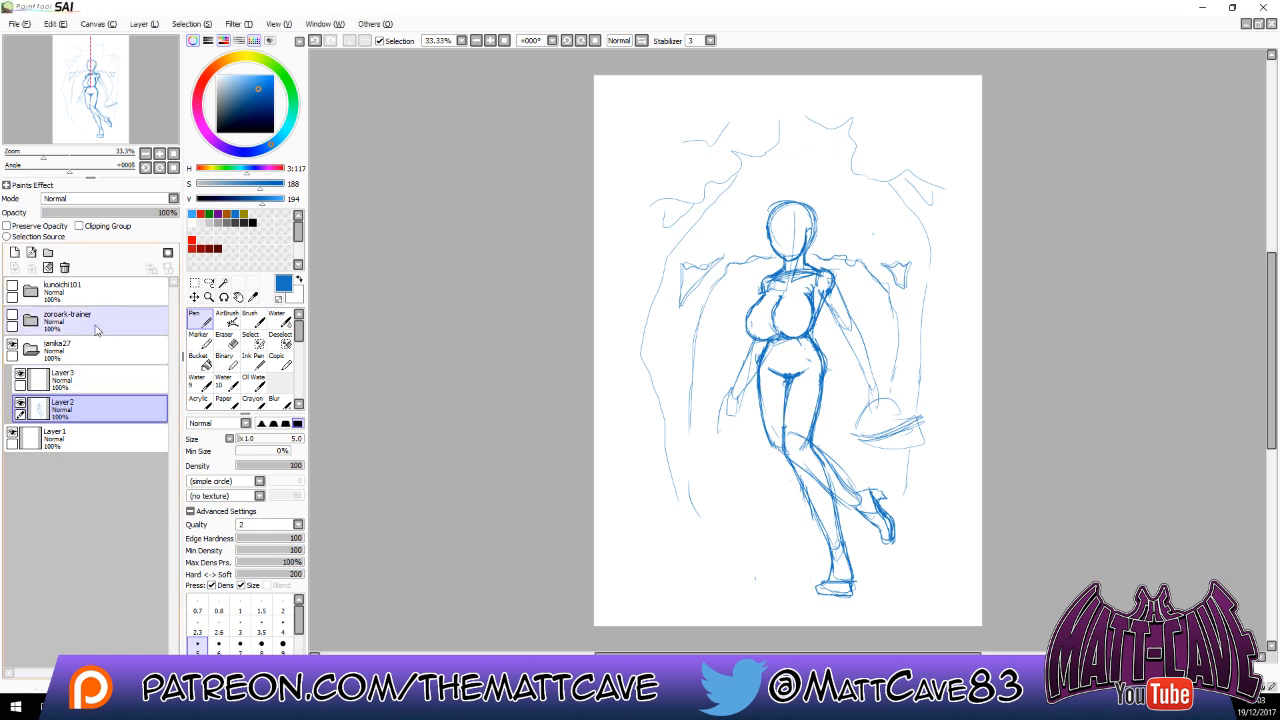
# Fade the blue body sketch on Layer2 to 40% opacity and choose red for drawing on Layer3.
pyautogui.click(97, 213)
pyautogui.click(92, 390)
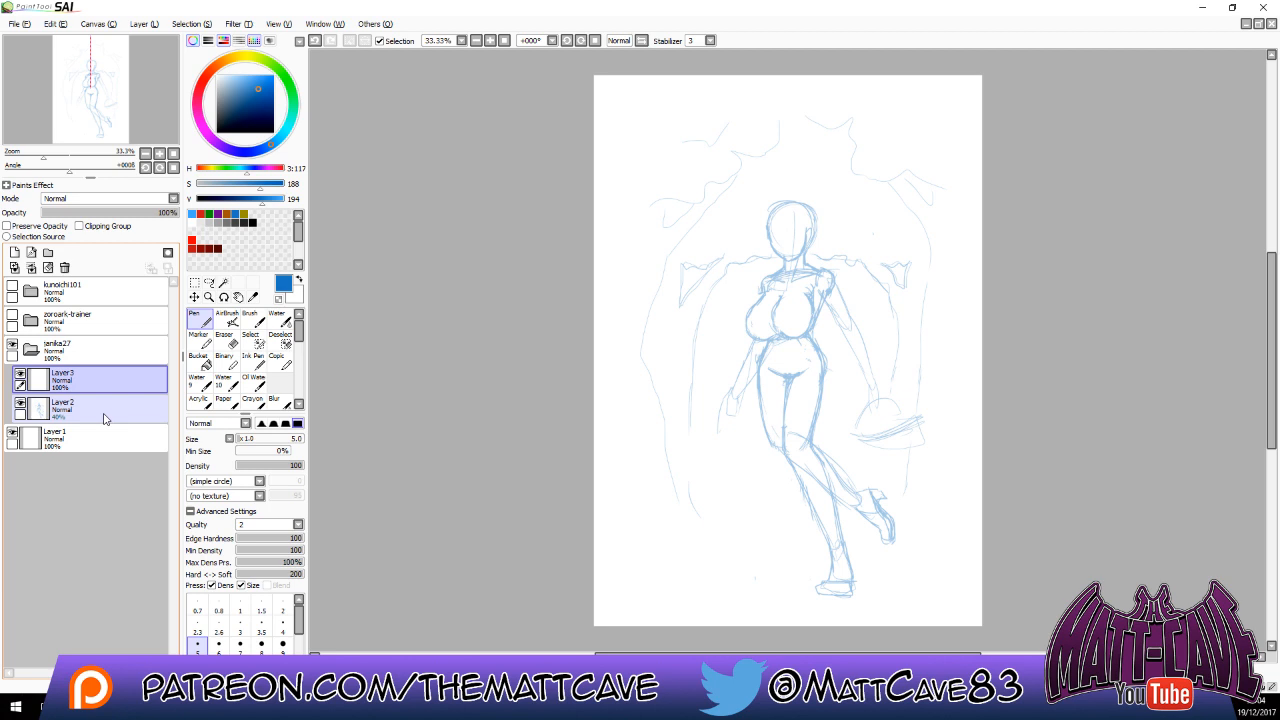
pyautogui.click(490, 42)
pyautogui.click(490, 42)
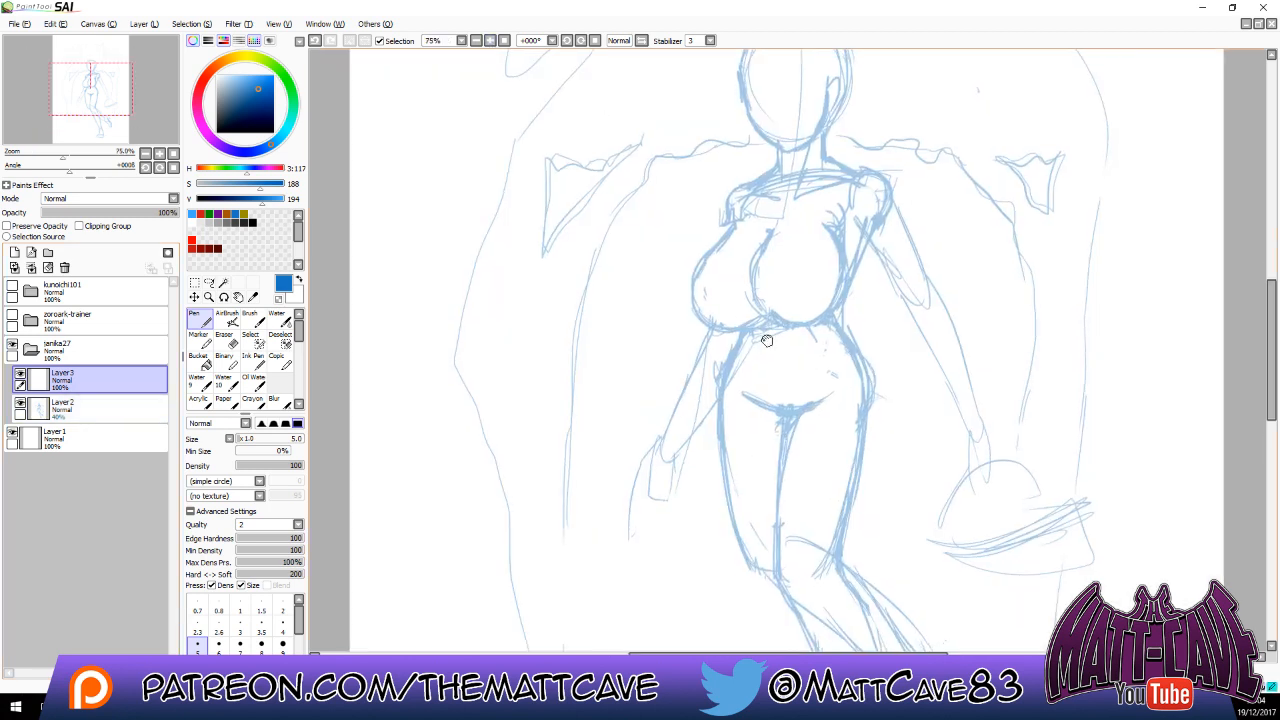
pyautogui.moveTo(767, 339); pyautogui.dragTo(584, 585)
pyautogui.click(201, 214)
# Sketch the swept hairline across the forehead and down the right side of the face in red.
pyautogui.moveTo(740, 482); pyautogui.dragTo(685, 385)
pyautogui.moveTo(634, 343); pyautogui.dragTo(466, 309)
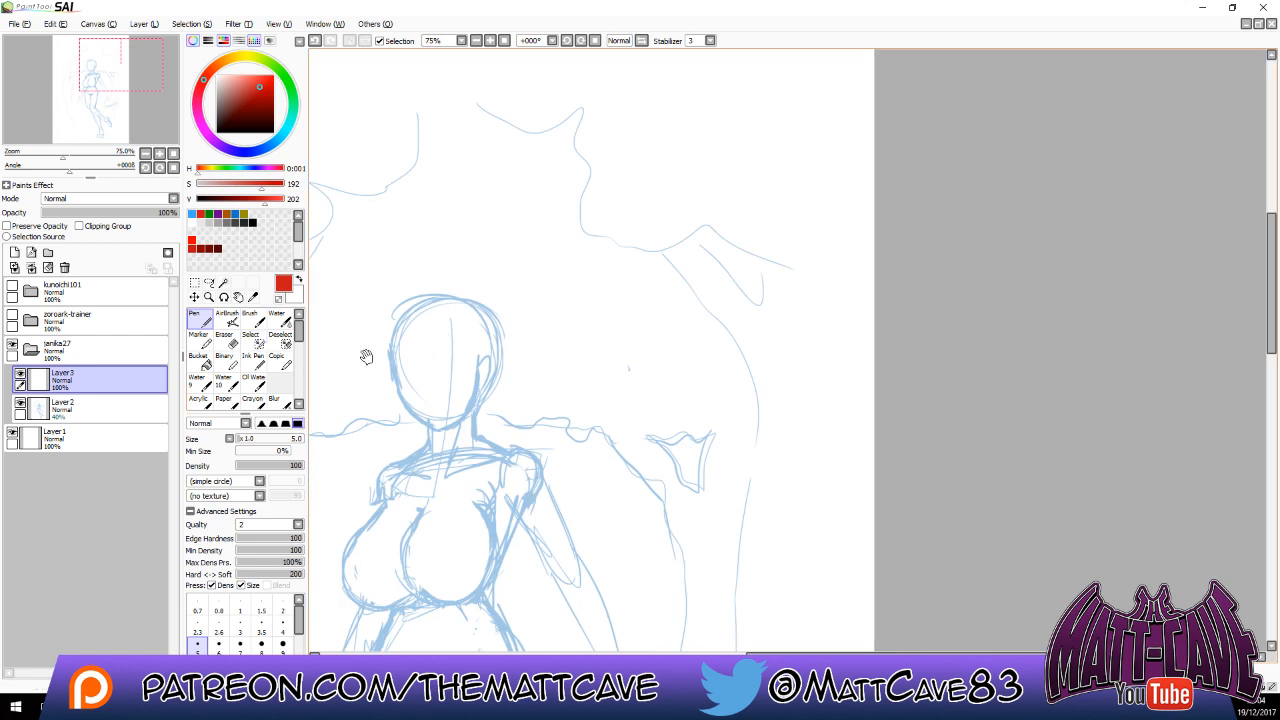
pyautogui.moveTo(366, 357); pyautogui.dragTo(514, 222)
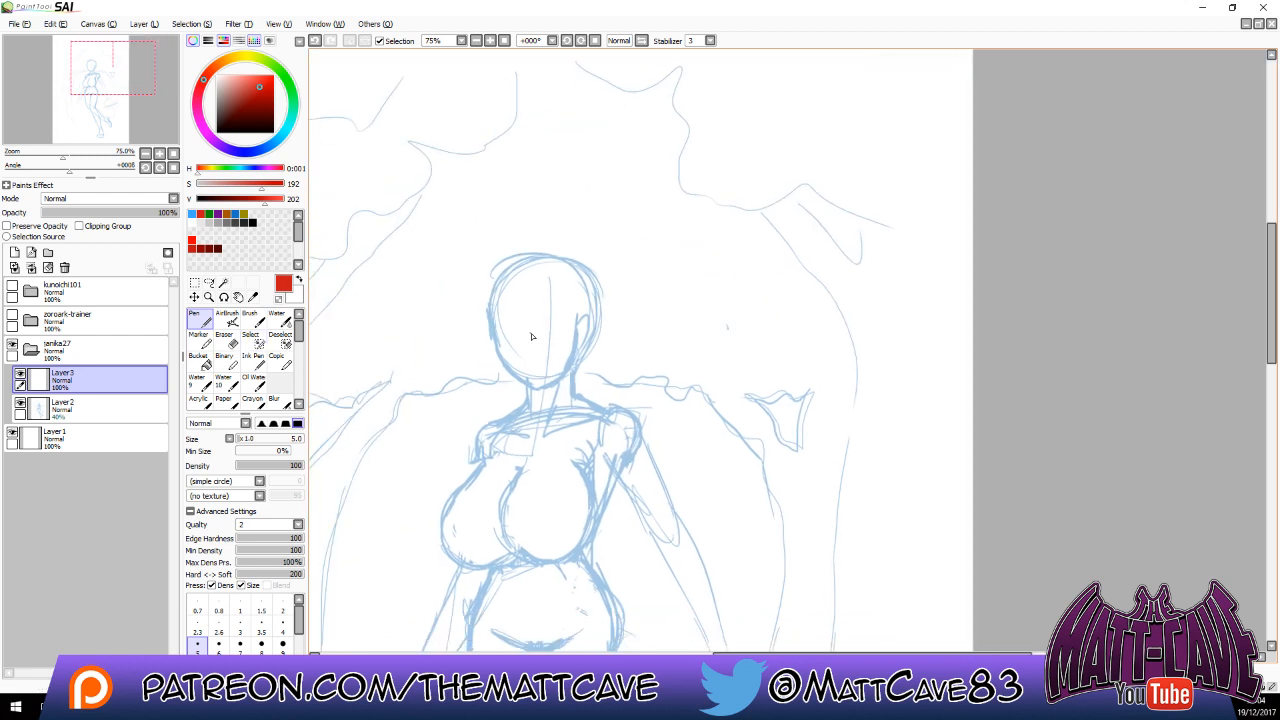
pyautogui.moveTo(516, 287); pyautogui.dragTo(576, 343)
pyautogui.hotkey('ctrl', 'z')
pyautogui.moveTo(512, 285); pyautogui.dragTo(565, 320)
pyautogui.hotkey('ctrl', 'z')
pyautogui.moveTo(513, 285)
pyautogui.mouseDown()
pyautogui.moveTo(575, 324)
pyautogui.moveTo(568, 393)
pyautogui.mouseUp()
pyautogui.hotkey('ctrl', 'z')
pyautogui.hotkey('ctrl', 'z')
pyautogui.moveTo(499, 291)
pyautogui.mouseDown()
pyautogui.moveTo(578, 316)
pyautogui.moveTo(559, 322)
pyautogui.moveTo(567, 400)
pyautogui.mouseUp()
# Outline the left cheek, chin and jaw in red up to the hair on the right side of the face.
pyautogui.moveTo(500, 292)
pyautogui.mouseDown()
pyautogui.moveTo(490, 338)
pyautogui.moveTo(518, 378)
pyautogui.mouseUp()
pyautogui.hotkey('ctrl', 'z')
pyautogui.moveTo(490, 319); pyautogui.dragTo(515, 378)
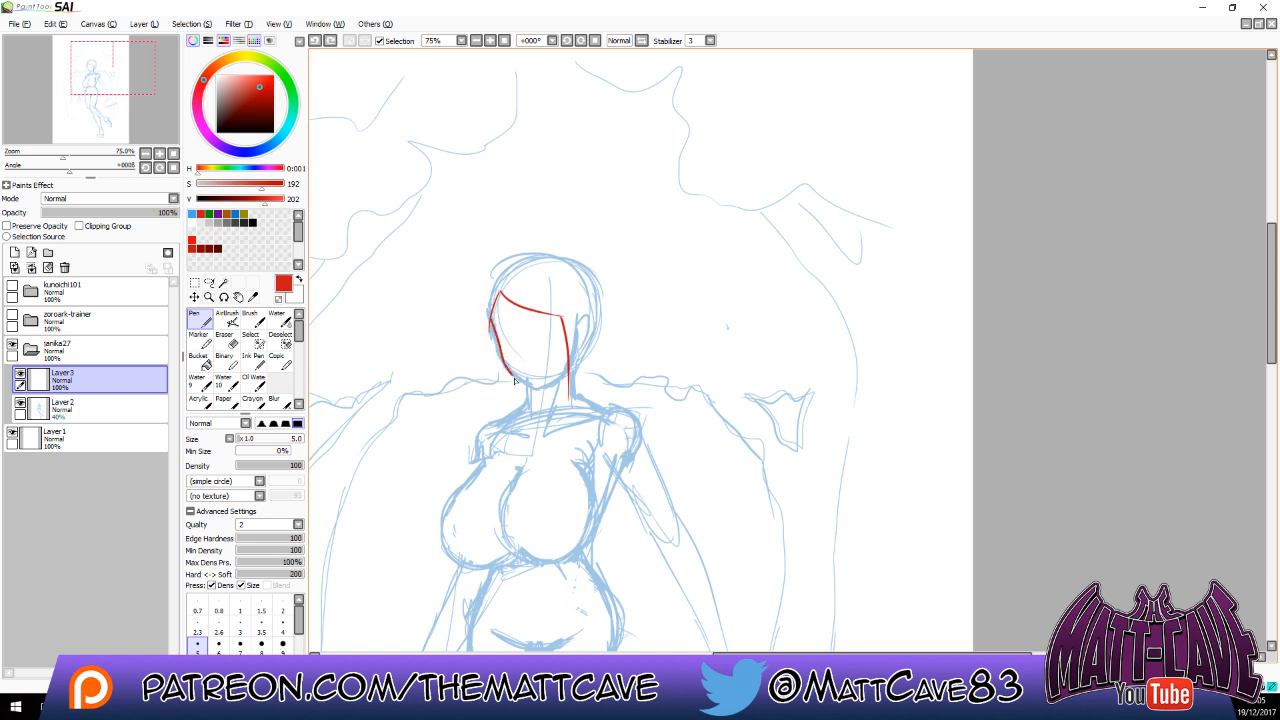
pyautogui.hotkey('ctrl', 'z')
pyautogui.moveTo(490, 322)
pyautogui.mouseDown()
pyautogui.moveTo(506, 369)
pyautogui.moveTo(538, 399)
pyautogui.moveTo(521, 385)
pyautogui.moveTo(568, 372)
pyautogui.mouseUp()
pyautogui.hotkey('ctrl', 'z')
pyautogui.moveTo(569, 369)
pyautogui.mouseDown()
pyautogui.moveTo(570, 411)
pyautogui.moveTo(573, 386)
pyautogui.mouseUp()
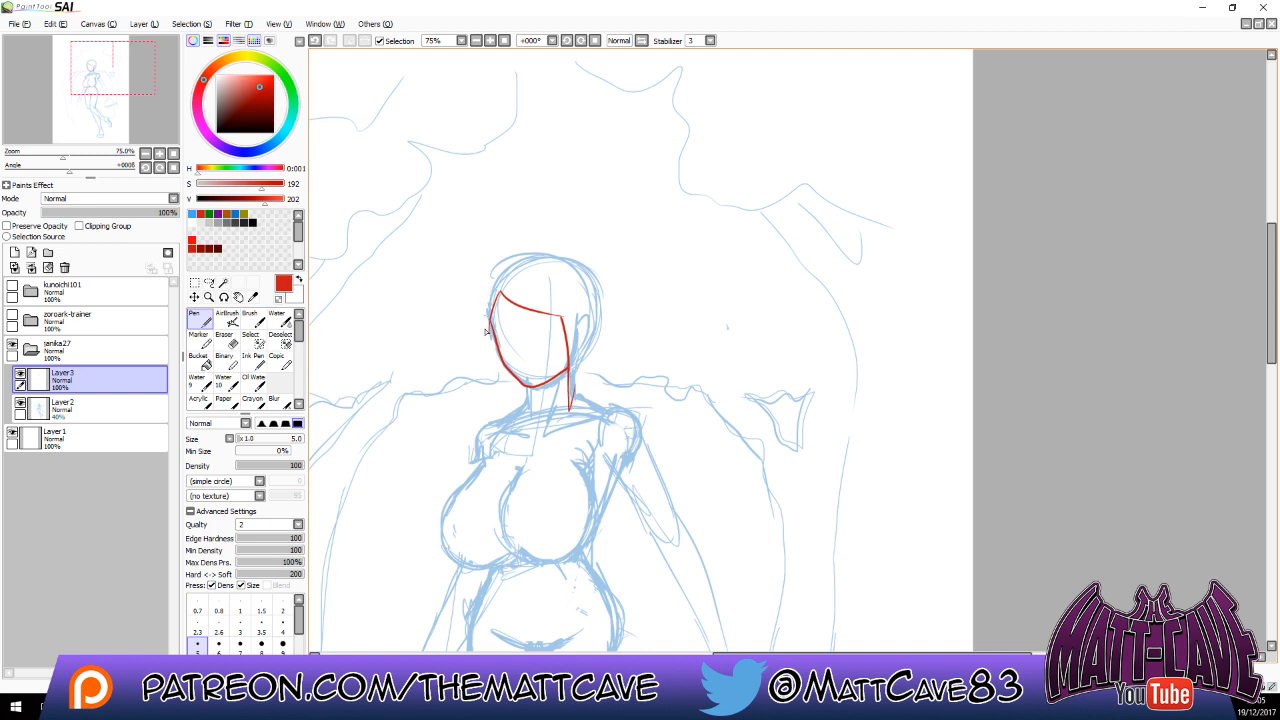
# Draw the angular outer outline of the chin-length bob around the face, closing it below the chin.
pyautogui.moveTo(473, 304)
pyautogui.mouseDown()
pyautogui.moveTo(503, 275)
pyautogui.moveTo(583, 325)
pyautogui.moveTo(586, 394)
pyautogui.mouseUp()
pyautogui.hotkey('ctrl', 'z')
pyautogui.moveTo(588, 330)
pyautogui.mouseDown()
pyautogui.moveTo(595, 405)
pyautogui.moveTo(571, 425)
pyautogui.moveTo(508, 414)
pyautogui.mouseUp()
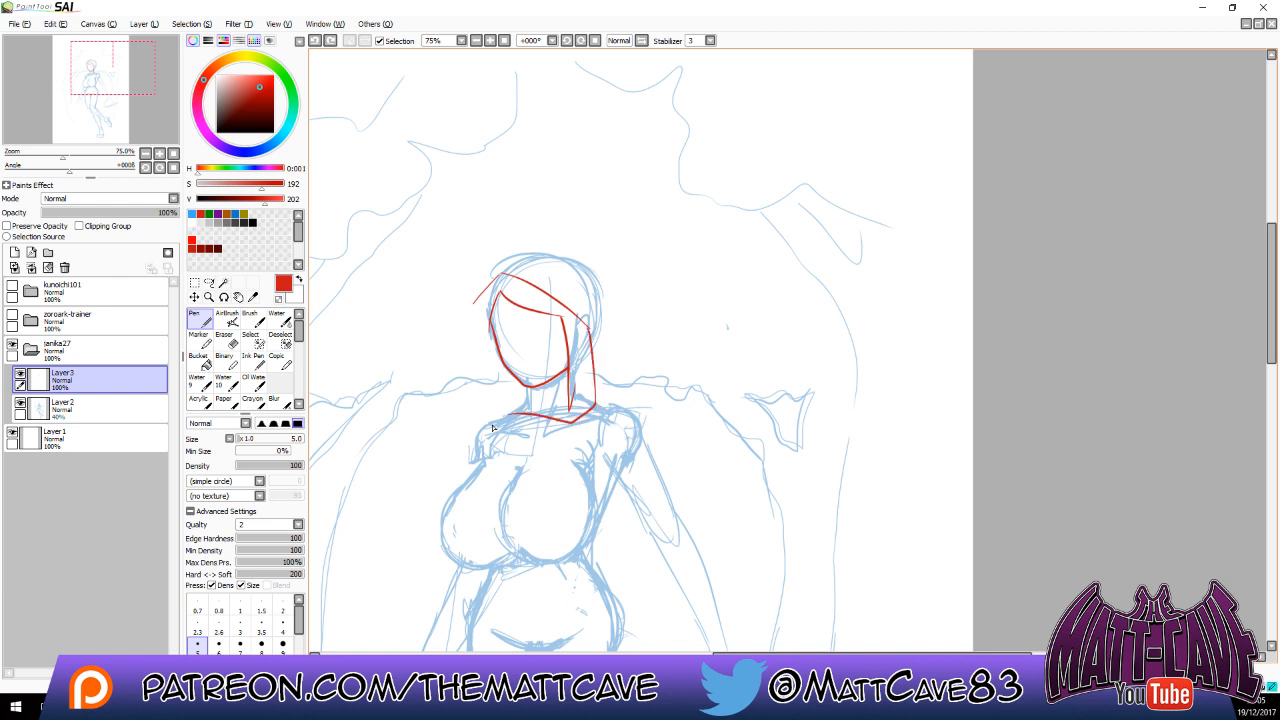
pyautogui.moveTo(474, 302)
pyautogui.mouseDown()
pyautogui.moveTo(472, 408)
pyautogui.moveTo(514, 416)
pyautogui.mouseUp()
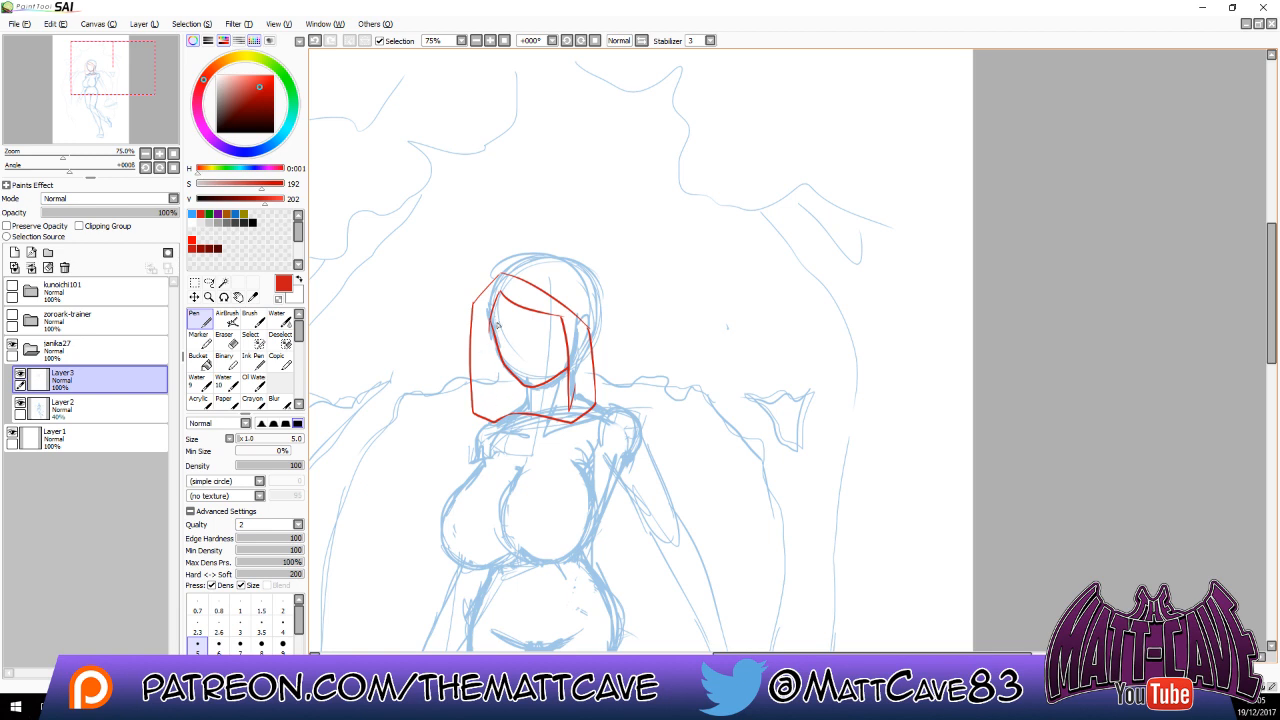
# Draw the inner edge of the hair left of the face, ending in jagged tips beside the neck.
pyautogui.moveTo(483, 292); pyautogui.dragTo(501, 382)
pyautogui.hotkey('ctrl', 'z')
pyautogui.moveTo(482, 294)
pyautogui.mouseDown()
pyautogui.moveTo(503, 410)
pyautogui.moveTo(518, 376)
pyautogui.moveTo(521, 411)
pyautogui.mouseUp()
pyautogui.moveTo(521, 411)
pyautogui.mouseDown()
pyautogui.moveTo(523, 391)
pyautogui.moveTo(533, 410)
pyautogui.moveTo(567, 374)
pyautogui.mouseUp()
pyautogui.hotkey('ctrl', 'z')
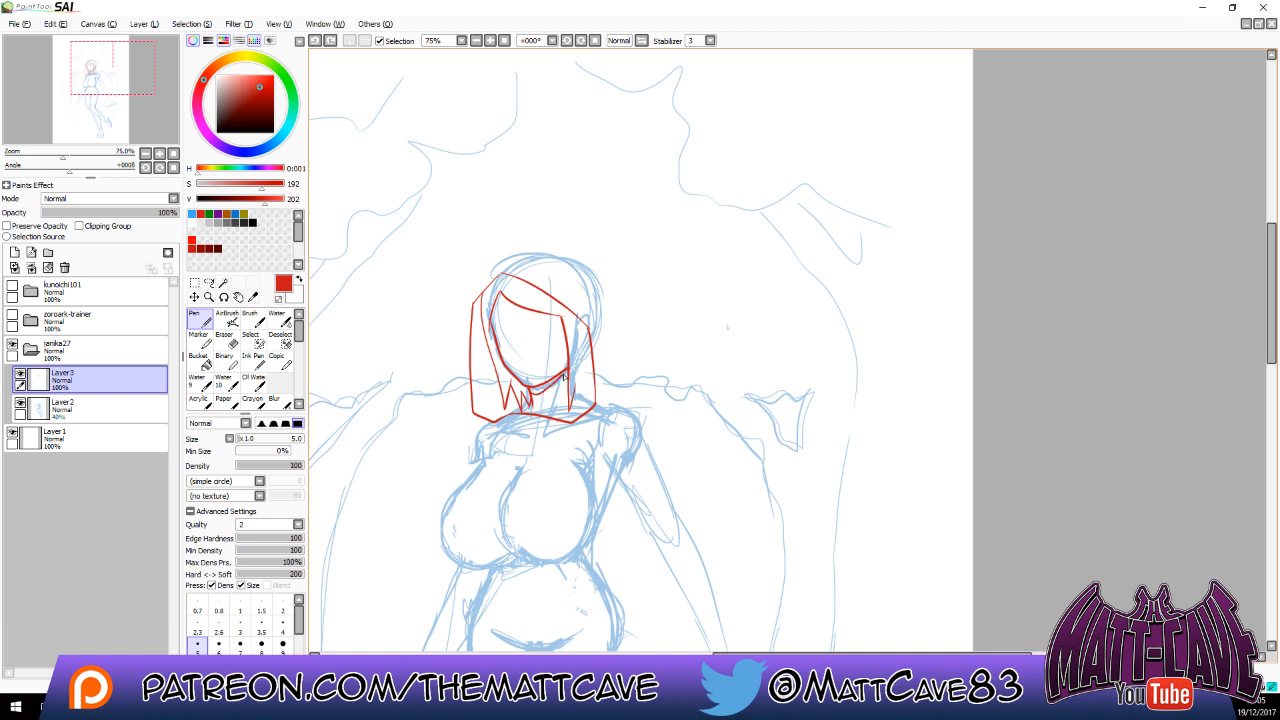
# Fill the narrow shadow area under the chin with solid red and touch up its corner with the pen.
pyautogui.press('g')
pyautogui.click(543, 390)
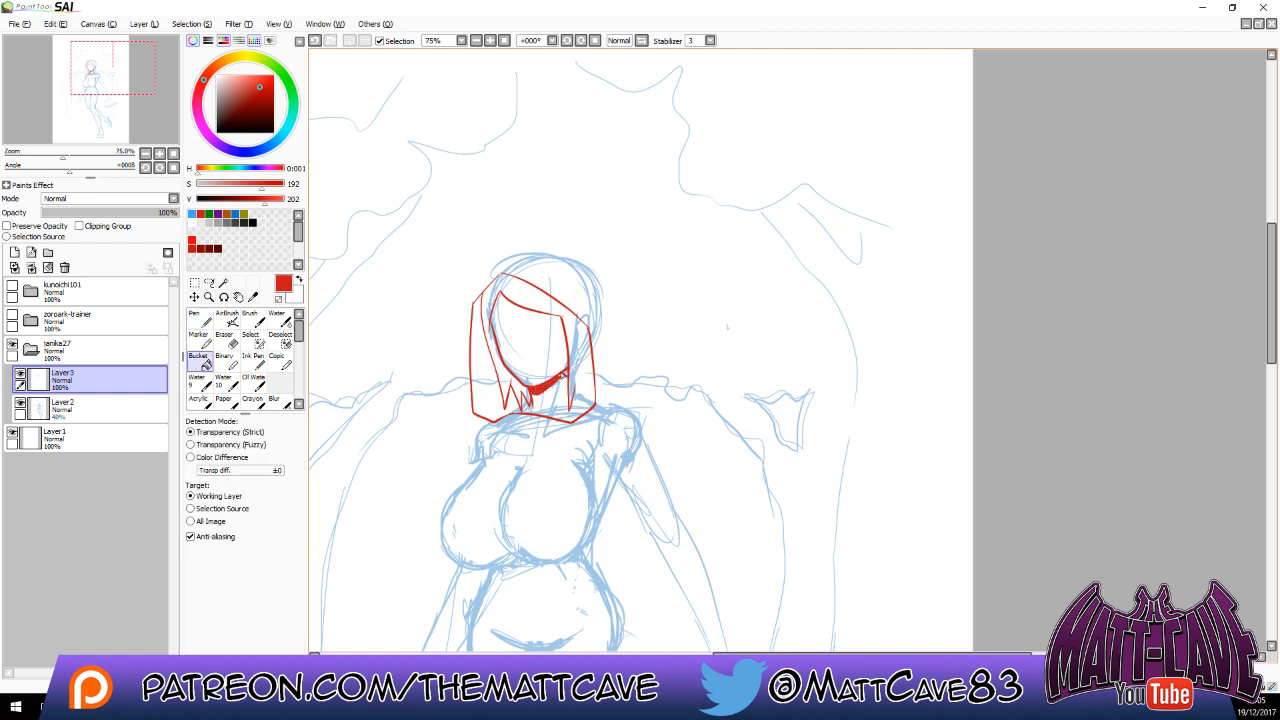
pyautogui.press('n')
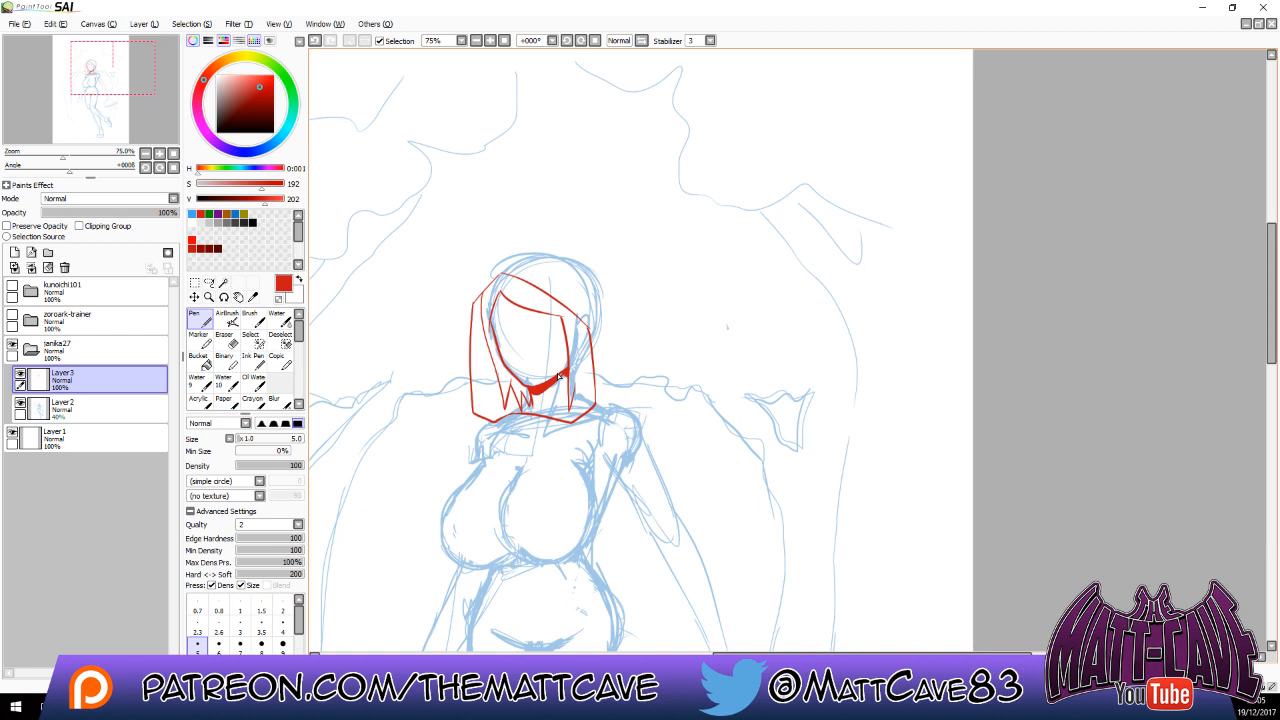
pyautogui.moveTo(558, 374); pyautogui.dragTo(561, 376)
# Erase the inner hair line left of the face down to the jagged tips.
pyautogui.press('e')
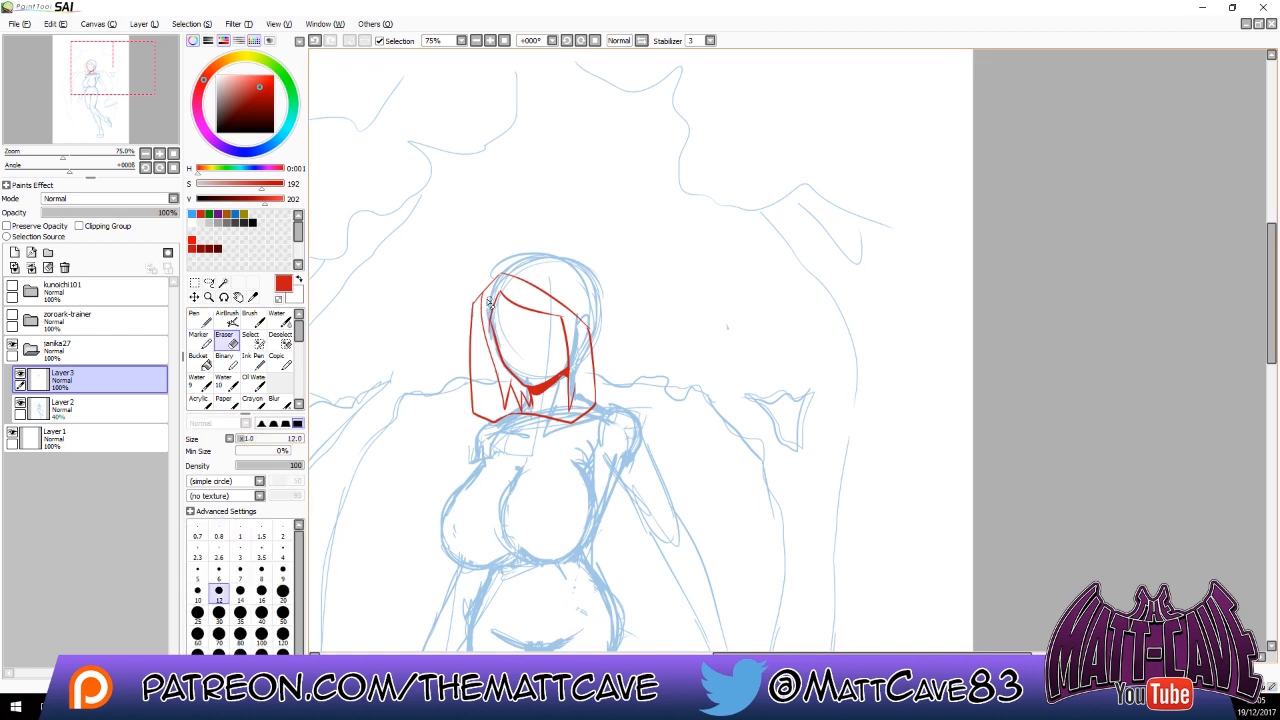
pyautogui.moveTo(488, 302)
pyautogui.mouseDown()
pyautogui.moveTo(505, 409)
pyautogui.moveTo(512, 382)
pyautogui.mouseUp()
pyautogui.click(201, 319)
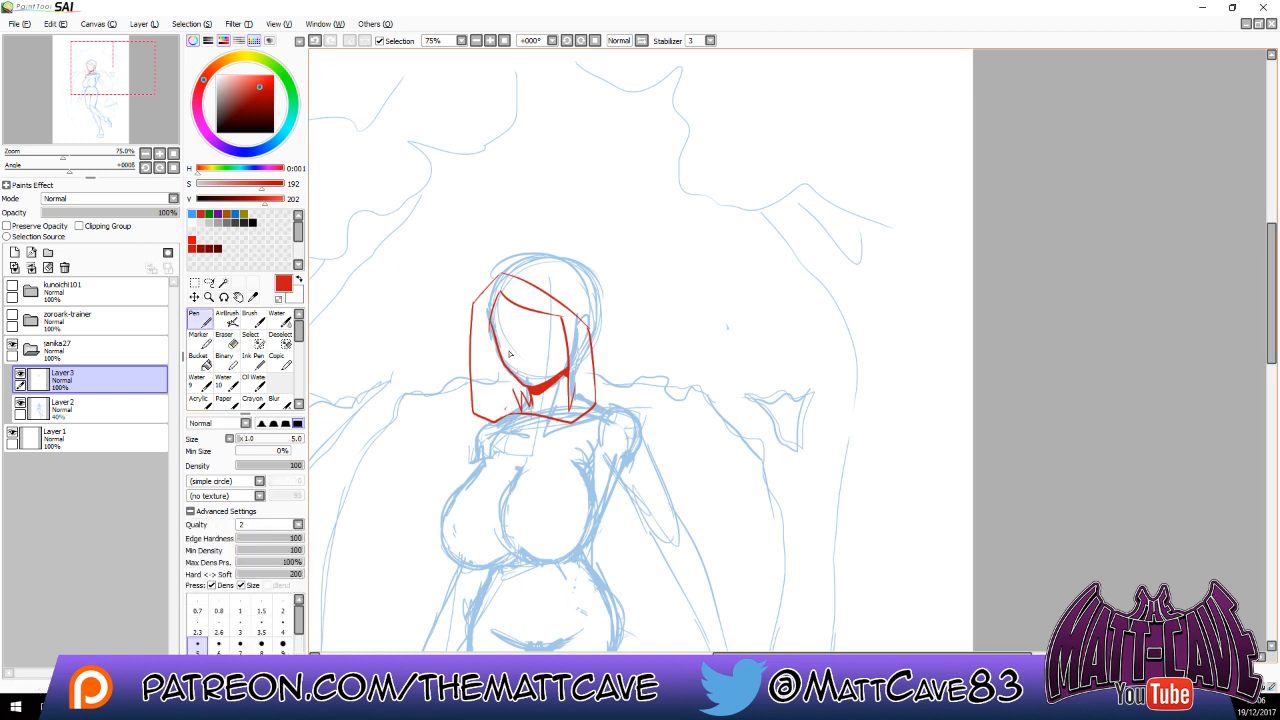
pyautogui.press('e')
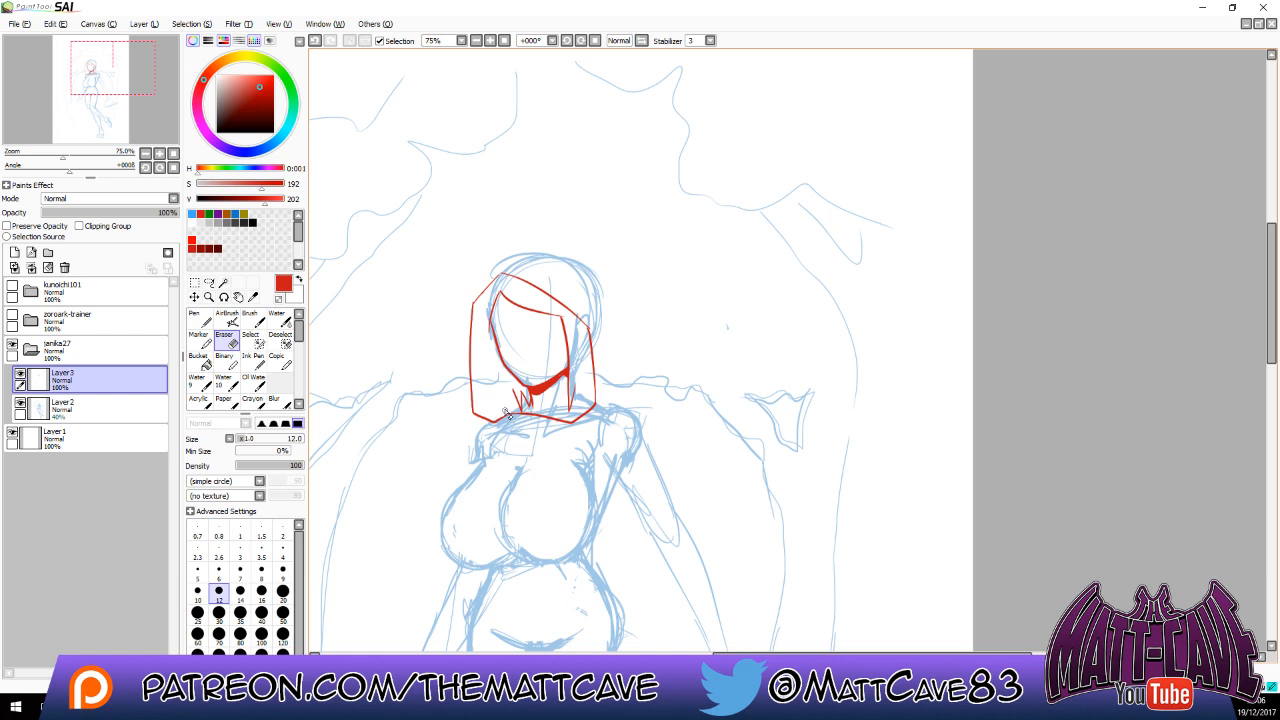
pyautogui.click(201, 319)
# Redraw the left hair lock as a curve meeting the cheek, continuing below the jaw.
pyautogui.moveTo(481, 299); pyautogui.dragTo(505, 350)
pyautogui.hotkey('ctrl', 'z')
pyautogui.moveTo(481, 299); pyautogui.dragTo(494, 336)
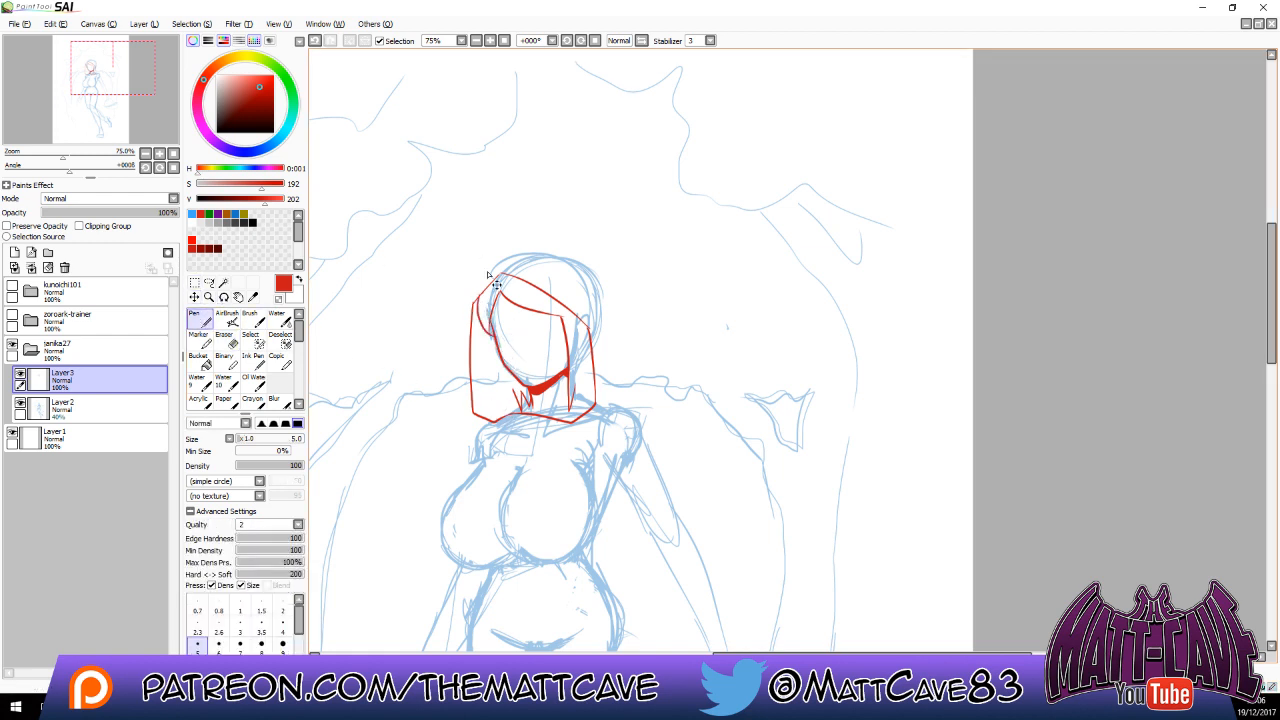
pyautogui.hotkey('ctrl', 'z')
pyautogui.press('e')
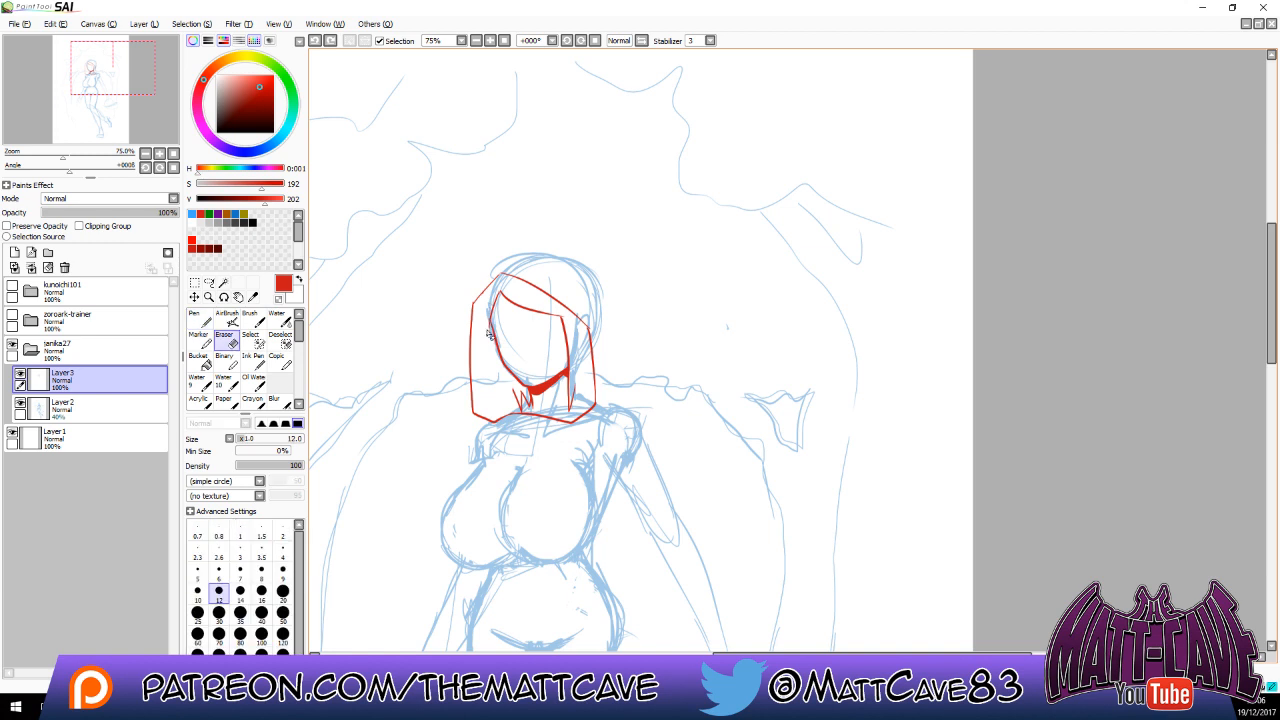
pyautogui.press('n')
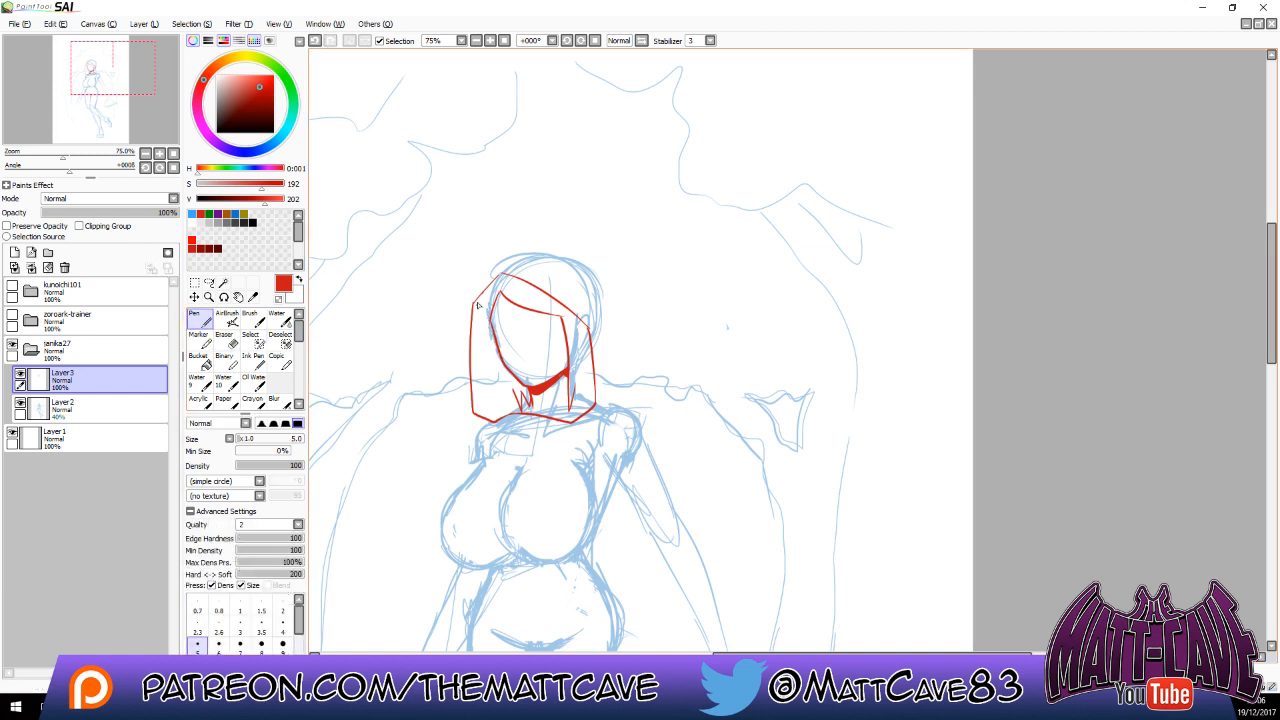
pyautogui.moveTo(478, 303); pyautogui.dragTo(515, 391)
pyautogui.hotkey('ctrl', 'z')
# Erase the old spikes left of the neck and redraw the jagged hair tips there.
pyautogui.press('e')
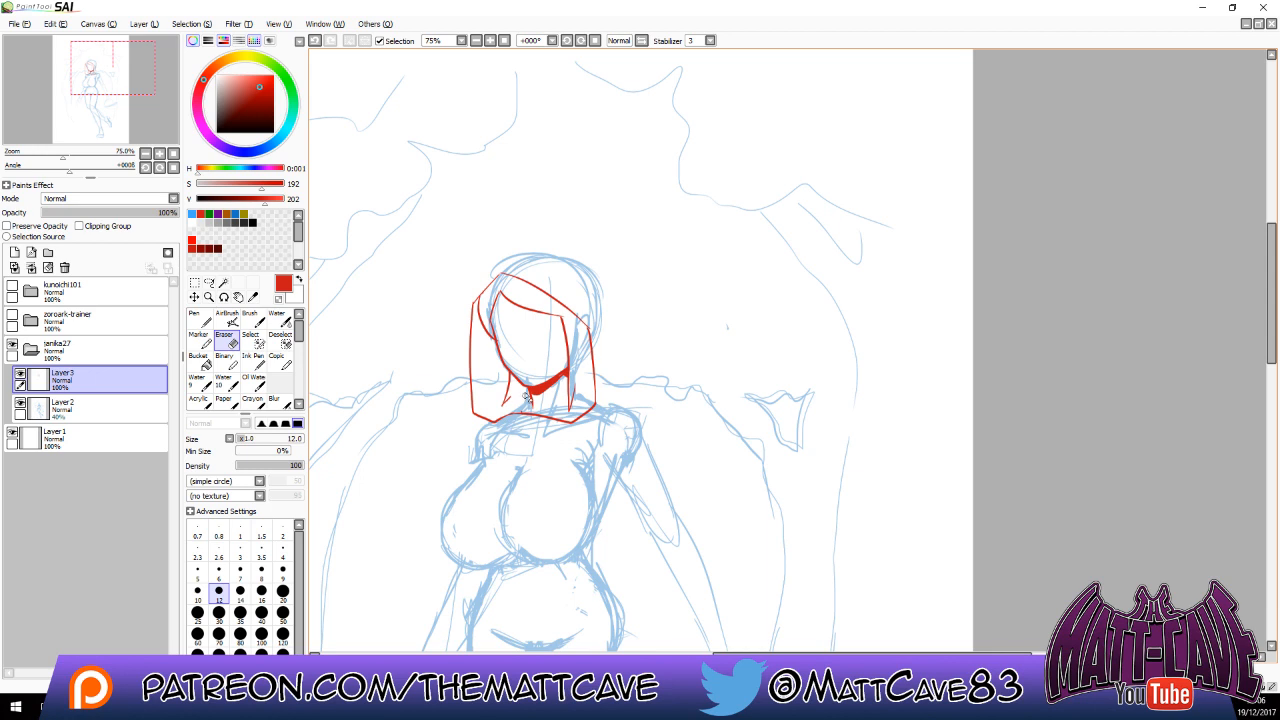
pyautogui.press('n')
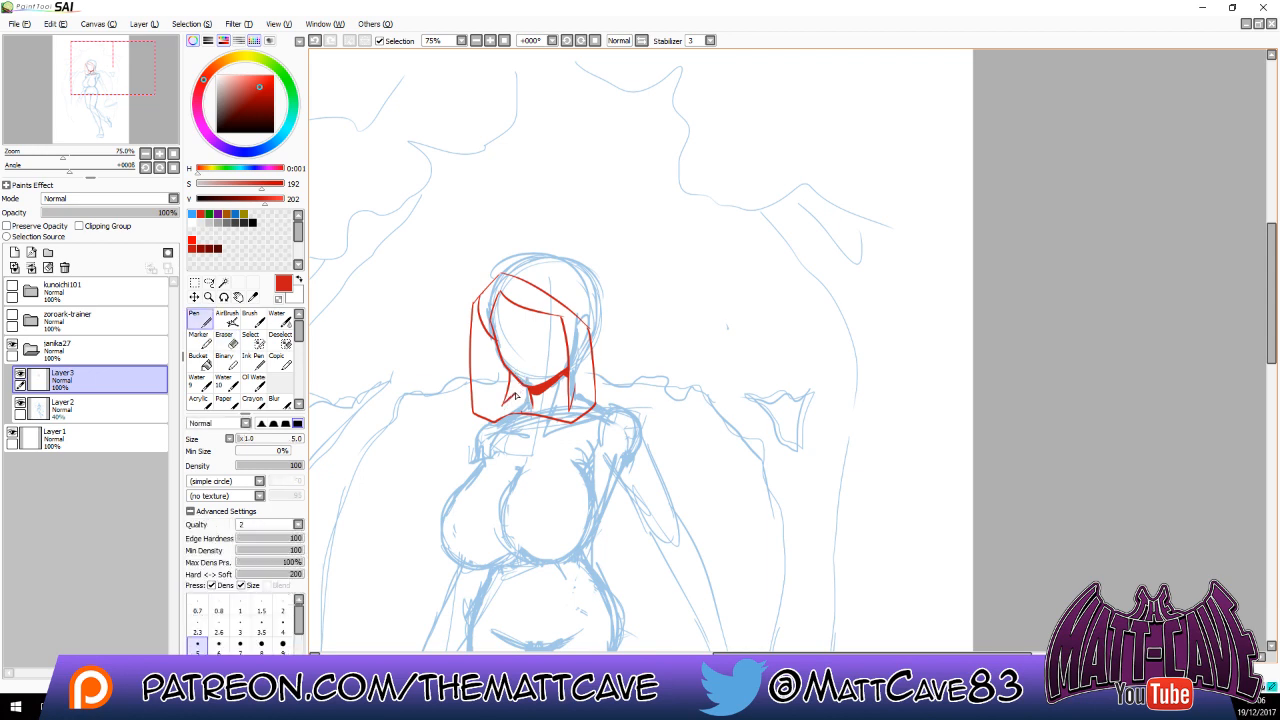
pyautogui.moveTo(515, 396); pyautogui.dragTo(528, 390)
# Add jagged hair tips right of the neck and hatch the shadow on the neck beneath the chin.
pyautogui.moveTo(540, 396)
pyautogui.mouseDown()
pyautogui.moveTo(566, 383)
pyautogui.moveTo(582, 402)
pyautogui.moveTo(578, 379)
pyautogui.mouseUp()
pyautogui.hotkey('ctrl', 'z')
pyautogui.moveTo(581, 401); pyautogui.dragTo(593, 372)
pyautogui.moveTo(528, 401); pyautogui.dragTo(563, 409)
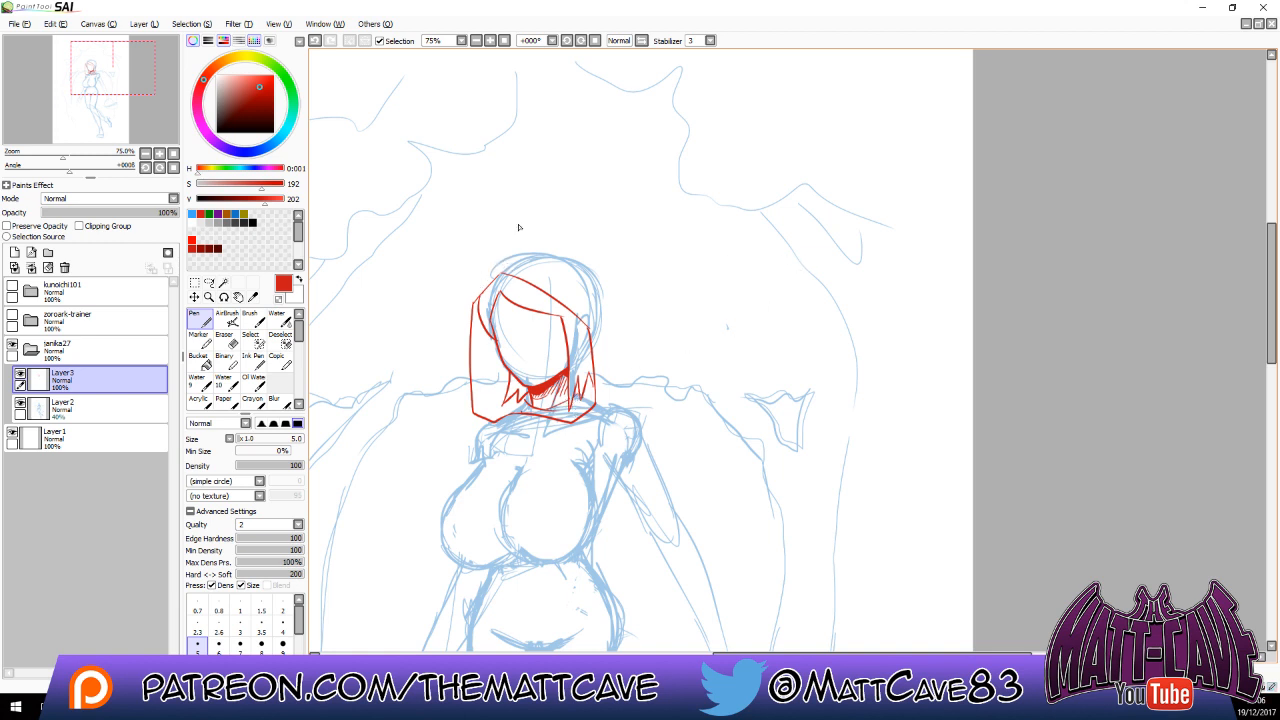
# Outline the back of the hair from the parting over the crown and down to the right shoulder.
pyautogui.moveTo(504, 270)
pyautogui.mouseDown()
pyautogui.moveTo(568, 261)
pyautogui.moveTo(606, 295)
pyautogui.mouseUp()
pyautogui.hotkey('ctrl', 'z')
pyautogui.moveTo(502, 272)
pyautogui.mouseDown()
pyautogui.moveTo(564, 246)
pyautogui.moveTo(617, 286)
pyautogui.moveTo(617, 382)
pyautogui.moveTo(600, 419)
pyautogui.mouseUp()
pyautogui.moveTo(518, 416); pyautogui.dragTo(598, 419)
pyautogui.hotkey('ctrl', 'z')
pyautogui.moveTo(518, 417); pyautogui.dragTo(596, 412)
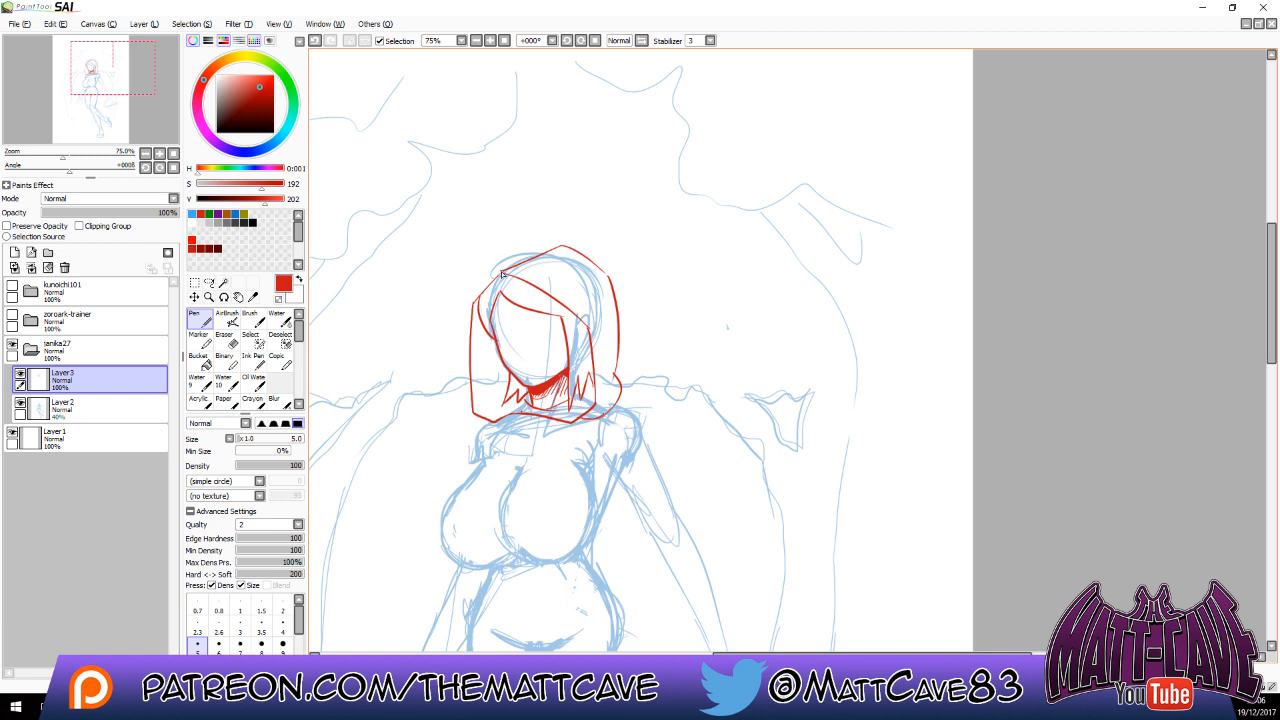
# Extend the crown outline down the left side of the head to meet the bob's outer edge.
pyautogui.moveTo(561, 246)
pyautogui.mouseDown()
pyautogui.moveTo(479, 281)
pyautogui.moveTo(472, 318)
pyautogui.moveTo(489, 269)
pyautogui.moveTo(566, 246)
pyautogui.mouseUp()
pyautogui.hotkey('ctrl', 'z')
pyautogui.hotkey('ctrl', 'z')
pyautogui.moveTo(473, 304)
pyautogui.mouseDown()
pyautogui.moveTo(505, 268)
pyautogui.moveTo(563, 248)
pyautogui.moveTo(505, 263)
pyautogui.moveTo(472, 303)
pyautogui.mouseUp()
pyautogui.hotkey('ctrl', 'z')
# Hatch the inner shadowed parts of the hair on both sides of the face and neck.
pyautogui.moveTo(479, 298); pyautogui.dragTo(477, 384)
pyautogui.moveTo(494, 340); pyautogui.dragTo(482, 418)
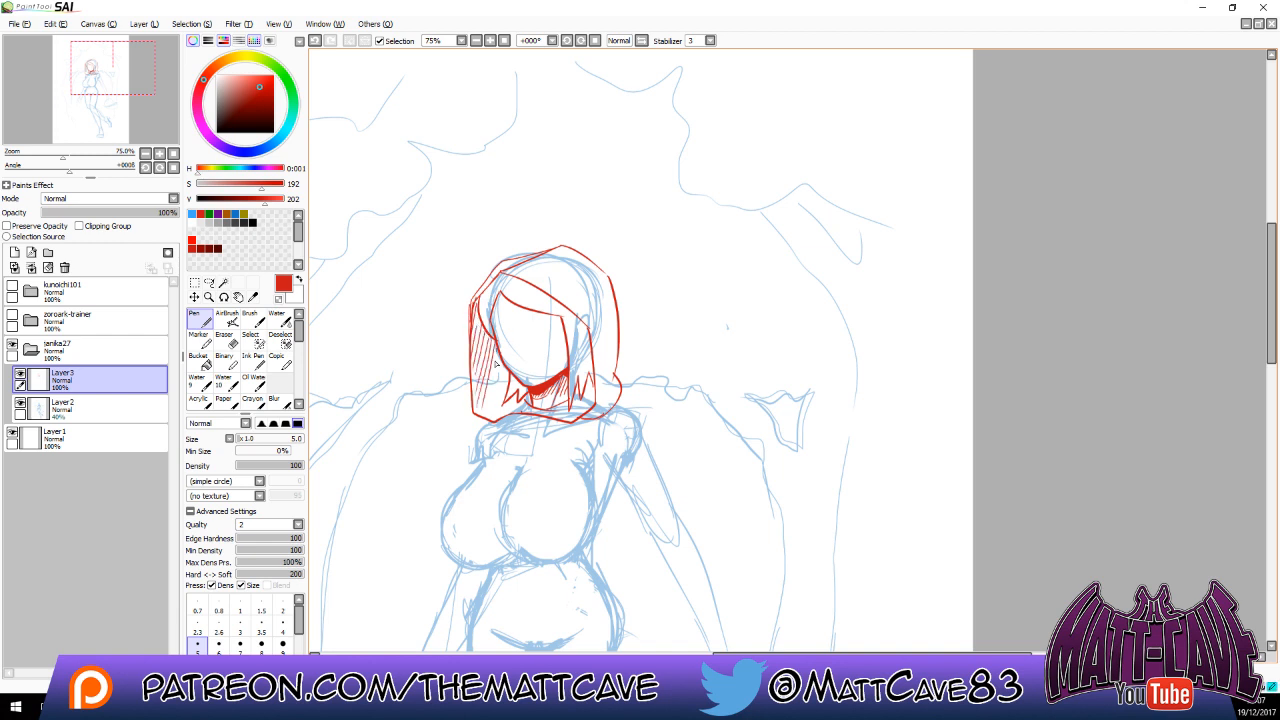
pyautogui.moveTo(501, 362)
pyautogui.mouseDown()
pyautogui.moveTo(488, 426)
pyautogui.moveTo(499, 418)
pyautogui.mouseUp()
pyautogui.moveTo(516, 397); pyautogui.dragTo(510, 413)
pyautogui.moveTo(525, 401); pyautogui.dragTo(516, 411)
pyautogui.moveTo(577, 380)
pyautogui.mouseDown()
pyautogui.moveTo(576, 406)
pyautogui.moveTo(595, 406)
pyautogui.mouseUp()
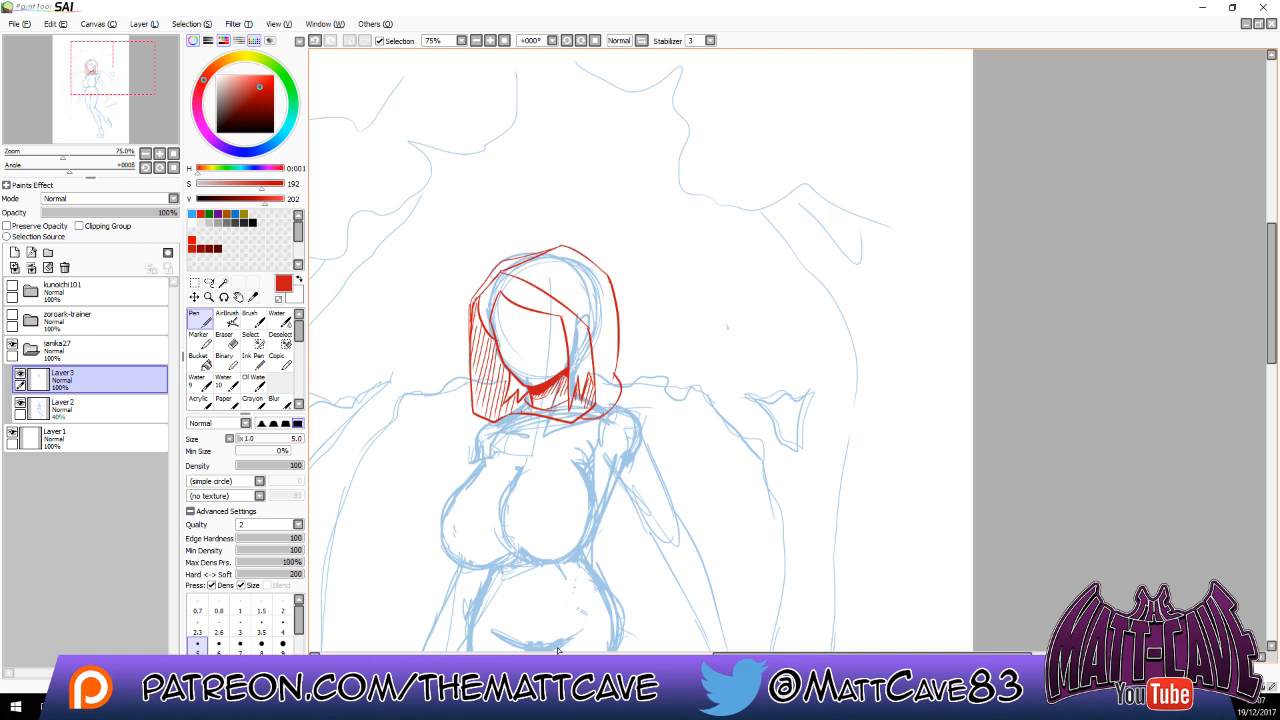
# Erase the lower end of the back hair outline above the right shoulder.
pyautogui.scroll(-2, 731, 417)
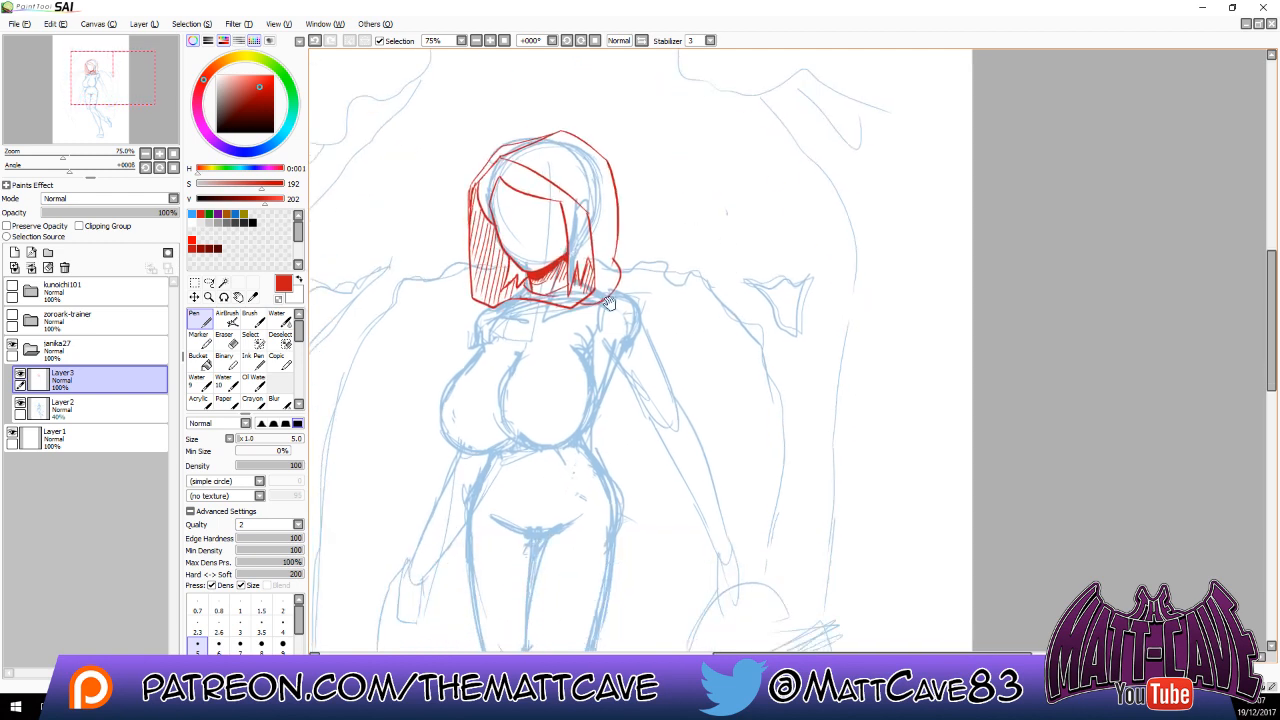
pyautogui.press('e')
pyautogui.moveTo(623, 262)
pyautogui.mouseDown()
pyautogui.moveTo(618, 295)
pyautogui.moveTo(590, 305)
pyautogui.mouseUp()
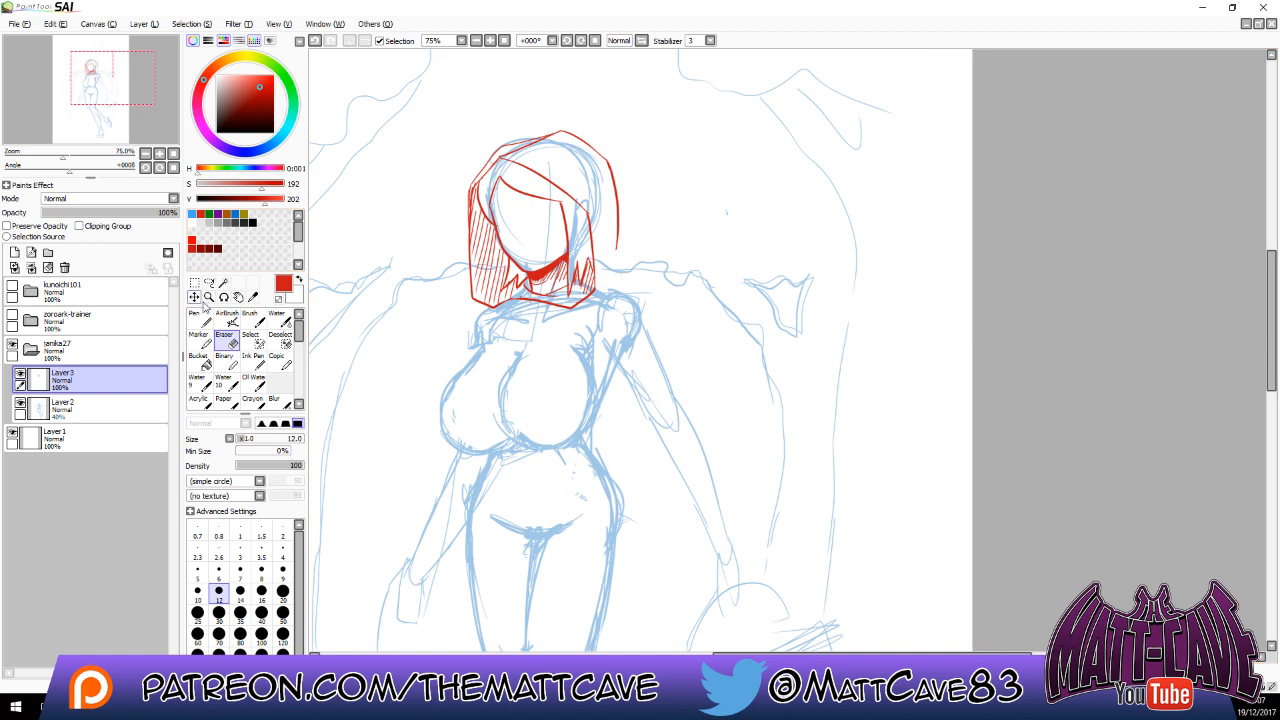
# Redraw the lower back hair so it flares out to a point above the right shoulder, and clean up its tip.
pyautogui.press('n')
pyautogui.moveTo(524, 299)
pyautogui.mouseDown()
pyautogui.moveTo(590, 320)
pyautogui.moveTo(556, 318)
pyautogui.moveTo(630, 272)
pyautogui.mouseUp()
pyautogui.hotkey('ctrl', 'z')
pyautogui.hotkey('ctrl', 'z')
pyautogui.hotkey('ctrl', 'z')
pyautogui.press('e')
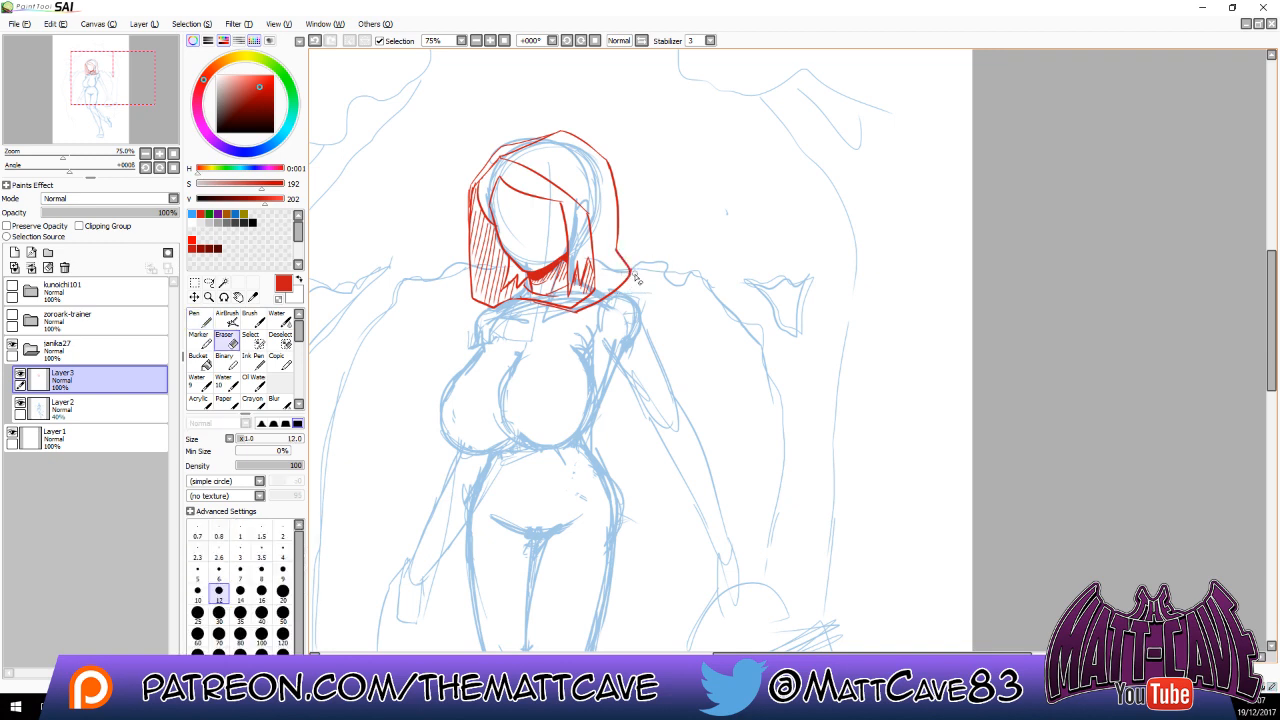
pyautogui.click(203, 322)
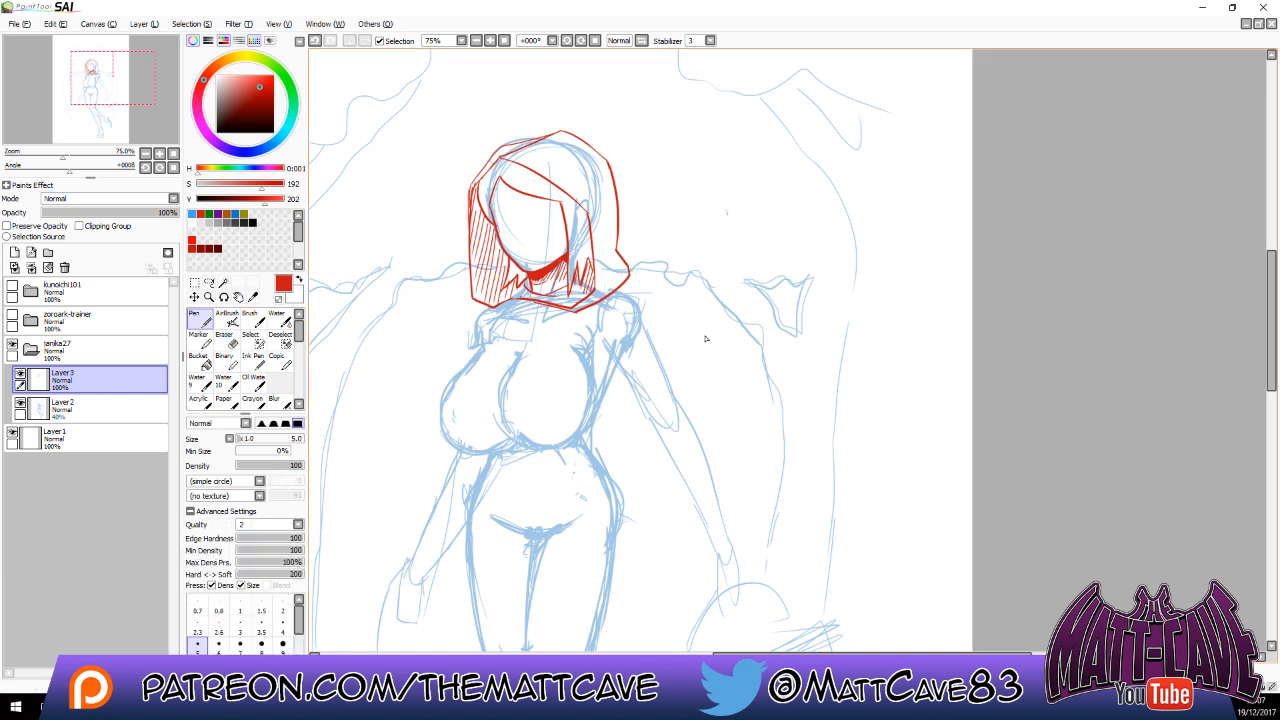
# Sketch a ruffled sleeve cuff around the upper arm on the right side of the figure.
pyautogui.moveTo(765, 438); pyautogui.dragTo(797, 442)
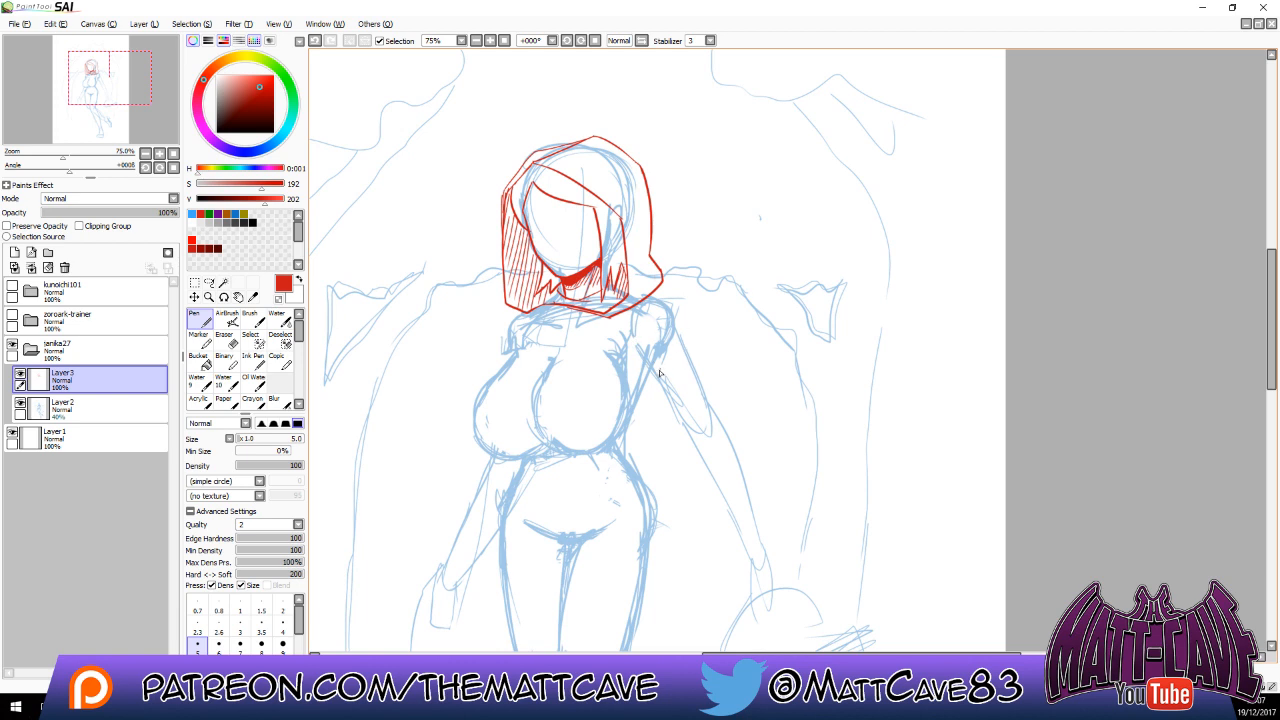
pyautogui.moveTo(659, 373)
pyautogui.mouseDown()
pyautogui.moveTo(692, 360)
pyautogui.moveTo(694, 345)
pyautogui.moveTo(692, 361)
pyautogui.moveTo(656, 346)
pyautogui.mouseUp()
pyautogui.moveTo(657, 348)
pyautogui.mouseDown()
pyautogui.moveTo(671, 366)
pyautogui.moveTo(652, 365)
pyautogui.moveTo(660, 376)
pyautogui.mouseUp()
pyautogui.moveTo(664, 388)
pyautogui.mouseDown()
pyautogui.moveTo(702, 358)
pyautogui.moveTo(685, 376)
pyautogui.mouseUp()
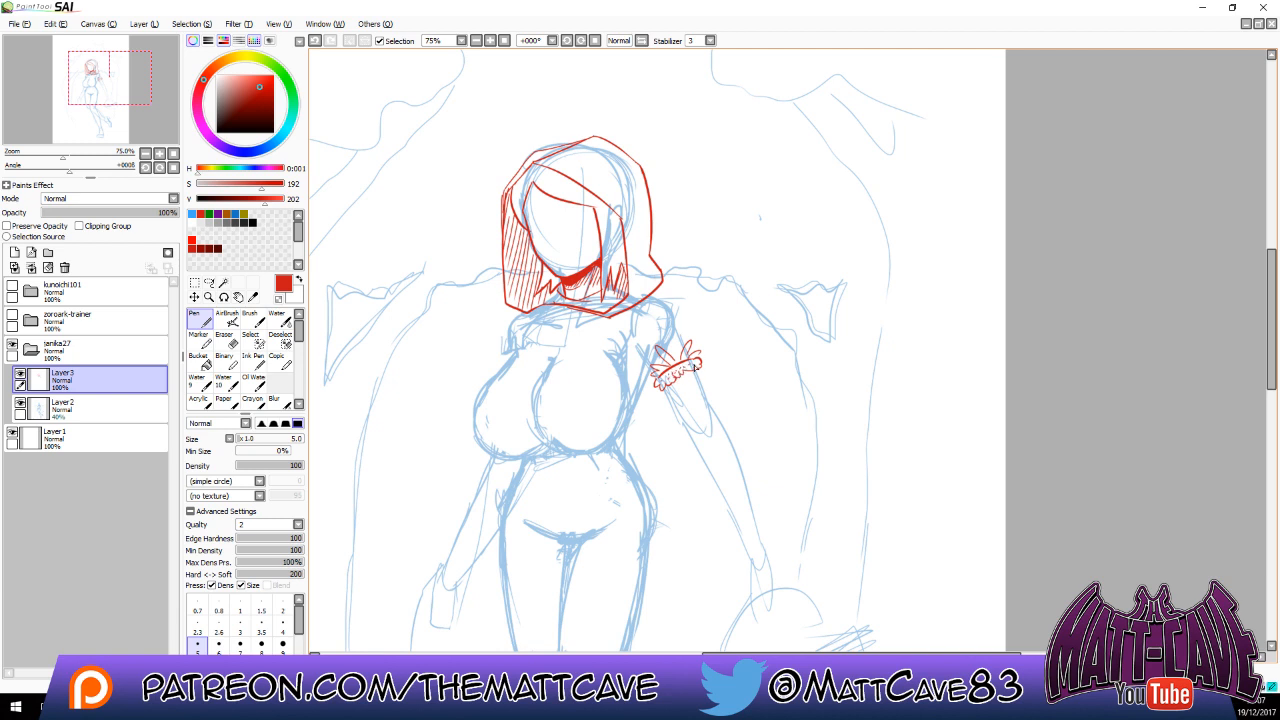
# Outline the puffed short sleeve from the right shoulder down to the ruffled cuff.
pyautogui.moveTo(702, 358)
pyautogui.mouseDown()
pyautogui.moveTo(713, 340)
pyautogui.moveTo(698, 332)
pyautogui.moveTo(712, 330)
pyautogui.moveTo(657, 299)
pyautogui.mouseUp()
pyautogui.hotkey('ctrl', 'z')
pyautogui.moveTo(639, 309); pyautogui.dragTo(632, 346)
pyautogui.moveTo(654, 383); pyautogui.dragTo(634, 334)
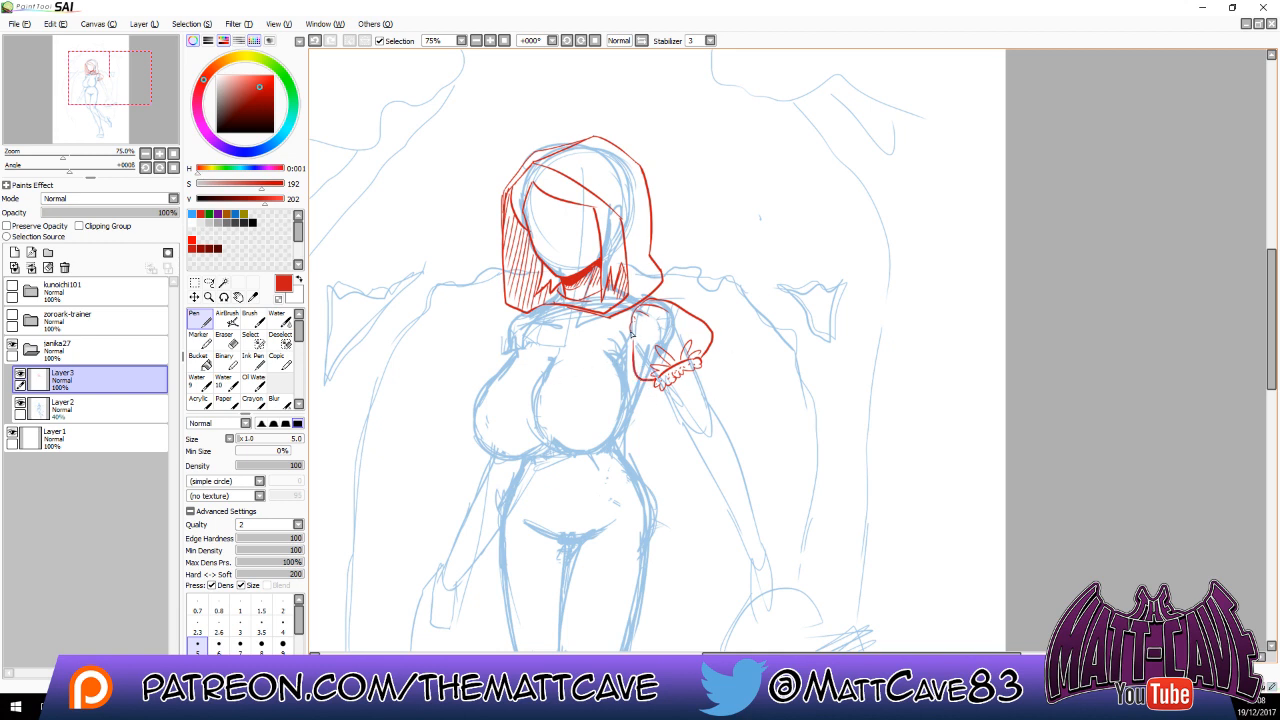
# Add a new layer above Layer3 and set the pen size to 12.
pyautogui.click(14, 252)
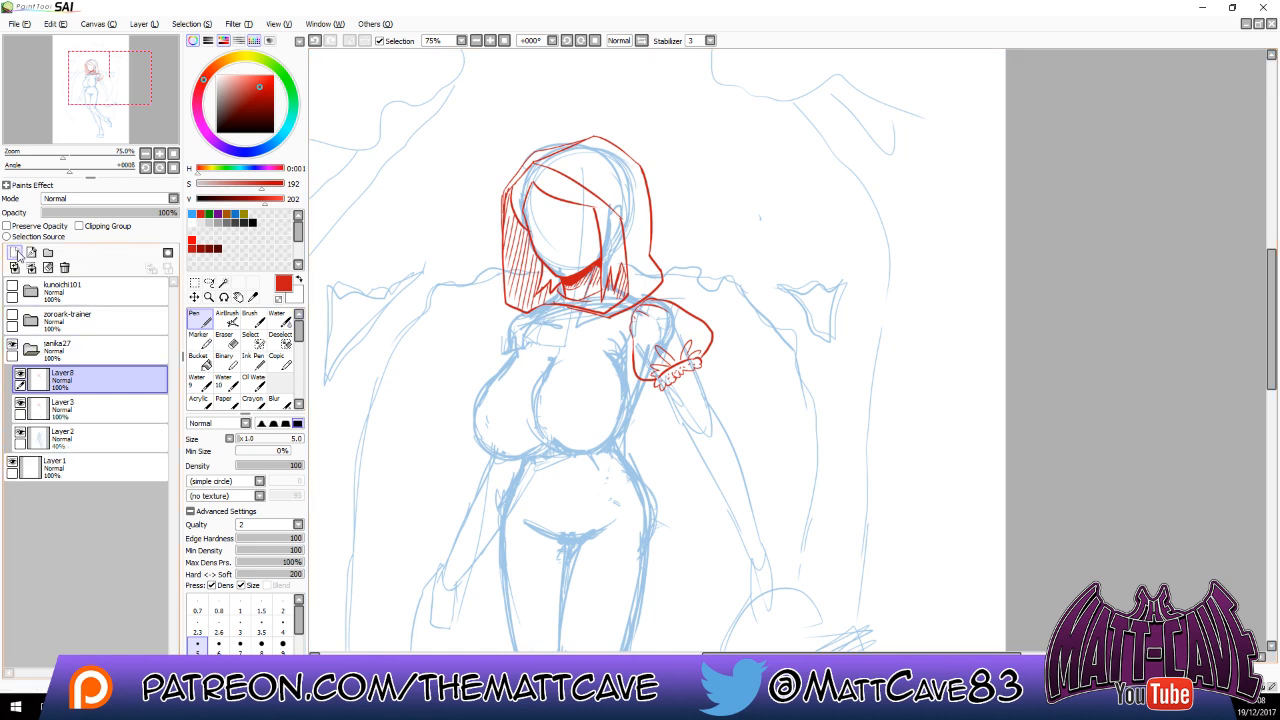
pyautogui.click(219, 669)
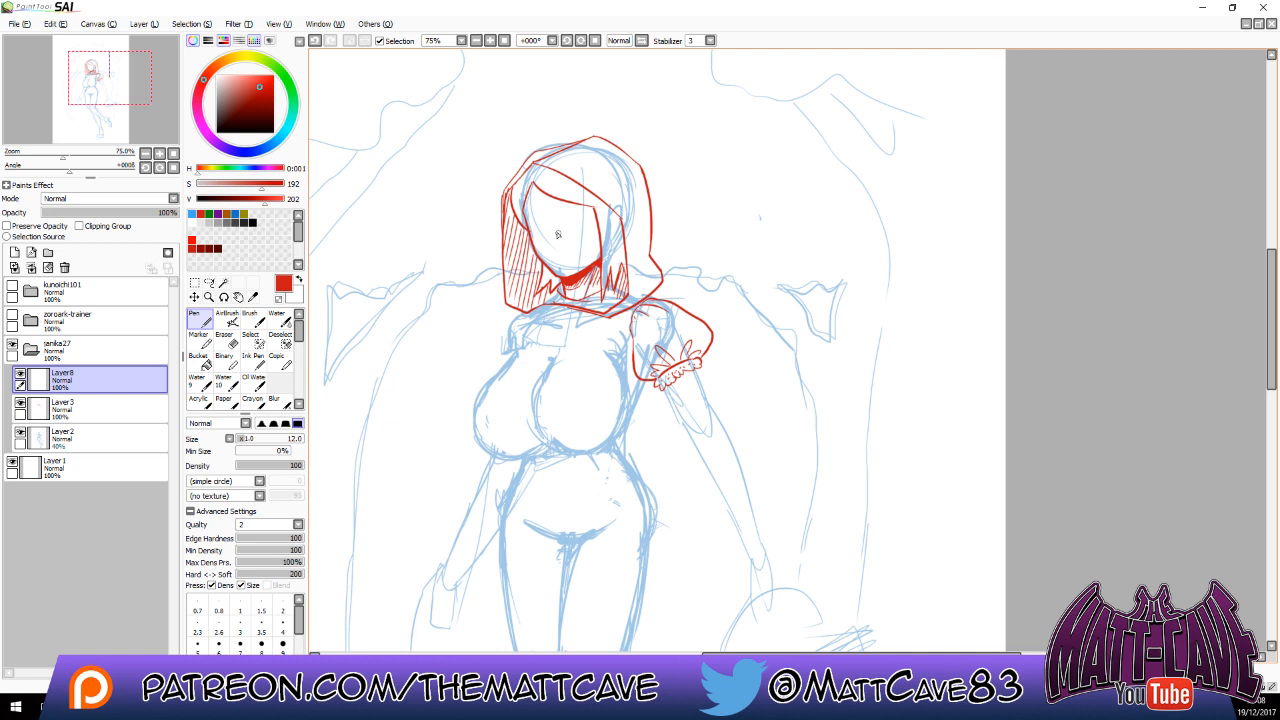
pyautogui.moveTo(545, 224)
pyautogui.mouseDown()
pyautogui.moveTo(589, 218)
pyautogui.moveTo(562, 232)
pyautogui.mouseUp()
pyautogui.hotkey('ctrl', 'z')
pyautogui.hotkey('ctrl', 'z')
pyautogui.hotkey('ctrl', 'z')
pyautogui.moveTo(524, 228); pyautogui.dragTo(540, 221)
pyautogui.hotkey('ctrl', 'z')
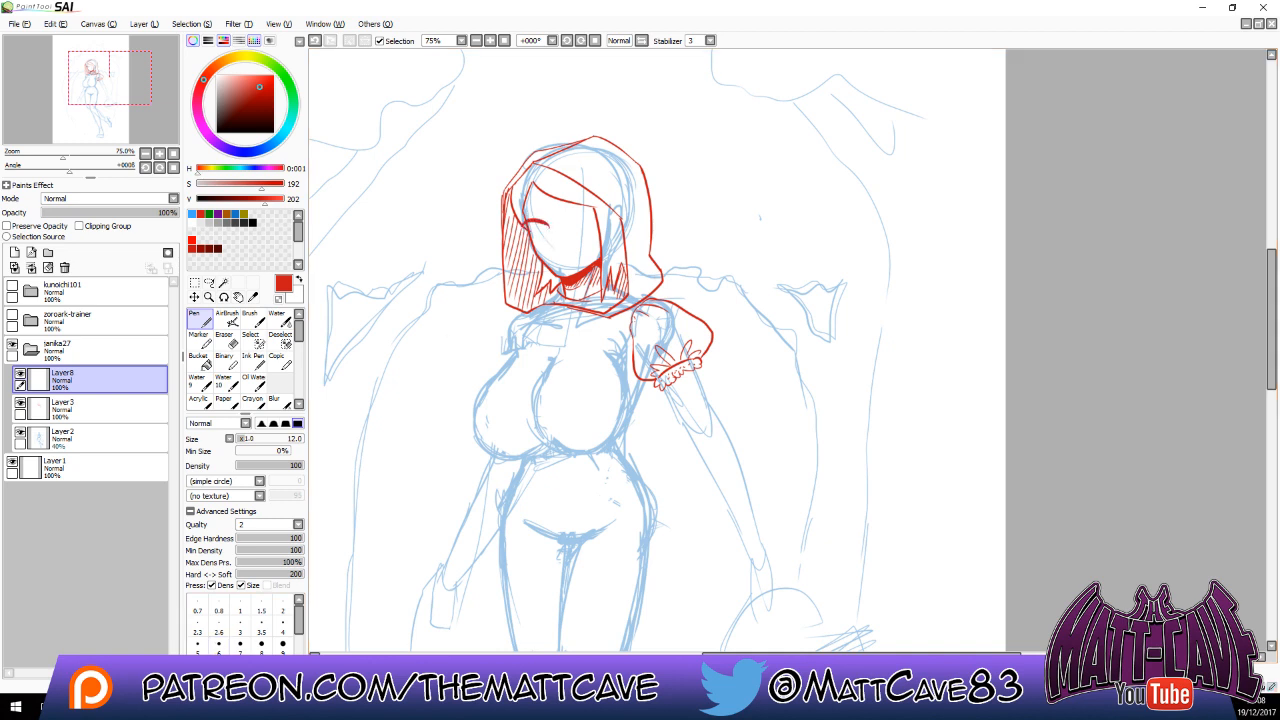
pyautogui.hotkey('ctrl', 'z')
# Draw a pair of thick-rimmed glasses across the face with the pen at size 9.
pyautogui.click(283, 646)
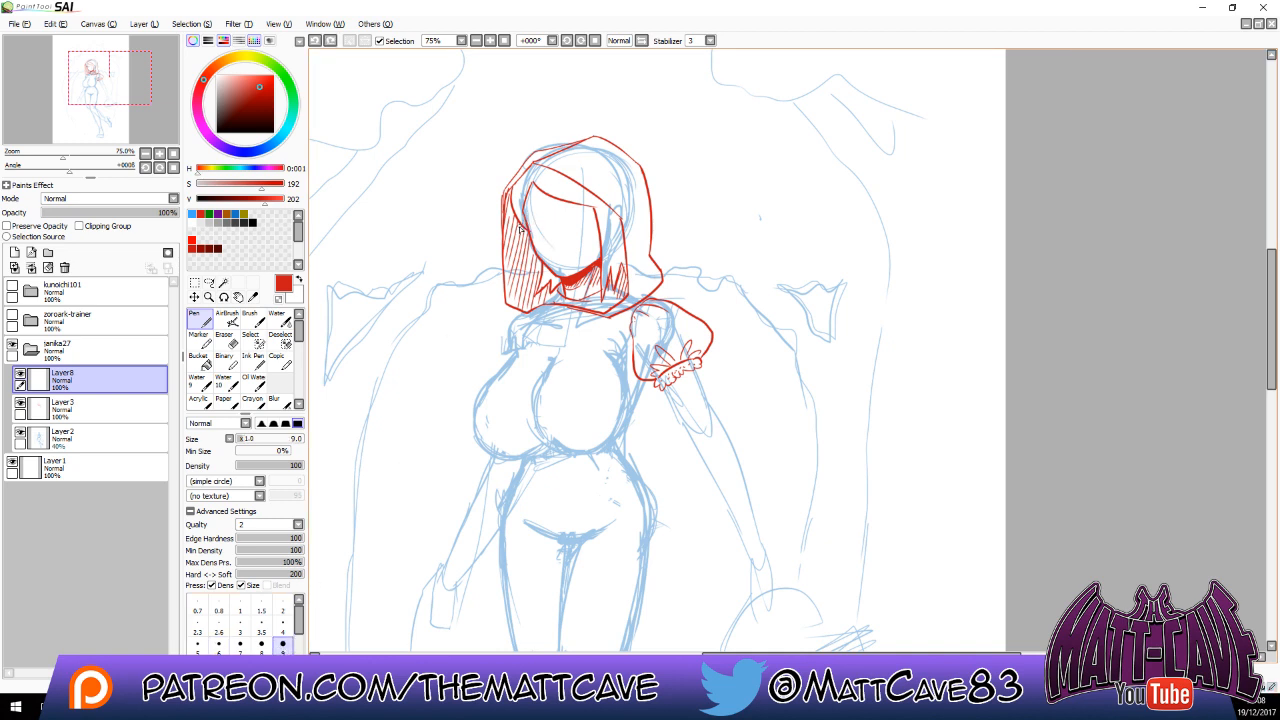
pyautogui.moveTo(520, 228)
pyautogui.mouseDown()
pyautogui.moveTo(543, 221)
pyautogui.moveTo(540, 238)
pyautogui.moveTo(567, 214)
pyautogui.moveTo(585, 213)
pyautogui.moveTo(579, 229)
pyautogui.moveTo(596, 215)
pyautogui.mouseUp()
pyautogui.hotkey('ctrl', 'z')
pyautogui.hotkey('ctrl', 'z')
pyautogui.hotkey('ctrl', 'z')
pyautogui.hotkey('ctrl', 'z')
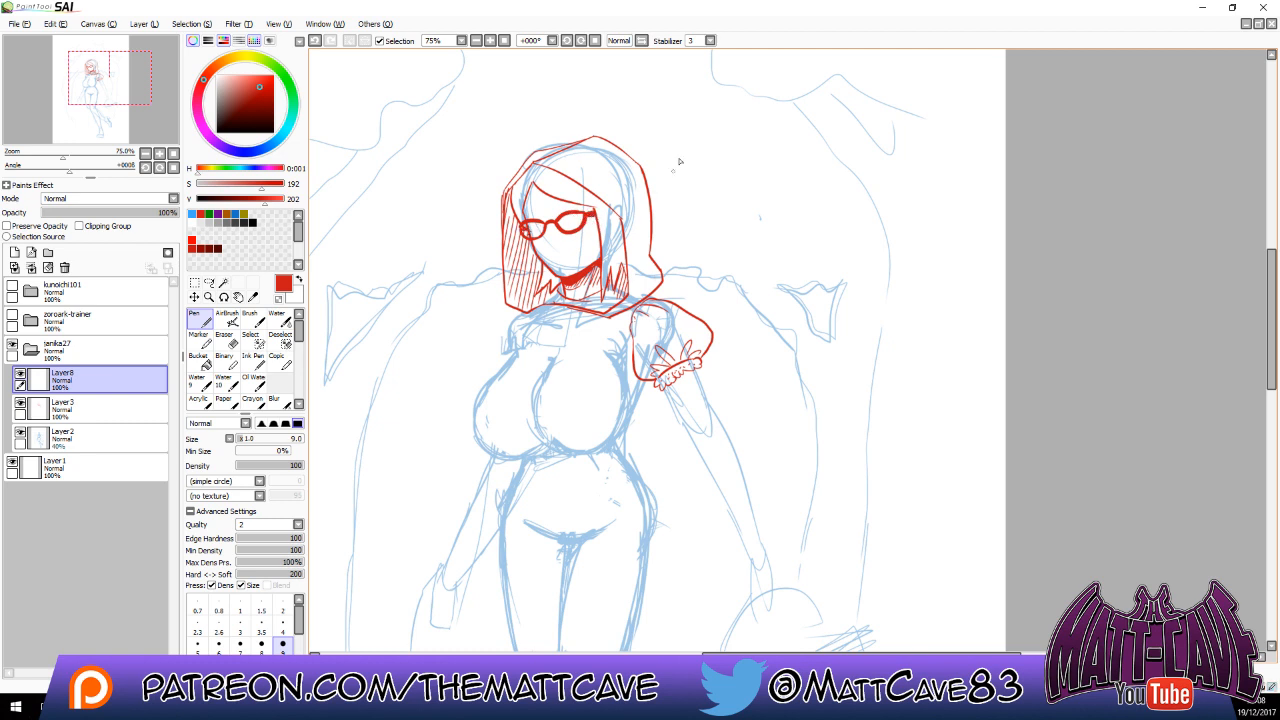
# Set the pen size to 5 and draw the eyes behind the glasses, the nose and a smiling mouth.
pyautogui.click(196, 646)
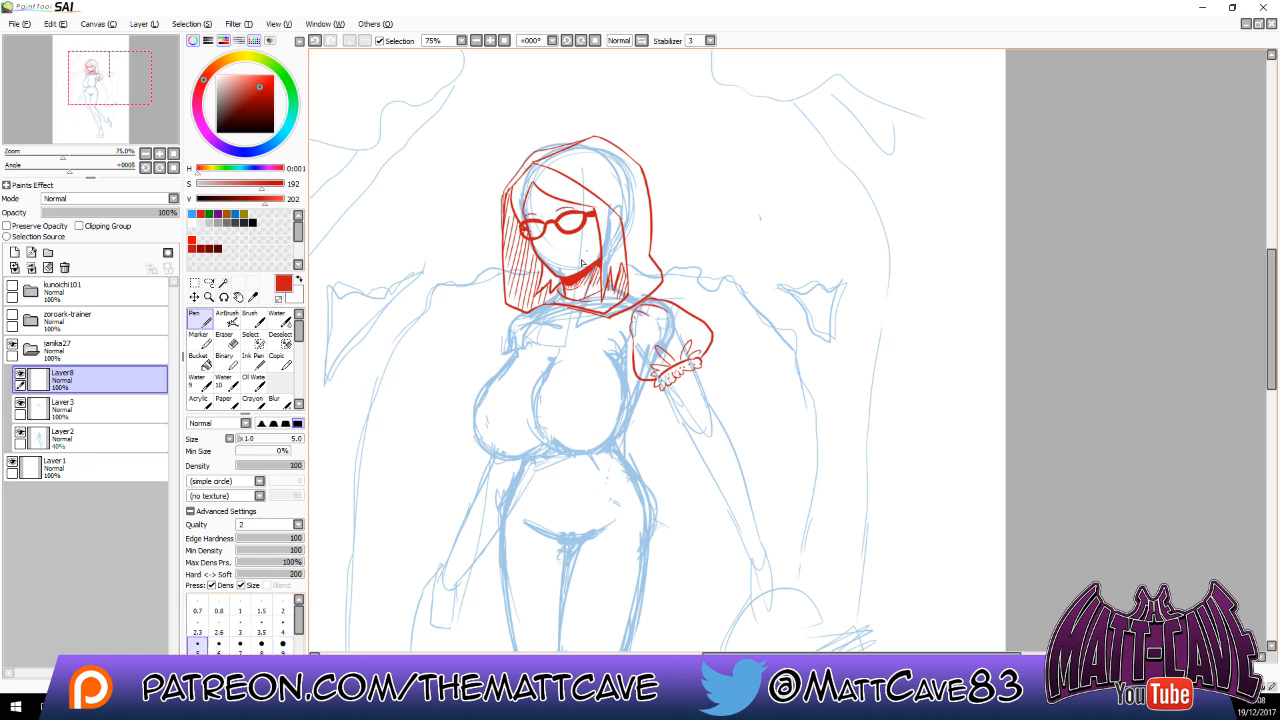
pyautogui.moveTo(552, 263); pyautogui.dragTo(575, 256)
pyautogui.hotkey('ctrl', 'z')
pyautogui.hotkey('ctrl', 'z')
pyautogui.moveTo(571, 221); pyautogui.dragTo(578, 225)
pyautogui.hotkey('ctrl', 'z')
pyautogui.moveTo(538, 229); pyautogui.dragTo(534, 233)
# Sketch the small visible part of the puffed sleeve on the figure's left-hand shoulder below the hair.
pyautogui.moveTo(520, 315)
pyautogui.mouseDown()
pyautogui.moveTo(509, 346)
pyautogui.moveTo(503, 332)
pyautogui.moveTo(502, 350)
pyautogui.moveTo(516, 317)
pyautogui.moveTo(512, 347)
pyautogui.mouseUp()
pyautogui.hotkey('ctrl', 'z')
pyautogui.hotkey('ctrl', 'z')
pyautogui.moveTo(523, 315); pyautogui.dragTo(517, 347)
pyautogui.hotkey('ctrl', 'z')
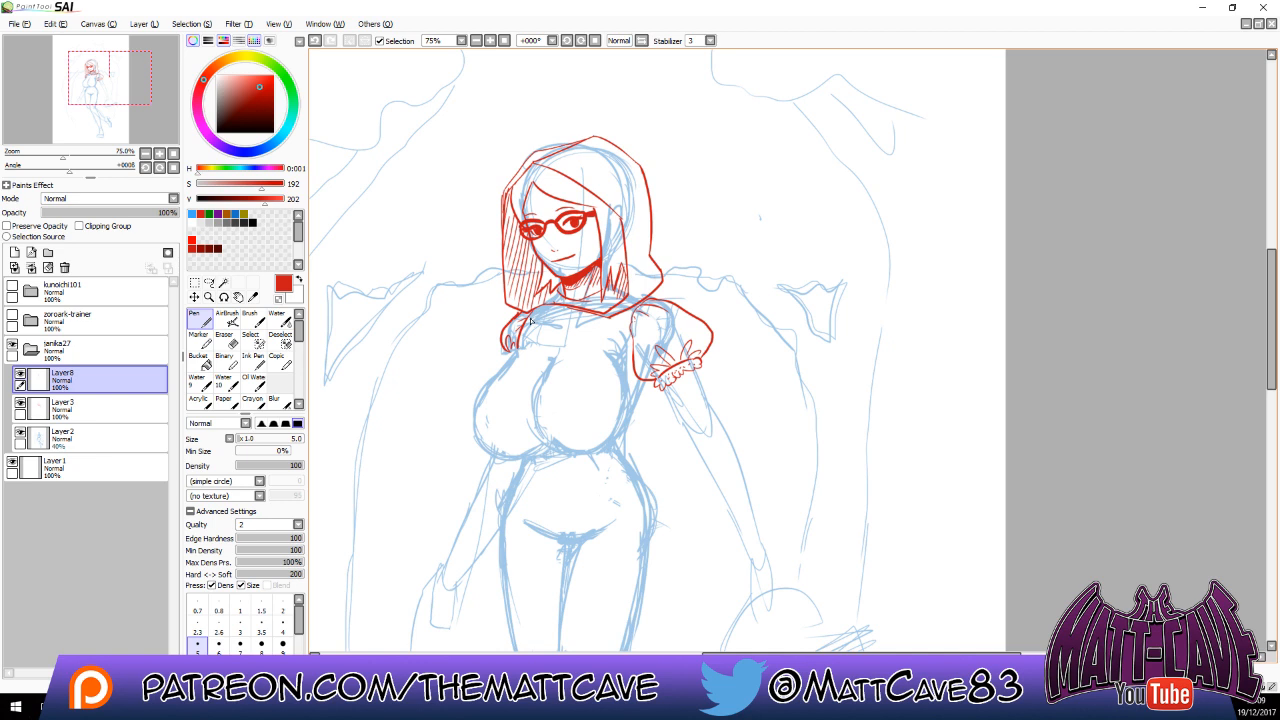
# Draw a scalloped band across the upper chest between the sleeves and clean up its ends.
pyautogui.moveTo(526, 326)
pyautogui.mouseDown()
pyautogui.moveTo(556, 315)
pyautogui.moveTo(621, 326)
pyautogui.mouseUp()
pyautogui.hotkey('ctrl', 'z')
pyautogui.press('e')
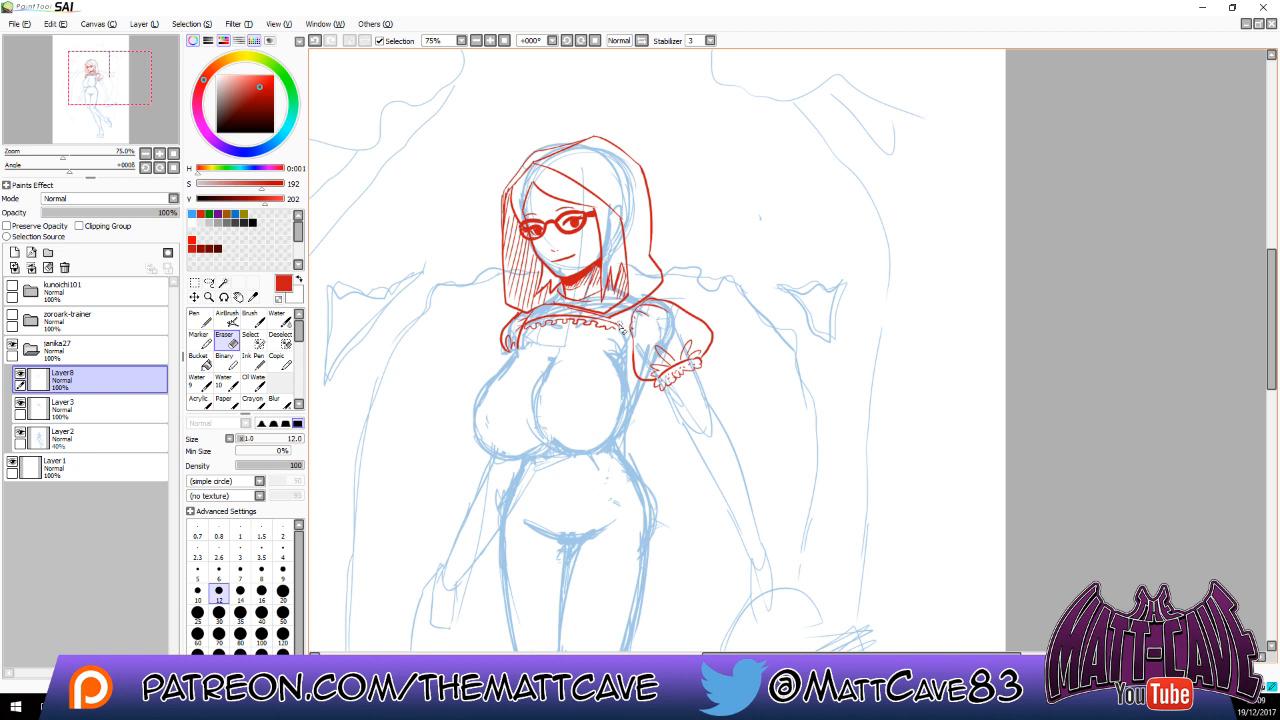
pyautogui.click(197, 322)
pyautogui.moveTo(534, 322); pyautogui.dragTo(521, 349)
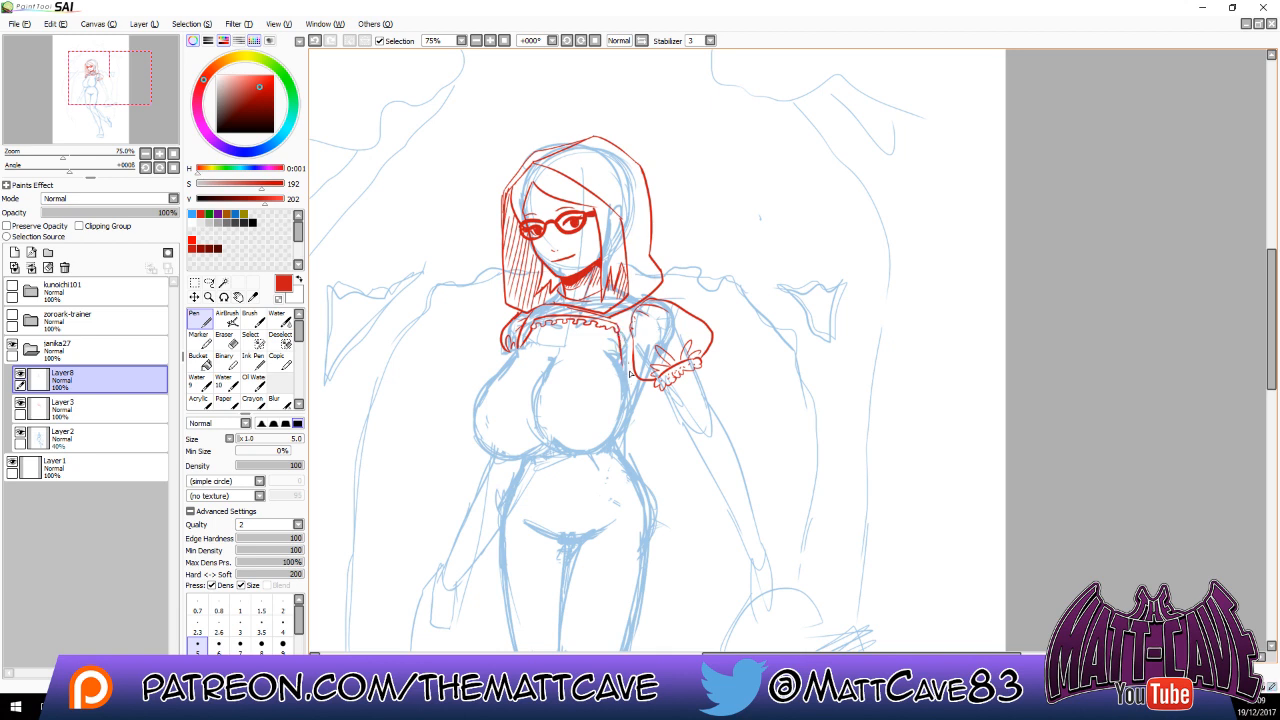
# Outline the bust below the scalloped band and add the centre crease line.
pyautogui.moveTo(515, 355)
pyautogui.mouseDown()
pyautogui.moveTo(457, 420)
pyautogui.moveTo(455, 452)
pyautogui.mouseUp()
pyautogui.hotkey('ctrl', 'z')
pyautogui.moveTo(517, 350)
pyautogui.mouseDown()
pyautogui.moveTo(474, 437)
pyautogui.moveTo(542, 439)
pyautogui.moveTo(549, 458)
pyautogui.moveTo(610, 455)
pyautogui.moveTo(612, 366)
pyautogui.mouseUp()
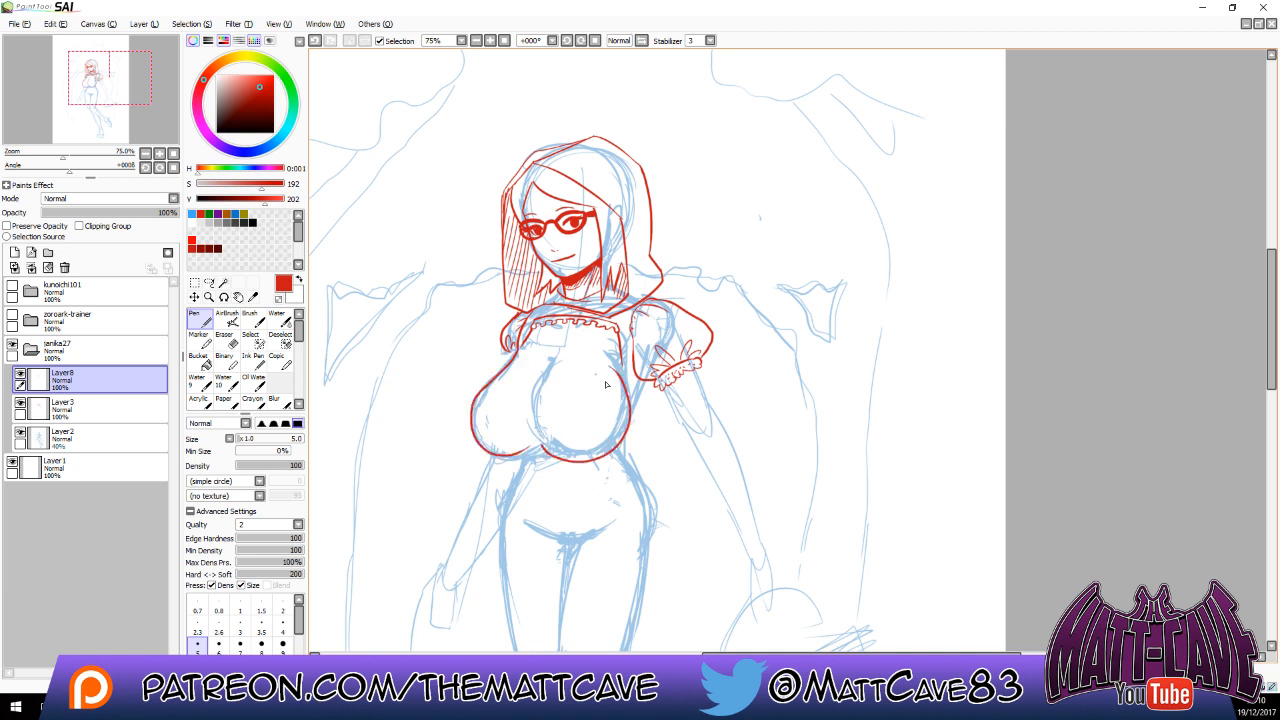
pyautogui.moveTo(534, 403); pyautogui.dragTo(558, 351)
pyautogui.hotkey('ctrl', 'z')
# Erase the top of the hood outline on Layer3 and redraw it with the pen.
pyautogui.press('e')
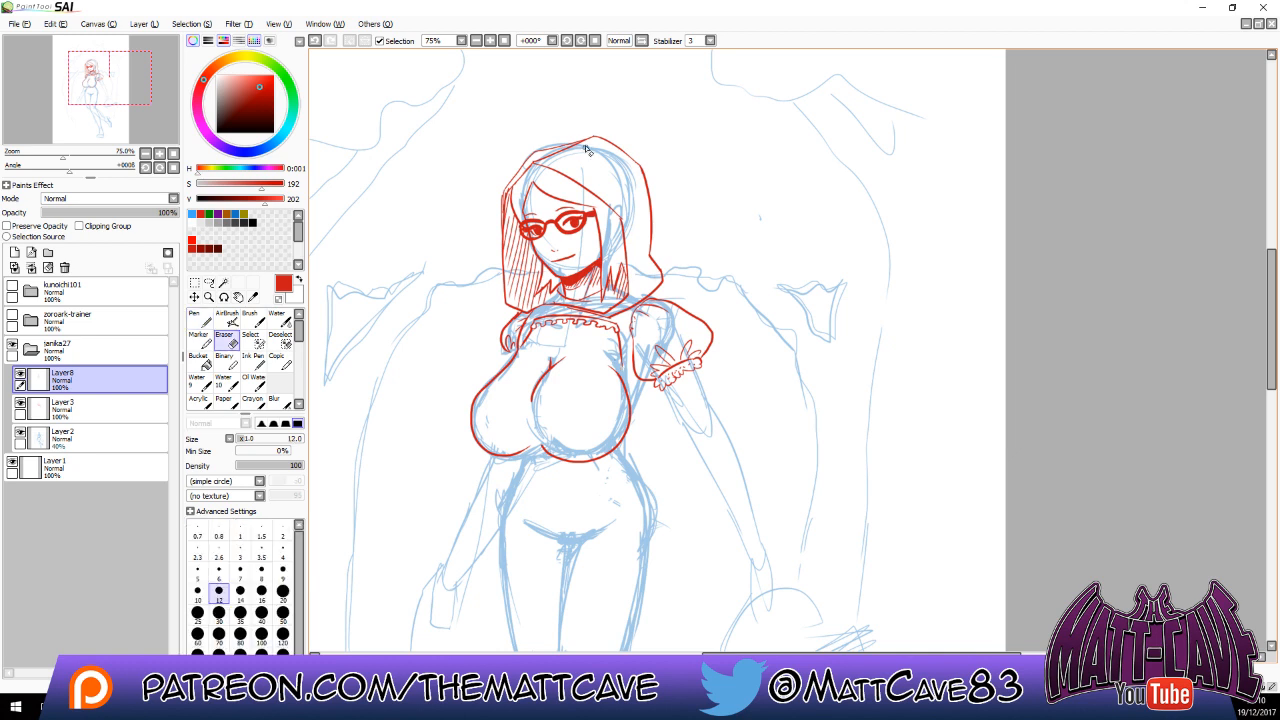
pyautogui.click(129, 401)
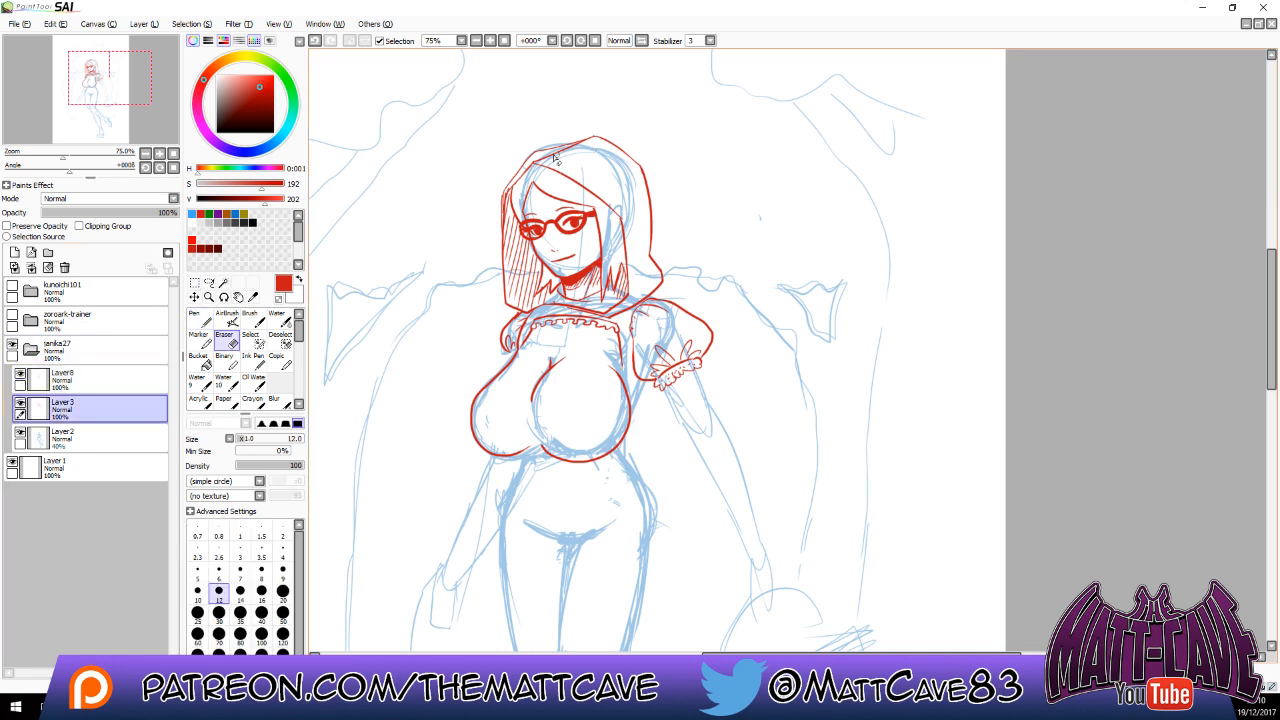
pyautogui.moveTo(539, 157)
pyautogui.mouseDown()
pyautogui.moveTo(591, 140)
pyautogui.moveTo(545, 152)
pyautogui.mouseUp()
pyautogui.press('n')
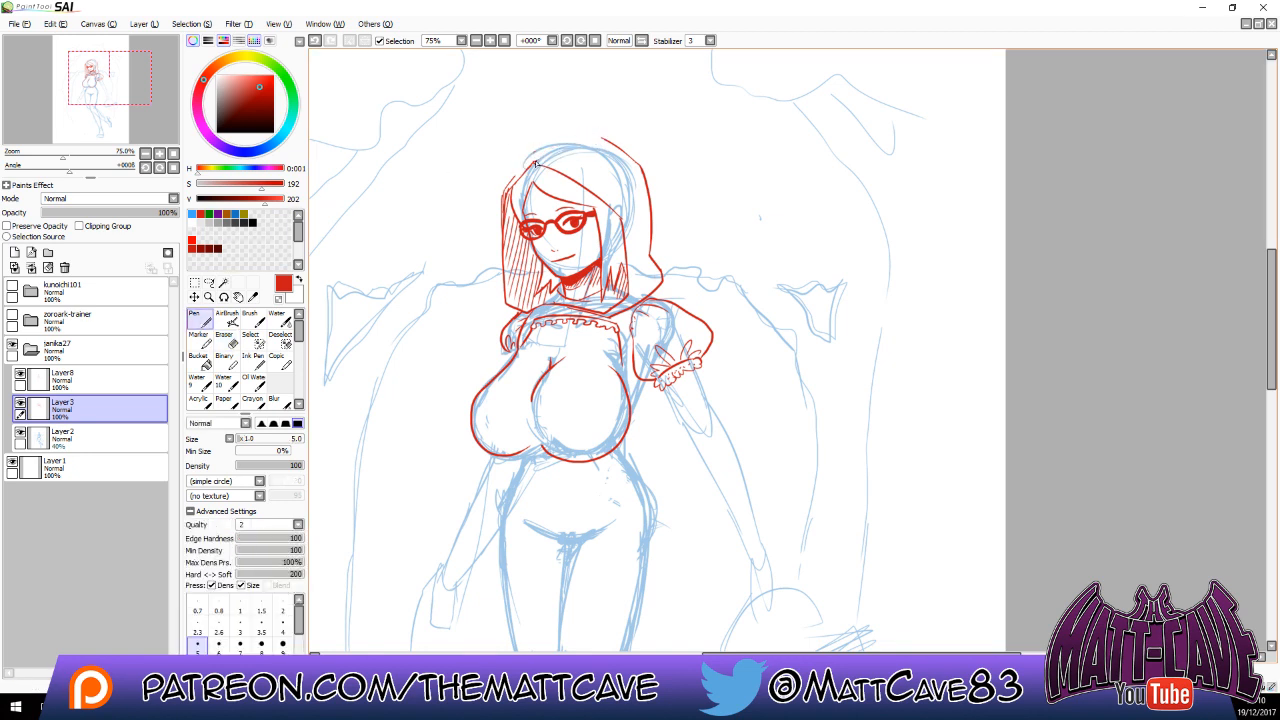
pyautogui.moveTo(535, 160)
pyautogui.mouseDown()
pyautogui.moveTo(578, 133)
pyautogui.moveTo(606, 146)
pyautogui.moveTo(521, 169)
pyautogui.moveTo(536, 156)
pyautogui.mouseUp()
# Draw the bodice's low neckline across the bust with its slanted side edge, plus short fold lines under the bust.
pyautogui.moveTo(498, 372)
pyautogui.mouseDown()
pyautogui.moveTo(537, 404)
pyautogui.moveTo(492, 390)
pyautogui.moveTo(560, 399)
pyautogui.moveTo(596, 384)
pyautogui.mouseUp()
pyautogui.hotkey('ctrl', 'z')
pyautogui.hotkey('ctrl', 'z')
pyautogui.hotkey('ctrl', 'z')
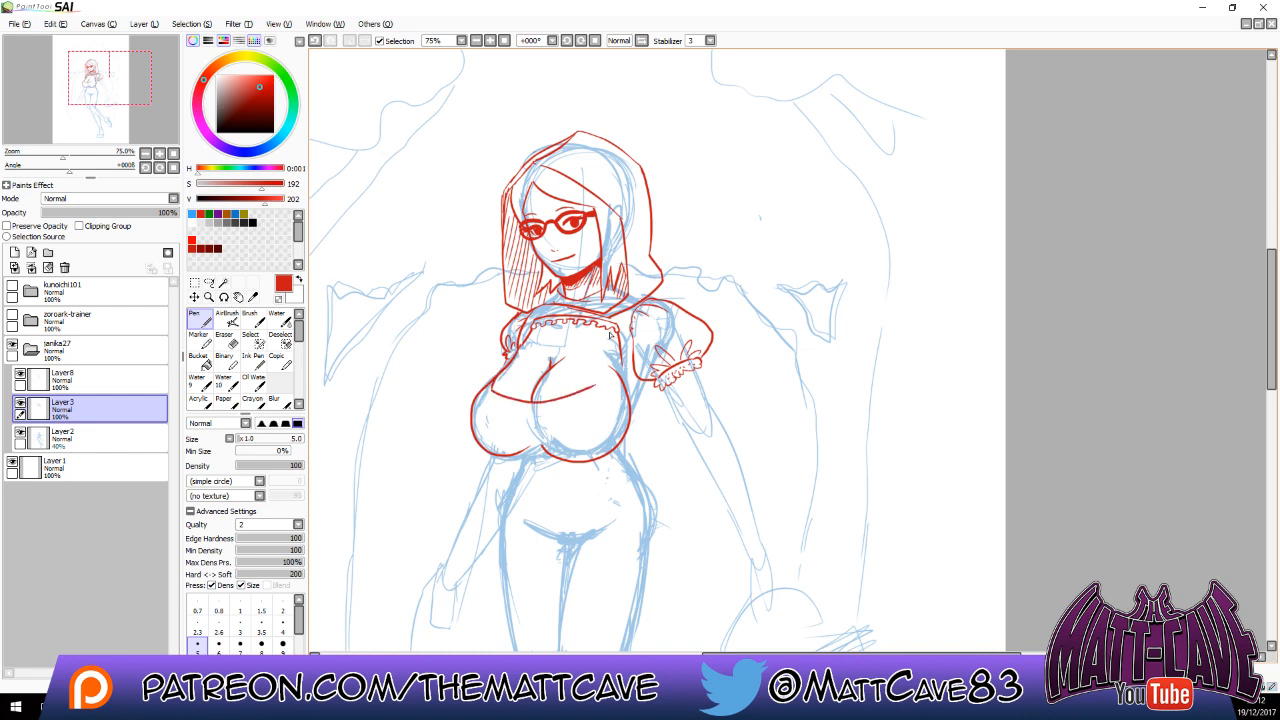
pyautogui.moveTo(613, 332); pyautogui.dragTo(596, 390)
pyautogui.moveTo(616, 332); pyautogui.dragTo(599, 378)
pyautogui.hotkey('ctrl', 'z')
pyautogui.moveTo(617, 333); pyautogui.dragTo(594, 386)
pyautogui.moveTo(505, 434)
pyautogui.mouseDown()
pyautogui.moveTo(541, 447)
pyautogui.moveTo(574, 418)
pyautogui.mouseUp()
pyautogui.hotkey('ctrl', 'z')
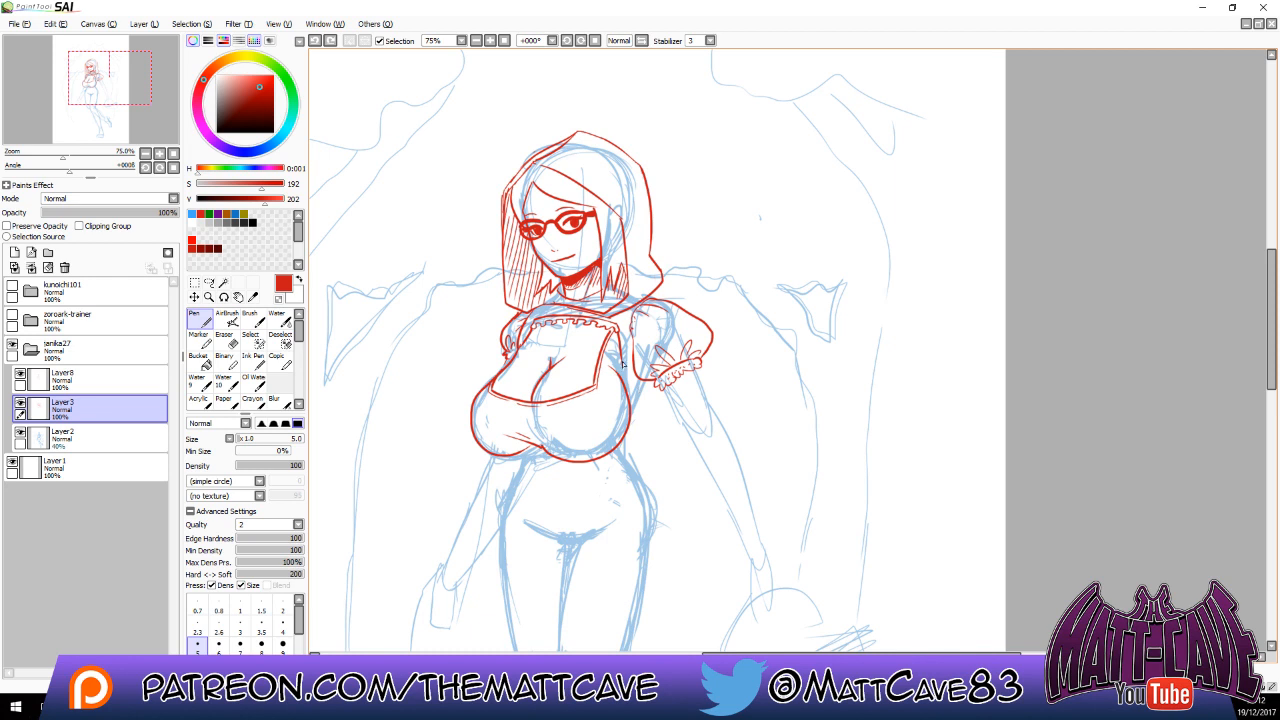
pyautogui.moveTo(620, 358); pyautogui.dragTo(628, 388)
pyautogui.moveTo(622, 379)
pyautogui.mouseDown()
pyautogui.moveTo(617, 353)
pyautogui.moveTo(631, 425)
pyautogui.mouseUp()
pyautogui.hotkey('ctrl', 'z')
pyautogui.hotkey('ctrl', 'z')
pyautogui.moveTo(667, 478); pyautogui.dragTo(634, 258)
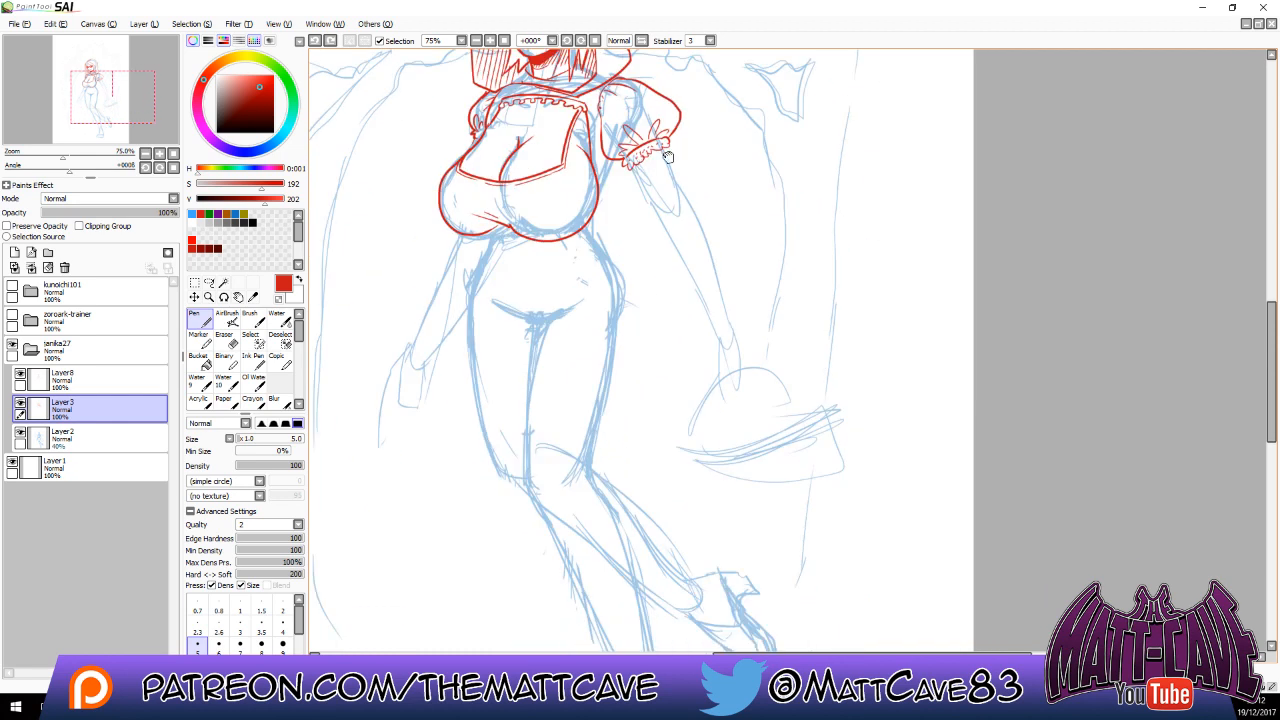
pyautogui.moveTo(607, 143); pyautogui.dragTo(580, 374)
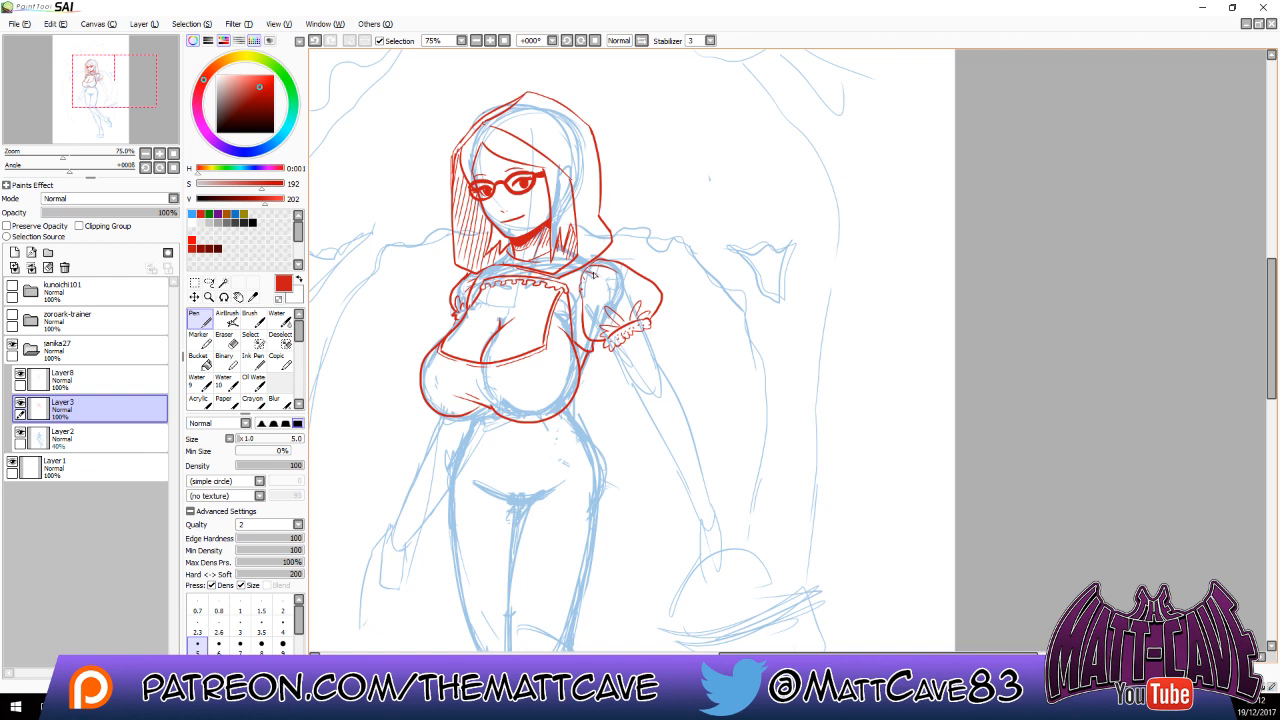
# Refine the lines between the bust and the ruffled sleeve, erasing the overlap on Layer8.
pyautogui.moveTo(566, 288); pyautogui.dragTo(581, 288)
pyautogui.hotkey('ctrl', 'z')
pyautogui.press('e')
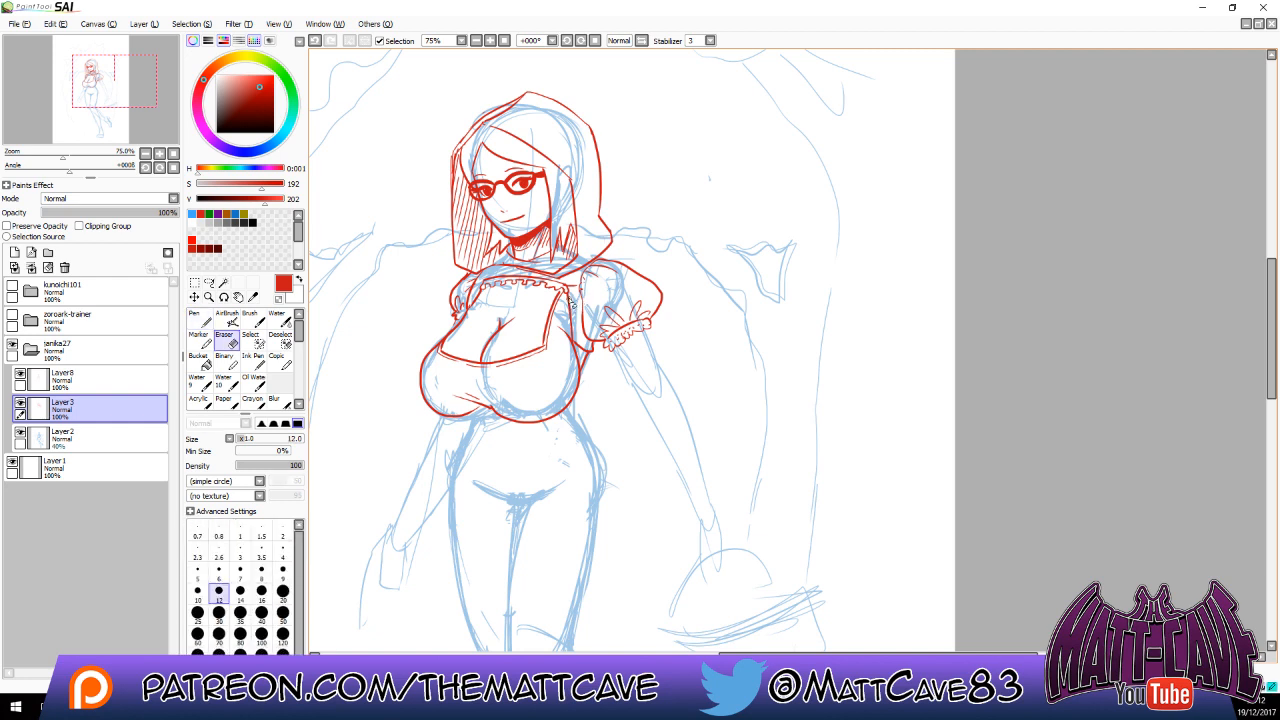
pyautogui.click(145, 380)
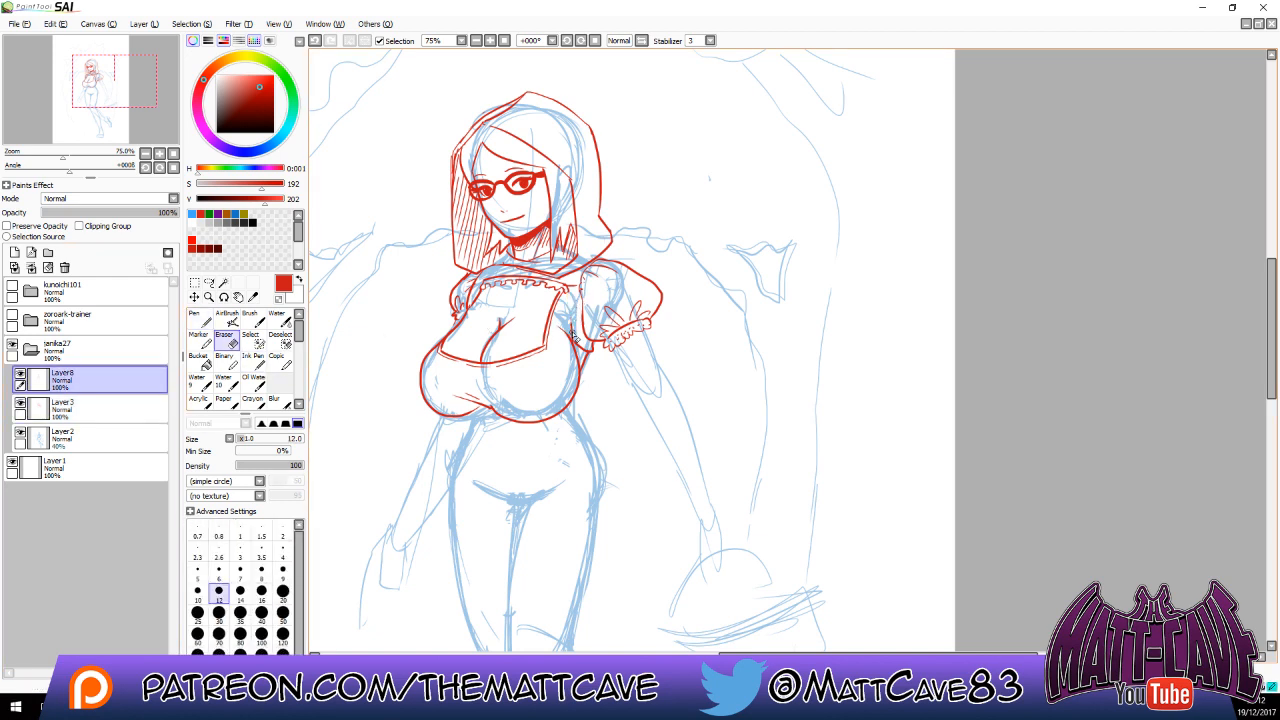
pyautogui.click(203, 321)
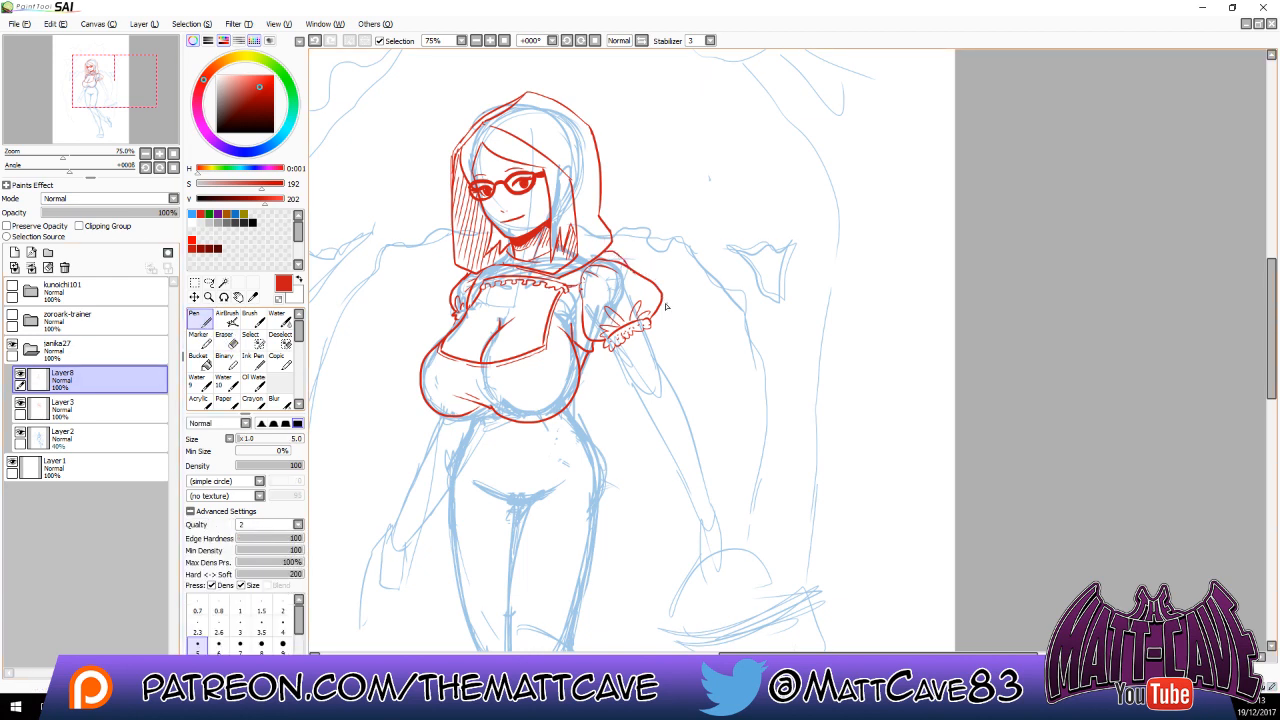
# Draw a cape billowing out behind the right-hand sleeve, with a curved lower edge reaching toward the hip.
pyautogui.moveTo(666, 306)
pyautogui.mouseDown()
pyautogui.moveTo(703, 338)
pyautogui.moveTo(798, 373)
pyautogui.moveTo(766, 410)
pyautogui.moveTo(739, 372)
pyautogui.moveTo(651, 316)
pyautogui.mouseUp()
pyautogui.moveTo(747, 381)
pyautogui.mouseDown()
pyautogui.moveTo(725, 426)
pyautogui.moveTo(697, 440)
pyautogui.mouseUp()
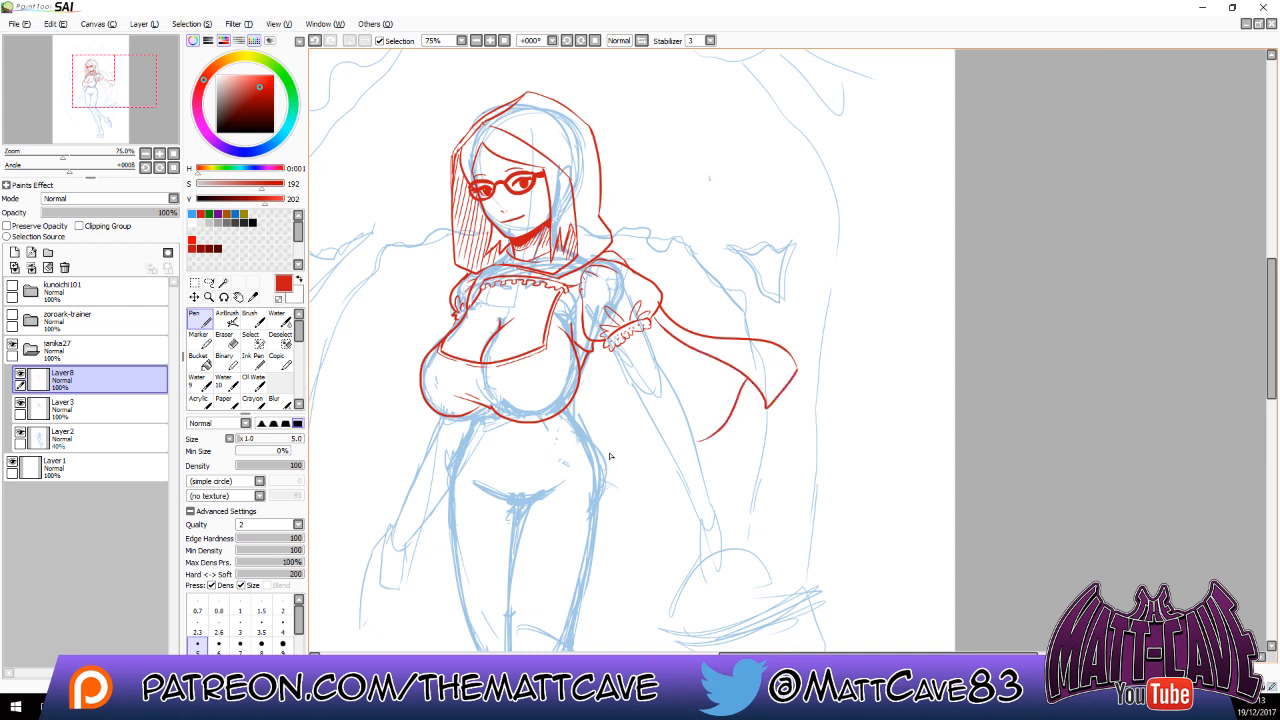
pyautogui.moveTo(594, 426); pyautogui.dragTo(660, 466)
# Outline both sides of the right-hand arm from the ruffled cuff down to the wrist.
pyautogui.moveTo(655, 396); pyautogui.dragTo(575, 308)
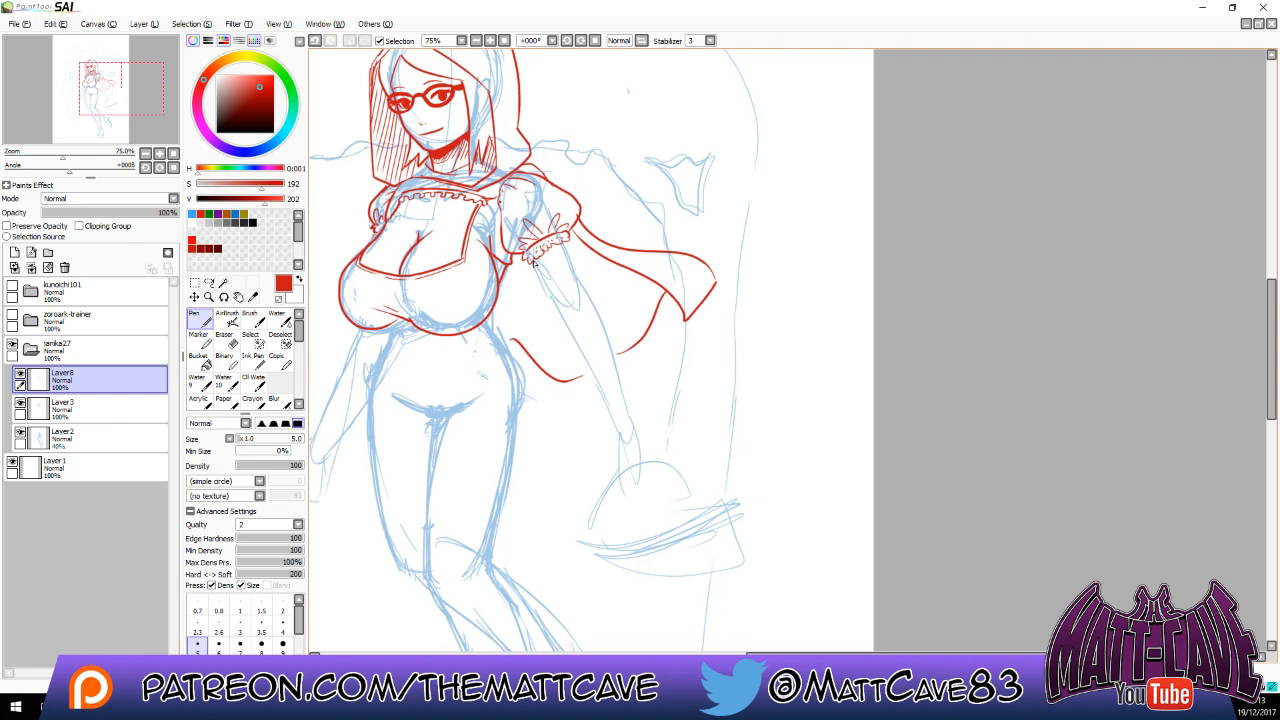
pyautogui.moveTo(533, 262); pyautogui.dragTo(558, 302)
pyautogui.hotkey('ctrl', 'z')
pyautogui.moveTo(531, 260); pyautogui.dragTo(550, 292)
pyautogui.moveTo(563, 241); pyautogui.dragTo(581, 288)
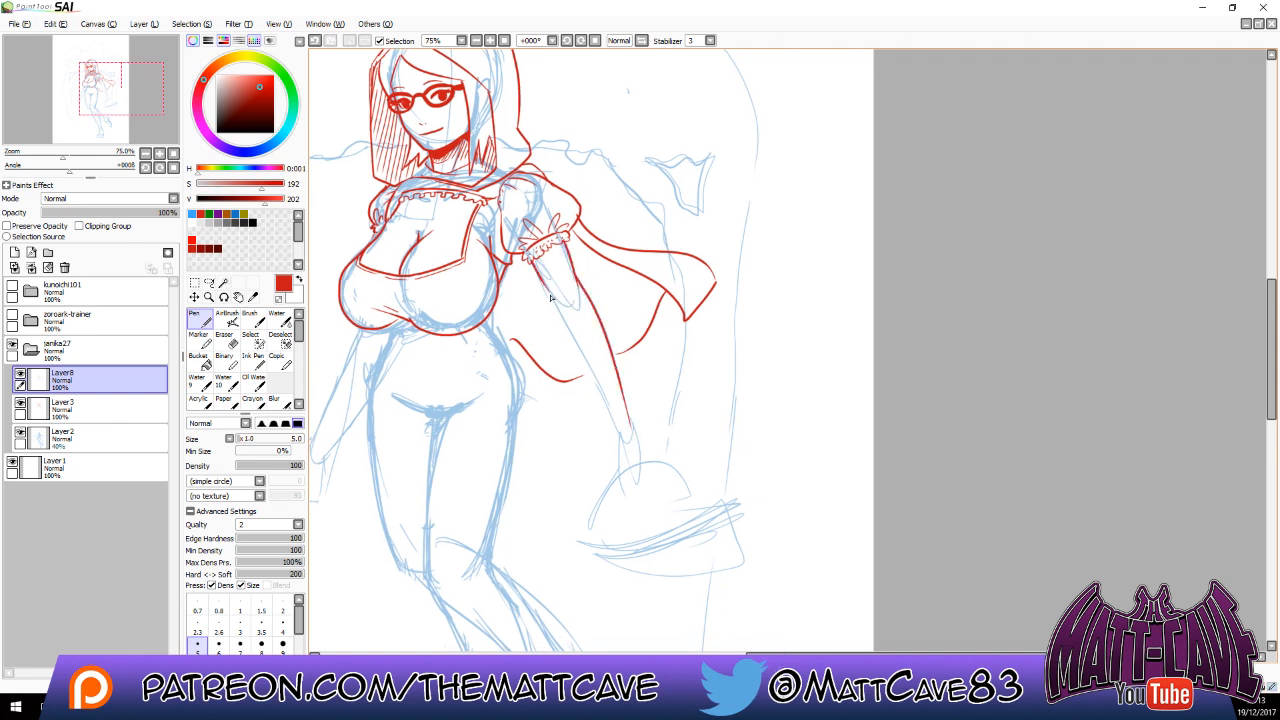
pyautogui.moveTo(545, 285); pyautogui.dragTo(625, 444)
# Rework the upper end of the chest's centre crease with the eraser and pen.
pyautogui.moveTo(513, 300); pyautogui.dragTo(585, 400)
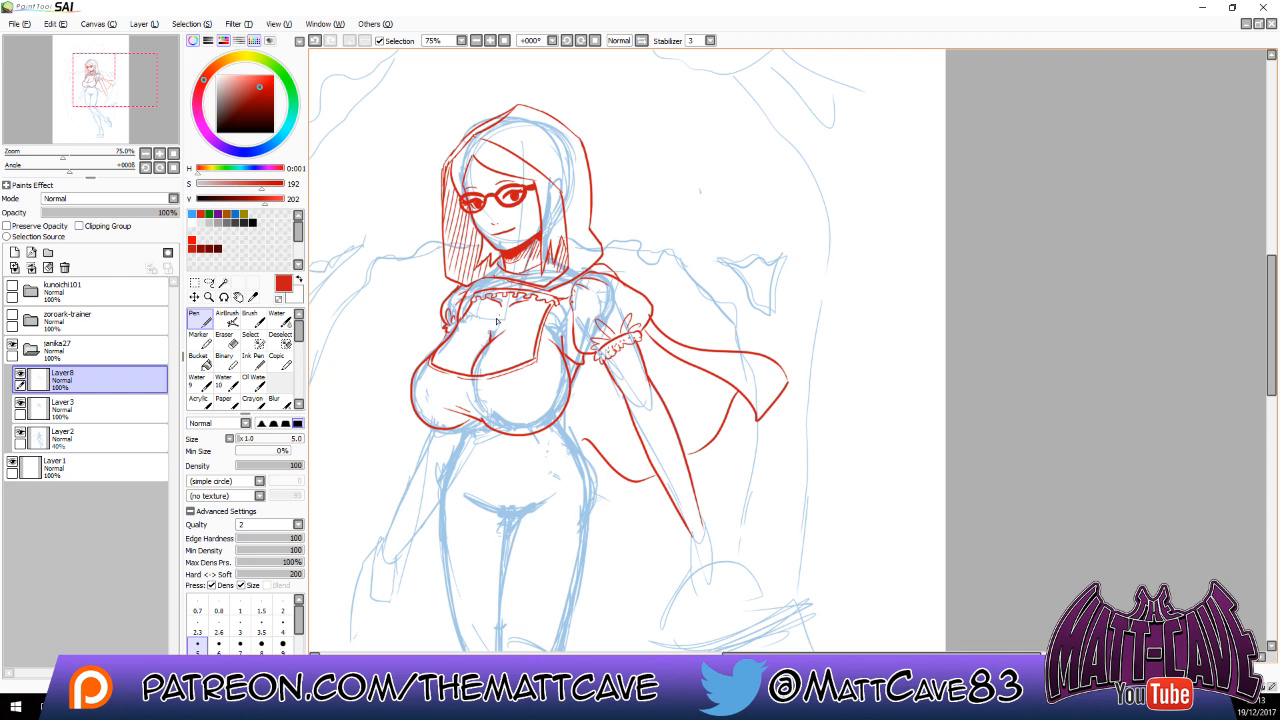
pyautogui.press('e')
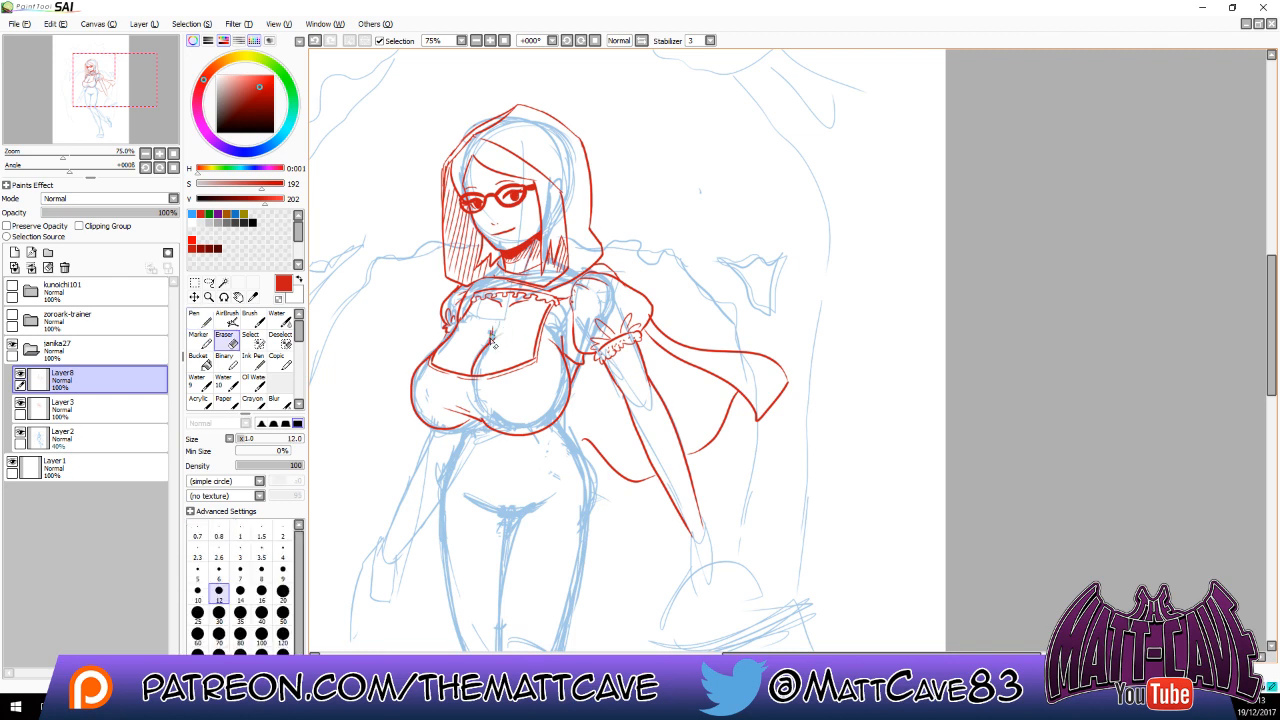
pyautogui.press('n')
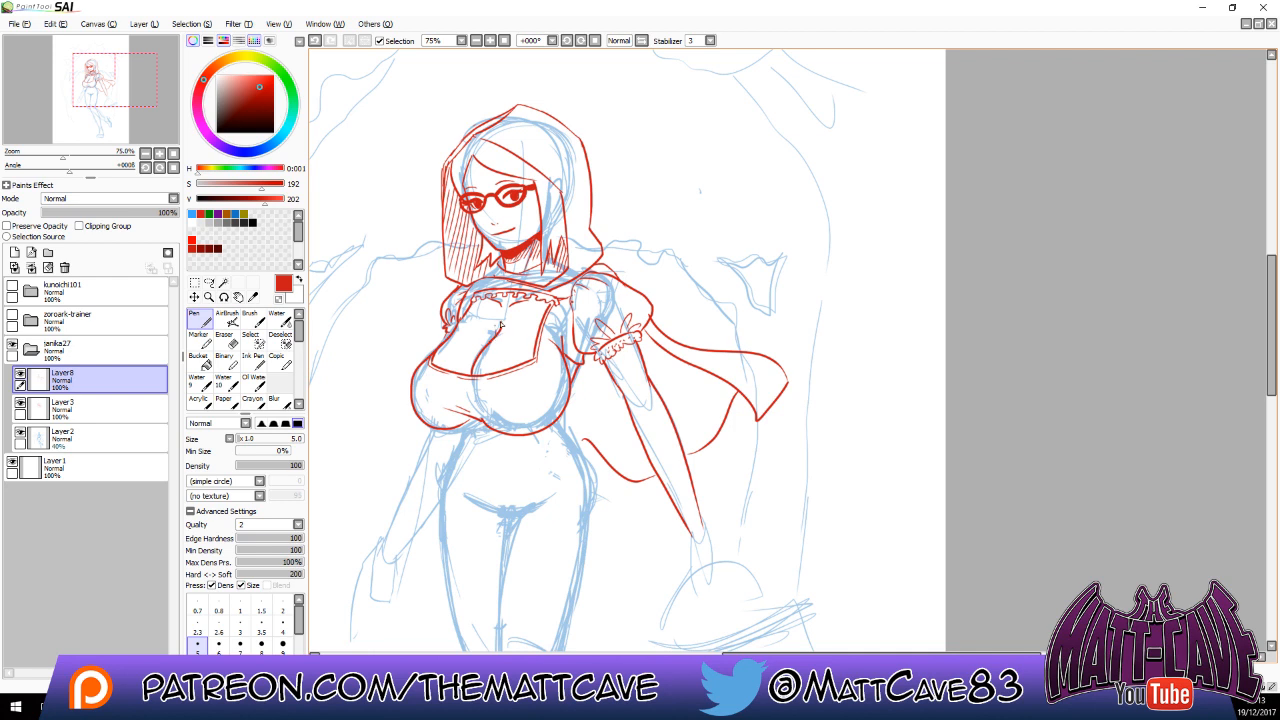
# On Layer3, draw the right-hand side of the waist and the angled lower hem of the corset.
pyautogui.scroll(-3, 500, 323)
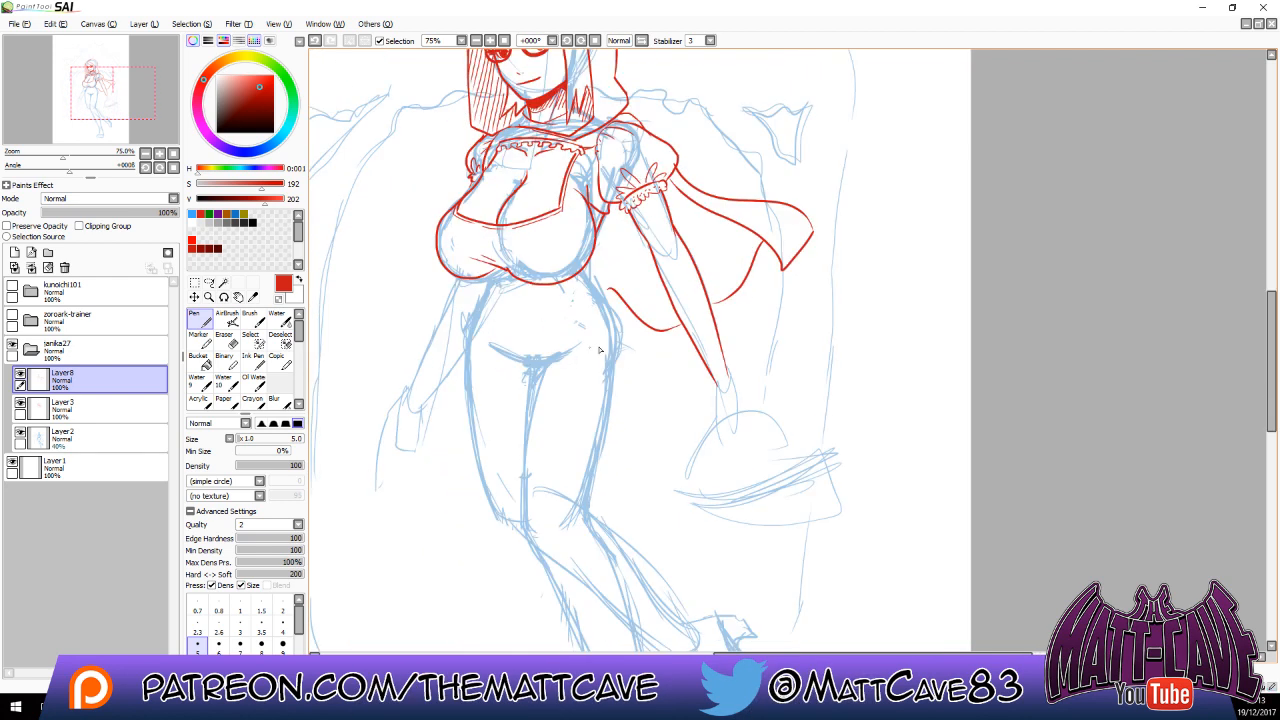
pyautogui.press('e')
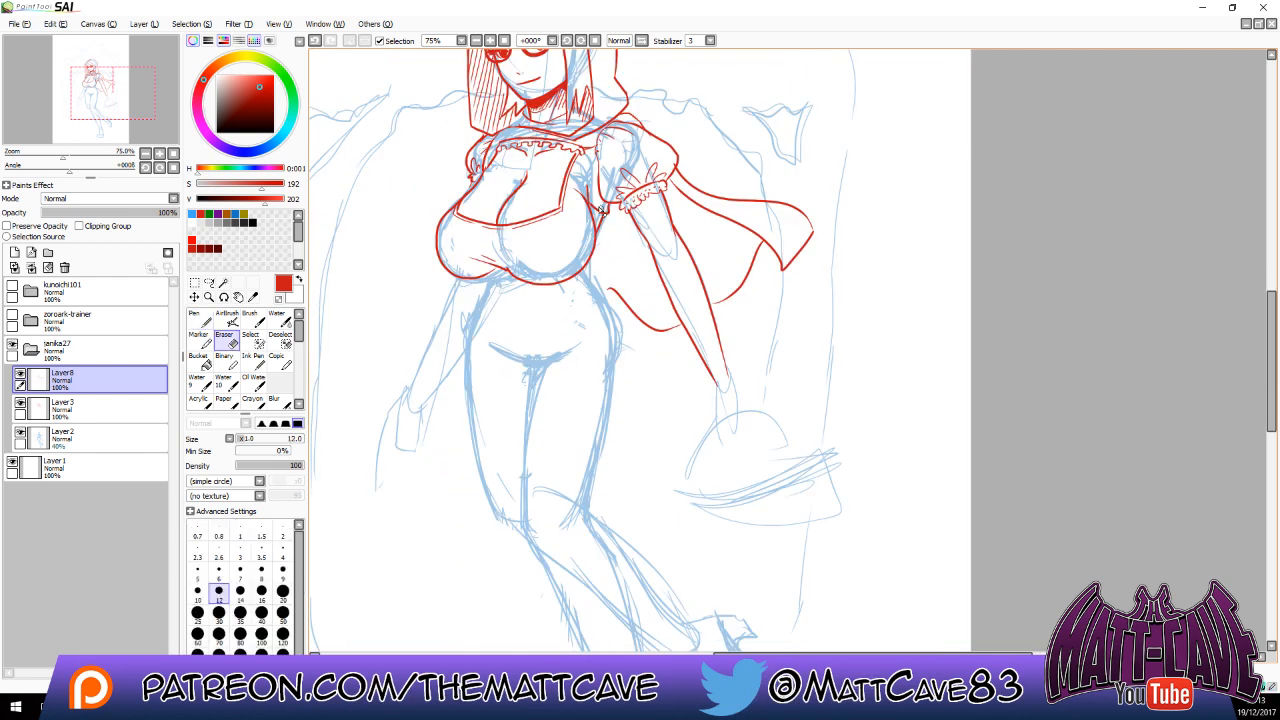
pyautogui.click(90, 408)
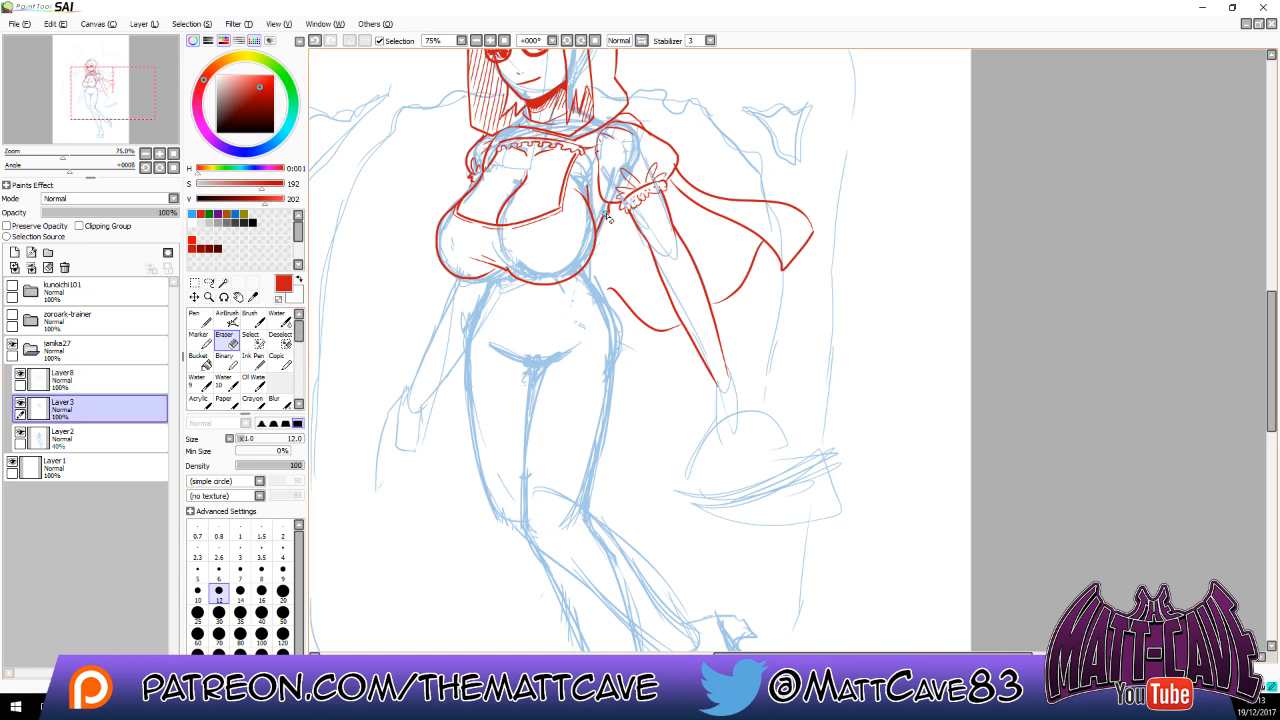
pyautogui.click(200, 322)
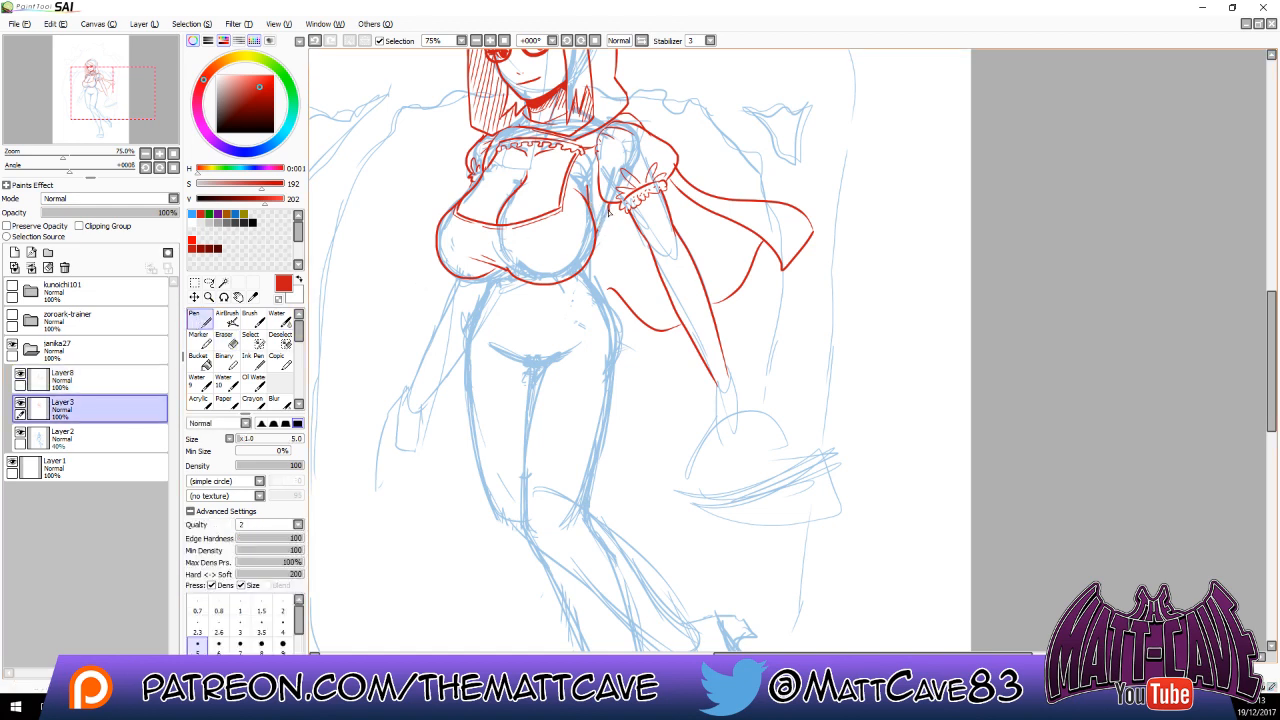
pyautogui.moveTo(603, 230)
pyautogui.mouseDown()
pyautogui.moveTo(590, 279)
pyautogui.moveTo(603, 291)
pyautogui.mouseUp()
pyautogui.moveTo(539, 328); pyautogui.dragTo(606, 292)
pyautogui.moveTo(525, 287); pyautogui.dragTo(539, 328)
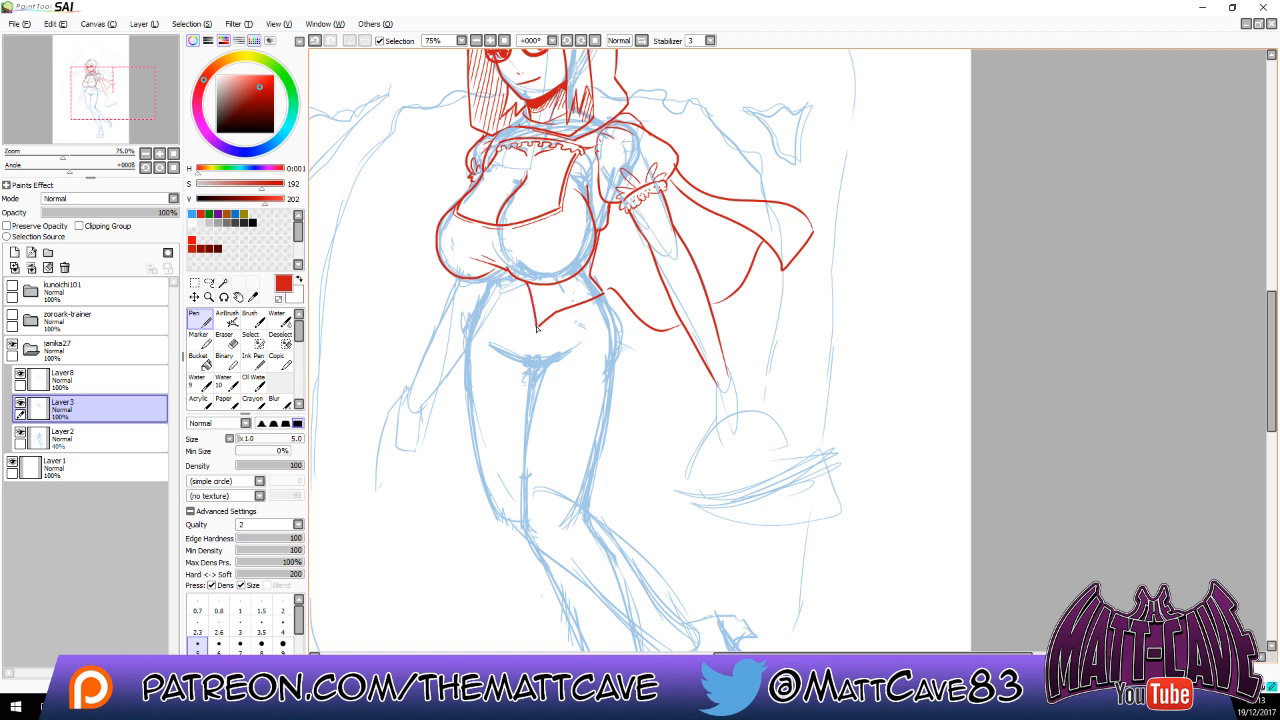
# Draw the corset's narrow front lacing panel and the left-hand side of its waist.
pyautogui.moveTo(509, 276); pyautogui.dragTo(517, 330)
pyautogui.moveTo(491, 275)
pyautogui.mouseDown()
pyautogui.moveTo(475, 316)
pyautogui.moveTo(507, 331)
pyautogui.mouseUp()
pyautogui.hotkey('ctrl', 'z')
pyautogui.moveTo(488, 281)
pyautogui.mouseDown()
pyautogui.moveTo(477, 308)
pyautogui.moveTo(506, 328)
pyautogui.mouseUp()
pyautogui.hotkey('ctrl', 'z')
# Add scalloped trim along the corset's lower hem and a bow with trailing ties at its centre.
pyautogui.moveTo(506, 324)
pyautogui.mouseDown()
pyautogui.moveTo(478, 306)
pyautogui.moveTo(507, 272)
pyautogui.moveTo(533, 287)
pyautogui.moveTo(536, 322)
pyautogui.moveTo(473, 317)
pyautogui.moveTo(493, 319)
pyautogui.mouseUp()
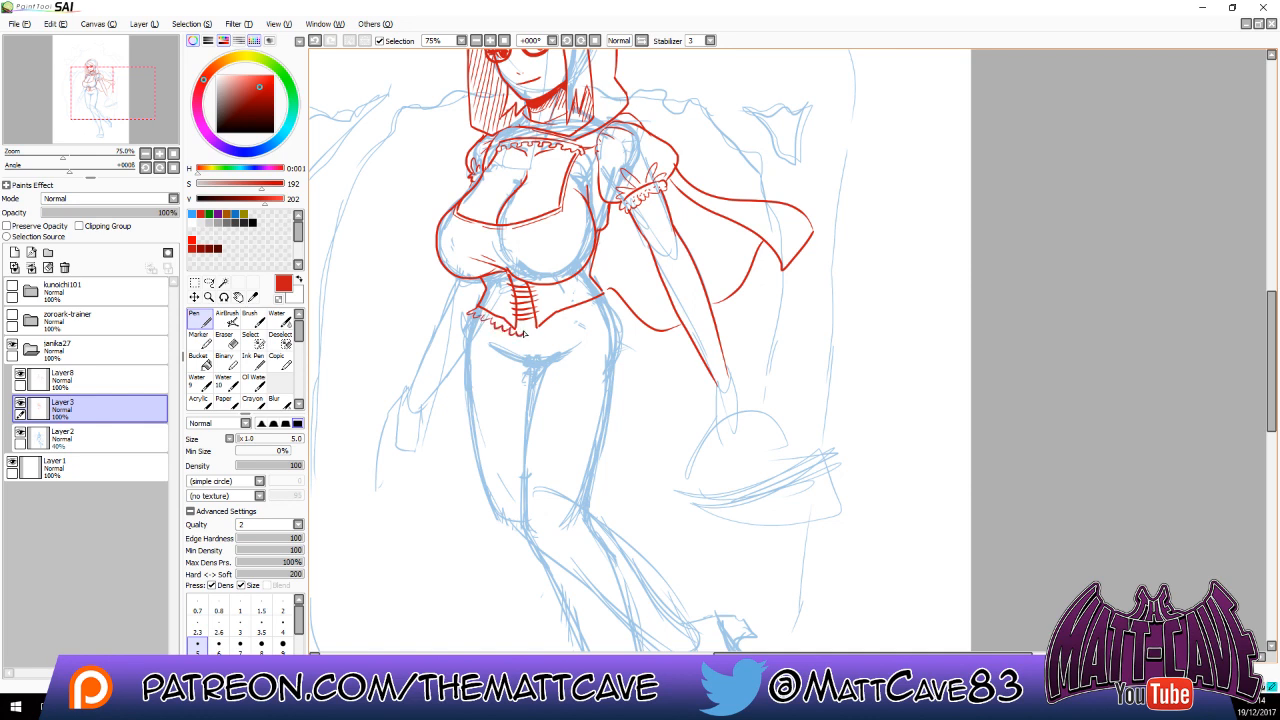
pyautogui.moveTo(600, 296)
pyautogui.mouseDown()
pyautogui.moveTo(612, 309)
pyautogui.moveTo(541, 332)
pyautogui.moveTo(476, 314)
pyautogui.mouseUp()
pyautogui.moveTo(525, 322)
pyautogui.mouseDown()
pyautogui.moveTo(531, 340)
pyautogui.moveTo(502, 361)
pyautogui.moveTo(553, 366)
pyautogui.mouseUp()
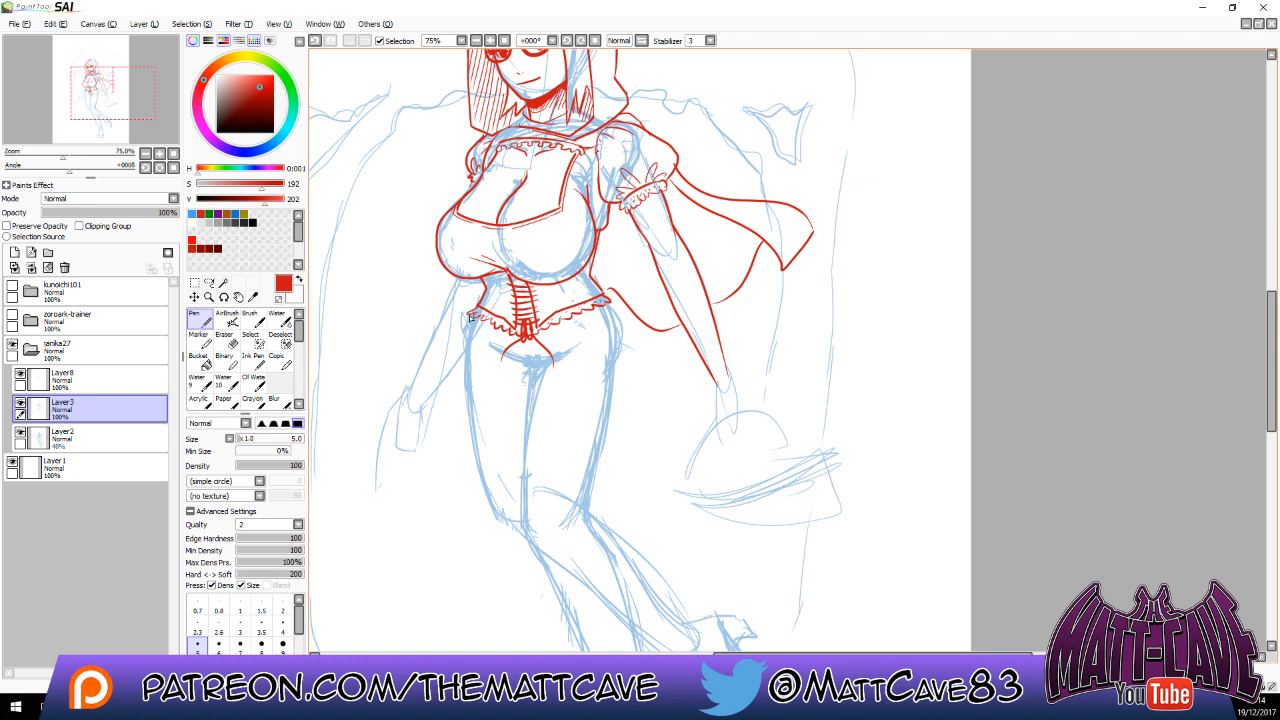
# Outline a flared skirt from the corset hem, with a wavy bottom edge and a curled fold near the right-hand wrist.
pyautogui.moveTo(470, 318)
pyautogui.mouseDown()
pyautogui.moveTo(452, 380)
pyautogui.moveTo(450, 484)
pyautogui.mouseUp()
pyautogui.moveTo(446, 418)
pyautogui.mouseDown()
pyautogui.moveTo(430, 468)
pyautogui.moveTo(460, 508)
pyautogui.moveTo(532, 484)
pyautogui.moveTo(540, 494)
pyautogui.moveTo(640, 436)
pyautogui.moveTo(648, 480)
pyautogui.mouseUp()
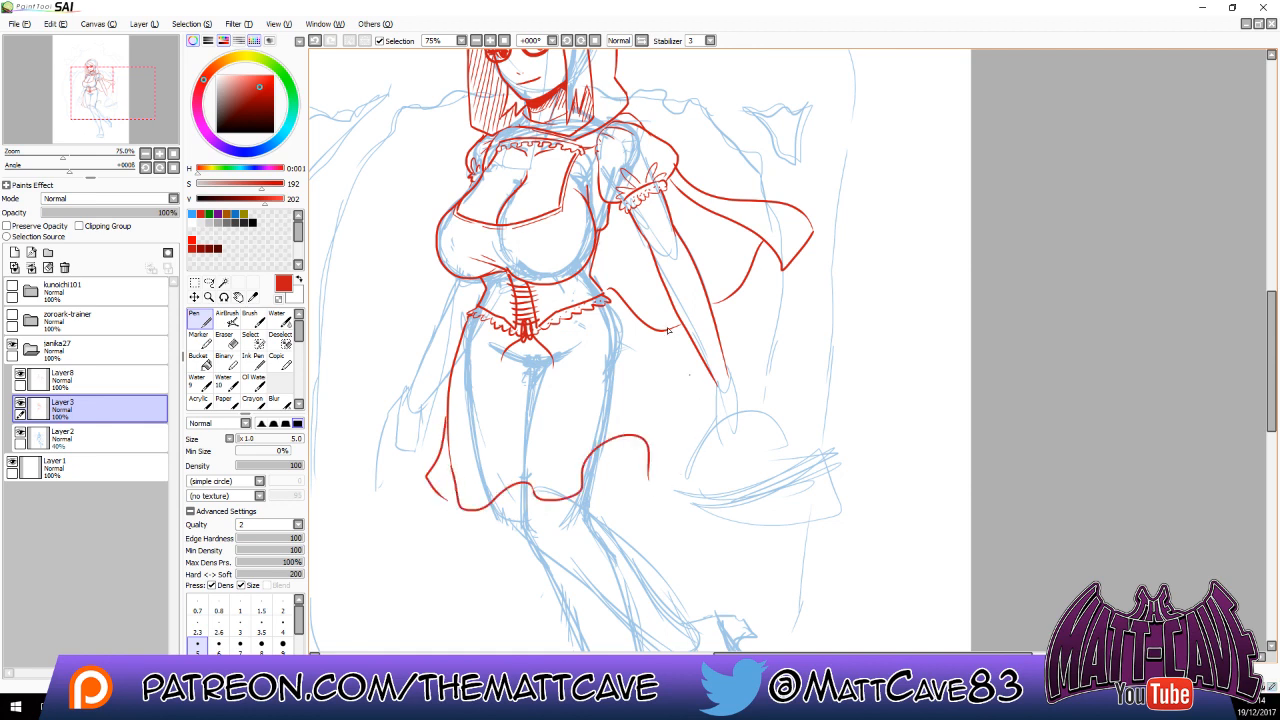
pyautogui.moveTo(606, 300); pyautogui.dragTo(712, 384)
pyautogui.moveTo(649, 480)
pyautogui.mouseDown()
pyautogui.moveTo(681, 395)
pyautogui.moveTo(703, 402)
pyautogui.moveTo(702, 390)
pyautogui.moveTo(697, 436)
pyautogui.mouseUp()
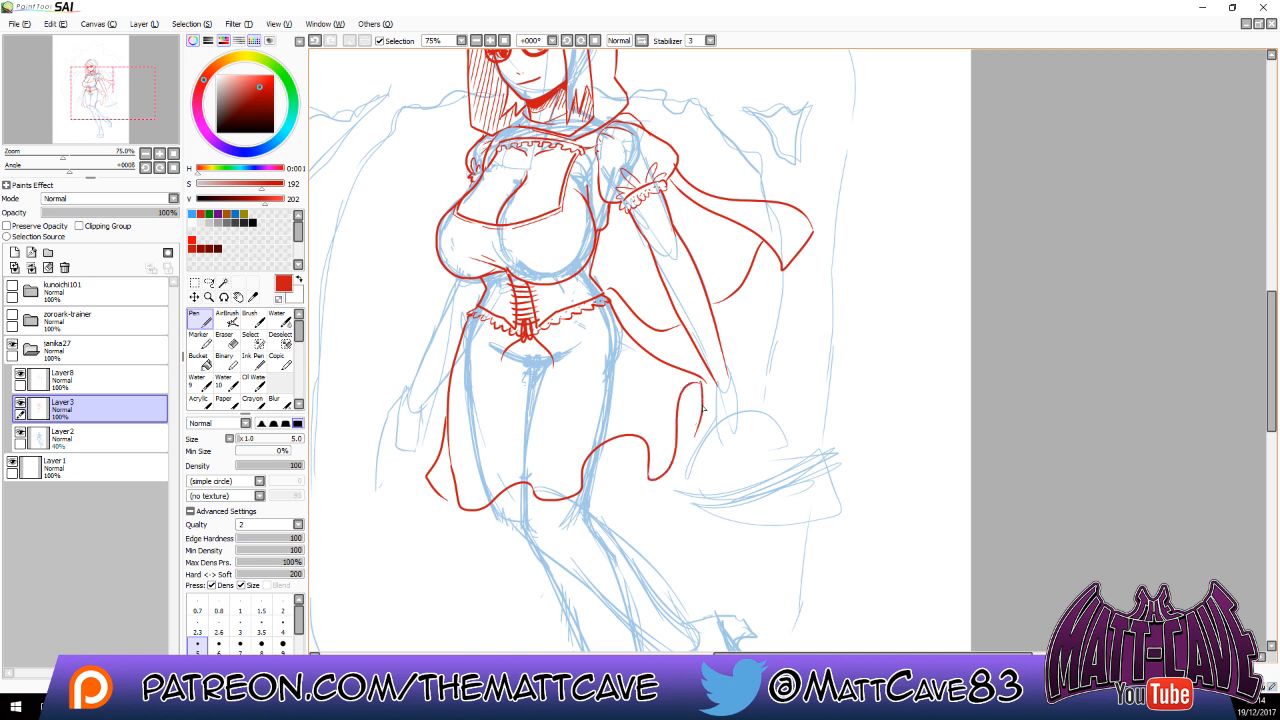
pyautogui.hotkey('ctrl', 'z')
pyautogui.moveTo(703, 381); pyautogui.dragTo(698, 430)
pyautogui.moveTo(707, 381)
pyautogui.mouseDown()
pyautogui.moveTo(699, 434)
pyautogui.moveTo(705, 409)
pyautogui.mouseUp()
pyautogui.moveTo(648, 478); pyautogui.dragTo(624, 440)
# Draw fold lines rising from the skirt's wavy hem and extend the cape's inner edge up toward the underarm.
pyautogui.moveTo(582, 494); pyautogui.dragTo(576, 357)
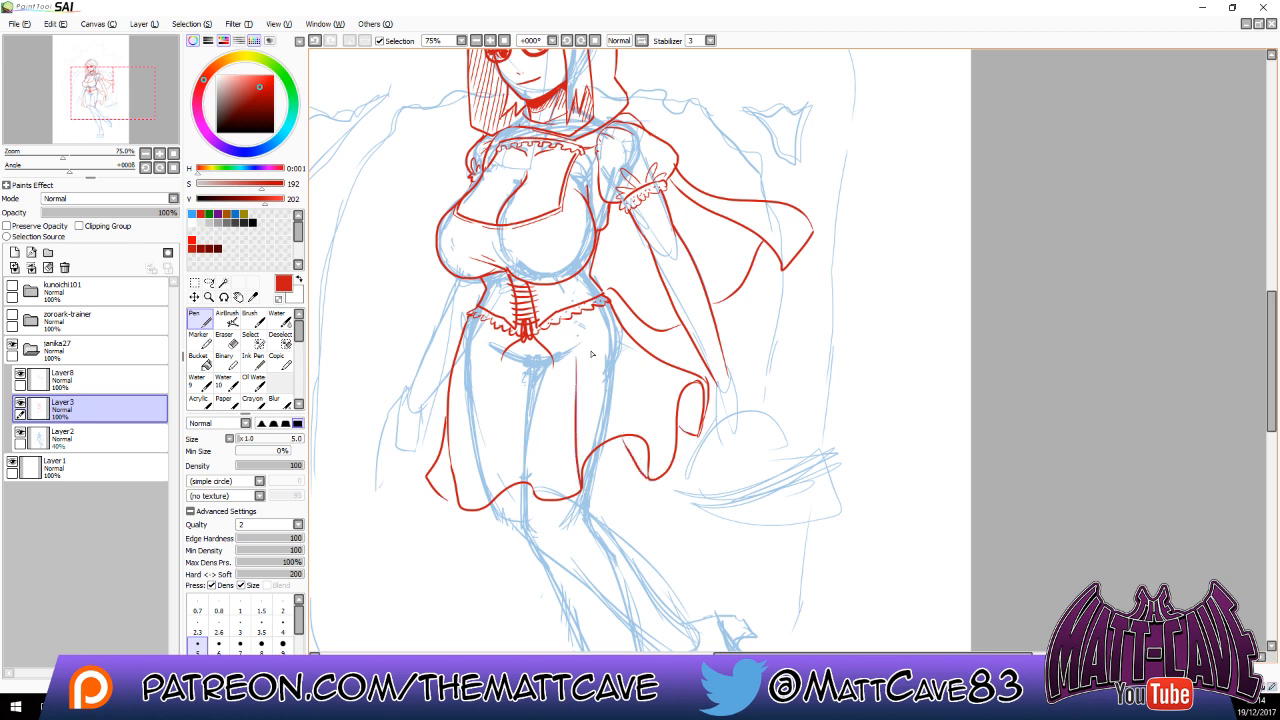
pyautogui.moveTo(644, 436); pyautogui.dragTo(588, 340)
pyautogui.moveTo(544, 495); pyautogui.dragTo(526, 392)
pyautogui.moveTo(496, 498); pyautogui.dragTo(524, 425)
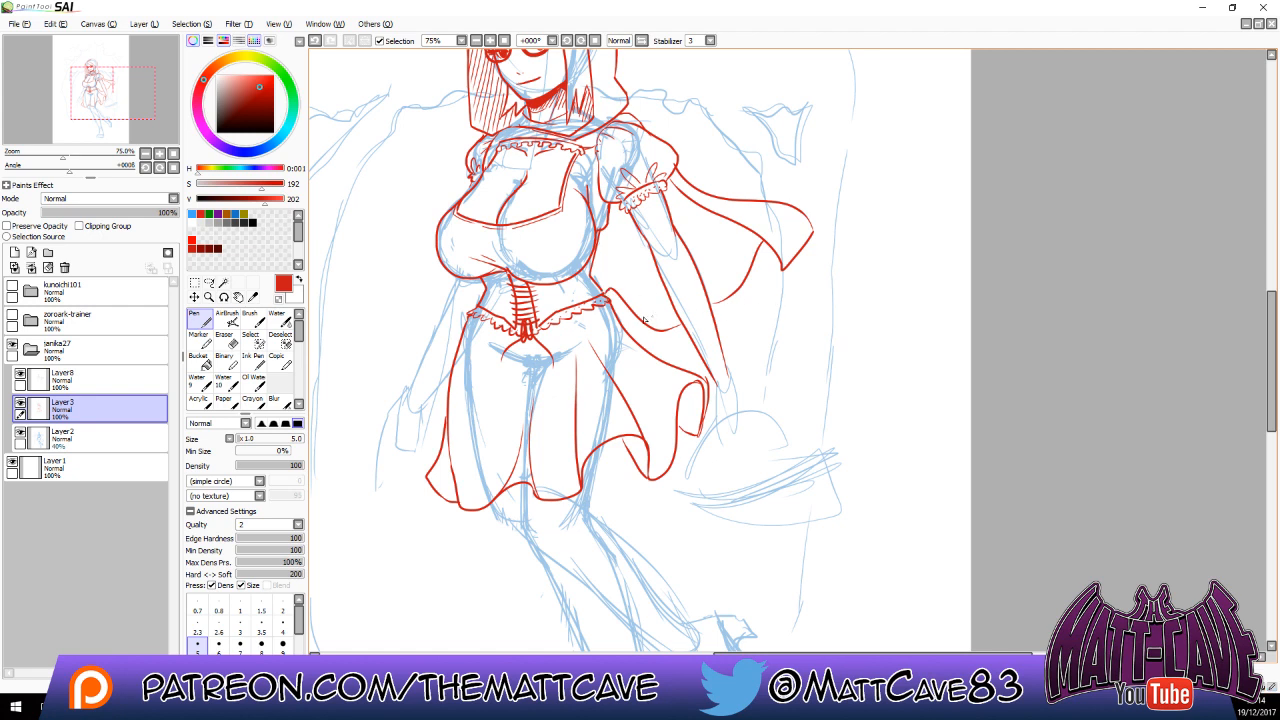
pyautogui.moveTo(636, 316); pyautogui.dragTo(601, 236)
# Outline the left-hand arm down to the wrist and draw flared cuffs around both wrists.
pyautogui.moveTo(716, 250); pyautogui.dragTo(900, 376)
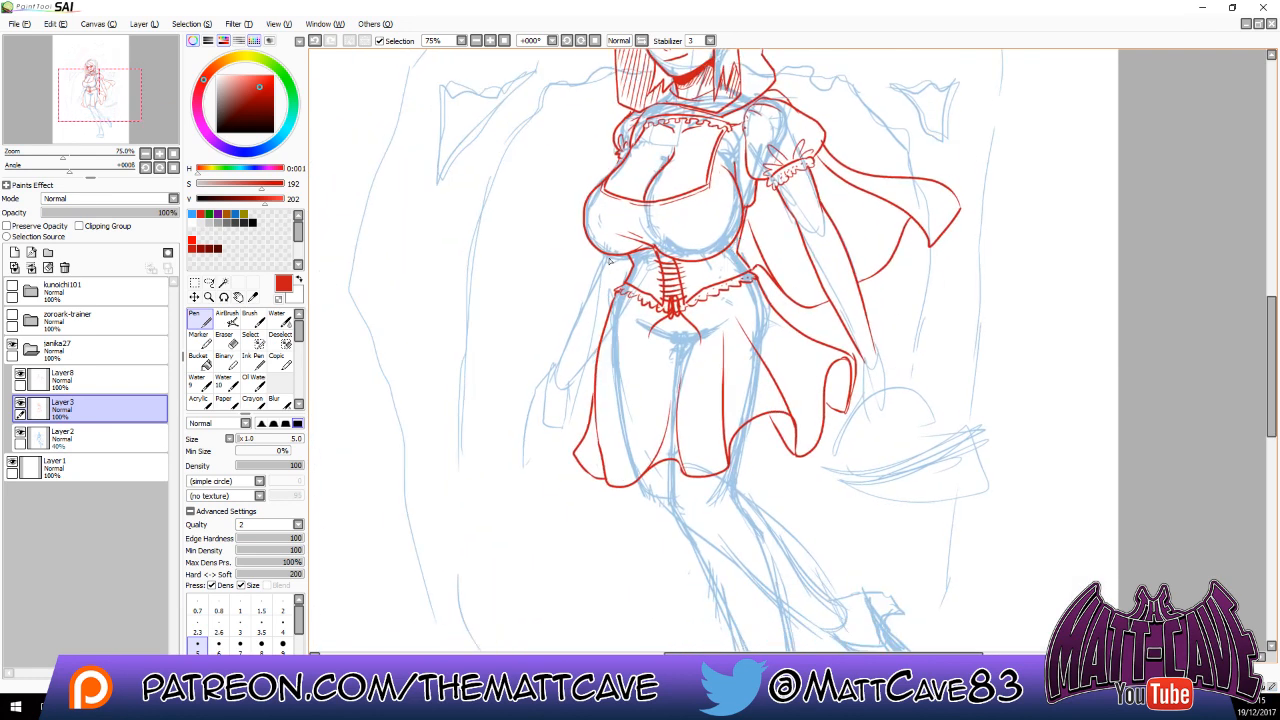
pyautogui.moveTo(608, 259); pyautogui.dragTo(562, 368)
pyautogui.moveTo(563, 361)
pyautogui.mouseDown()
pyautogui.moveTo(592, 368)
pyautogui.moveTo(580, 396)
pyautogui.moveTo(548, 372)
pyautogui.moveTo(571, 360)
pyautogui.mouseUp()
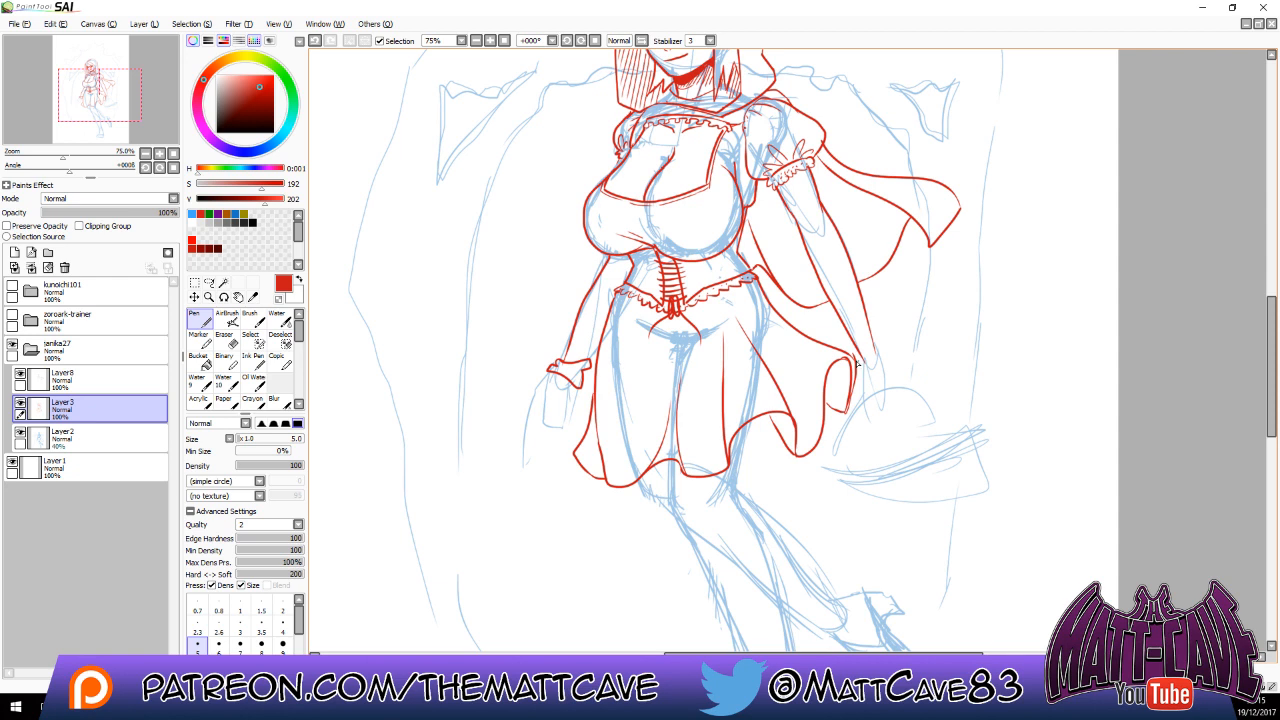
pyautogui.moveTo(857, 362)
pyautogui.mouseDown()
pyautogui.moveTo(880, 348)
pyautogui.moveTo(892, 366)
pyautogui.moveTo(884, 384)
pyautogui.moveTo(850, 356)
pyautogui.mouseUp()
# Sketch the left-hand hand with relaxed fingers hanging below the wrist cuff.
pyautogui.moveTo(579, 386)
pyautogui.mouseDown()
pyautogui.moveTo(568, 428)
pyautogui.moveTo(560, 400)
pyautogui.moveTo(542, 433)
pyautogui.moveTo(569, 401)
pyautogui.moveTo(560, 417)
pyautogui.moveTo(550, 392)
pyautogui.moveTo(536, 442)
pyautogui.mouseUp()
pyautogui.hotkey('ctrl', 'z')
pyautogui.moveTo(551, 394)
pyautogui.mouseDown()
pyautogui.moveTo(538, 437)
pyautogui.moveTo(534, 420)
pyautogui.moveTo(553, 414)
pyautogui.moveTo(538, 407)
pyautogui.mouseUp()
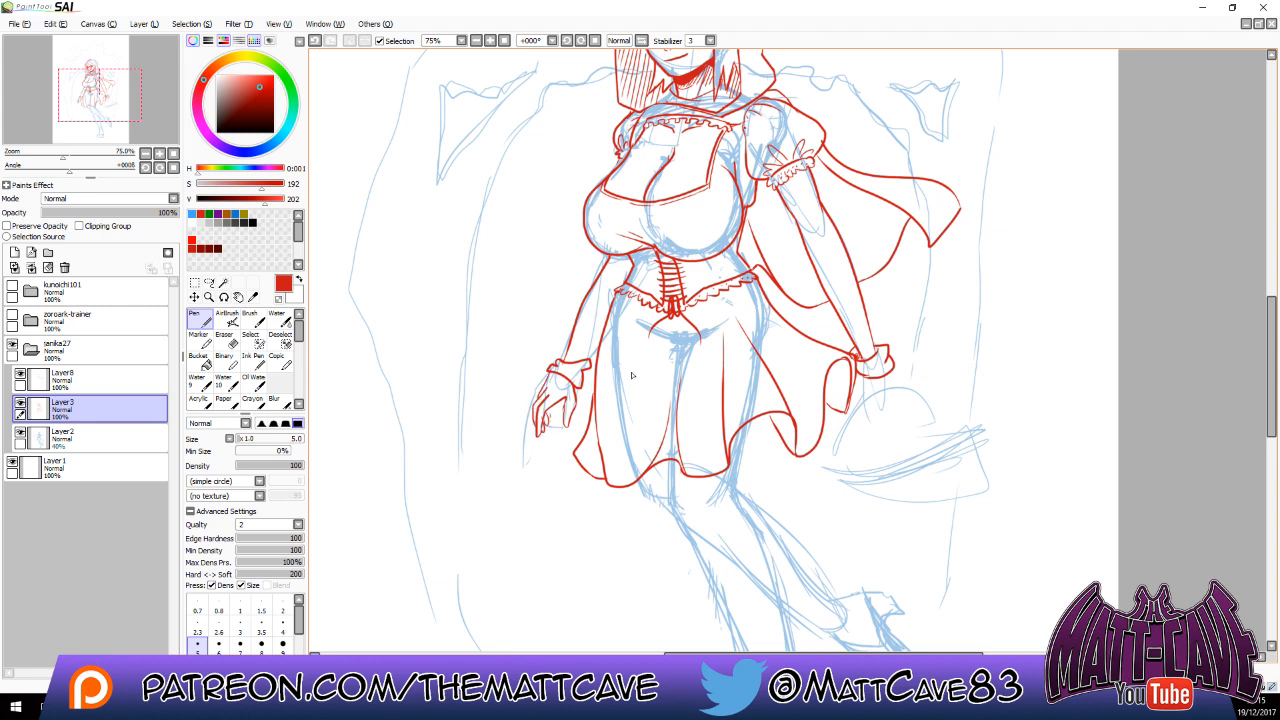
# Sketch the right-hand hand as a closed fist with curled fingers below its wrist cuff.
pyautogui.moveTo(586, 359); pyautogui.dragTo(600, 338)
pyautogui.hotkey('ctrl', 'z')
pyautogui.moveTo(862, 378)
pyautogui.mouseDown()
pyautogui.moveTo(858, 405)
pyautogui.moveTo(874, 418)
pyautogui.moveTo(874, 404)
pyautogui.moveTo(868, 414)
pyautogui.moveTo(893, 405)
pyautogui.moveTo(878, 409)
pyautogui.mouseUp()
pyautogui.hotkey('ctrl', 'z')
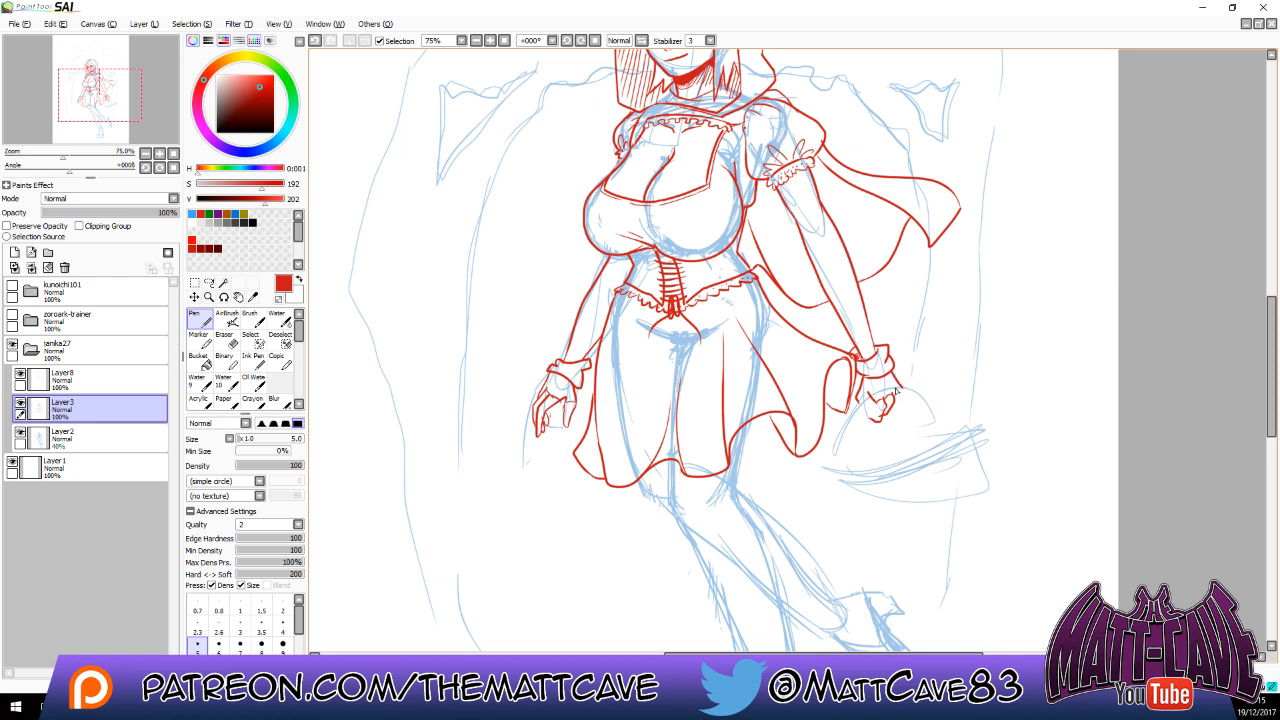
pyautogui.hotkey('ctrl', 'z')
pyautogui.moveTo(891, 374)
pyautogui.mouseDown()
pyautogui.moveTo(897, 407)
pyautogui.moveTo(863, 401)
pyautogui.mouseUp()
# Draw the front part of a basket handle curving down from the right-hand fist beside the skirt.
pyautogui.moveTo(860, 422); pyautogui.dragTo(839, 472)
pyautogui.moveTo(869, 398); pyautogui.dragTo(832, 463)
pyautogui.hotkey('ctrl', 'z')
pyautogui.moveTo(866, 400); pyautogui.dragTo(834, 462)
pyautogui.hotkey('ctrl', 'z')
pyautogui.moveTo(868, 400); pyautogui.dragTo(836, 467)
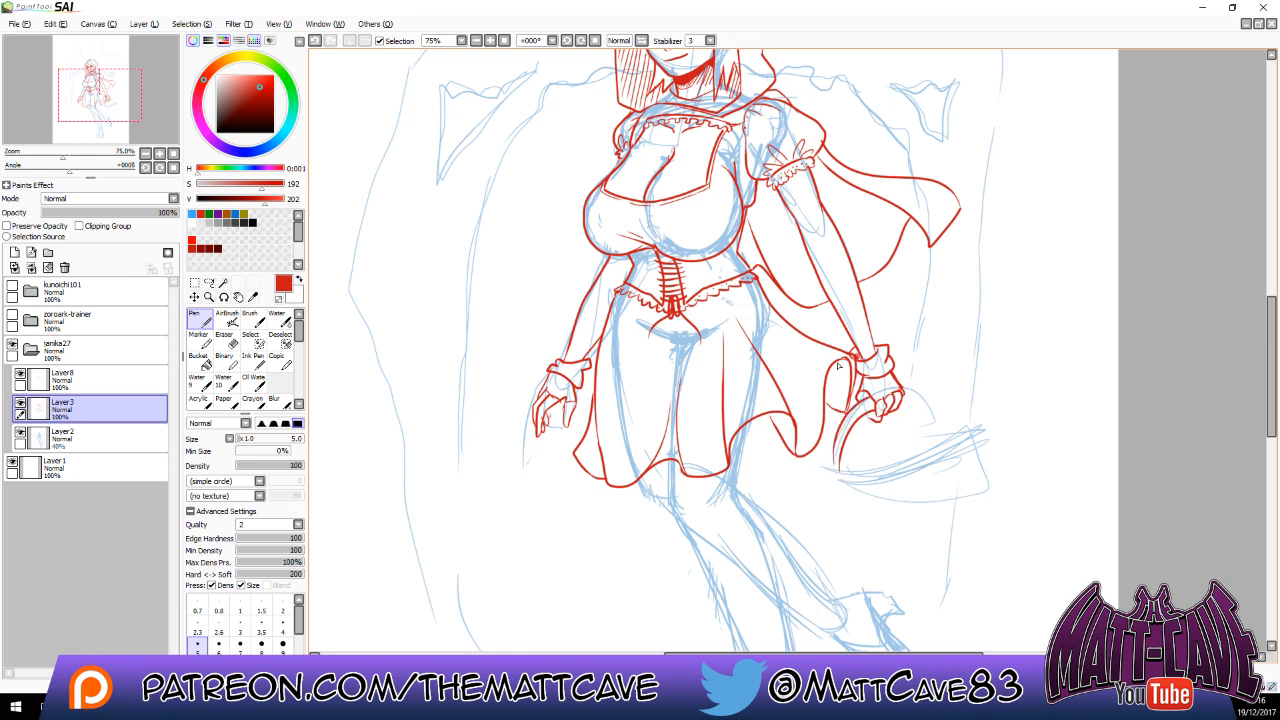
# Hatch the undersides of the curled skirt folds and close the fold outline near the right-hand thigh.
pyautogui.moveTo(842, 360)
pyautogui.mouseDown()
pyautogui.moveTo(828, 388)
pyautogui.moveTo(842, 408)
pyautogui.moveTo(774, 432)
pyautogui.moveTo(790, 446)
pyautogui.mouseUp()
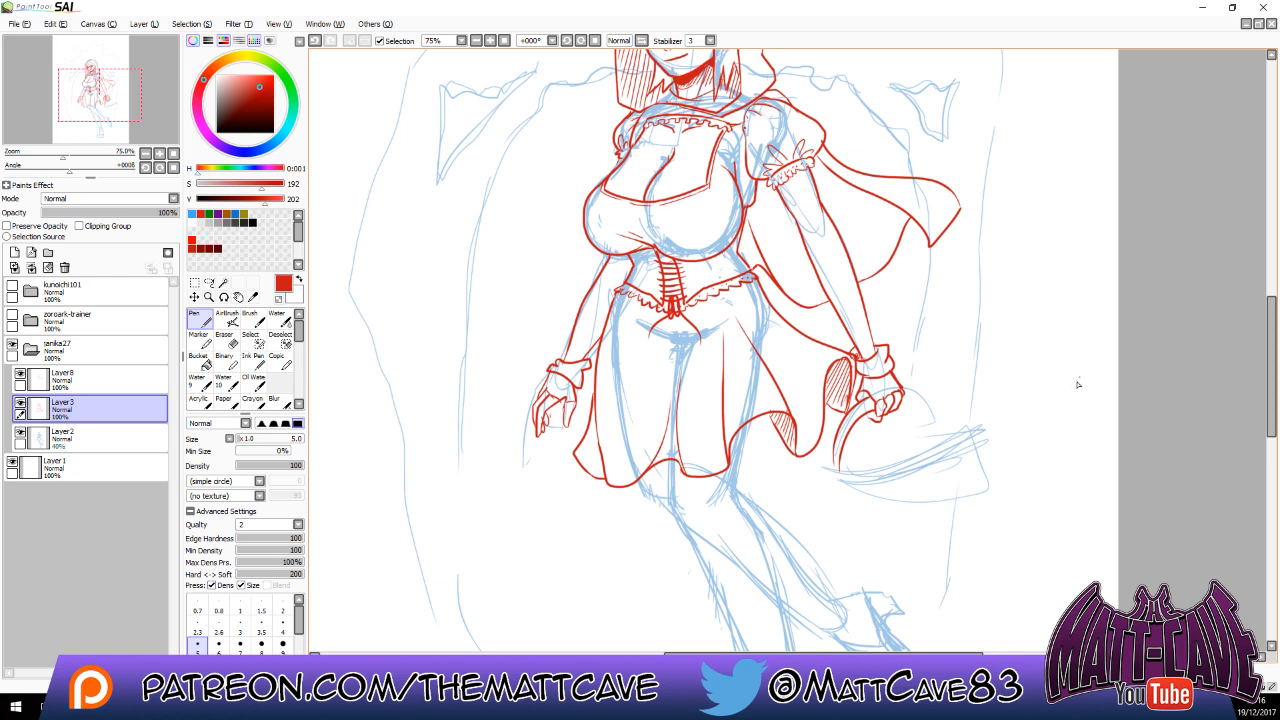
pyautogui.moveTo(653, 349)
pyautogui.mouseDown()
pyautogui.moveTo(722, 318)
pyautogui.moveTo(679, 363)
pyautogui.moveTo(716, 326)
pyautogui.moveTo(660, 360)
pyautogui.mouseUp()
pyautogui.hotkey('ctrl', 'z')
pyautogui.hotkey('ctrl', 'z')
pyautogui.moveTo(746, 434)
pyautogui.mouseDown()
pyautogui.moveTo(784, 430)
pyautogui.moveTo(772, 435)
pyautogui.mouseUp()
pyautogui.moveTo(776, 426); pyautogui.dragTo(763, 439)
pyautogui.moveTo(774, 418); pyautogui.dragTo(748, 436)
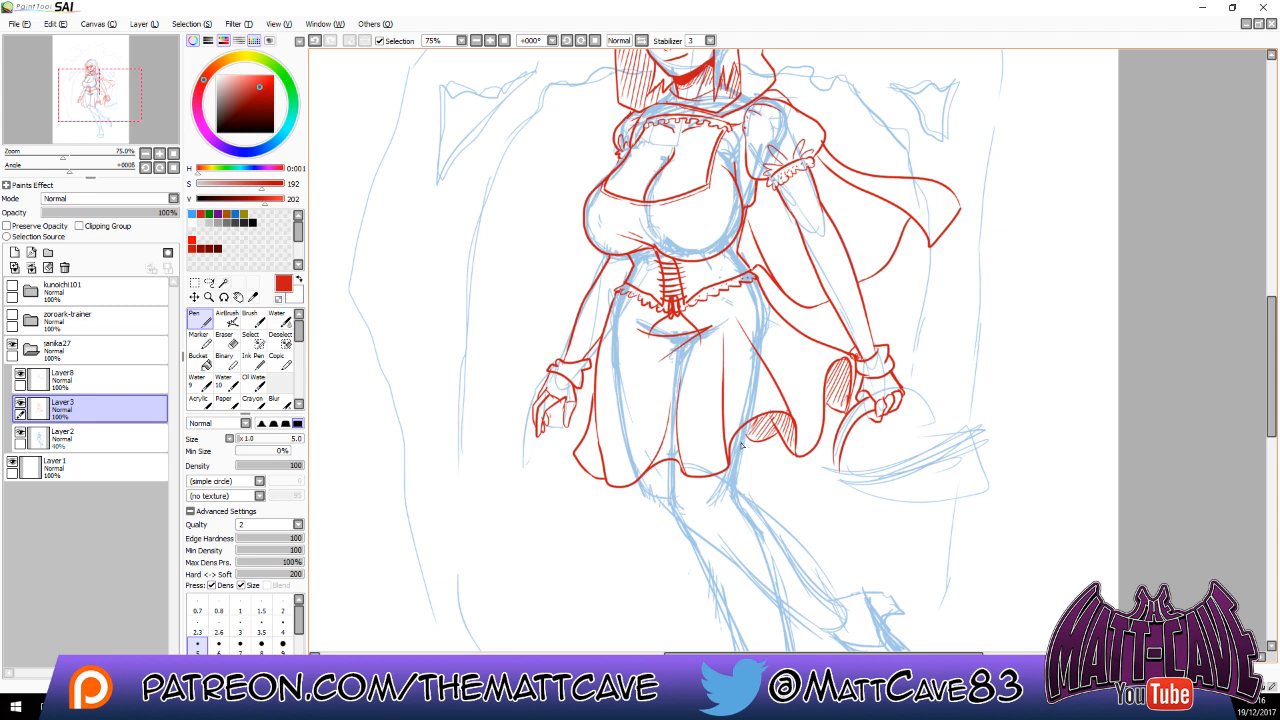
# Outline the raised leg from the skirt hem past the knee and along both sides of the calf to the ankle.
pyautogui.moveTo(738, 441); pyautogui.dragTo(736, 484)
pyautogui.moveTo(673, 460); pyautogui.dragTo(681, 519)
pyautogui.moveTo(820, 513); pyautogui.dragTo(677, 388)
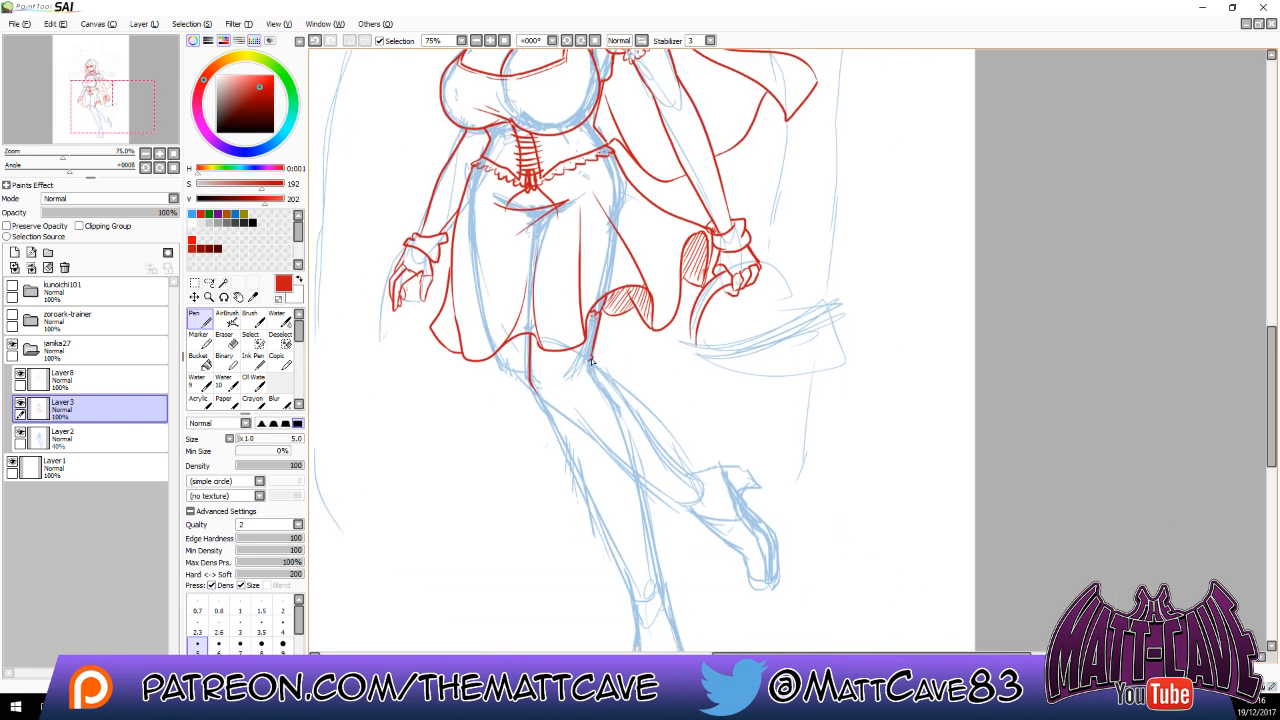
pyautogui.moveTo(591, 360); pyautogui.dragTo(697, 473)
pyautogui.hotkey('ctrl', 'z')
pyautogui.moveTo(538, 391); pyautogui.dragTo(575, 423)
pyautogui.moveTo(562, 410); pyautogui.dragTo(688, 508)
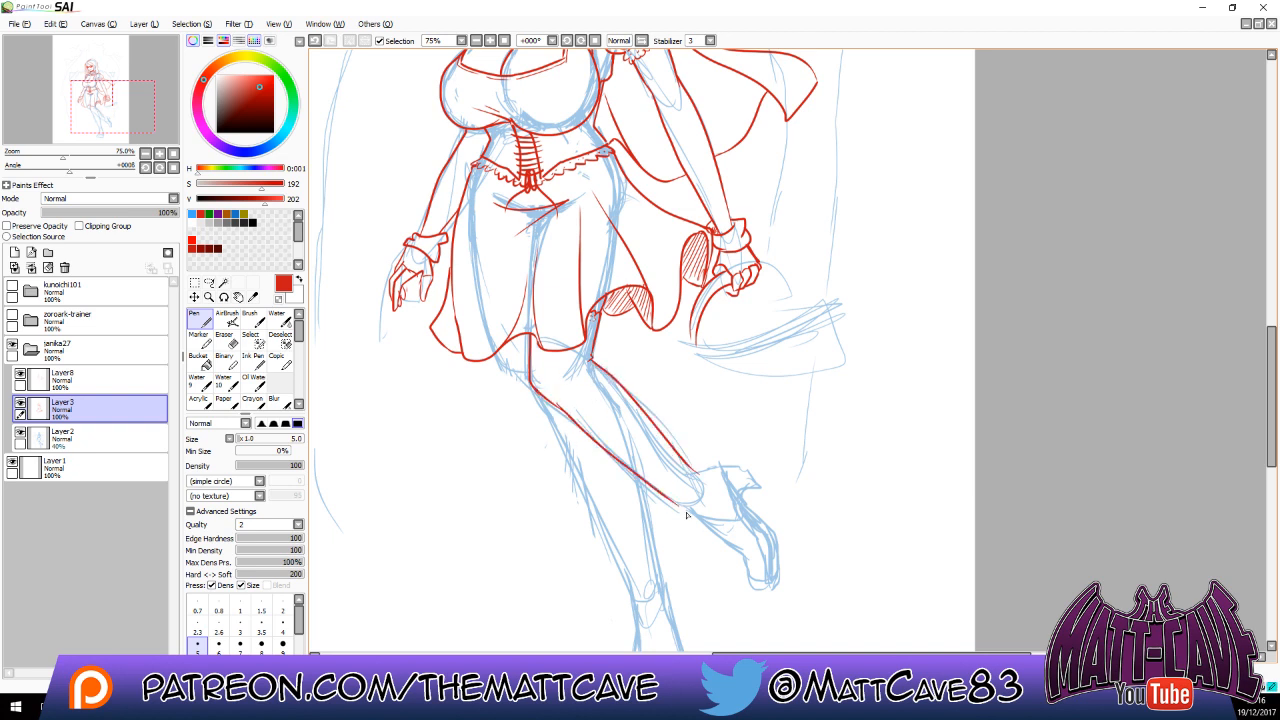
pyautogui.hotkey('ctrl', 'z')
pyautogui.moveTo(558, 406); pyautogui.dragTo(700, 505)
# Outline the standing leg from below the skirt hem down both sides of the shin towards the ankle.
pyautogui.moveTo(501, 348); pyautogui.dragTo(527, 384)
pyautogui.hotkey('ctrl', 'z')
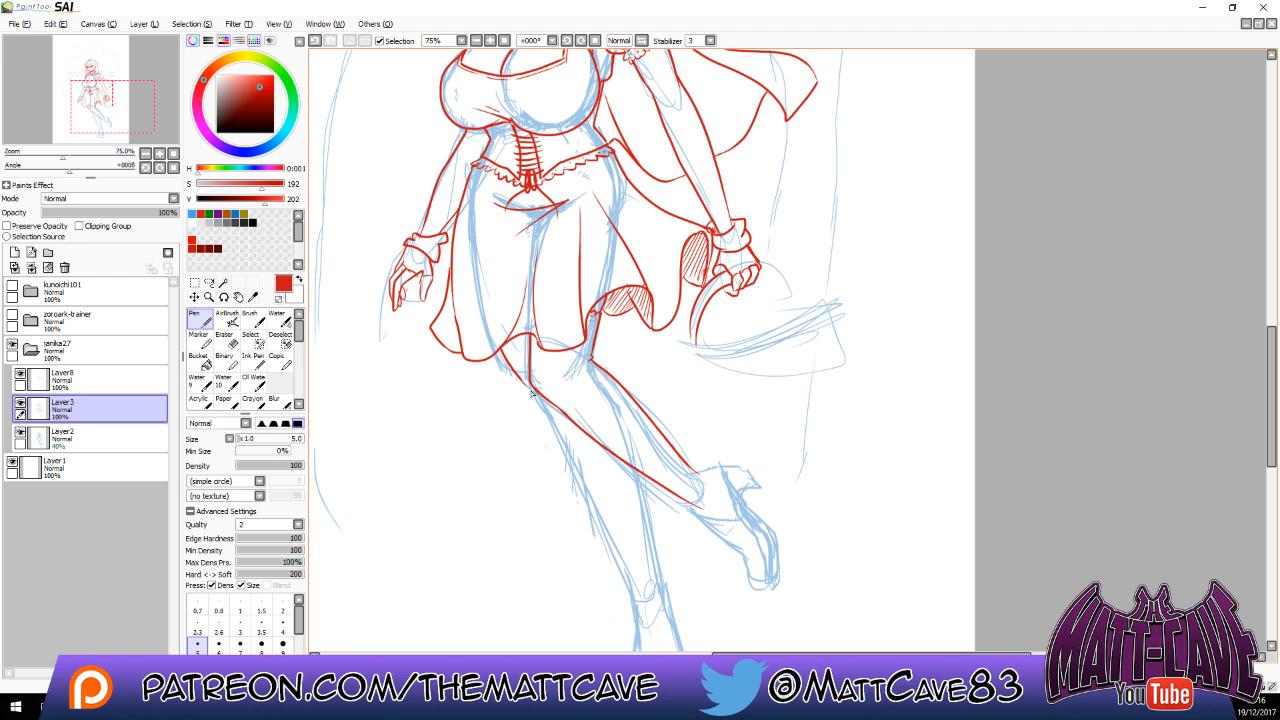
pyautogui.moveTo(532, 393); pyautogui.dragTo(630, 592)
pyautogui.moveTo(637, 469); pyautogui.dragTo(664, 589)
# Draw the high-heeled shoe on the raised foot, including its heel, curved sole and toe.
pyautogui.moveTo(678, 494); pyautogui.dragTo(652, 362)
pyautogui.moveTo(714, 461); pyautogui.dragTo(719, 513)
pyautogui.moveTo(677, 398)
pyautogui.mouseDown()
pyautogui.moveTo(704, 421)
pyautogui.moveTo(722, 392)
pyautogui.moveTo(690, 391)
pyautogui.moveTo(736, 406)
pyautogui.moveTo(756, 486)
pyautogui.mouseUp()
pyautogui.hotkey('ctrl', 'z')
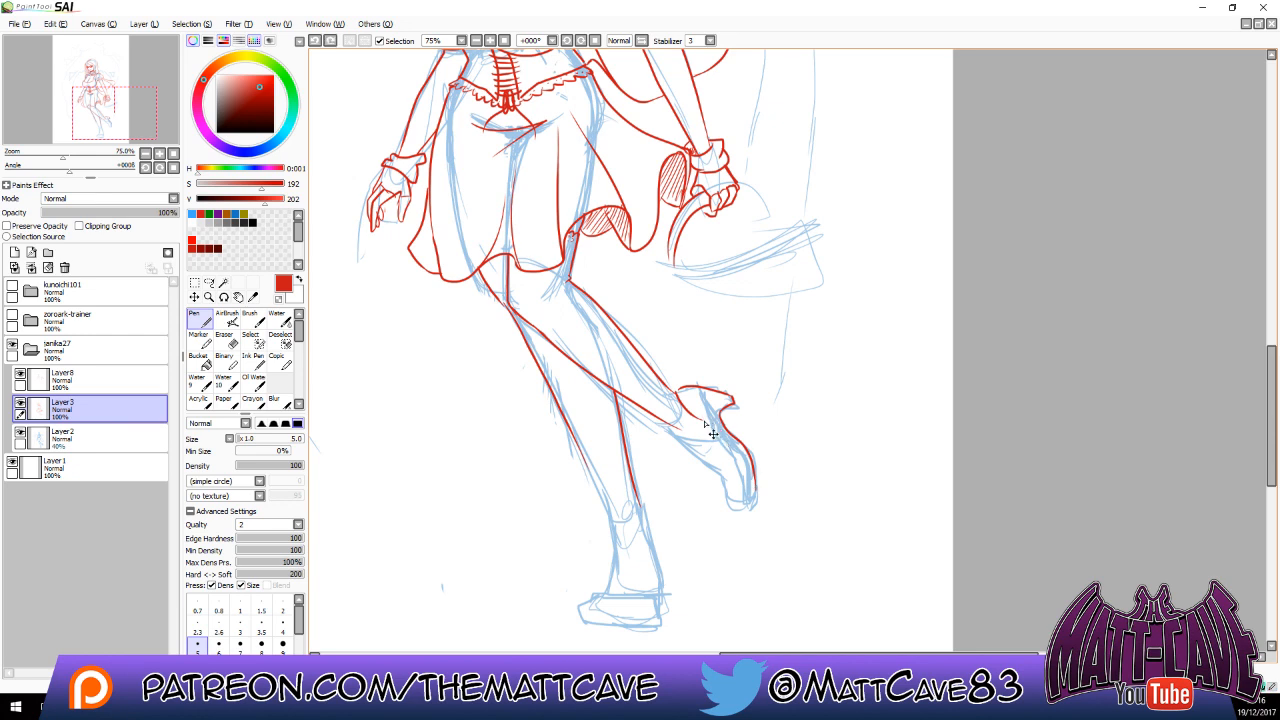
pyautogui.moveTo(700, 420)
pyautogui.mouseDown()
pyautogui.moveTo(728, 448)
pyautogui.moveTo(718, 478)
pyautogui.moveTo(748, 512)
pyautogui.moveTo(753, 467)
pyautogui.moveTo(750, 512)
pyautogui.mouseUp()
pyautogui.moveTo(714, 391)
pyautogui.mouseDown()
pyautogui.moveTo(717, 425)
pyautogui.moveTo(736, 444)
pyautogui.mouseUp()
pyautogui.hotkey('ctrl', 'z')
pyautogui.hotkey('ctrl', 'z')
pyautogui.hotkey('ctrl', 'z')
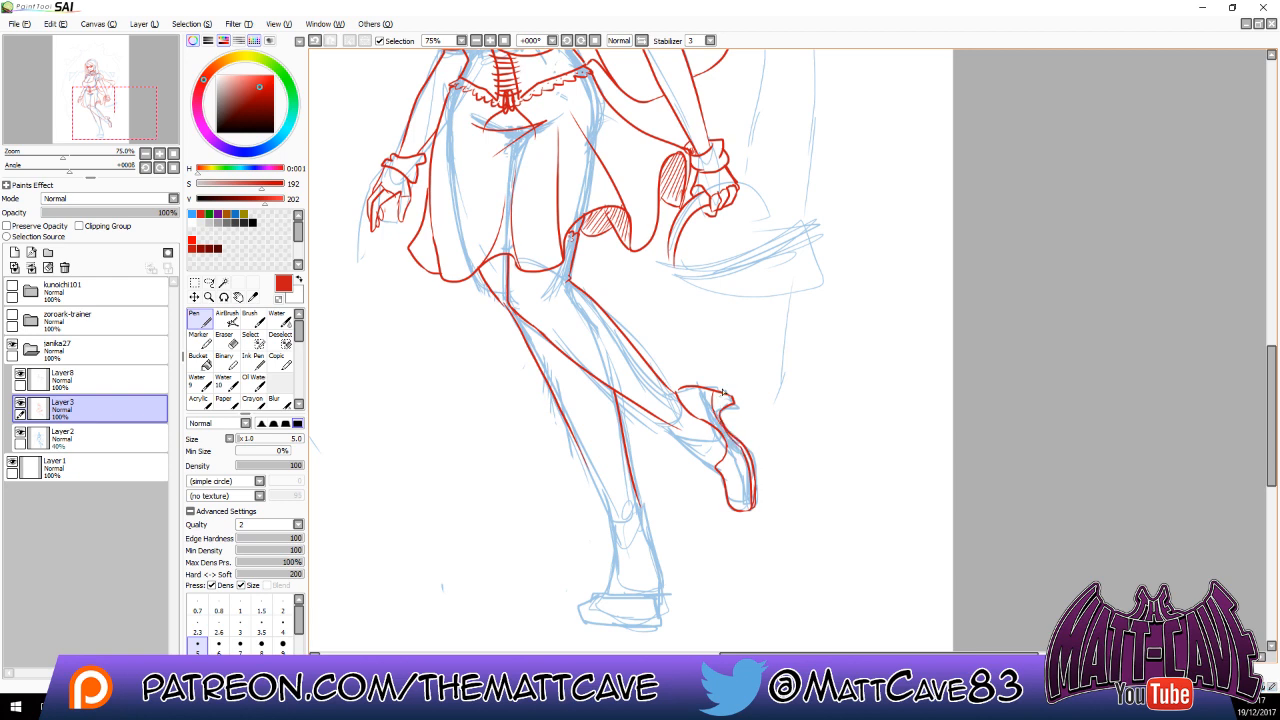
# Complete the standing leg's ankle and outline its foot and shoe over the blue sketch.
pyautogui.moveTo(749, 510); pyautogui.dragTo(799, 386)
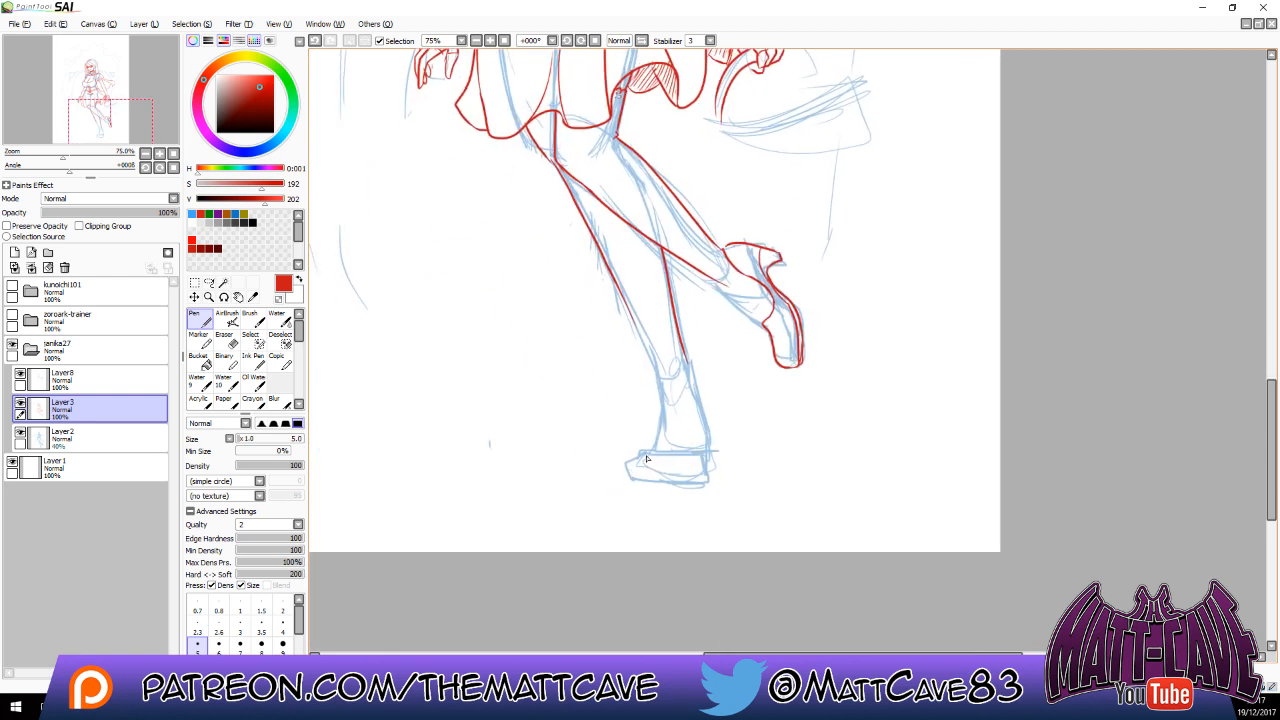
pyautogui.moveTo(660, 438); pyautogui.dragTo(694, 441)
pyautogui.hotkey('ctrl', 'z')
pyautogui.moveTo(688, 363); pyautogui.dragTo(706, 449)
pyautogui.hotkey('ctrl', 'z')
pyautogui.moveTo(688, 362); pyautogui.dragTo(704, 459)
pyautogui.moveTo(616, 287)
pyautogui.mouseDown()
pyautogui.moveTo(666, 396)
pyautogui.moveTo(637, 475)
pyautogui.moveTo(678, 486)
pyautogui.moveTo(705, 450)
pyautogui.moveTo(662, 489)
pyautogui.moveTo(697, 484)
pyautogui.moveTo(705, 449)
pyautogui.moveTo(679, 487)
pyautogui.moveTo(638, 485)
pyautogui.moveTo(683, 493)
pyautogui.moveTo(703, 481)
pyautogui.moveTo(705, 458)
pyautogui.moveTo(690, 487)
pyautogui.mouseUp()
pyautogui.hotkey('ctrl', 'z')
# Extend the basket handle in an arc from the fist down to its far end.
pyautogui.moveTo(810, 335); pyautogui.dragTo(781, 501)
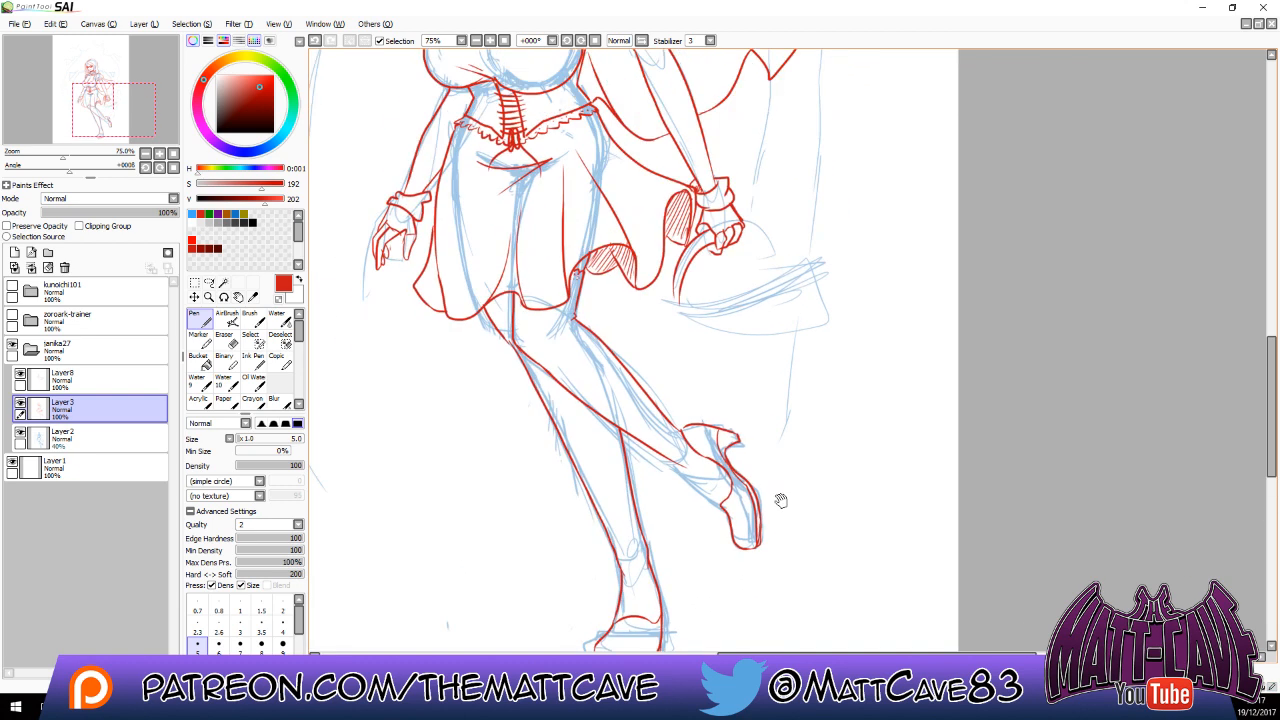
pyautogui.moveTo(853, 371)
pyautogui.mouseDown()
pyautogui.moveTo(864, 524)
pyautogui.moveTo(864, 434)
pyautogui.mouseUp()
pyautogui.moveTo(762, 276)
pyautogui.mouseDown()
pyautogui.moveTo(804, 306)
pyautogui.moveTo(731, 309)
pyautogui.moveTo(797, 314)
pyautogui.mouseUp()
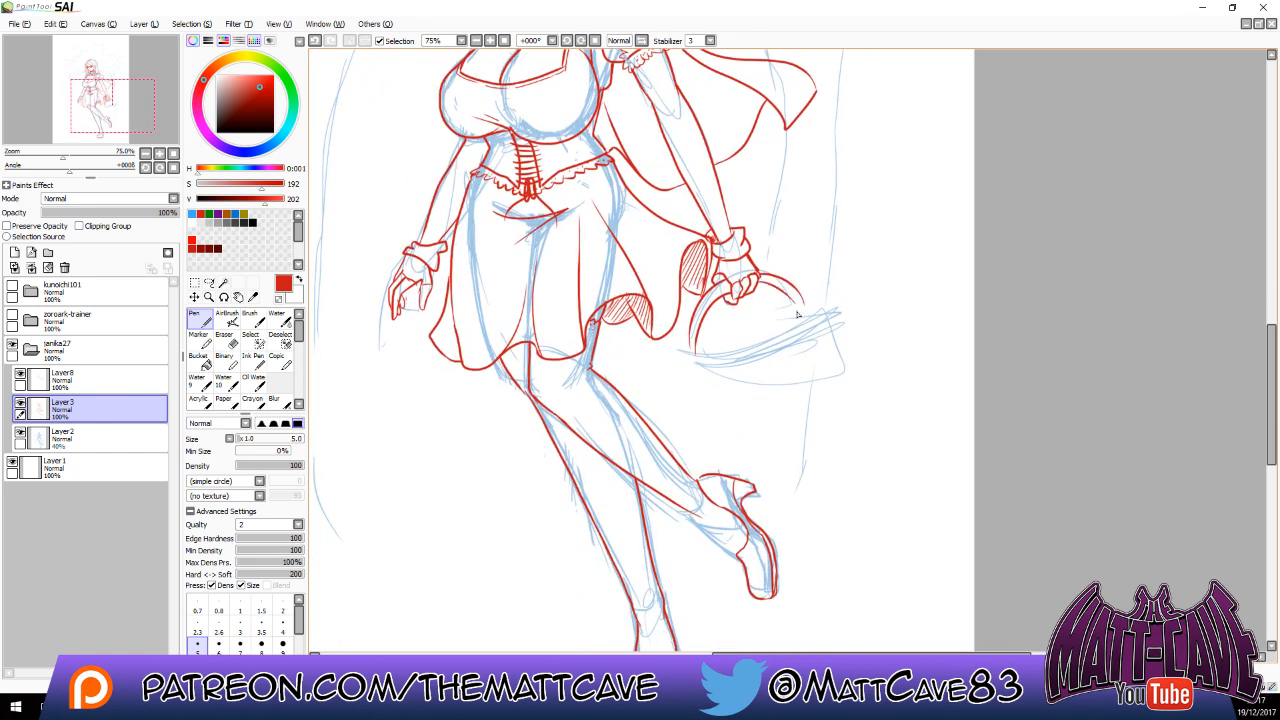
pyautogui.press('e')
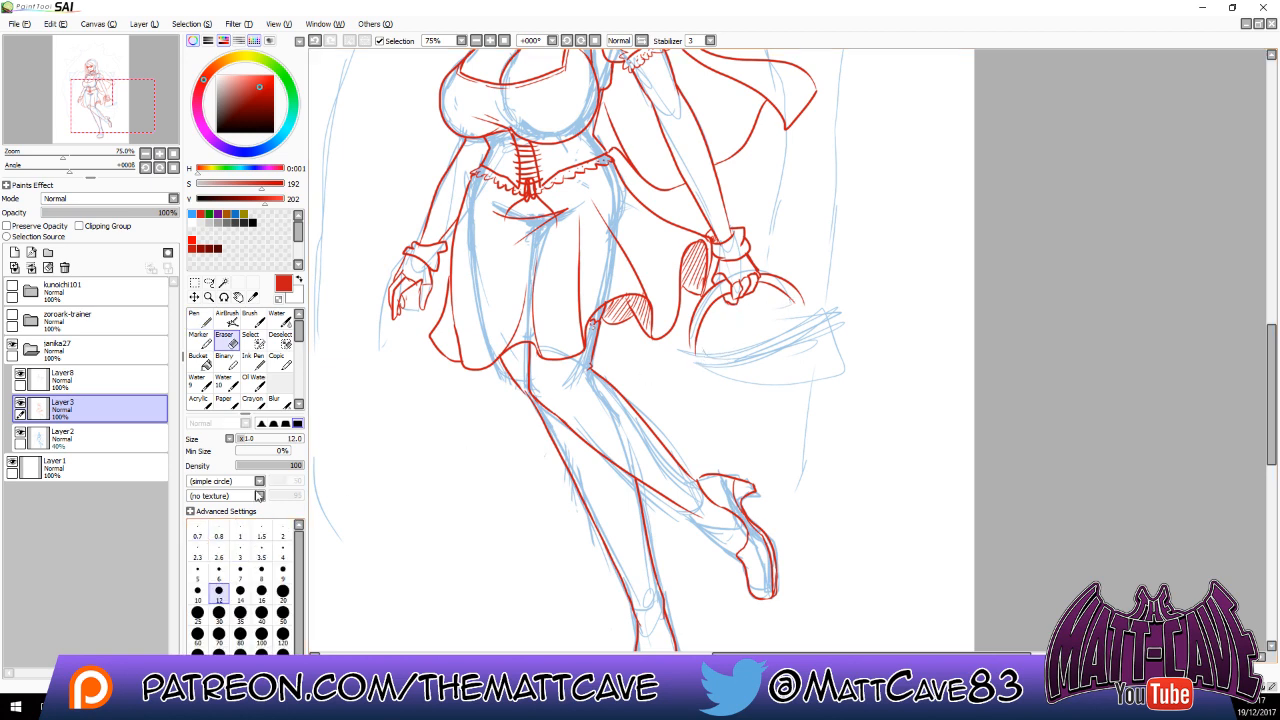
pyautogui.click(250, 319)
pyautogui.click(199, 321)
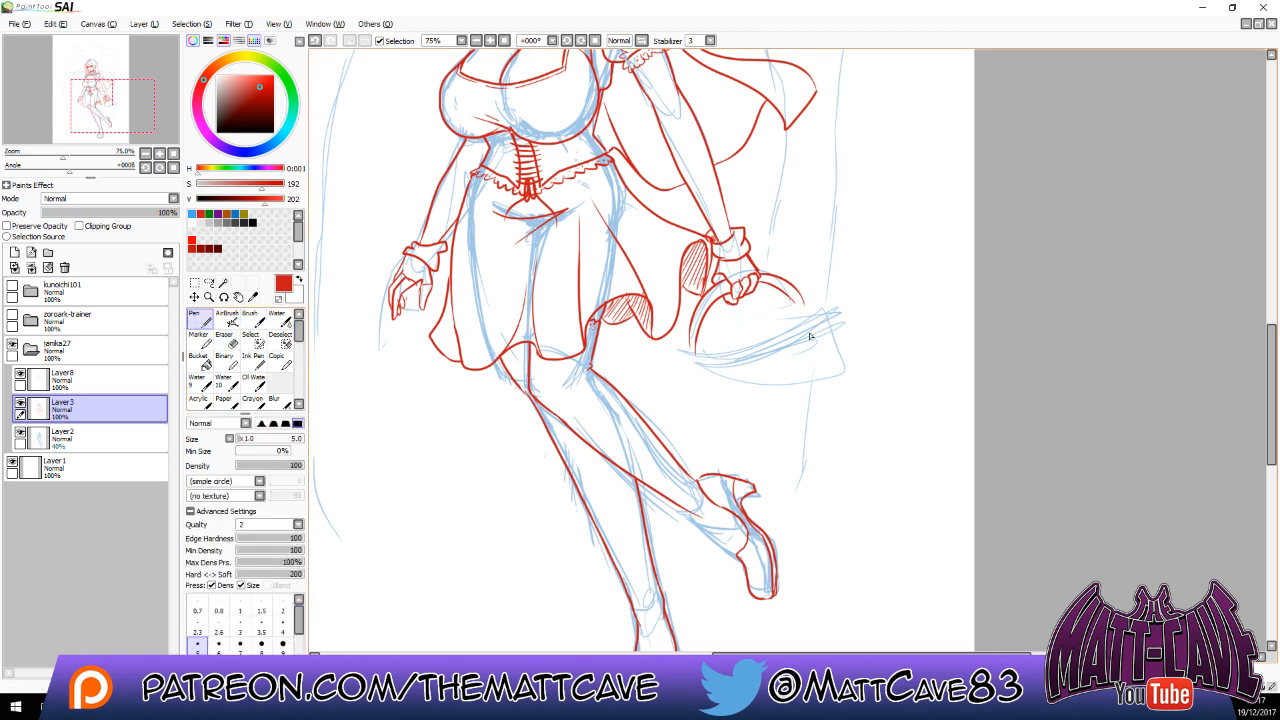
# Draw the right half of the basket opening with a slanted edge between the handle ends, and thicken the handle's front end.
pyautogui.moveTo(697, 358); pyautogui.dragTo(828, 322)
pyautogui.hotkey('ctrl', 'z')
pyautogui.moveTo(694, 358)
pyautogui.mouseDown()
pyautogui.moveTo(809, 351)
pyautogui.moveTo(798, 305)
pyautogui.moveTo(813, 314)
pyautogui.moveTo(800, 313)
pyautogui.moveTo(796, 348)
pyautogui.moveTo(709, 355)
pyautogui.moveTo(803, 311)
pyautogui.mouseUp()
pyautogui.hotkey('ctrl', 'z')
pyautogui.moveTo(699, 349); pyautogui.dragTo(803, 312)
pyautogui.hotkey('ctrl', 'z')
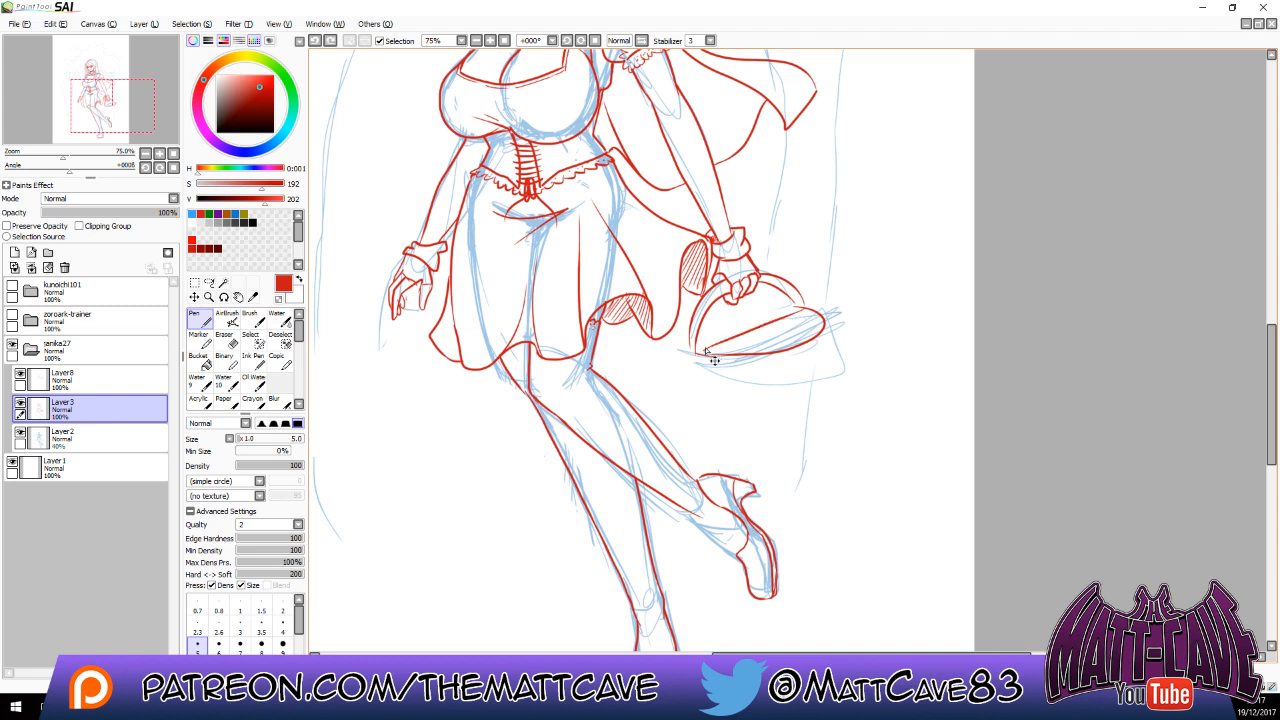
pyautogui.moveTo(696, 356); pyautogui.dragTo(797, 310)
pyautogui.moveTo(689, 341); pyautogui.dragTo(696, 368)
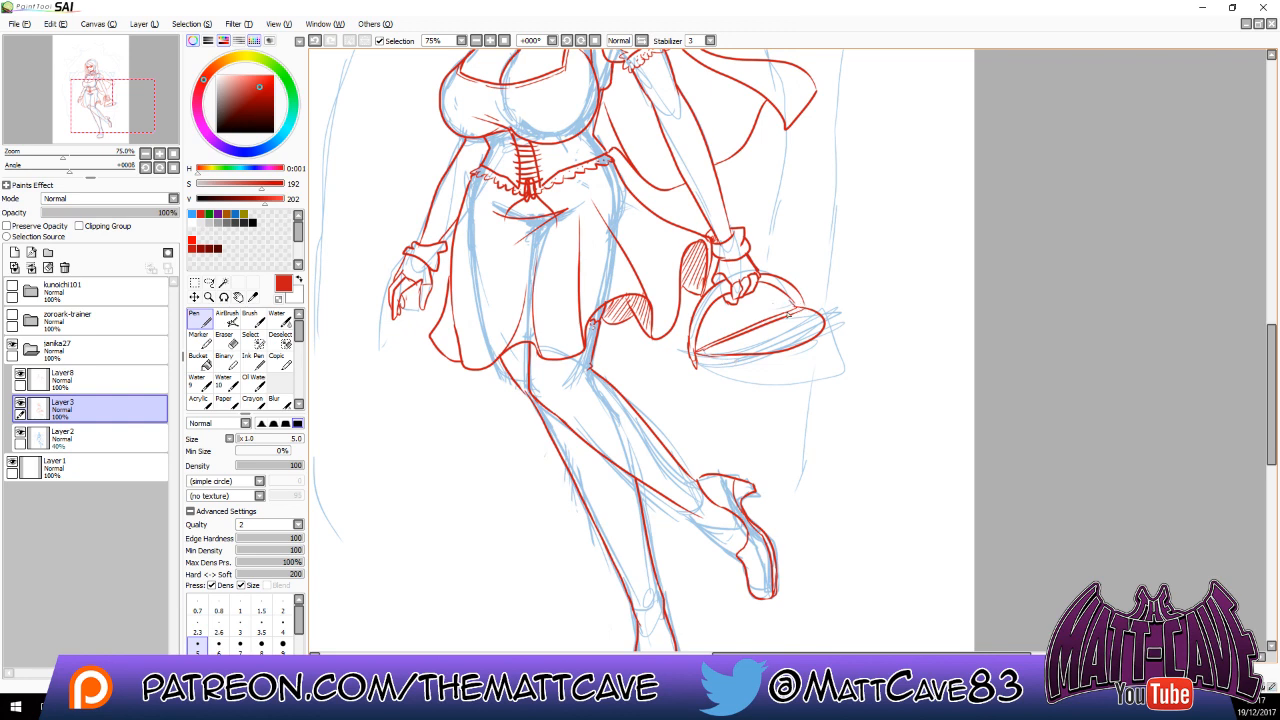
# Hatch the basket opening, extend its rim beyond the front handle end, and draw the body's left side.
pyautogui.moveTo(800, 309)
pyautogui.mouseDown()
pyautogui.moveTo(723, 313)
pyautogui.moveTo(669, 344)
pyautogui.moveTo(690, 352)
pyautogui.moveTo(663, 341)
pyautogui.moveTo(695, 363)
pyautogui.moveTo(768, 358)
pyautogui.mouseUp()
pyautogui.hotkey('ctrl', 'z')
pyautogui.hotkey('ctrl', 'z')
pyautogui.hotkey('ctrl', 'z')
pyautogui.hotkey('ctrl', 'z')
pyautogui.moveTo(823, 320)
pyautogui.mouseDown()
pyautogui.moveTo(826, 333)
pyautogui.moveTo(745, 362)
pyautogui.mouseUp()
pyautogui.hotkey('ctrl', 'z')
pyautogui.moveTo(823, 318)
pyautogui.mouseDown()
pyautogui.moveTo(737, 363)
pyautogui.moveTo(757, 362)
pyautogui.moveTo(771, 339)
pyautogui.moveTo(715, 355)
pyautogui.moveTo(816, 317)
pyautogui.moveTo(734, 347)
pyautogui.moveTo(821, 328)
pyautogui.moveTo(750, 338)
pyautogui.moveTo(777, 315)
pyautogui.moveTo(698, 343)
pyautogui.mouseUp()
pyautogui.hotkey('ctrl', 'z')
pyautogui.moveTo(765, 315); pyautogui.dragTo(666, 341)
pyautogui.moveTo(690, 332)
pyautogui.mouseDown()
pyautogui.moveTo(668, 346)
pyautogui.moveTo(680, 410)
pyautogui.mouseUp()
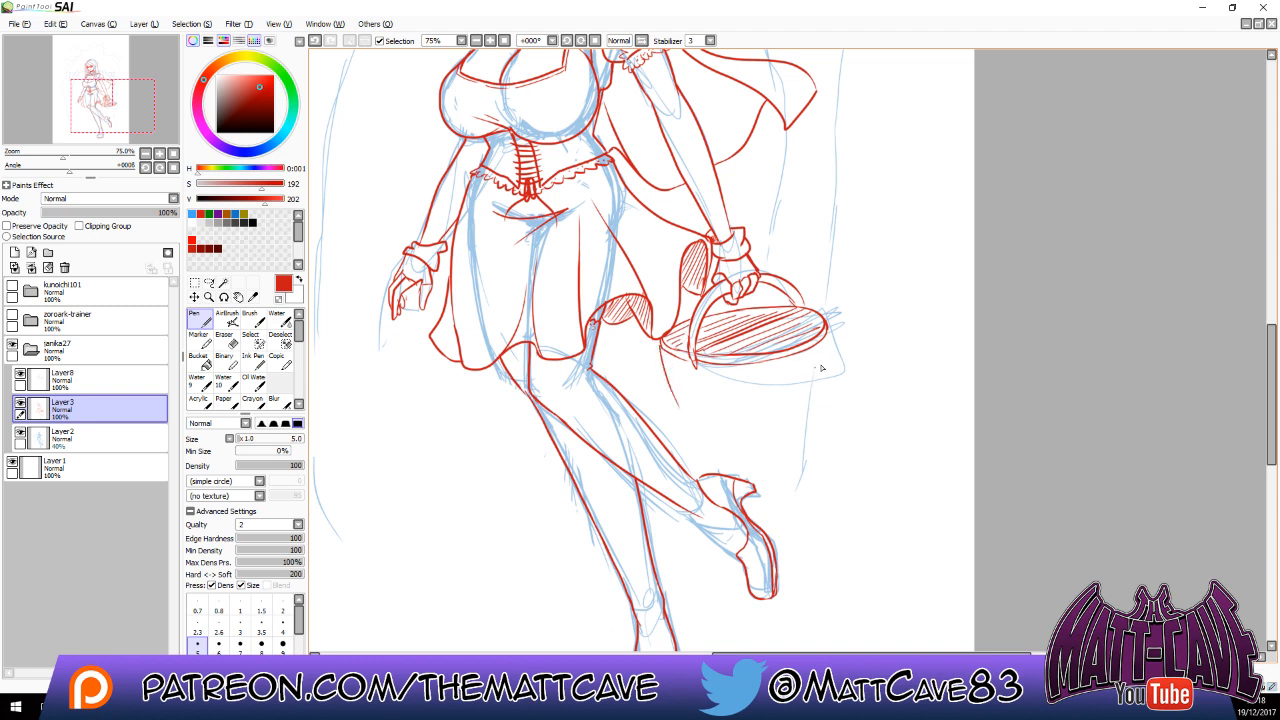
# Draw the basket body's right side and its rounded bottom edge.
pyautogui.moveTo(836, 328); pyautogui.dragTo(831, 411)
pyautogui.moveTo(680, 410); pyautogui.dragTo(830, 410)
pyautogui.moveTo(681, 412)
pyautogui.mouseDown()
pyautogui.moveTo(802, 423)
pyautogui.moveTo(831, 406)
pyautogui.moveTo(818, 422)
pyautogui.moveTo(698, 420)
pyautogui.moveTo(738, 433)
pyautogui.moveTo(808, 420)
pyautogui.moveTo(732, 426)
pyautogui.moveTo(680, 410)
pyautogui.moveTo(712, 428)
pyautogui.moveTo(832, 408)
pyautogui.mouseUp()
pyautogui.hotkey('ctrl', 'z')
pyautogui.hotkey('ctrl', 'z')
pyautogui.hotkey('ctrl', 'z')
pyautogui.hotkey('ctrl', 'z')
pyautogui.hotkey('ctrl', 'z')
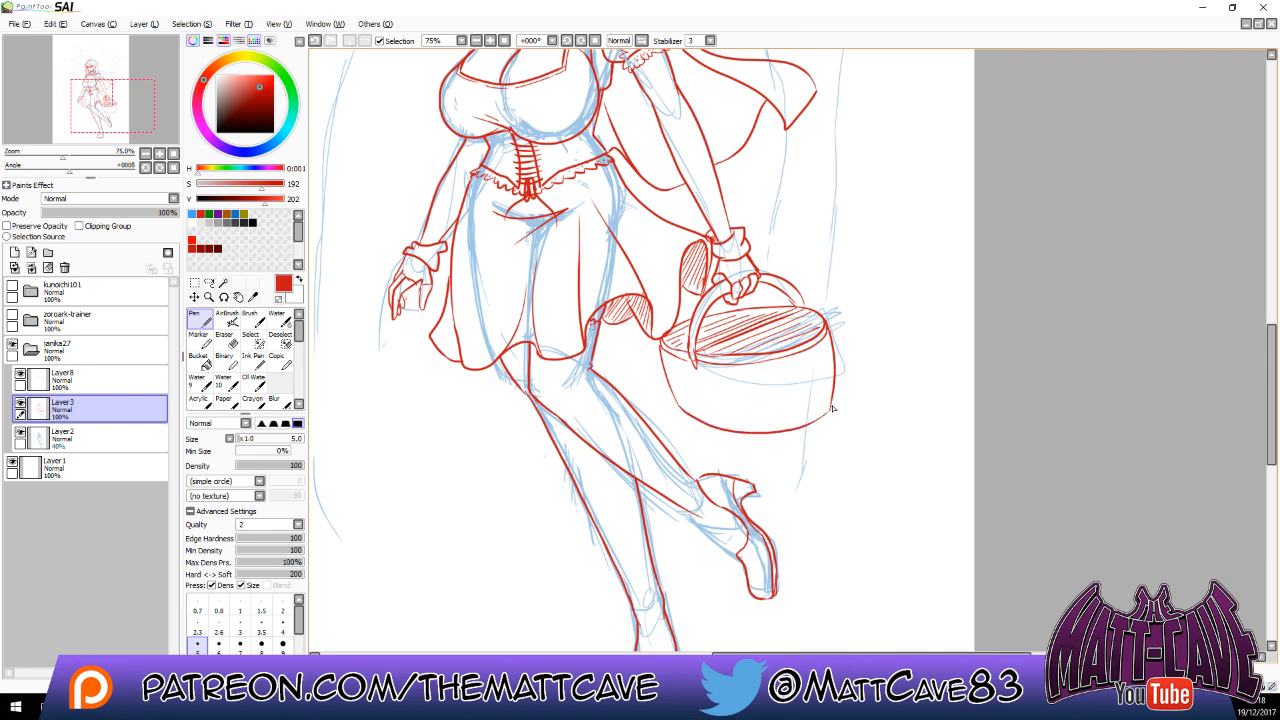
# Add a second line along the basket's base, woven brick-like marks on both sides, and curved strokes beside it.
pyautogui.moveTo(677, 410)
pyautogui.mouseDown()
pyautogui.moveTo(751, 441)
pyautogui.moveTo(734, 440)
pyautogui.moveTo(831, 411)
pyautogui.moveTo(731, 440)
pyautogui.mouseUp()
pyautogui.moveTo(663, 349)
pyautogui.mouseDown()
pyautogui.moveTo(689, 360)
pyautogui.moveTo(683, 375)
pyautogui.mouseUp()
pyautogui.moveTo(829, 342)
pyautogui.mouseDown()
pyautogui.moveTo(796, 385)
pyautogui.moveTo(833, 379)
pyautogui.moveTo(770, 384)
pyautogui.moveTo(837, 378)
pyautogui.moveTo(781, 403)
pyautogui.moveTo(823, 398)
pyautogui.moveTo(785, 409)
pyautogui.mouseUp()
pyautogui.hotkey('ctrl', 'z')
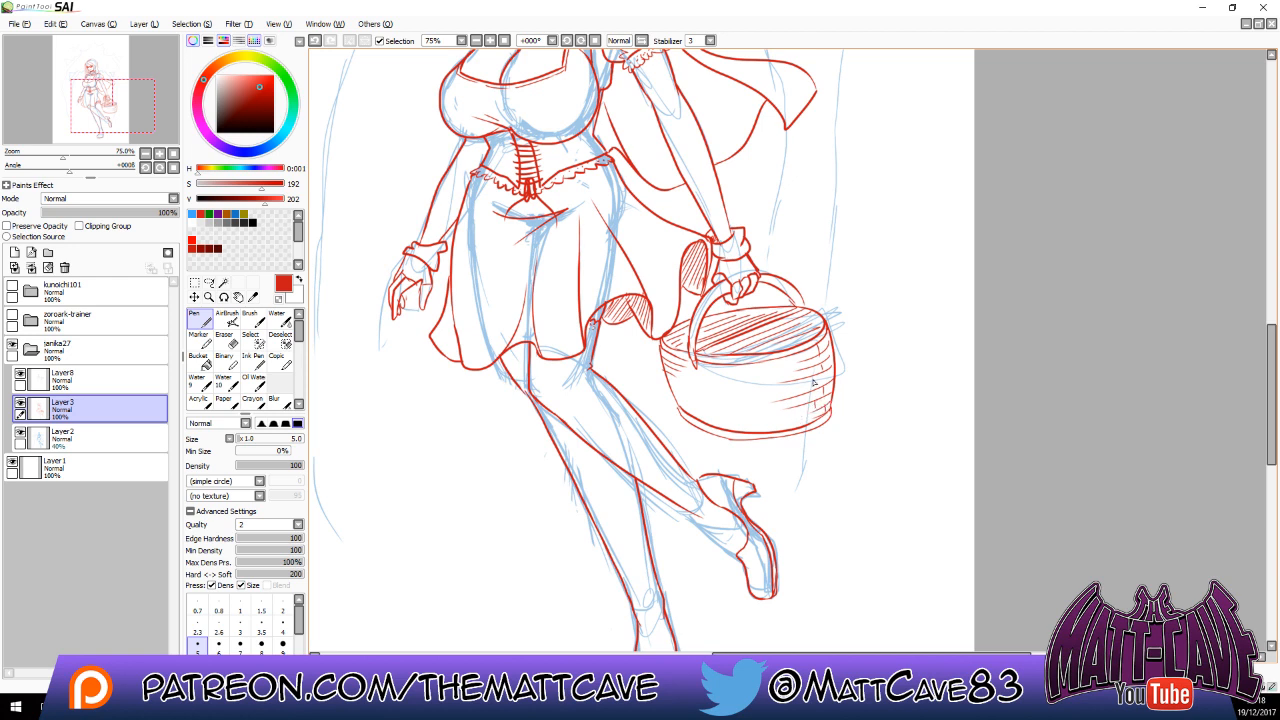
pyautogui.moveTo(796, 356); pyautogui.dragTo(803, 430)
# Draw a jagged foliage edge above and to the left of the character, following the blue canopy sketch.
pyautogui.moveTo(858, 375)
pyautogui.mouseDown()
pyautogui.moveTo(831, 528)
pyautogui.moveTo(960, 502)
pyautogui.moveTo(951, 553)
pyautogui.moveTo(966, 562)
pyautogui.mouseUp()
pyautogui.moveTo(970, 432); pyautogui.dragTo(1071, 449)
pyautogui.moveTo(603, 200); pyautogui.dragTo(542, 243)
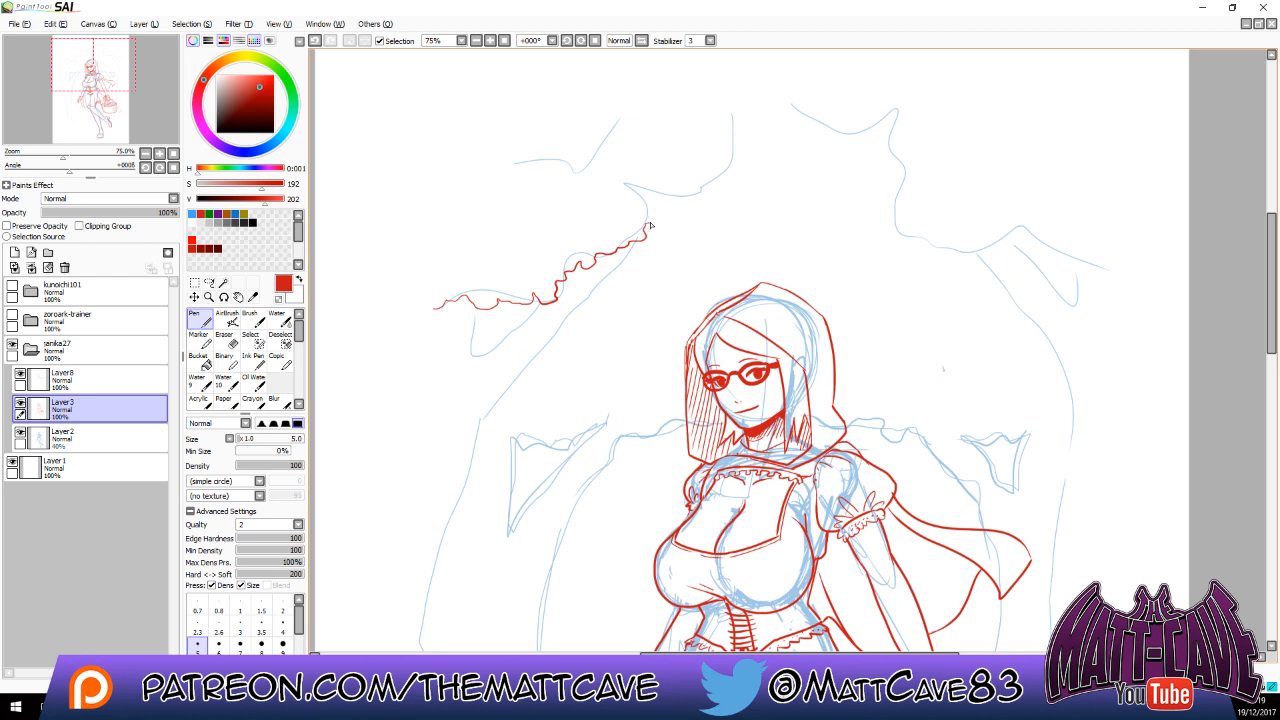
pyautogui.moveTo(658, 204); pyautogui.dragTo(611, 157)
pyautogui.moveTo(660, 203)
pyautogui.mouseDown()
pyautogui.moveTo(722, 186)
pyautogui.moveTo(740, 155)
pyautogui.moveTo(734, 107)
pyautogui.mouseUp()
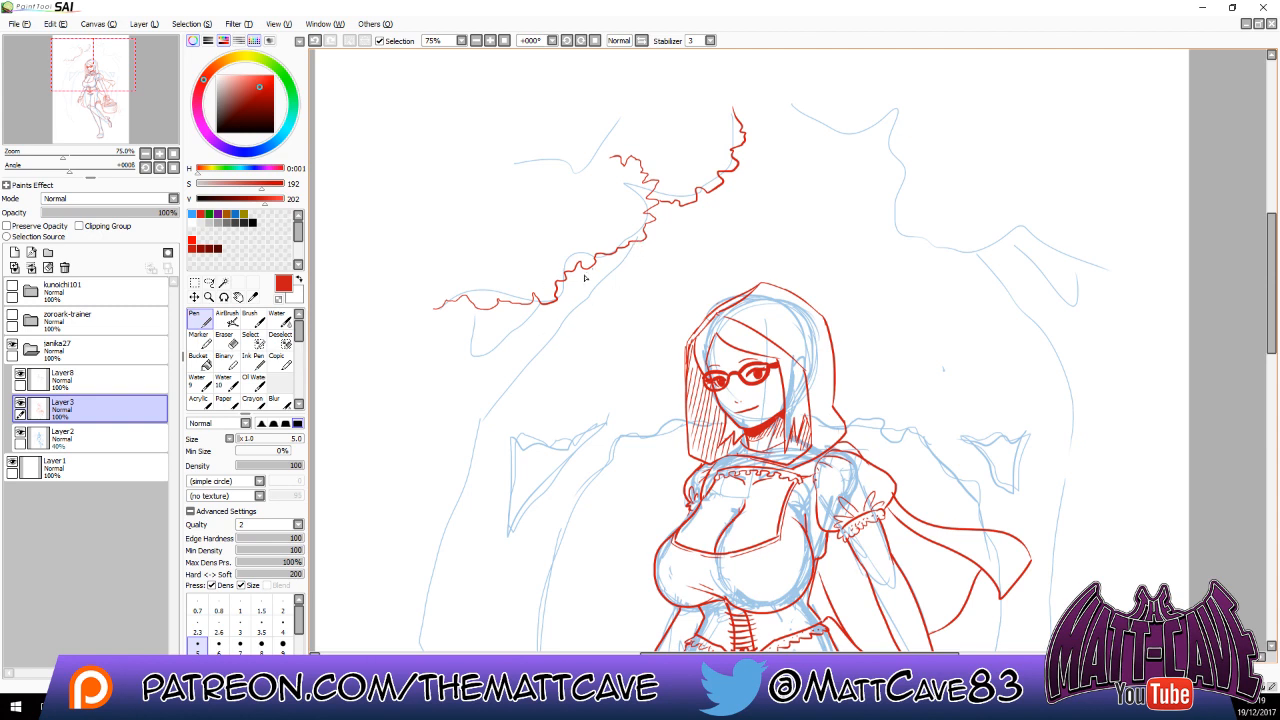
# Draw the left-hand tree's forked branches under the foliage and add short bark strokes to them.
pyautogui.moveTo(586, 277); pyautogui.dragTo(465, 428)
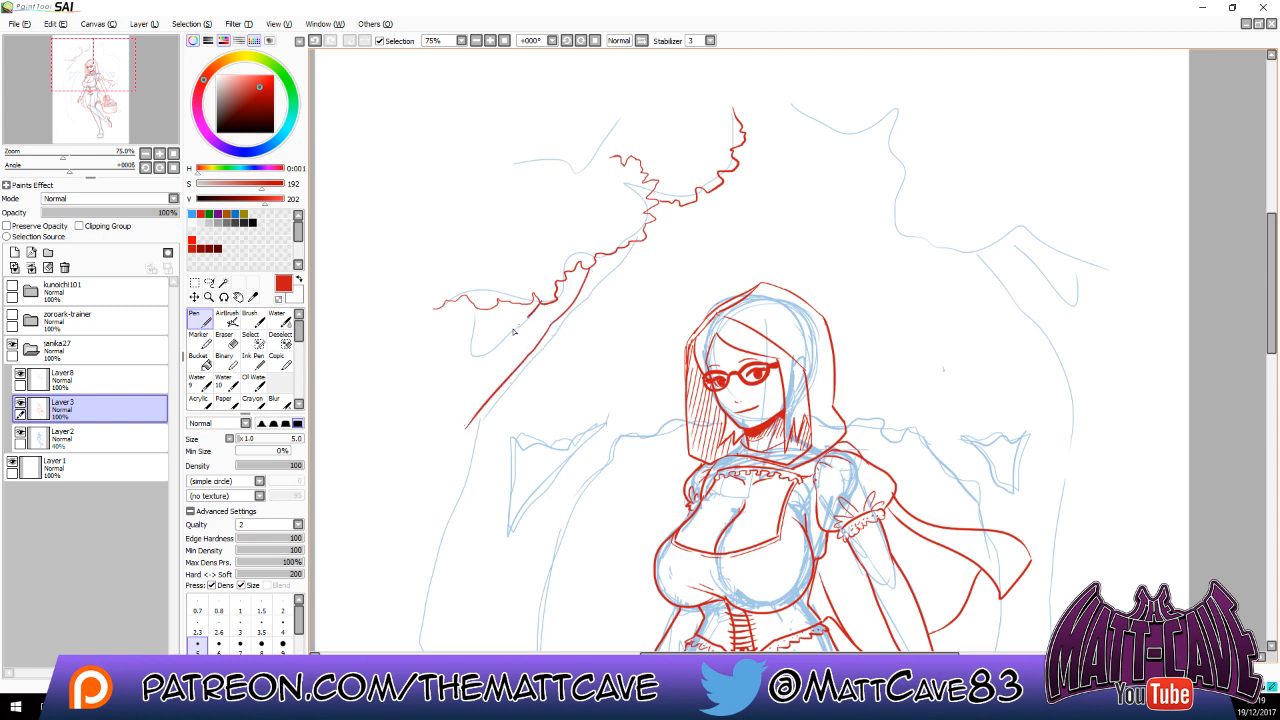
pyautogui.moveTo(528, 314)
pyautogui.mouseDown()
pyautogui.moveTo(462, 356)
pyautogui.moveTo(463, 313)
pyautogui.mouseUp()
pyautogui.moveTo(541, 324); pyautogui.dragTo(455, 412)
pyautogui.moveTo(435, 325); pyautogui.dragTo(434, 352)
pyautogui.moveTo(463, 372)
pyautogui.mouseDown()
pyautogui.moveTo(443, 421)
pyautogui.moveTo(452, 410)
pyautogui.mouseUp()
pyautogui.moveTo(537, 329); pyautogui.dragTo(529, 340)
pyautogui.moveTo(551, 323)
pyautogui.mouseDown()
pyautogui.moveTo(539, 332)
pyautogui.moveTo(565, 295)
pyautogui.mouseUp()
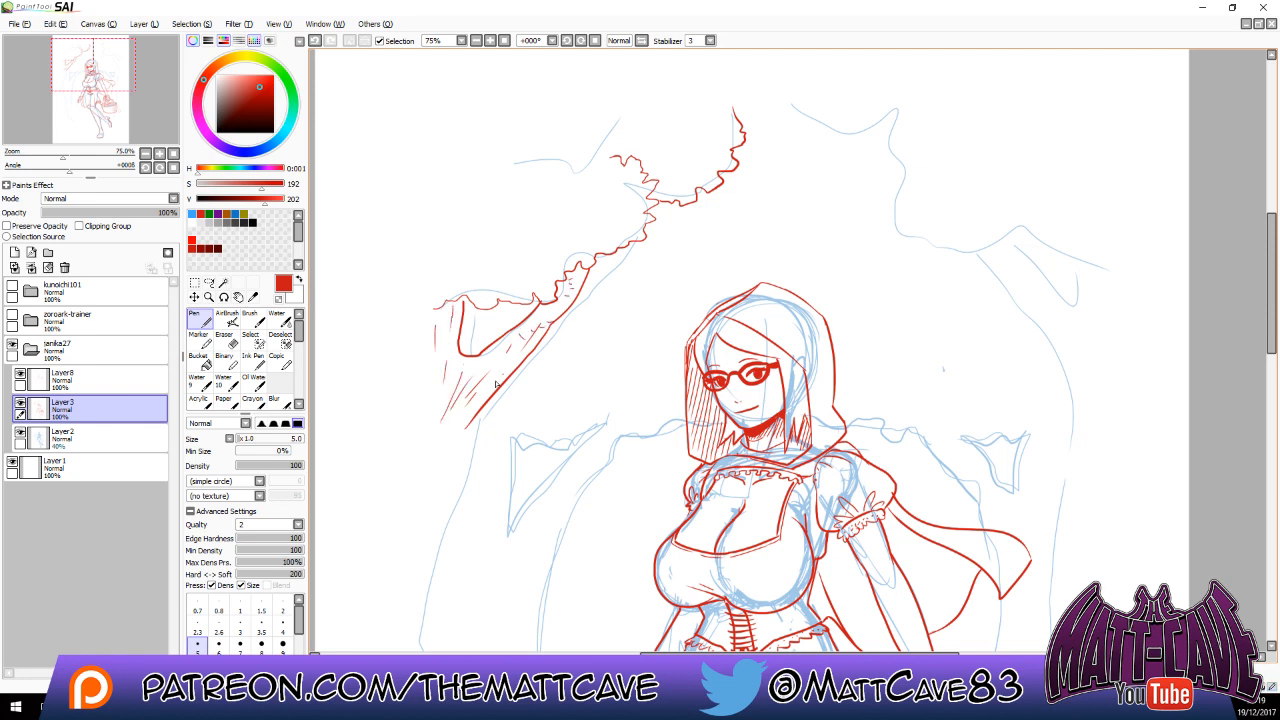
# Extend the left-hand tree's trunk edge down to the ground and add long vertical bark lines beside it.
pyautogui.moveTo(575, 387)
pyautogui.mouseDown()
pyautogui.moveTo(597, 171)
pyautogui.moveTo(626, 101)
pyautogui.mouseUp()
pyautogui.moveTo(533, 124)
pyautogui.mouseDown()
pyautogui.moveTo(471, 326)
pyautogui.moveTo(487, 492)
pyautogui.moveTo(540, 642)
pyautogui.mouseUp()
pyautogui.moveTo(507, 143)
pyautogui.mouseDown()
pyautogui.moveTo(458, 504)
pyautogui.moveTo(433, 457)
pyautogui.mouseUp()
pyautogui.moveTo(433, 370)
pyautogui.mouseDown()
pyautogui.moveTo(455, 238)
pyautogui.moveTo(448, 91)
pyautogui.mouseUp()
pyautogui.moveTo(456, 148); pyautogui.dragTo(465, 149)
pyautogui.moveTo(461, 95); pyautogui.dragTo(471, 207)
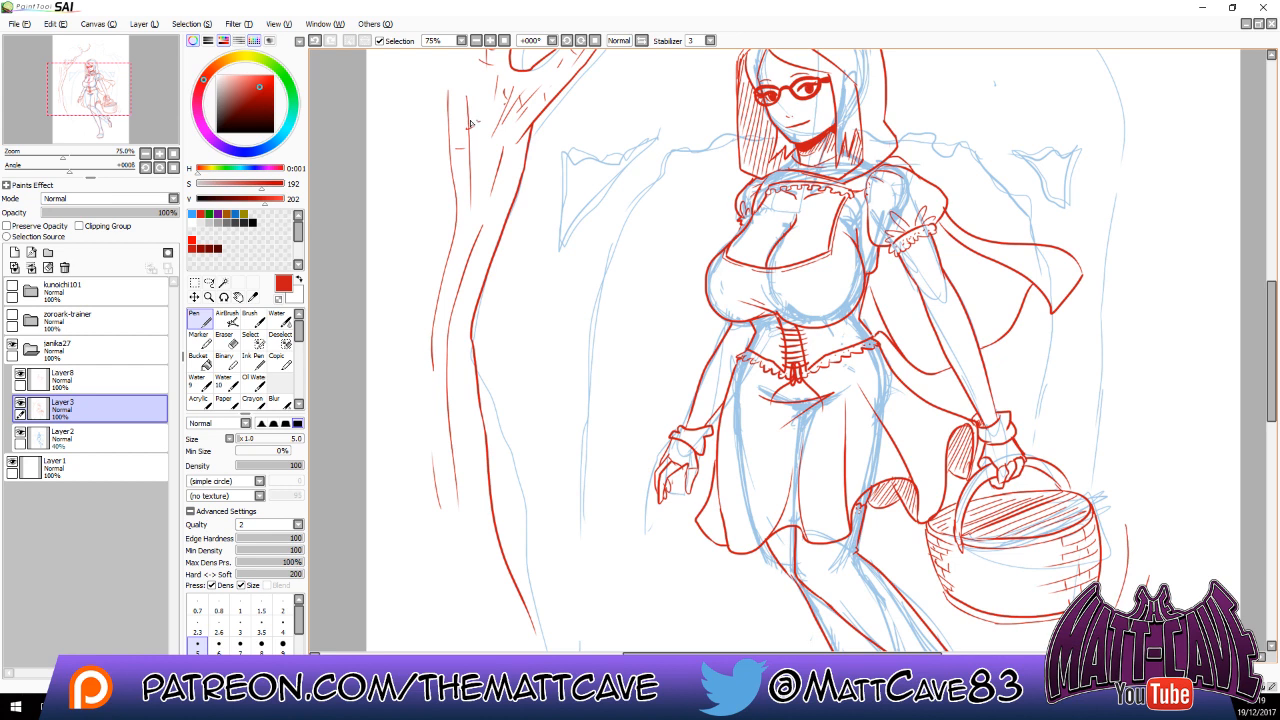
# Scatter short bark marks along the left-hand tree's trunk from the branches down to the lower trunk.
pyautogui.moveTo(436, 114); pyautogui.dragTo(455, 114)
pyautogui.moveTo(437, 128); pyautogui.dragTo(450, 128)
pyautogui.moveTo(502, 167); pyautogui.dragTo(491, 196)
pyautogui.moveTo(461, 383); pyautogui.dragTo(451, 387)
pyautogui.moveTo(458, 395); pyautogui.dragTo(443, 412)
pyautogui.moveTo(431, 435)
pyautogui.mouseDown()
pyautogui.moveTo(450, 433)
pyautogui.moveTo(446, 459)
pyautogui.mouseUp()
pyautogui.moveTo(439, 472); pyautogui.dragTo(448, 471)
pyautogui.moveTo(424, 497); pyautogui.dragTo(467, 501)
# Draw a jagged foliage edge above and to the right of the character's hood, reaching towards the canvas edge.
pyautogui.moveTo(891, 443)
pyautogui.mouseDown()
pyautogui.moveTo(549, 529)
pyautogui.moveTo(531, 548)
pyautogui.mouseUp()
pyautogui.moveTo(755, 220)
pyautogui.mouseDown()
pyautogui.moveTo(817, 391)
pyautogui.moveTo(813, 446)
pyautogui.mouseUp()
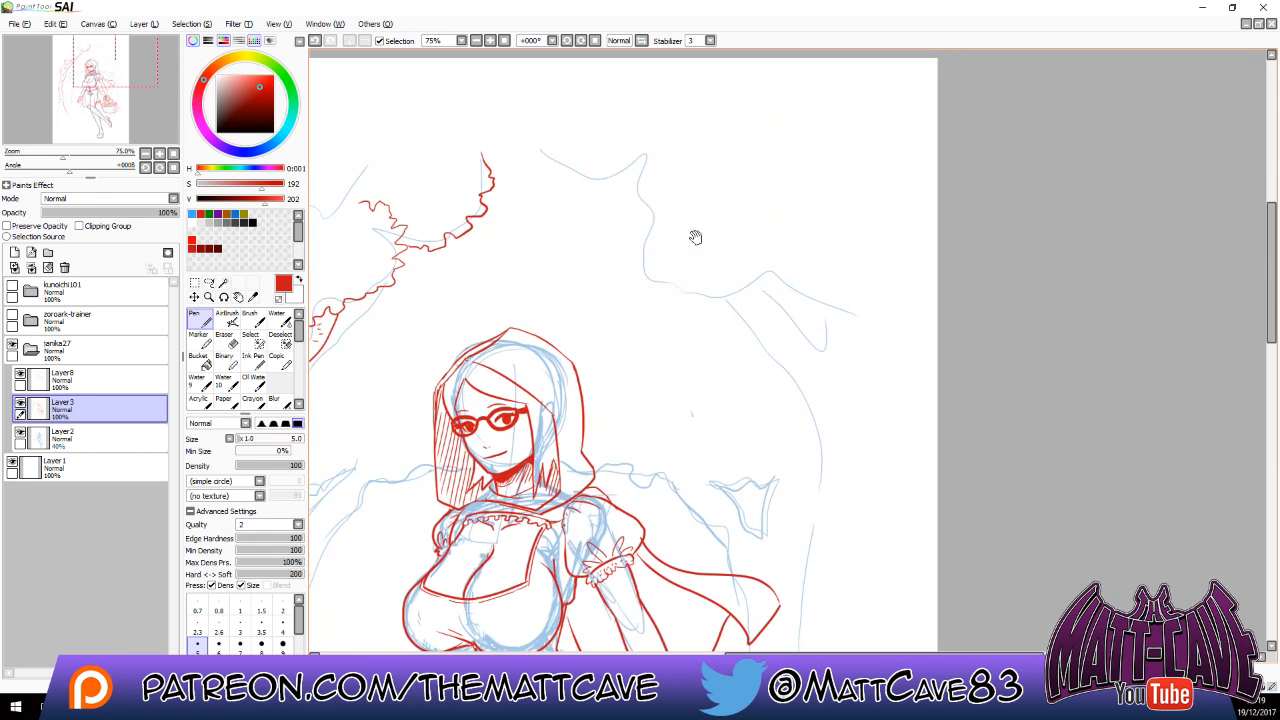
pyautogui.moveTo(527, 149); pyautogui.dragTo(533, 157)
pyautogui.moveTo(570, 197); pyautogui.dragTo(583, 189)
pyautogui.moveTo(667, 180); pyautogui.dragTo(624, 252)
pyautogui.moveTo(583, 197)
pyautogui.mouseDown()
pyautogui.moveTo(608, 186)
pyautogui.moveTo(646, 204)
pyautogui.mouseUp()
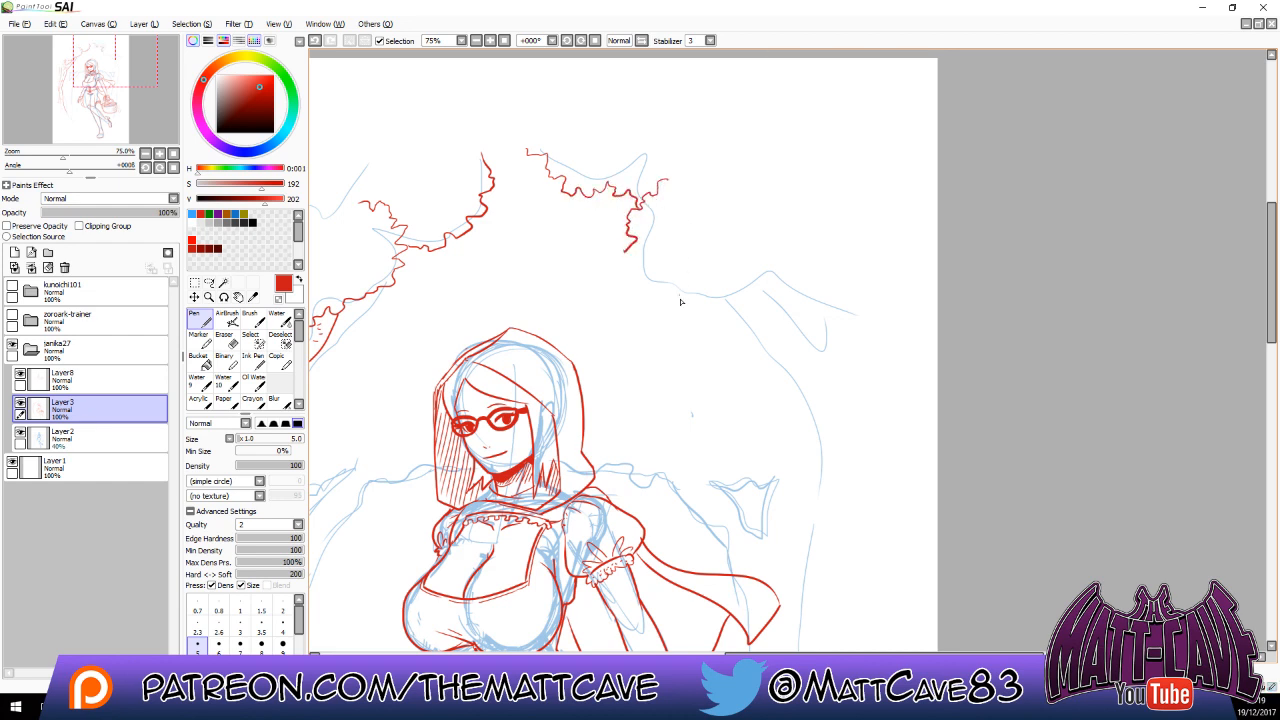
pyautogui.moveTo(626, 254)
pyautogui.mouseDown()
pyautogui.moveTo(644, 302)
pyautogui.moveTo(680, 335)
pyautogui.moveTo(714, 334)
pyautogui.moveTo(768, 288)
pyautogui.moveTo(812, 313)
pyautogui.moveTo(875, 321)
pyautogui.mouseUp()
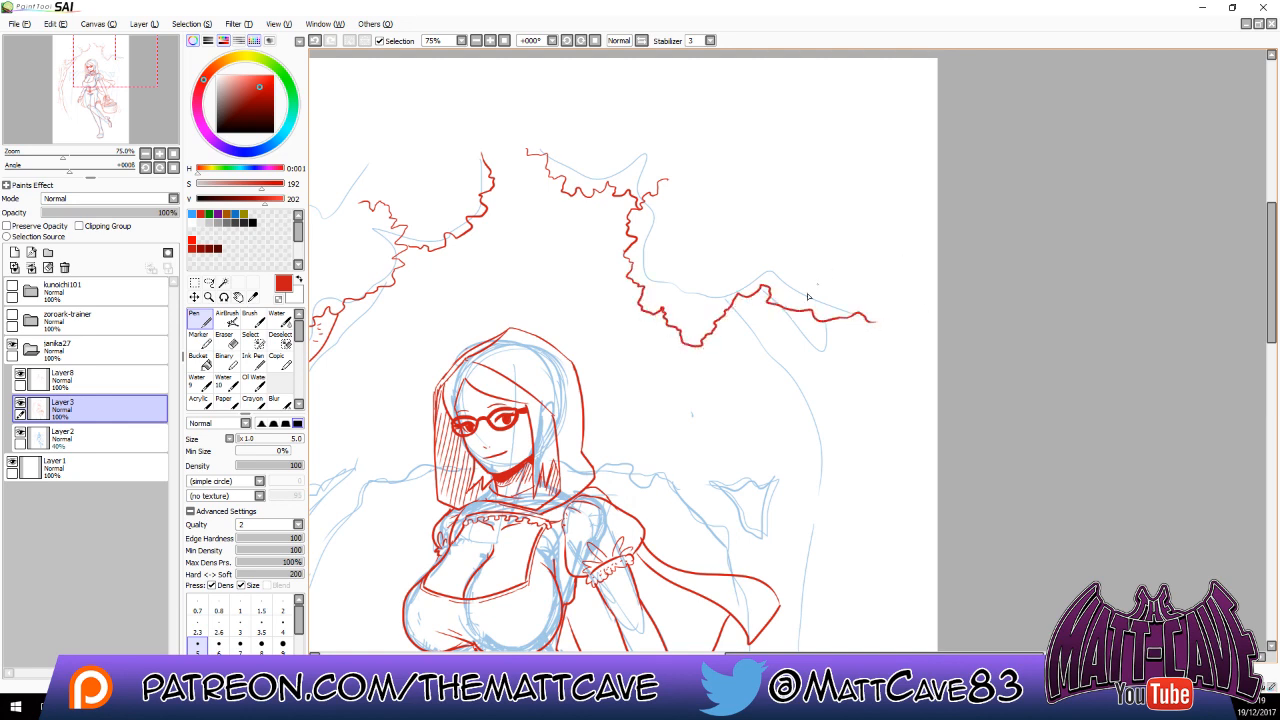
# Draw the right-hand tree's forked branch and its inner trunk edge, continuing past the basket to below it.
pyautogui.moveTo(752, 296)
pyautogui.mouseDown()
pyautogui.moveTo(826, 356)
pyautogui.moveTo(832, 320)
pyautogui.mouseUp()
pyautogui.moveTo(735, 311); pyautogui.dragTo(836, 448)
pyautogui.scroll(-5, 830, 440)
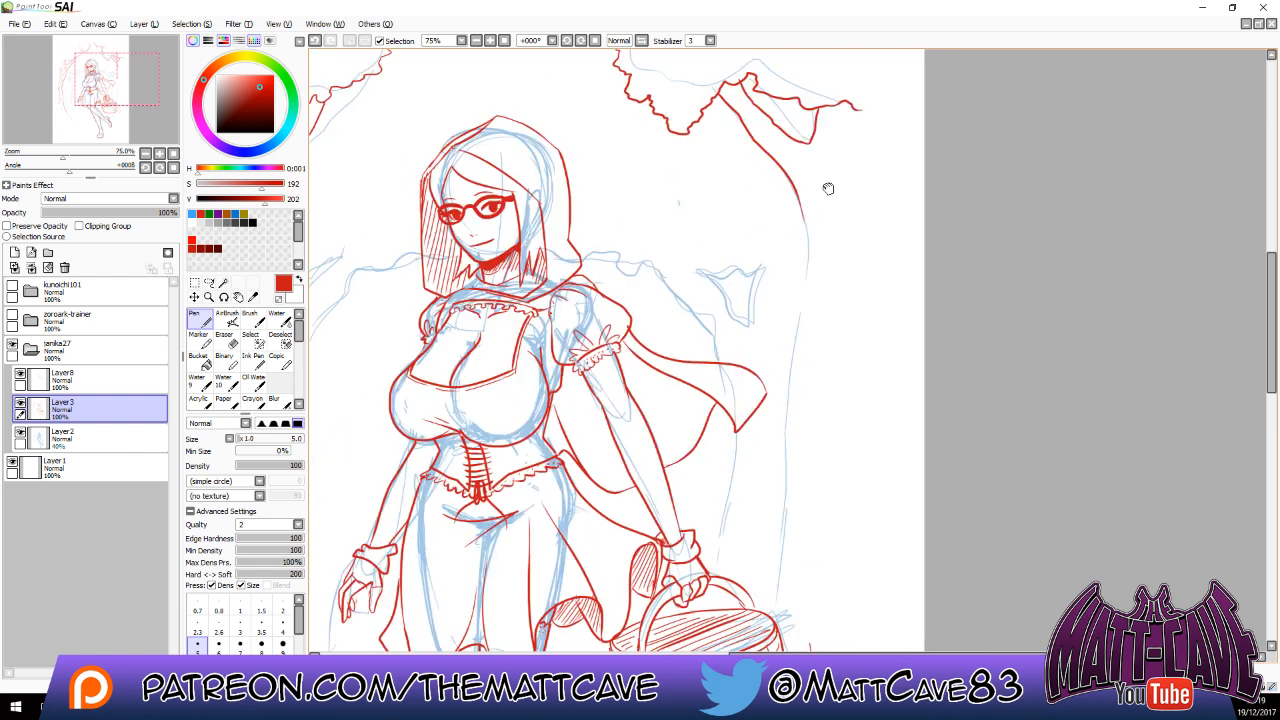
pyautogui.moveTo(809, 197); pyautogui.dragTo(786, 588)
pyautogui.moveTo(823, 547); pyautogui.dragTo(826, 343)
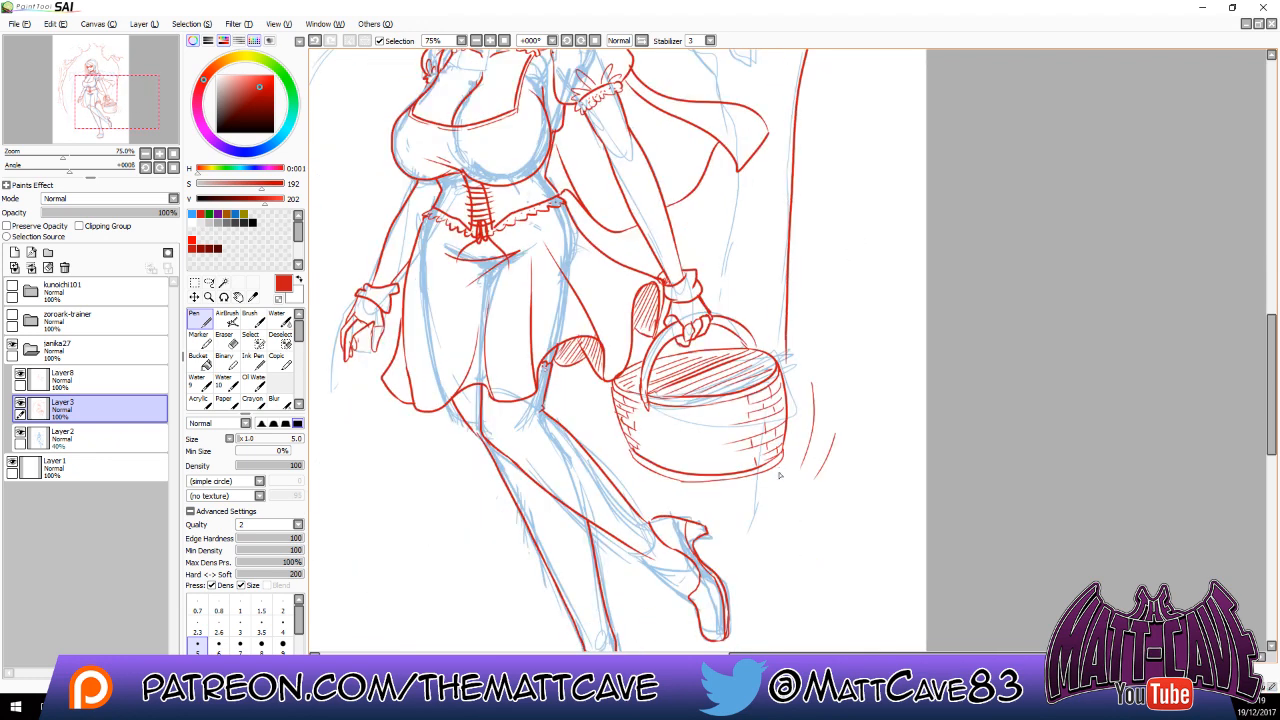
pyautogui.moveTo(781, 469); pyautogui.dragTo(768, 561)
# Add long vertical bark lines to the right-hand tree's upper trunk and short bark marks around its branches.
pyautogui.moveTo(954, 362)
pyautogui.mouseDown()
pyautogui.moveTo(985, 334)
pyautogui.moveTo(1232, 291)
pyautogui.mouseUp()
pyautogui.moveTo(1155, 168); pyautogui.dragTo(1026, 379)
pyautogui.moveTo(985, 102); pyautogui.dragTo(883, 274)
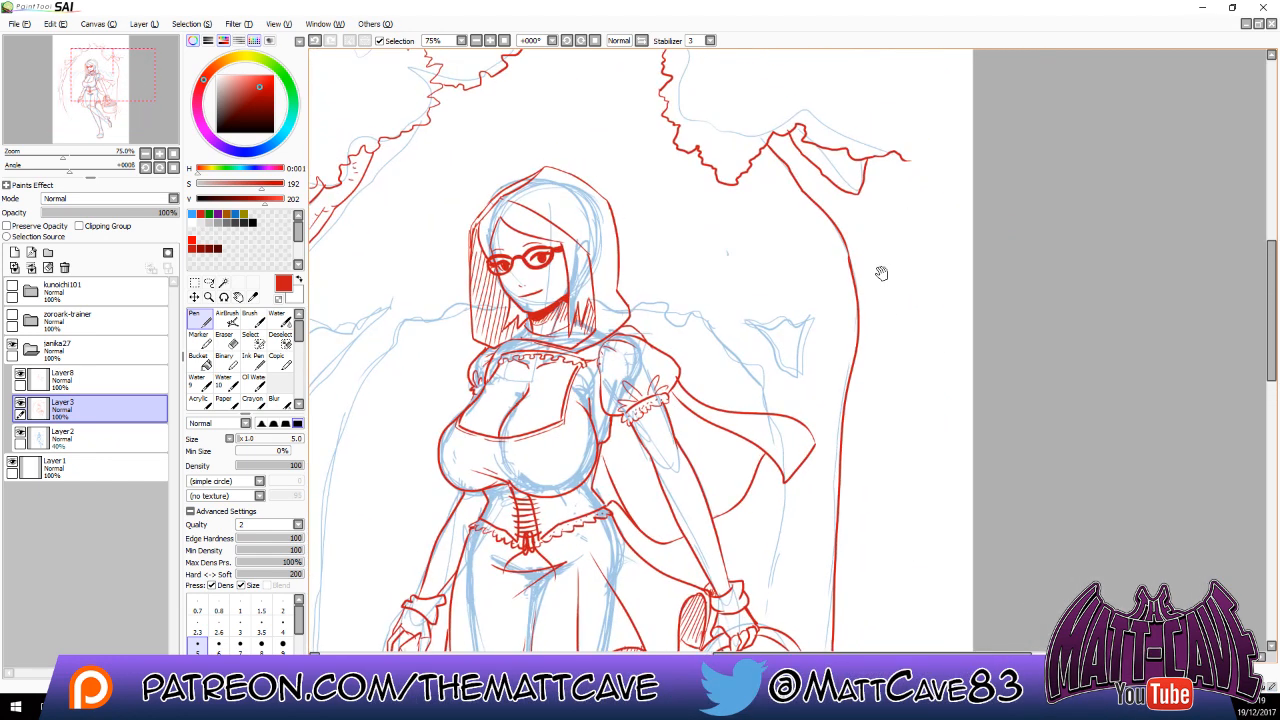
pyautogui.moveTo(784, 150)
pyautogui.mouseDown()
pyautogui.moveTo(871, 318)
pyautogui.moveTo(880, 396)
pyautogui.mouseUp()
pyautogui.moveTo(889, 403); pyautogui.dragTo(886, 345)
pyautogui.moveTo(880, 286); pyautogui.dragTo(878, 173)
pyautogui.moveTo(877, 195)
pyautogui.mouseDown()
pyautogui.moveTo(868, 209)
pyautogui.moveTo(843, 201)
pyautogui.mouseUp()
pyautogui.moveTo(896, 181)
pyautogui.mouseDown()
pyautogui.moveTo(901, 391)
pyautogui.moveTo(903, 186)
pyautogui.moveTo(902, 207)
pyautogui.mouseUp()
pyautogui.moveTo(906, 209)
pyautogui.mouseDown()
pyautogui.moveTo(900, 220)
pyautogui.moveTo(862, 207)
pyautogui.mouseUp()
pyautogui.moveTo(872, 198)
pyautogui.mouseDown()
pyautogui.moveTo(861, 207)
pyautogui.moveTo(811, 182)
pyautogui.mouseUp()
pyautogui.moveTo(804, 165); pyautogui.dragTo(794, 158)
pyautogui.moveTo(789, 149); pyautogui.dragTo(779, 151)
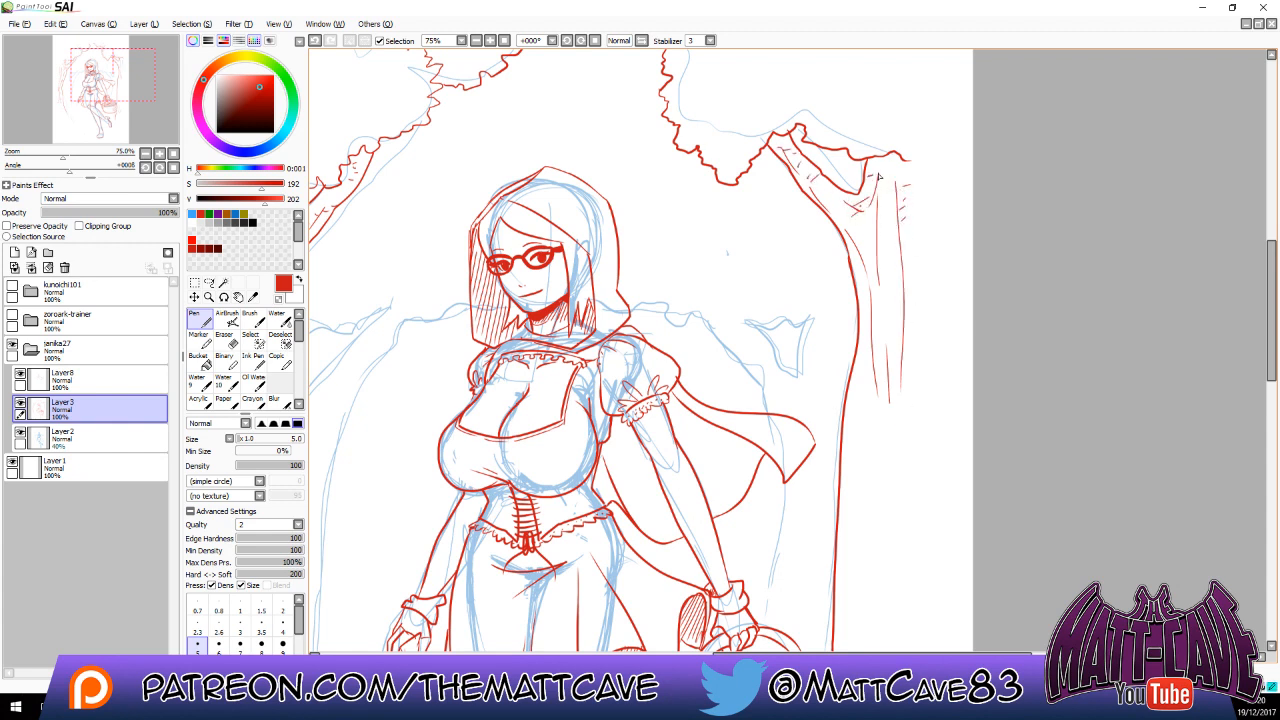
# Add more short bark marks down the right-hand tree's upper trunk and a long bark line along its inner edge.
pyautogui.moveTo(879, 175); pyautogui.dragTo(869, 178)
pyautogui.moveTo(888, 160); pyautogui.dragTo(873, 163)
pyautogui.moveTo(846, 232)
pyautogui.mouseDown()
pyautogui.moveTo(862, 270)
pyautogui.moveTo(859, 260)
pyautogui.mouseUp()
pyautogui.moveTo(885, 237); pyautogui.dragTo(877, 241)
pyautogui.moveTo(906, 287)
pyautogui.mouseDown()
pyautogui.moveTo(871, 328)
pyautogui.moveTo(890, 354)
pyautogui.mouseUp()
pyautogui.moveTo(893, 275); pyautogui.dragTo(879, 284)
pyautogui.moveTo(866, 403); pyautogui.dragTo(859, 645)
pyautogui.moveTo(868, 485); pyautogui.dragTo(856, 495)
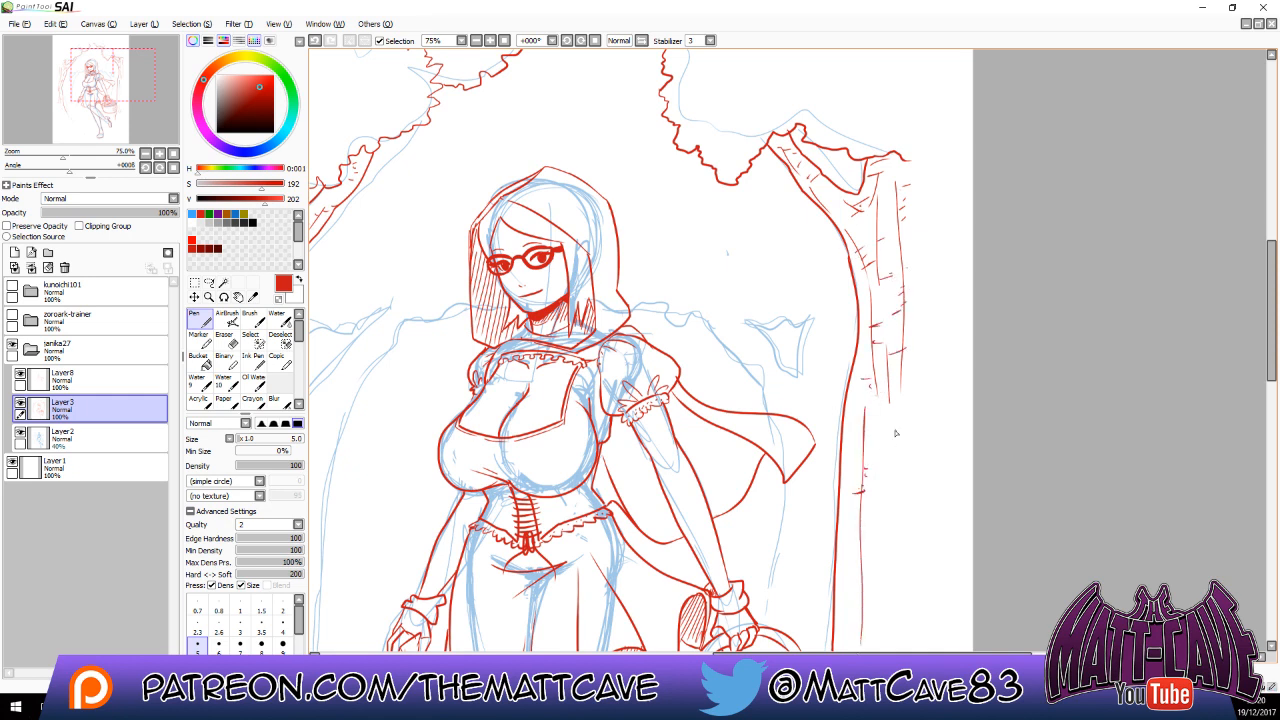
# Draw a second long bark line with short ticks on the right-hand tree's middle trunk, beside the cape.
pyautogui.moveTo(896, 434); pyautogui.dragTo(881, 590)
pyautogui.moveTo(889, 507)
pyautogui.mouseDown()
pyautogui.moveTo(879, 515)
pyautogui.moveTo(887, 489)
pyautogui.mouseUp()
pyautogui.moveTo(893, 463)
pyautogui.mouseDown()
pyautogui.moveTo(883, 473)
pyautogui.moveTo(899, 455)
pyautogui.mouseUp()
pyautogui.moveTo(919, 437); pyautogui.dragTo(906, 445)
pyautogui.moveTo(905, 388); pyautogui.dragTo(855, 437)
pyautogui.moveTo(883, 528)
pyautogui.mouseDown()
pyautogui.moveTo(924, 378)
pyautogui.moveTo(889, 403)
pyautogui.mouseUp()
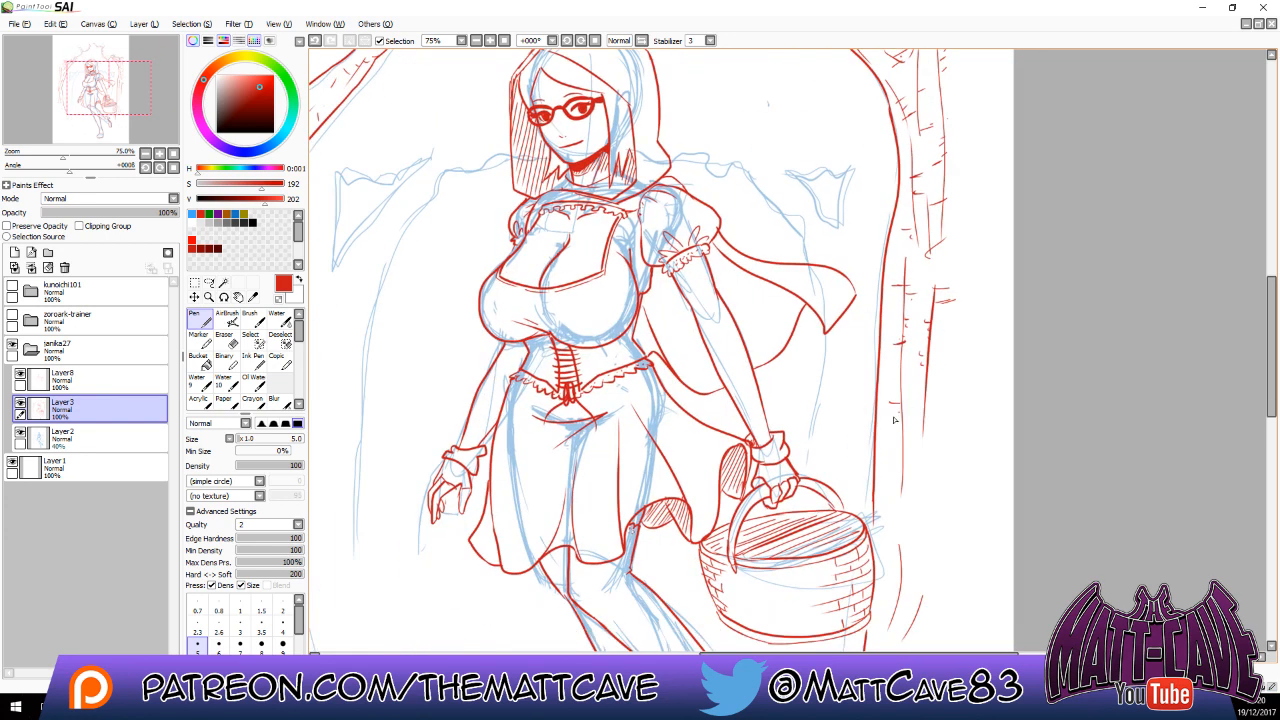
# Add more short bark marks to the right-hand tree's trunk beside and just above the basket.
pyautogui.moveTo(901, 461); pyautogui.dragTo(892, 473)
pyautogui.moveTo(902, 472); pyautogui.dragTo(893, 476)
pyautogui.moveTo(941, 413); pyautogui.dragTo(924, 416)
pyautogui.moveTo(915, 404); pyautogui.dragTo(898, 394)
# Draw the distant tree left of the character with its leafy fringe, forked branch and upper trunk edge, undoing the stray mark above it.
pyautogui.moveTo(742, 264); pyautogui.dragTo(813, 423)
pyautogui.moveTo(411, 332)
pyautogui.mouseDown()
pyautogui.moveTo(485, 333)
pyautogui.moveTo(405, 427)
pyautogui.moveTo(412, 332)
pyautogui.mouseUp()
pyautogui.moveTo(508, 333)
pyautogui.mouseDown()
pyautogui.moveTo(436, 418)
pyautogui.moveTo(421, 508)
pyautogui.mouseUp()
pyautogui.moveTo(510, 336)
pyautogui.mouseDown()
pyautogui.moveTo(534, 343)
pyautogui.moveTo(581, 322)
pyautogui.mouseUp()
pyautogui.moveTo(505, 250); pyautogui.dragTo(522, 267)
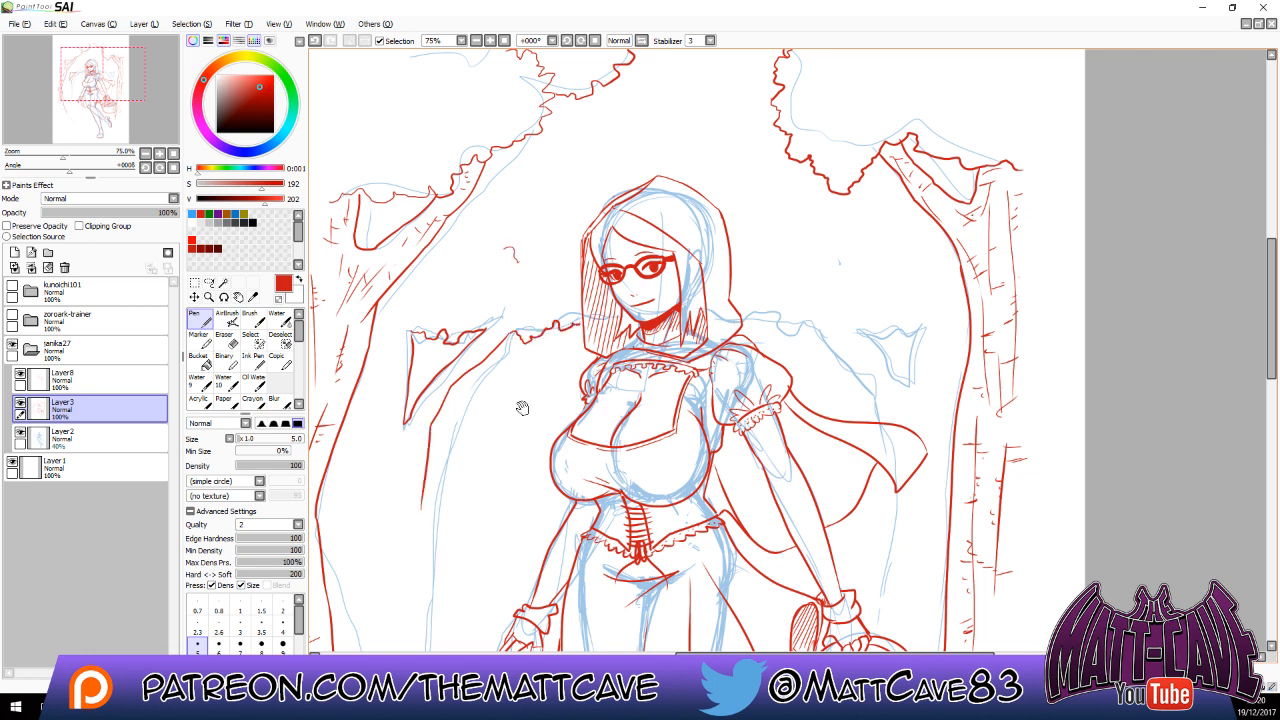
pyautogui.hotkey('ctrl', 'z')
# Draw the distant tree right of the character with its leafy edge and forked branch, undoing the last misplaced strokes.
pyautogui.moveTo(753, 320)
pyautogui.mouseDown()
pyautogui.moveTo(807, 323)
pyautogui.moveTo(875, 384)
pyautogui.mouseUp()
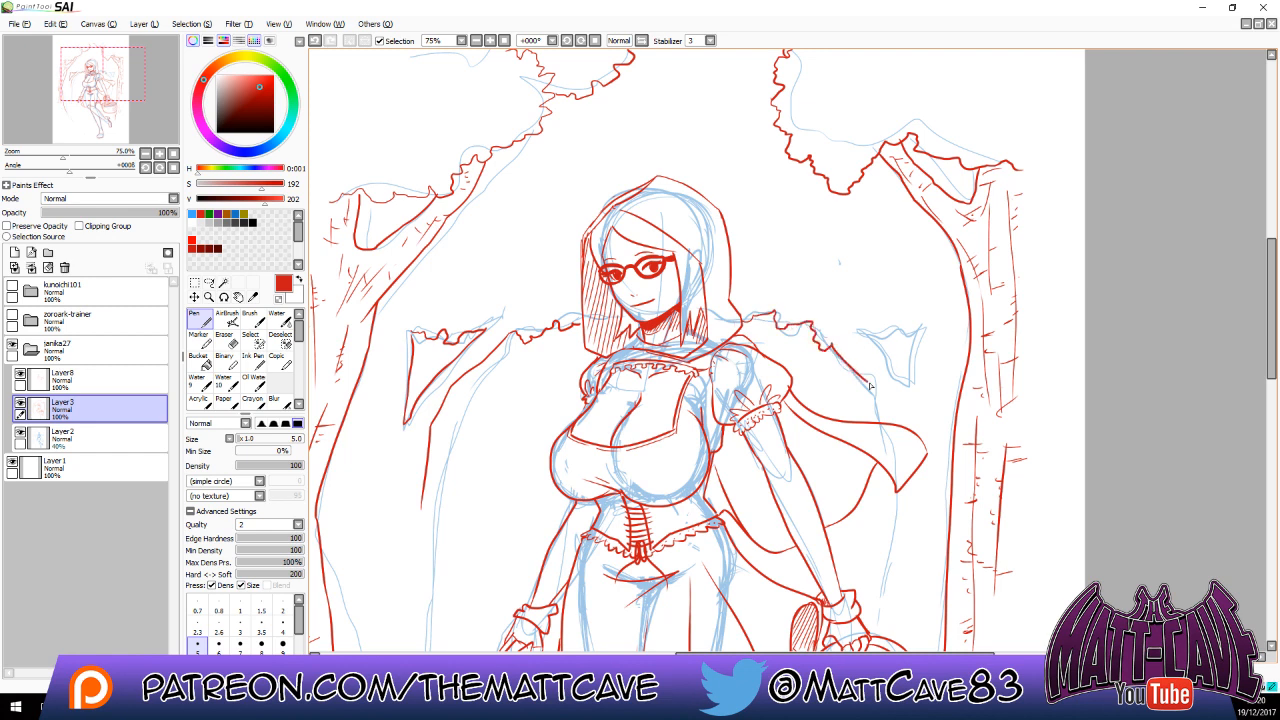
pyautogui.moveTo(864, 335)
pyautogui.mouseDown()
pyautogui.moveTo(919, 333)
pyautogui.moveTo(904, 389)
pyautogui.moveTo(862, 336)
pyautogui.mouseUp()
pyautogui.moveTo(930, 423)
pyautogui.mouseDown()
pyautogui.moveTo(914, 363)
pyautogui.moveTo(912, 218)
pyautogui.mouseUp()
pyautogui.moveTo(868, 260)
pyautogui.mouseDown()
pyautogui.moveTo(860, 436)
pyautogui.moveTo(899, 461)
pyautogui.moveTo(854, 464)
pyautogui.mouseUp()
pyautogui.hotkey('ctrl', 'z')
pyautogui.hotkey('ctrl', 'z')
# Extend the distant trees' trunk edges downward, one beside the character's free hand and the other below the basket.
pyautogui.moveTo(866, 534); pyautogui.dragTo(894, 363)
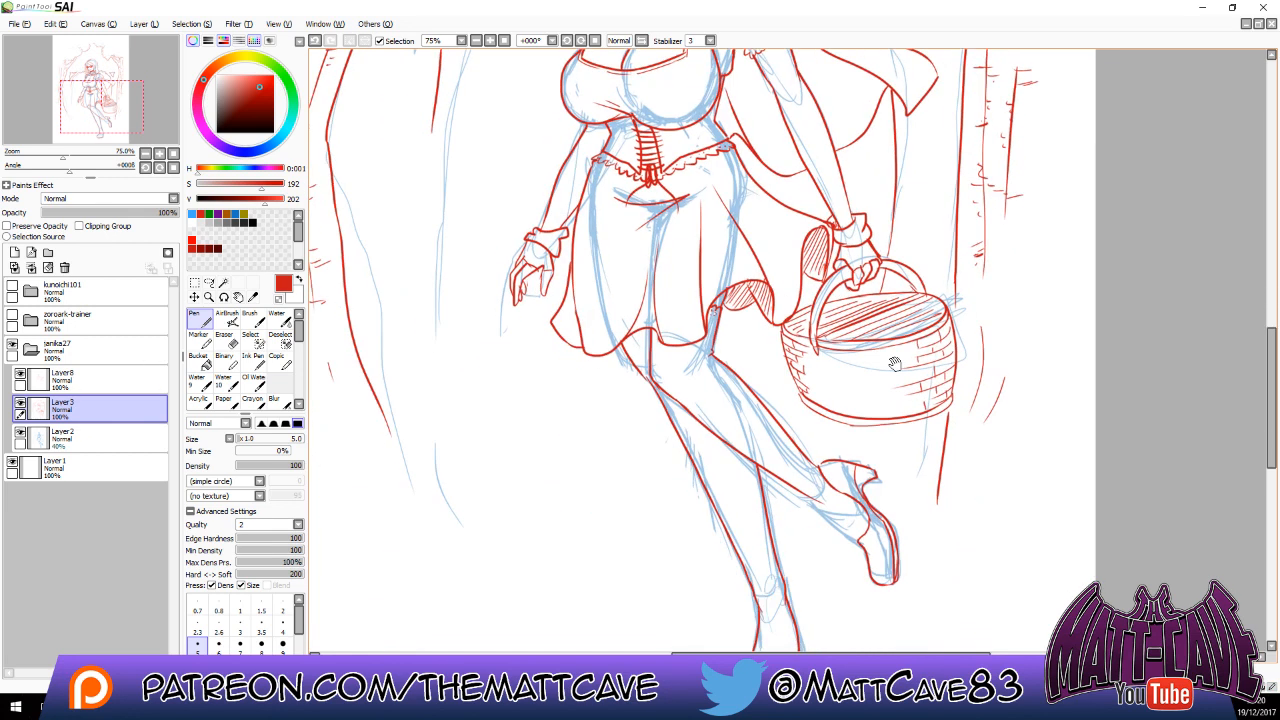
pyautogui.moveTo(854, 423); pyautogui.dragTo(845, 447)
pyautogui.moveTo(669, 309); pyautogui.dragTo(650, 467)
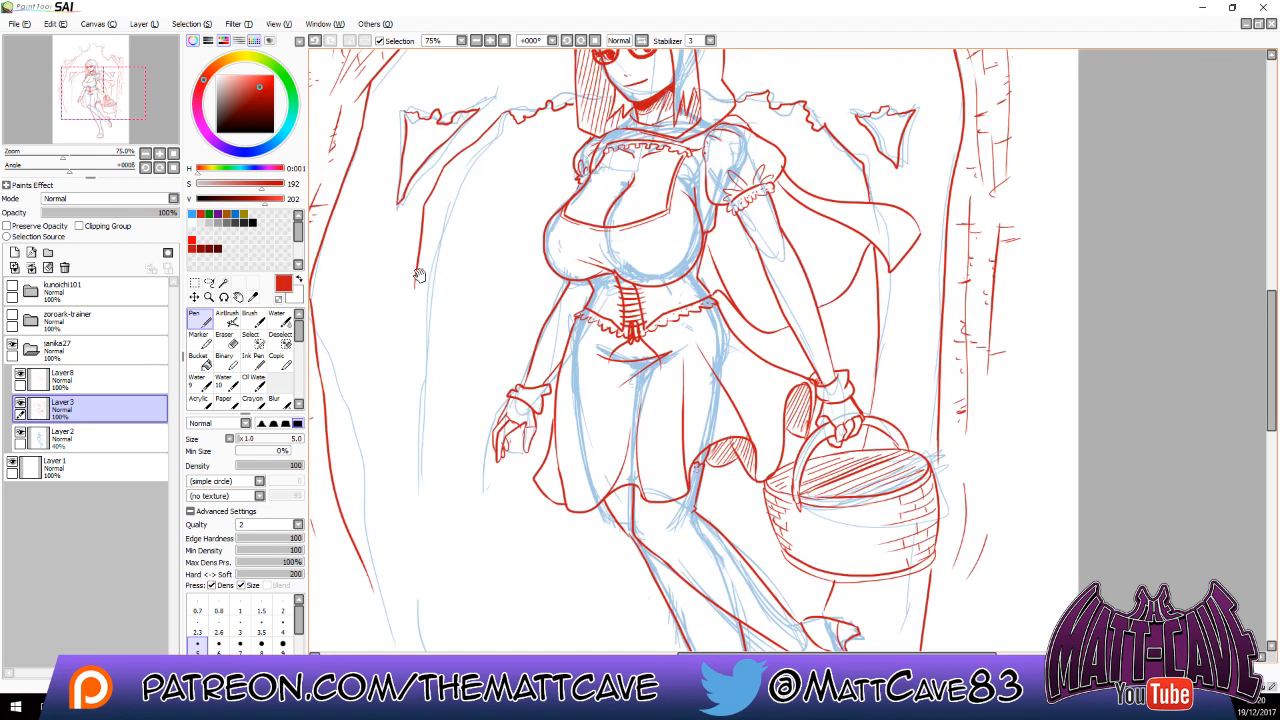
pyautogui.moveTo(417, 287)
pyautogui.mouseDown()
pyautogui.moveTo(430, 506)
pyautogui.moveTo(476, 614)
pyautogui.mouseUp()
pyautogui.moveTo(891, 480); pyautogui.dragTo(875, 641)
# Hide the blue sketch layer so only the red drawing shows on the full page, and save the file.
pyautogui.moveTo(980, 243); pyautogui.dragTo(1028, 475)
pyautogui.scroll(-2, 1030, 490)
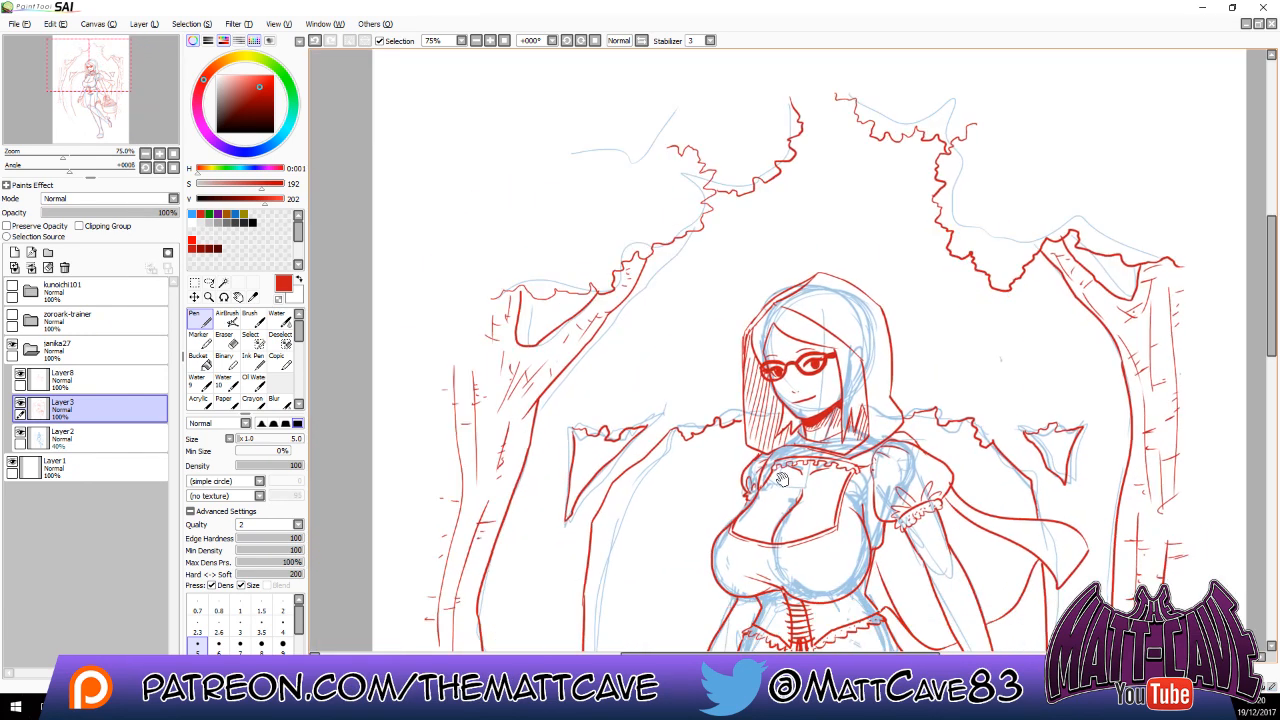
pyautogui.click(505, 41)
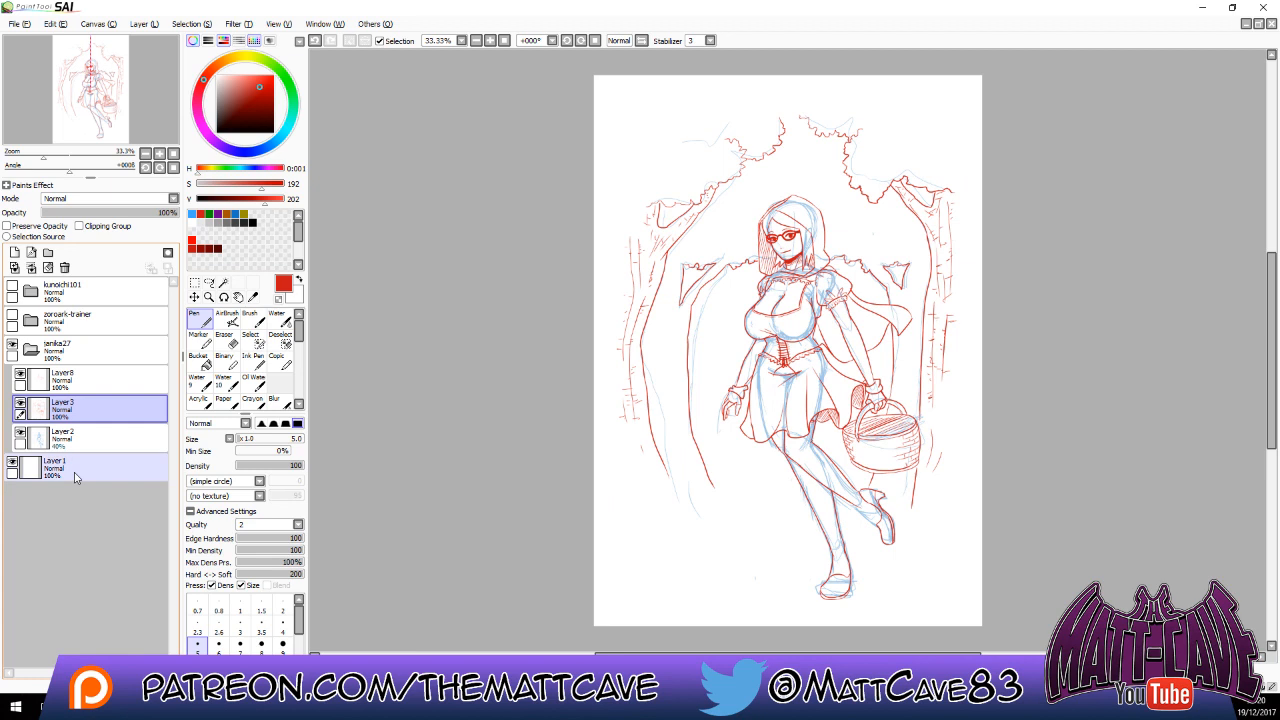
pyautogui.click(19, 431)
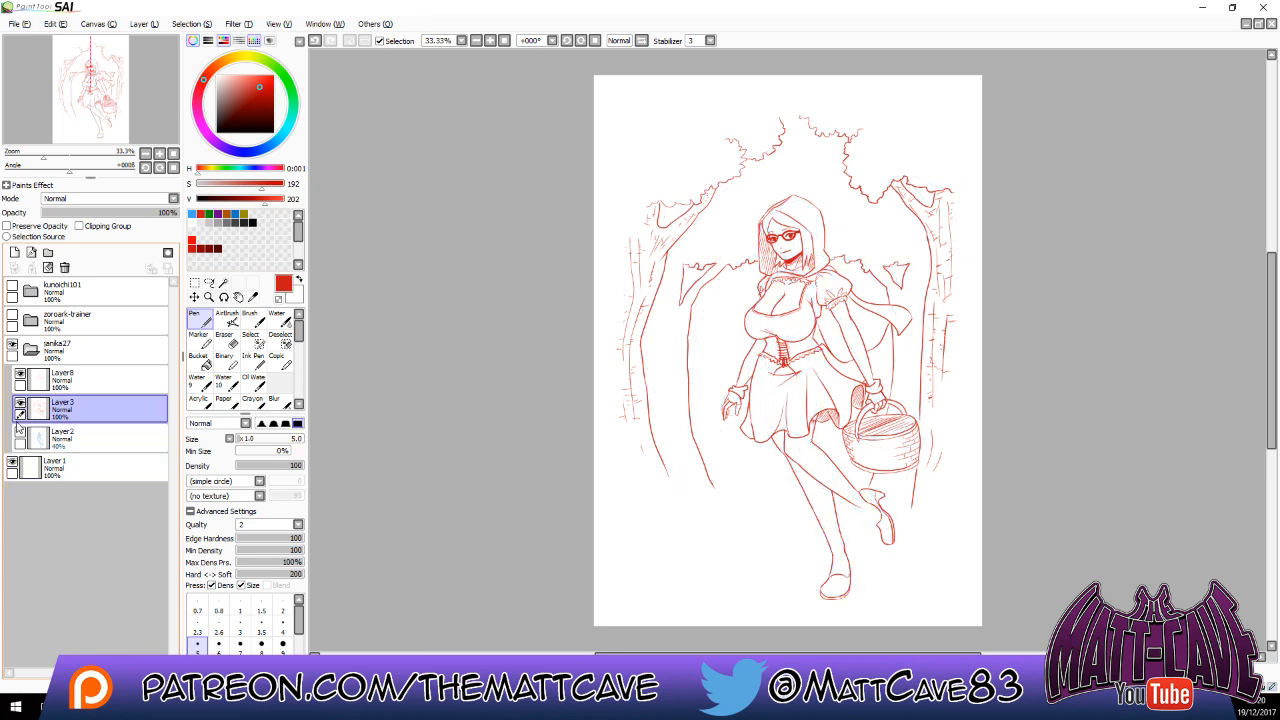
pyautogui.click(20, 23)
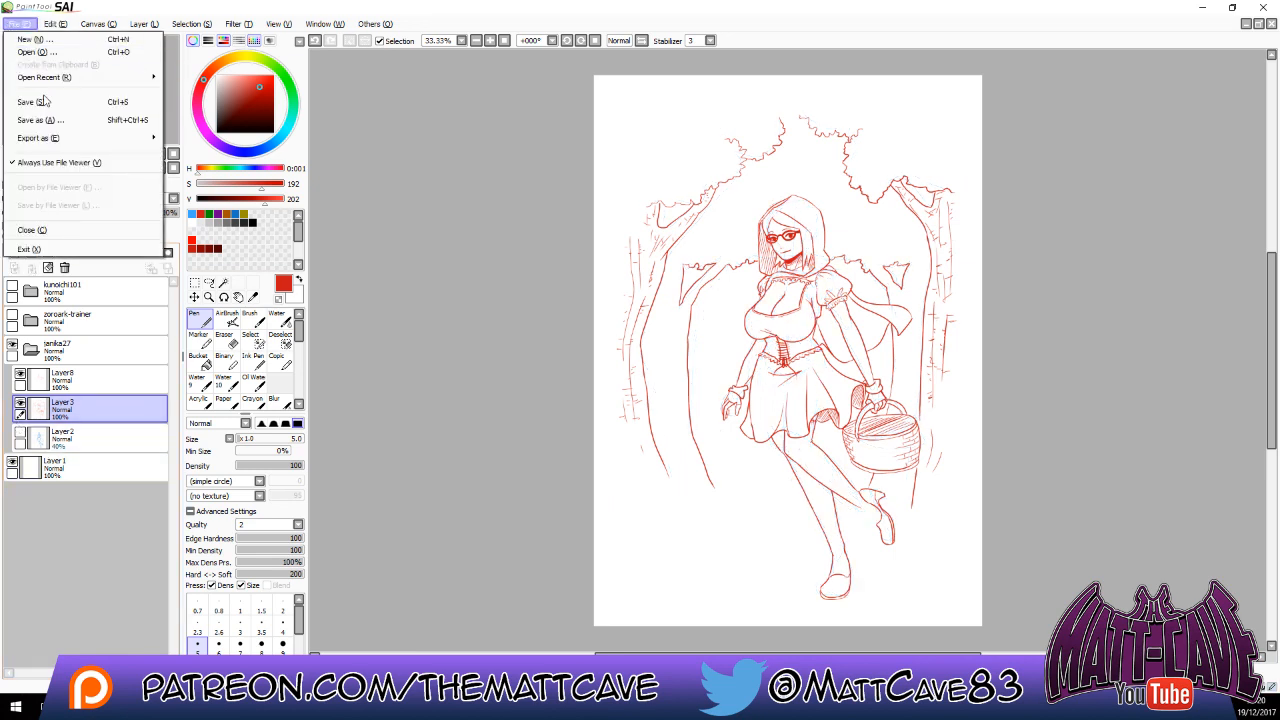
pyautogui.click(44, 101)
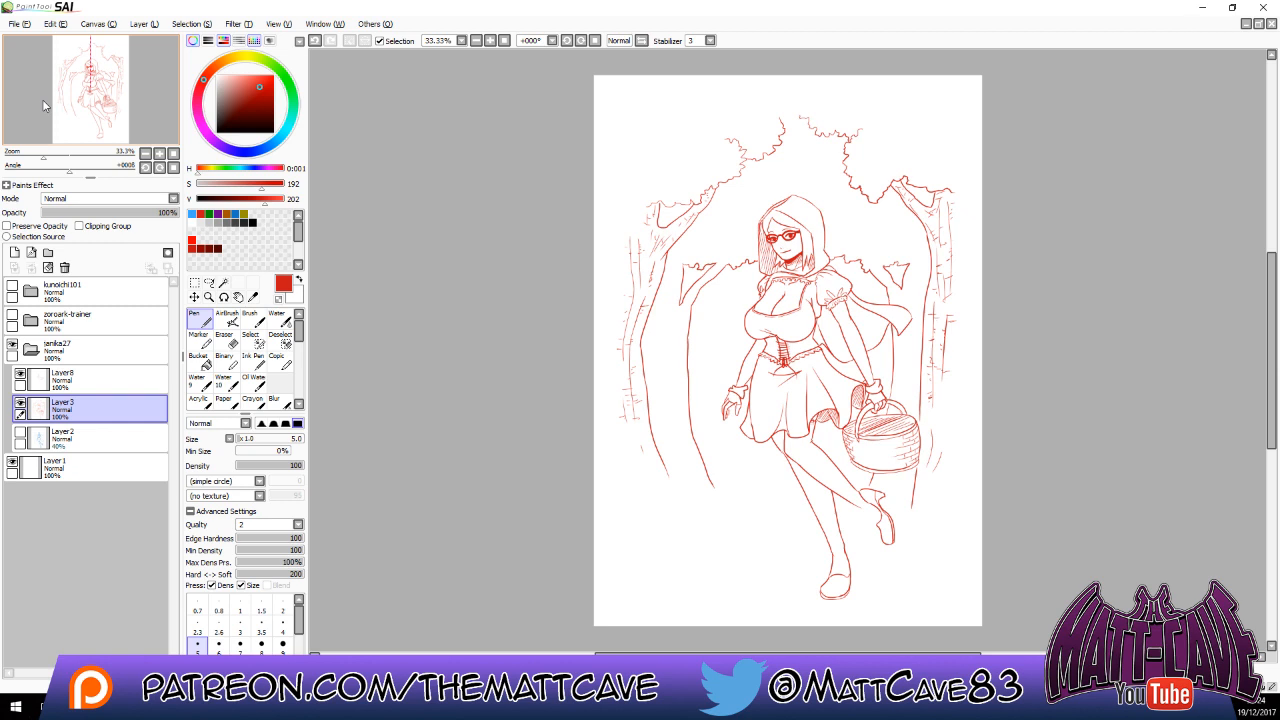
pyautogui.click(18, 23)
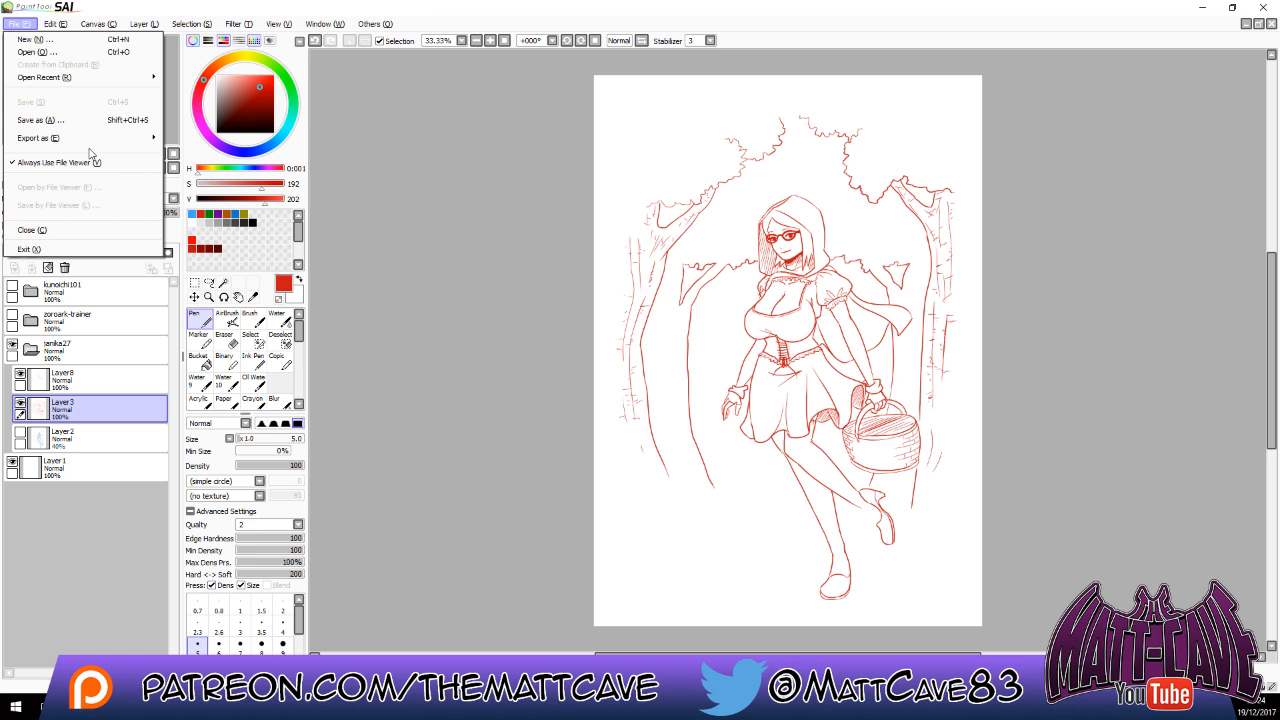
pyautogui.moveTo(153, 140)
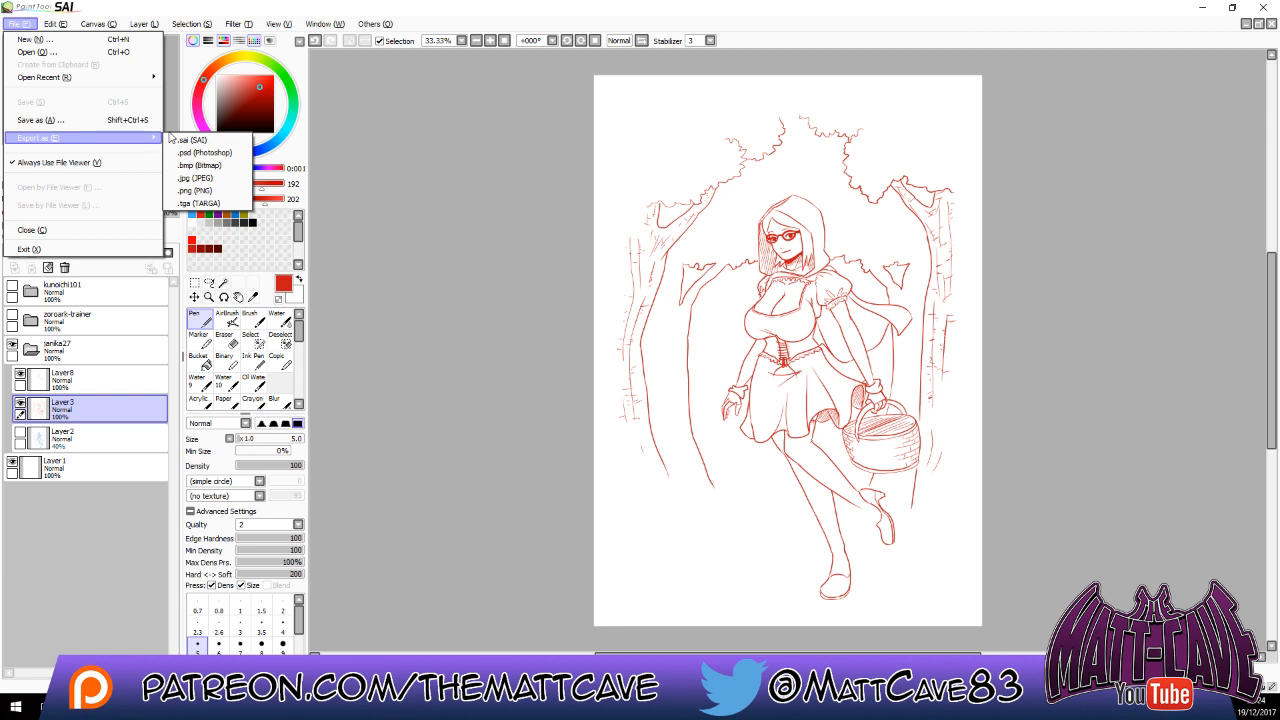
pyautogui.click(225, 185)
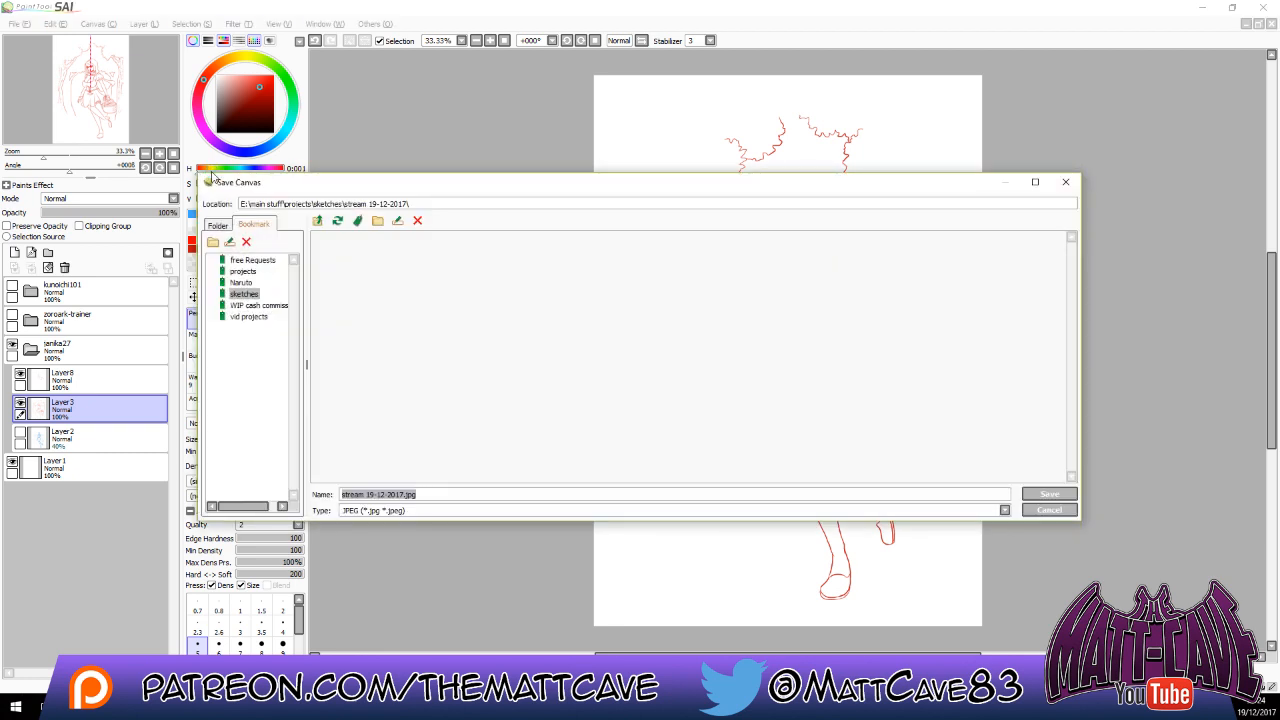
pyautogui.write('1 janika27 Little red Sarada')
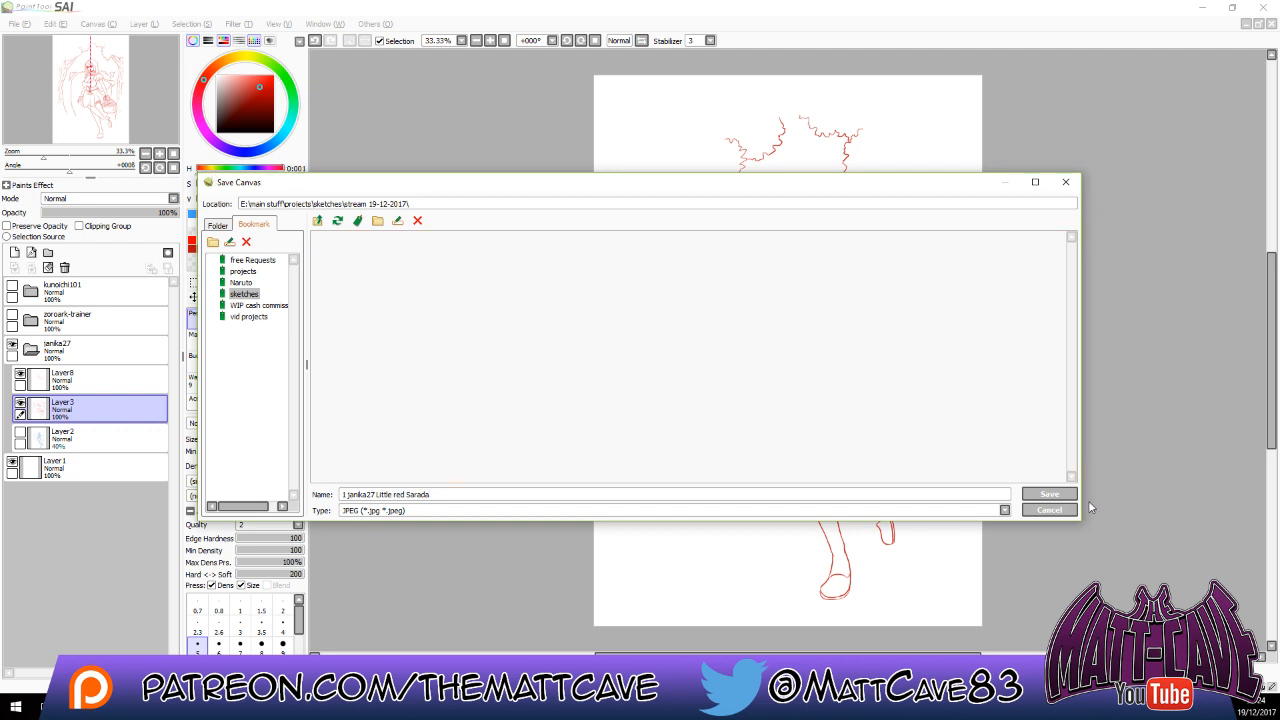
pyautogui.click(1058, 496)
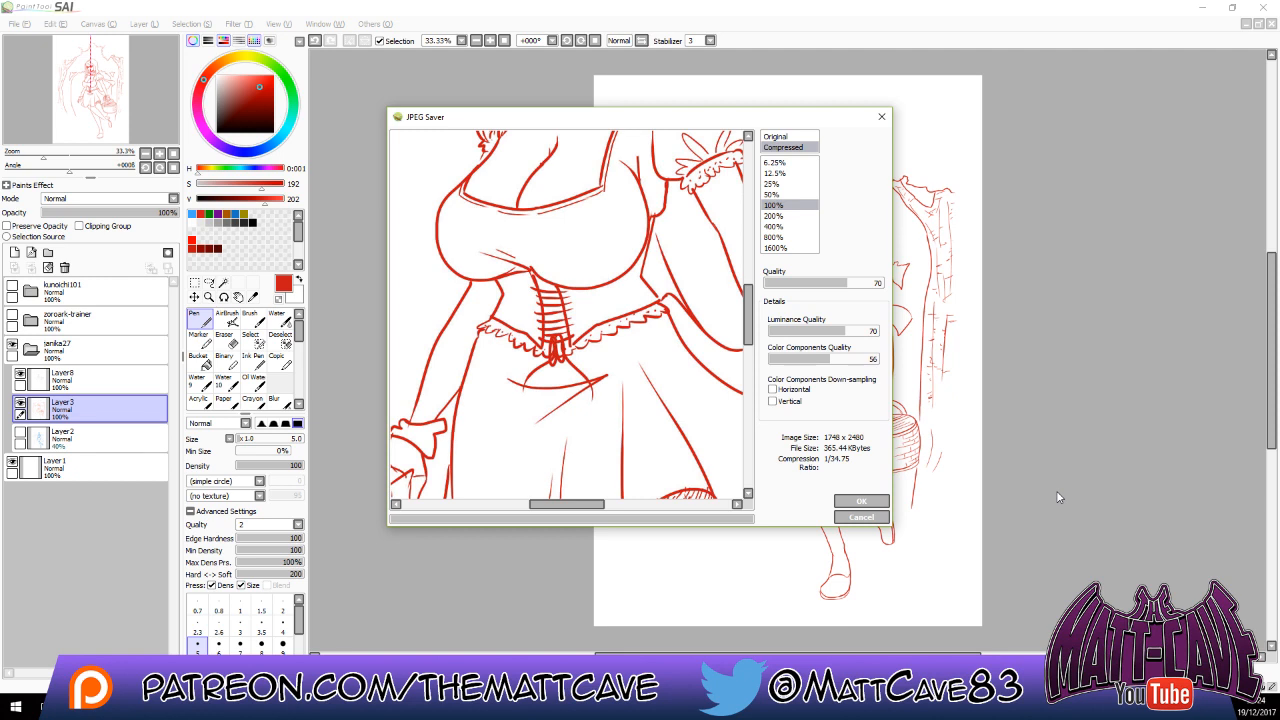
pyautogui.click(860, 502)
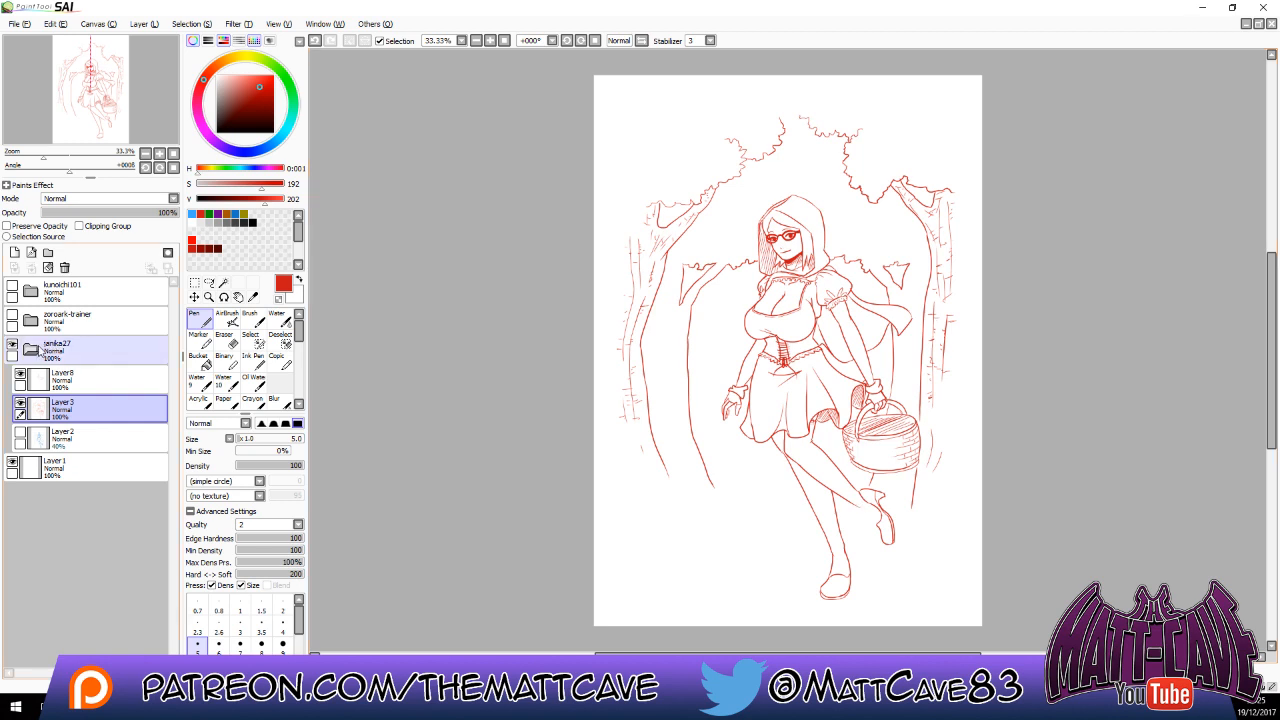
# Hide and collapse the finished drawing's folder, and show and expand the zoroark-trainer folder with its Layer5 selected.
pyautogui.click(31, 348)
pyautogui.click(12, 346)
pyautogui.click(12, 317)
pyautogui.click(31, 319)
pyautogui.click(86, 355)
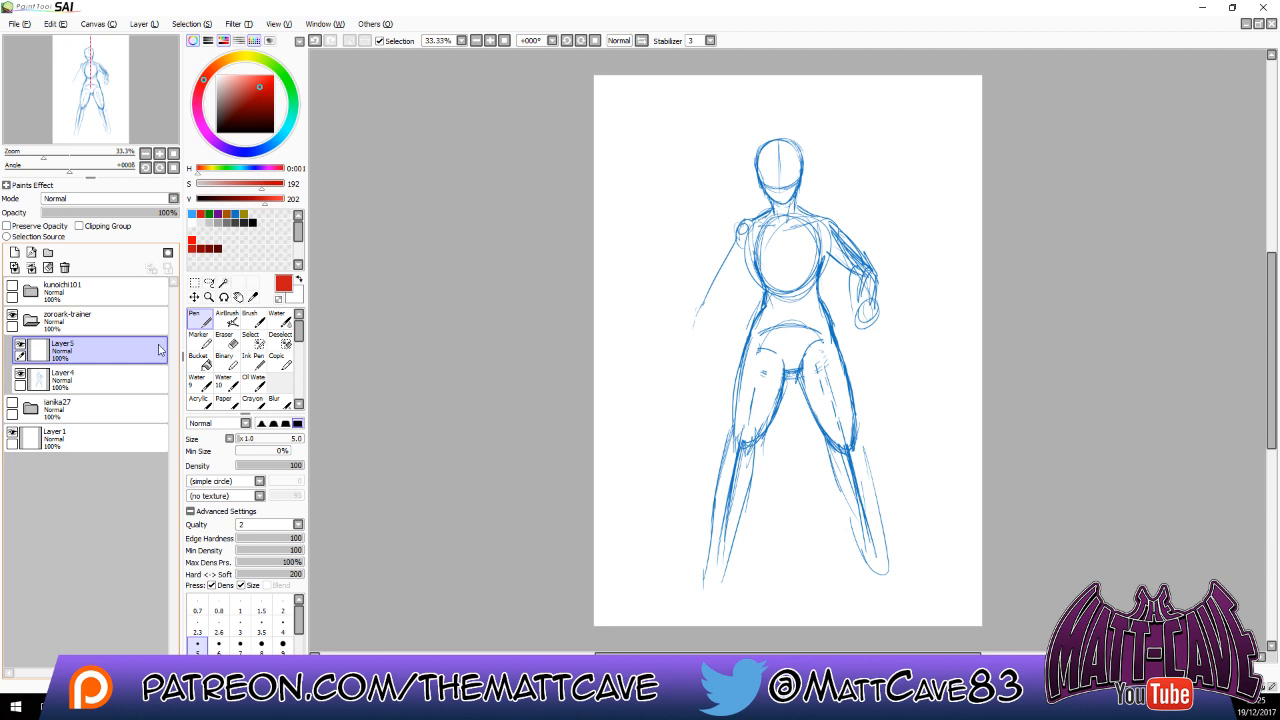
# Set light blue as the drawing colour and green as the secondary colour.
pyautogui.click(212, 214)
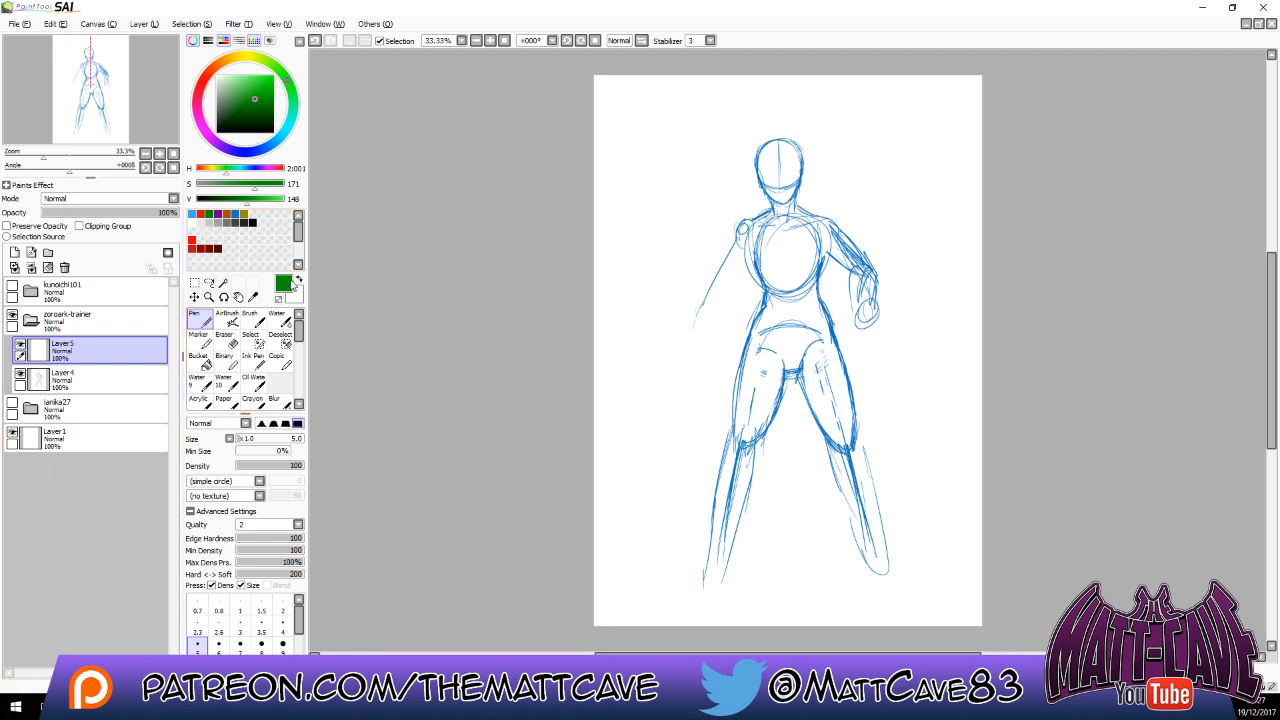
pyautogui.click(298, 279)
pyautogui.click(192, 214)
# Clear the old blue pose sketch from Layer4 and deselect.
pyautogui.click(100, 378)
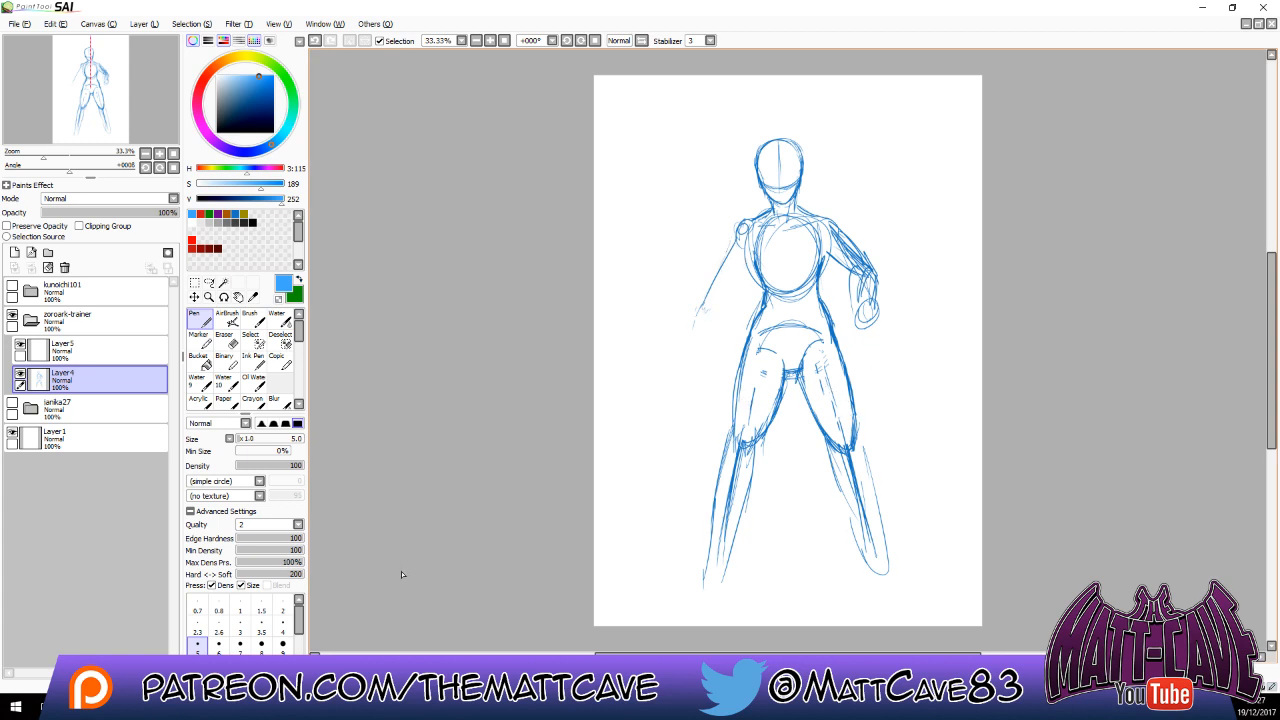
pyautogui.hotkey('ctrl', 'a')
pyautogui.press('Delete')
pyautogui.hotkey('ctrl', 'd')
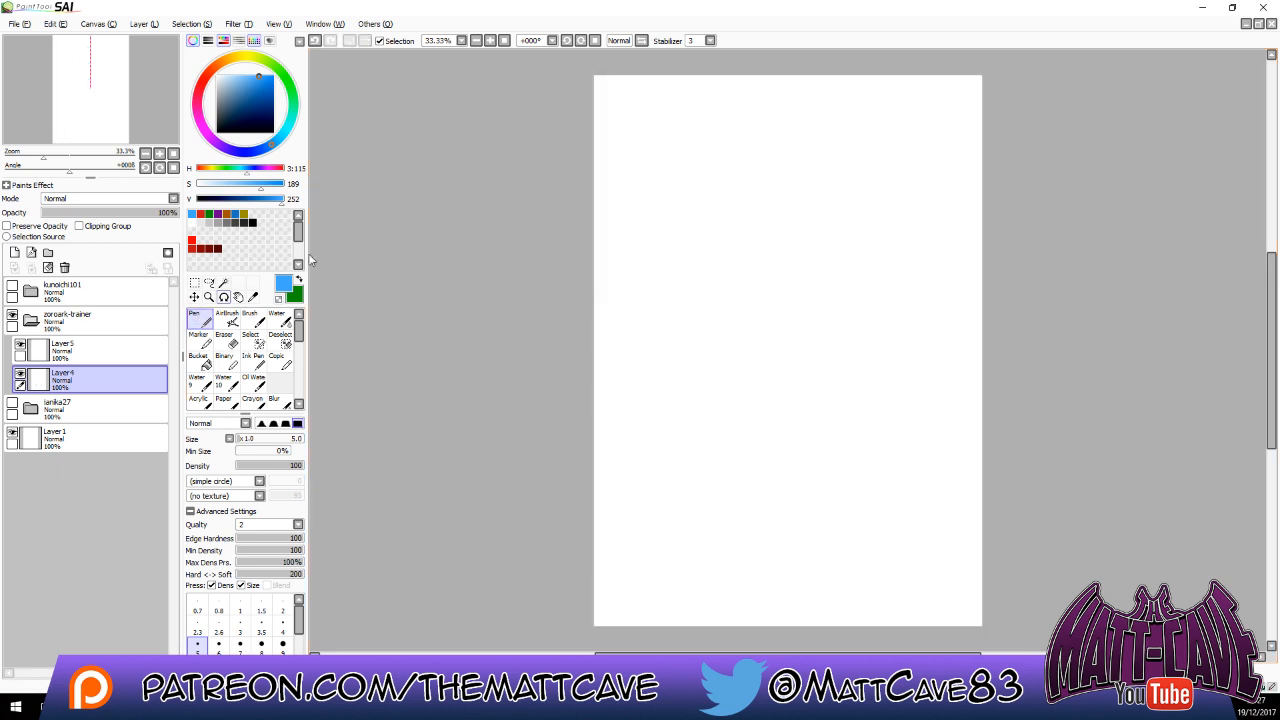
# Rough in a new figure in light blue with a head circle, shoulders, tapered chest and waist on the upper page.
pyautogui.moveTo(766, 234)
pyautogui.mouseDown()
pyautogui.moveTo(794, 263)
pyautogui.moveTo(760, 252)
pyautogui.moveTo(780, 222)
pyautogui.moveTo(757, 283)
pyautogui.moveTo(744, 281)
pyautogui.moveTo(820, 290)
pyautogui.moveTo(745, 281)
pyautogui.moveTo(789, 267)
pyautogui.moveTo(818, 285)
pyautogui.moveTo(816, 270)
pyautogui.moveTo(839, 297)
pyautogui.mouseUp()
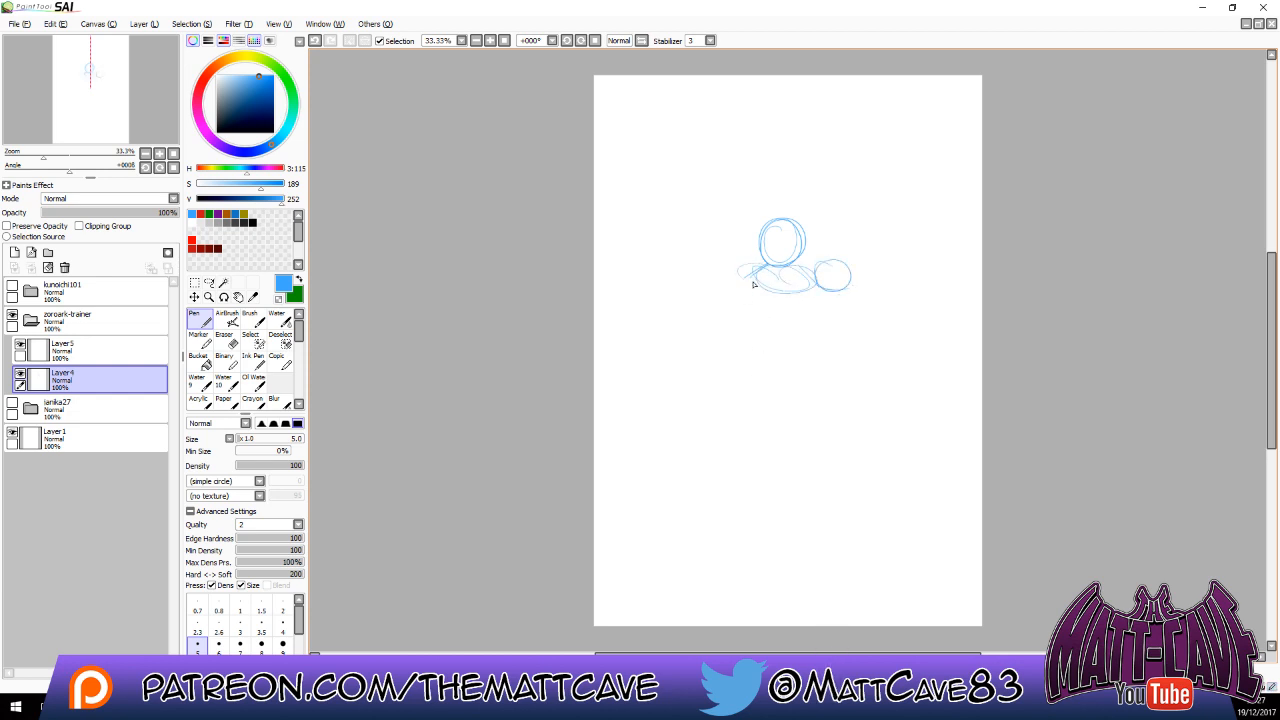
pyautogui.moveTo(751, 294); pyautogui.dragTo(747, 322)
pyautogui.moveTo(759, 284); pyautogui.dragTo(774, 336)
pyautogui.moveTo(820, 294)
pyautogui.mouseDown()
pyautogui.moveTo(773, 366)
pyautogui.moveTo(804, 377)
pyautogui.mouseUp()
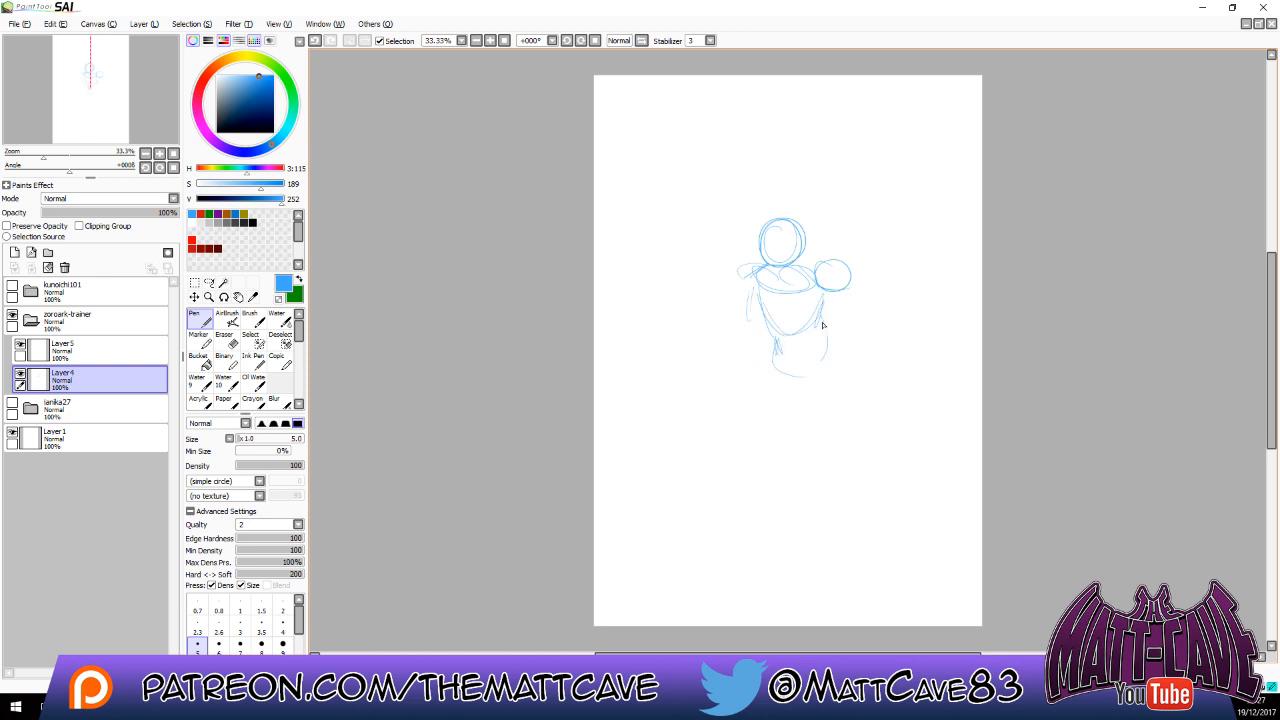
# Sketch the figure's hips and both thighs spread wide apart in a lunging stance, going over the contours again.
pyautogui.moveTo(821, 317)
pyautogui.mouseDown()
pyautogui.moveTo(773, 346)
pyautogui.moveTo(774, 378)
pyautogui.moveTo(758, 368)
pyautogui.moveTo(792, 396)
pyautogui.moveTo(826, 368)
pyautogui.moveTo(822, 380)
pyautogui.moveTo(712, 404)
pyautogui.moveTo(808, 404)
pyautogui.moveTo(880, 444)
pyautogui.mouseUp()
pyautogui.moveTo(838, 362); pyautogui.dragTo(880, 438)
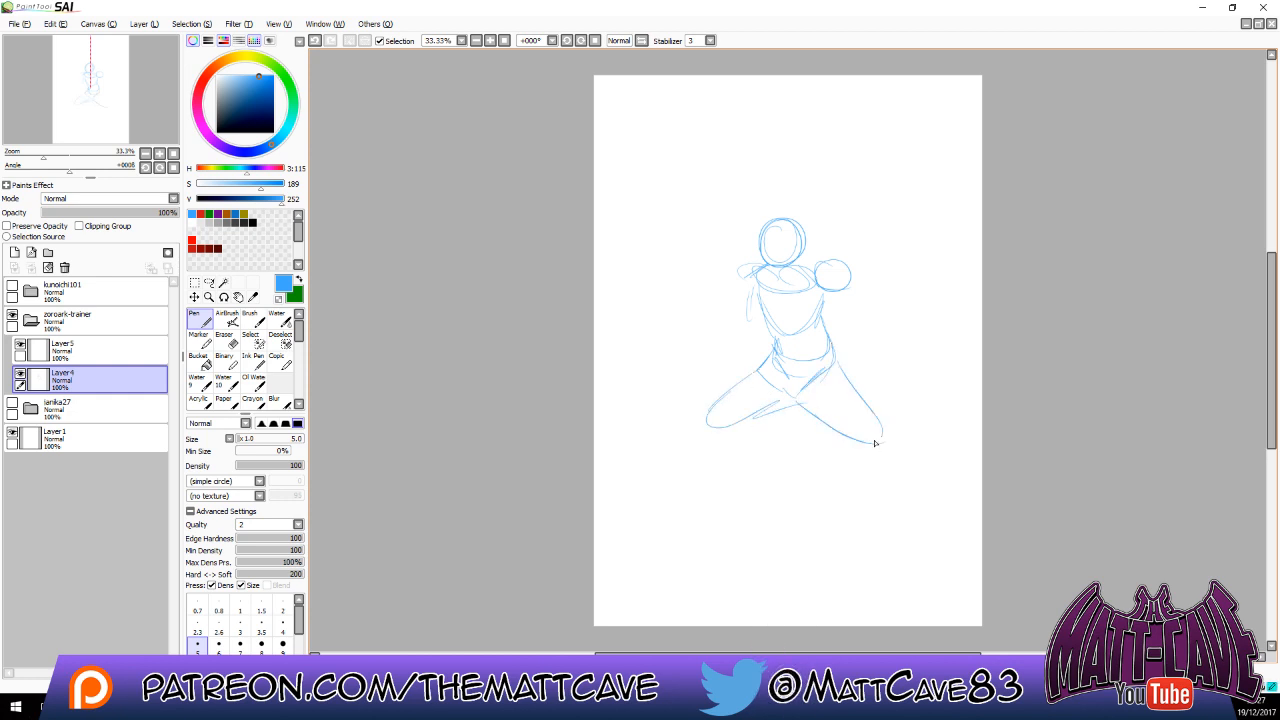
pyautogui.moveTo(812, 408)
pyautogui.mouseDown()
pyautogui.moveTo(845, 435)
pyautogui.moveTo(784, 401)
pyautogui.moveTo(709, 437)
pyautogui.mouseUp()
pyautogui.moveTo(728, 392); pyautogui.dragTo(703, 423)
pyautogui.moveTo(770, 366)
pyautogui.mouseDown()
pyautogui.moveTo(726, 404)
pyautogui.moveTo(804, 392)
pyautogui.moveTo(706, 424)
pyautogui.moveTo(782, 403)
pyautogui.moveTo(746, 418)
pyautogui.moveTo(854, 440)
pyautogui.mouseUp()
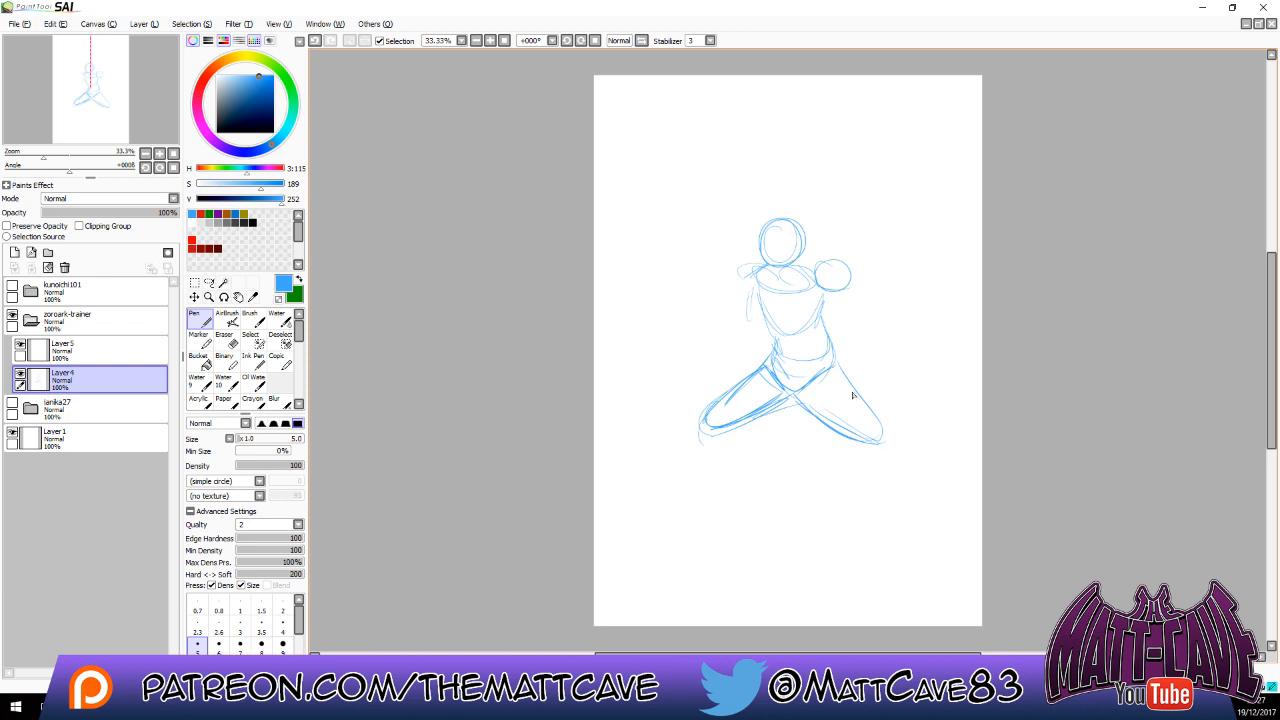
pyautogui.moveTo(834, 366); pyautogui.dragTo(876, 442)
# Add shoulder joint circles on both sides of the chest and firm up the torso's side contours.
pyautogui.moveTo(840, 342)
pyautogui.mouseDown()
pyautogui.moveTo(875, 445)
pyautogui.moveTo(800, 394)
pyautogui.moveTo(853, 446)
pyautogui.moveTo(813, 409)
pyautogui.moveTo(877, 437)
pyautogui.moveTo(796, 394)
pyautogui.moveTo(710, 420)
pyautogui.moveTo(772, 357)
pyautogui.moveTo(758, 270)
pyautogui.moveTo(826, 306)
pyautogui.mouseUp()
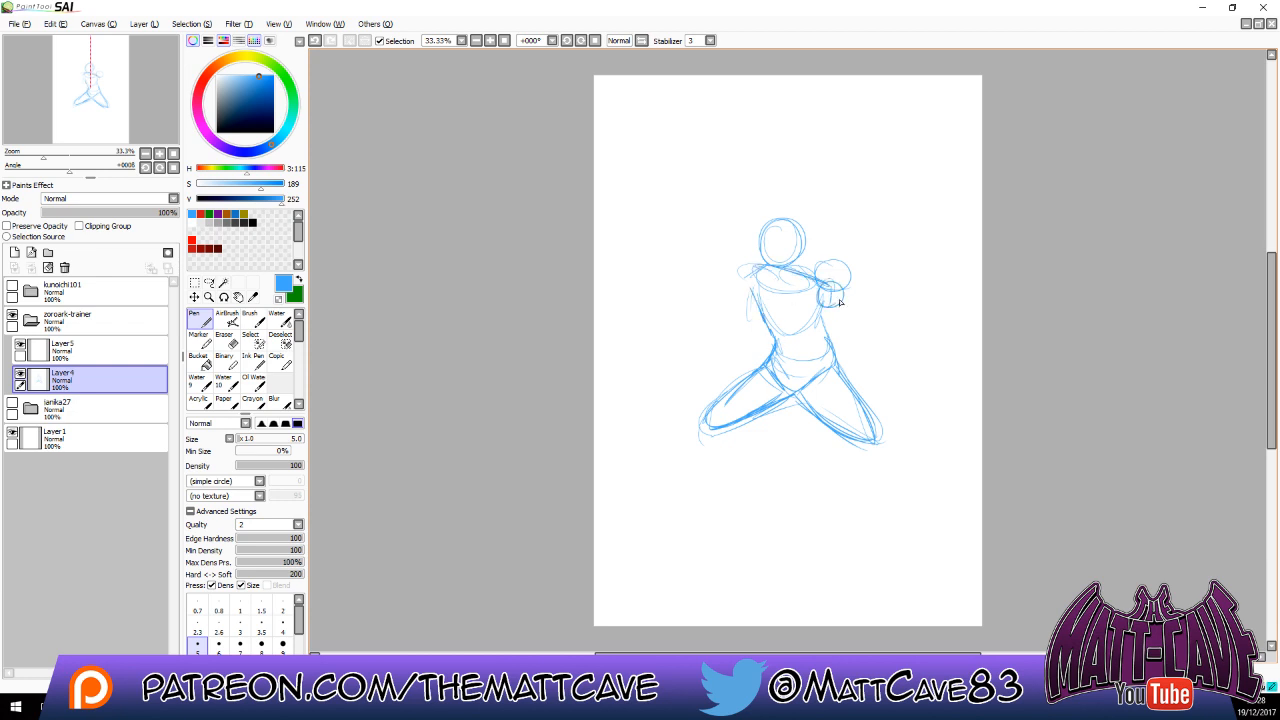
pyautogui.moveTo(752, 266)
pyautogui.mouseDown()
pyautogui.moveTo(740, 288)
pyautogui.moveTo(774, 345)
pyautogui.mouseUp()
pyautogui.moveTo(757, 279); pyautogui.dragTo(742, 292)
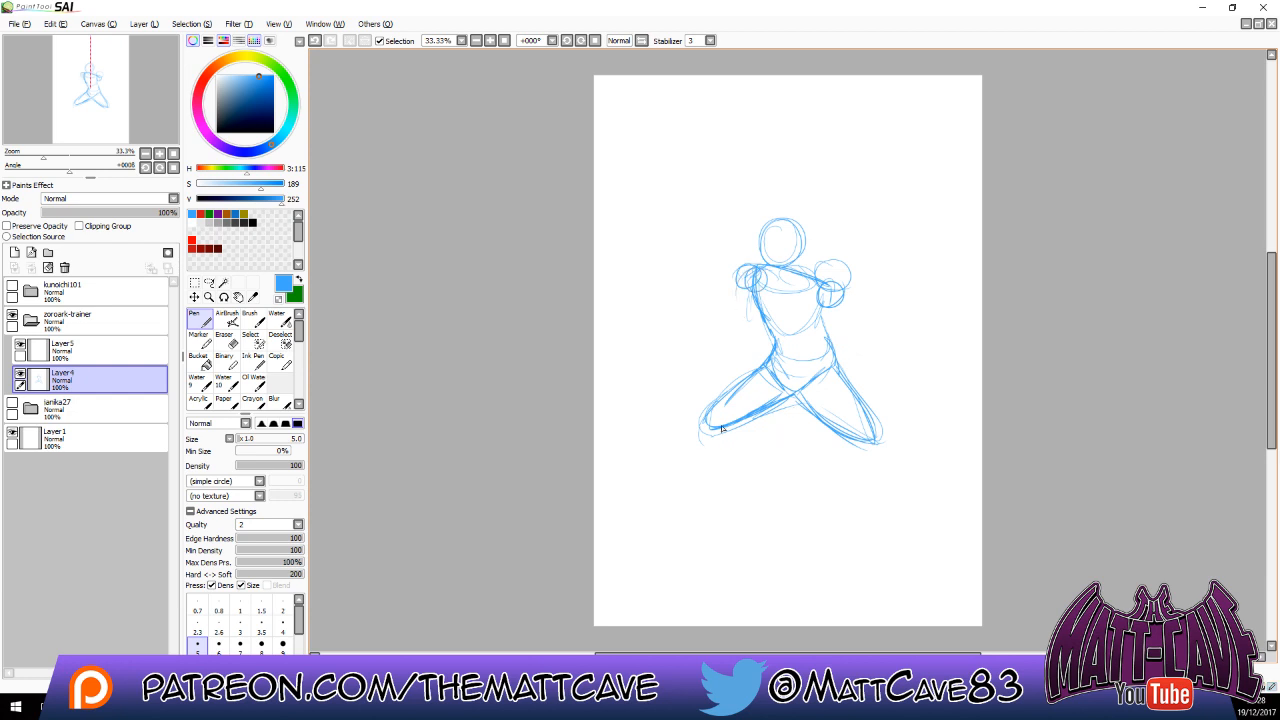
# Sketch both lower legs slanting outward from the knees, each ending in a foot.
pyautogui.moveTo(701, 434); pyautogui.dragTo(642, 502)
pyautogui.moveTo(870, 437)
pyautogui.mouseDown()
pyautogui.moveTo(953, 525)
pyautogui.moveTo(935, 545)
pyautogui.moveTo(950, 546)
pyautogui.moveTo(952, 515)
pyautogui.moveTo(947, 544)
pyautogui.mouseUp()
pyautogui.moveTo(874, 417)
pyautogui.mouseDown()
pyautogui.moveTo(904, 432)
pyautogui.moveTo(958, 515)
pyautogui.mouseUp()
pyautogui.moveTo(868, 443); pyautogui.dragTo(927, 504)
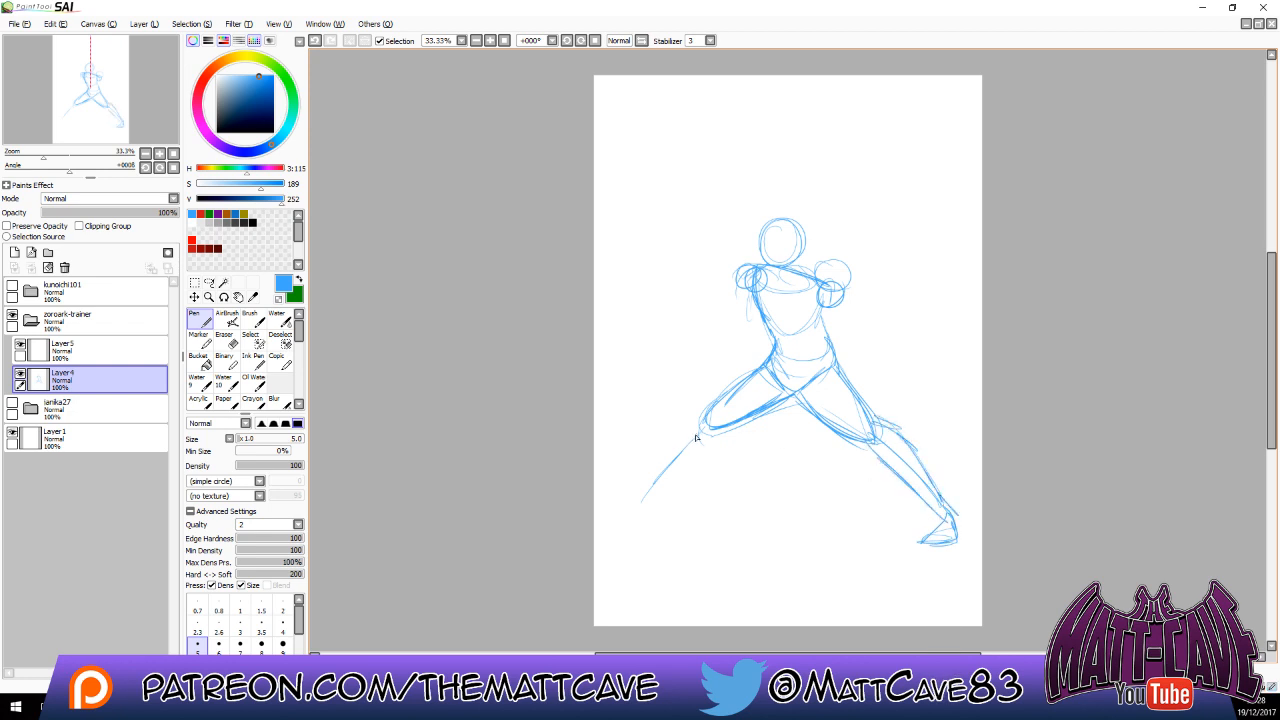
pyautogui.moveTo(701, 438)
pyautogui.mouseDown()
pyautogui.moveTo(650, 499)
pyautogui.moveTo(689, 475)
pyautogui.moveTo(727, 422)
pyautogui.moveTo(653, 493)
pyautogui.moveTo(707, 409)
pyautogui.moveTo(649, 502)
pyautogui.mouseUp()
pyautogui.moveTo(698, 426)
pyautogui.mouseDown()
pyautogui.moveTo(650, 503)
pyautogui.moveTo(677, 496)
pyautogui.moveTo(665, 502)
pyautogui.moveTo(729, 429)
pyautogui.moveTo(660, 501)
pyautogui.moveTo(607, 515)
pyautogui.moveTo(627, 526)
pyautogui.moveTo(665, 509)
pyautogui.moveTo(610, 516)
pyautogui.moveTo(623, 529)
pyautogui.moveTo(670, 510)
pyautogui.mouseUp()
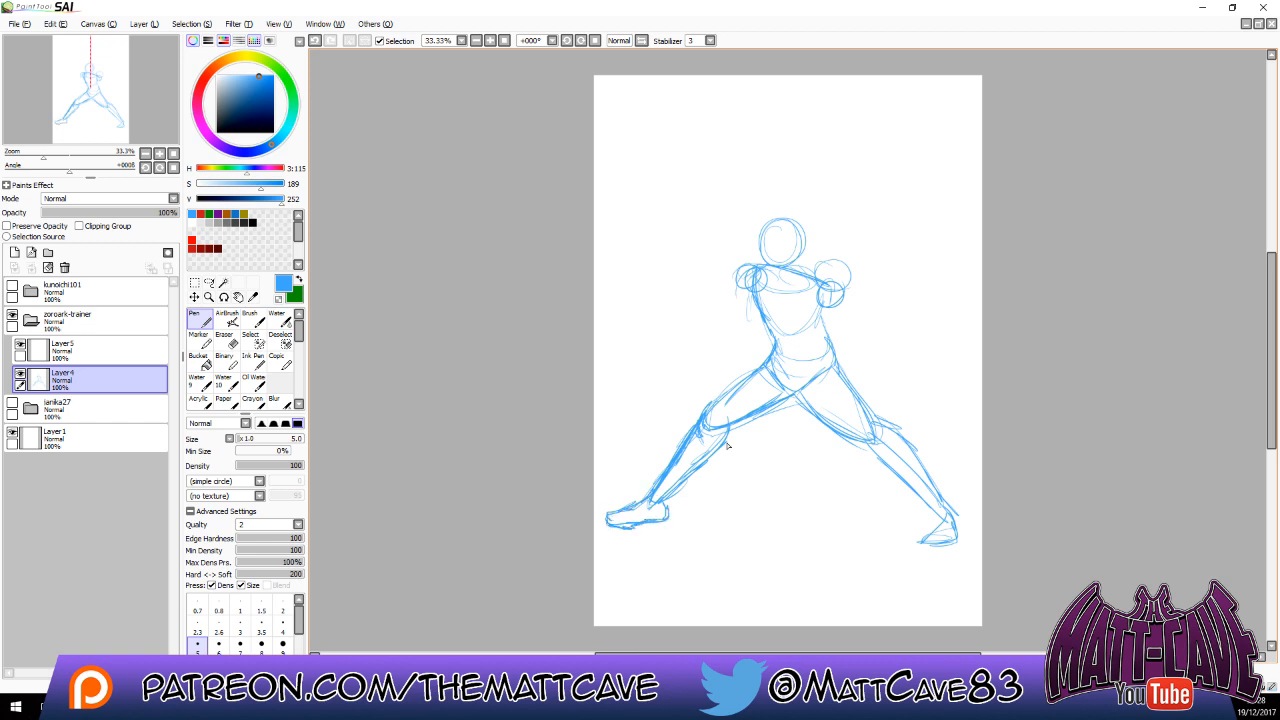
# Reinforce the contours of the thighs, calves and right-hand foot with extra strokes.
pyautogui.moveTo(936, 515)
pyautogui.mouseDown()
pyautogui.moveTo(915, 545)
pyautogui.moveTo(947, 545)
pyautogui.moveTo(956, 522)
pyautogui.moveTo(850, 440)
pyautogui.mouseUp()
pyautogui.moveTo(798, 396)
pyautogui.mouseDown()
pyautogui.moveTo(864, 440)
pyautogui.moveTo(790, 400)
pyautogui.moveTo(862, 436)
pyautogui.moveTo(832, 417)
pyautogui.mouseUp()
pyautogui.click(233, 343)
pyautogui.click(200, 320)
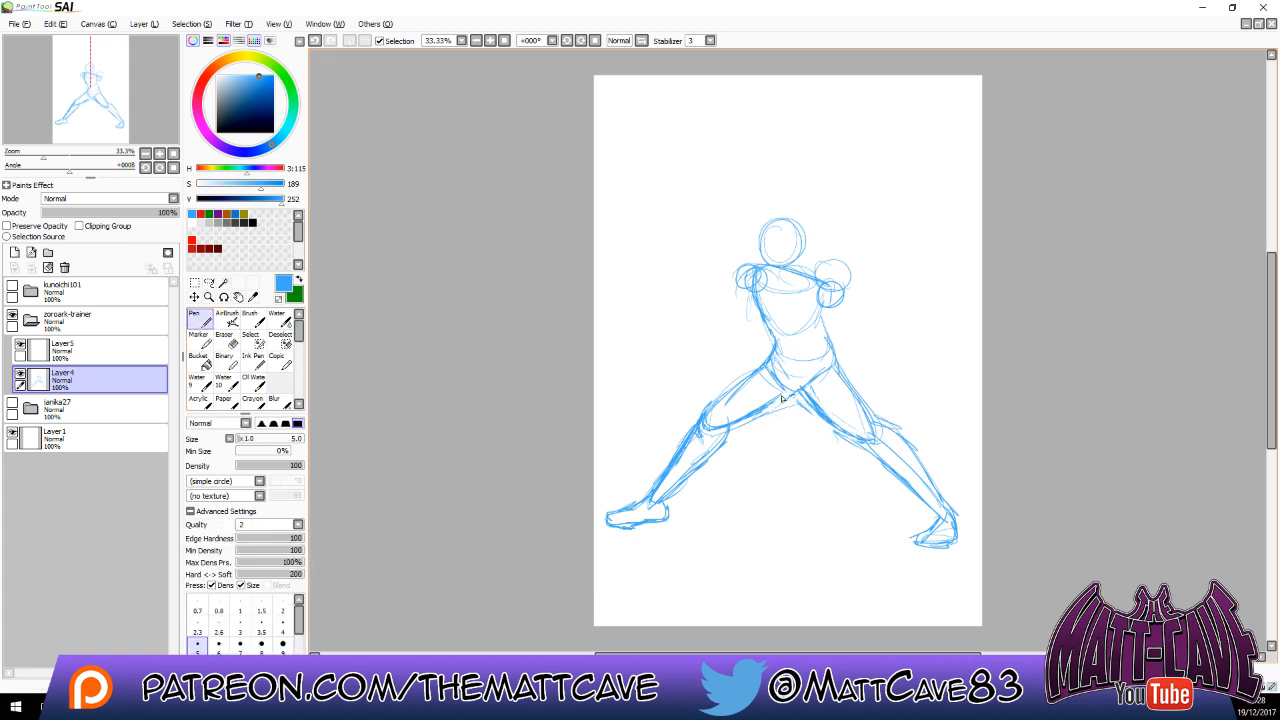
pyautogui.moveTo(782, 400)
pyautogui.mouseDown()
pyautogui.moveTo(718, 432)
pyautogui.moveTo(731, 428)
pyautogui.moveTo(721, 451)
pyautogui.moveTo(667, 522)
pyautogui.mouseUp()
pyautogui.moveTo(888, 428); pyautogui.dragTo(928, 474)
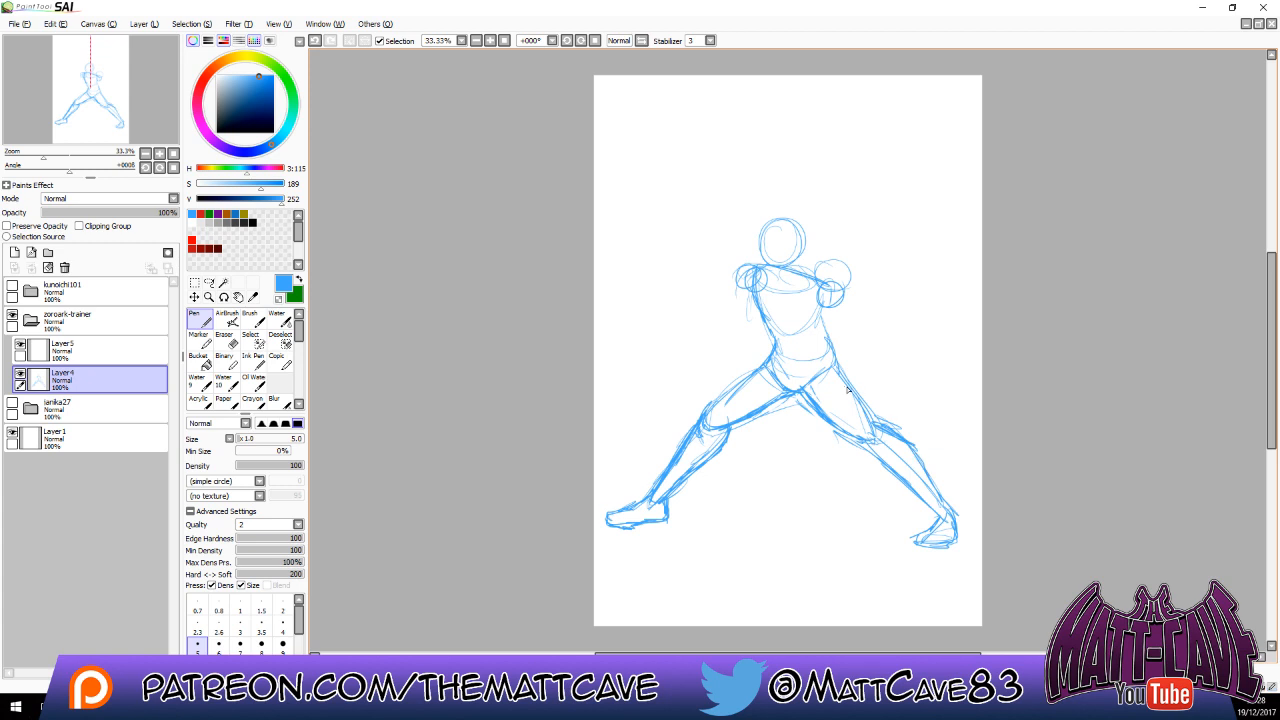
# Sketch the right-hand arm reaching down and outward to a round fist, and begin the opposite arm from its shoulder.
pyautogui.moveTo(854, 395)
pyautogui.mouseDown()
pyautogui.moveTo(820, 304)
pyautogui.moveTo(874, 320)
pyautogui.moveTo(910, 348)
pyautogui.moveTo(912, 372)
pyautogui.mouseUp()
pyautogui.moveTo(874, 320)
pyautogui.mouseDown()
pyautogui.moveTo(910, 348)
pyautogui.moveTo(898, 340)
pyautogui.mouseUp()
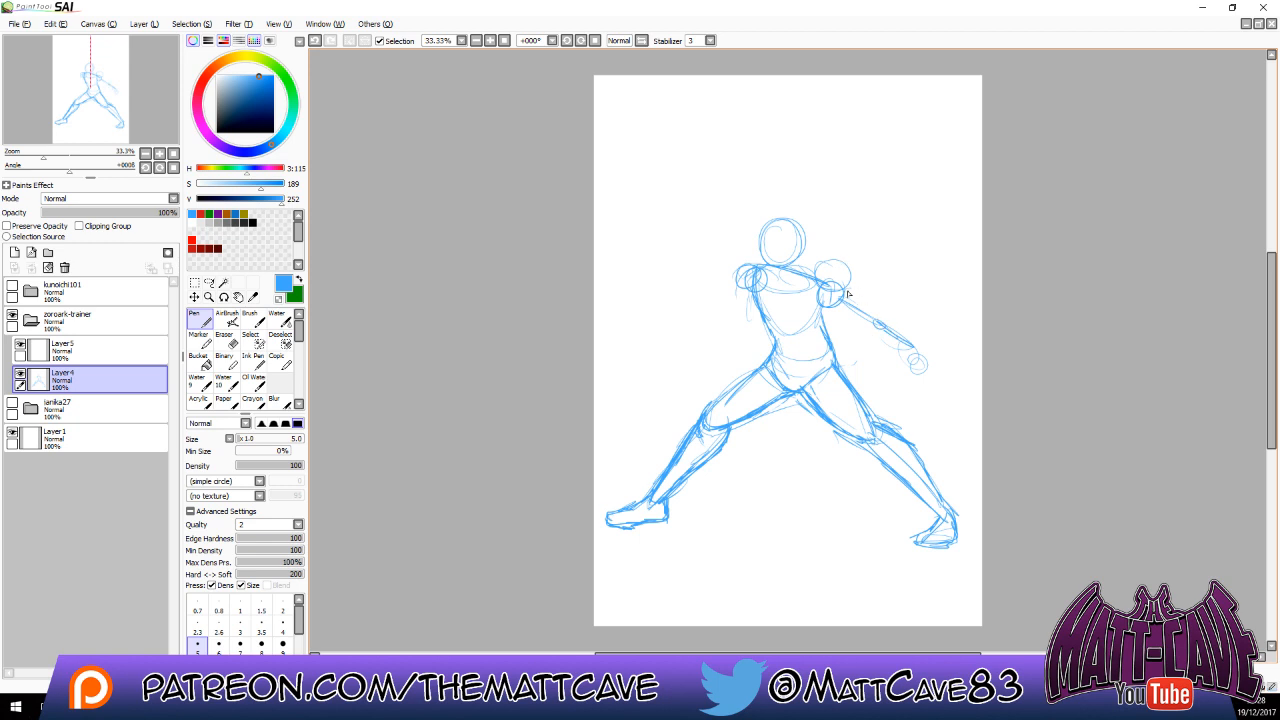
pyautogui.moveTo(846, 292)
pyautogui.mouseDown()
pyautogui.moveTo(873, 319)
pyautogui.moveTo(842, 293)
pyautogui.moveTo(849, 311)
pyautogui.moveTo(831, 311)
pyautogui.moveTo(866, 323)
pyautogui.moveTo(826, 321)
pyautogui.moveTo(822, 338)
pyautogui.moveTo(845, 295)
pyautogui.moveTo(864, 311)
pyautogui.moveTo(833, 284)
pyautogui.moveTo(755, 269)
pyautogui.moveTo(922, 354)
pyautogui.mouseUp()
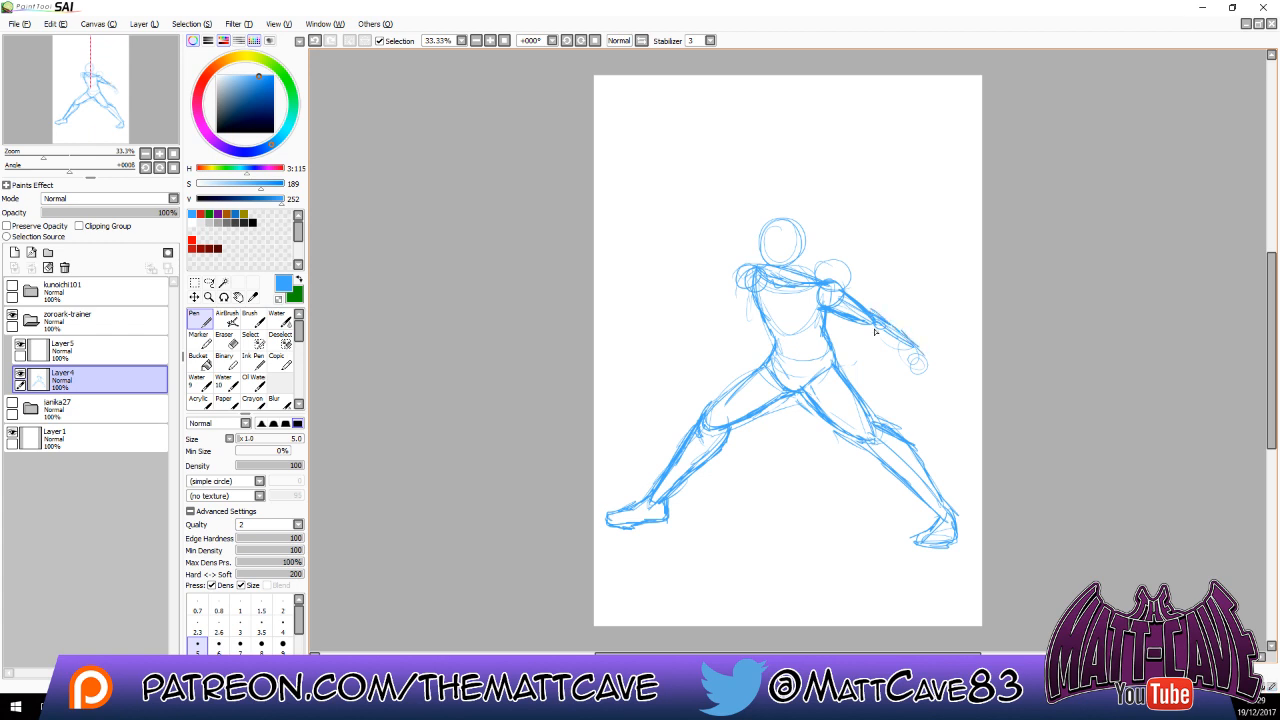
pyautogui.moveTo(860, 318)
pyautogui.mouseDown()
pyautogui.moveTo(879, 342)
pyautogui.moveTo(919, 347)
pyautogui.moveTo(927, 384)
pyautogui.moveTo(922, 354)
pyautogui.mouseUp()
pyautogui.moveTo(754, 280)
pyautogui.mouseDown()
pyautogui.moveTo(708, 328)
pyautogui.moveTo(676, 338)
pyautogui.moveTo(702, 328)
pyautogui.mouseUp()
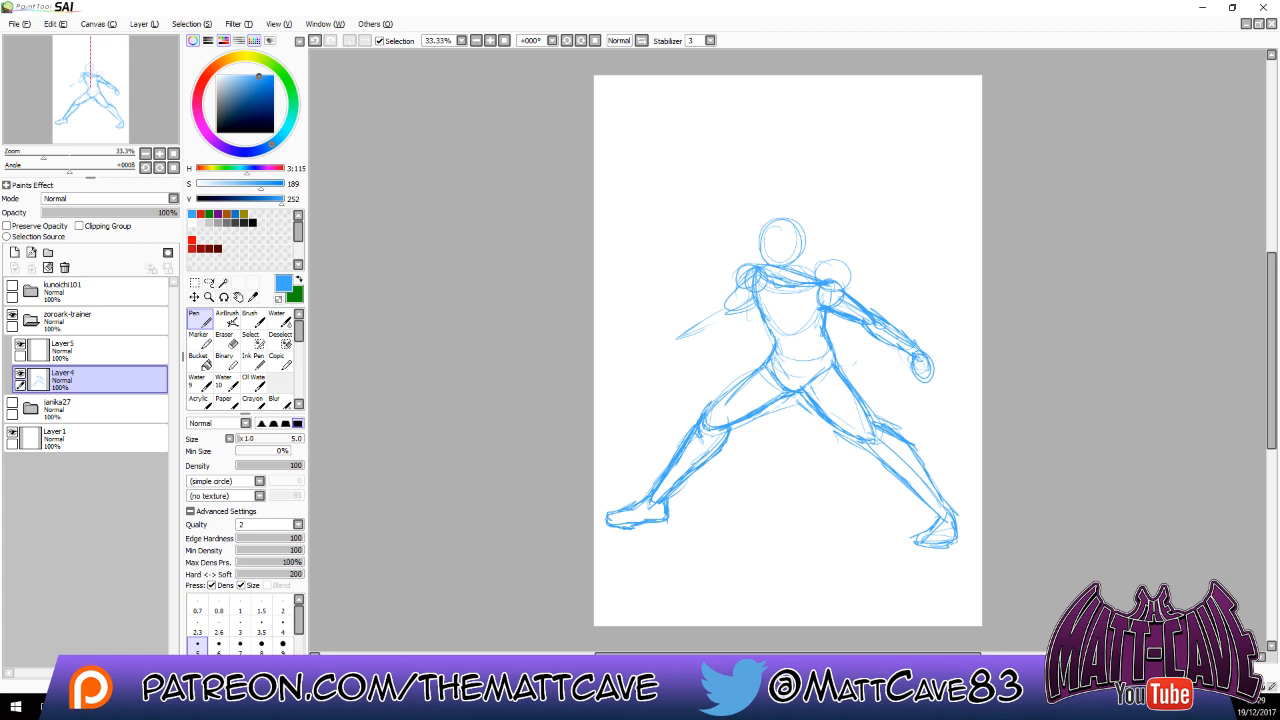
# Lasso both legs below the hips, delete them and deselect.
pyautogui.click(209, 282)
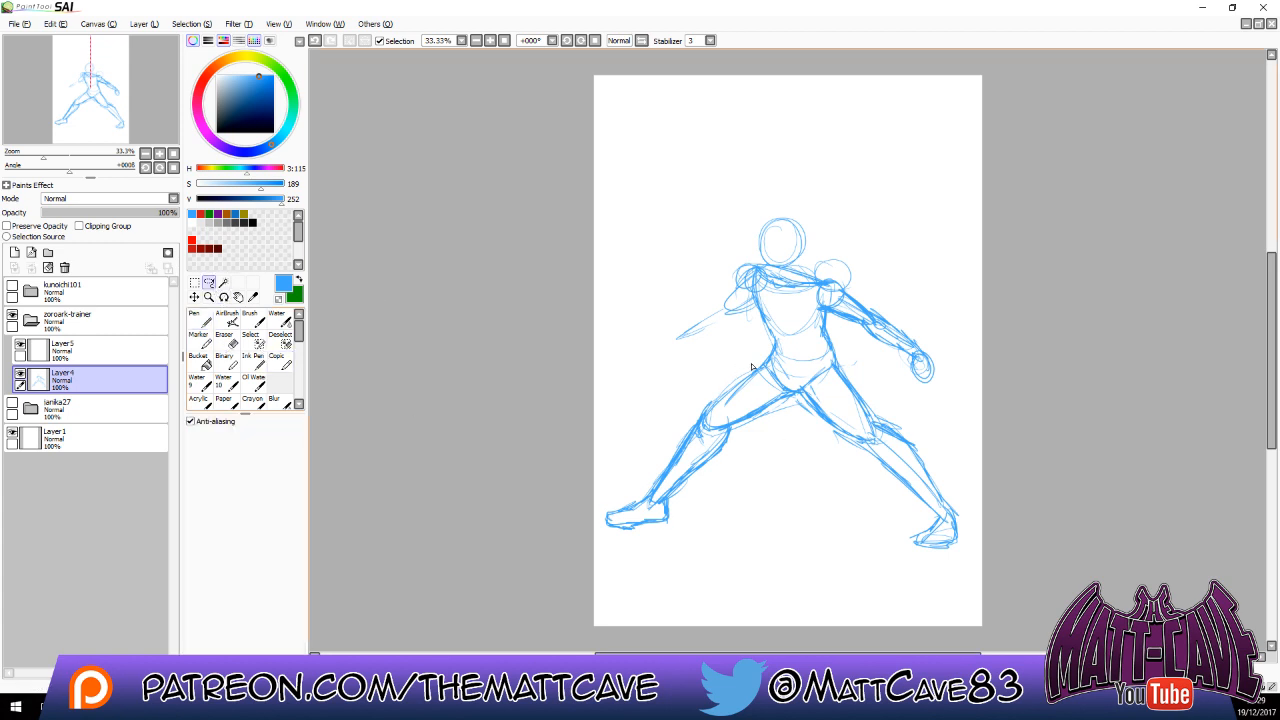
pyautogui.moveTo(752, 367)
pyautogui.mouseDown()
pyautogui.moveTo(584, 584)
pyautogui.moveTo(922, 608)
pyautogui.moveTo(982, 467)
pyautogui.moveTo(876, 362)
pyautogui.moveTo(842, 363)
pyautogui.moveTo(804, 392)
pyautogui.moveTo(762, 362)
pyautogui.mouseUp()
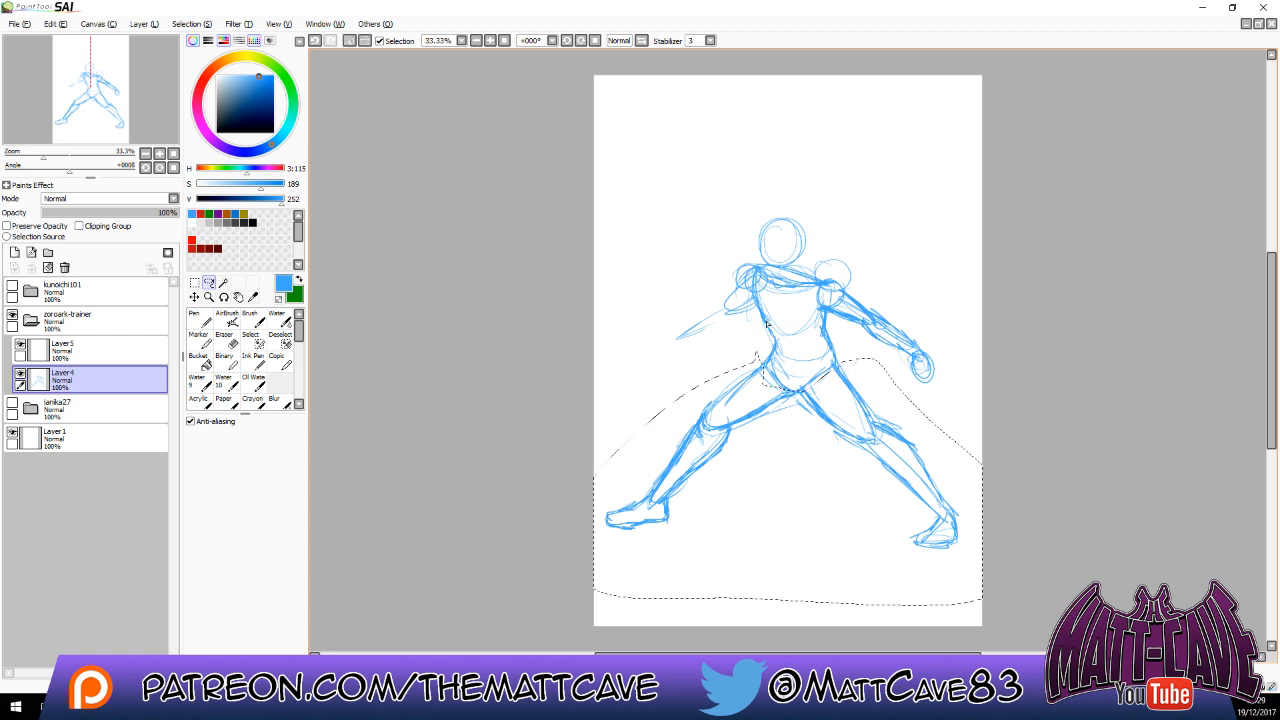
pyautogui.press('Delete')
pyautogui.hotkey('ctrl', 'd')
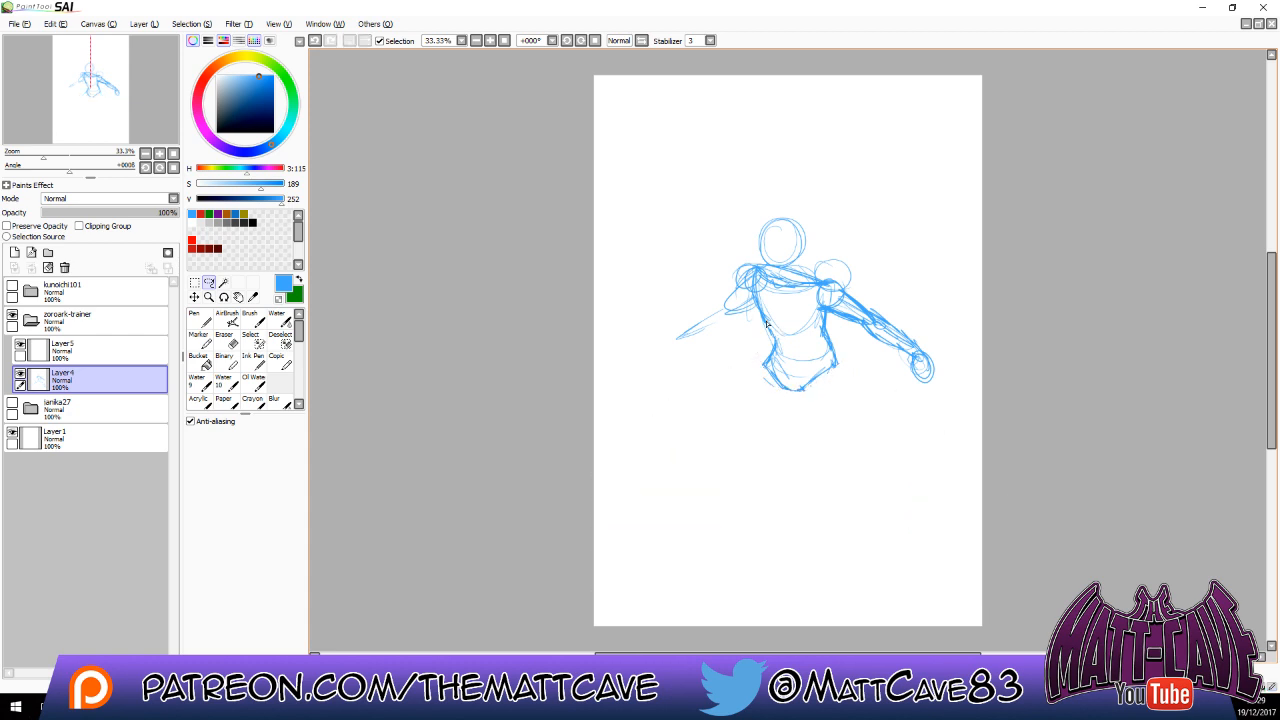
# Sketch both thighs spreading outward from the hips to the knees, with rounded joints where they meet the pelvis.
pyautogui.press('n')
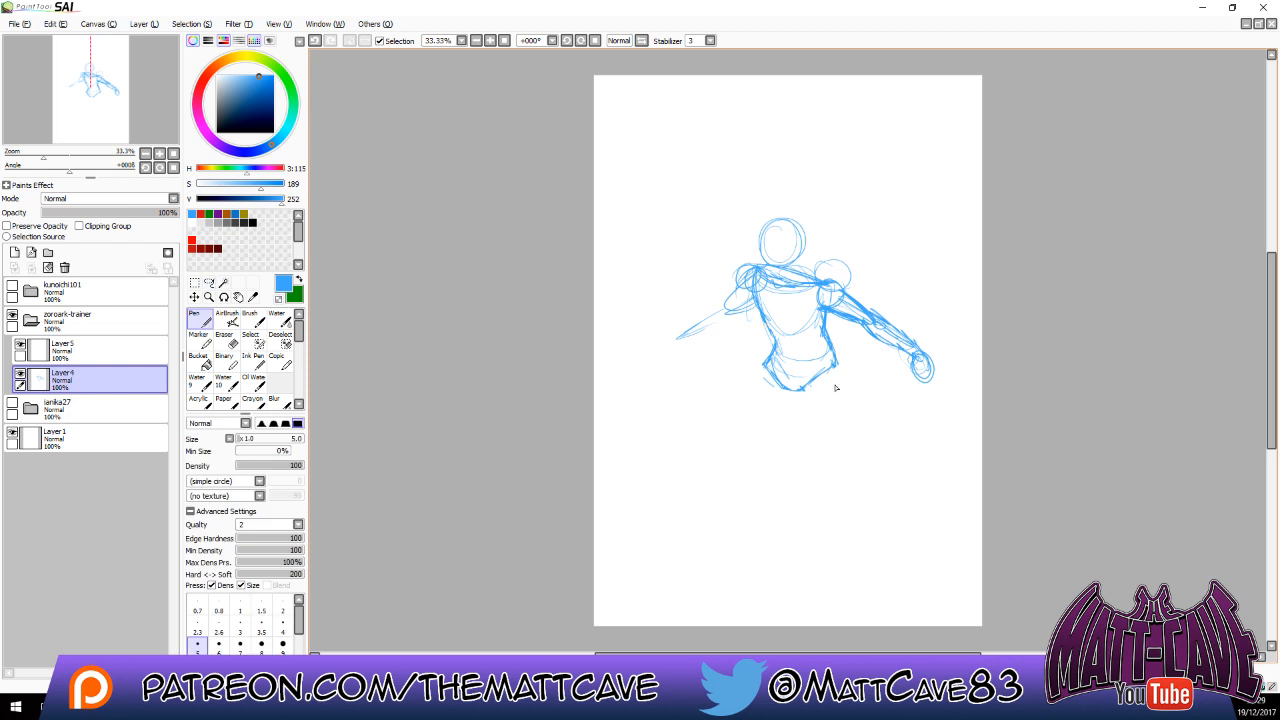
pyautogui.moveTo(812, 384)
pyautogui.mouseDown()
pyautogui.moveTo(862, 468)
pyautogui.moveTo(850, 454)
pyautogui.mouseUp()
pyautogui.moveTo(770, 380); pyautogui.dragTo(733, 471)
pyautogui.moveTo(765, 392); pyautogui.dragTo(737, 460)
pyautogui.moveTo(795, 391)
pyautogui.mouseDown()
pyautogui.moveTo(732, 463)
pyautogui.moveTo(768, 364)
pyautogui.moveTo(731, 460)
pyautogui.moveTo(790, 398)
pyautogui.moveTo(729, 423)
pyautogui.moveTo(755, 374)
pyautogui.moveTo(721, 450)
pyautogui.moveTo(758, 439)
pyautogui.mouseUp()
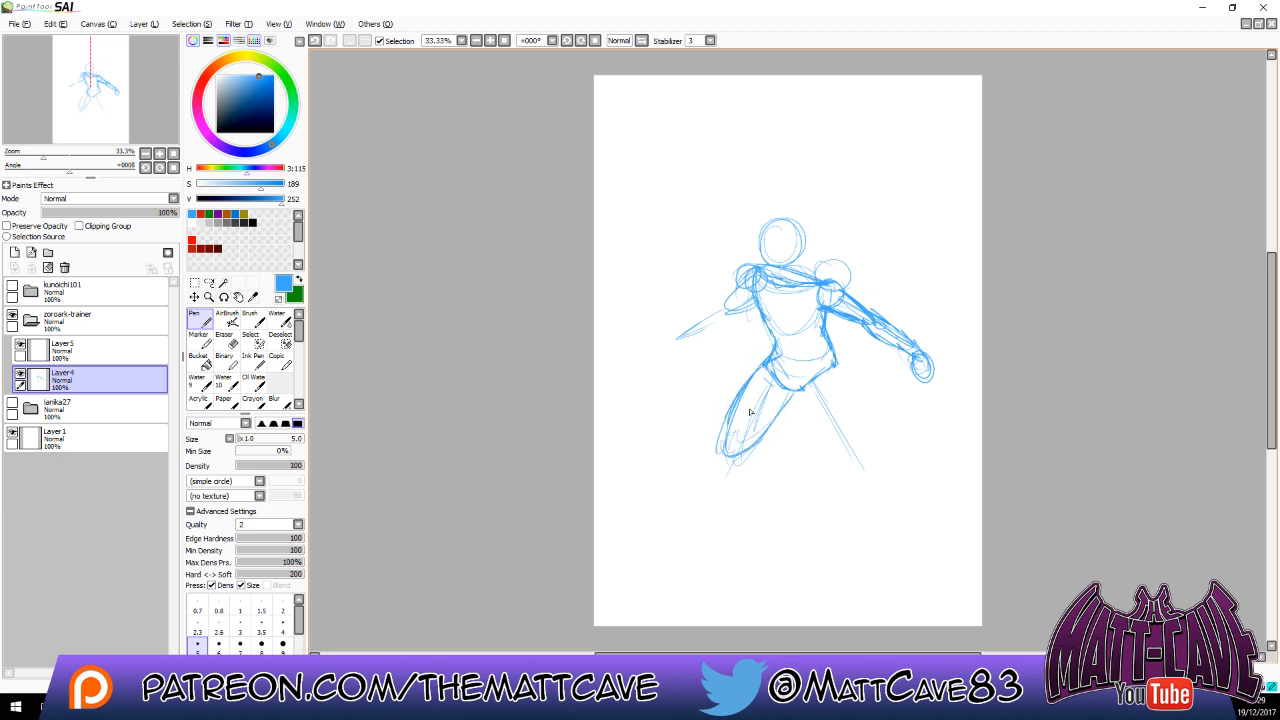
pyautogui.moveTo(806, 387)
pyautogui.mouseDown()
pyautogui.moveTo(832, 362)
pyautogui.moveTo(840, 388)
pyautogui.moveTo(770, 390)
pyautogui.moveTo(802, 378)
pyautogui.moveTo(814, 394)
pyautogui.moveTo(846, 370)
pyautogui.moveTo(850, 452)
pyautogui.moveTo(862, 458)
pyautogui.mouseUp()
pyautogui.moveTo(840, 366); pyautogui.dragTo(866, 448)
pyautogui.moveTo(814, 408); pyautogui.dragTo(850, 452)
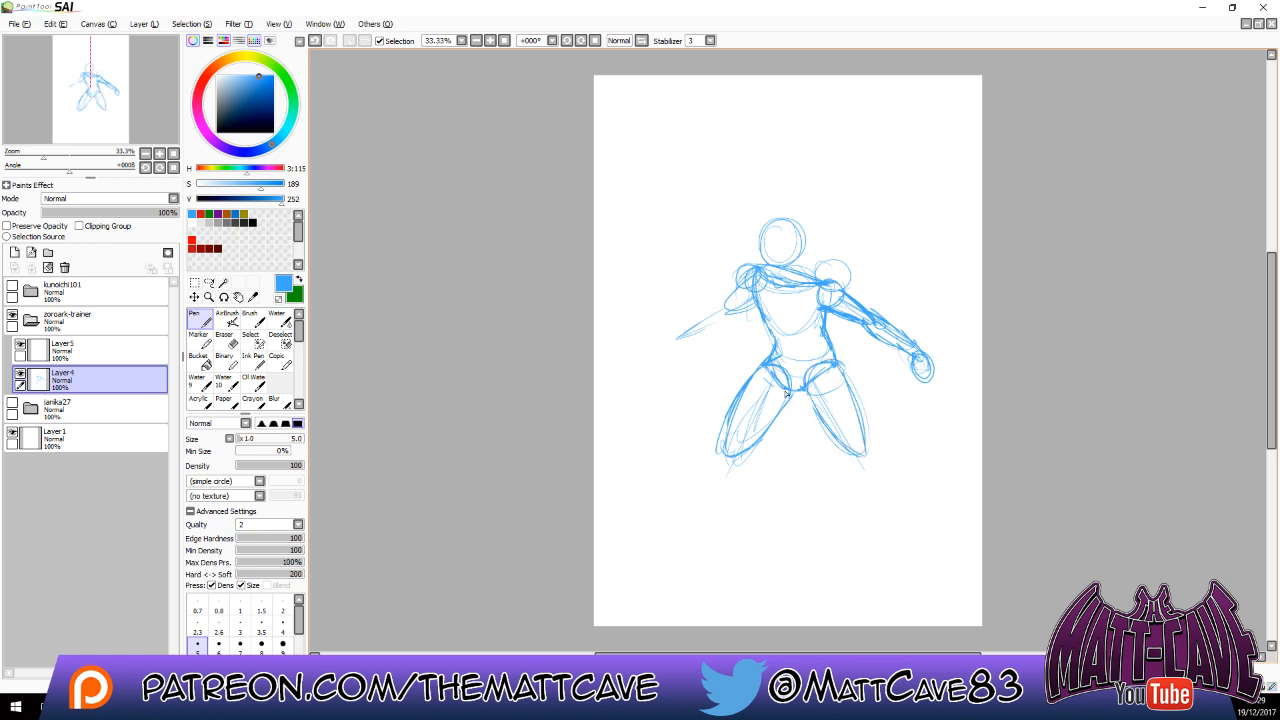
pyautogui.moveTo(796, 388); pyautogui.dragTo(724, 448)
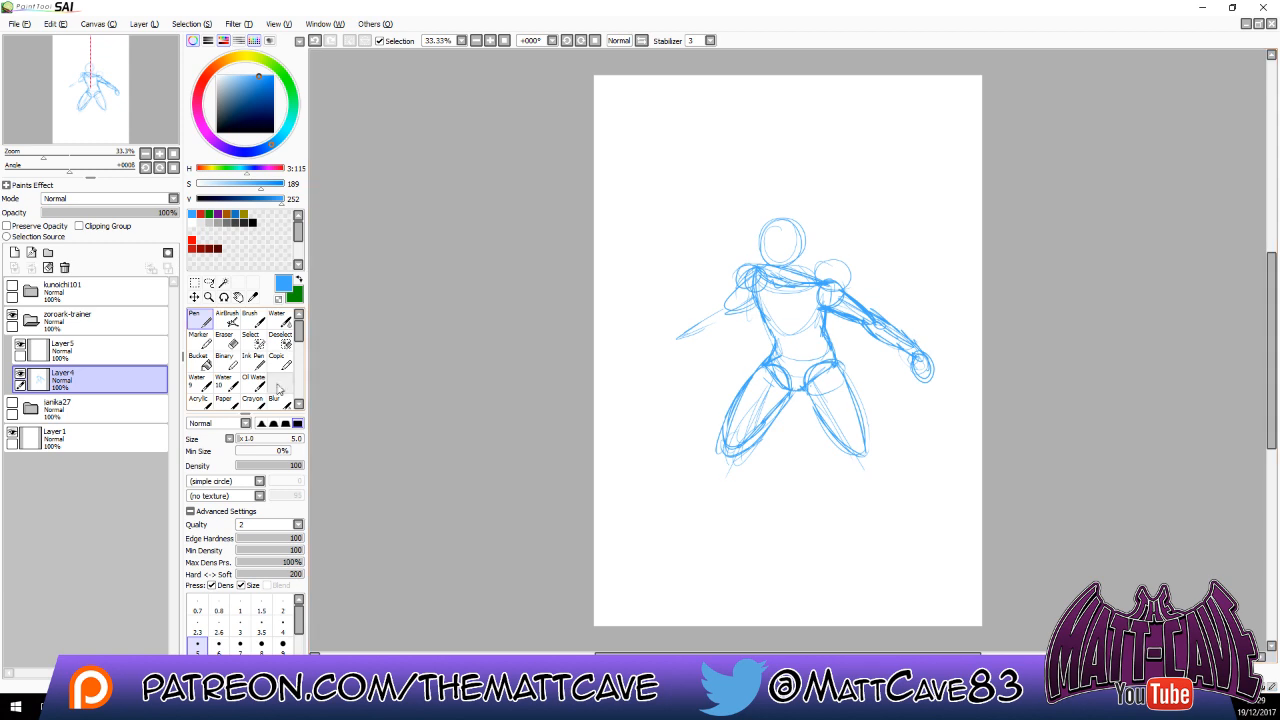
# Erase stray lines along the left-hand thigh and around its knee.
pyautogui.press('e')
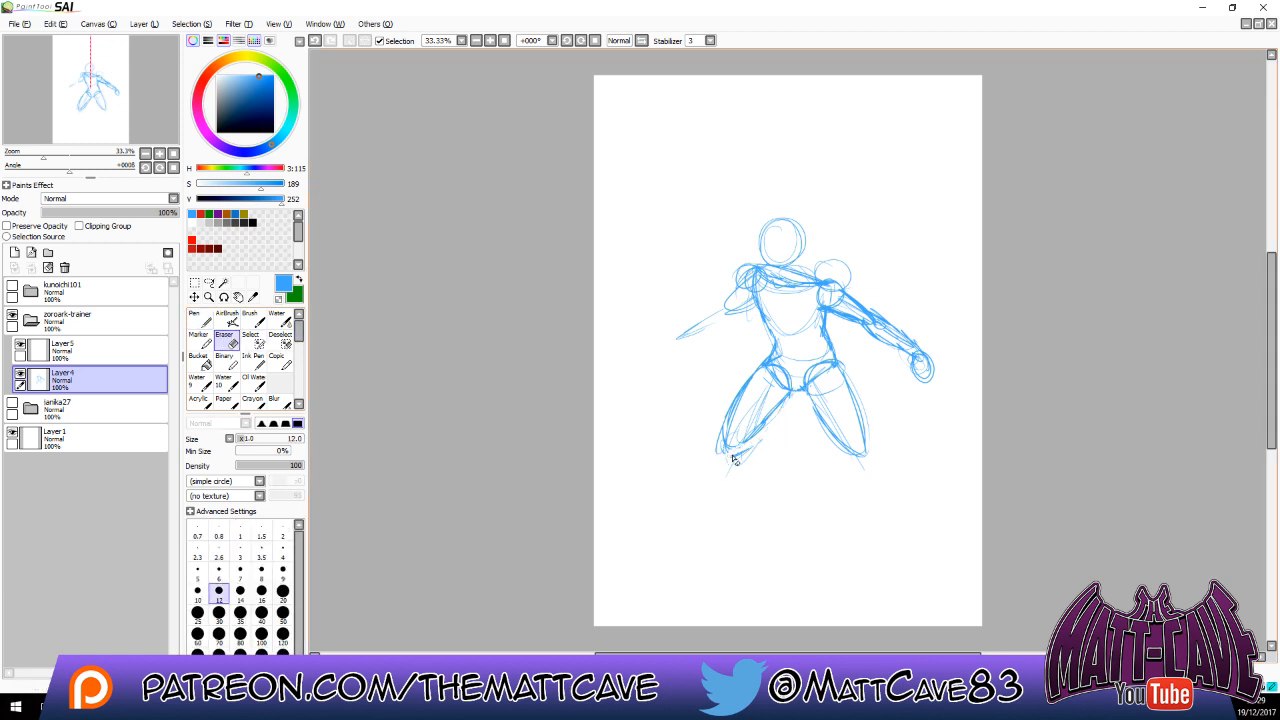
pyautogui.moveTo(755, 414)
pyautogui.mouseDown()
pyautogui.moveTo(768, 393)
pyautogui.moveTo(728, 444)
pyautogui.mouseUp()
pyautogui.moveTo(754, 379); pyautogui.dragTo(728, 444)
# Sketch the right-hand lower leg slanting outward from the knee and ending in a foot.
pyautogui.press('n')
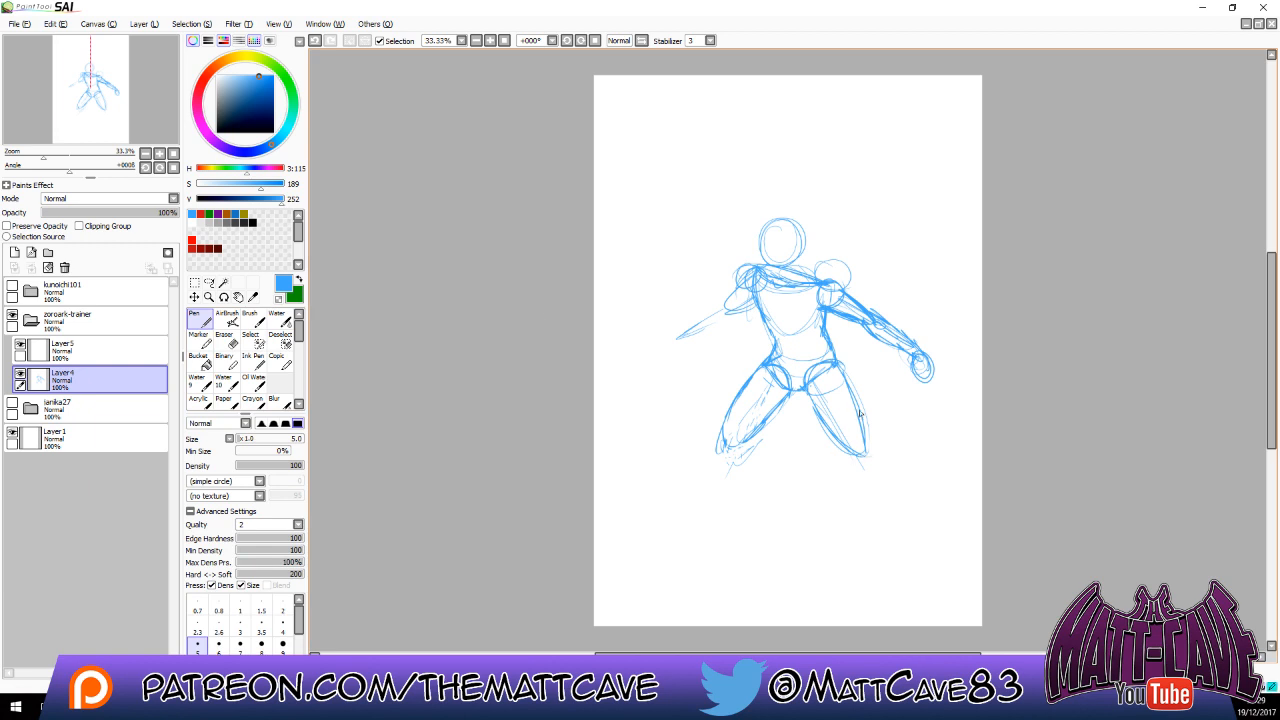
pyautogui.moveTo(867, 447); pyautogui.dragTo(930, 493)
pyautogui.moveTo(862, 440); pyautogui.dragTo(926, 520)
pyautogui.moveTo(896, 476); pyautogui.dragTo(928, 529)
pyautogui.moveTo(853, 462)
pyautogui.mouseDown()
pyautogui.moveTo(908, 515)
pyautogui.moveTo(907, 558)
pyautogui.moveTo(926, 524)
pyautogui.mouseUp()
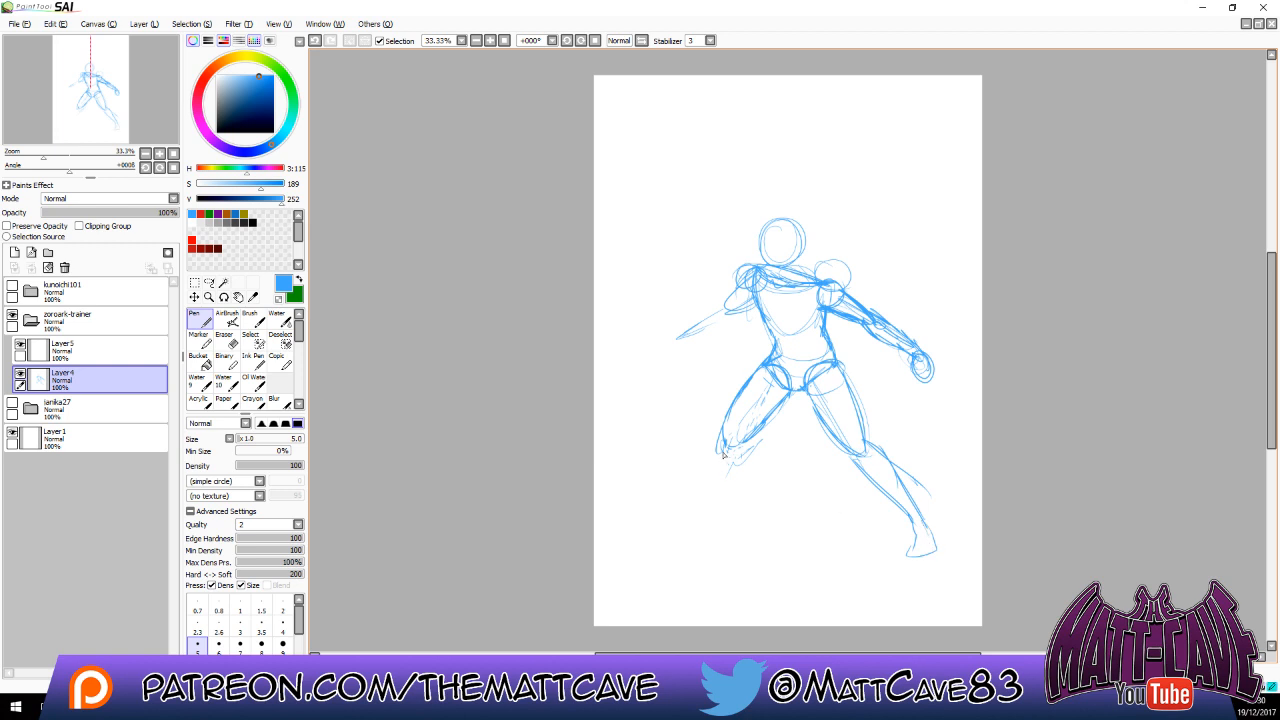
# Start the left-hand shin line and sketch a belt with flared cloth flaps around the hips.
pyautogui.moveTo(729, 450); pyautogui.dragTo(706, 528)
pyautogui.moveTo(712, 386)
pyautogui.mouseDown()
pyautogui.moveTo(785, 439)
pyautogui.moveTo(816, 432)
pyautogui.mouseUp()
pyautogui.moveTo(762, 362)
pyautogui.mouseDown()
pyautogui.moveTo(737, 380)
pyautogui.moveTo(782, 427)
pyautogui.mouseUp()
pyautogui.moveTo(783, 427); pyautogui.dragTo(815, 421)
pyautogui.moveTo(768, 410); pyautogui.dragTo(727, 379)
pyautogui.moveTo(731, 384)
pyautogui.mouseDown()
pyautogui.moveTo(775, 351)
pyautogui.moveTo(827, 357)
pyautogui.moveTo(838, 385)
pyautogui.moveTo(756, 376)
pyautogui.moveTo(754, 387)
pyautogui.moveTo(798, 362)
pyautogui.mouseUp()
pyautogui.moveTo(804, 358); pyautogui.dragTo(861, 388)
pyautogui.moveTo(861, 388); pyautogui.dragTo(824, 373)
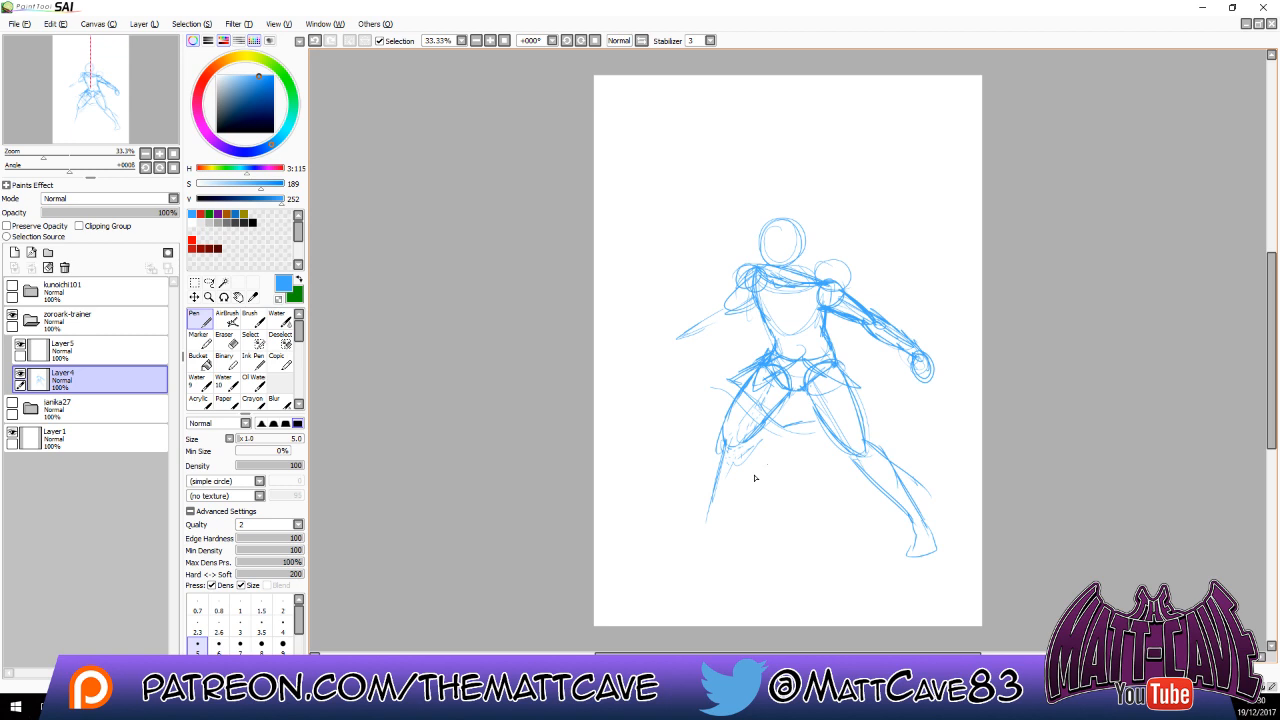
pyautogui.moveTo(772, 365)
pyautogui.mouseDown()
pyautogui.moveTo(832, 367)
pyautogui.moveTo(808, 370)
pyautogui.mouseUp()
# Finish the left-hand leg with its calf and foot, and complete the left-hand forearm with a round fist.
pyautogui.moveTo(788, 390); pyautogui.dragTo(731, 448)
pyautogui.moveTo(768, 366)
pyautogui.mouseDown()
pyautogui.moveTo(728, 434)
pyautogui.moveTo(764, 413)
pyautogui.moveTo(696, 530)
pyautogui.moveTo(746, 442)
pyautogui.mouseUp()
pyautogui.moveTo(696, 335)
pyautogui.mouseDown()
pyautogui.moveTo(728, 306)
pyautogui.moveTo(676, 345)
pyautogui.mouseUp()
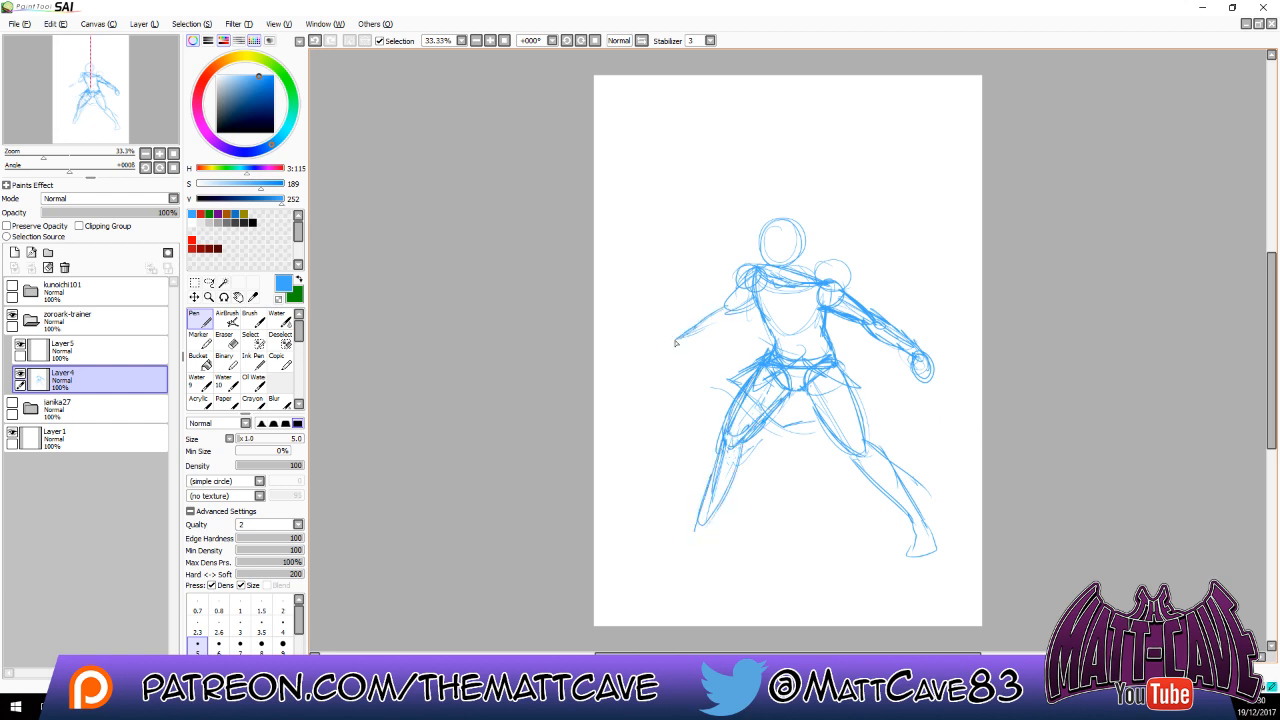
pyautogui.moveTo(738, 316); pyautogui.dragTo(668, 348)
pyautogui.moveTo(696, 522)
pyautogui.mouseDown()
pyautogui.moveTo(662, 549)
pyautogui.moveTo(708, 528)
pyautogui.moveTo(712, 542)
pyautogui.moveTo(666, 558)
pyautogui.moveTo(694, 556)
pyautogui.moveTo(714, 530)
pyautogui.mouseUp()
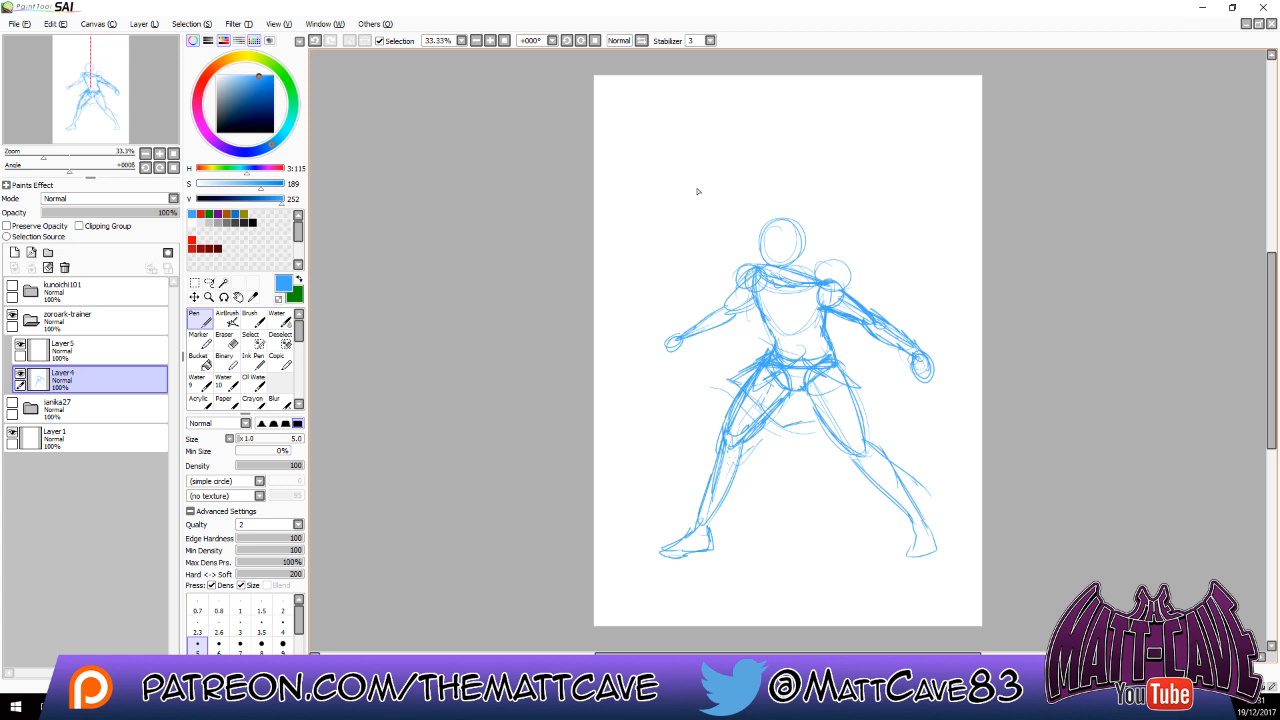
# Reinforce the head outline and draw slanted centre lines from above the head through the torso to between the legs.
pyautogui.moveTo(760, 245)
pyautogui.mouseDown()
pyautogui.moveTo(792, 222)
pyautogui.moveTo(756, 250)
pyautogui.moveTo(776, 262)
pyautogui.moveTo(800, 231)
pyautogui.moveTo(760, 270)
pyautogui.moveTo(790, 274)
pyautogui.moveTo(797, 358)
pyautogui.mouseUp()
pyautogui.moveTo(749, 128); pyautogui.dragTo(796, 360)
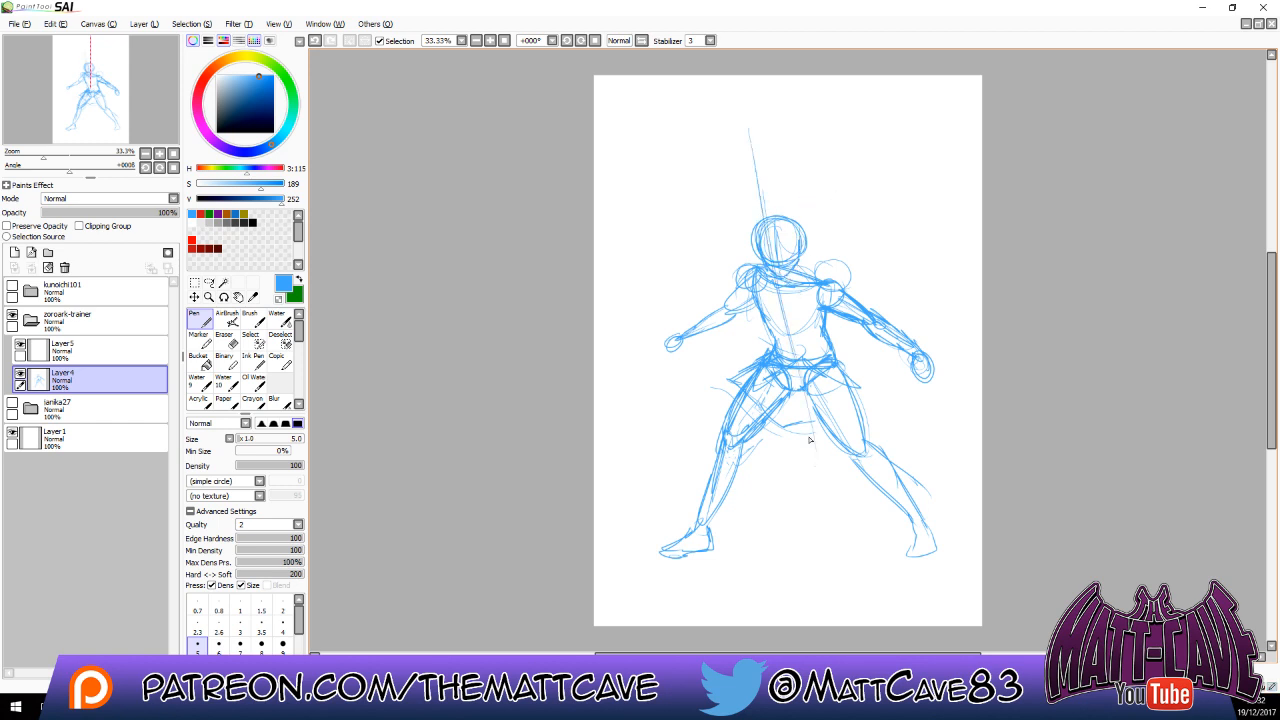
pyautogui.moveTo(787, 277); pyautogui.dragTo(824, 498)
pyautogui.moveTo(763, 175); pyautogui.dragTo(787, 365)
pyautogui.moveTo(783, 281); pyautogui.dragTo(815, 480)
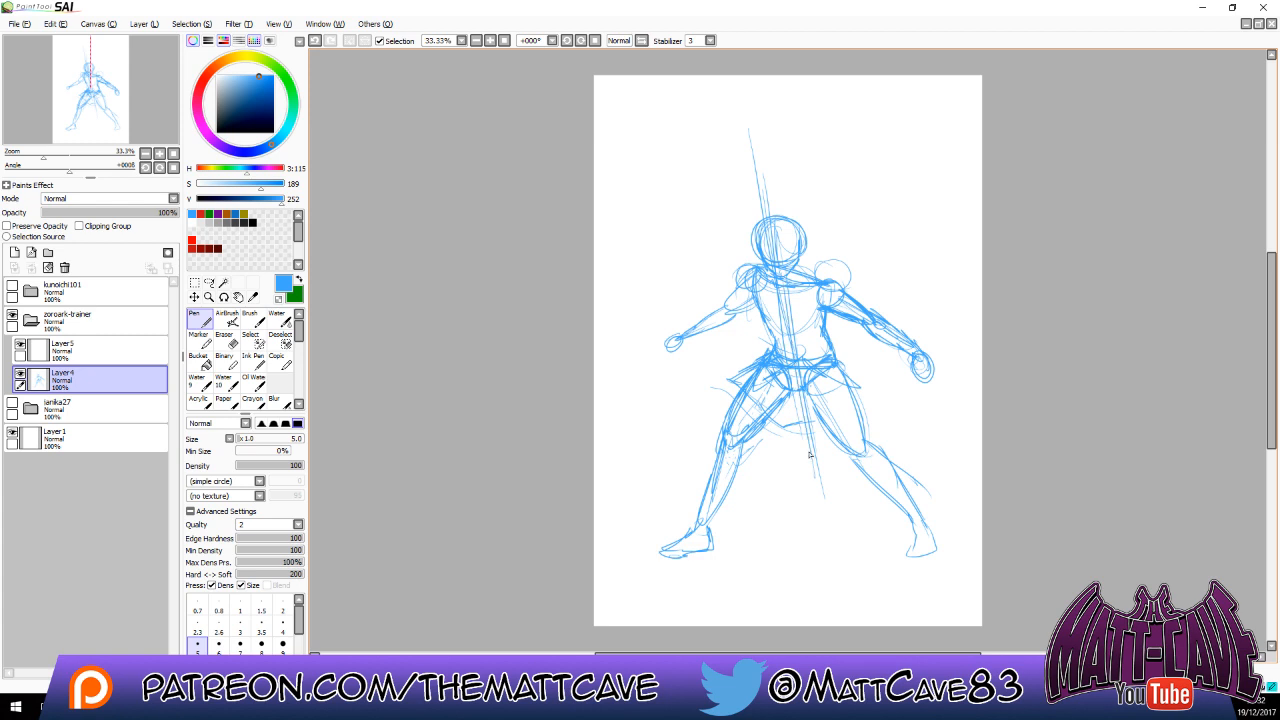
# Extend the centre line above the head and down to foot level, and outline a zigzag shape around the figure's right-hand side.
pyautogui.moveTo(792, 368); pyautogui.dragTo(819, 518)
pyautogui.moveTo(829, 567); pyautogui.dragTo(812, 473)
pyautogui.moveTo(743, 103); pyautogui.dragTo(762, 224)
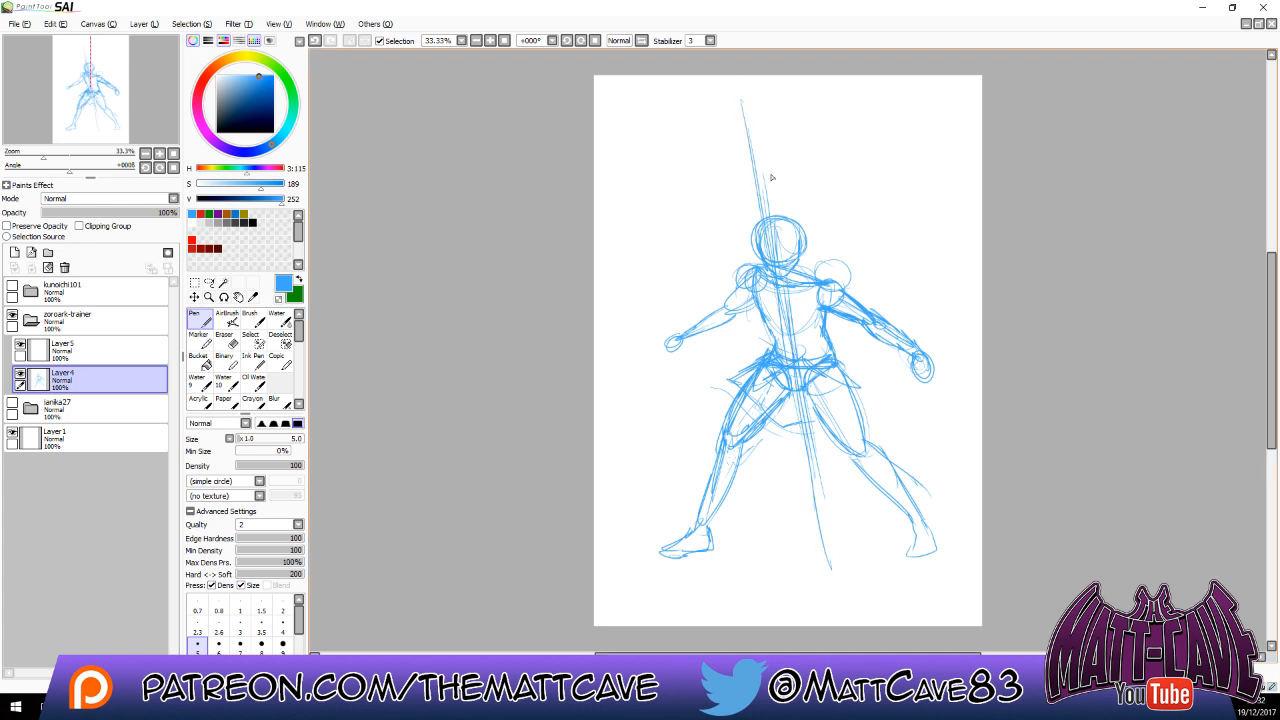
pyautogui.moveTo(764, 101)
pyautogui.mouseDown()
pyautogui.moveTo(745, 146)
pyautogui.moveTo(787, 153)
pyautogui.moveTo(873, 136)
pyautogui.moveTo(919, 180)
pyautogui.moveTo(953, 325)
pyautogui.moveTo(900, 390)
pyautogui.moveTo(927, 435)
pyautogui.moveTo(893, 595)
pyautogui.moveTo(825, 522)
pyautogui.mouseUp()
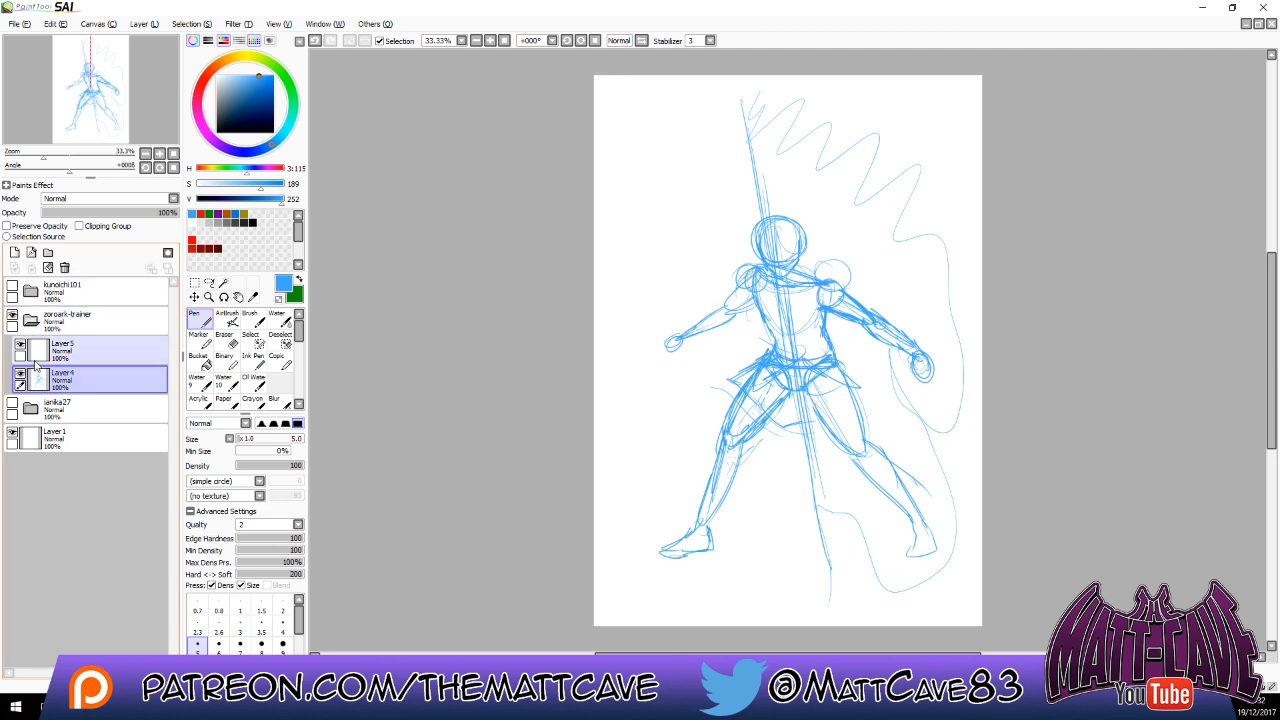
# Fade the blue sketch layer to 48% opacity and set up a new layer above it for drawing in green.
pyautogui.click(106, 212)
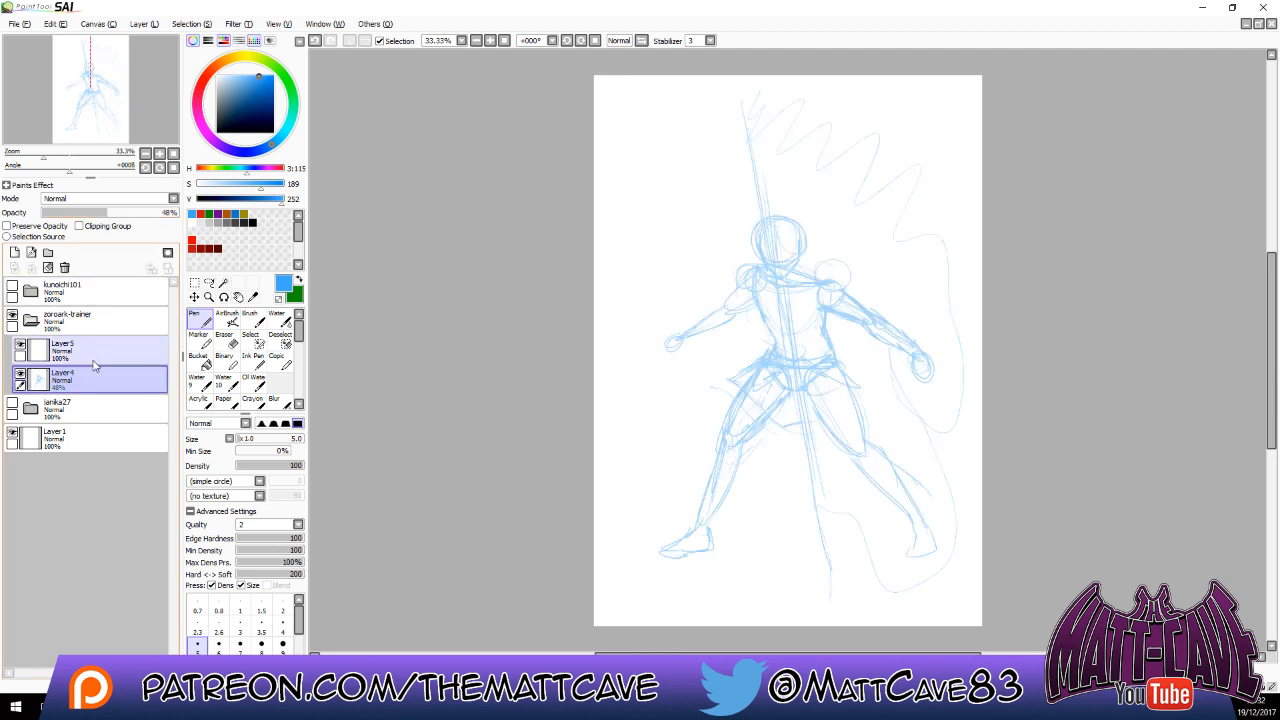
pyautogui.click(15, 253)
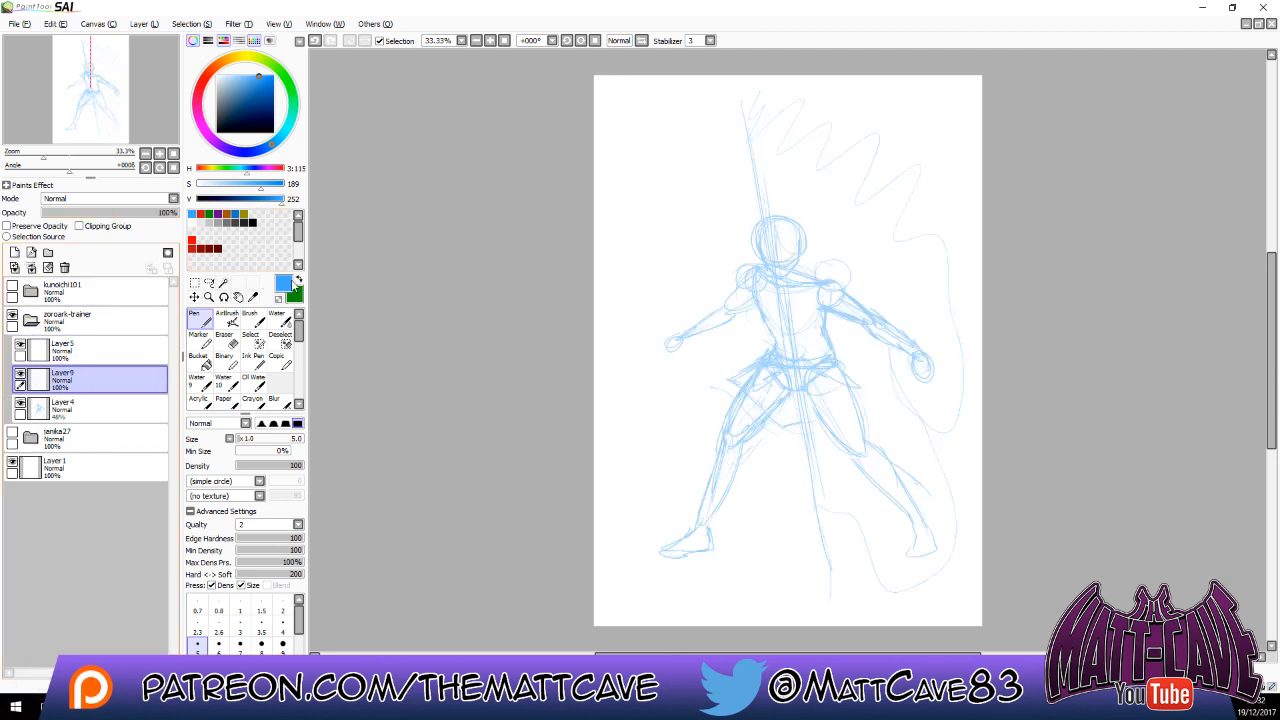
pyautogui.click(299, 280)
# Draw a row of near-vertical green strokes over the left-hand half of the head, redoing the misplaced ones.
pyautogui.click(490, 40)
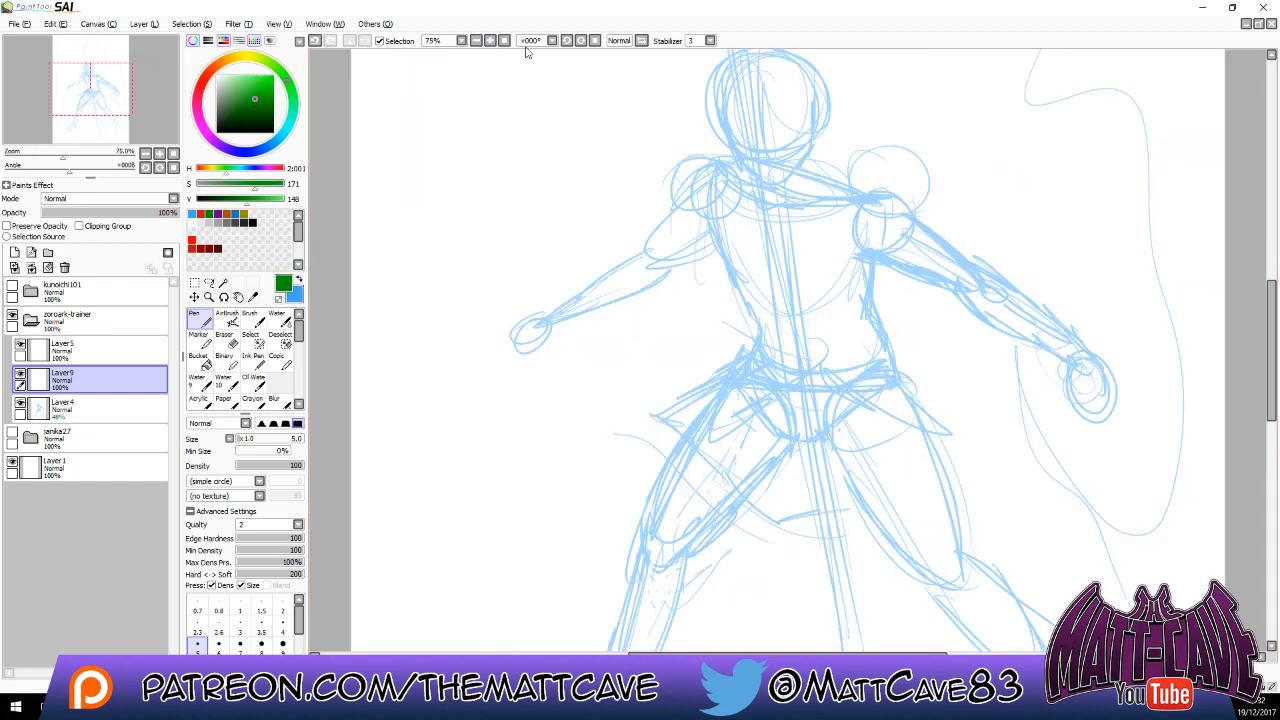
pyautogui.moveTo(960, 371); pyautogui.dragTo(731, 471)
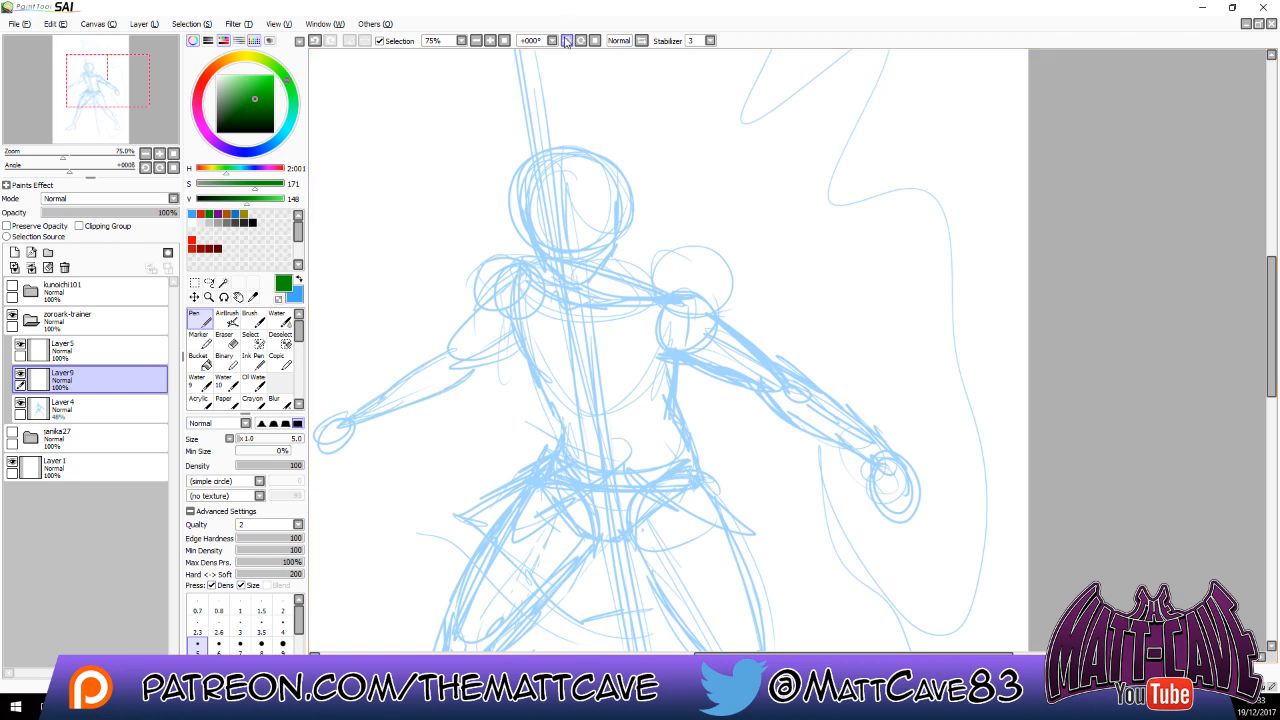
pyautogui.click(504, 40)
pyautogui.moveTo(796, 370); pyautogui.dragTo(1049, 324)
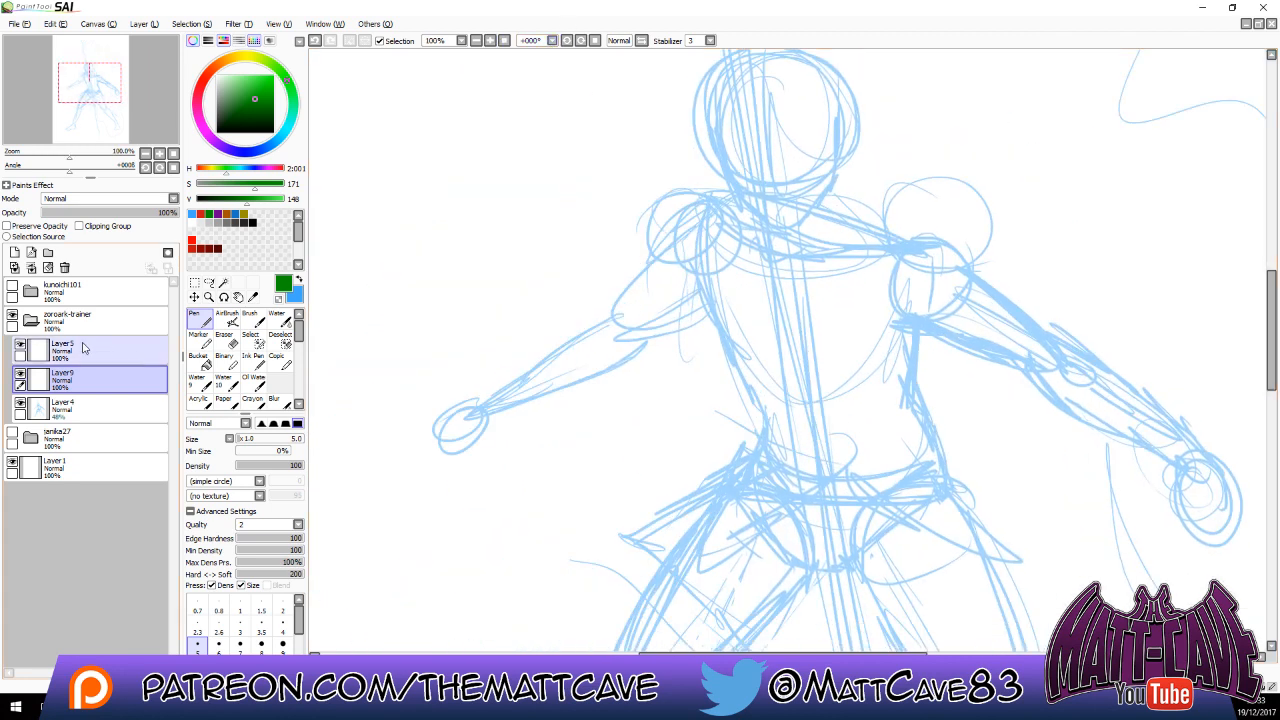
pyautogui.moveTo(768, 398); pyautogui.dragTo(726, 566)
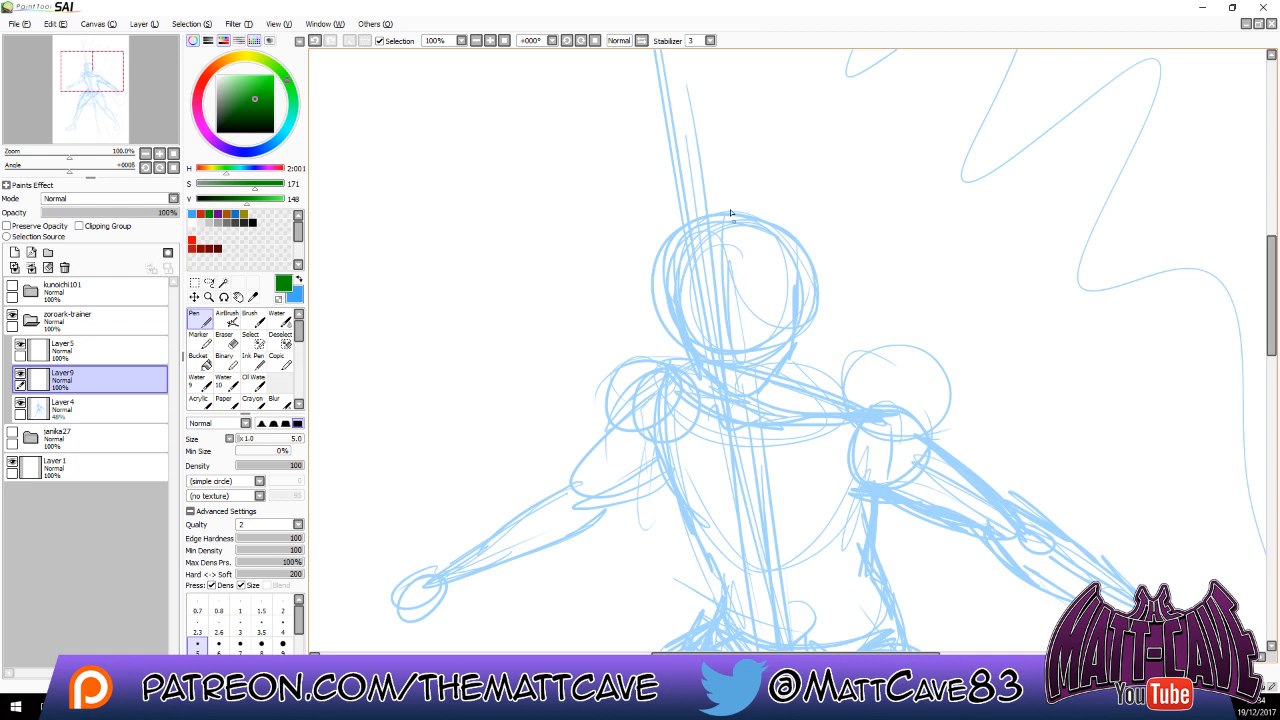
pyautogui.moveTo(716, 264); pyautogui.dragTo(728, 284)
pyautogui.hotkey('ctrl', 'z')
pyautogui.moveTo(732, 255); pyautogui.dragTo(730, 362)
pyautogui.hotkey('ctrl', 'z')
pyautogui.moveTo(732, 262); pyautogui.dragTo(731, 346)
pyautogui.moveTo(730, 288); pyautogui.dragTo(730, 350)
pyautogui.hotkey('ctrl', 'z')
pyautogui.moveTo(727, 268); pyautogui.dragTo(730, 344)
pyautogui.moveTo(727, 261)
pyautogui.mouseDown()
pyautogui.moveTo(722, 346)
pyautogui.moveTo(722, 334)
pyautogui.mouseUp()
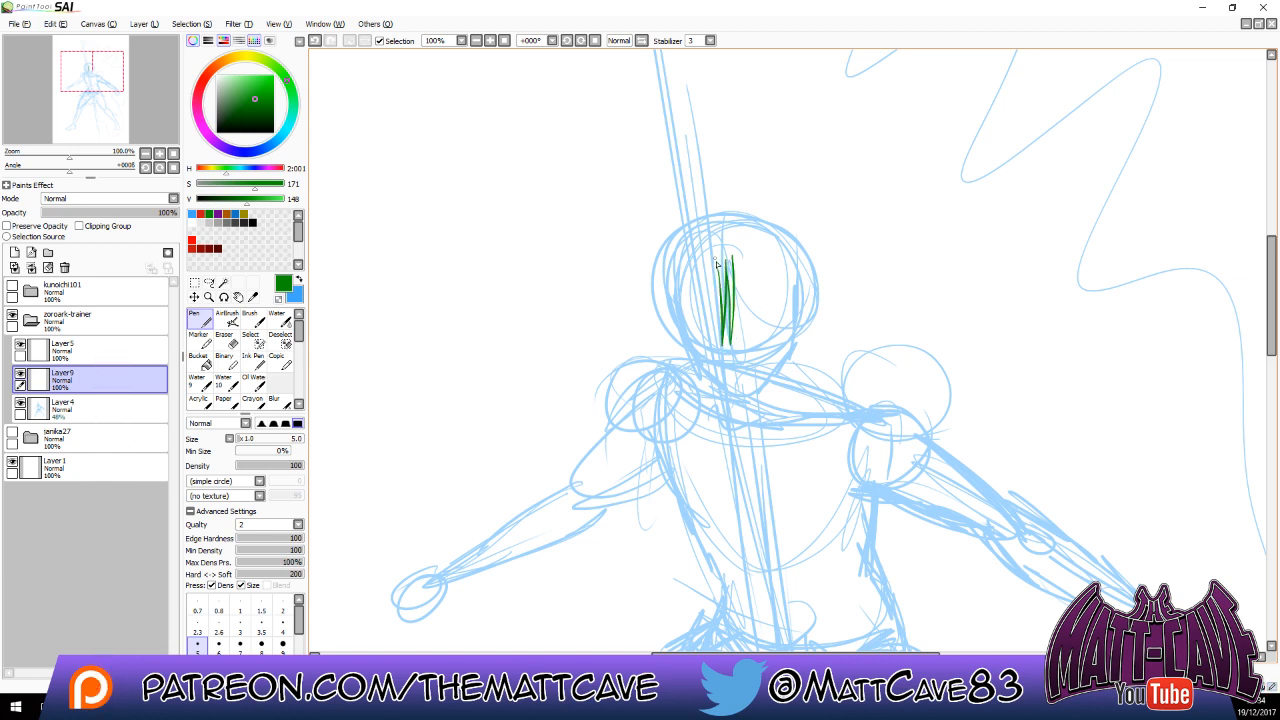
pyautogui.moveTo(720, 268)
pyautogui.mouseDown()
pyautogui.moveTo(718, 350)
pyautogui.moveTo(708, 346)
pyautogui.mouseUp()
pyautogui.moveTo(707, 287); pyautogui.dragTo(701, 348)
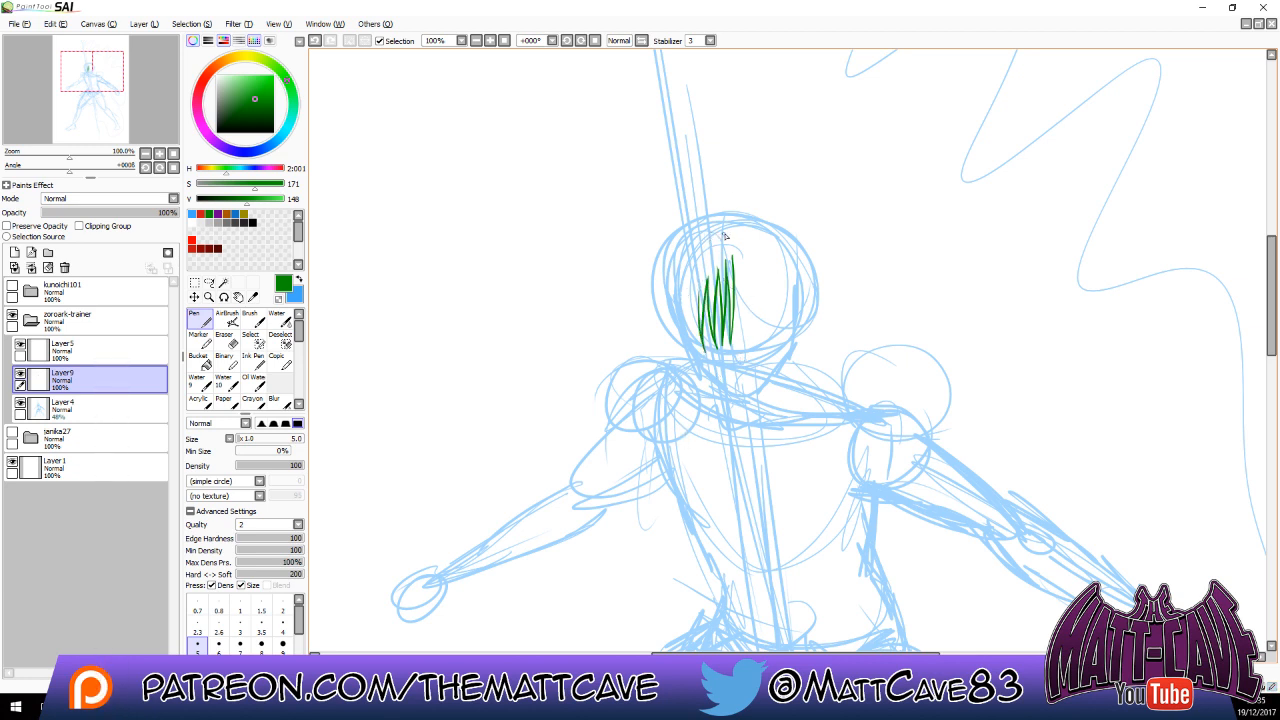
# Draw the hair edge curving around the left side of the face and a lock sweeping outward from the top.
pyautogui.moveTo(725, 234)
pyautogui.mouseDown()
pyautogui.moveTo(678, 330)
pyautogui.moveTo(675, 320)
pyautogui.moveTo(687, 268)
pyautogui.moveTo(695, 347)
pyautogui.moveTo(694, 285)
pyautogui.moveTo(701, 350)
pyautogui.mouseUp()
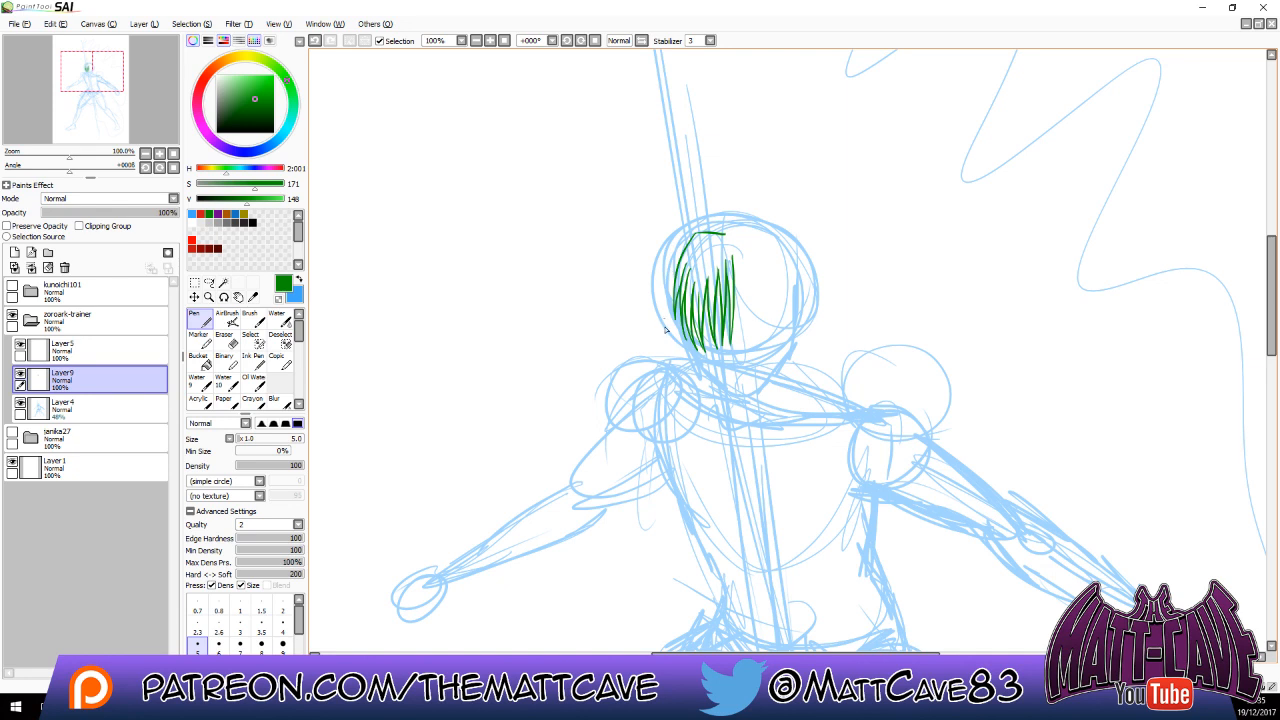
pyautogui.moveTo(723, 233)
pyautogui.mouseDown()
pyautogui.moveTo(664, 211)
pyautogui.moveTo(566, 298)
pyautogui.moveTo(689, 218)
pyautogui.moveTo(725, 233)
pyautogui.mouseUp()
pyautogui.hotkey('ctrl', 'z')
pyautogui.hotkey('ctrl', 'z')
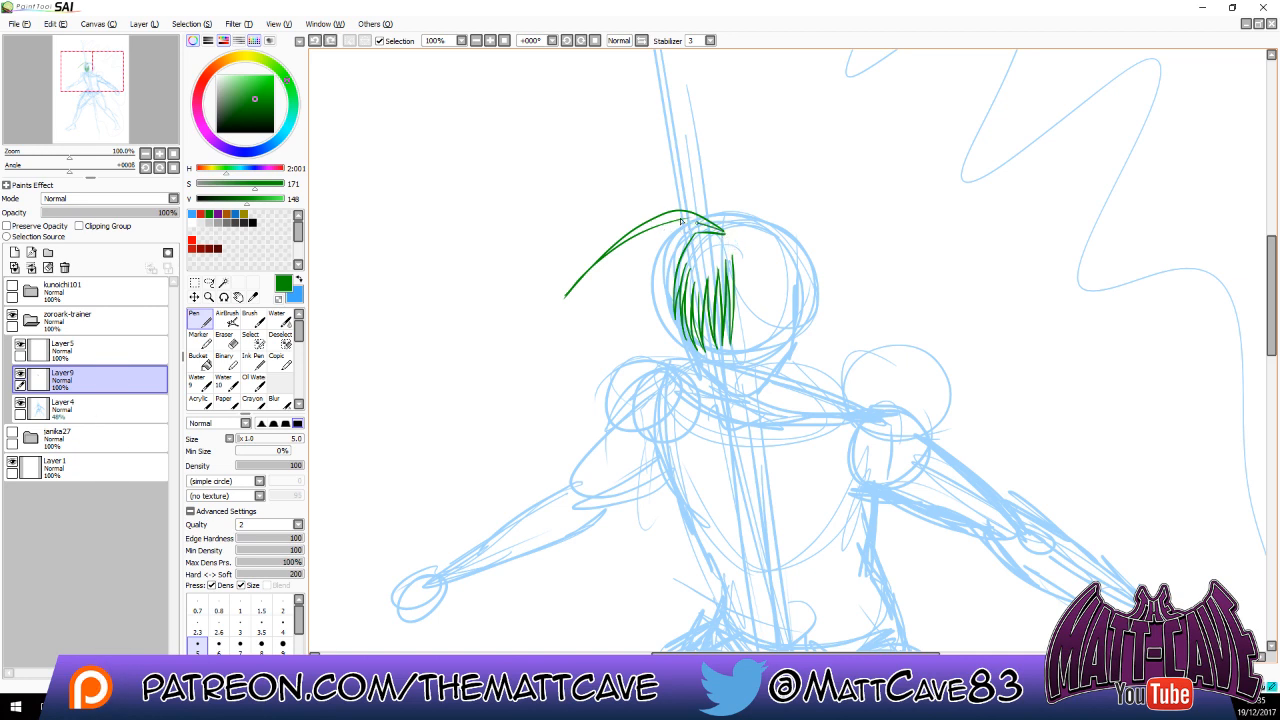
# Draw a long curved lock of hair falling from beside the face over the left-hand shoulder to the waist.
pyautogui.moveTo(748, 410); pyautogui.dragTo(755, 300)
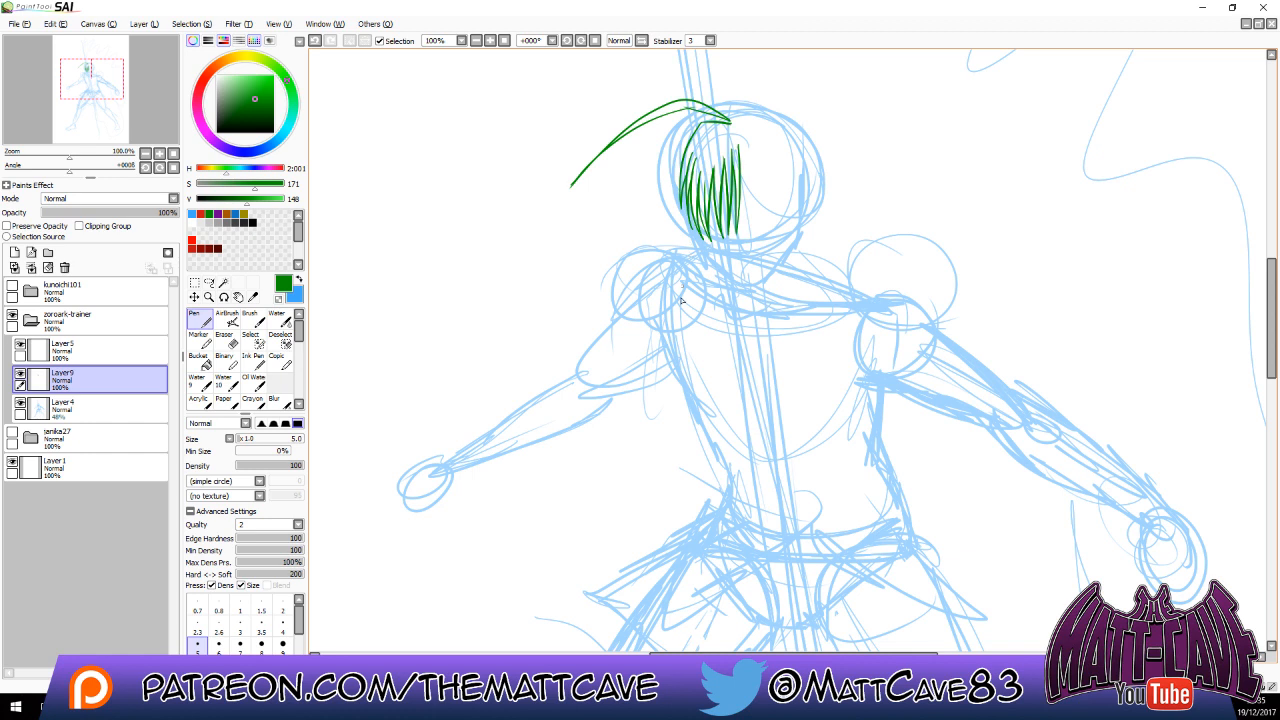
pyautogui.moveTo(688, 152); pyautogui.dragTo(597, 533)
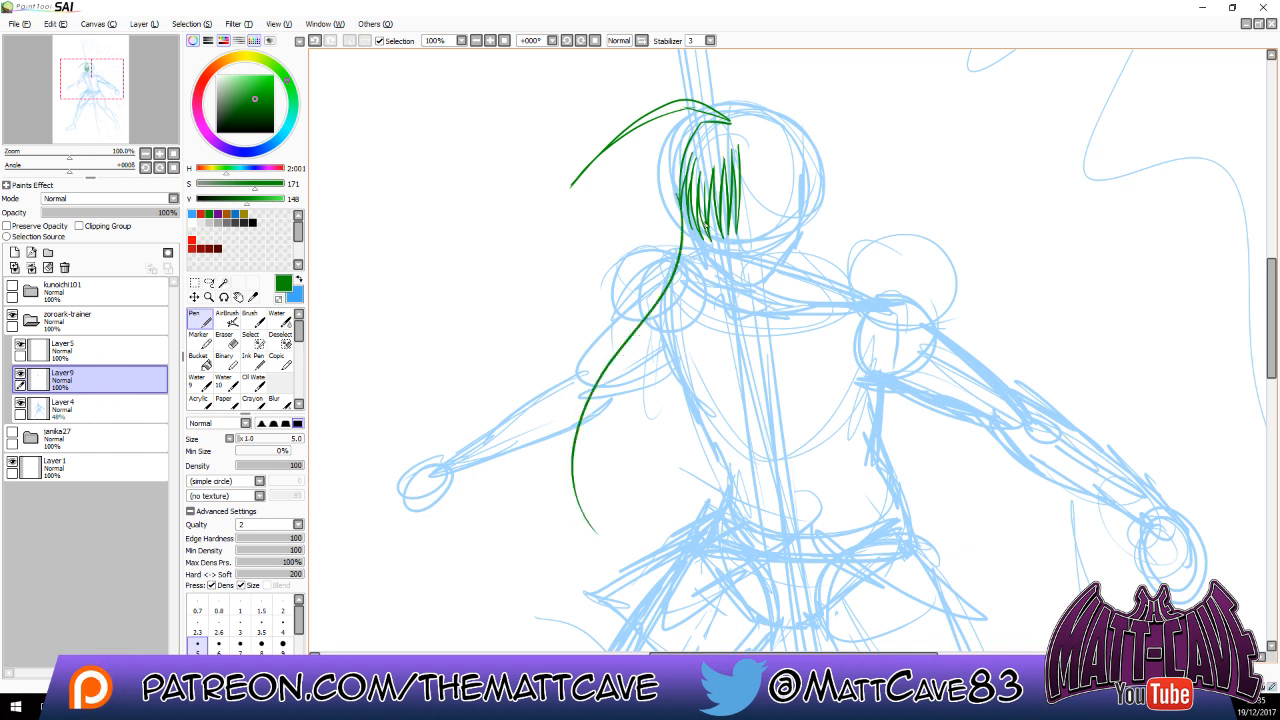
pyautogui.moveTo(706, 226); pyautogui.dragTo(597, 520)
pyautogui.hotkey('ctrl', 'z')
pyautogui.moveTo(708, 213)
pyautogui.mouseDown()
pyautogui.moveTo(609, 401)
pyautogui.moveTo(598, 581)
pyautogui.moveTo(641, 568)
pyautogui.moveTo(582, 484)
pyautogui.mouseUp()
pyautogui.moveTo(600, 540); pyautogui.dragTo(582, 488)
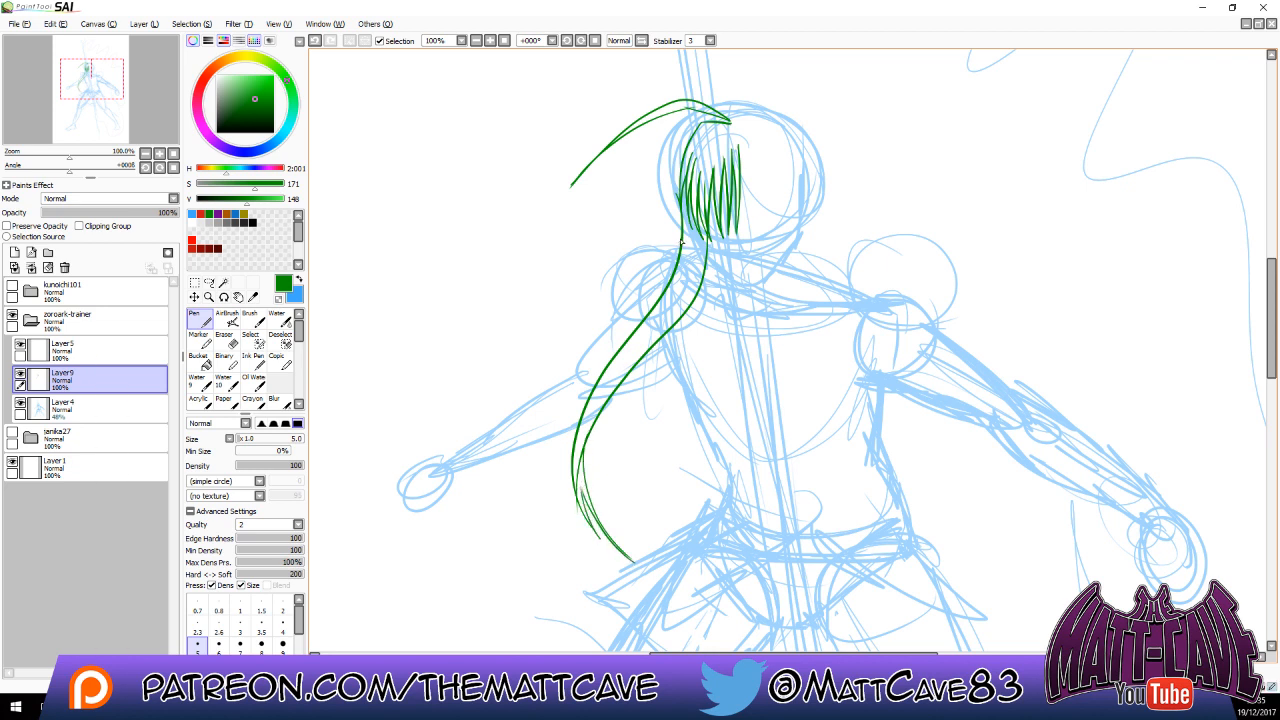
# Add a second tapering lock branching outward from the long one, redrawing its inner edge until the curve fits.
pyautogui.moveTo(682, 242)
pyautogui.mouseDown()
pyautogui.moveTo(517, 438)
pyautogui.moveTo(524, 497)
pyautogui.mouseUp()
pyautogui.hotkey('ctrl', 'z')
pyautogui.moveTo(683, 246)
pyautogui.mouseDown()
pyautogui.moveTo(543, 470)
pyautogui.moveTo(608, 360)
pyautogui.mouseUp()
pyautogui.hotkey('ctrl', 'z')
pyautogui.moveTo(543, 468); pyautogui.dragTo(607, 359)
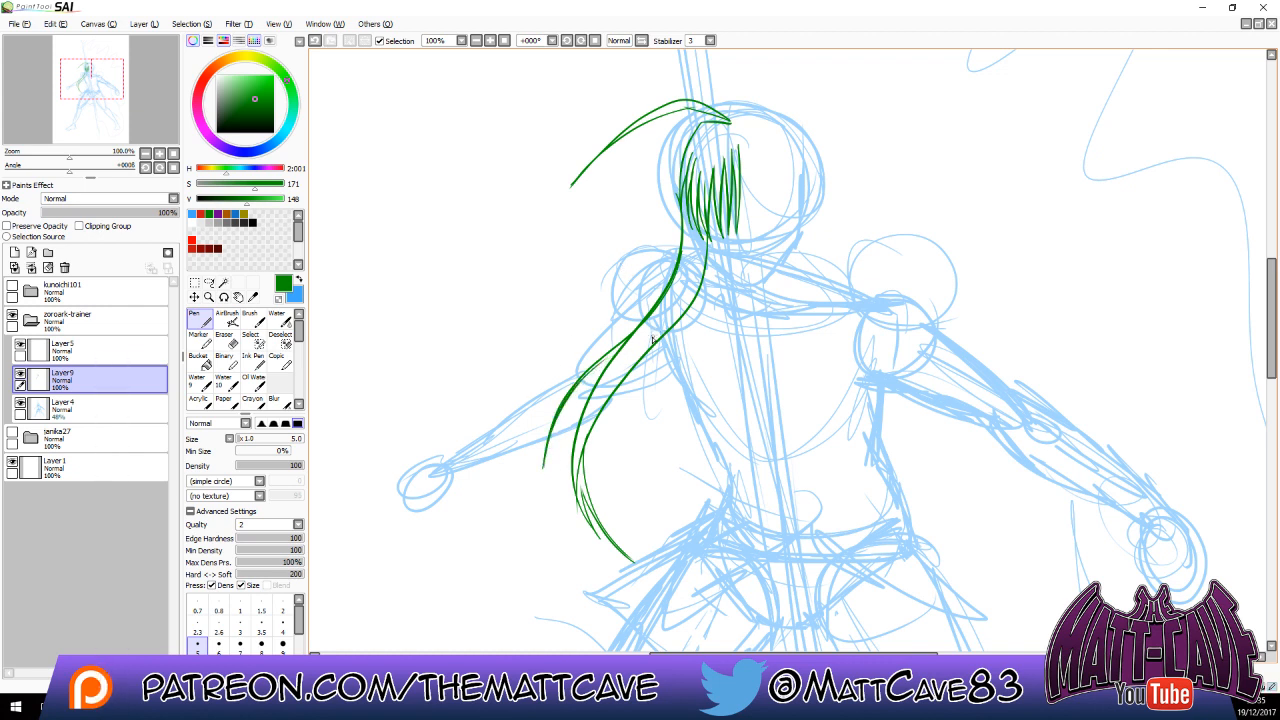
pyautogui.hotkey('ctrl', 'z')
pyautogui.moveTo(545, 467); pyautogui.dragTo(605, 358)
pyautogui.hotkey('ctrl', 'z')
pyautogui.moveTo(545, 467); pyautogui.dragTo(622, 343)
pyautogui.hotkey('ctrl', 'z')
pyautogui.moveTo(545, 468); pyautogui.dragTo(616, 352)
pyautogui.hotkey('ctrl', 'z')
pyautogui.moveTo(545, 468)
pyautogui.mouseDown()
pyautogui.moveTo(559, 422)
pyautogui.moveTo(651, 336)
pyautogui.mouseUp()
pyautogui.hotkey('ctrl', 'z')
pyautogui.moveTo(545, 468)
pyautogui.mouseDown()
pyautogui.moveTo(564, 413)
pyautogui.moveTo(650, 335)
pyautogui.mouseUp()
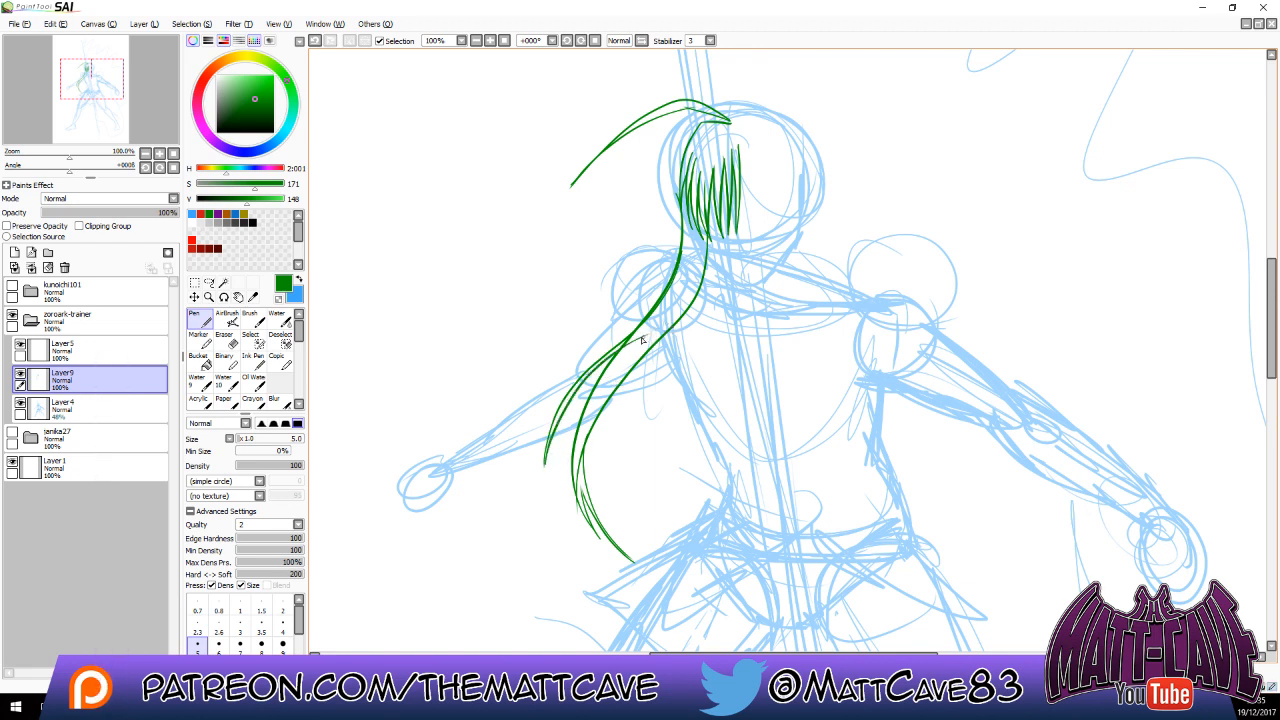
# Erase the overlap where the two long locks cross, and touch up the strands with short strokes.
pyautogui.press('e')
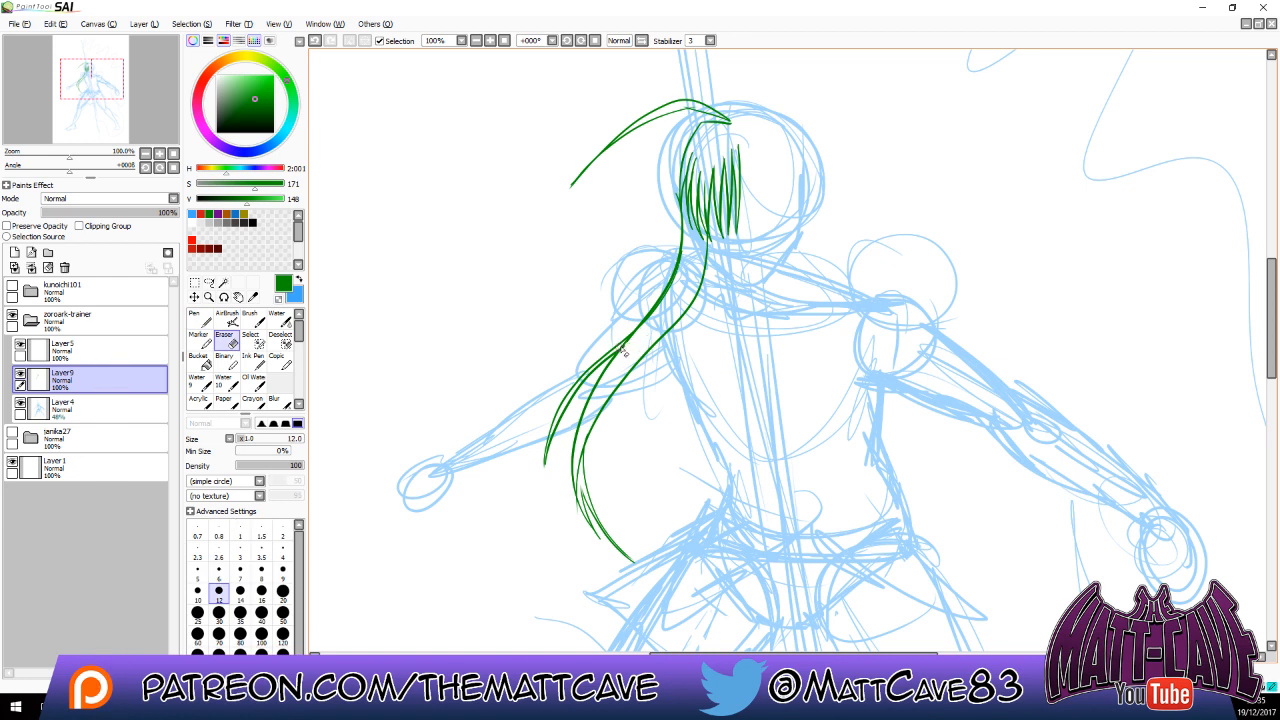
pyautogui.click(199, 320)
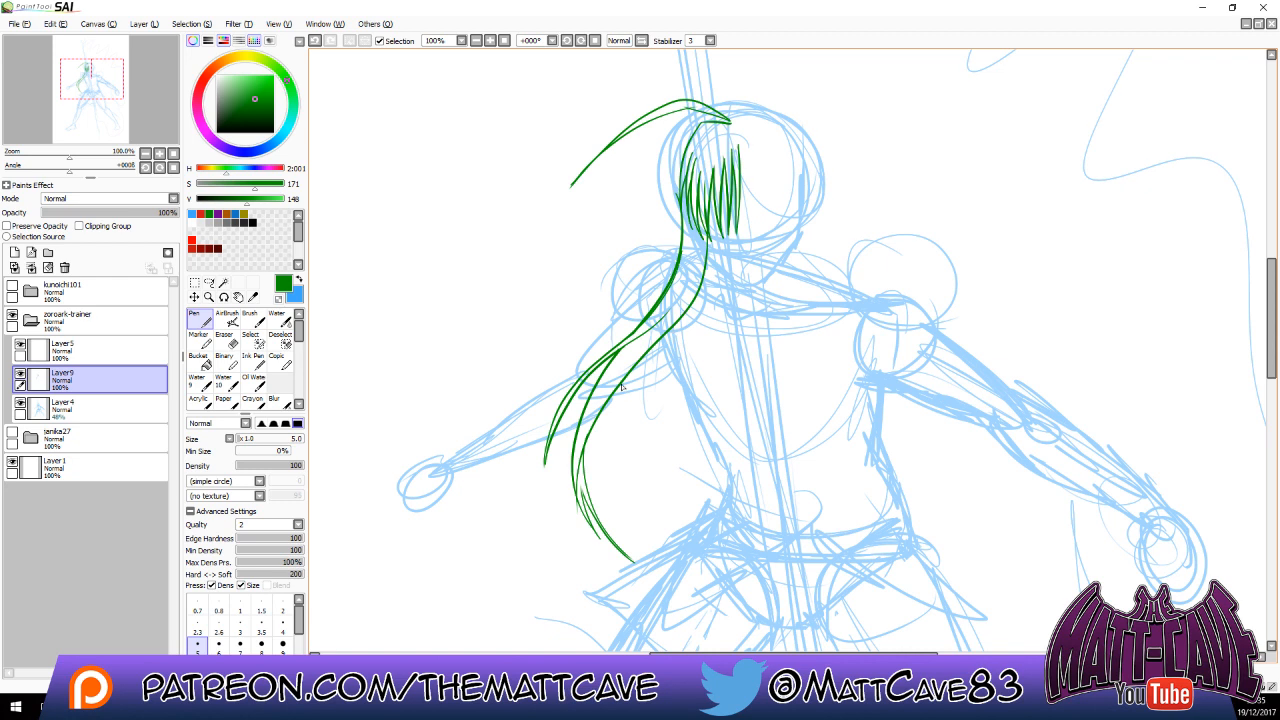
pyautogui.moveTo(594, 428); pyautogui.dragTo(592, 432)
pyautogui.hotkey('ctrl', 'z')
pyautogui.moveTo(701, 262)
pyautogui.mouseDown()
pyautogui.moveTo(643, 360)
pyautogui.moveTo(695, 273)
pyautogui.mouseUp()
pyautogui.hotkey('ctrl', 'z')
pyautogui.hotkey('ctrl', 'z')
pyautogui.hotkey('ctrl', 'y')
# Try strands from the crown down the side of the head, adding short strokes at the hair's parting point.
pyautogui.moveTo(800, 250)
pyautogui.mouseDown()
pyautogui.moveTo(677, 362)
pyautogui.moveTo(800, 289)
pyautogui.mouseUp()
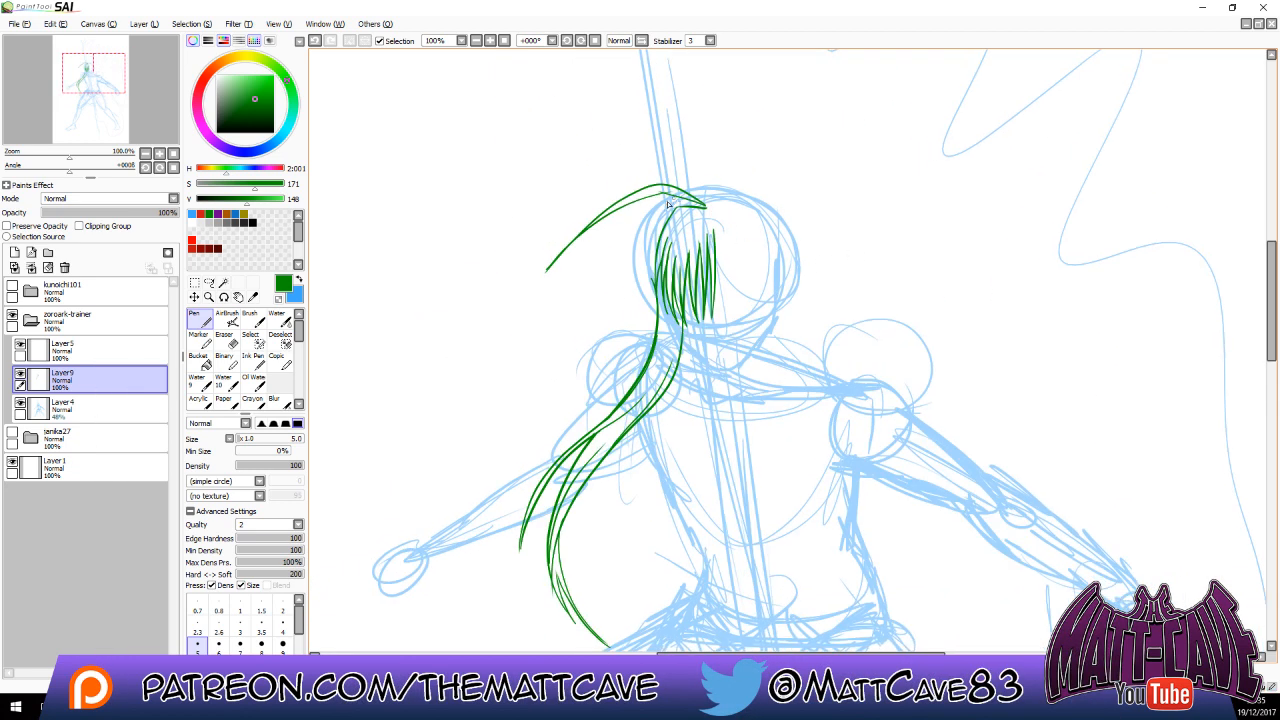
pyautogui.moveTo(672, 199); pyautogui.dragTo(640, 280)
pyautogui.hotkey('ctrl', 'z')
pyautogui.moveTo(710, 207)
pyautogui.mouseDown()
pyautogui.moveTo(702, 194)
pyautogui.moveTo(682, 213)
pyautogui.moveTo(703, 196)
pyautogui.mouseUp()
pyautogui.moveTo(706, 187)
pyautogui.mouseDown()
pyautogui.moveTo(682, 191)
pyautogui.moveTo(636, 294)
pyautogui.mouseUp()
pyautogui.hotkey('ctrl', 'z')
pyautogui.hotkey('ctrl', 'z')
# Draw a shorter lock down the left side of the head, ending in jagged tips above the shoulder.
pyautogui.moveTo(673, 196); pyautogui.dragTo(575, 334)
pyautogui.moveTo(575, 334); pyautogui.dragTo(611, 291)
pyautogui.moveTo(611, 291)
pyautogui.mouseDown()
pyautogui.moveTo(588, 334)
pyautogui.moveTo(620, 314)
pyautogui.moveTo(616, 334)
pyautogui.mouseUp()
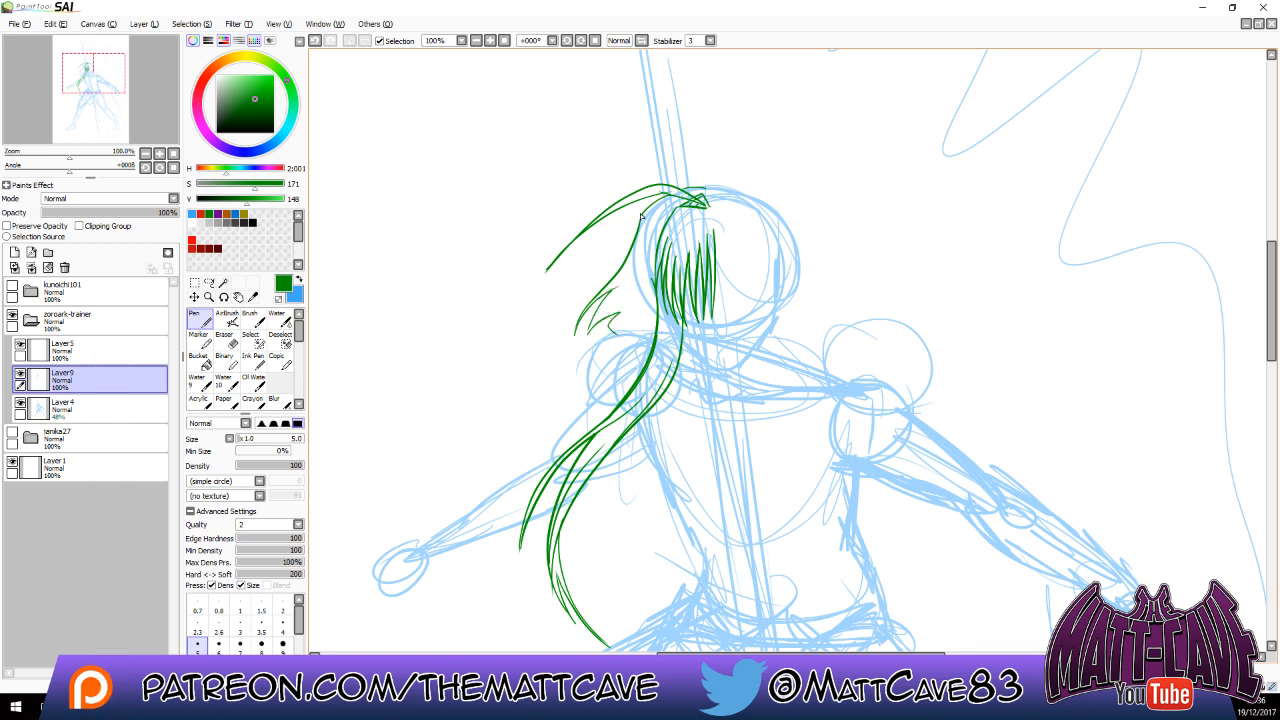
pyautogui.moveTo(641, 214)
pyautogui.mouseDown()
pyautogui.moveTo(624, 260)
pyautogui.moveTo(577, 295)
pyautogui.moveTo(620, 266)
pyautogui.mouseUp()
pyautogui.moveTo(618, 334)
pyautogui.mouseDown()
pyautogui.moveTo(650, 307)
pyautogui.moveTo(643, 338)
pyautogui.mouseUp()
# Draw a short curve at the neck below the face and scribble a small dark shape over the lower vertical strokes.
pyautogui.moveTo(872, 487); pyautogui.dragTo(902, 347)
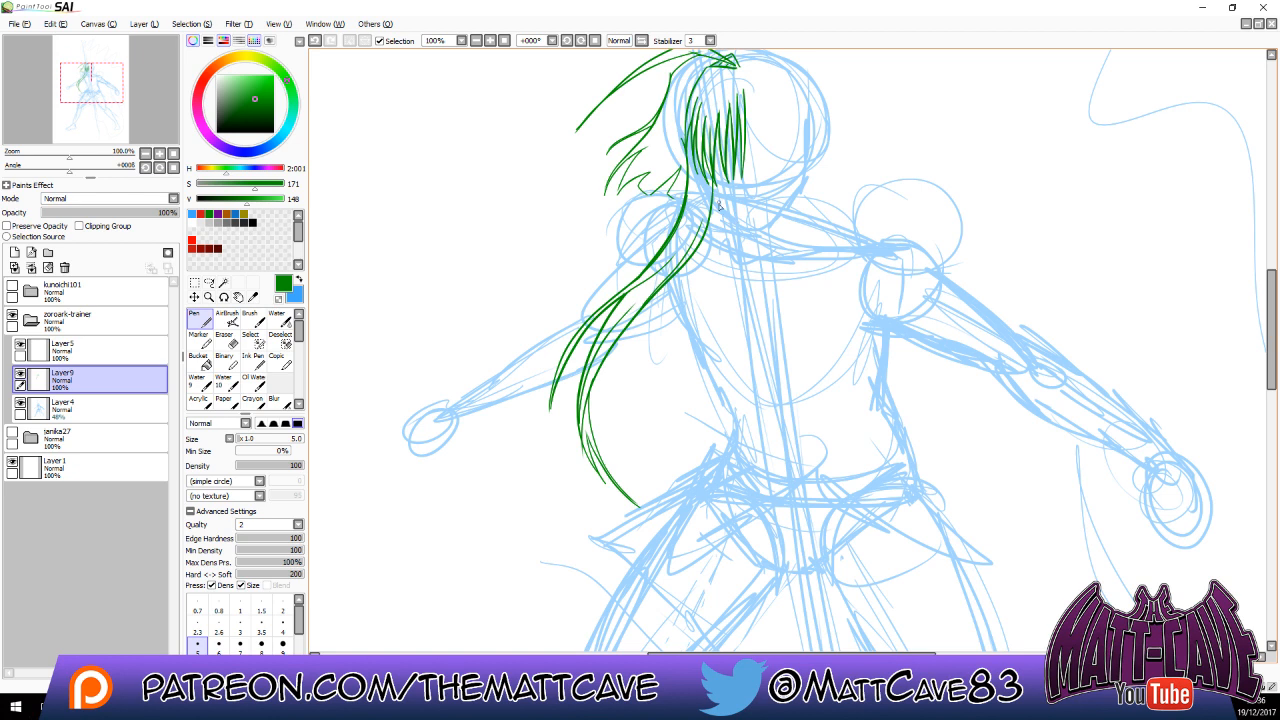
pyautogui.moveTo(715, 206); pyautogui.dragTo(763, 231)
pyautogui.hotkey('ctrl', 'z')
pyautogui.hotkey('ctrl', 'z')
pyautogui.moveTo(713, 159); pyautogui.dragTo(742, 173)
pyautogui.hotkey('ctrl', 'z')
pyautogui.moveTo(726, 163)
pyautogui.mouseDown()
pyautogui.moveTo(742, 175)
pyautogui.moveTo(724, 181)
pyautogui.moveTo(744, 228)
pyautogui.moveTo(766, 228)
pyautogui.mouseUp()
pyautogui.hotkey('ctrl', 'z')
pyautogui.hotkey('ctrl', 'z')
pyautogui.hotkey('ctrl', 'z')
pyautogui.moveTo(715, 153); pyautogui.dragTo(744, 173)
pyautogui.moveTo(719, 167)
pyautogui.mouseDown()
pyautogui.moveTo(742, 178)
pyautogui.moveTo(712, 156)
pyautogui.mouseUp()
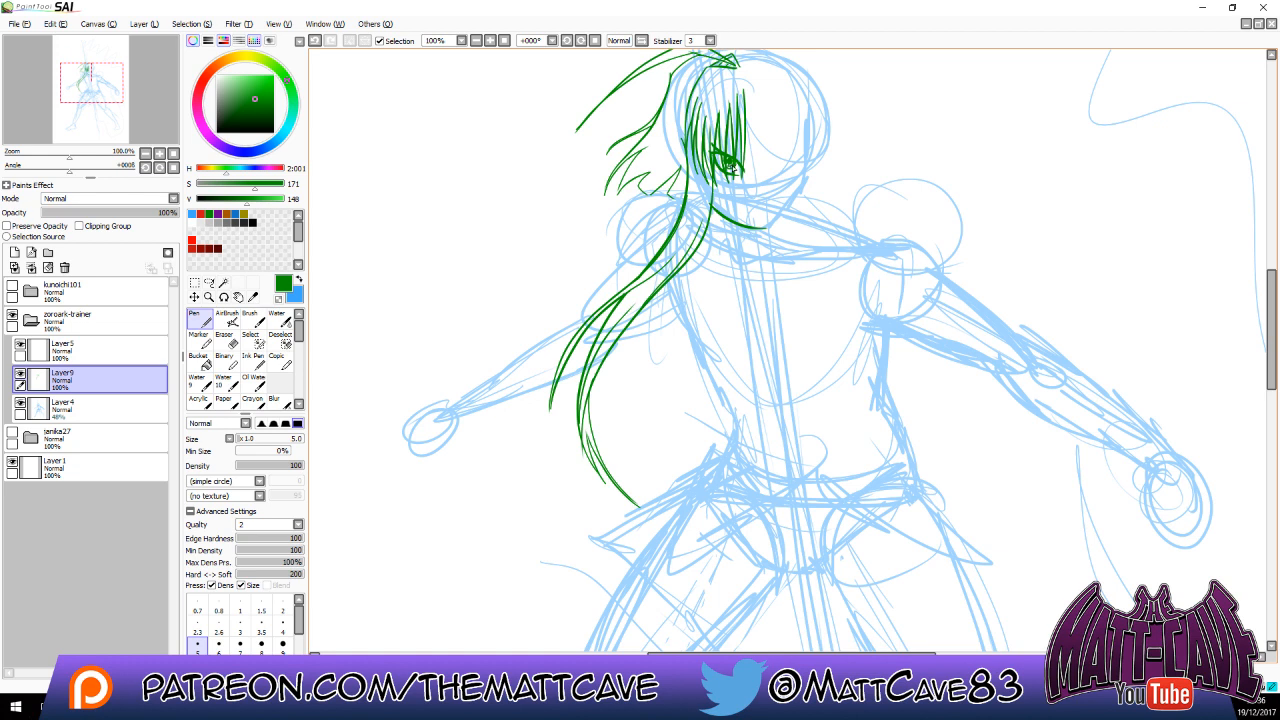
# Draw a short mouth line and a small nose mark on the lower face, trimming the chin curve beyond the face's centre.
pyautogui.moveTo(718, 138); pyautogui.dragTo(749, 176)
pyautogui.hotkey('ctrl', 'z')
pyautogui.moveTo(755, 215); pyautogui.dragTo(742, 213)
pyautogui.press('e')
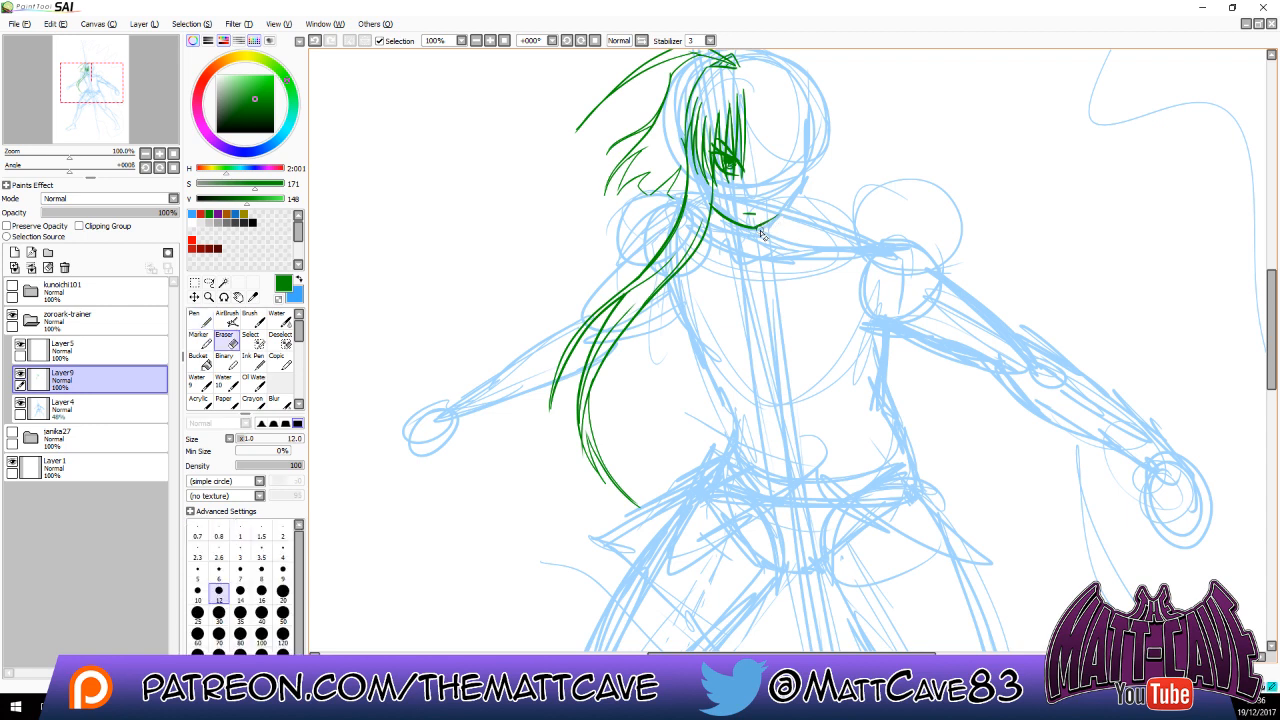
pyautogui.press('n')
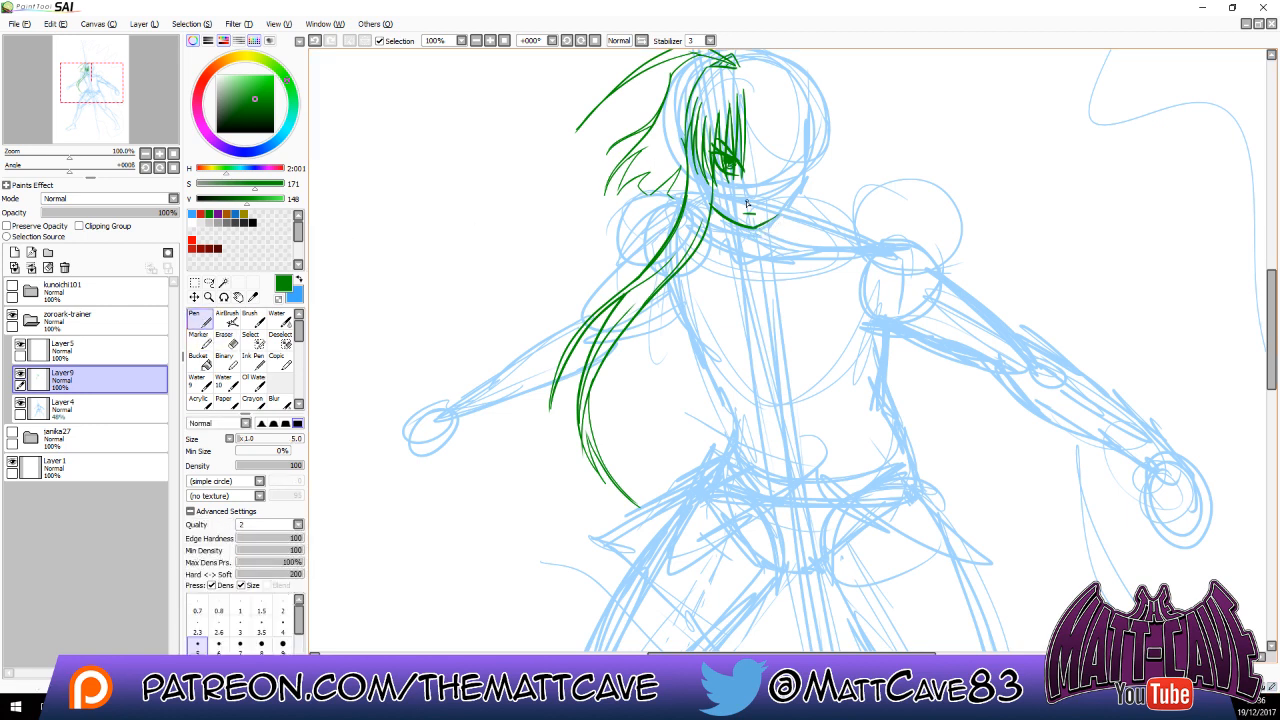
pyautogui.hotkey('ctrl', 'z')
pyautogui.moveTo(749, 199); pyautogui.dragTo(751, 205)
pyautogui.press('e')
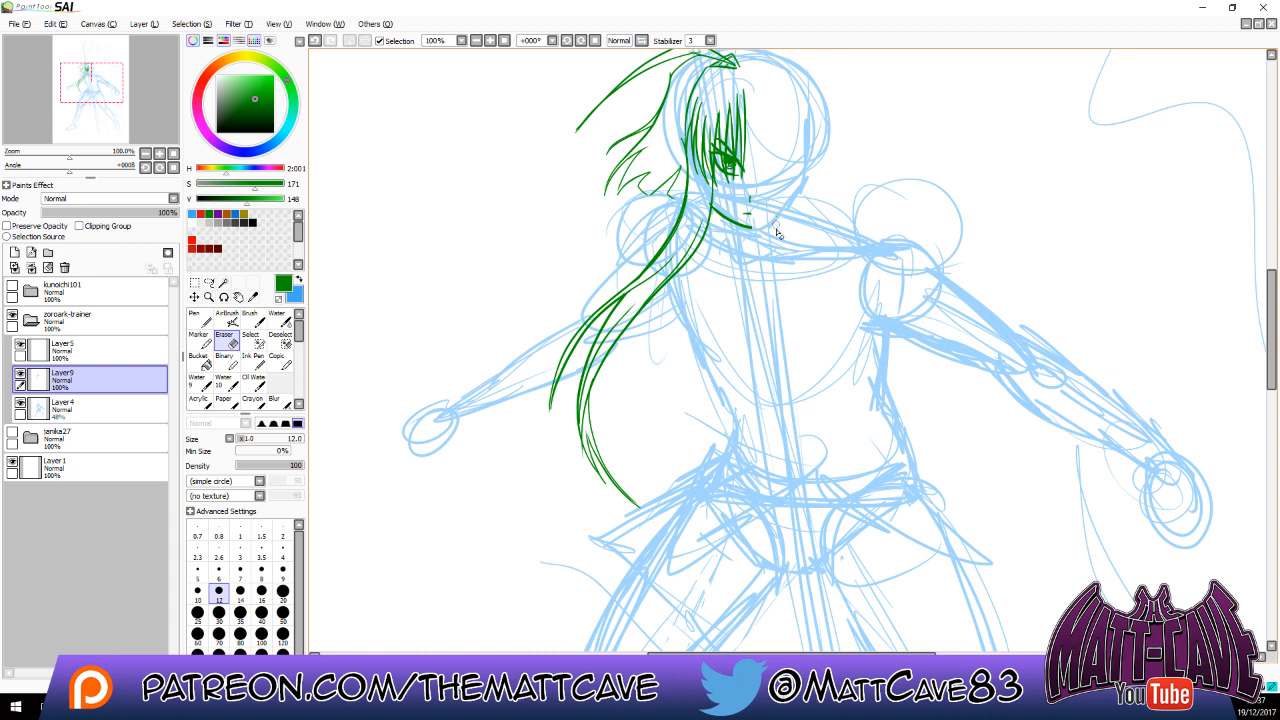
# Draw a near-vertical dividing line through the face from the crown to the chin.
pyautogui.press('n')
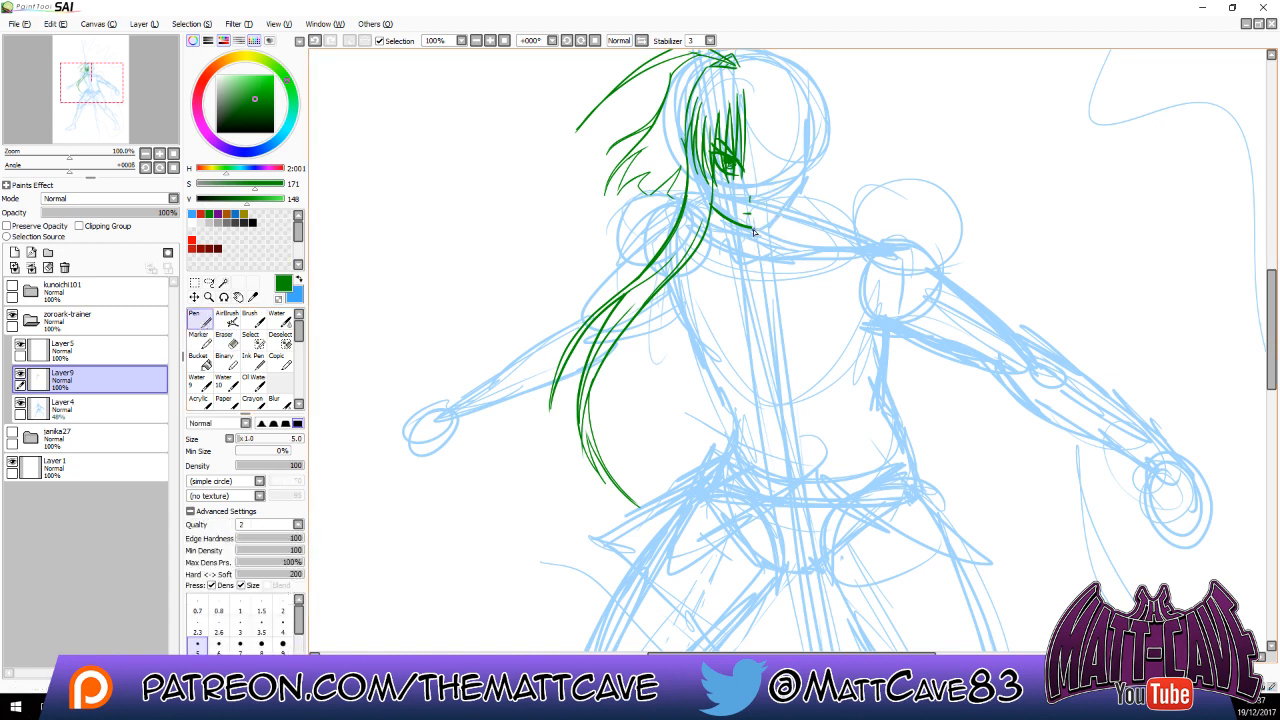
pyautogui.moveTo(752, 228); pyautogui.dragTo(750, 125)
pyautogui.hotkey('ctrl', 'z')
pyautogui.moveTo(745, 66); pyautogui.dragTo(752, 234)
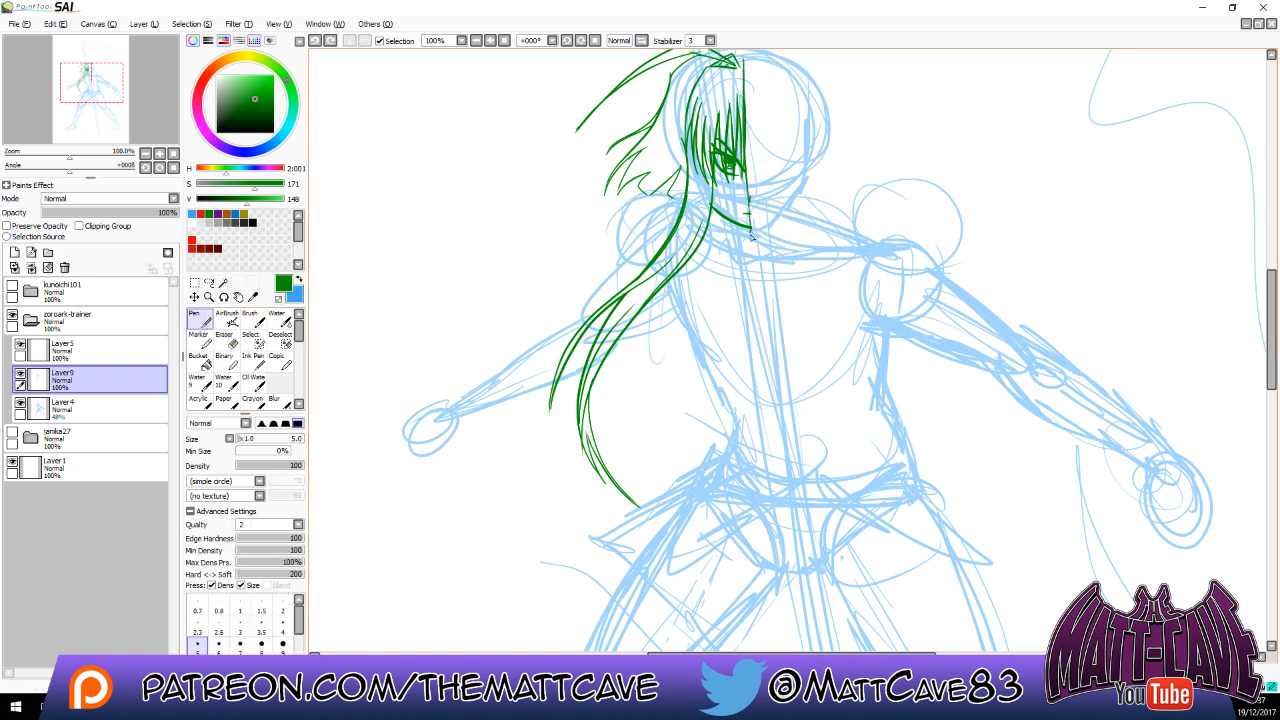
pyautogui.hotkey('ctrl', 'z')
pyautogui.moveTo(745, 70); pyautogui.dragTo(755, 232)
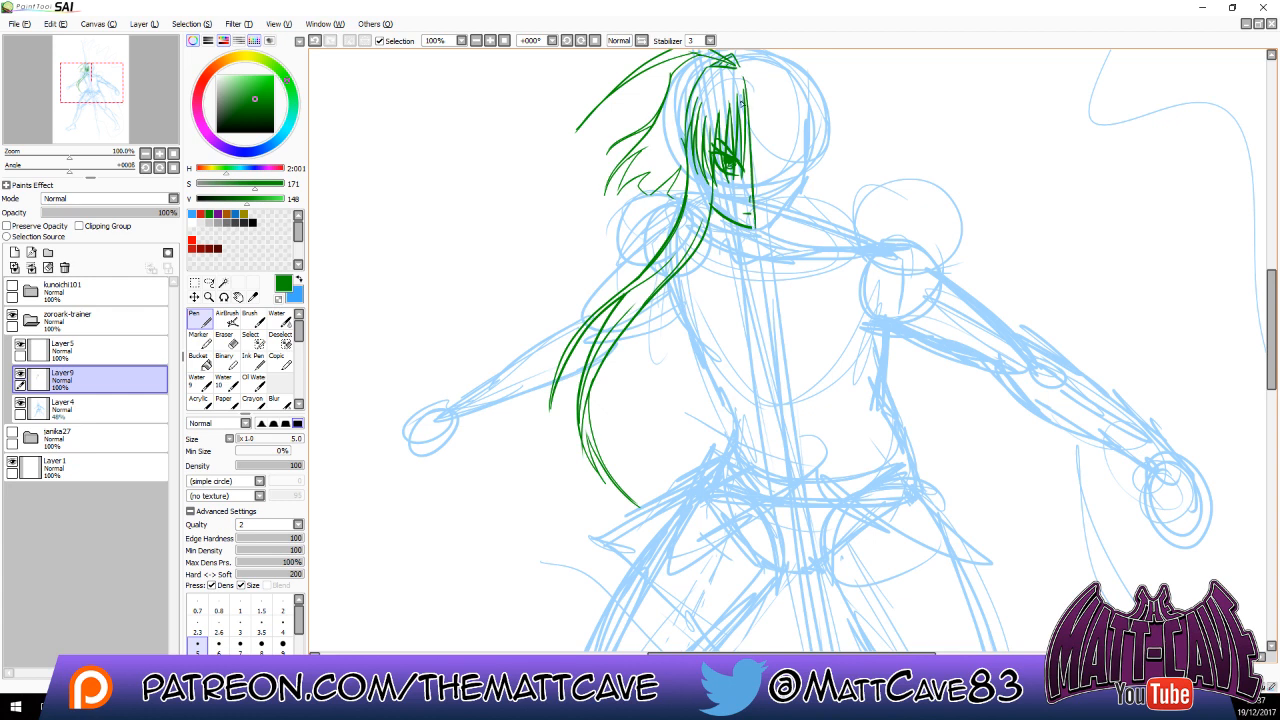
pyautogui.moveTo(781, 109); pyautogui.dragTo(771, 209)
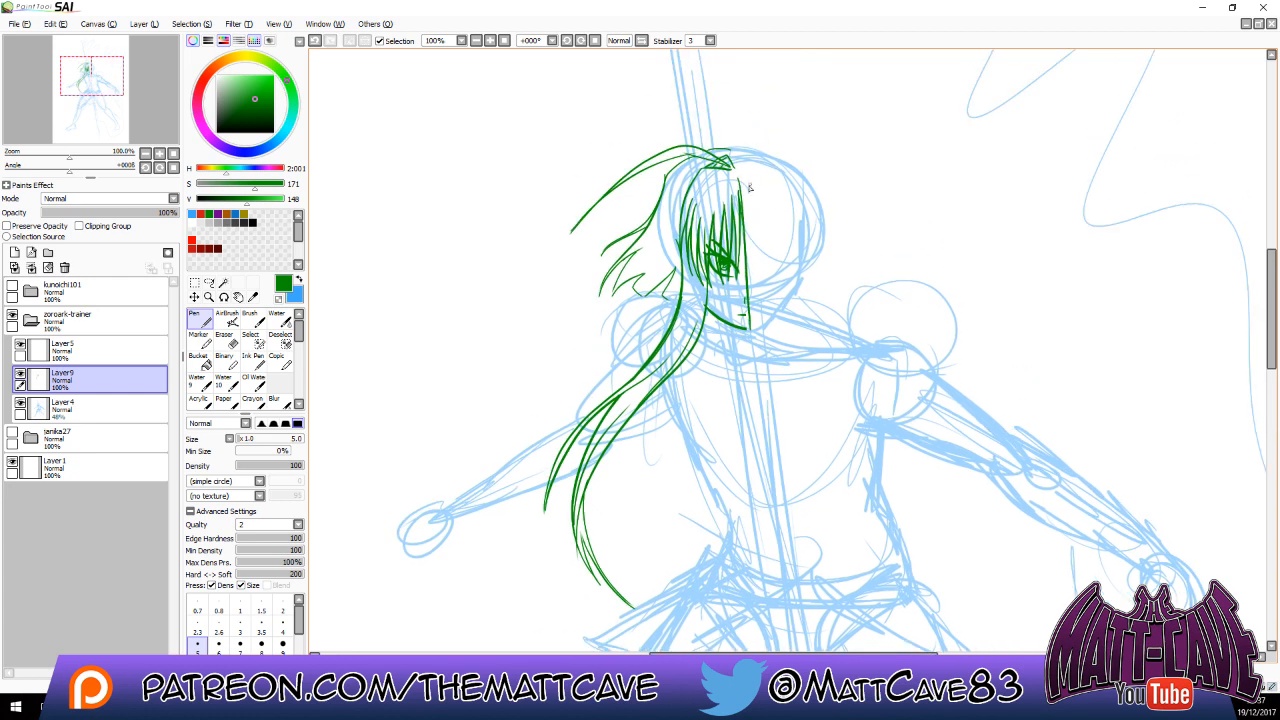
pyautogui.moveTo(735, 153); pyautogui.dragTo(740, 194)
# Draw a slanted line rising from the face's dividing line to the bare side of the head.
pyautogui.moveTo(750, 284); pyautogui.dragTo(822, 248)
pyautogui.hotkey('ctrl', 'z')
pyautogui.moveTo(747, 286)
pyautogui.mouseDown()
pyautogui.moveTo(795, 255)
pyautogui.moveTo(763, 280)
pyautogui.mouseUp()
pyautogui.hotkey('ctrl', 'z')
# Draw the curved lower edge of a shoulder guard around the shoulder joint beside the bare half of the head.
pyautogui.moveTo(853, 355)
pyautogui.mouseDown()
pyautogui.moveTo(922, 423)
pyautogui.moveTo(958, 424)
pyautogui.mouseUp()
pyautogui.hotkey('ctrl', 'z')
pyautogui.moveTo(848, 356); pyautogui.dragTo(932, 437)
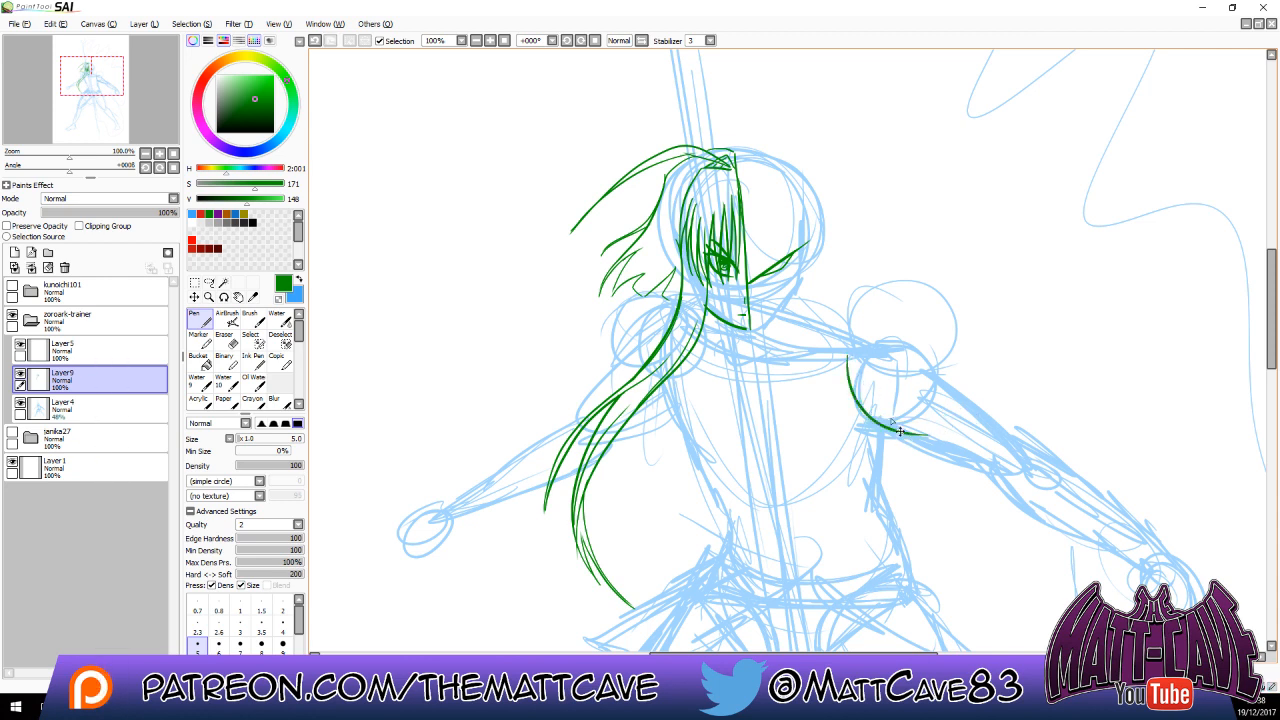
pyautogui.hotkey('ctrl', 'z')
pyautogui.moveTo(852, 345)
pyautogui.mouseDown()
pyautogui.moveTo(869, 414)
pyautogui.moveTo(962, 428)
pyautogui.mouseUp()
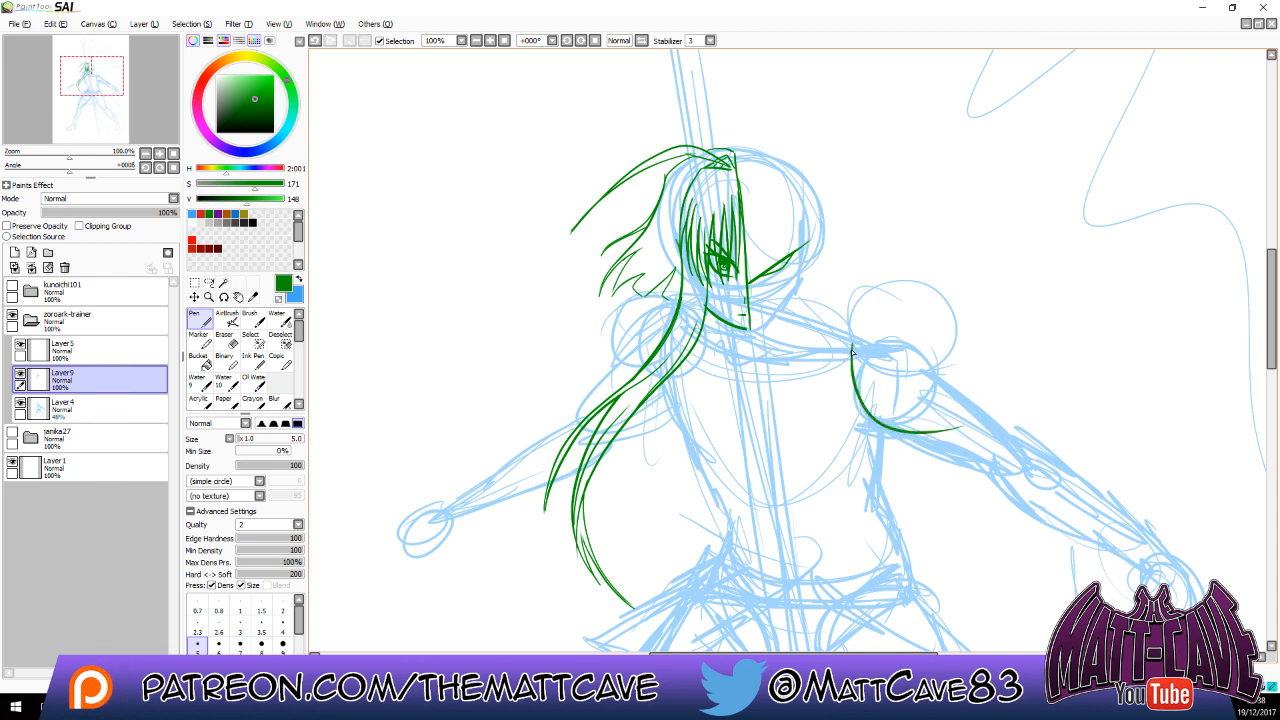
# Extend the shoulder guard's outer edge upward in a long curve to a spike tip level with the head.
pyautogui.moveTo(852, 354); pyautogui.dragTo(860, 324)
pyautogui.hotkey('ctrl', 'z')
pyautogui.hotkey('ctrl', 'y')
pyautogui.moveTo(860, 324); pyautogui.dragTo(868, 230)
pyautogui.hotkey('ctrl', 'z')
pyautogui.moveTo(852, 338)
pyautogui.mouseDown()
pyautogui.moveTo(869, 232)
pyautogui.moveTo(816, 168)
pyautogui.moveTo(897, 307)
pyautogui.mouseUp()
pyautogui.hotkey('ctrl', 'z')
pyautogui.hotkey('ctrl', 'z')
pyautogui.moveTo(852, 354)
pyautogui.mouseDown()
pyautogui.moveTo(901, 234)
pyautogui.moveTo(962, 188)
pyautogui.mouseUp()
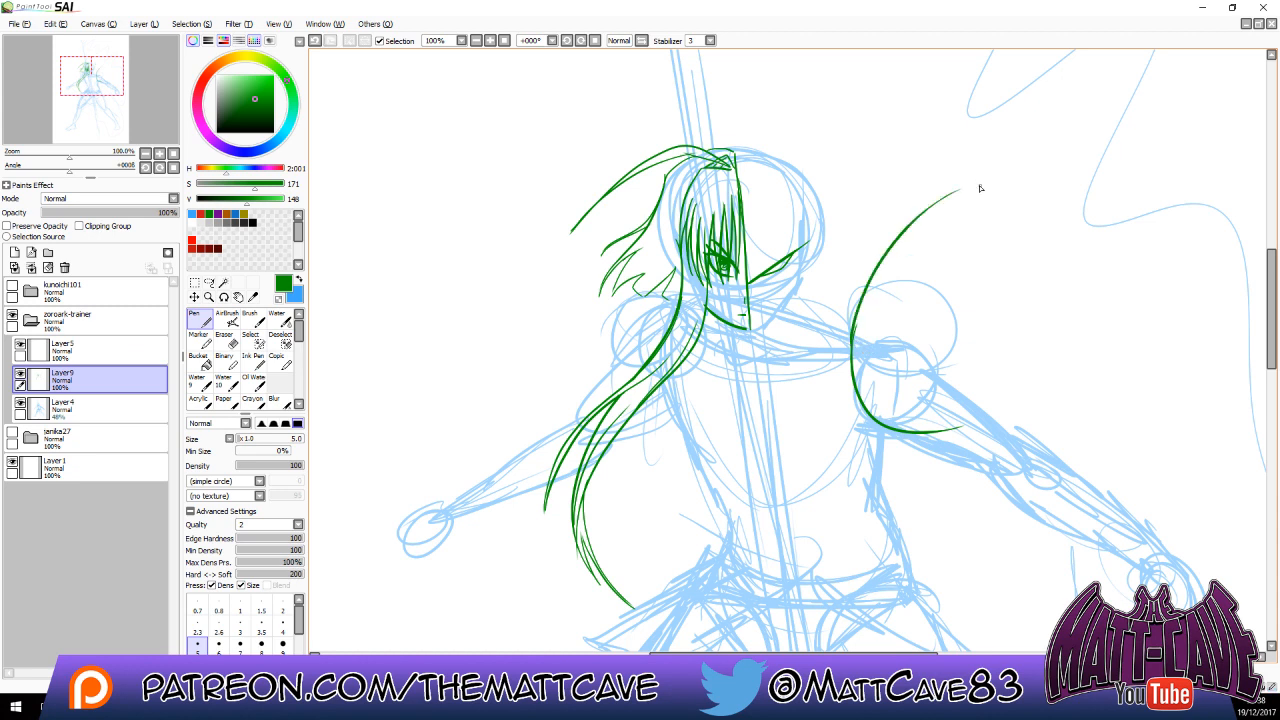
pyautogui.hotkey('ctrl', 'z')
pyautogui.moveTo(852, 350)
pyautogui.mouseDown()
pyautogui.moveTo(887, 260)
pyautogui.moveTo(968, 195)
pyautogui.moveTo(943, 211)
pyautogui.moveTo(954, 203)
pyautogui.moveTo(898, 298)
pyautogui.mouseUp()
pyautogui.hotkey('ctrl', 'z')
# Draw the tall spike's inner edge, the folds inside the shoulder guard, and a smaller spike at its outer end.
pyautogui.moveTo(955, 200)
pyautogui.mouseDown()
pyautogui.moveTo(901, 268)
pyautogui.moveTo(889, 338)
pyautogui.mouseUp()
pyautogui.hotkey('ctrl', 'z')
pyautogui.moveTo(913, 252); pyautogui.dragTo(901, 337)
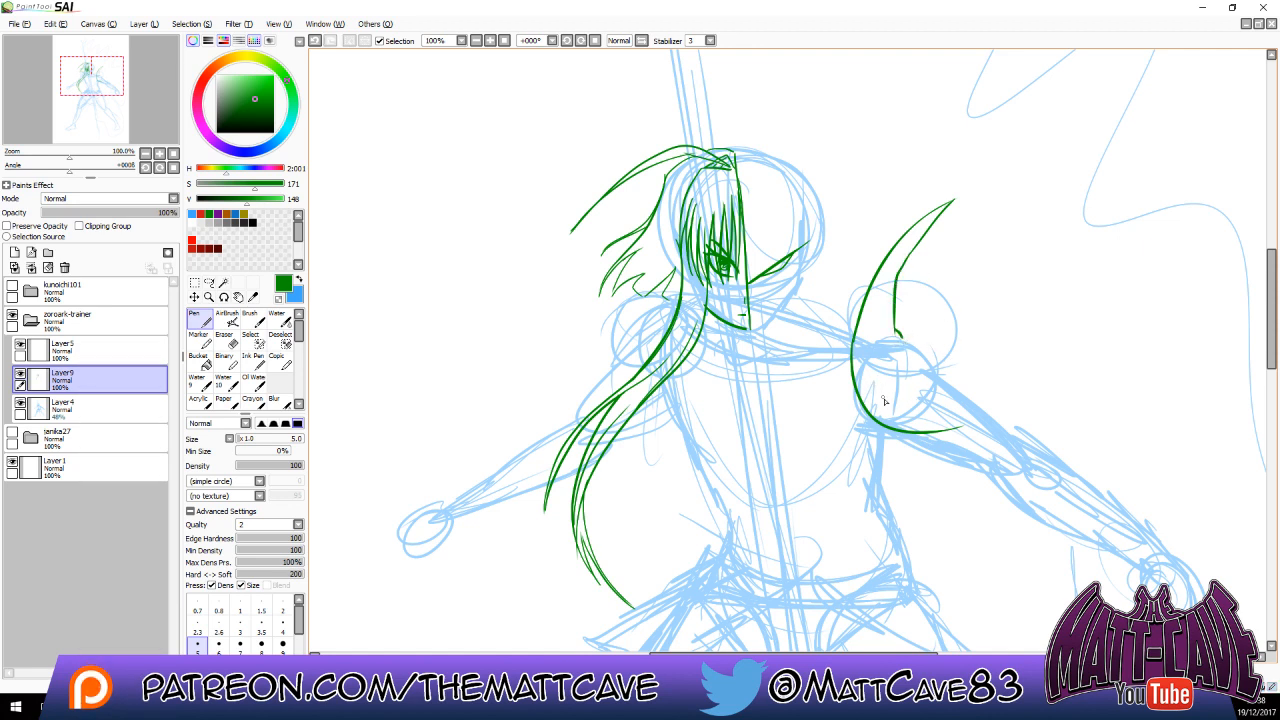
pyautogui.moveTo(889, 410)
pyautogui.mouseDown()
pyautogui.moveTo(865, 390)
pyautogui.moveTo(872, 315)
pyautogui.moveTo(904, 408)
pyautogui.moveTo(905, 388)
pyautogui.moveTo(888, 414)
pyautogui.mouseUp()
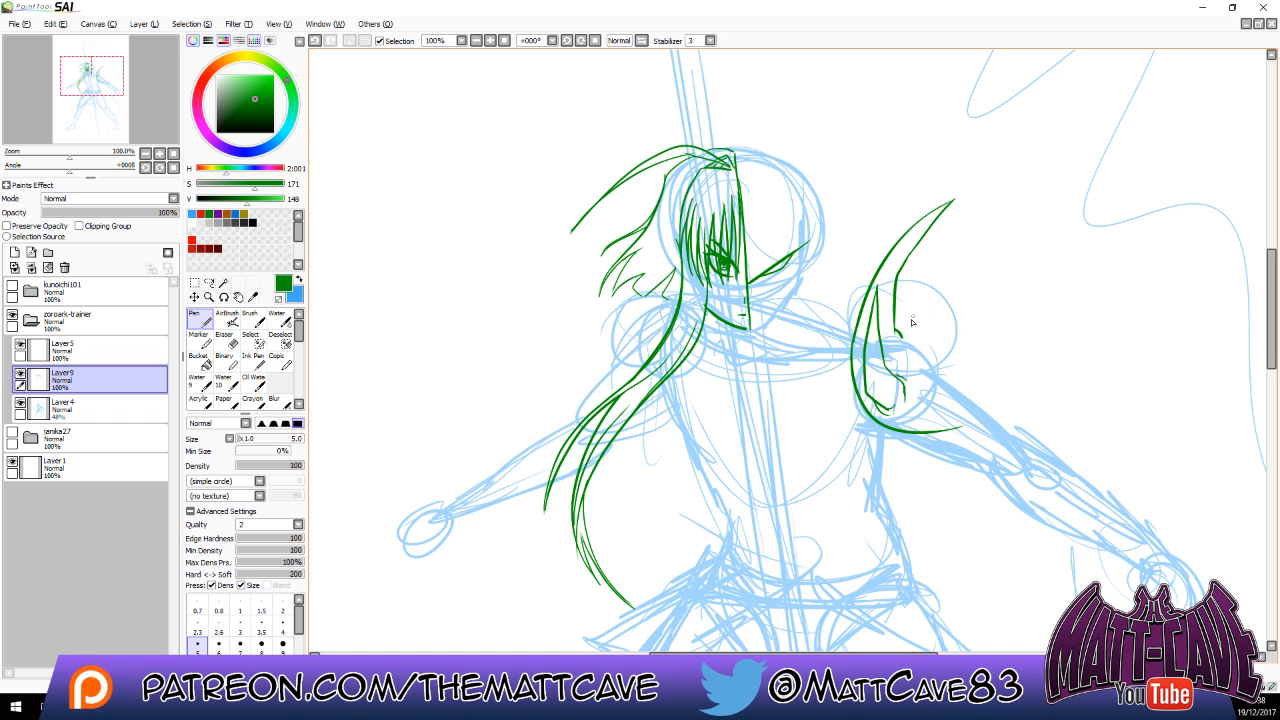
pyautogui.moveTo(901, 335); pyautogui.dragTo(956, 394)
pyautogui.hotkey('ctrl', 'z')
pyautogui.moveTo(961, 430)
pyautogui.mouseDown()
pyautogui.moveTo(991, 395)
pyautogui.moveTo(965, 401)
pyautogui.moveTo(974, 341)
pyautogui.moveTo(979, 396)
pyautogui.mouseUp()
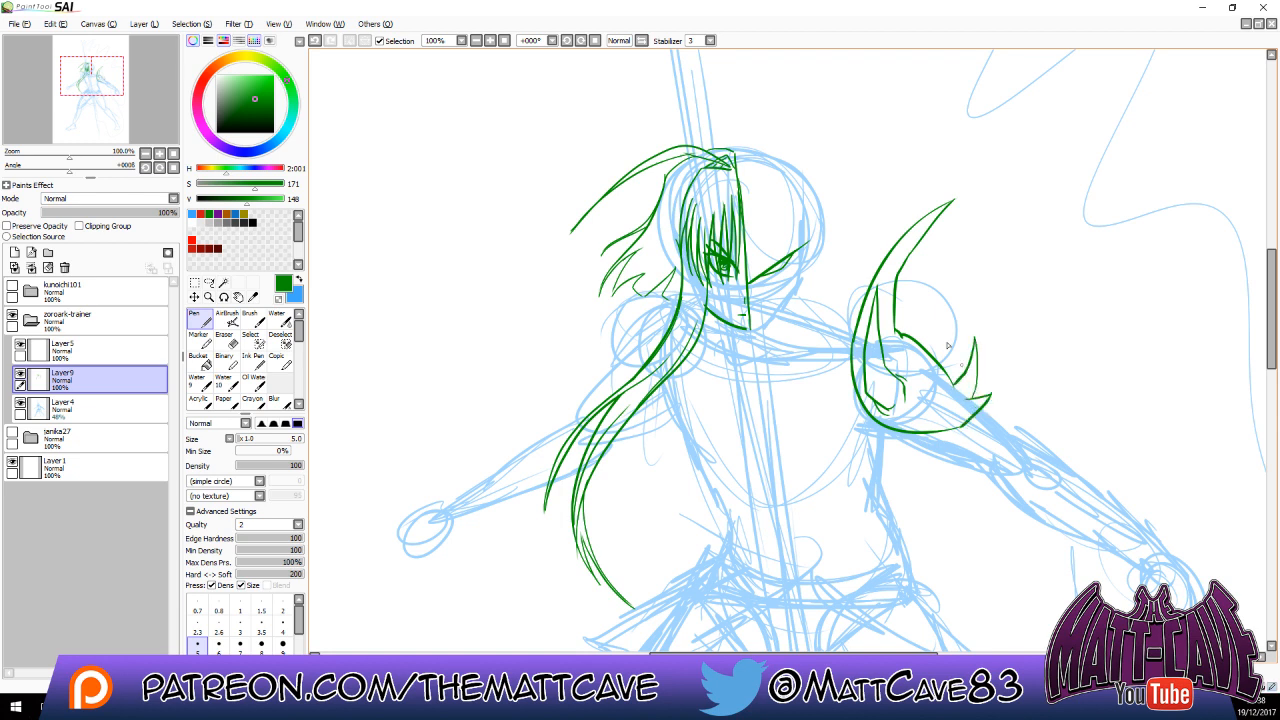
# Add a short hatched spike beside the tall one and refine the base of the outer spike.
pyautogui.moveTo(897, 331)
pyautogui.mouseDown()
pyautogui.moveTo(908, 275)
pyautogui.moveTo(916, 336)
pyautogui.moveTo(906, 282)
pyautogui.moveTo(898, 332)
pyautogui.mouseUp()
pyautogui.hotkey('ctrl', 'z')
pyautogui.moveTo(907, 288)
pyautogui.mouseDown()
pyautogui.moveTo(904, 334)
pyautogui.moveTo(916, 336)
pyautogui.moveTo(903, 322)
pyautogui.mouseUp()
pyautogui.hotkey('ctrl', 'z')
pyautogui.moveTo(952, 384); pyautogui.dragTo(952, 401)
pyautogui.hotkey('ctrl', 'z')
# Draw a second outer rim with a pointed top around the shoulder guard and clean up where the edges meet.
pyautogui.moveTo(1029, 383); pyautogui.dragTo(1053, 431)
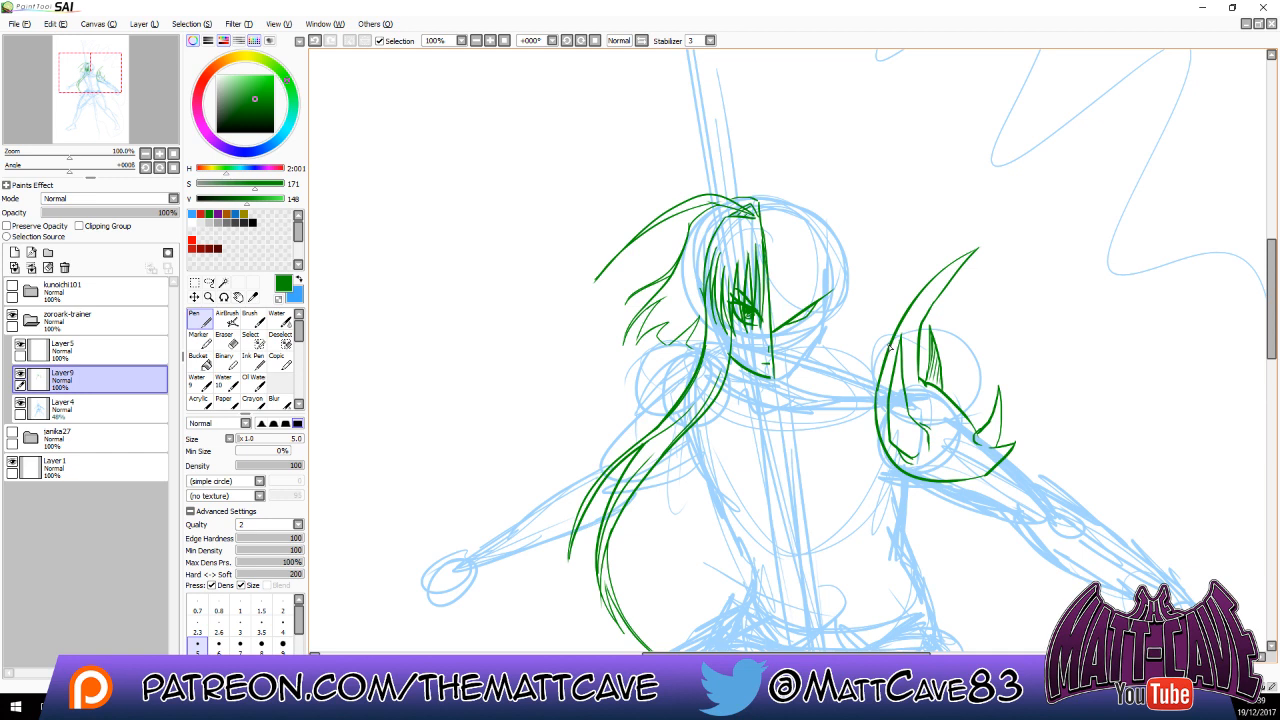
pyautogui.moveTo(873, 322); pyautogui.dragTo(866, 416)
pyautogui.hotkey('ctrl', 'z')
pyautogui.moveTo(880, 365)
pyautogui.mouseDown()
pyautogui.moveTo(850, 379)
pyautogui.moveTo(850, 422)
pyautogui.mouseUp()
pyautogui.moveTo(873, 364)
pyautogui.mouseDown()
pyautogui.moveTo(856, 440)
pyautogui.moveTo(935, 488)
pyautogui.moveTo(970, 480)
pyautogui.moveTo(968, 461)
pyautogui.moveTo(943, 465)
pyautogui.moveTo(974, 463)
pyautogui.moveTo(935, 468)
pyautogui.mouseUp()
pyautogui.hotkey('ctrl', 'z')
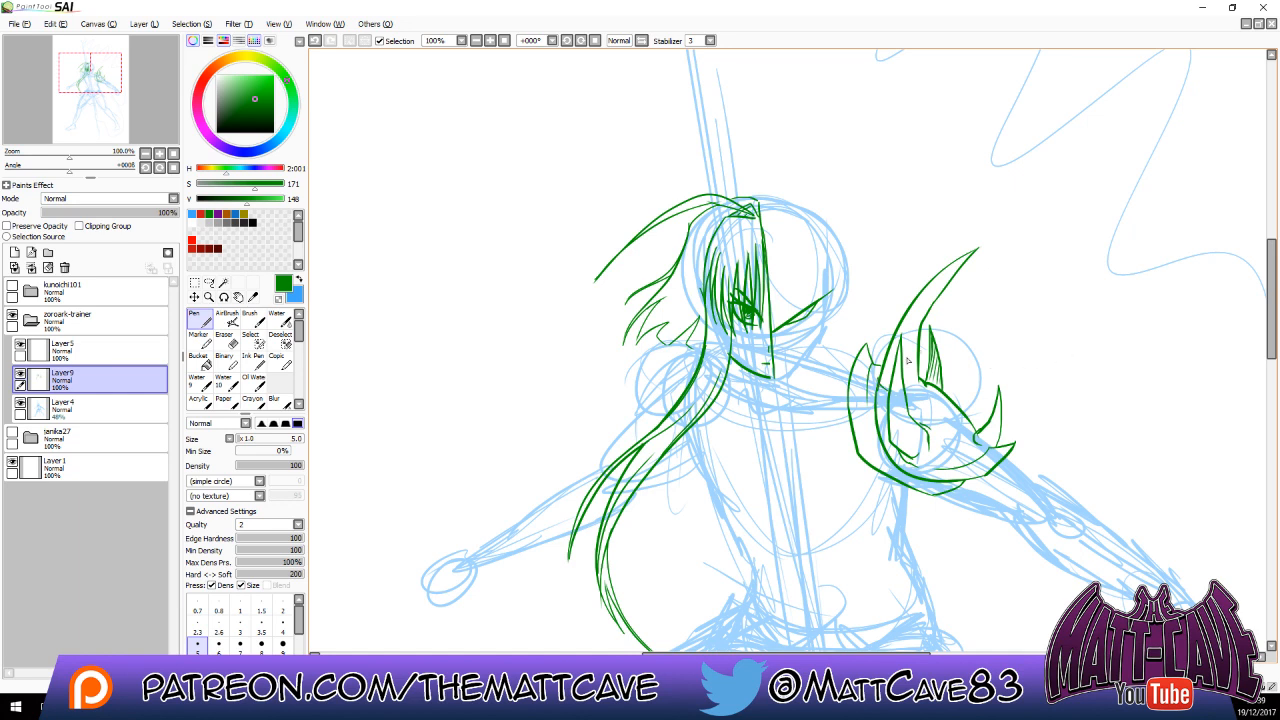
pyautogui.hotkey('ctrl', 'z')
pyautogui.moveTo(889, 363); pyautogui.dragTo(877, 407)
pyautogui.press('e')
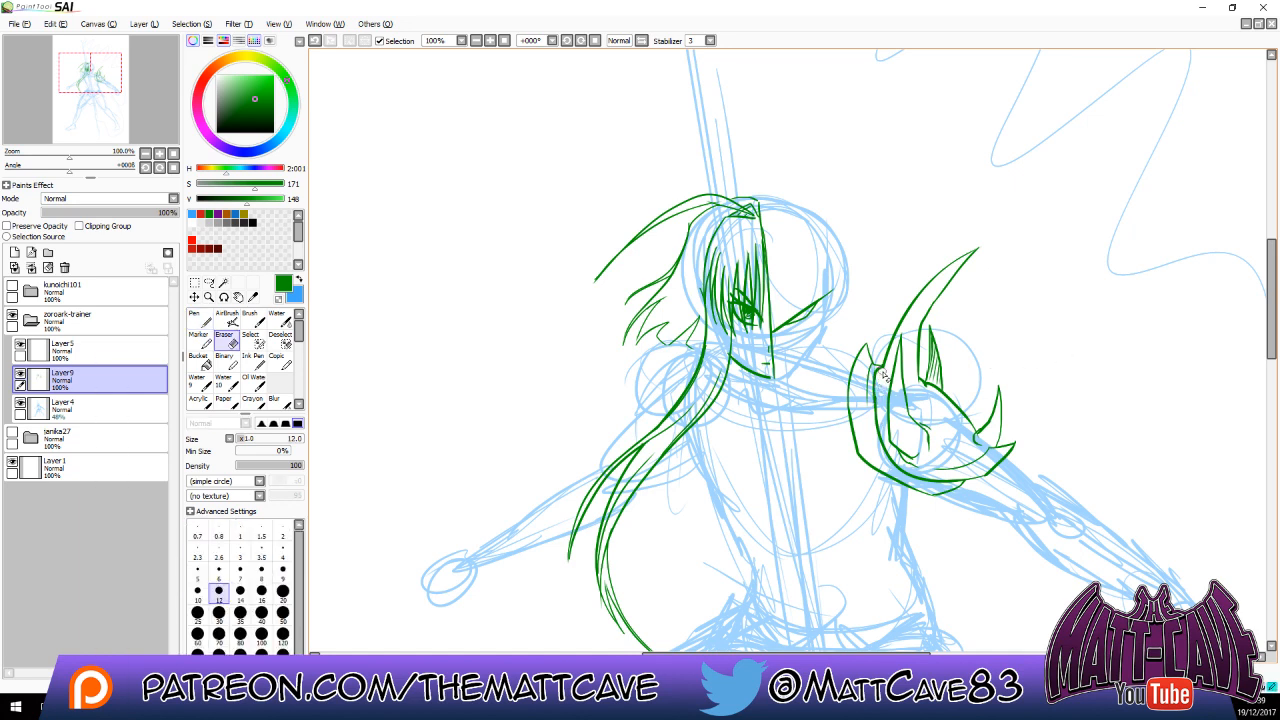
pyautogui.press('n')
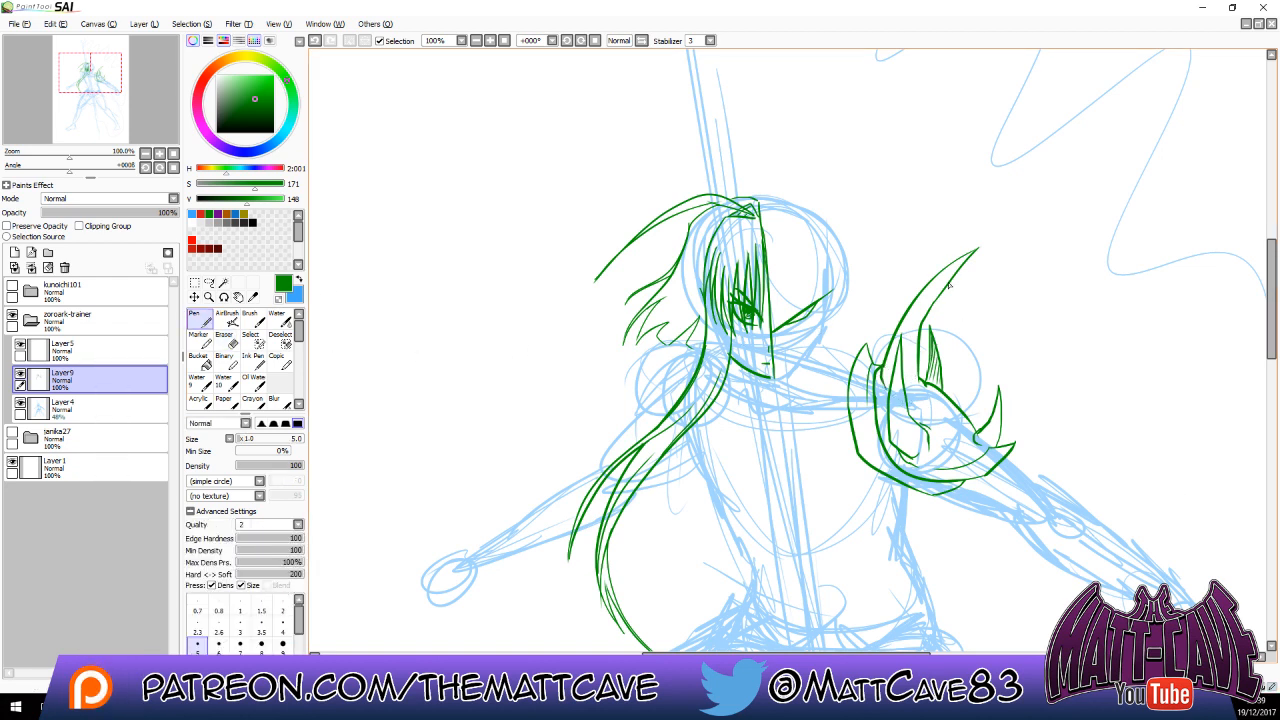
# Add short detail strokes to the shoulder guard's spikes and inner folds.
pyautogui.moveTo(971, 254); pyautogui.dragTo(923, 296)
pyautogui.moveTo(902, 348); pyautogui.dragTo(899, 410)
pyautogui.moveTo(1001, 396); pyautogui.dragTo(990, 440)
pyautogui.moveTo(908, 442); pyautogui.dragTo(922, 458)
pyautogui.hotkey('ctrl', 'z')
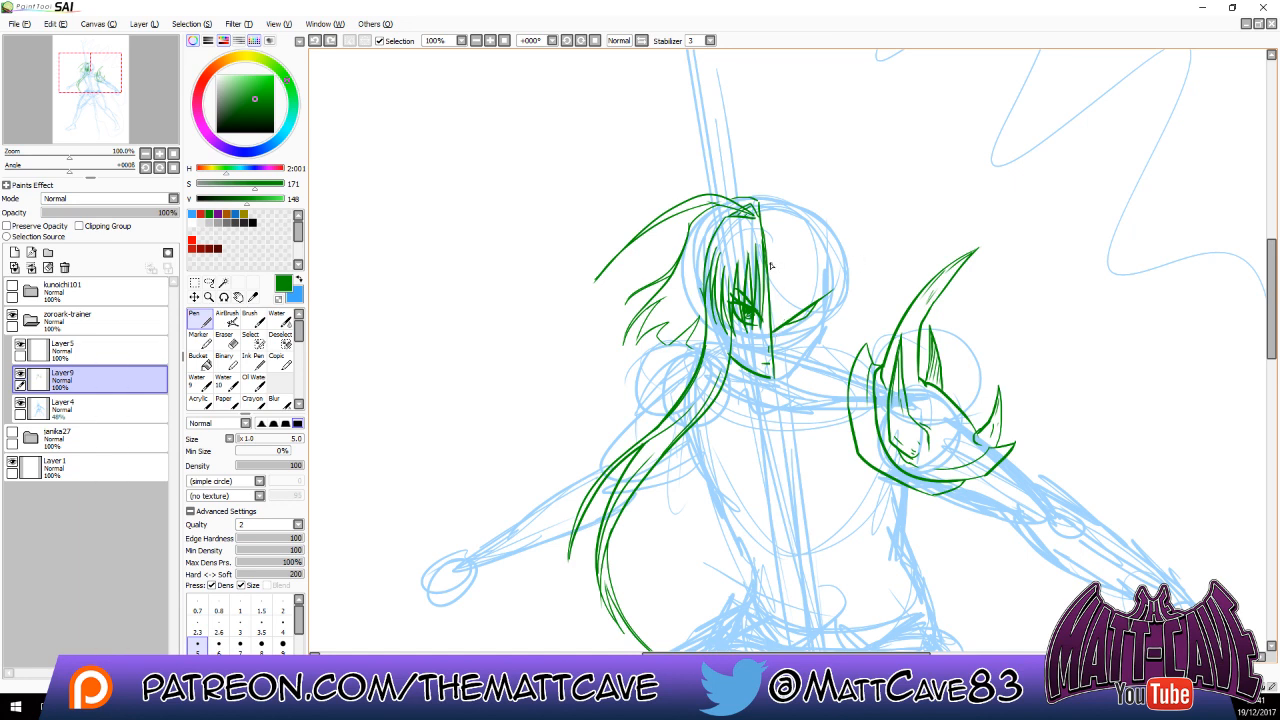
# Draw an angled brow line from the face's dividing line and a large curved horn rising above the head.
pyautogui.moveTo(768, 265)
pyautogui.mouseDown()
pyautogui.moveTo(804, 289)
pyautogui.moveTo(817, 285)
pyautogui.moveTo(793, 284)
pyautogui.moveTo(839, 274)
pyautogui.mouseUp()
pyautogui.moveTo(835, 265); pyautogui.dragTo(857, 93)
pyautogui.hotkey('ctrl', 'z')
pyautogui.moveTo(795, 282)
pyautogui.mouseDown()
pyautogui.moveTo(826, 240)
pyautogui.moveTo(834, 140)
pyautogui.moveTo(827, 104)
pyautogui.moveTo(795, 73)
pyautogui.moveTo(855, 135)
pyautogui.mouseUp()
pyautogui.hotkey('ctrl', 'z')
pyautogui.moveTo(795, 284)
pyautogui.mouseDown()
pyautogui.moveTo(832, 182)
pyautogui.moveTo(766, 91)
pyautogui.moveTo(870, 181)
pyautogui.moveTo(854, 161)
pyautogui.moveTo(865, 201)
pyautogui.moveTo(853, 262)
pyautogui.mouseUp()
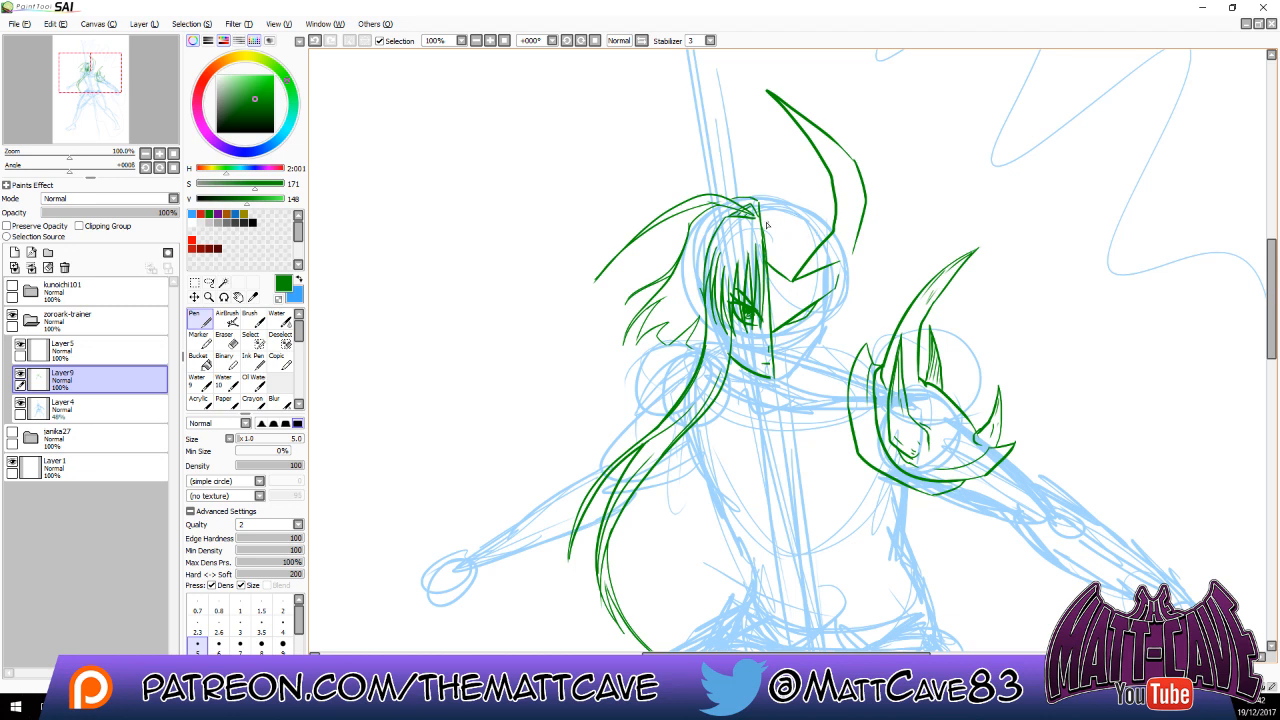
# Draw a small angular shape on the forehead beside the dividing line and extend that line to a point above the crown.
pyautogui.moveTo(762, 213); pyautogui.dragTo(767, 255)
pyautogui.hotkey('ctrl', 'z')
pyautogui.moveTo(762, 211)
pyautogui.mouseDown()
pyautogui.moveTo(768, 262)
pyautogui.moveTo(776, 218)
pyautogui.moveTo(777, 247)
pyautogui.mouseUp()
pyautogui.hotkey('ctrl', 'z')
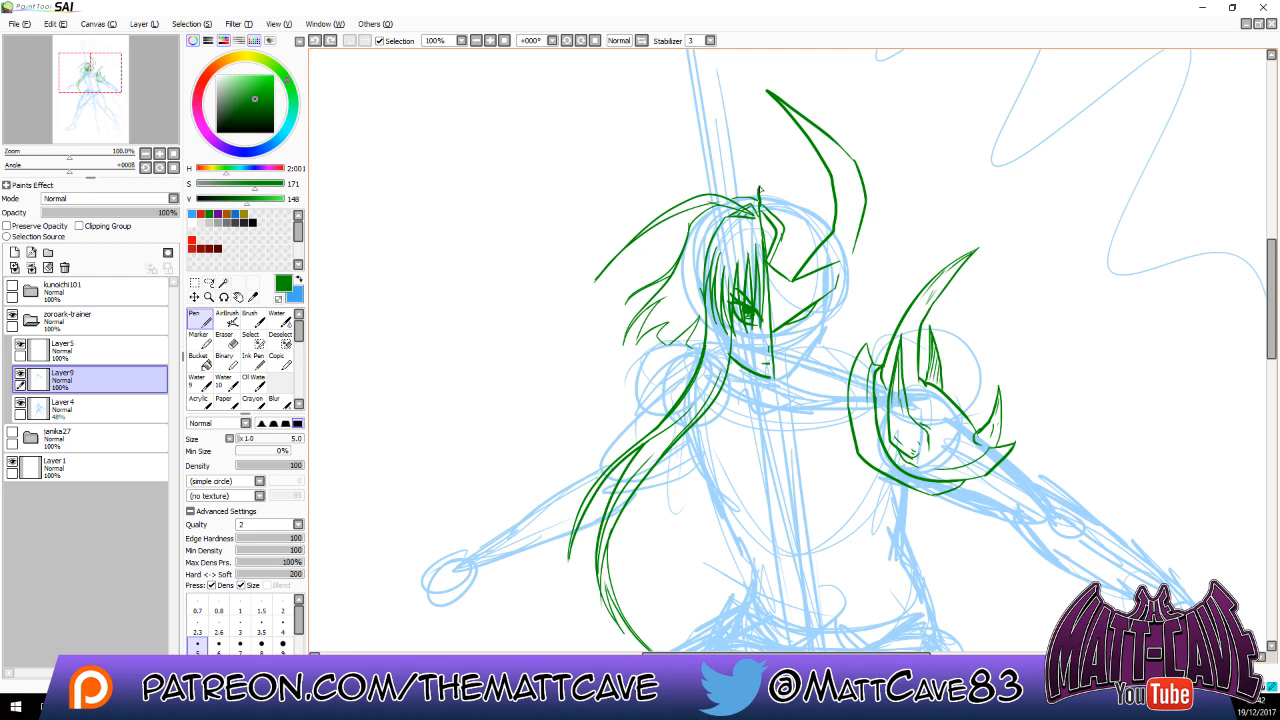
pyautogui.hotkey('ctrl', 'z')
pyautogui.moveTo(758, 187); pyautogui.dragTo(768, 258)
# Draw the mask's top edge from the crown point to the horn and add a smaller spike behind the horn.
pyautogui.moveTo(759, 184); pyautogui.dragTo(833, 234)
pyautogui.hotkey('ctrl', 'z')
pyautogui.hotkey('ctrl', 'z')
pyautogui.moveTo(760, 184); pyautogui.dragTo(830, 234)
pyautogui.moveTo(853, 254)
pyautogui.mouseDown()
pyautogui.moveTo(879, 201)
pyautogui.moveTo(857, 281)
pyautogui.mouseUp()
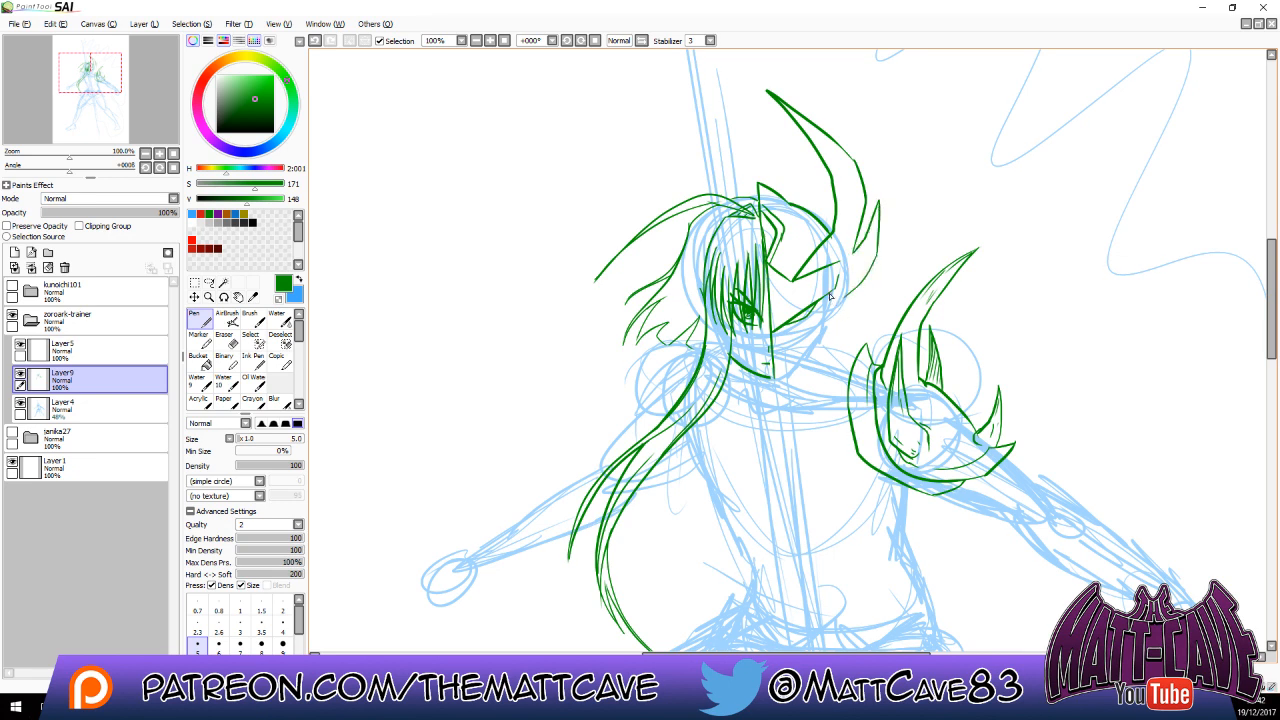
# Draw a long downward-pointing spike along the side of the mask past the jaw.
pyautogui.moveTo(826, 298); pyautogui.dragTo(805, 405)
pyautogui.moveTo(852, 292); pyautogui.dragTo(807, 407)
pyautogui.hotkey('ctrl', 'z')
pyautogui.moveTo(843, 302); pyautogui.dragTo(806, 410)
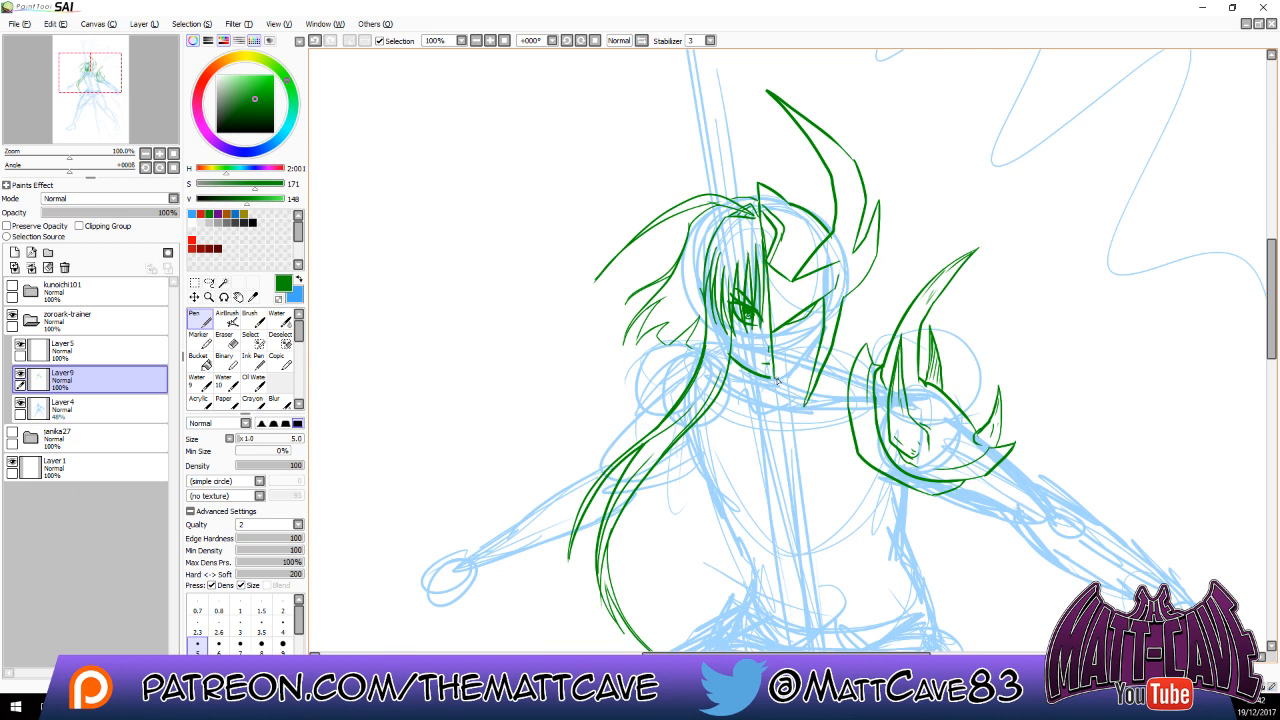
pyautogui.moveTo(774, 332); pyautogui.dragTo(820, 311)
pyautogui.moveTo(823, 334); pyautogui.dragTo(782, 395)
pyautogui.hotkey('ctrl', 'z')
pyautogui.moveTo(823, 334); pyautogui.dragTo(775, 379)
pyautogui.hotkey('ctrl', 'z')
pyautogui.moveTo(823, 337); pyautogui.dragTo(779, 379)
pyautogui.hotkey('ctrl', 'z')
pyautogui.moveTo(823, 336); pyautogui.dragTo(777, 381)
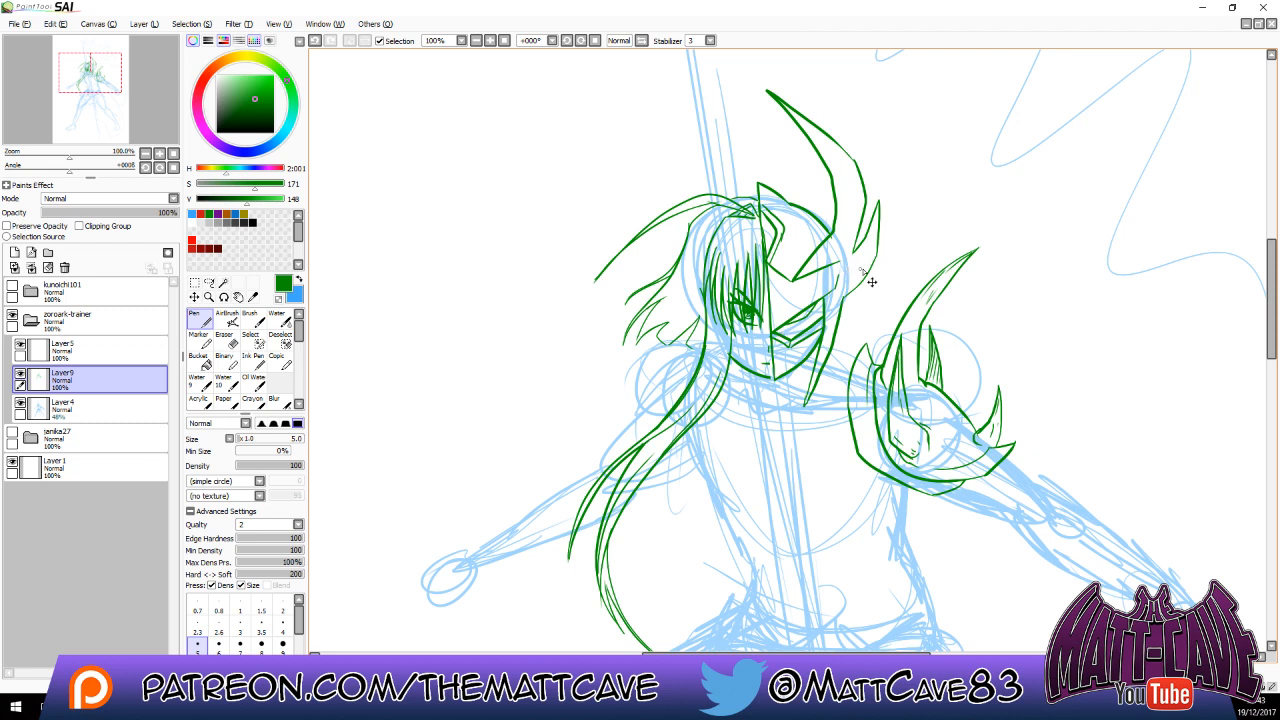
pyautogui.hotkey('ctrl', 'z')
pyautogui.hotkey('ctrl', 'z')
pyautogui.hotkey('ctrl', 'z')
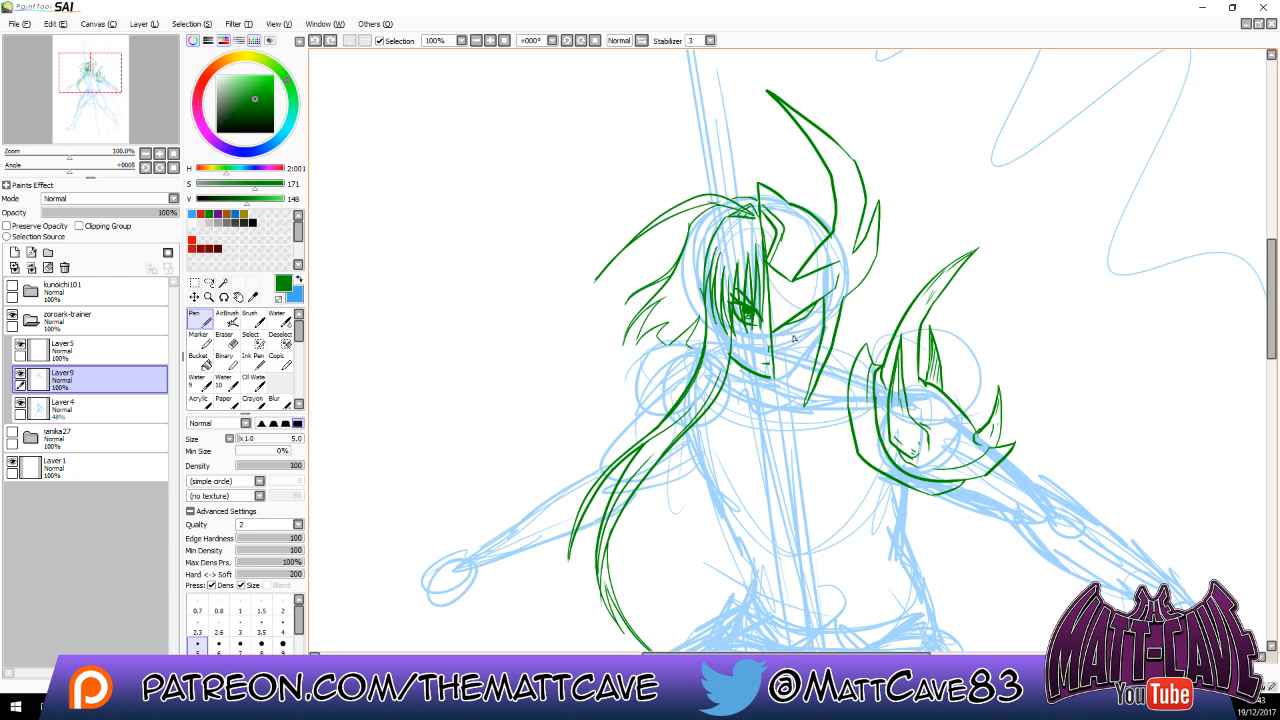
# Draw pointed fangs below the mask's slanted edge and a jaw line curving down to the chin.
pyautogui.moveTo(773, 332)
pyautogui.mouseDown()
pyautogui.moveTo(792, 365)
pyautogui.moveTo(797, 340)
pyautogui.mouseUp()
pyautogui.hotkey('ctrl', 'z')
pyautogui.moveTo(811, 337); pyautogui.dragTo(817, 335)
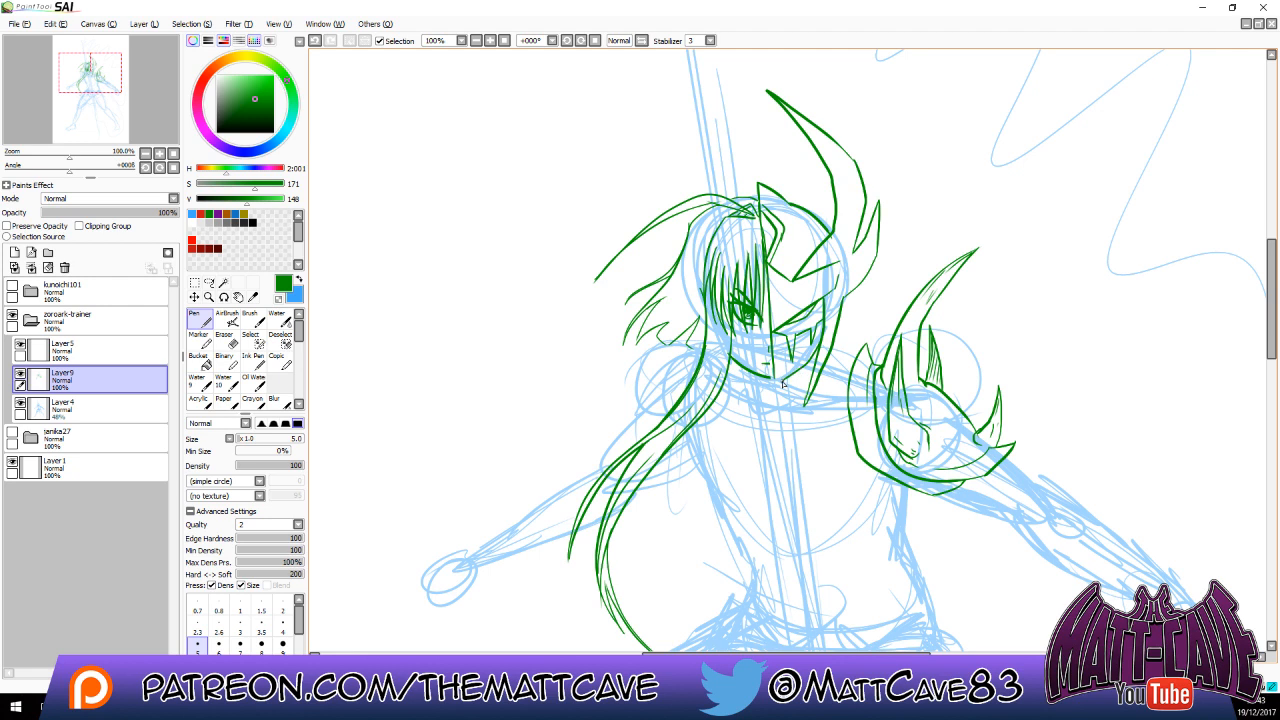
pyautogui.moveTo(826, 338); pyautogui.dragTo(776, 384)
# Erase the brow line's overshoot, join the slanted mask edge to the side spike with a curve, and tidy the fangs.
pyautogui.press('e')
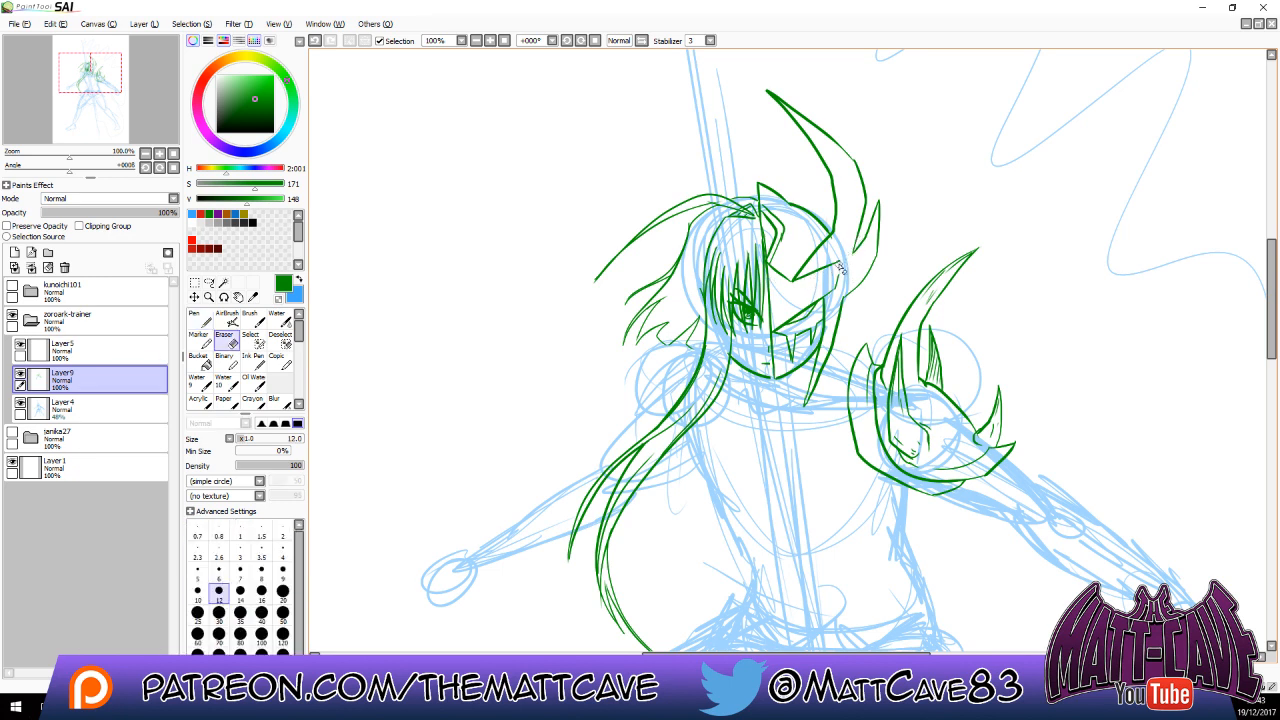
pyautogui.moveTo(840, 264)
pyautogui.mouseDown()
pyautogui.moveTo(799, 283)
pyautogui.moveTo(831, 291)
pyautogui.mouseUp()
pyautogui.press('n')
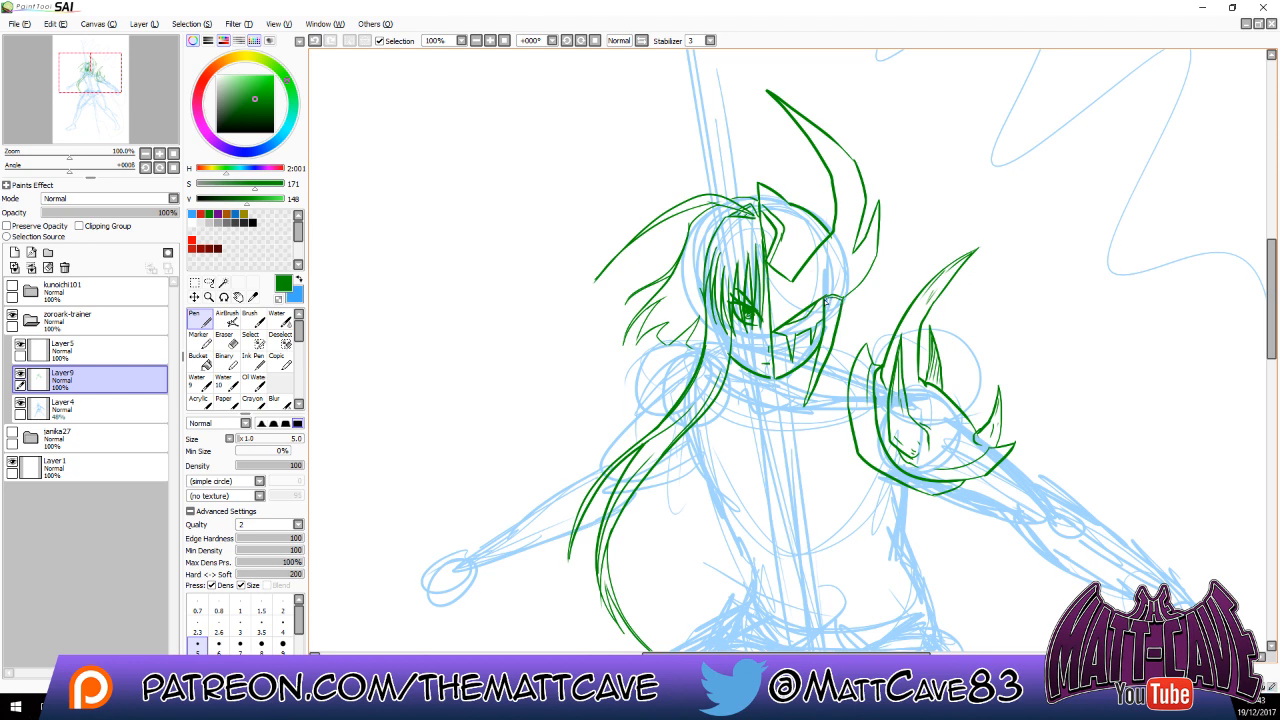
pyautogui.moveTo(825, 302)
pyautogui.mouseDown()
pyautogui.moveTo(796, 322)
pyautogui.moveTo(828, 299)
pyautogui.mouseUp()
pyautogui.hotkey('ctrl', 'z')
pyautogui.press('e')
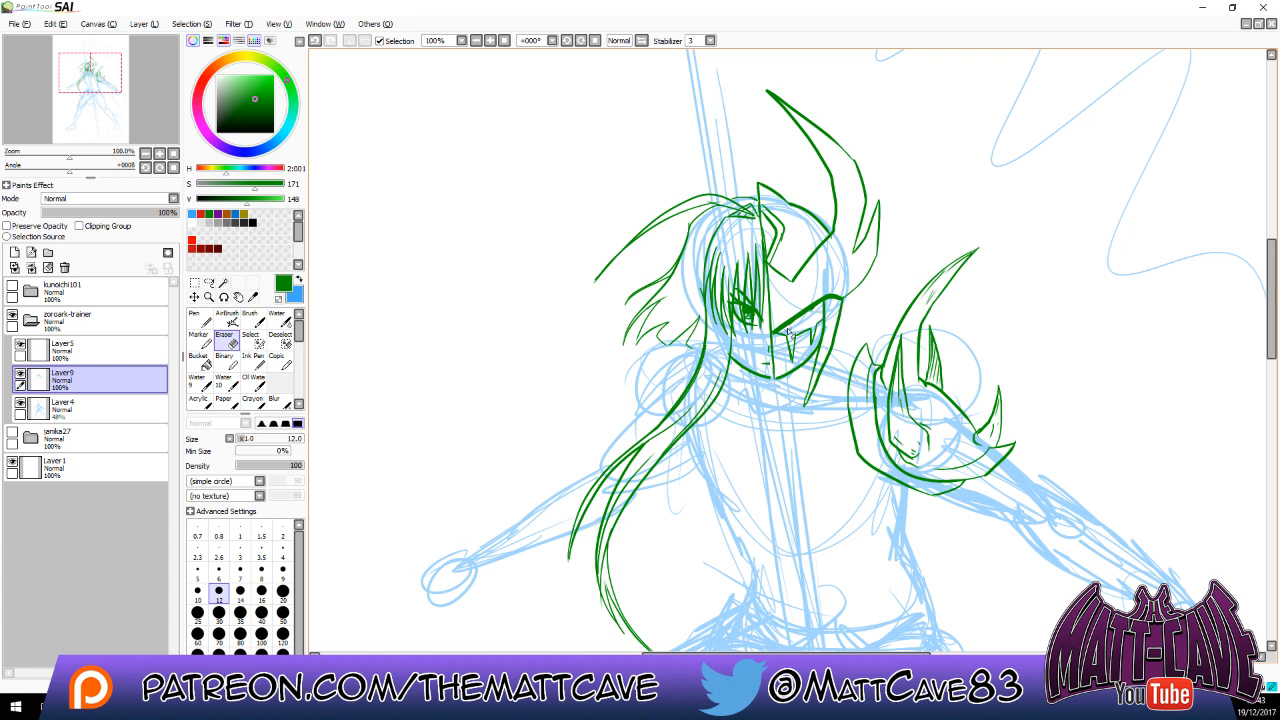
pyautogui.click(206, 320)
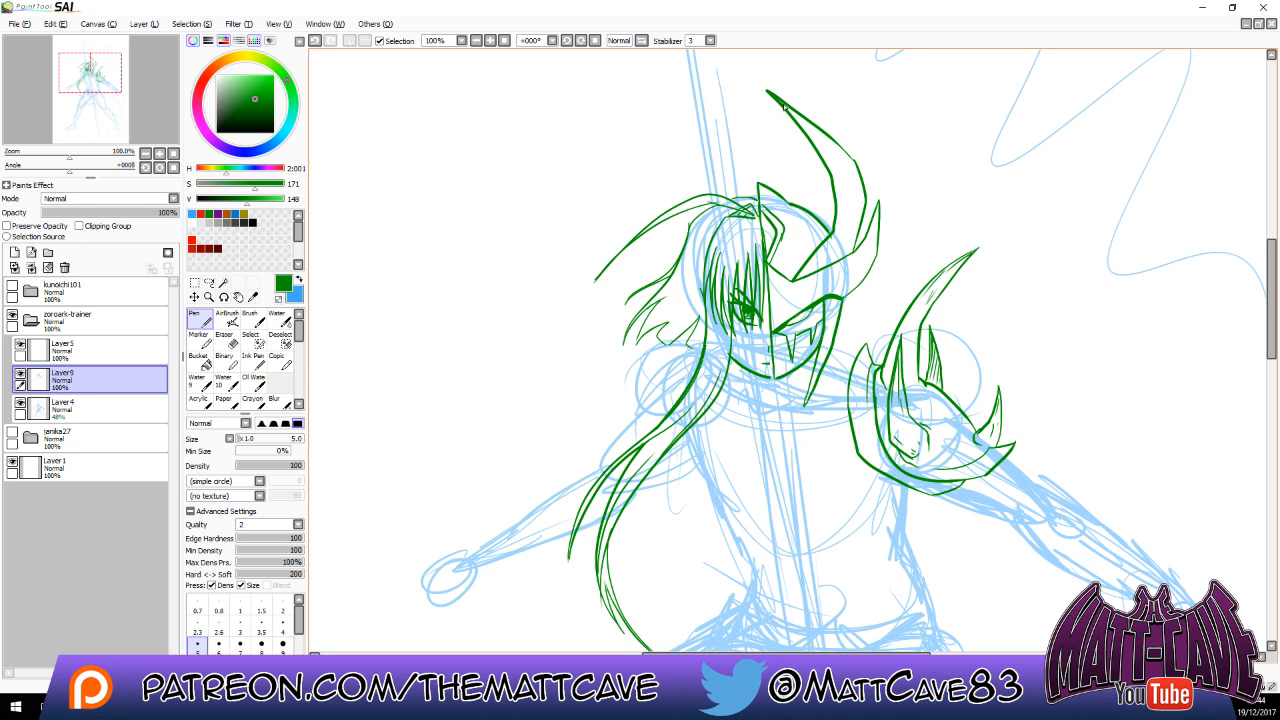
# Add shading strokes along the horn, then erase and reshape the smaller spike behind it.
pyautogui.moveTo(784, 105); pyautogui.dragTo(847, 166)
pyautogui.moveTo(830, 322); pyautogui.dragTo(822, 355)
pyautogui.press('e')
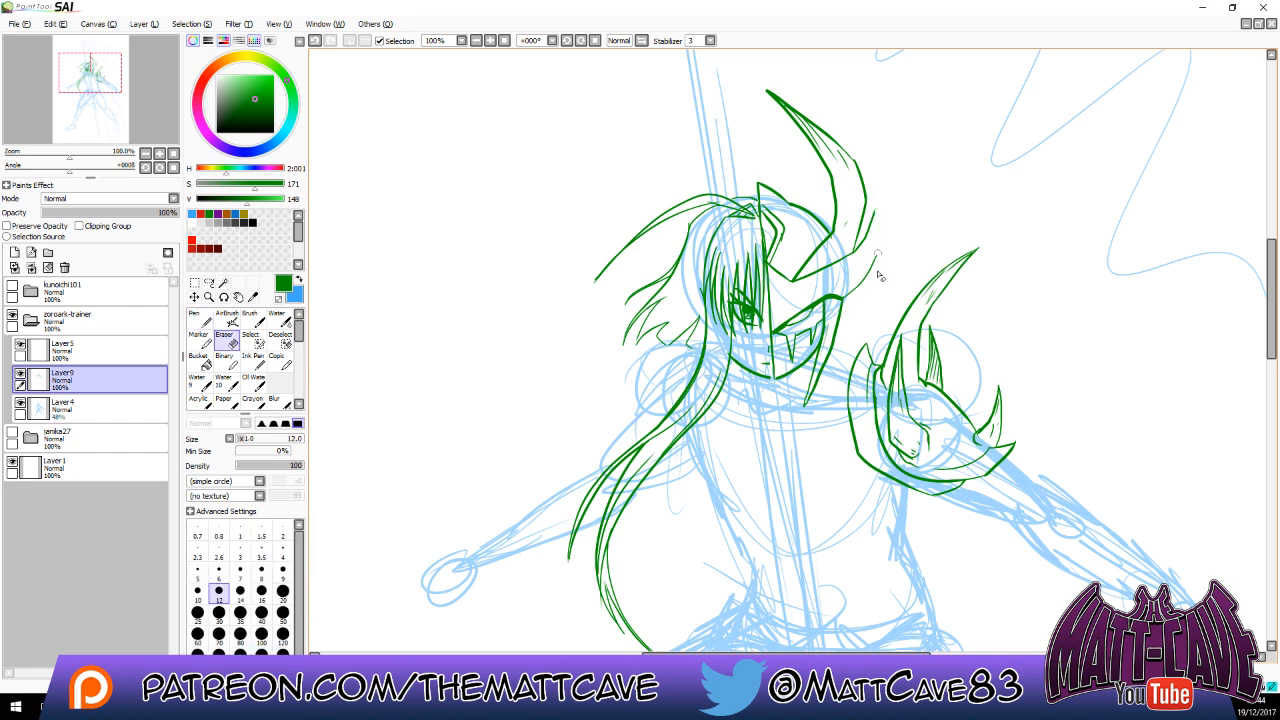
pyautogui.moveTo(850, 300)
pyautogui.mouseDown()
pyautogui.moveTo(855, 253)
pyautogui.moveTo(897, 184)
pyautogui.moveTo(851, 254)
pyautogui.moveTo(882, 191)
pyautogui.moveTo(838, 330)
pyautogui.mouseUp()
pyautogui.click(200, 320)
pyautogui.hotkey('ctrl', 'z')
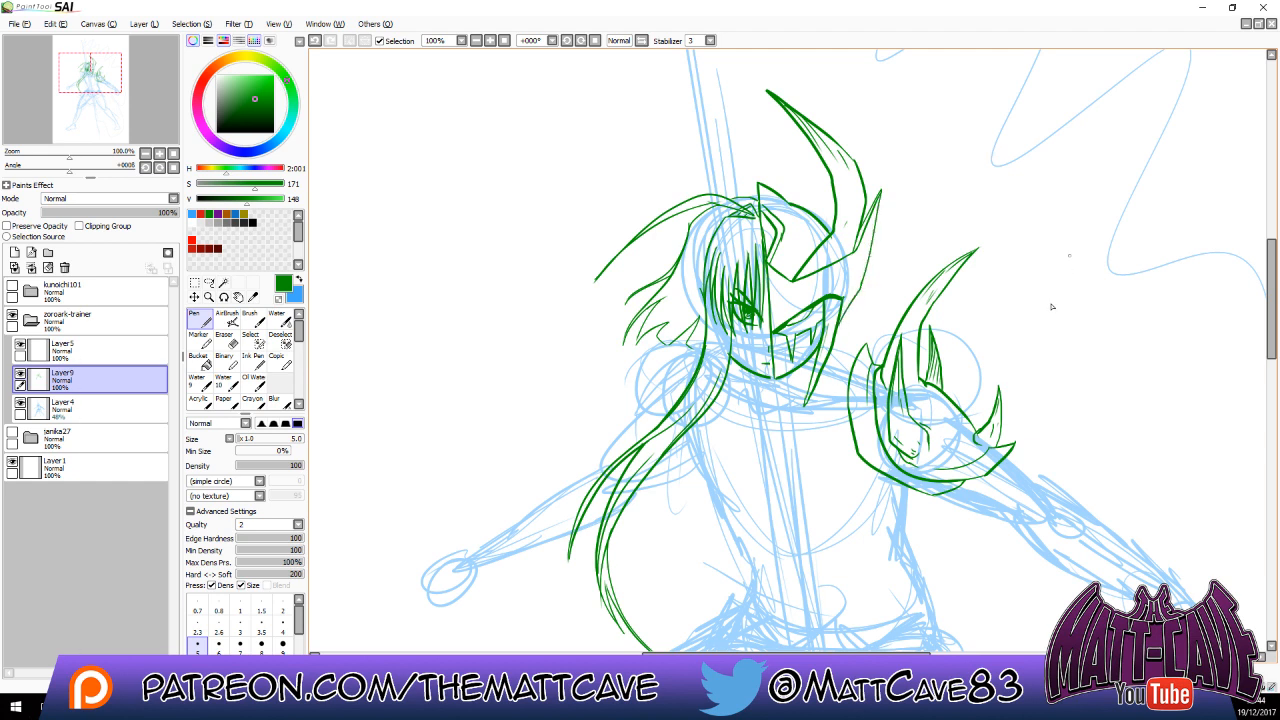
# Fill the lower jaw band with solid green and draw a line from the mask's side to the shoulder guard.
pyautogui.moveTo(973, 552); pyautogui.dragTo(944, 499)
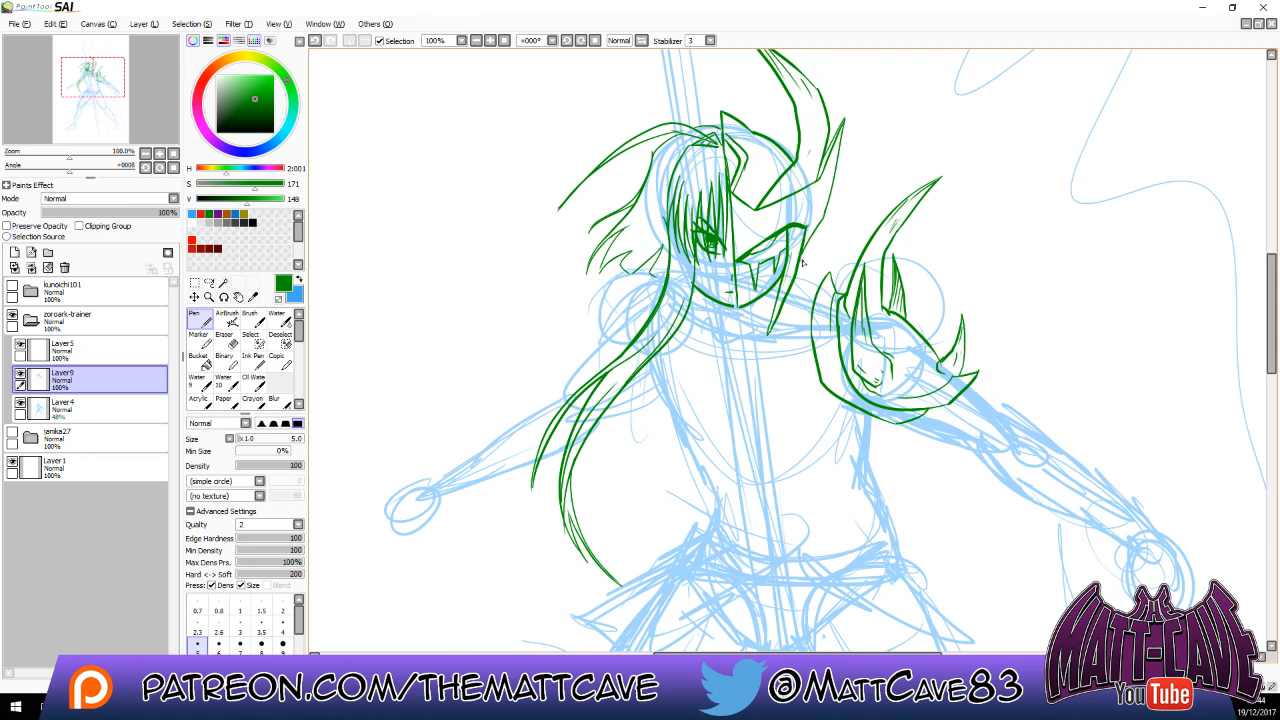
pyautogui.hotkey('ctrl', 'z')
pyautogui.moveTo(802, 260)
pyautogui.mouseDown()
pyautogui.moveTo(818, 291)
pyautogui.moveTo(740, 315)
pyautogui.moveTo(776, 286)
pyautogui.mouseUp()
pyautogui.press('e')
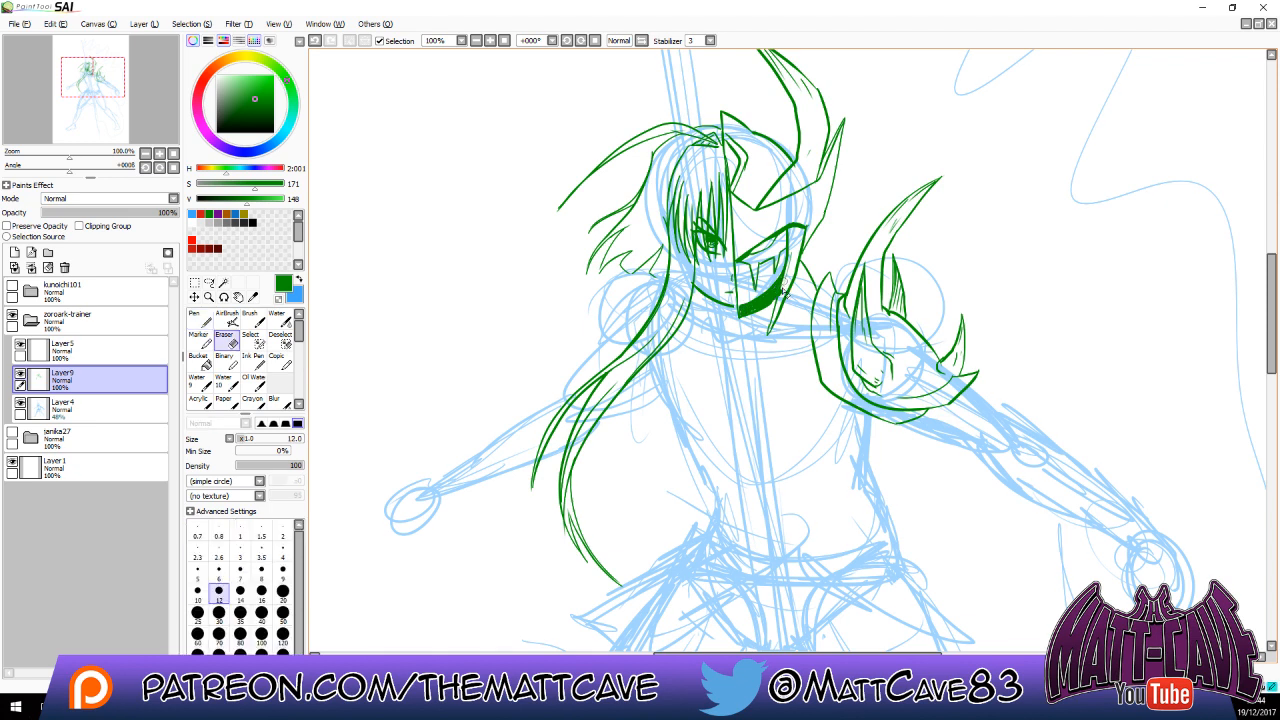
pyautogui.press('n')
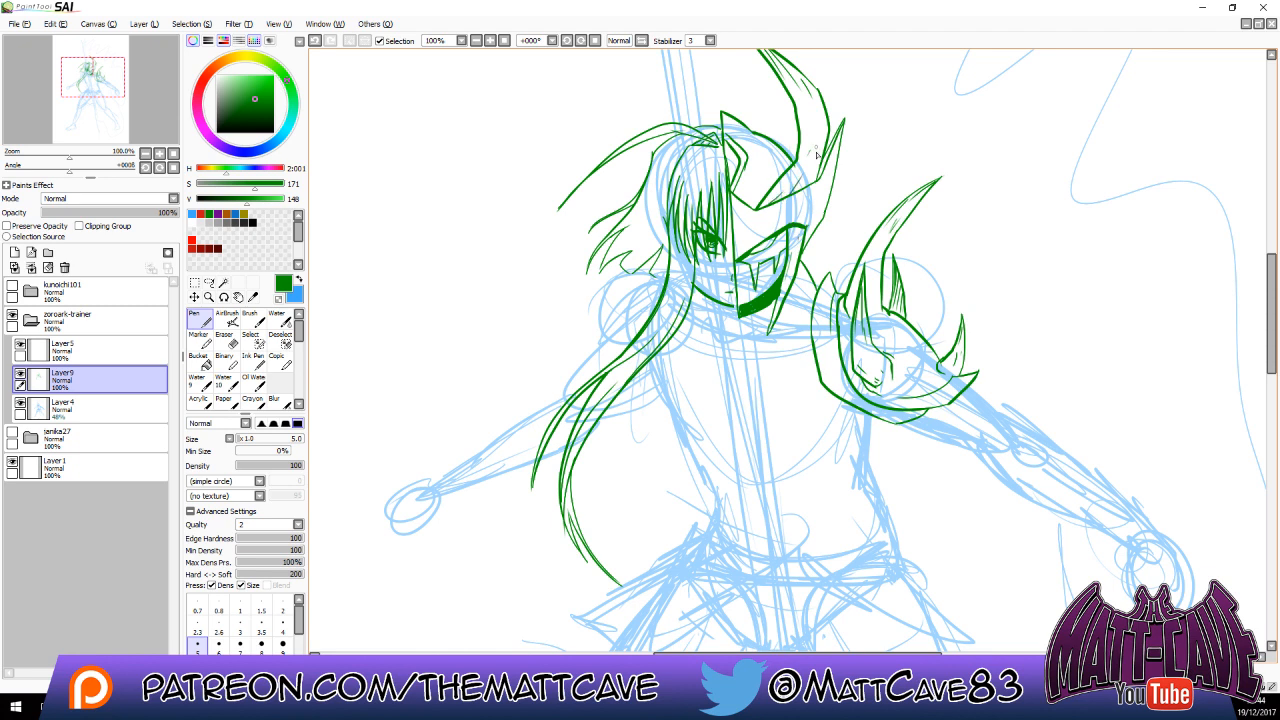
pyautogui.moveTo(944, 472); pyautogui.dragTo(929, 426)
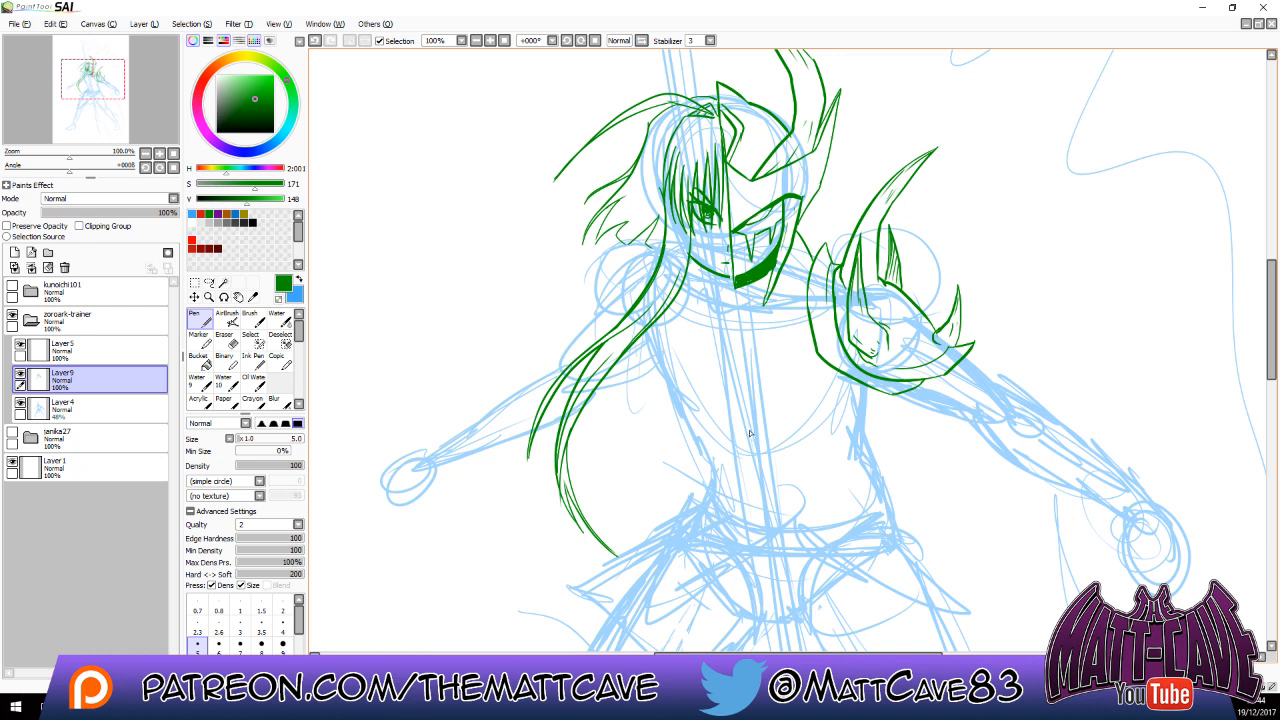
# Draw the two parallel angled lower edges of the chest armour, meeting in a point near the body's centre line.
pyautogui.moveTo(741, 411)
pyautogui.mouseDown()
pyautogui.moveTo(782, 435)
pyautogui.moveTo(845, 378)
pyautogui.mouseUp()
pyautogui.hotkey('ctrl', 'z')
pyautogui.moveTo(740, 404)
pyautogui.mouseDown()
pyautogui.moveTo(770, 412)
pyautogui.moveTo(830, 377)
pyautogui.mouseUp()
pyautogui.moveTo(767, 414)
pyautogui.mouseDown()
pyautogui.moveTo(780, 460)
pyautogui.moveTo(860, 384)
pyautogui.mouseUp()
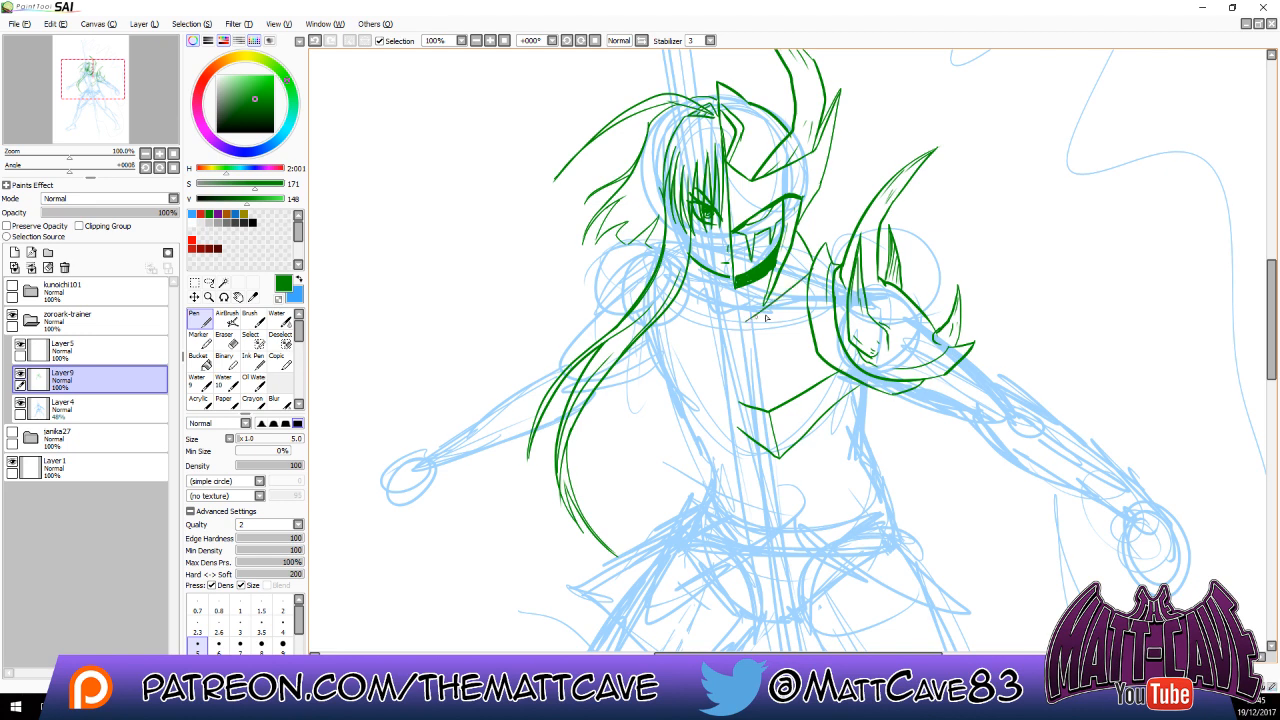
# Draw the rounded chest curve on the unarmoured side and a centre dividing line from the chin down to the armour edge.
pyautogui.moveTo(656, 340); pyautogui.dragTo(645, 422)
pyautogui.moveTo(716, 442)
pyautogui.mouseDown()
pyautogui.moveTo(736, 427)
pyautogui.moveTo(719, 441)
pyautogui.mouseUp()
pyautogui.hotkey('ctrl', 'z')
pyautogui.moveTo(733, 263); pyautogui.dragTo(746, 440)
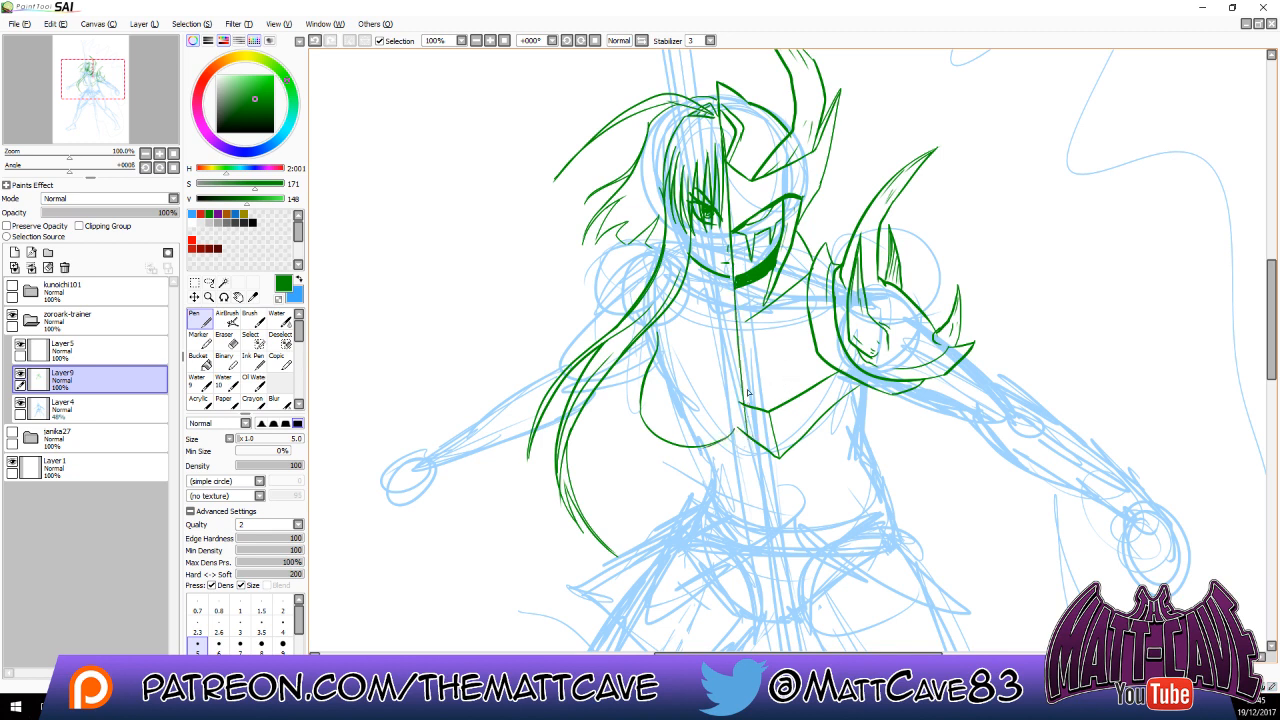
pyautogui.moveTo(741, 390); pyautogui.dragTo(746, 432)
pyautogui.press('e')
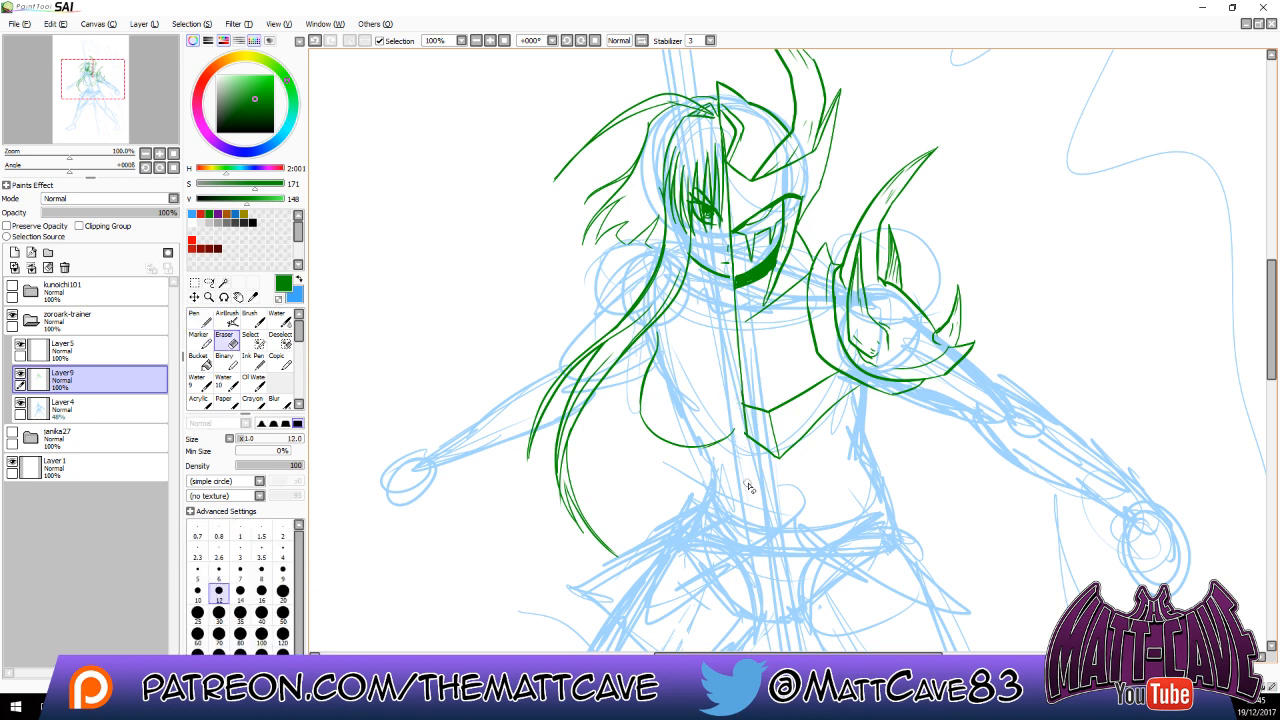
pyautogui.press('n')
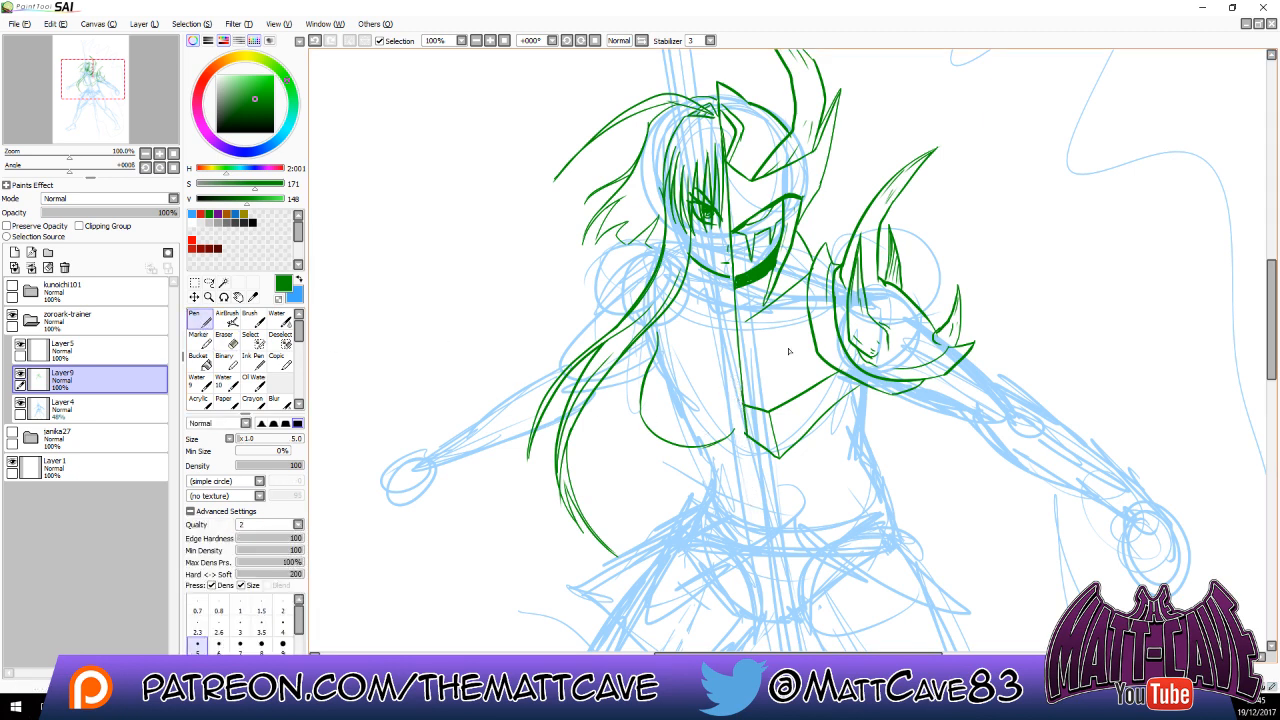
# Hatch the inner corner of the chest armour's lower band and close its outer end beneath the shoulder guard.
pyautogui.moveTo(748, 408)
pyautogui.mouseDown()
pyautogui.moveTo(768, 416)
pyautogui.moveTo(796, 498)
pyautogui.moveTo(786, 432)
pyautogui.moveTo(783, 364)
pyautogui.mouseUp()
pyautogui.moveTo(856, 293); pyautogui.dragTo(826, 348)
pyautogui.hotkey('ctrl', 'z')
pyautogui.moveTo(857, 293); pyautogui.dragTo(834, 339)
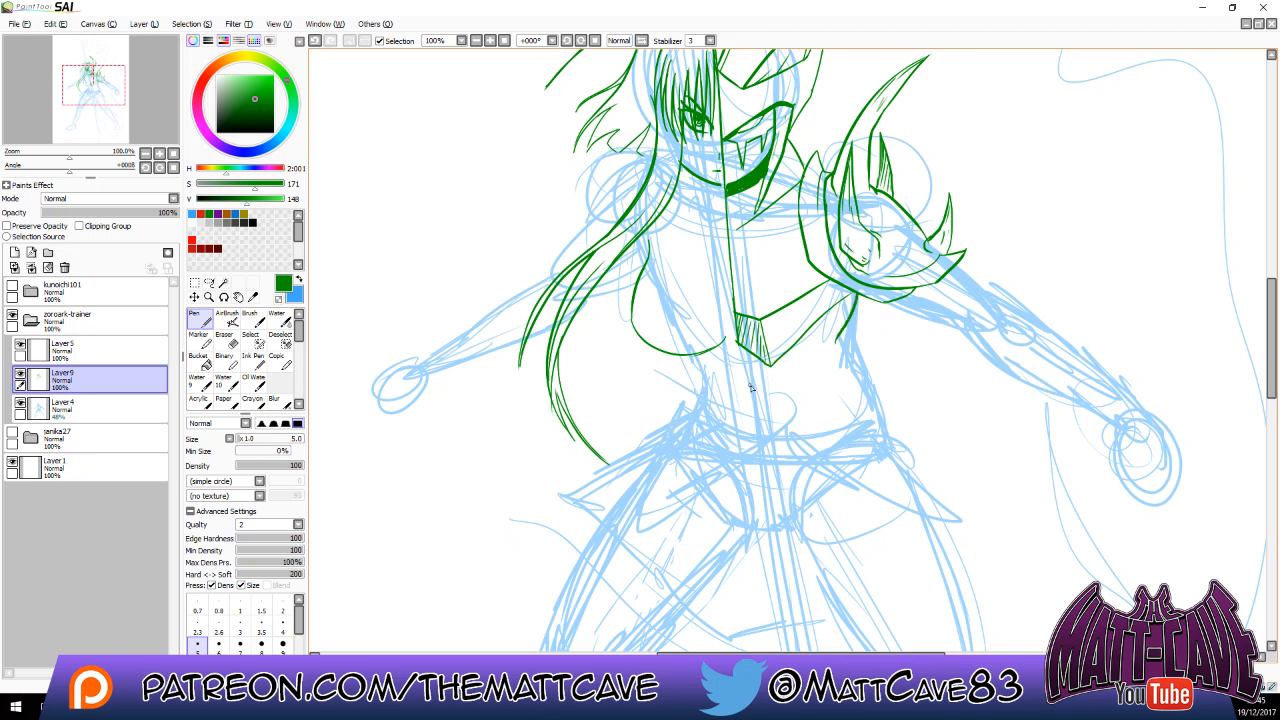
# Draw two chevron bands below the chest armour and extend the centre dividing line down to the waist.
pyautogui.moveTo(746, 371); pyautogui.dragTo(769, 392)
pyautogui.hotkey('ctrl', 'z')
pyautogui.moveTo(746, 378)
pyautogui.mouseDown()
pyautogui.moveTo(770, 391)
pyautogui.moveTo(843, 338)
pyautogui.mouseUp()
pyautogui.moveTo(756, 416)
pyautogui.mouseDown()
pyautogui.moveTo(772, 426)
pyautogui.moveTo(851, 356)
pyautogui.mouseUp()
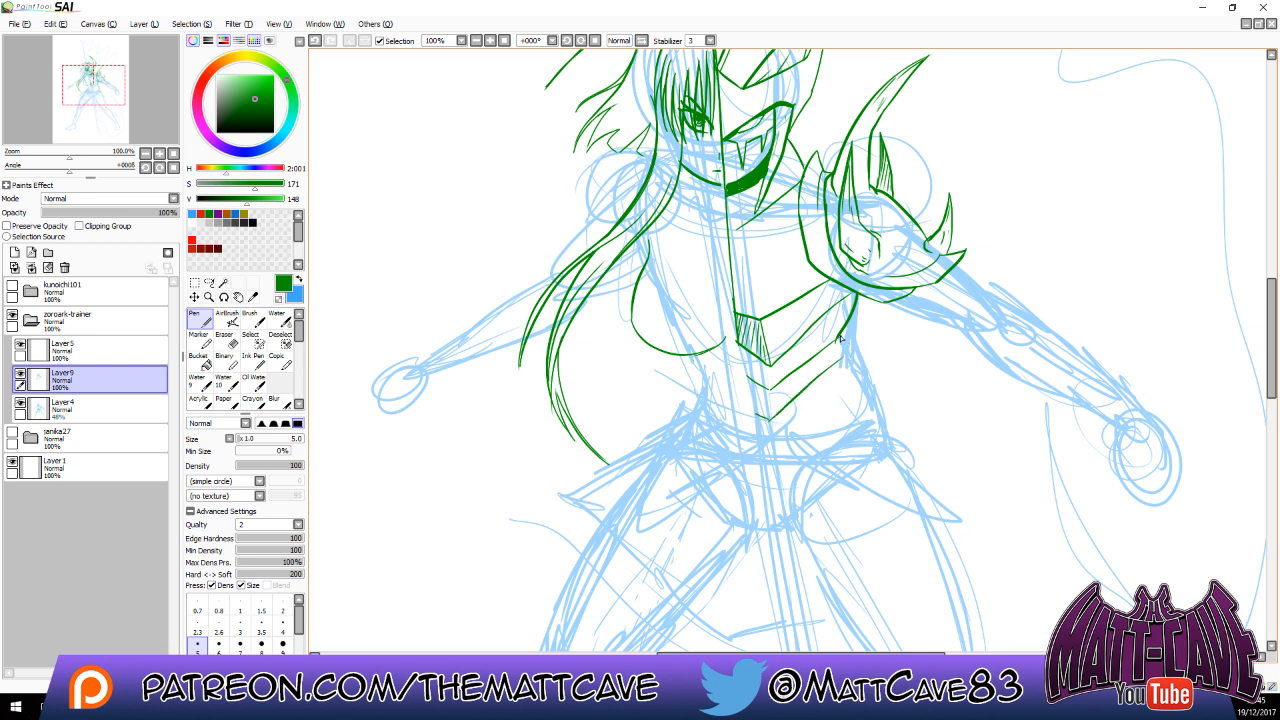
pyautogui.moveTo(841, 338); pyautogui.dragTo(768, 387)
pyautogui.moveTo(738, 338); pyautogui.dragTo(748, 394)
pyautogui.moveTo(741, 346); pyautogui.dragTo(766, 489)
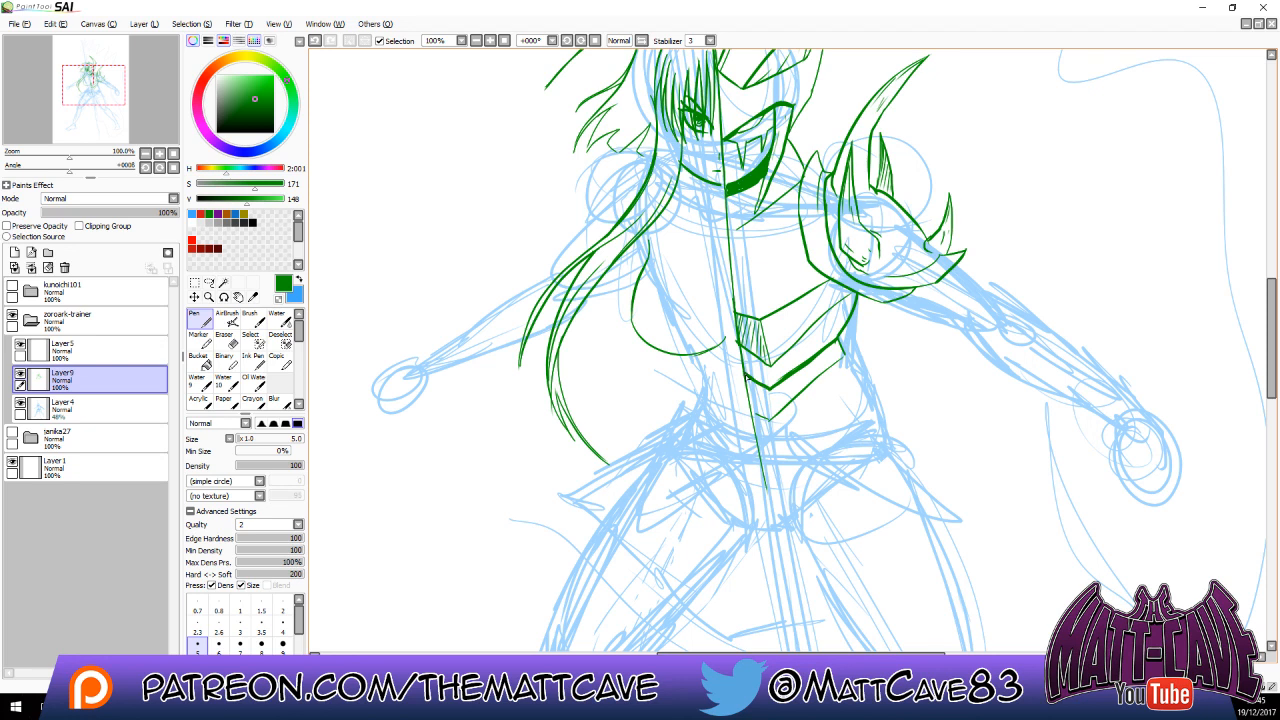
# Thicken the edge of the lowest chevron band on the abdomen.
pyautogui.moveTo(746, 378)
pyautogui.mouseDown()
pyautogui.moveTo(787, 392)
pyautogui.moveTo(770, 389)
pyautogui.moveTo(839, 342)
pyautogui.moveTo(813, 360)
pyautogui.mouseUp()
pyautogui.hotkey('ctrl', 'z')
pyautogui.moveTo(752, 415); pyautogui.dragTo(761, 417)
pyautogui.hotkey('ctrl', 'z')
pyautogui.moveTo(767, 422); pyautogui.dragTo(838, 363)
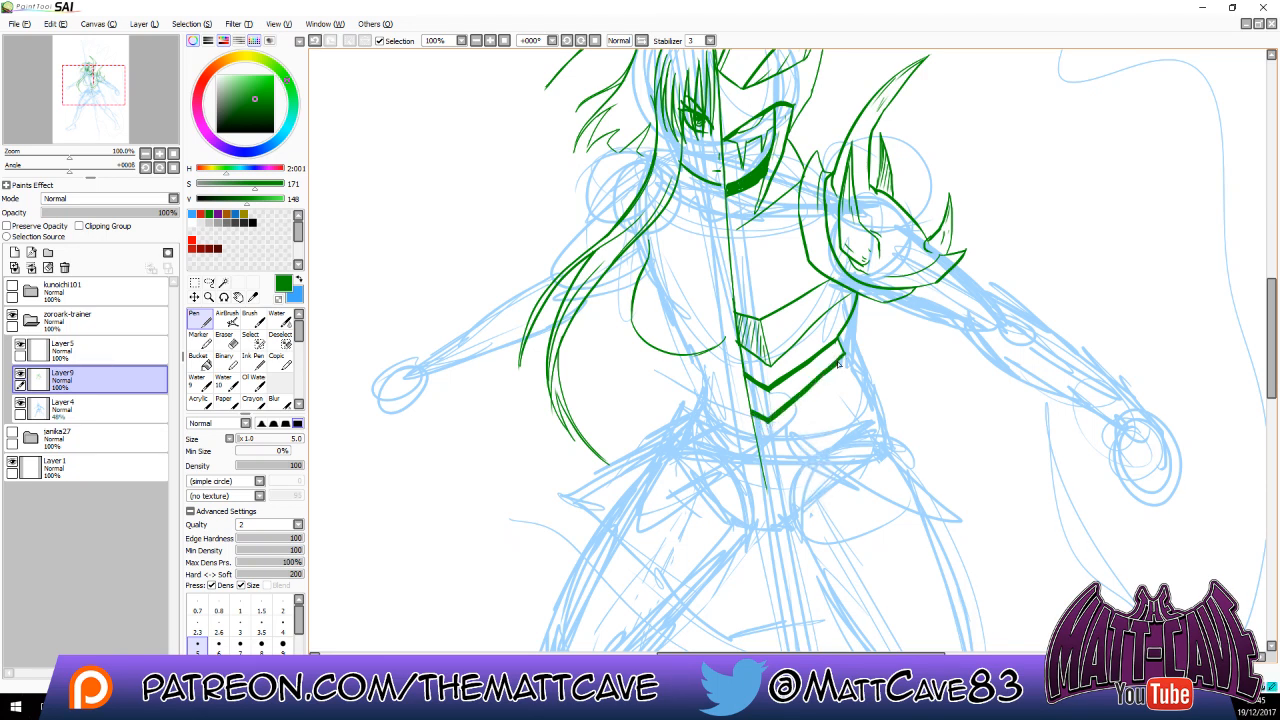
# Thicken the uppermost chevron edge from the centre line up to the shoulder guard, redoing strokes that miss.
pyautogui.moveTo(739, 344)
pyautogui.mouseDown()
pyautogui.moveTo(772, 369)
pyautogui.moveTo(848, 293)
pyautogui.mouseUp()
pyautogui.hotkey('ctrl', 'z')
pyautogui.hotkey('ctrl', 'z')
pyautogui.hotkey('ctrl', 'z')
pyautogui.moveTo(770, 371); pyautogui.dragTo(822, 320)
pyautogui.hotkey('ctrl', 'z')
pyautogui.moveTo(742, 350); pyautogui.dragTo(769, 368)
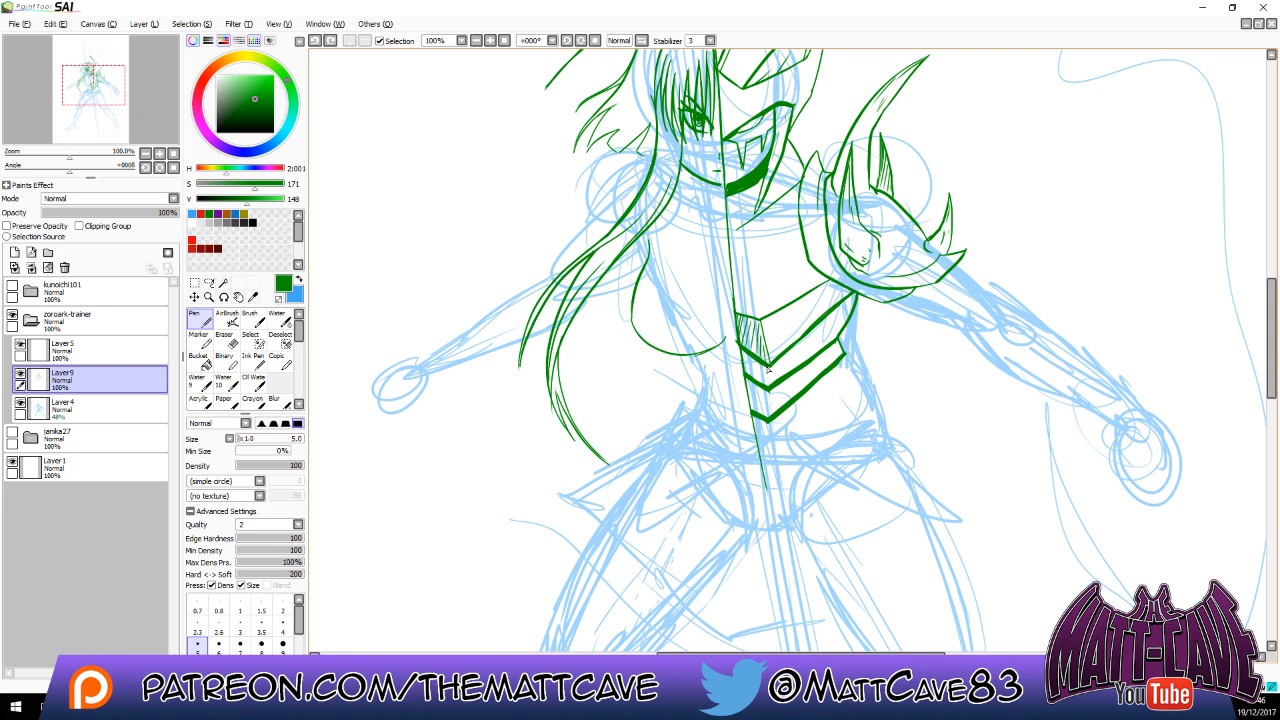
pyautogui.hotkey('ctrl', 'z')
pyautogui.moveTo(770, 367); pyautogui.dragTo(832, 314)
pyautogui.moveTo(771, 365); pyautogui.dragTo(856, 292)
pyautogui.hotkey('ctrl', 'z')
pyautogui.hotkey('ctrl', 'z')
pyautogui.hotkey('ctrl', 'z')
pyautogui.moveTo(771, 365)
pyautogui.mouseDown()
pyautogui.moveTo(855, 296)
pyautogui.moveTo(779, 359)
pyautogui.mouseUp()
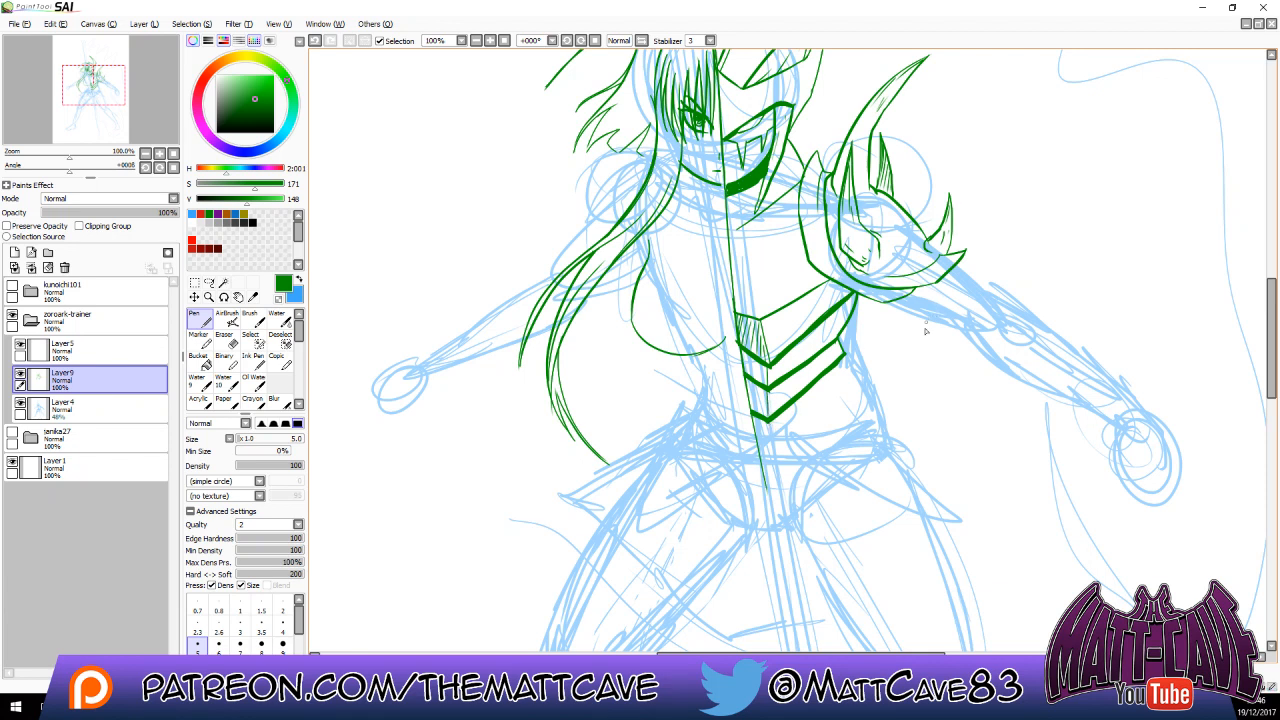
# Outline the upper arm armour below the shoulder guard, ending in an angled edge above the elbow.
pyautogui.moveTo(902, 480)
pyautogui.mouseDown()
pyautogui.moveTo(903, 337)
pyautogui.moveTo(917, 554)
pyautogui.moveTo(902, 569)
pyautogui.mouseUp()
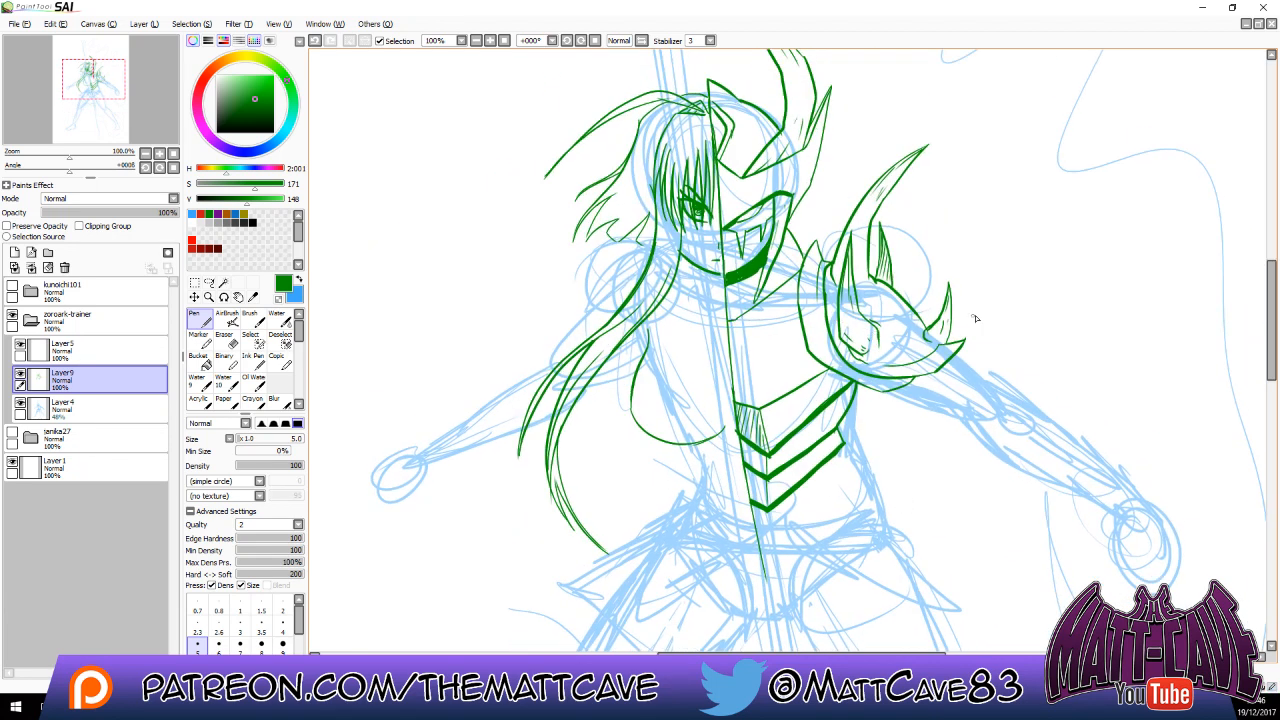
pyautogui.moveTo(934, 398); pyautogui.dragTo(781, 307)
pyautogui.moveTo(991, 428); pyautogui.dragTo(841, 513)
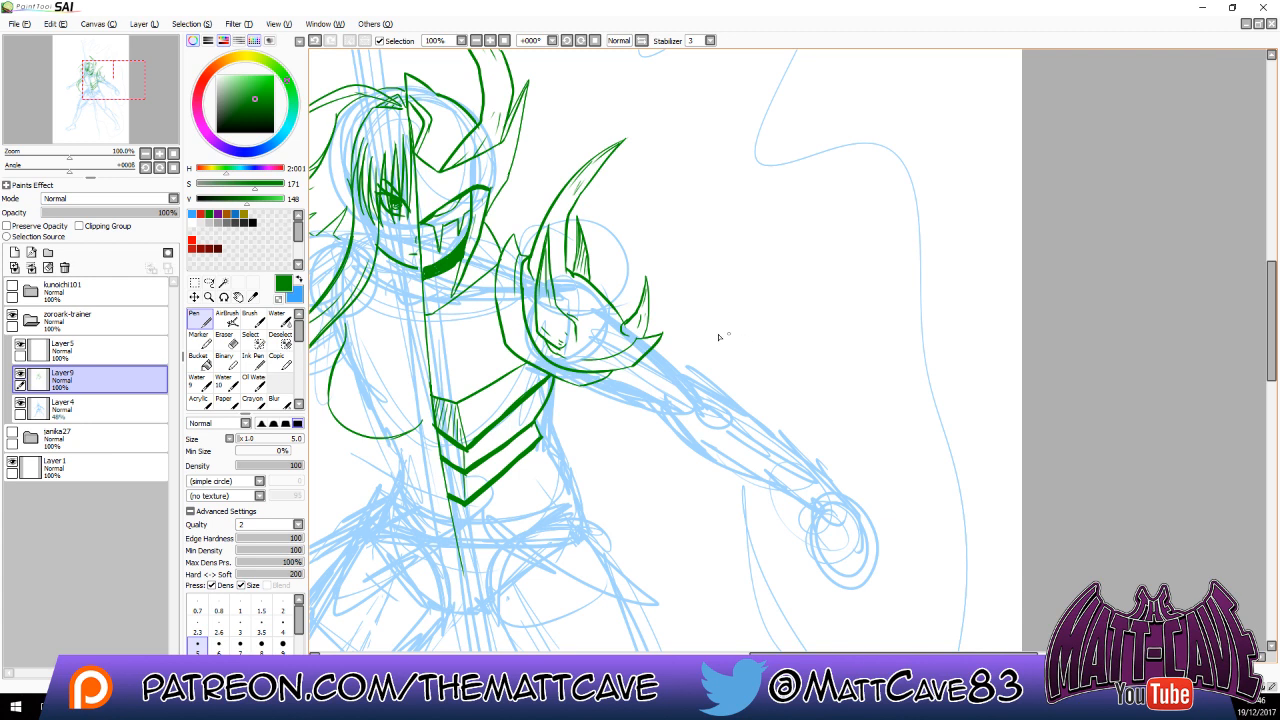
pyautogui.moveTo(653, 350); pyautogui.dragTo(674, 377)
pyautogui.moveTo(585, 388); pyautogui.dragTo(660, 418)
pyautogui.moveTo(668, 390)
pyautogui.mouseDown()
pyautogui.moveTo(681, 373)
pyautogui.moveTo(656, 420)
pyautogui.mouseUp()
pyautogui.hotkey('ctrl', 'z')
# Draw the back of the armoured hand with an oval side plate and a heavy wrist edge.
pyautogui.moveTo(820, 518)
pyautogui.mouseDown()
pyautogui.moveTo(819, 564)
pyautogui.moveTo(856, 552)
pyautogui.moveTo(849, 526)
pyautogui.moveTo(861, 523)
pyautogui.moveTo(866, 580)
pyautogui.mouseUp()
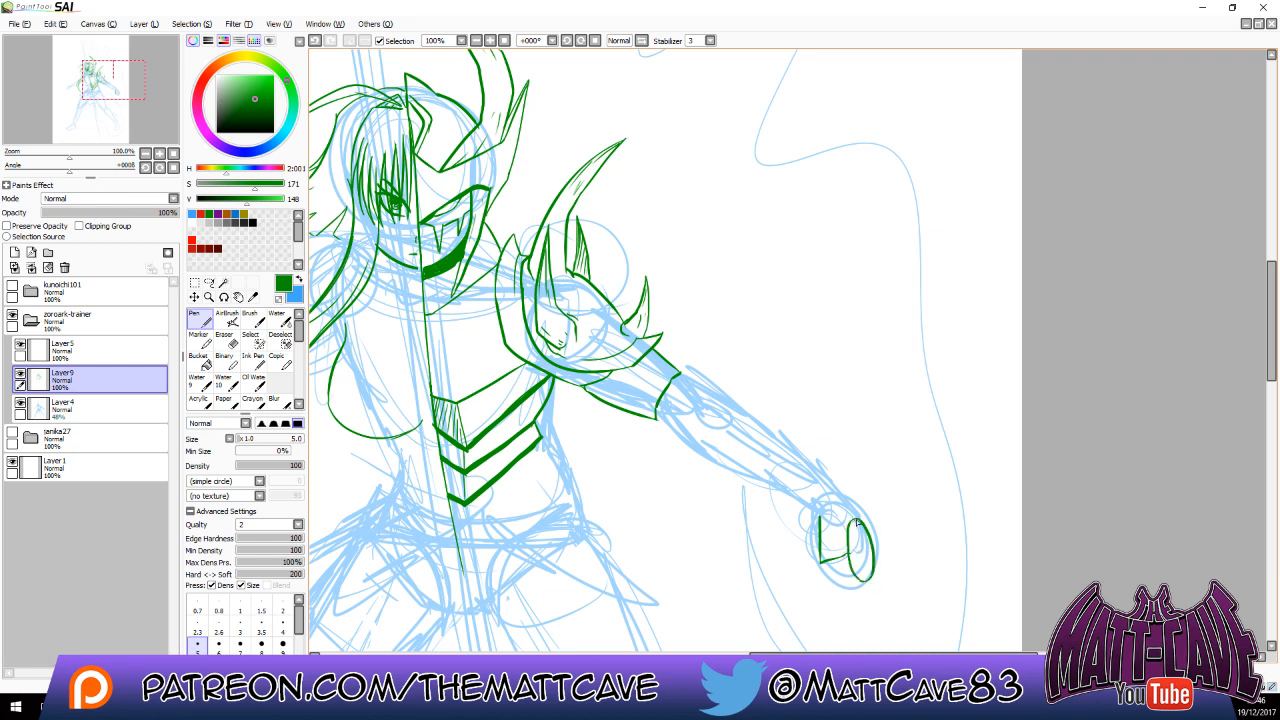
pyautogui.moveTo(856, 520); pyautogui.dragTo(858, 567)
pyautogui.hotkey('ctrl', 'z')
pyautogui.moveTo(856, 521)
pyautogui.mouseDown()
pyautogui.moveTo(866, 580)
pyautogui.moveTo(872, 524)
pyautogui.moveTo(846, 506)
pyautogui.moveTo(870, 505)
pyautogui.moveTo(828, 509)
pyautogui.moveTo(819, 524)
pyautogui.moveTo(866, 512)
pyautogui.mouseUp()
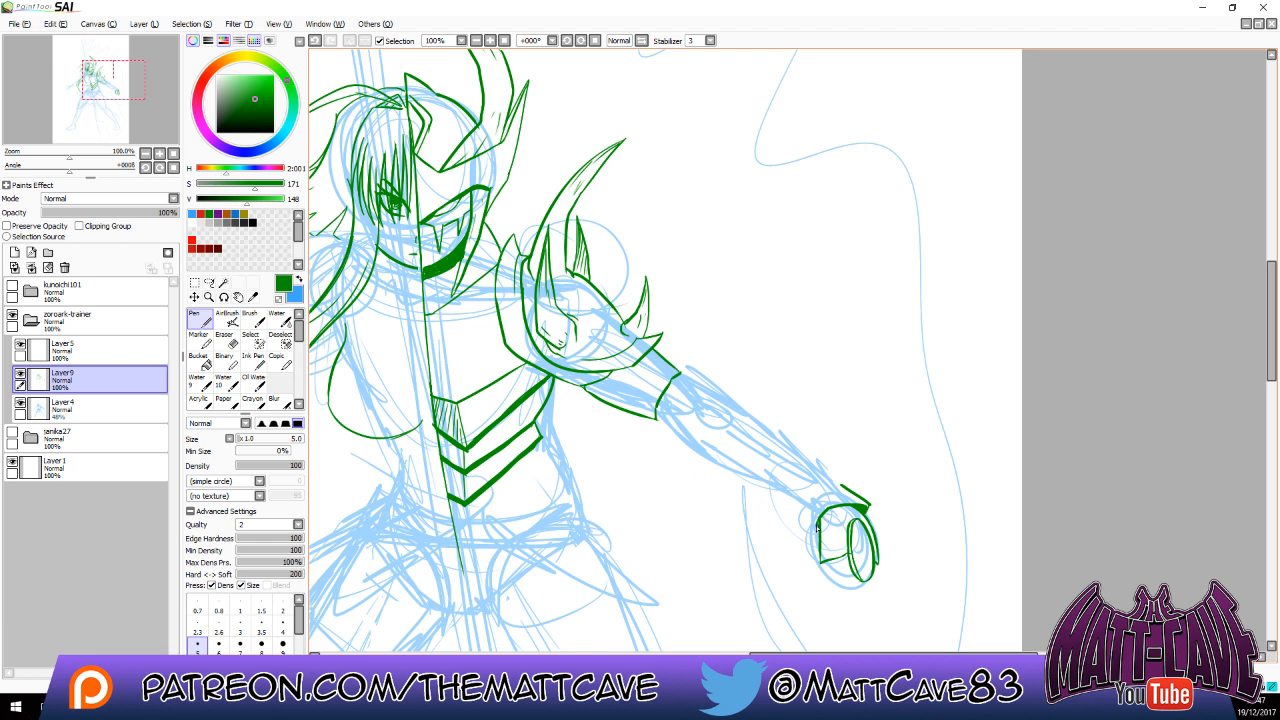
pyautogui.moveTo(819, 527)
pyautogui.mouseDown()
pyautogui.moveTo(808, 550)
pyautogui.moveTo(820, 558)
pyautogui.mouseUp()
pyautogui.hotkey('ctrl', 'z')
# Rework the hand lines and draw segmented, clawed fingers curling below the armoured hand.
pyautogui.moveTo(853, 562)
pyautogui.mouseDown()
pyautogui.moveTo(861, 580)
pyautogui.moveTo(876, 575)
pyautogui.moveTo(874, 594)
pyautogui.moveTo(832, 590)
pyautogui.moveTo(826, 530)
pyautogui.moveTo(840, 483)
pyautogui.moveTo(825, 481)
pyautogui.moveTo(840, 471)
pyautogui.moveTo(841, 487)
pyautogui.moveTo(823, 462)
pyautogui.moveTo(850, 533)
pyautogui.moveTo(841, 488)
pyautogui.moveTo(847, 512)
pyautogui.moveTo(875, 511)
pyautogui.moveTo(860, 512)
pyautogui.moveTo(876, 528)
pyautogui.moveTo(861, 554)
pyautogui.moveTo(836, 545)
pyautogui.moveTo(857, 540)
pyautogui.moveTo(840, 546)
pyautogui.moveTo(852, 552)
pyautogui.mouseUp()
pyautogui.hotkey('ctrl', 'z')
pyautogui.hotkey('ctrl', 'z')
pyautogui.hotkey('ctrl', 'z')
pyautogui.hotkey('ctrl', 'z')
pyautogui.hotkey('ctrl', 'z')
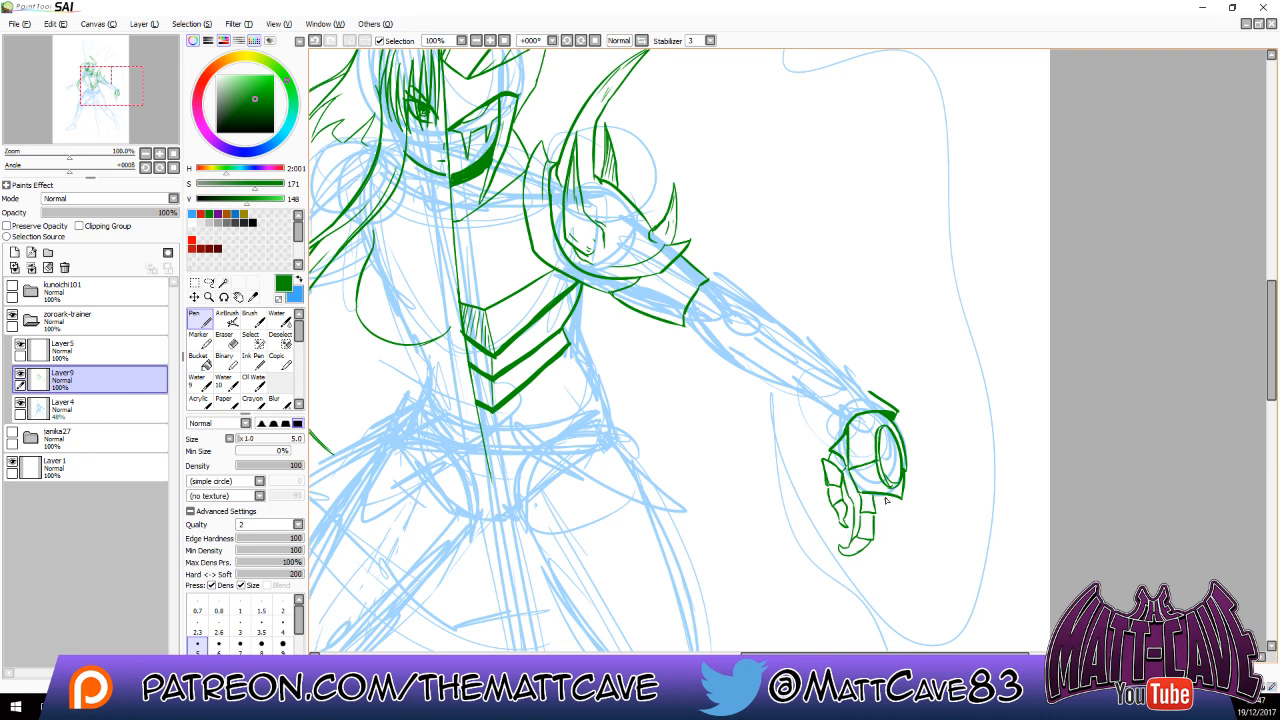
pyautogui.moveTo(886, 500); pyautogui.dragTo(879, 543)
pyautogui.hotkey('ctrl', 'z')
pyautogui.moveTo(899, 500); pyautogui.dragTo(885, 540)
pyautogui.scroll(3, 970, 530)
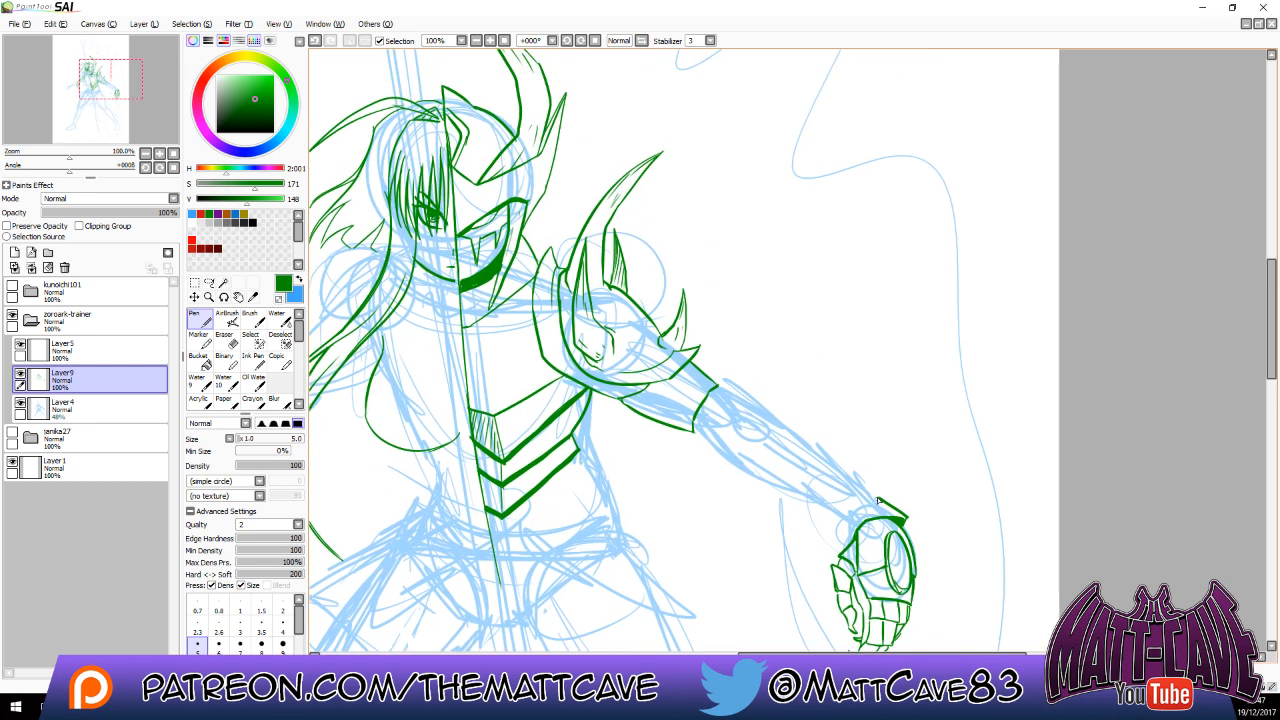
# Draw a curved cuff around the armoured wrist and try an outer forearm line running up towards the elbow.
pyautogui.moveTo(878, 499); pyautogui.dragTo(858, 503)
pyautogui.moveTo(850, 546)
pyautogui.mouseDown()
pyautogui.moveTo(858, 503)
pyautogui.moveTo(815, 425)
pyautogui.moveTo(757, 401)
pyautogui.mouseUp()
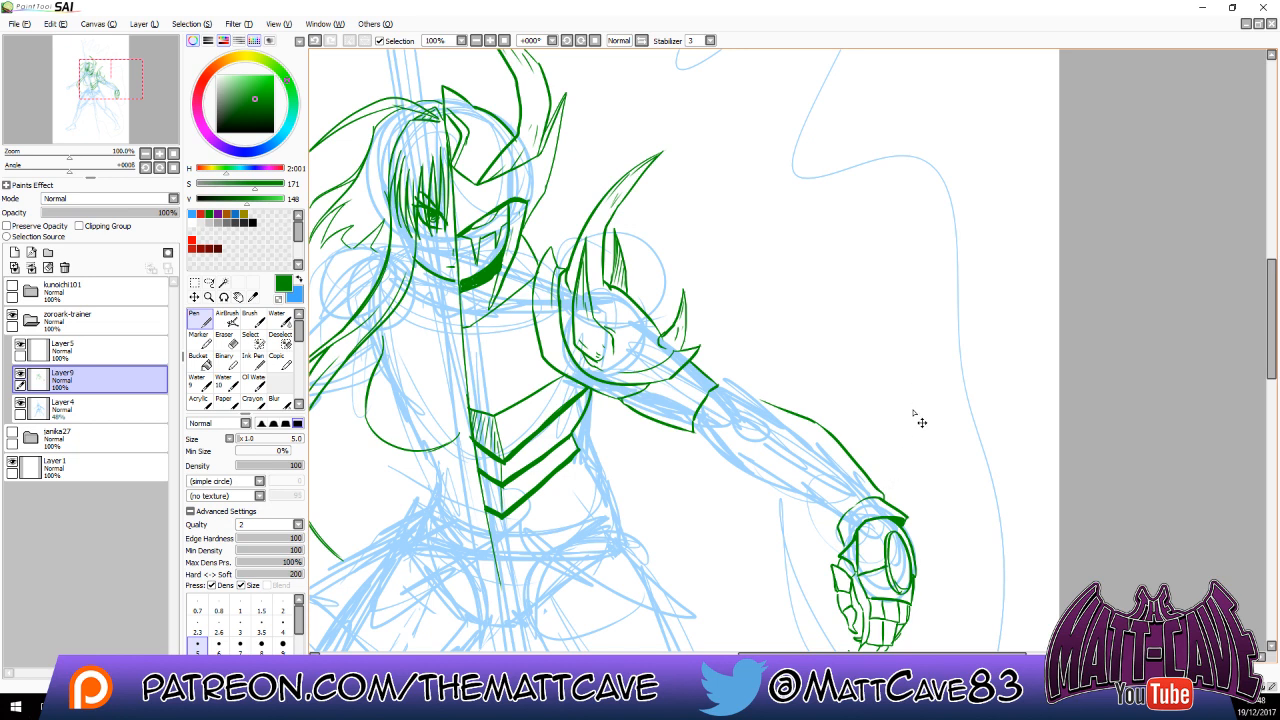
pyautogui.hotkey('ctrl', 'z')
pyautogui.hotkey('ctrl', 'z')
pyautogui.moveTo(888, 500)
pyautogui.mouseDown()
pyautogui.moveTo(837, 416)
pyautogui.moveTo(771, 500)
pyautogui.mouseUp()
pyautogui.hotkey('ctrl', 'z')
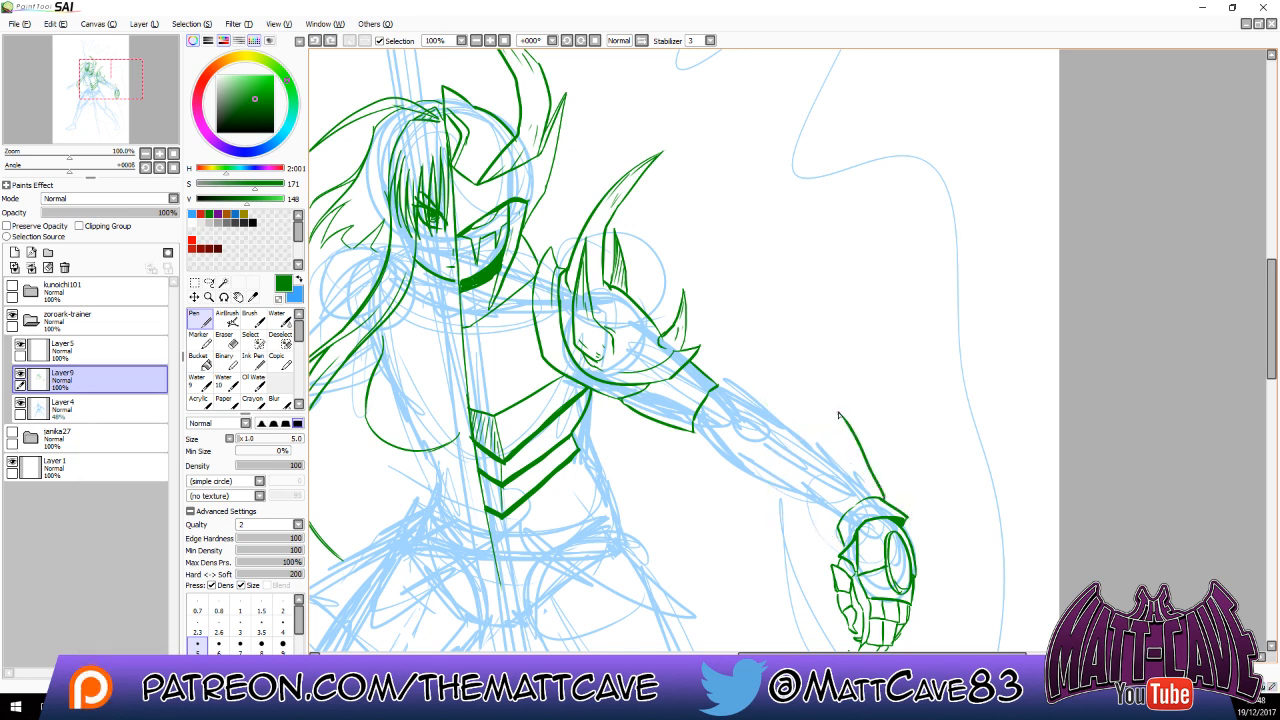
pyautogui.hotkey('ctrl', 'z')
pyautogui.scroll(-3, 910, 470)
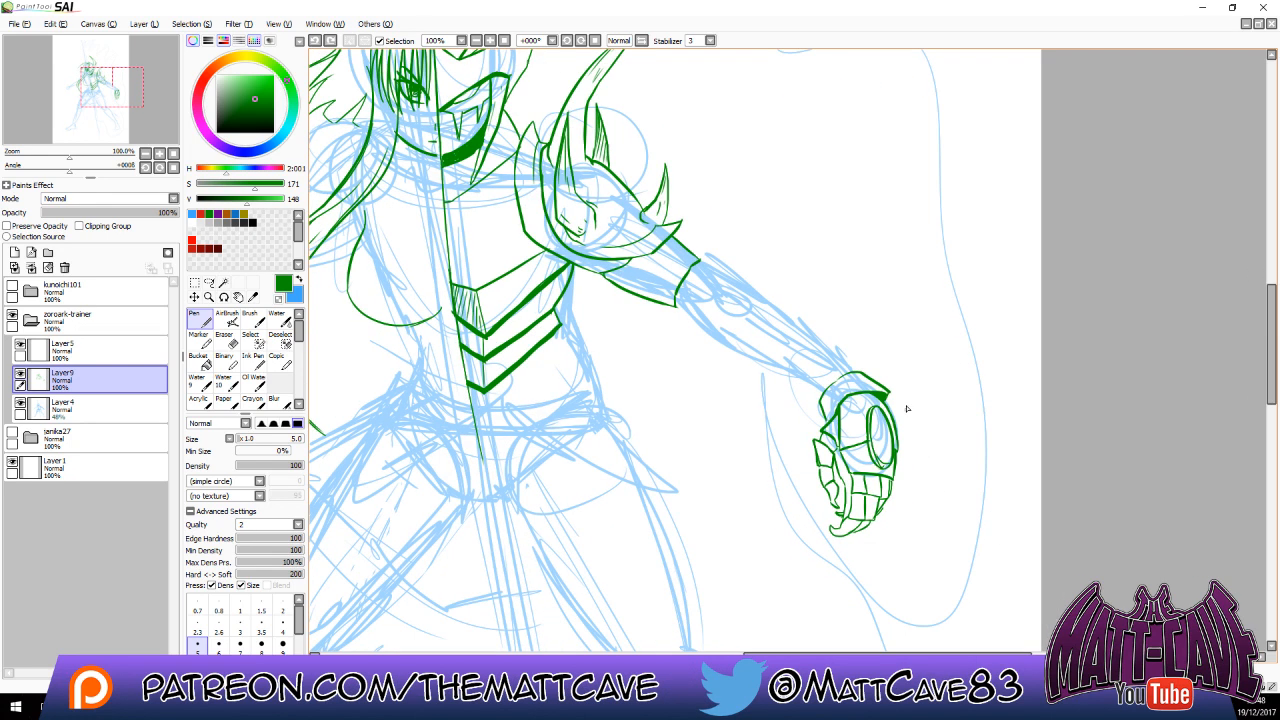
# Erase the heavy wrist wedge and surplus hand outline, and draw an angular plate on the back of the hand.
pyautogui.press('e')
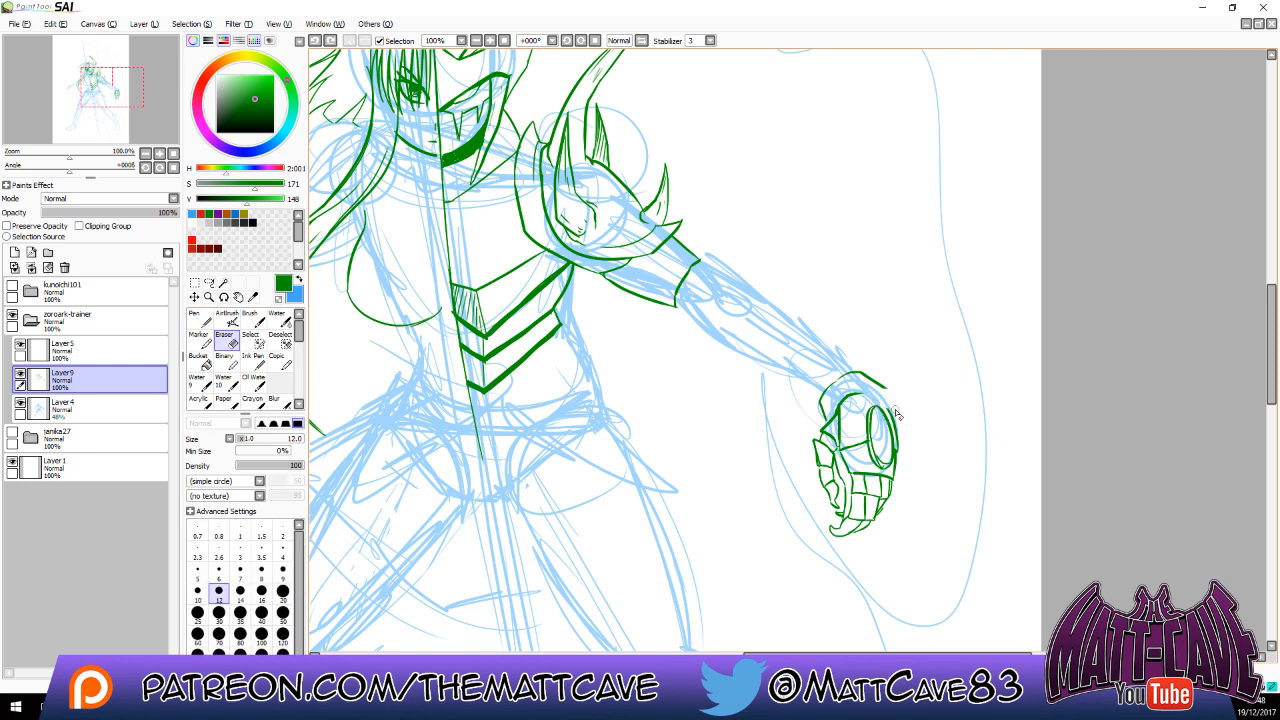
pyautogui.click(196, 318)
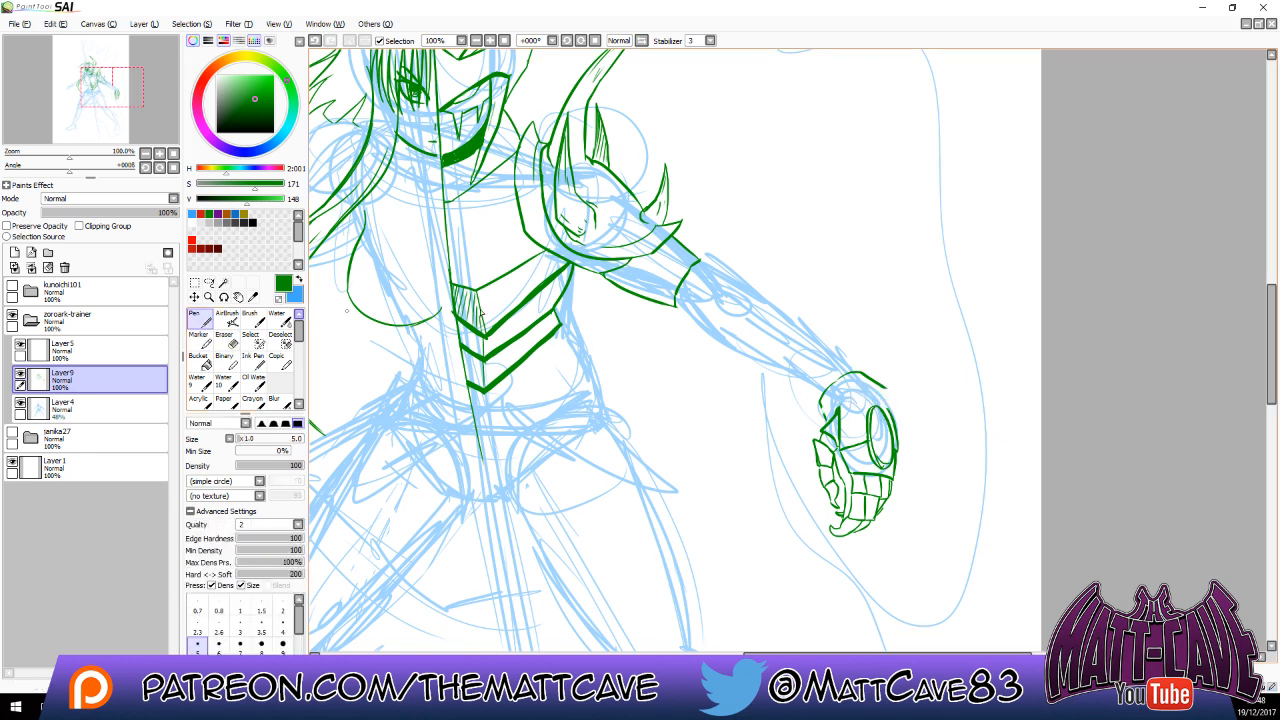
pyautogui.moveTo(820, 402)
pyautogui.mouseDown()
pyautogui.moveTo(827, 419)
pyautogui.moveTo(839, 405)
pyautogui.moveTo(854, 412)
pyautogui.moveTo(847, 430)
pyautogui.mouseUp()
pyautogui.moveTo(847, 430); pyautogui.dragTo(866, 444)
pyautogui.press('e')
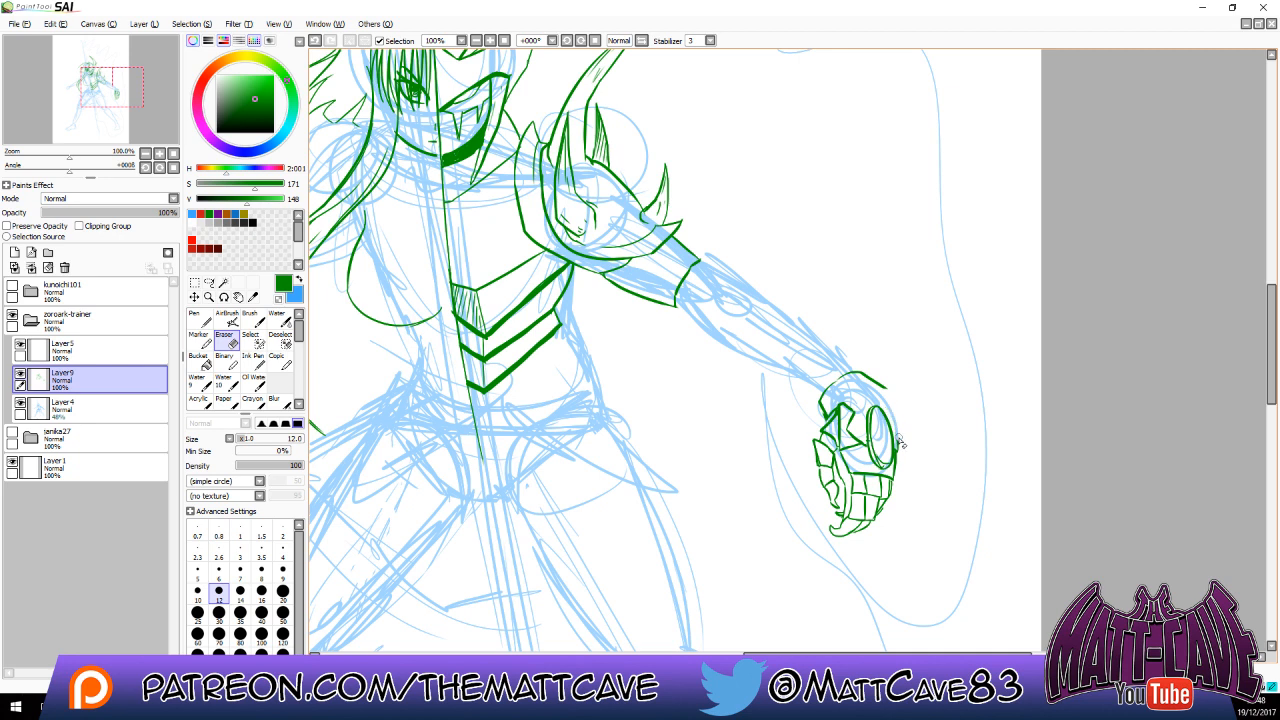
pyautogui.press('n')
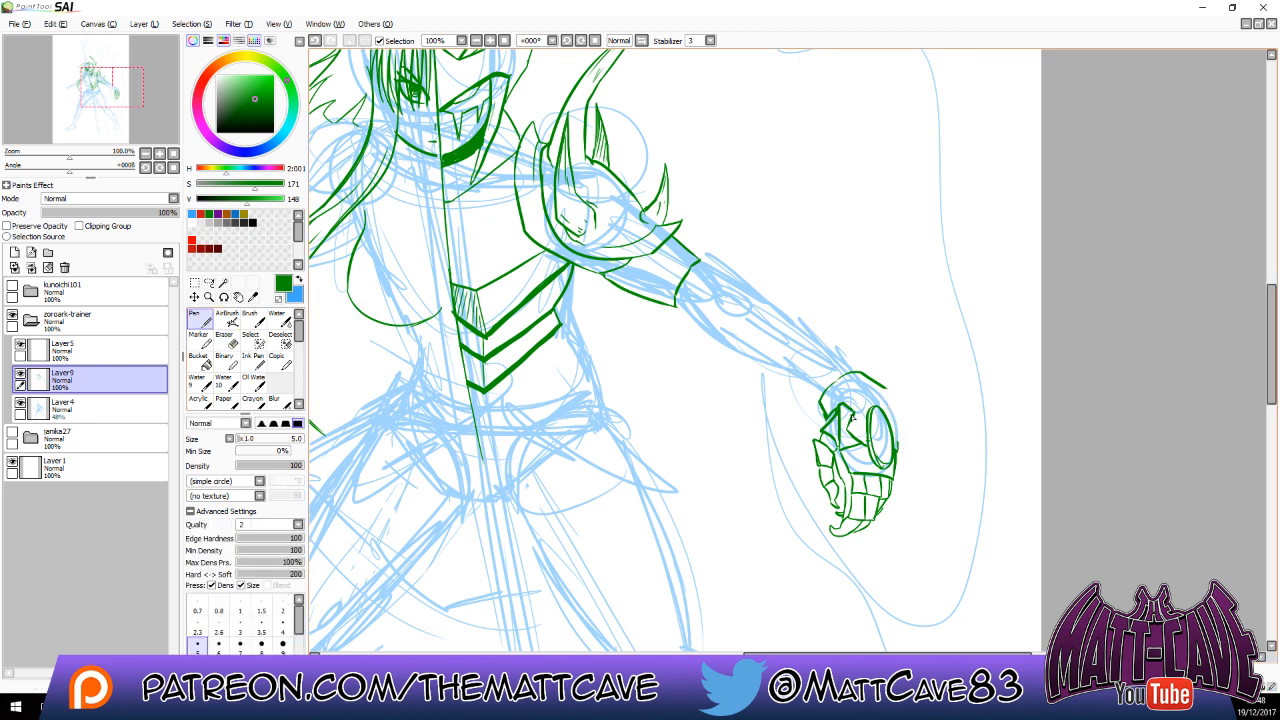
# Outline overlapping armour plates along the forearm from the elbow down to the wrist cuff.
pyautogui.moveTo(852, 413)
pyautogui.mouseDown()
pyautogui.moveTo(870, 450)
pyautogui.moveTo(906, 438)
pyautogui.moveTo(884, 385)
pyautogui.moveTo(935, 440)
pyautogui.moveTo(803, 375)
pyautogui.moveTo(791, 430)
pyautogui.moveTo(858, 486)
pyautogui.mouseUp()
pyautogui.hotkey('ctrl', 'z')
pyautogui.moveTo(822, 379)
pyautogui.mouseDown()
pyautogui.moveTo(763, 342)
pyautogui.moveTo(753, 379)
pyautogui.moveTo(777, 404)
pyautogui.moveTo(779, 440)
pyautogui.moveTo(821, 456)
pyautogui.moveTo(775, 436)
pyautogui.moveTo(796, 421)
pyautogui.moveTo(775, 437)
pyautogui.moveTo(727, 394)
pyautogui.moveTo(776, 432)
pyautogui.mouseUp()
pyautogui.hotkey('ctrl', 'z')
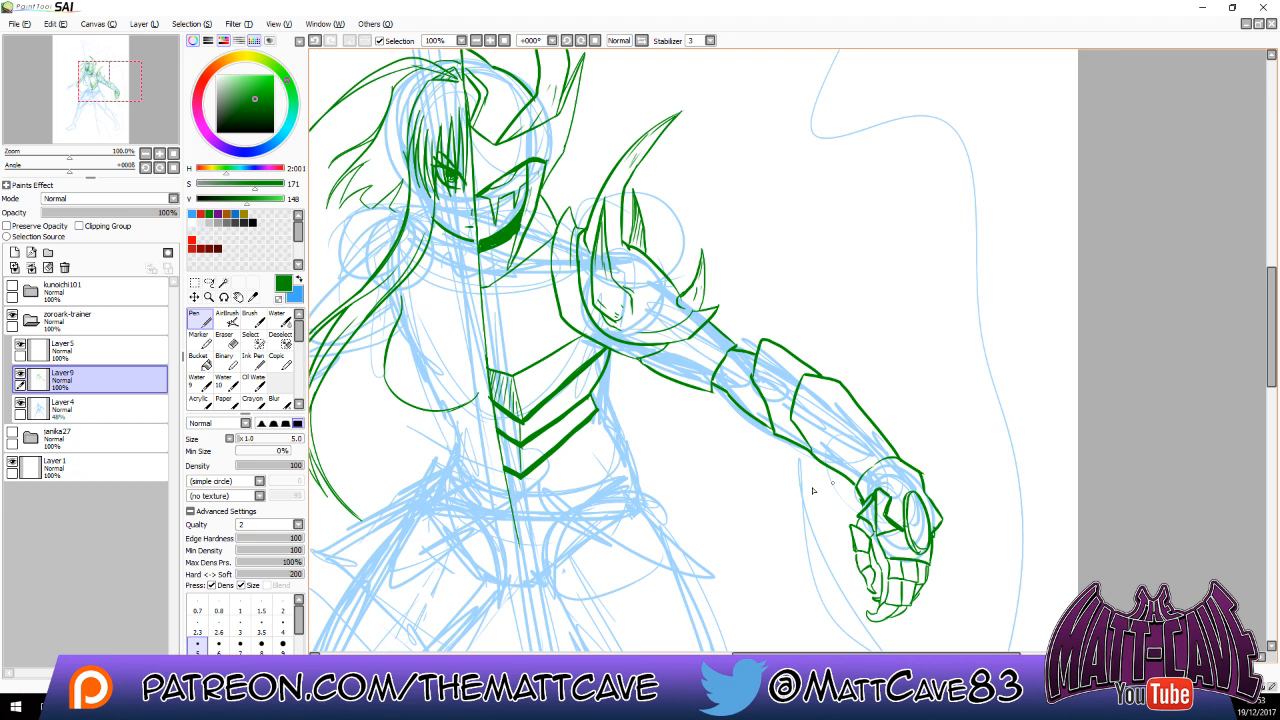
# Refine the chest curve on the unarmoured side so it runs up to the long hair strands.
pyautogui.moveTo(518, 394); pyautogui.dragTo(638, 373)
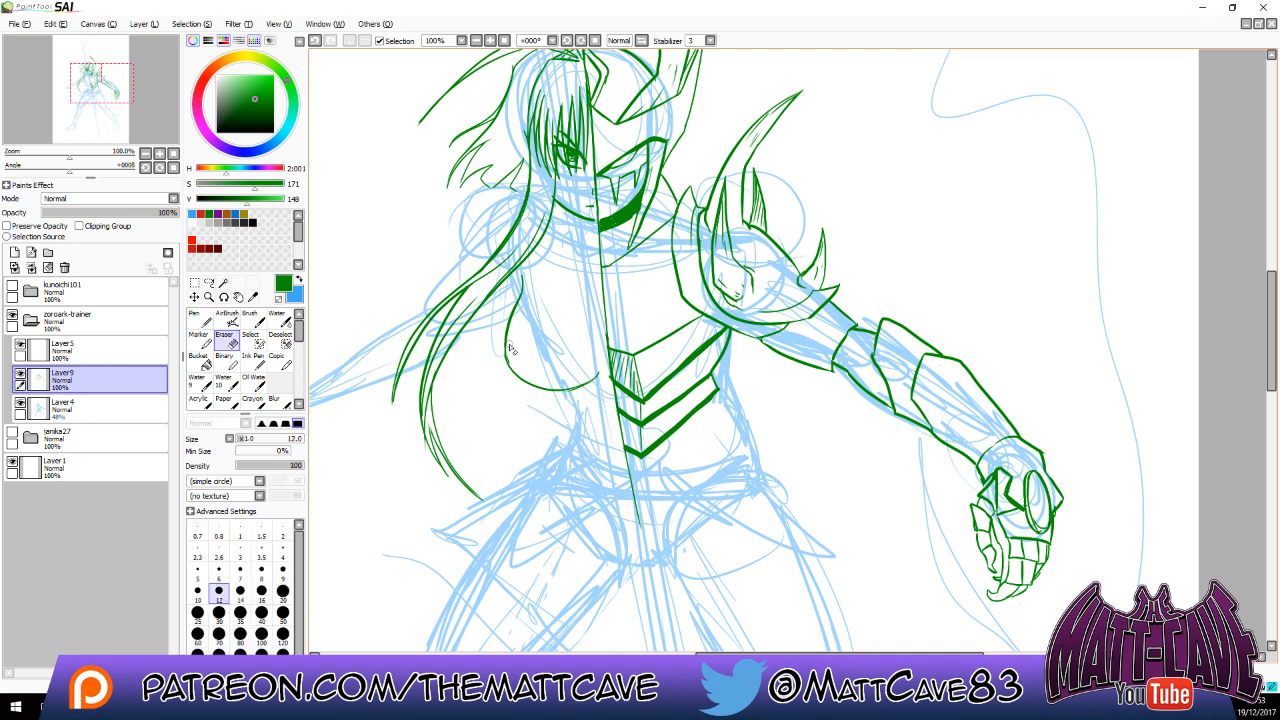
pyautogui.press('n')
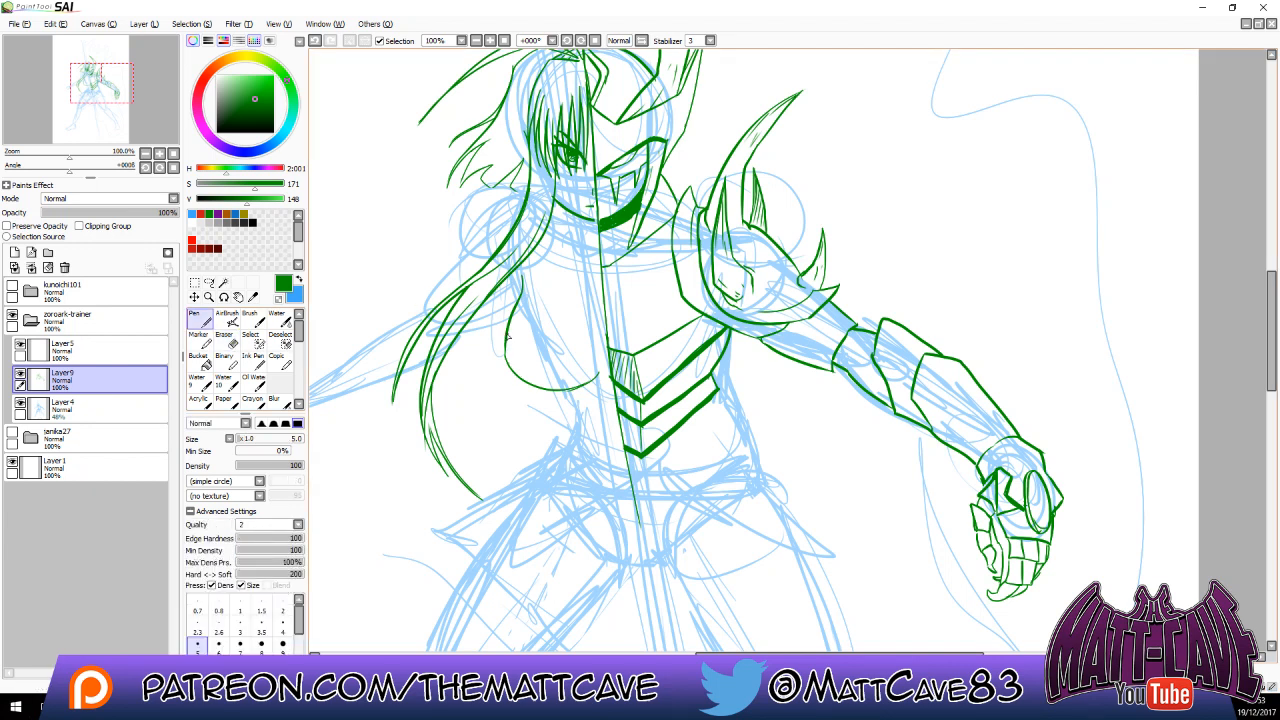
pyautogui.press('e')
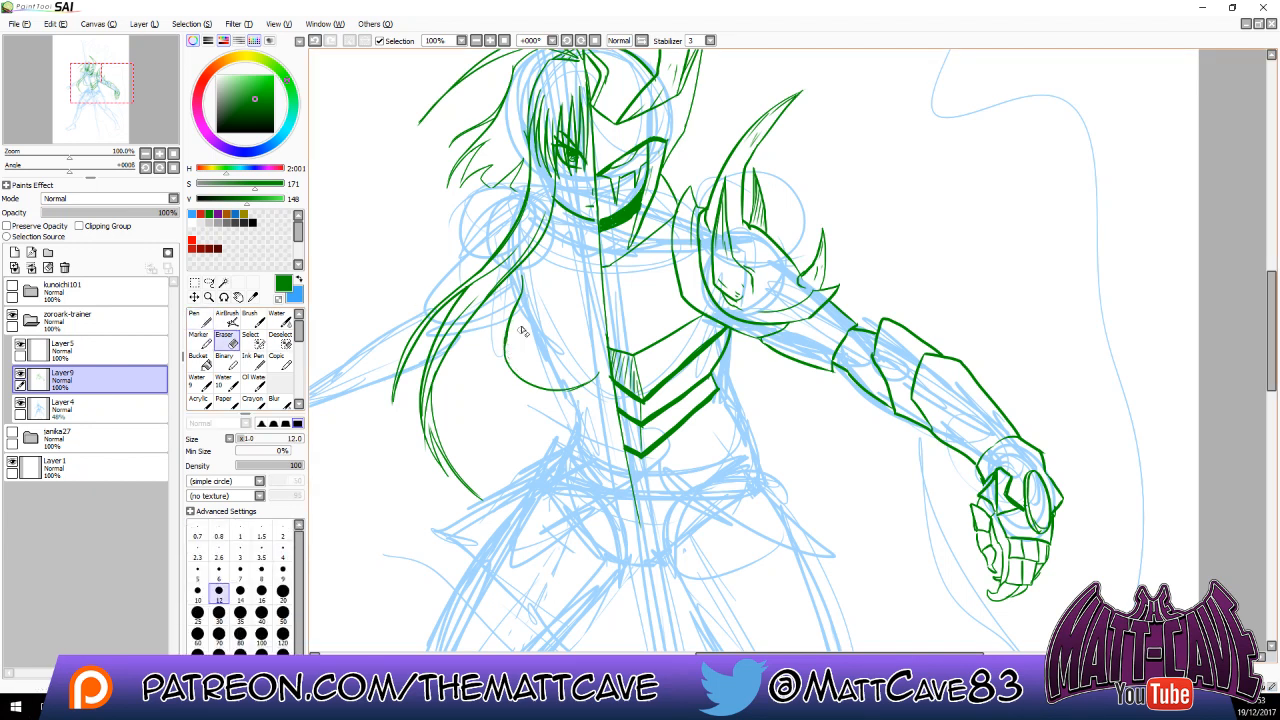
pyautogui.press('n')
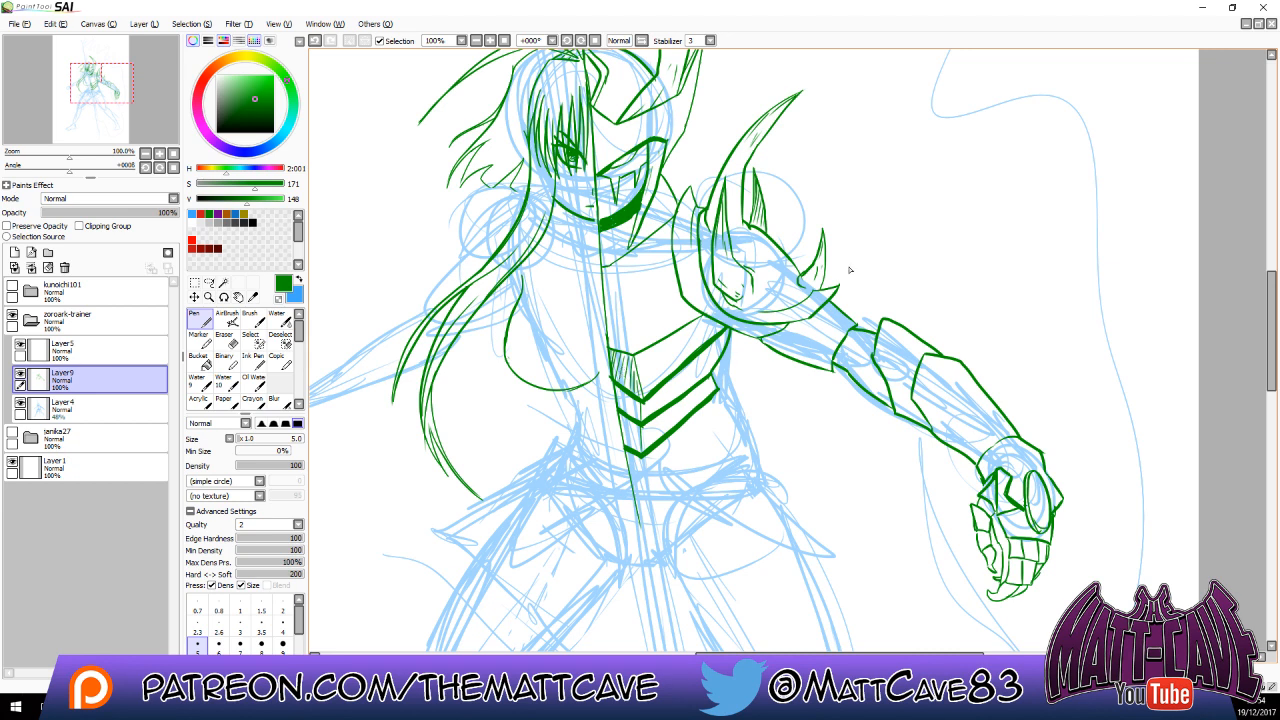
# Fill the chest armour's lower band with diagonal hatching out to the shoulder guard.
pyautogui.moveTo(637, 354); pyautogui.dragTo(648, 392)
pyautogui.moveTo(668, 340)
pyautogui.mouseDown()
pyautogui.moveTo(673, 375)
pyautogui.moveTo(692, 354)
pyautogui.mouseUp()
pyautogui.moveTo(712, 320); pyautogui.dragTo(708, 340)
pyautogui.scroll(-3, 900, 520)
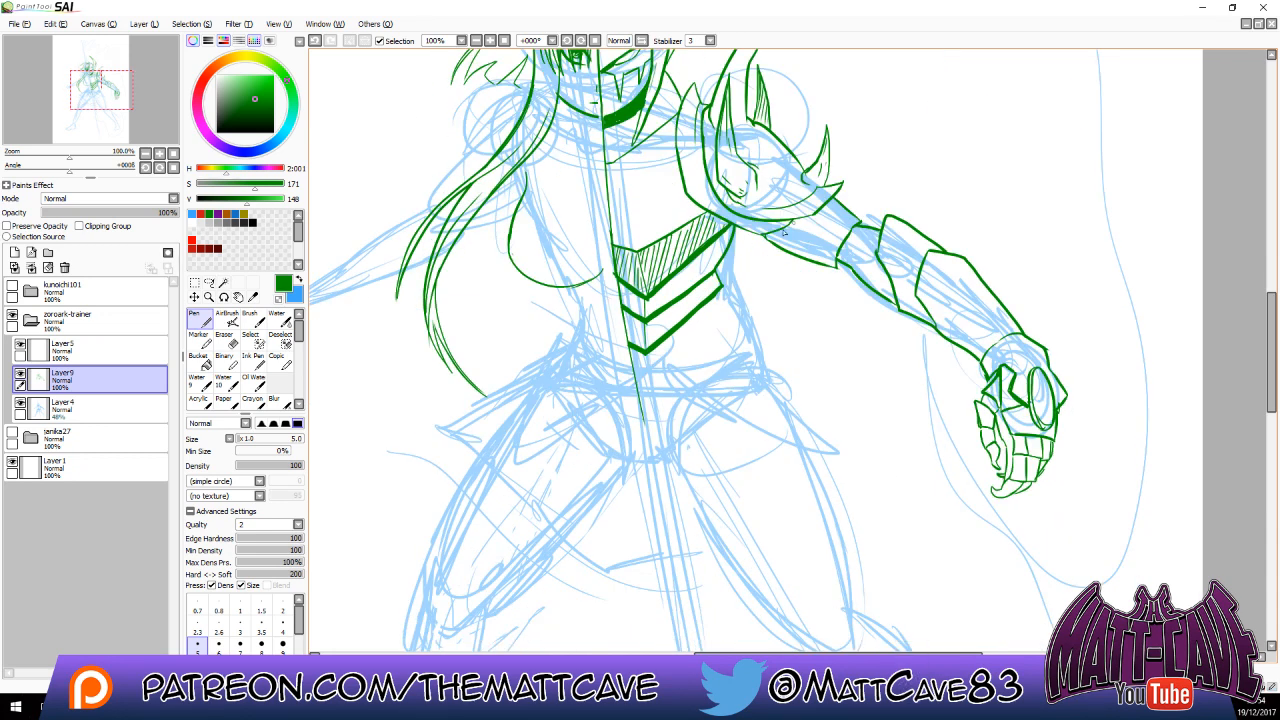
# Extend the centre dividing line from the waist down to the crotch and erase the stray strokes beside it.
pyautogui.moveTo(666, 370); pyautogui.dragTo(656, 462)
pyautogui.moveTo(638, 382); pyautogui.dragTo(657, 469)
pyautogui.press('e')
pyautogui.moveTo(668, 366); pyautogui.dragTo(669, 461)
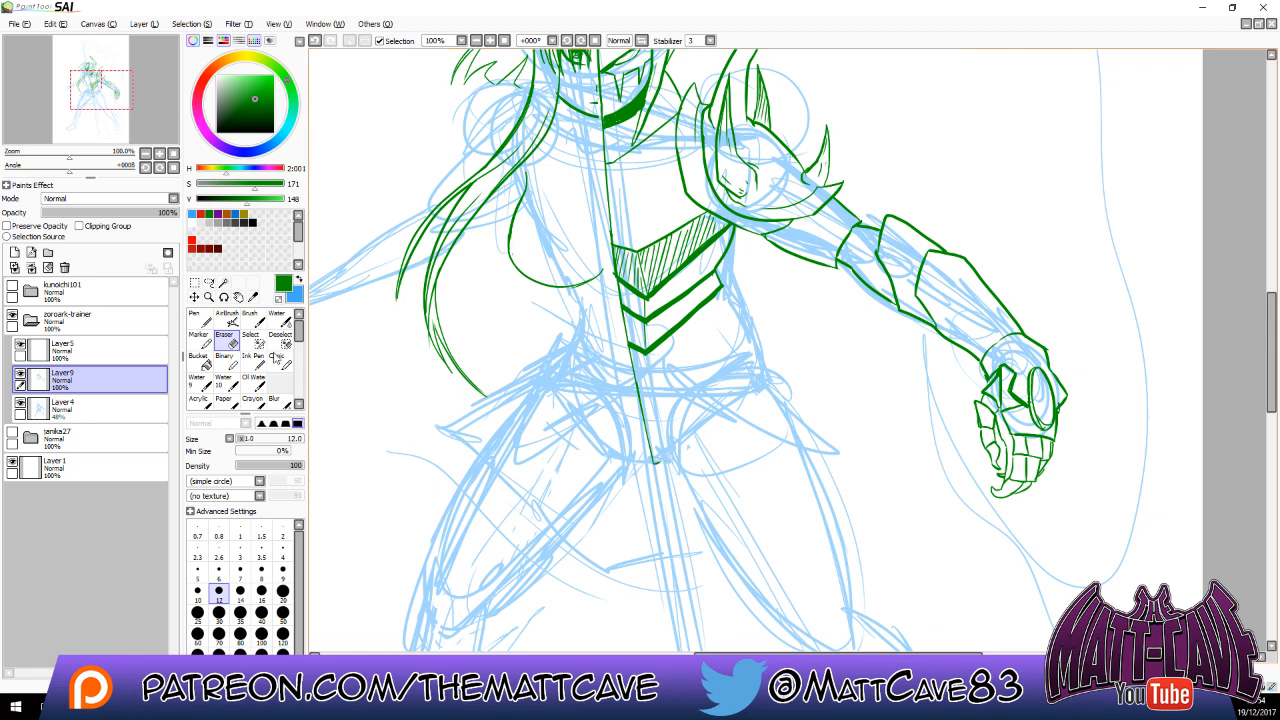
# Draw a tapered pelvic armour plate along the lower centre line and clean up its inner strokes.
pyautogui.press('n')
pyautogui.moveTo(655, 462)
pyautogui.mouseDown()
pyautogui.moveTo(672, 480)
pyautogui.moveTo(667, 398)
pyautogui.mouseUp()
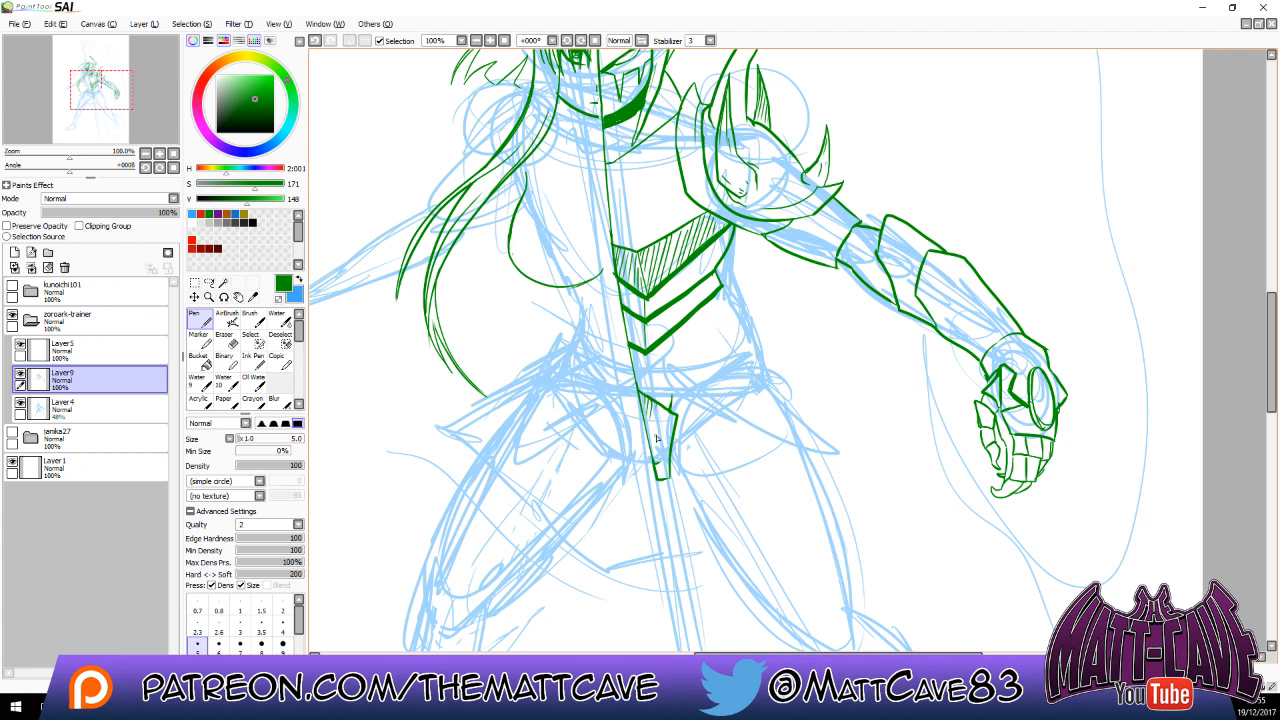
pyautogui.press('x')
pyautogui.press('x')
pyautogui.press('e')
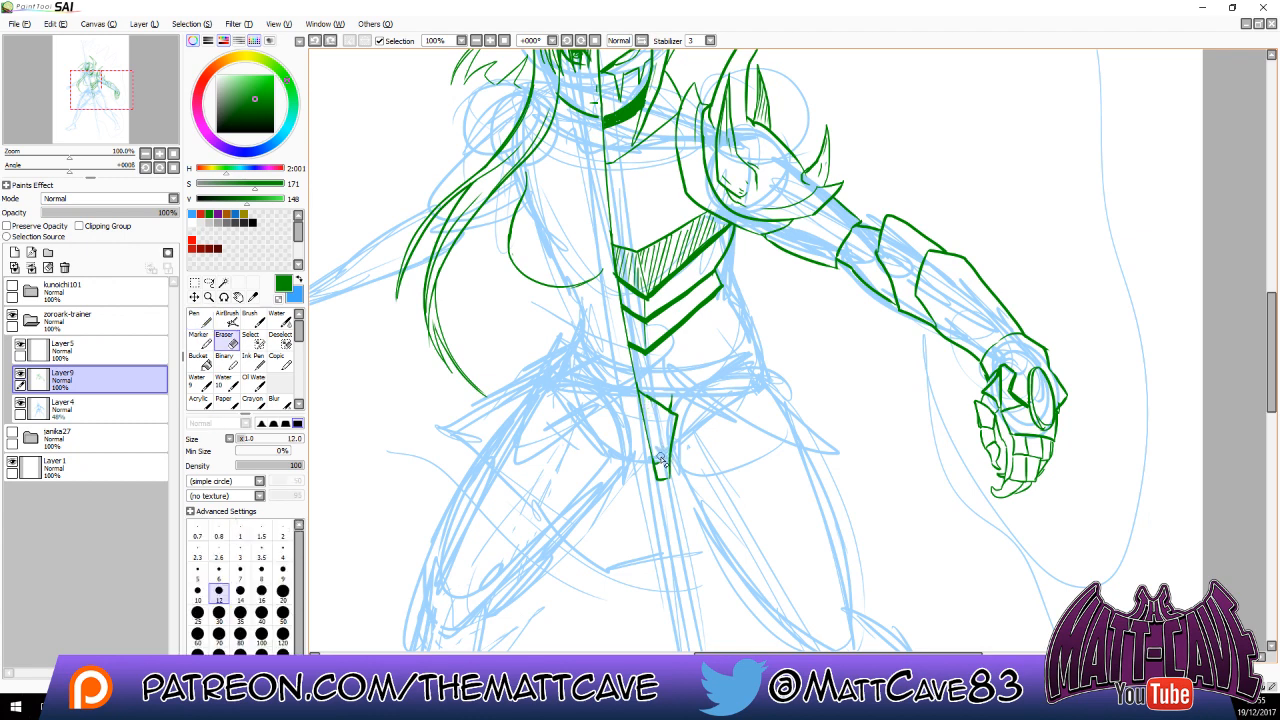
pyautogui.press('n')
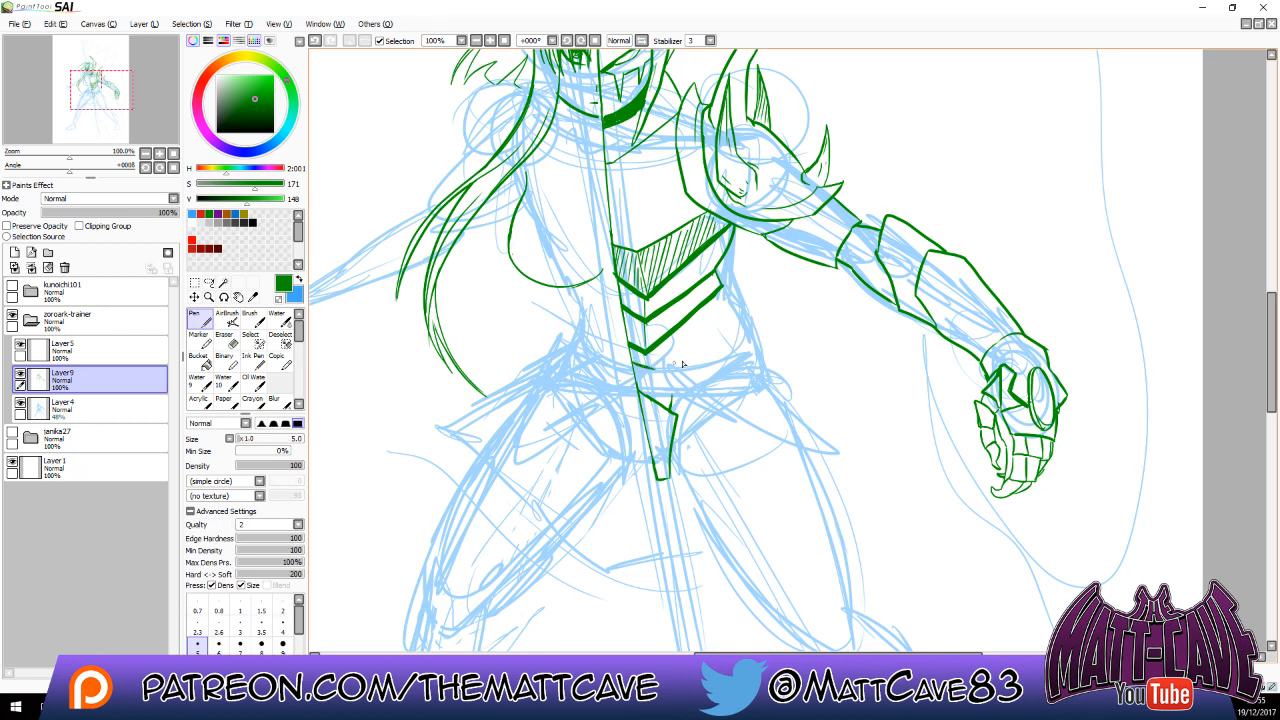
# Draw the lowest abdominal armour band from the centre line out to the waist, with a rounded cap on its outer end.
pyautogui.moveTo(655, 368)
pyautogui.mouseDown()
pyautogui.moveTo(751, 292)
pyautogui.moveTo(762, 339)
pyautogui.mouseUp()
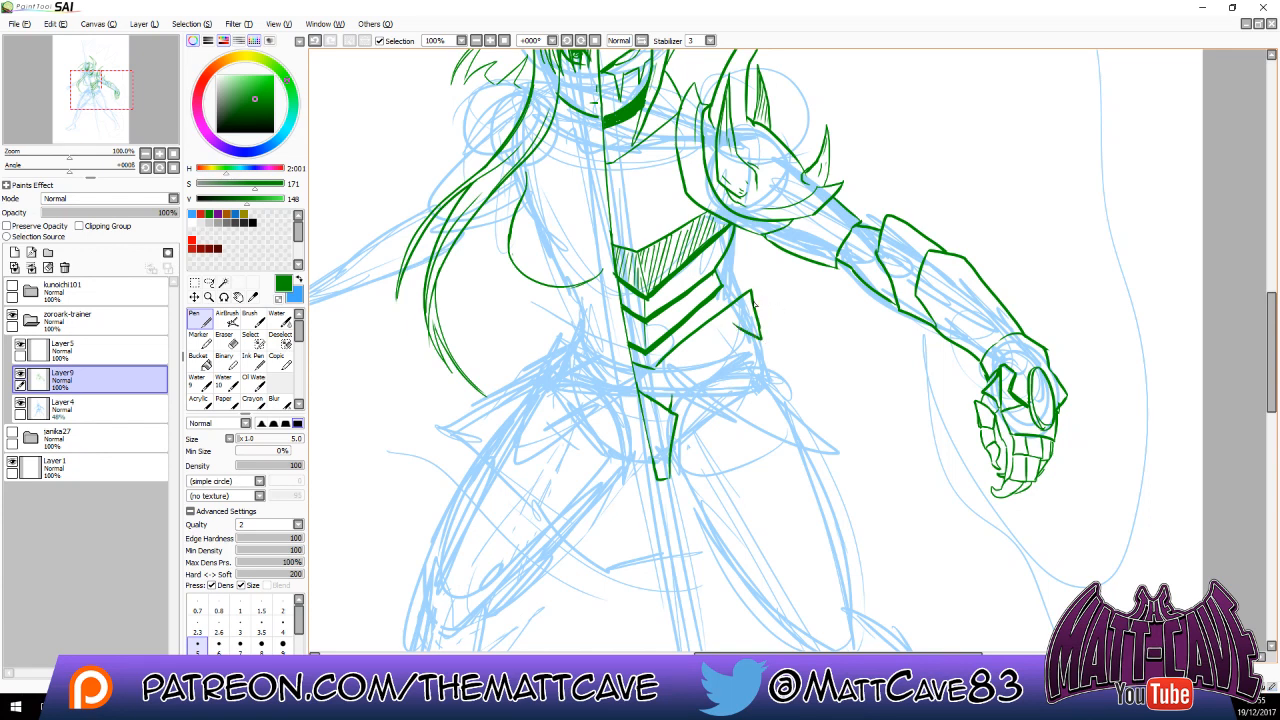
pyautogui.moveTo(753, 293); pyautogui.dragTo(761, 337)
pyautogui.press('e')
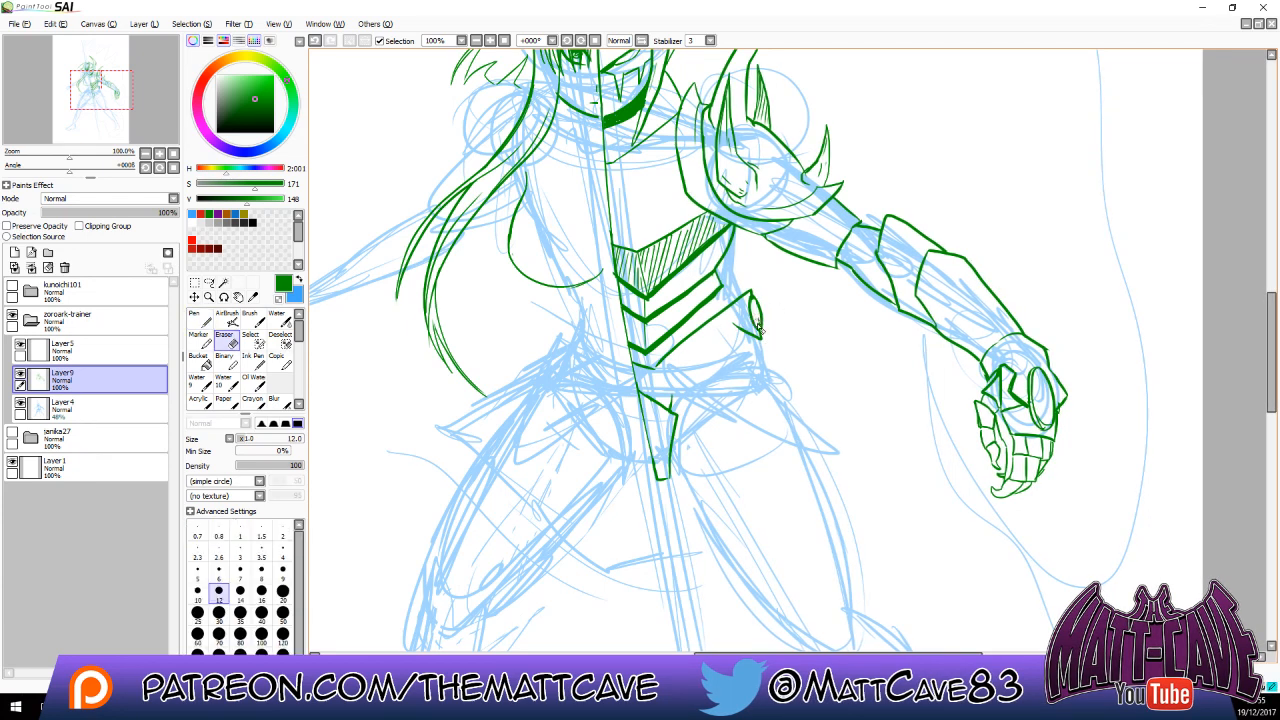
pyautogui.press('n')
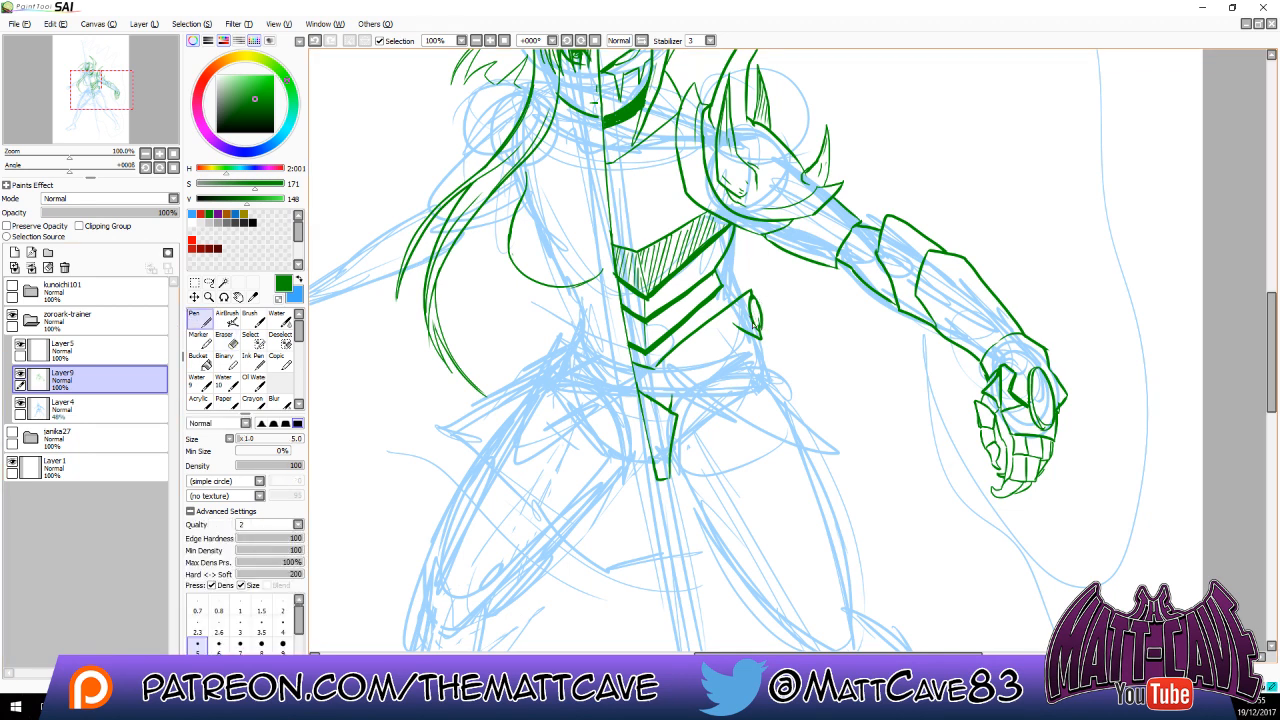
pyautogui.moveTo(755, 293)
pyautogui.mouseDown()
pyautogui.moveTo(746, 314)
pyautogui.moveTo(763, 340)
pyautogui.mouseUp()
pyautogui.press('e')
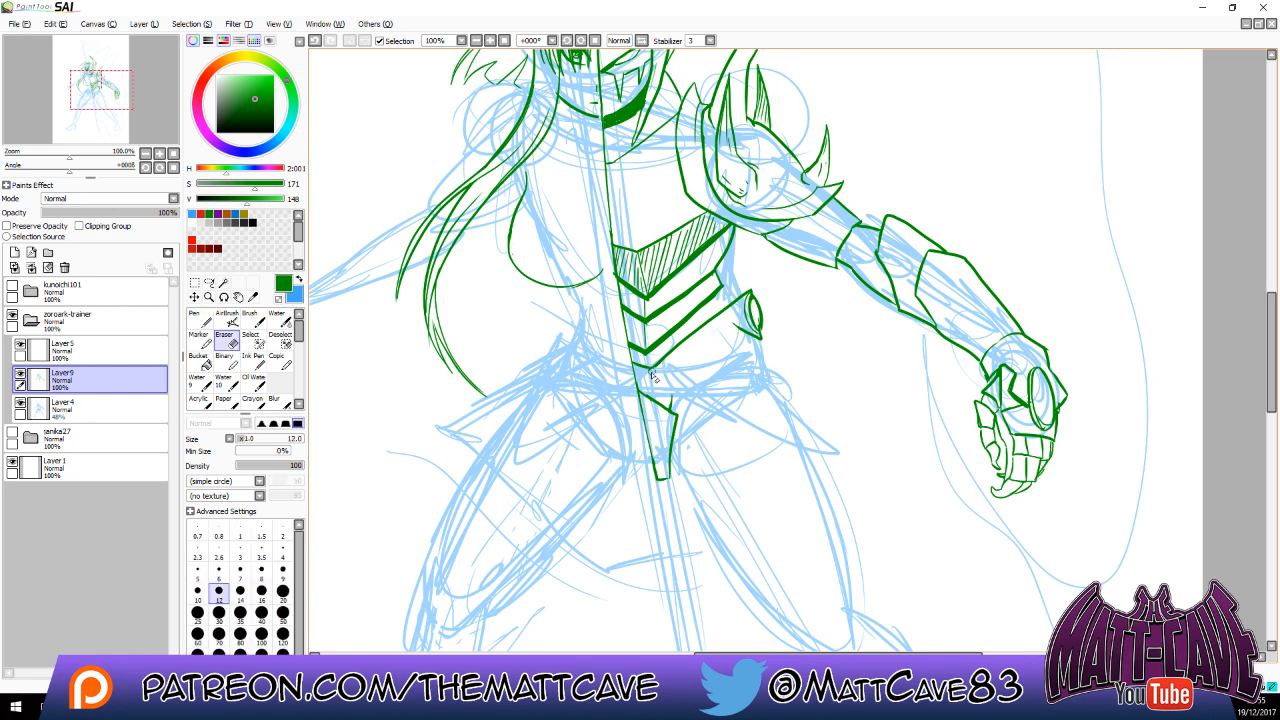
pyautogui.press('n')
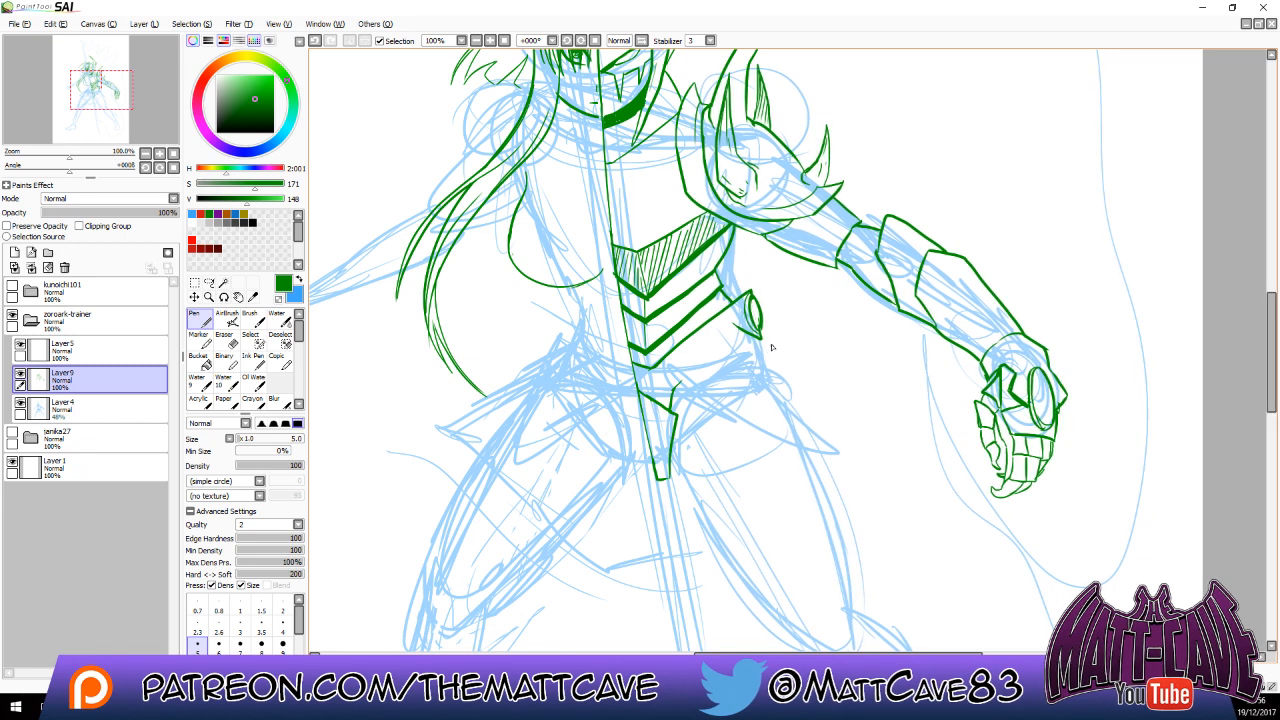
# Replace the waist band's end cap with a pointed oval set further out, with an inner curve.
pyautogui.press('e')
pyautogui.moveTo(749, 291)
pyautogui.mouseDown()
pyautogui.moveTo(758, 318)
pyautogui.moveTo(746, 310)
pyautogui.moveTo(740, 326)
pyautogui.moveTo(750, 322)
pyautogui.mouseUp()
pyautogui.press('n')
pyautogui.moveTo(749, 290); pyautogui.dragTo(761, 278)
pyautogui.moveTo(761, 278)
pyautogui.mouseDown()
pyautogui.moveTo(778, 338)
pyautogui.moveTo(772, 300)
pyautogui.mouseUp()
pyautogui.press('e')
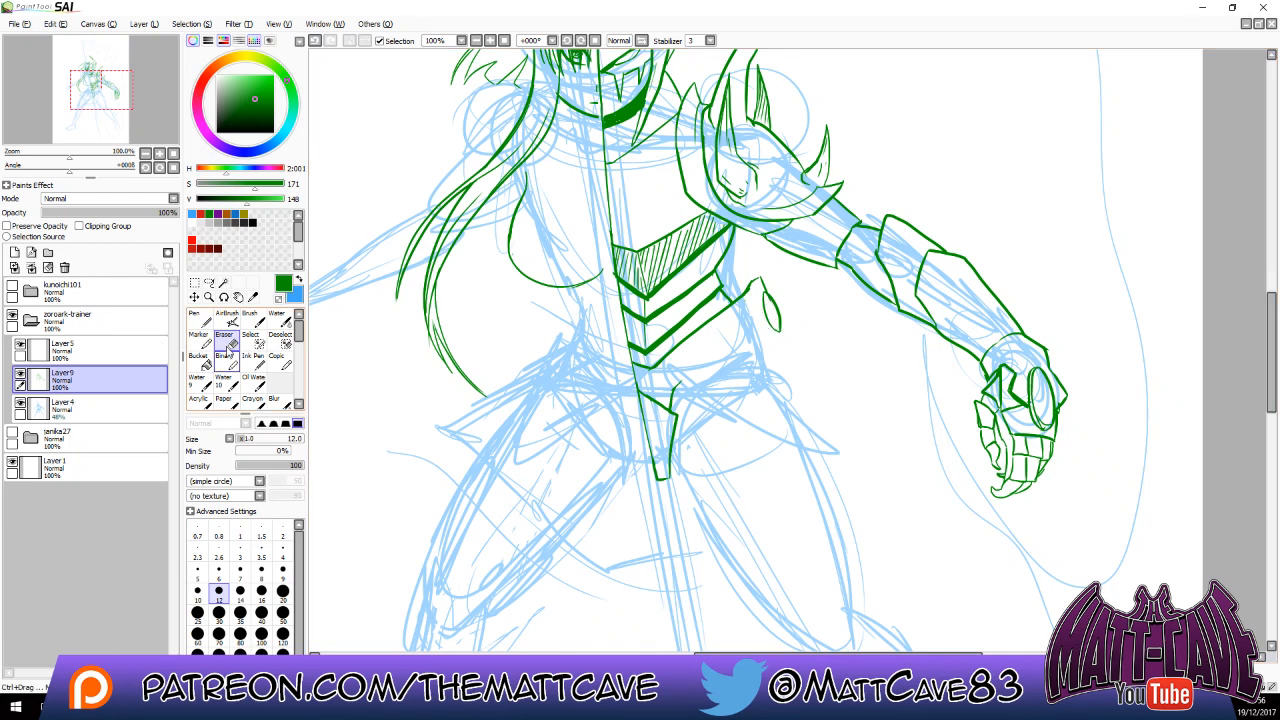
pyautogui.press('n')
pyautogui.moveTo(763, 290); pyautogui.dragTo(780, 333)
pyautogui.hotkey('ctrl', 'z')
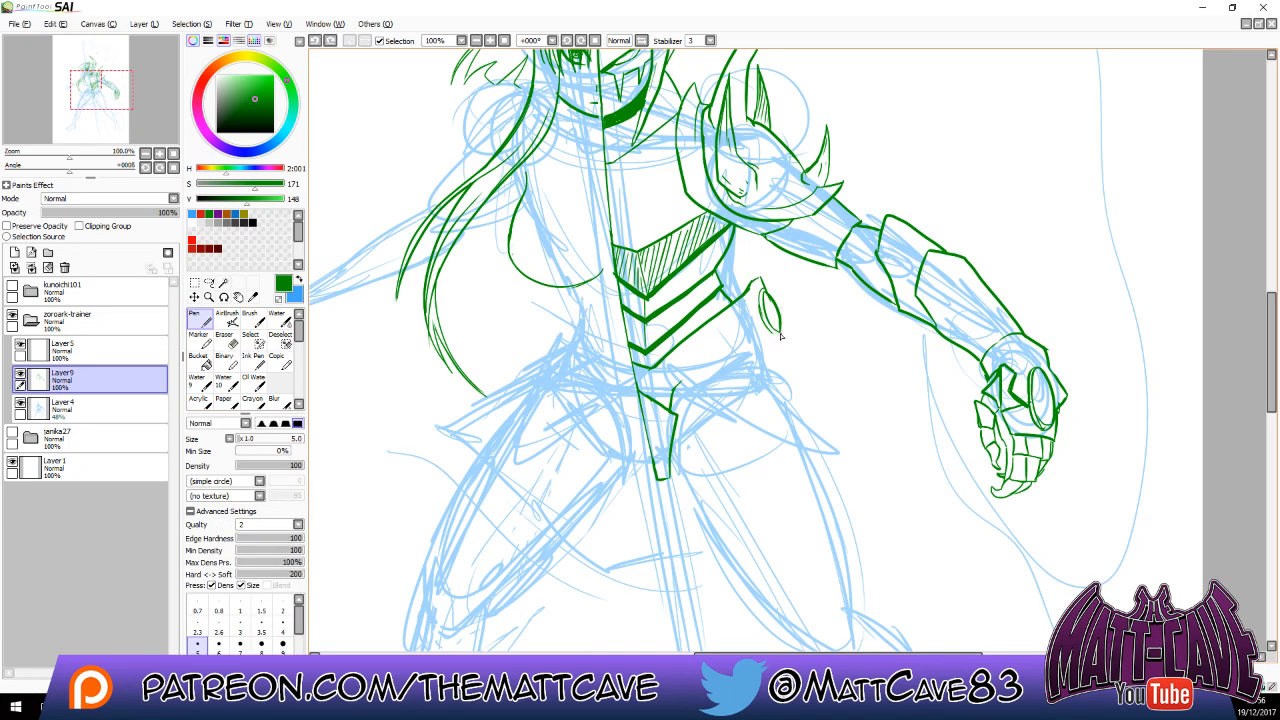
pyautogui.moveTo(762, 291); pyautogui.dragTo(782, 336)
# Draw a tall curved blade rising from the wrist end of the armoured forearm and refine its inner edge.
pyautogui.scroll(3, 1034, 317)
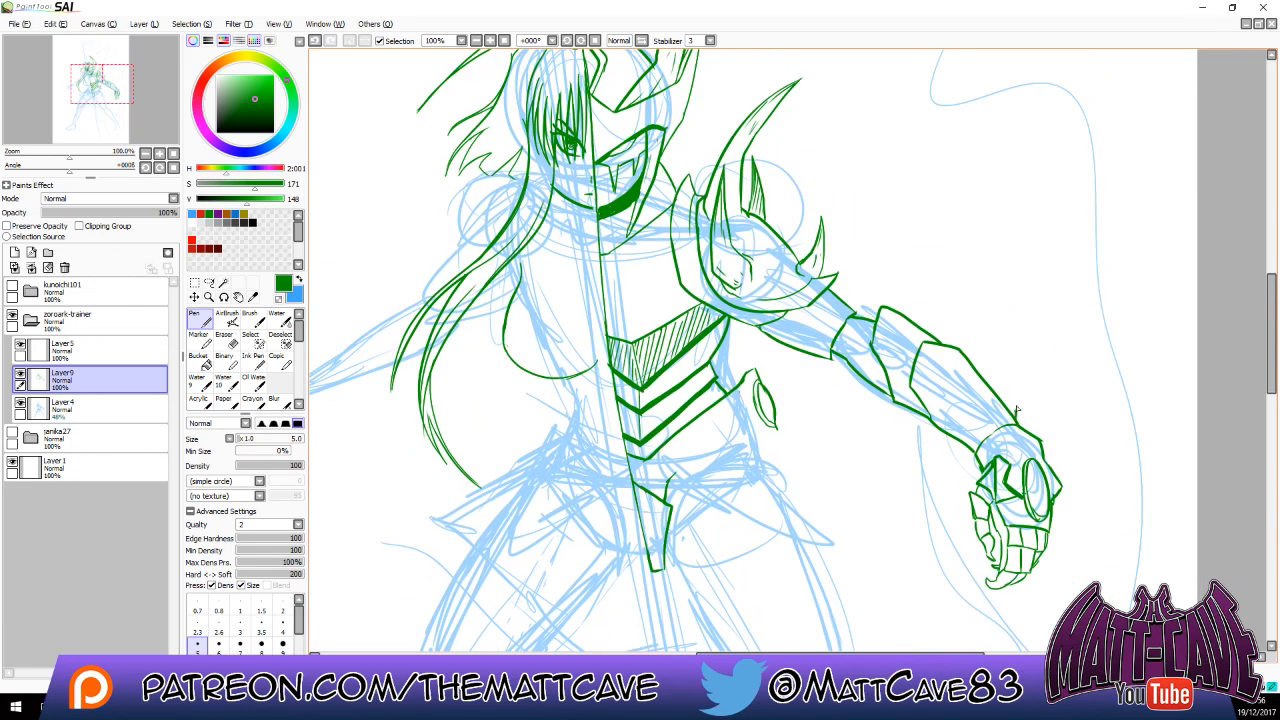
pyautogui.moveTo(1017, 410)
pyautogui.mouseDown()
pyautogui.moveTo(1001, 342)
pyautogui.moveTo(952, 264)
pyautogui.moveTo(984, 377)
pyautogui.mouseUp()
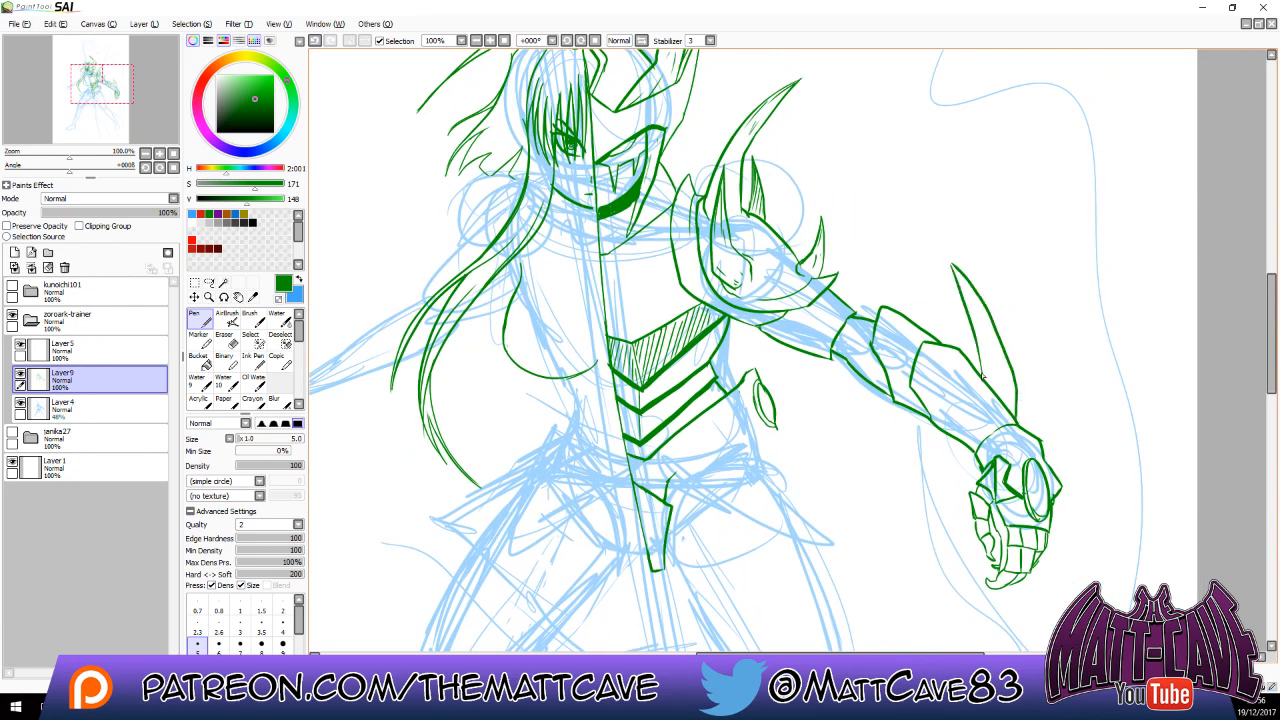
pyautogui.hotkey('ctrl', 'z')
pyautogui.moveTo(951, 264); pyautogui.dragTo(983, 366)
pyautogui.hotkey('ctrl', 'z')
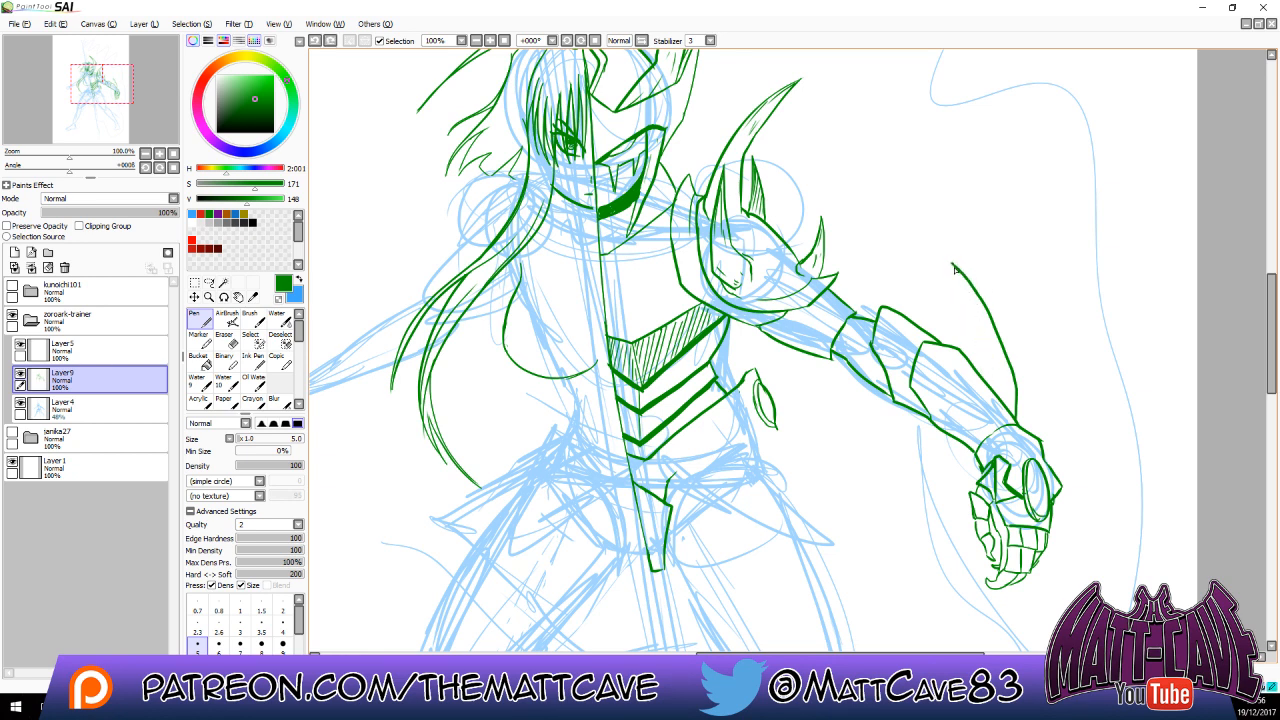
pyautogui.moveTo(955, 268)
pyautogui.mouseDown()
pyautogui.moveTo(982, 375)
pyautogui.moveTo(1012, 419)
pyautogui.moveTo(993, 398)
pyautogui.mouseUp()
pyautogui.hotkey('ctrl', 'z')
pyautogui.press('e')
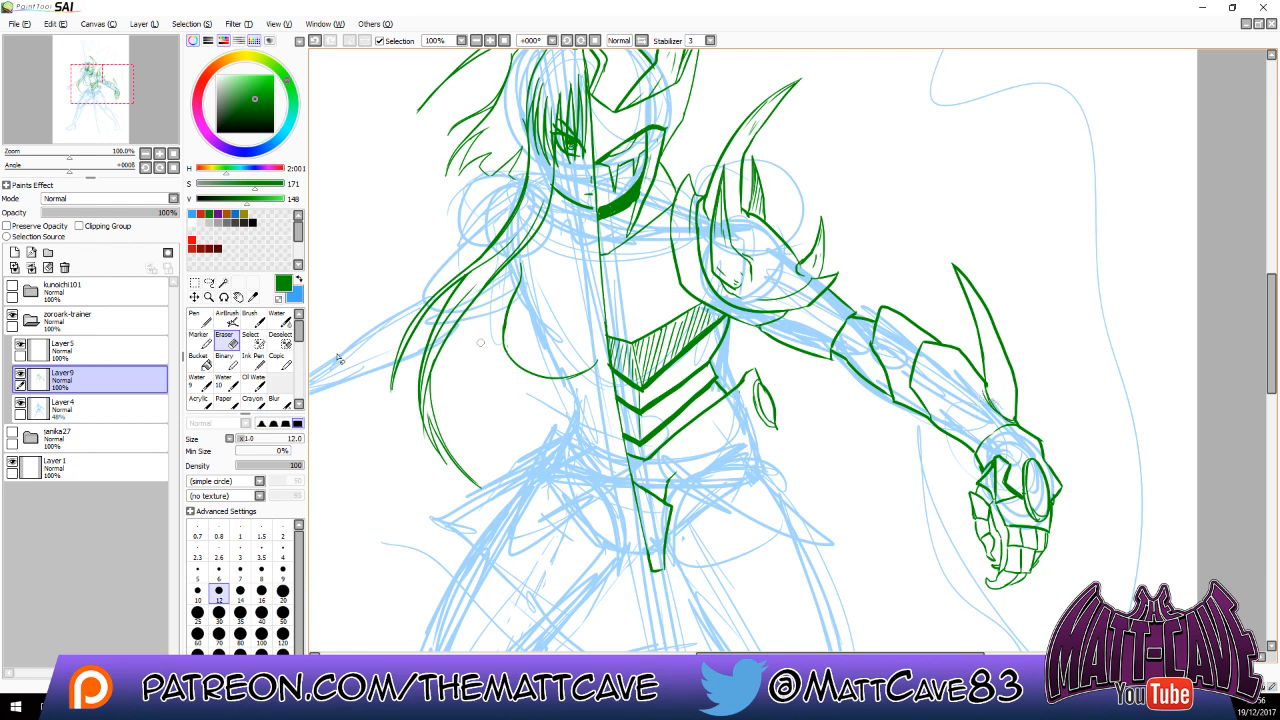
pyautogui.press('n')
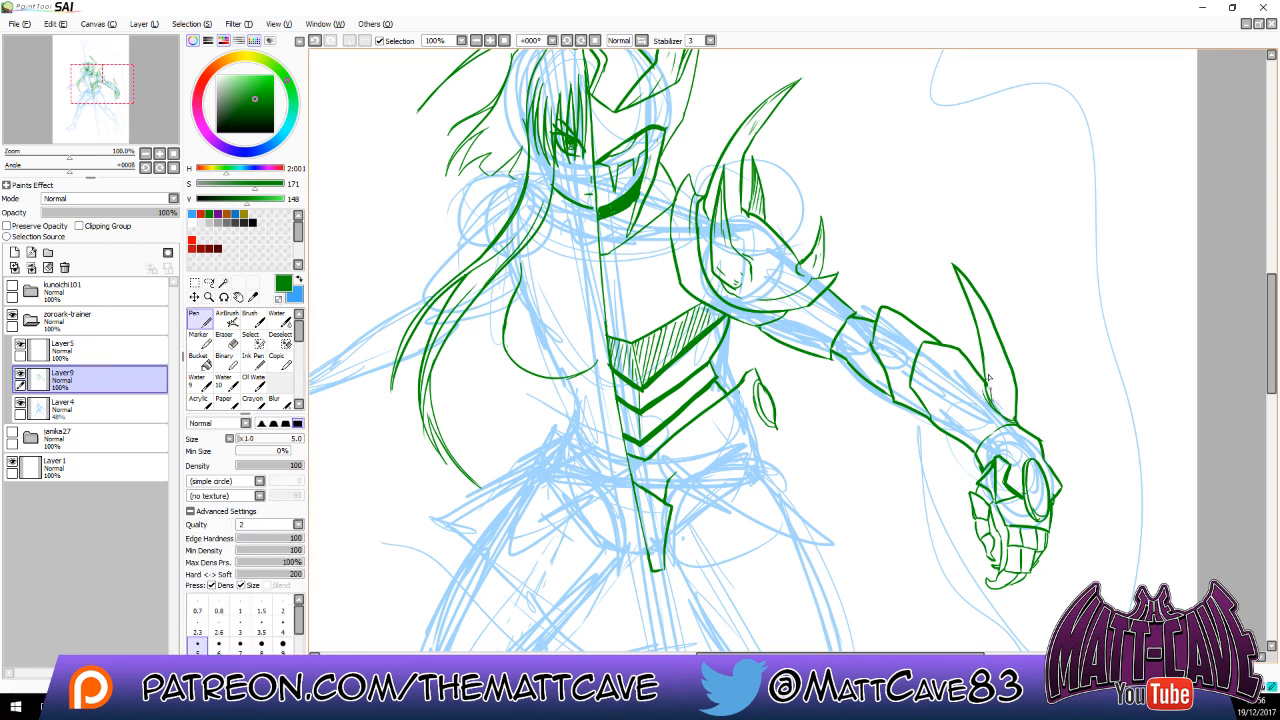
pyautogui.moveTo(957, 275); pyautogui.dragTo(996, 346)
# Add an oval slot near the wrist of the forearm guard and a short spike on its underside.
pyautogui.moveTo(983, 421)
pyautogui.mouseDown()
pyautogui.moveTo(962, 400)
pyautogui.moveTo(978, 428)
pyautogui.moveTo(946, 423)
pyautogui.moveTo(968, 449)
pyautogui.moveTo(934, 438)
pyautogui.moveTo(957, 440)
pyautogui.mouseUp()
pyautogui.hotkey('ctrl', 'z')
pyautogui.hotkey('ctrl', 'z')
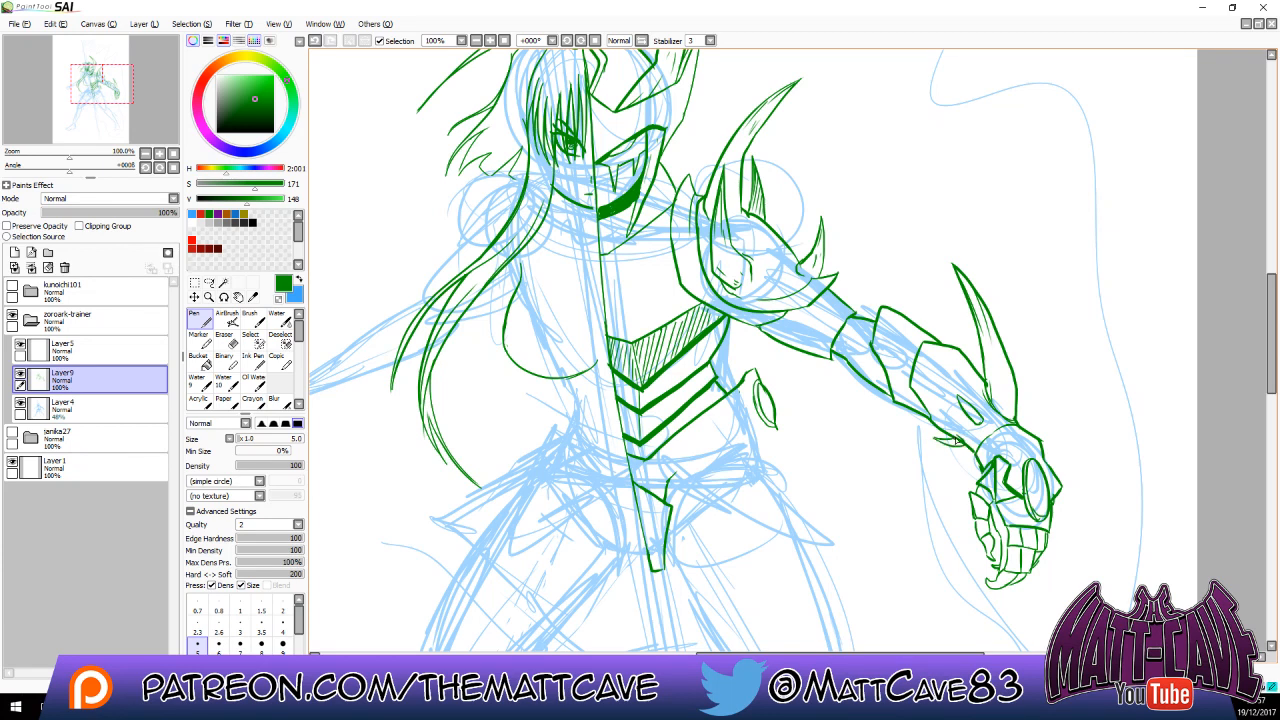
pyautogui.press('e')
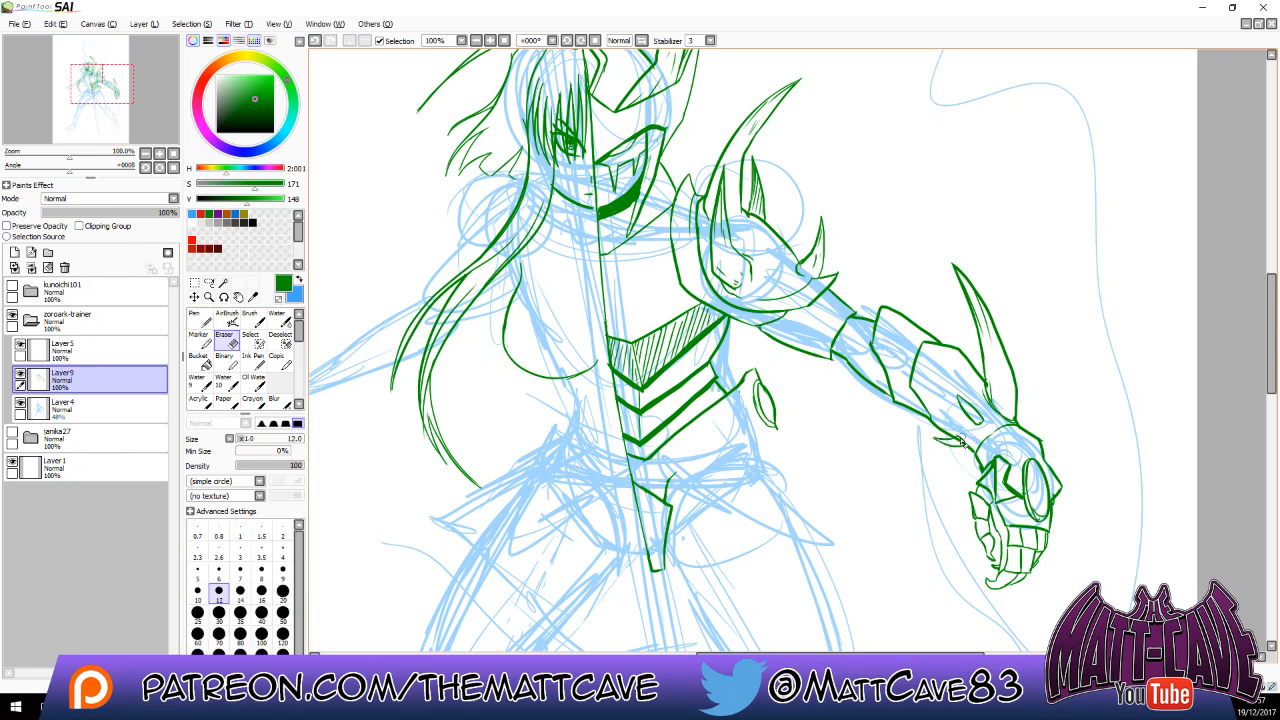
pyautogui.press('n')
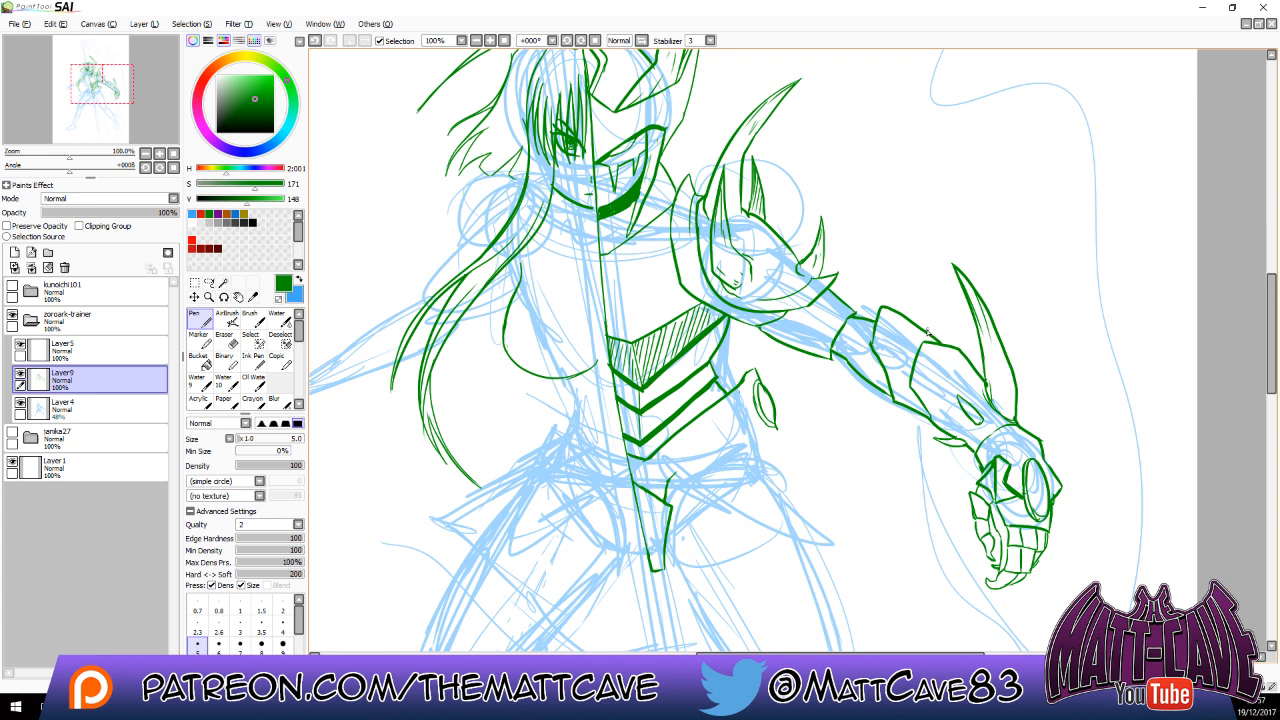
# Add a small raised bump and an oval slot to the forearm plate nearer the elbow.
pyautogui.moveTo(908, 315)
pyautogui.mouseDown()
pyautogui.moveTo(933, 343)
pyautogui.moveTo(910, 314)
pyautogui.mouseUp()
pyautogui.hotkey('ctrl', 'z')
pyautogui.moveTo(1009, 371); pyautogui.dragTo(1061, 484)
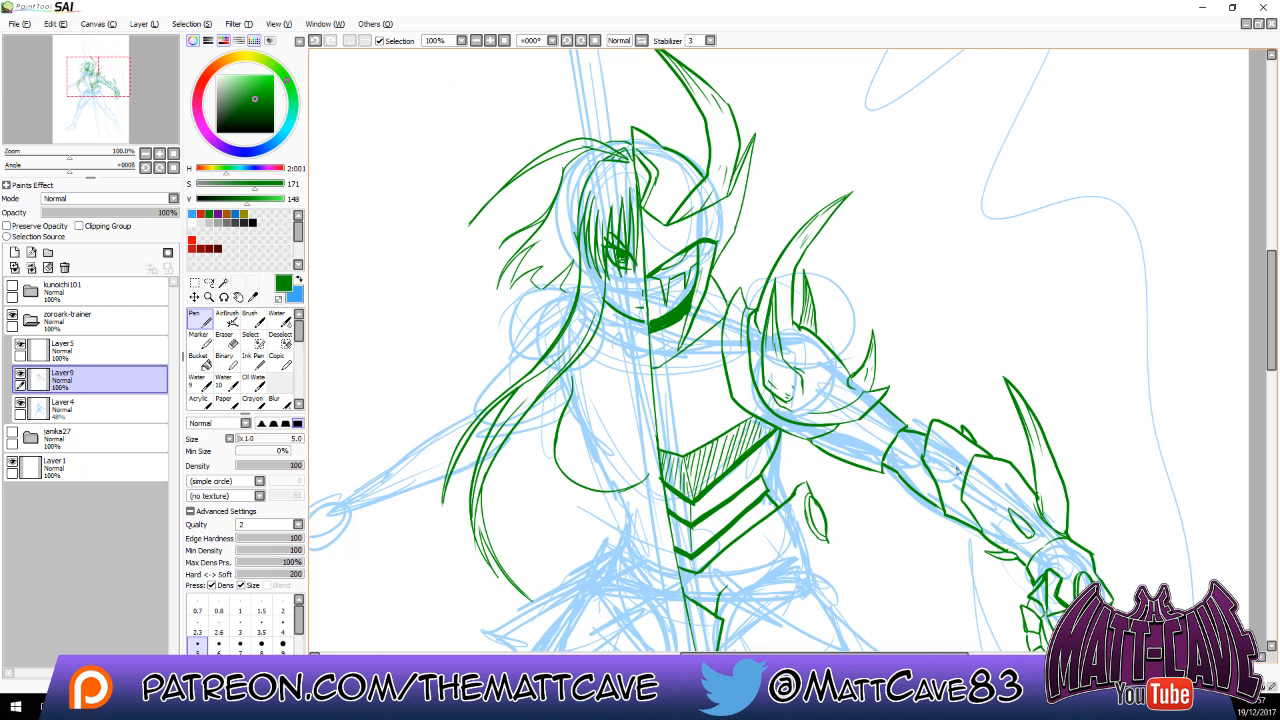
pyautogui.moveTo(958, 478); pyautogui.dragTo(950, 466)
pyautogui.moveTo(1033, 563); pyautogui.dragTo(1102, 400)
pyautogui.moveTo(1232, 315); pyautogui.dragTo(1086, 406)
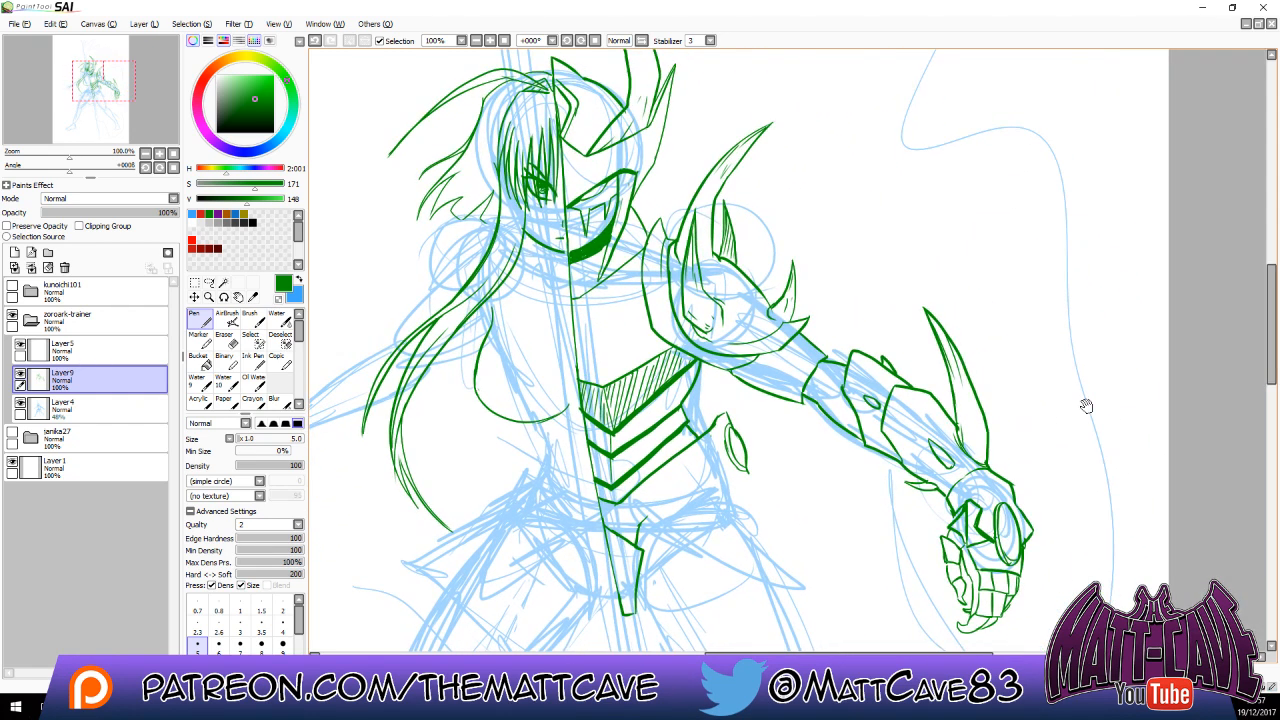
pyautogui.moveTo(1088, 513)
pyautogui.mouseDown()
pyautogui.moveTo(1095, 568)
pyautogui.moveTo(1111, 448)
pyautogui.mouseUp()
# Outline an angular hip plate on the armoured side and extend its inner edge down to a point on the inner thigh.
pyautogui.moveTo(985, 516); pyautogui.dragTo(879, 324)
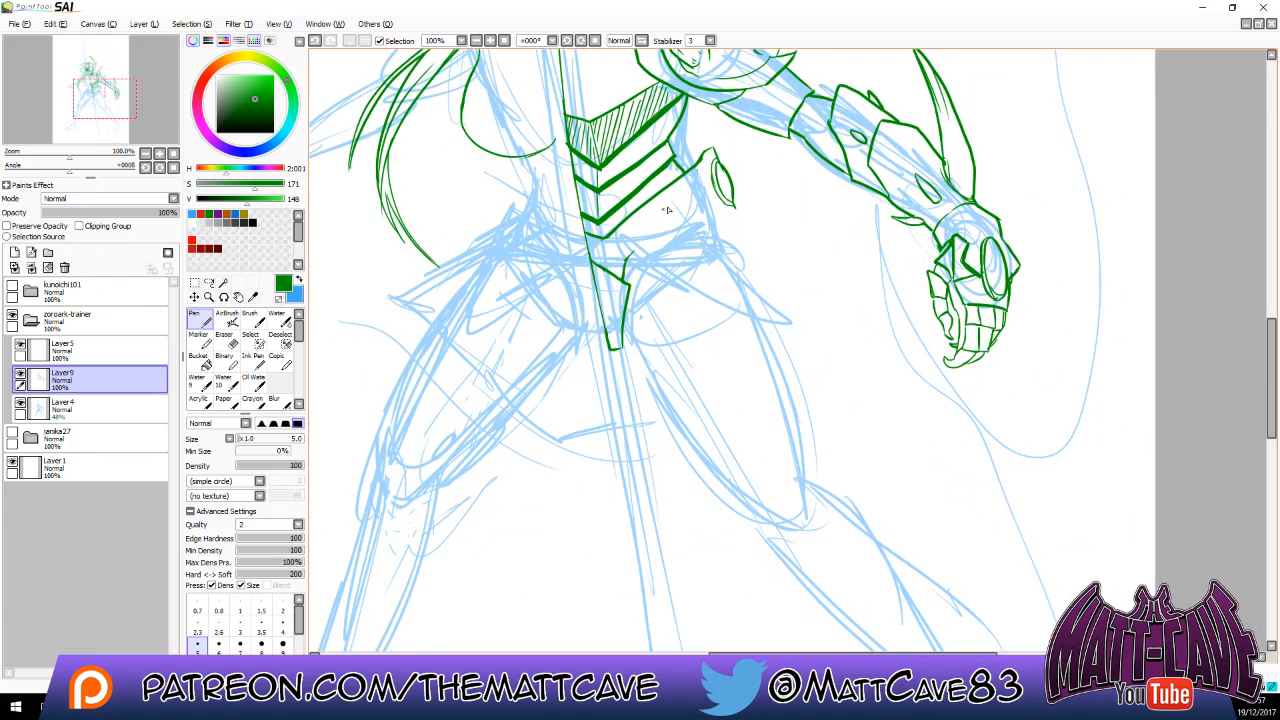
pyautogui.moveTo(665, 212)
pyautogui.mouseDown()
pyautogui.moveTo(708, 192)
pyautogui.moveTo(680, 262)
pyautogui.mouseUp()
pyautogui.moveTo(705, 190); pyautogui.dragTo(726, 243)
pyautogui.hotkey('ctrl', 'z')
pyautogui.moveTo(677, 255); pyautogui.dragTo(643, 374)
pyautogui.hotkey('ctrl', 'z')
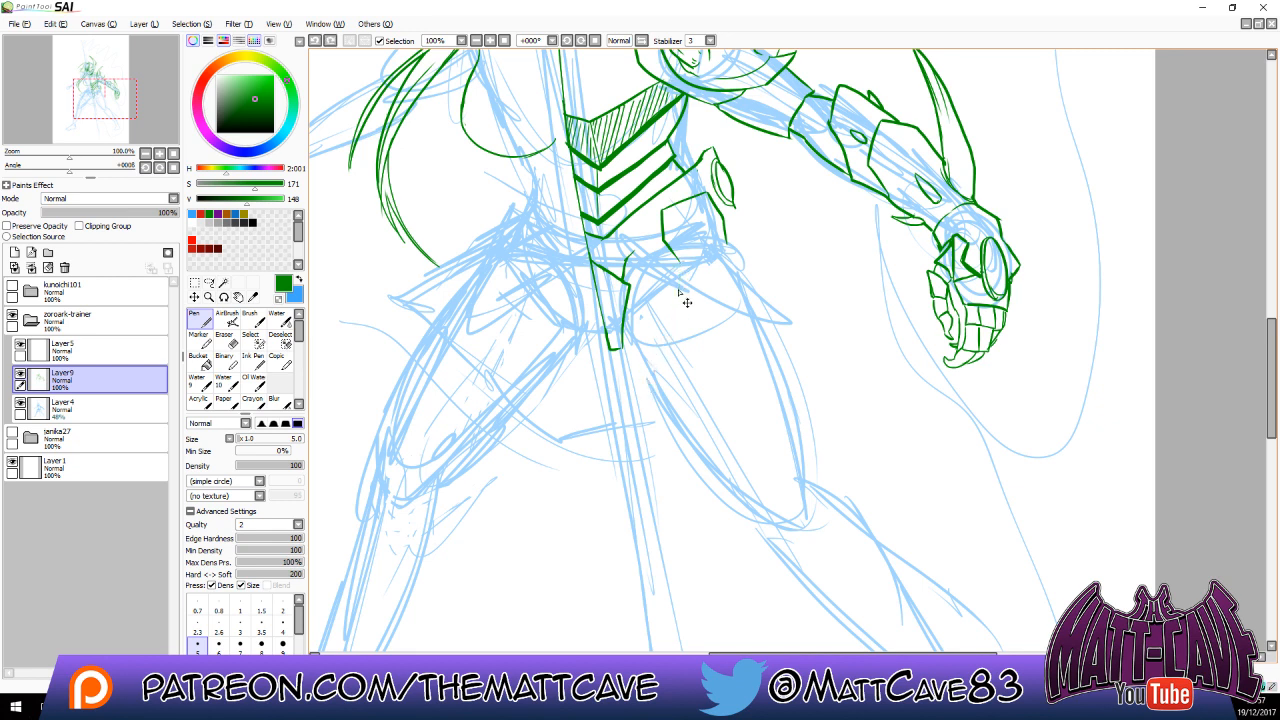
pyautogui.moveTo(682, 258)
pyautogui.mouseDown()
pyautogui.moveTo(641, 384)
pyautogui.moveTo(663, 402)
pyautogui.moveTo(686, 341)
pyautogui.mouseUp()
pyautogui.hotkey('ctrl', 'z')
pyautogui.moveTo(656, 396); pyautogui.dragTo(688, 349)
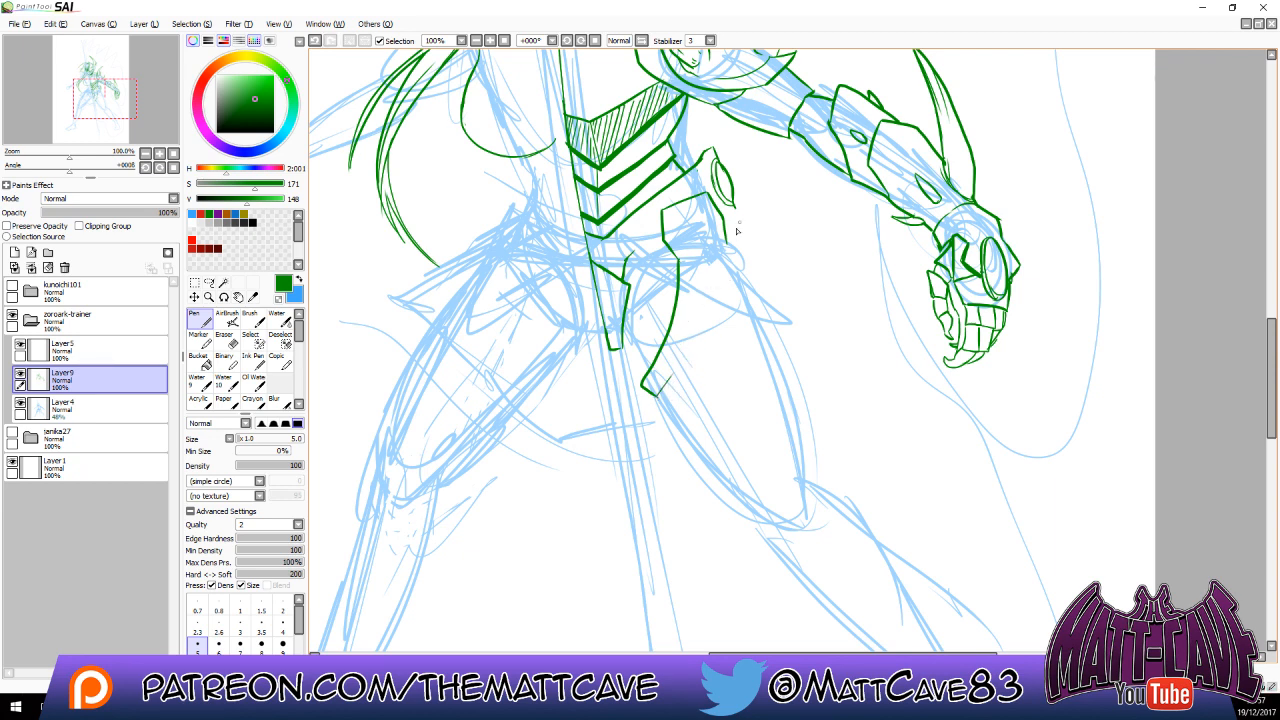
# Draw the thigh armour as long angular facets running from the hip down to the outer knee.
pyautogui.moveTo(727, 243)
pyautogui.mouseDown()
pyautogui.moveTo(745, 284)
pyautogui.moveTo(677, 259)
pyautogui.moveTo(689, 312)
pyautogui.mouseUp()
pyautogui.hotkey('ctrl', 'z')
pyautogui.moveTo(721, 270); pyautogui.dragTo(681, 442)
pyautogui.moveTo(723, 267)
pyautogui.mouseDown()
pyautogui.moveTo(805, 364)
pyautogui.moveTo(746, 306)
pyautogui.moveTo(766, 317)
pyautogui.mouseUp()
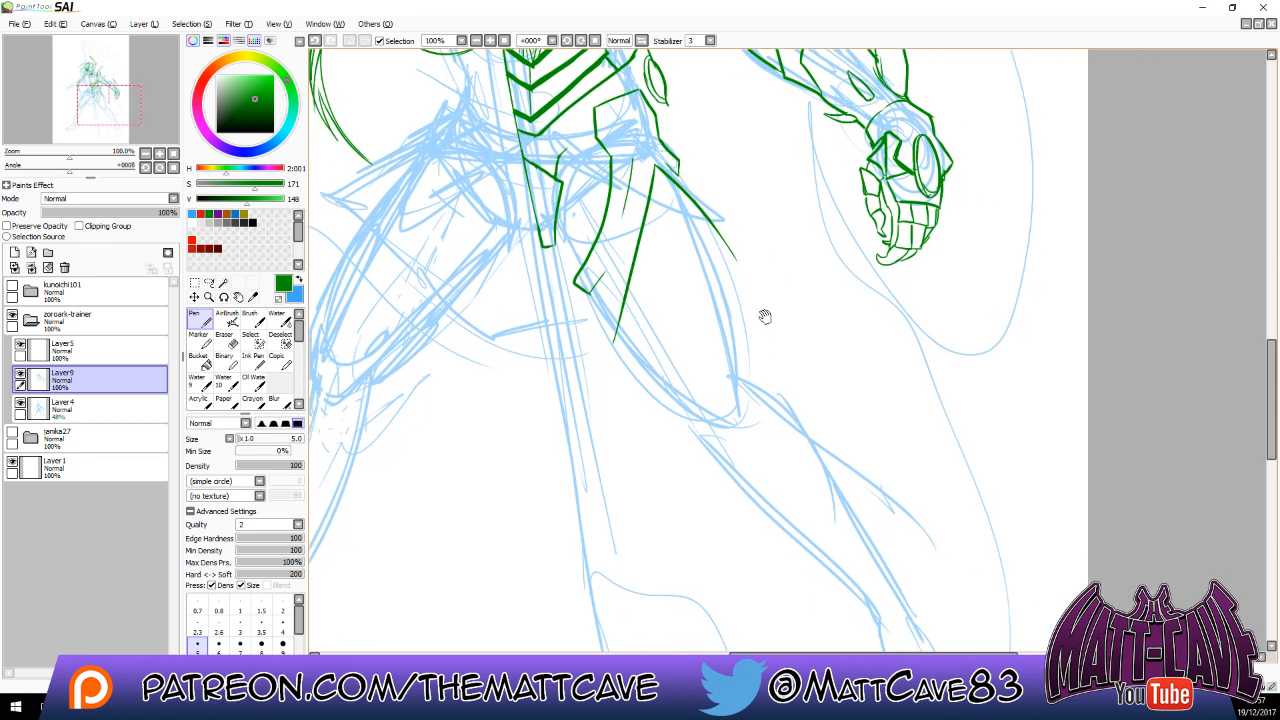
pyautogui.moveTo(656, 168)
pyautogui.mouseDown()
pyautogui.moveTo(721, 316)
pyautogui.moveTo(700, 406)
pyautogui.mouseUp()
pyautogui.moveTo(727, 316); pyautogui.dragTo(760, 360)
pyautogui.moveTo(734, 257); pyautogui.dragTo(763, 374)
pyautogui.hotkey('ctrl', 'z')
pyautogui.moveTo(735, 257); pyautogui.dragTo(760, 366)
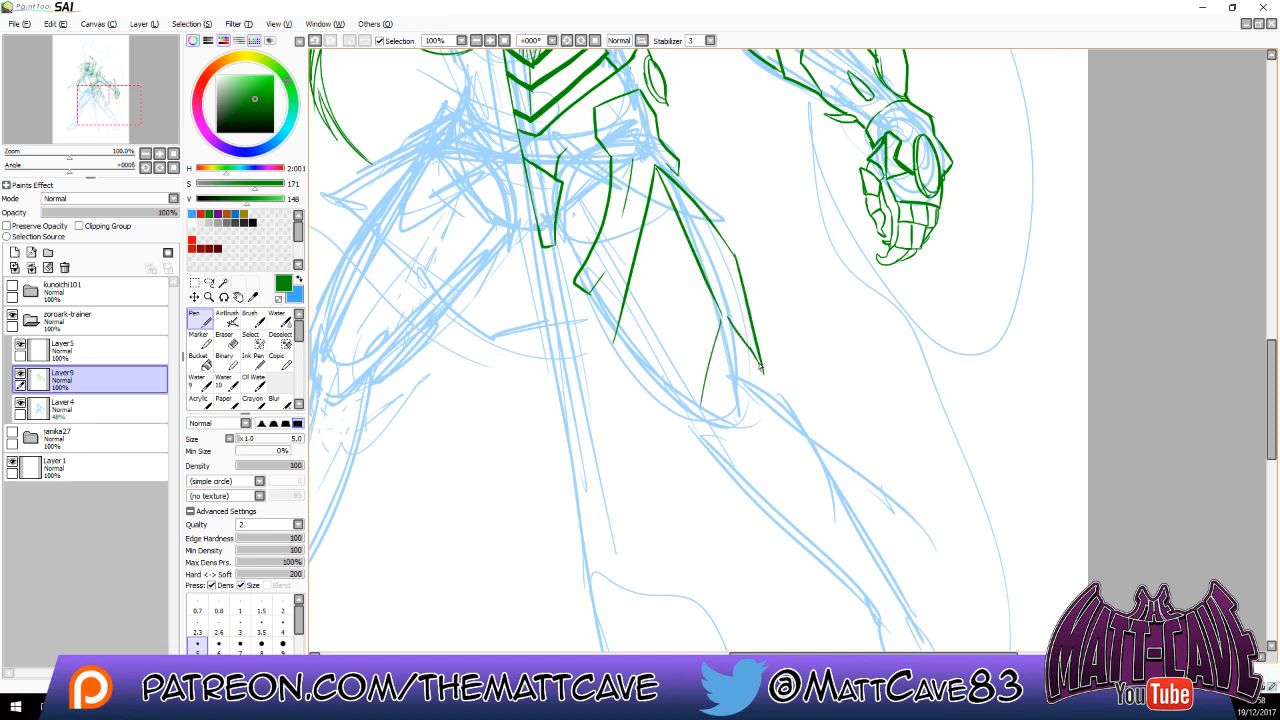
# Draw the inner edge of the thigh armour from the hip plate's point down to the knee.
pyautogui.moveTo(614, 342); pyautogui.dragTo(694, 423)
pyautogui.hotkey('ctrl', 'z')
pyautogui.moveTo(614, 340); pyautogui.dragTo(698, 429)
pyautogui.hotkey('ctrl', 'z')
pyautogui.moveTo(593, 292); pyautogui.dragTo(614, 338)
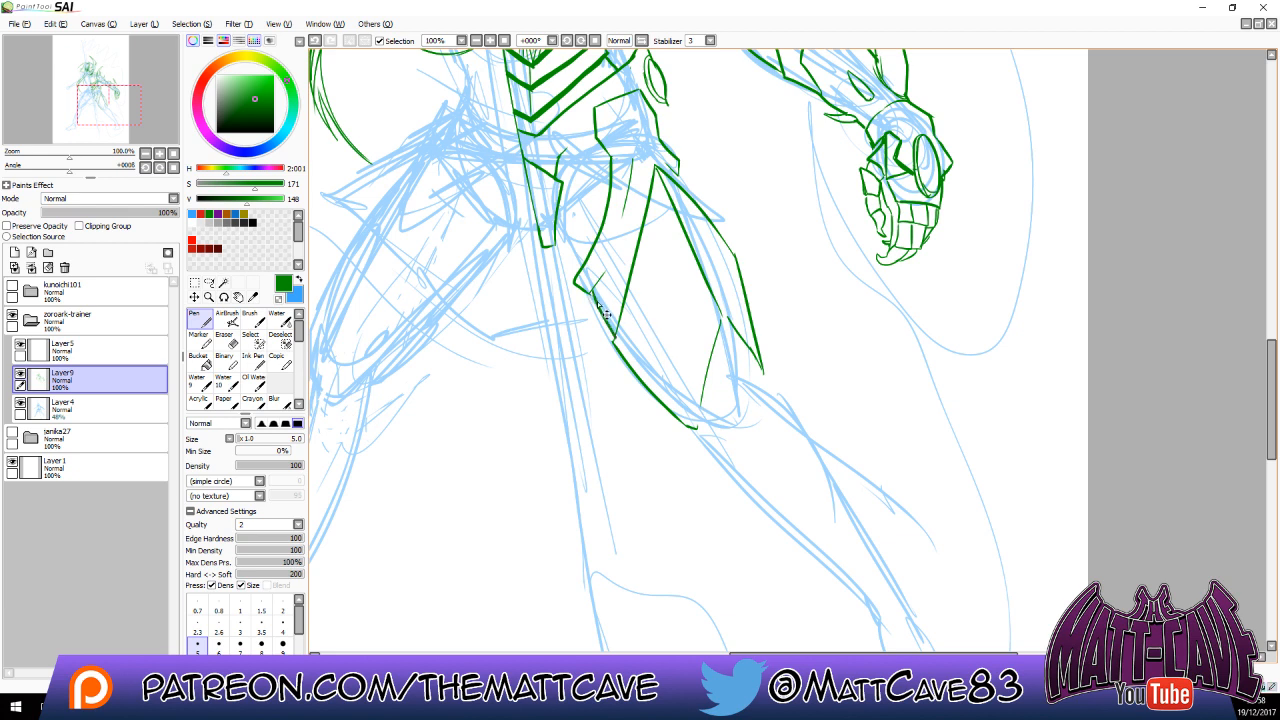
pyautogui.hotkey('ctrl', 'z')
pyautogui.moveTo(591, 292); pyautogui.dragTo(615, 340)
# Draw a faceted, pointed knee plate at the lower end of the thigh armour with an inner crease line.
pyautogui.moveTo(680, 178); pyautogui.dragTo(720, 229)
pyautogui.hotkey('ctrl', 'z')
pyautogui.hotkey('ctrl', 'z')
pyautogui.moveTo(681, 178); pyautogui.dragTo(741, 264)
pyautogui.moveTo(720, 343)
pyautogui.mouseDown()
pyautogui.moveTo(710, 426)
pyautogui.moveTo(771, 447)
pyautogui.moveTo(774, 400)
pyautogui.mouseUp()
pyautogui.hotkey('ctrl', 'z')
pyautogui.hotkey('ctrl', 'z')
pyautogui.hotkey('ctrl', 'z')
pyautogui.hotkey('ctrl', 'z')
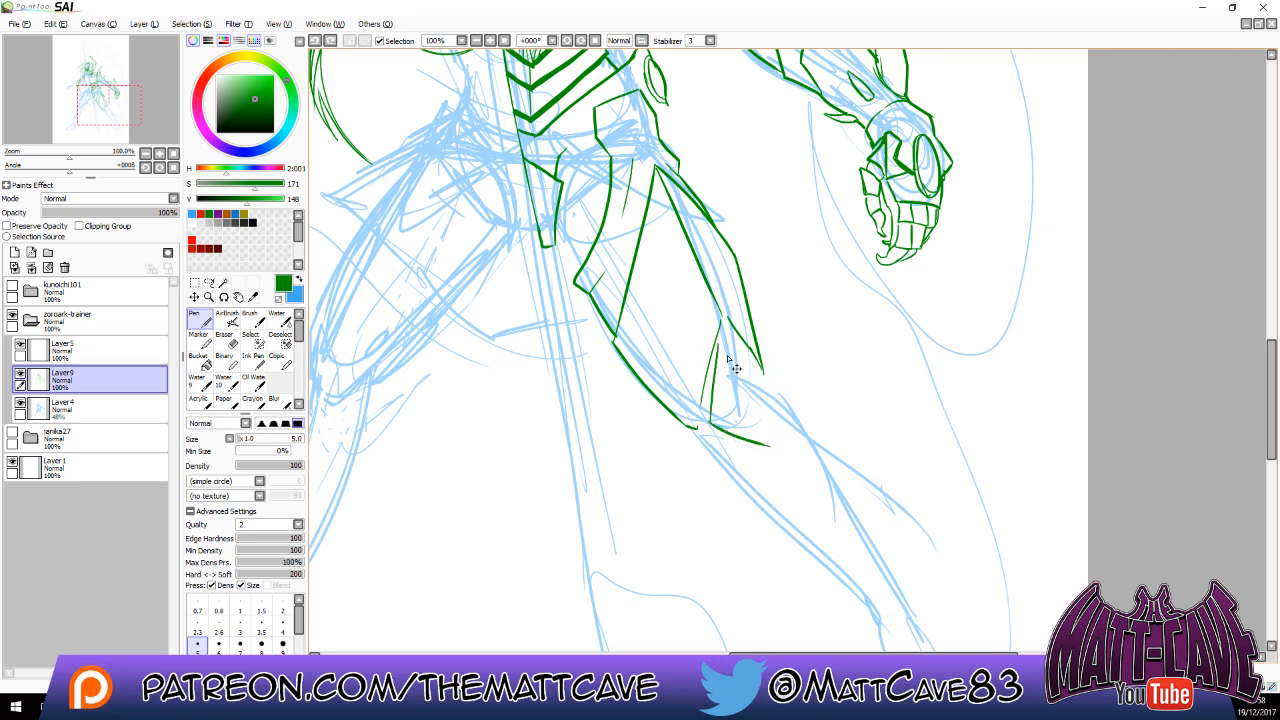
pyautogui.moveTo(725, 342)
pyautogui.mouseDown()
pyautogui.moveTo(711, 418)
pyautogui.moveTo(778, 438)
pyautogui.moveTo(738, 352)
pyautogui.moveTo(781, 398)
pyautogui.moveTo(776, 436)
pyautogui.mouseUp()
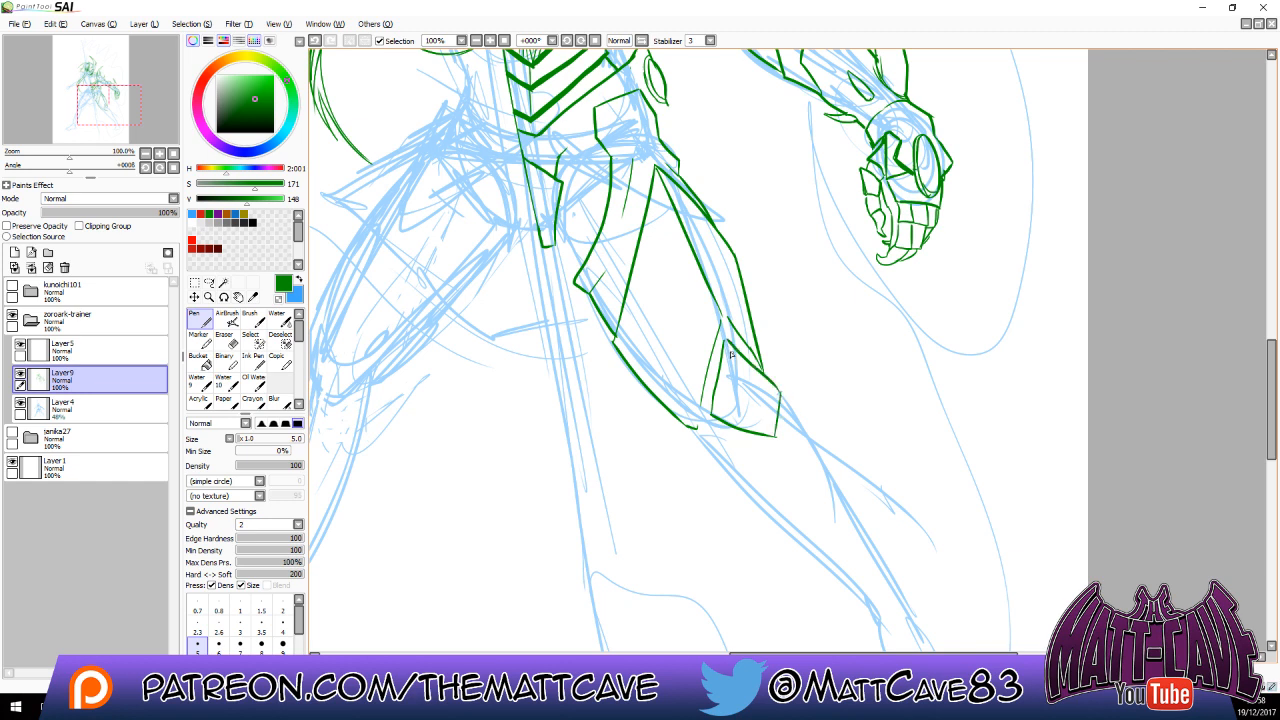
pyautogui.moveTo(730, 352)
pyautogui.mouseDown()
pyautogui.moveTo(758, 416)
pyautogui.moveTo(715, 420)
pyautogui.moveTo(773, 445)
pyautogui.moveTo(777, 424)
pyautogui.moveTo(739, 416)
pyautogui.moveTo(764, 400)
pyautogui.moveTo(773, 450)
pyautogui.moveTo(797, 478)
pyautogui.moveTo(766, 377)
pyautogui.mouseUp()
pyautogui.press('e')
pyautogui.press('n')
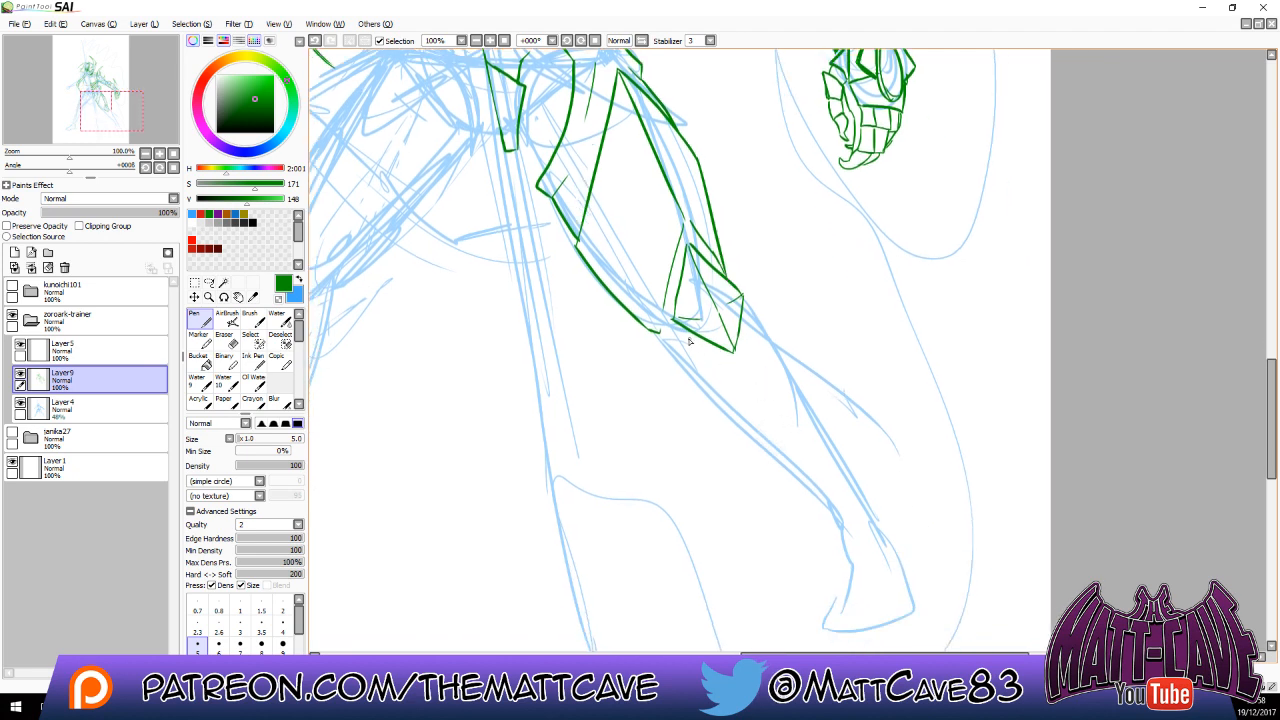
pyautogui.moveTo(689, 340); pyautogui.dragTo(736, 369)
pyautogui.hotkey('ctrl', 'z')
pyautogui.moveTo(742, 318)
pyautogui.mouseDown()
pyautogui.moveTo(709, 351)
pyautogui.moveTo(754, 376)
pyautogui.moveTo(749, 334)
pyautogui.moveTo(753, 381)
pyautogui.moveTo(796, 438)
pyautogui.mouseUp()
pyautogui.moveTo(750, 353); pyautogui.dragTo(802, 444)
pyautogui.hotkey('ctrl', 'z')
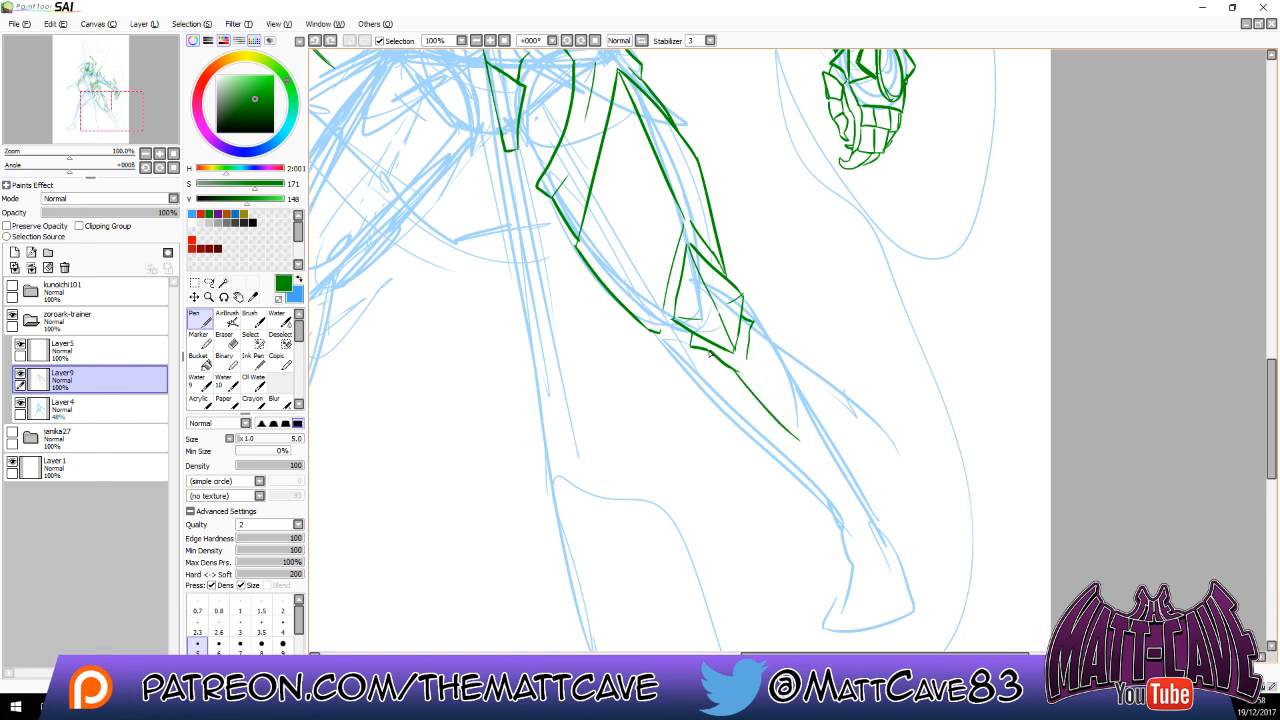
pyautogui.moveTo(710, 353)
pyautogui.mouseDown()
pyautogui.moveTo(751, 368)
pyautogui.moveTo(794, 434)
pyautogui.mouseUp()
pyautogui.hotkey('ctrl', 'z')
pyautogui.press('e')
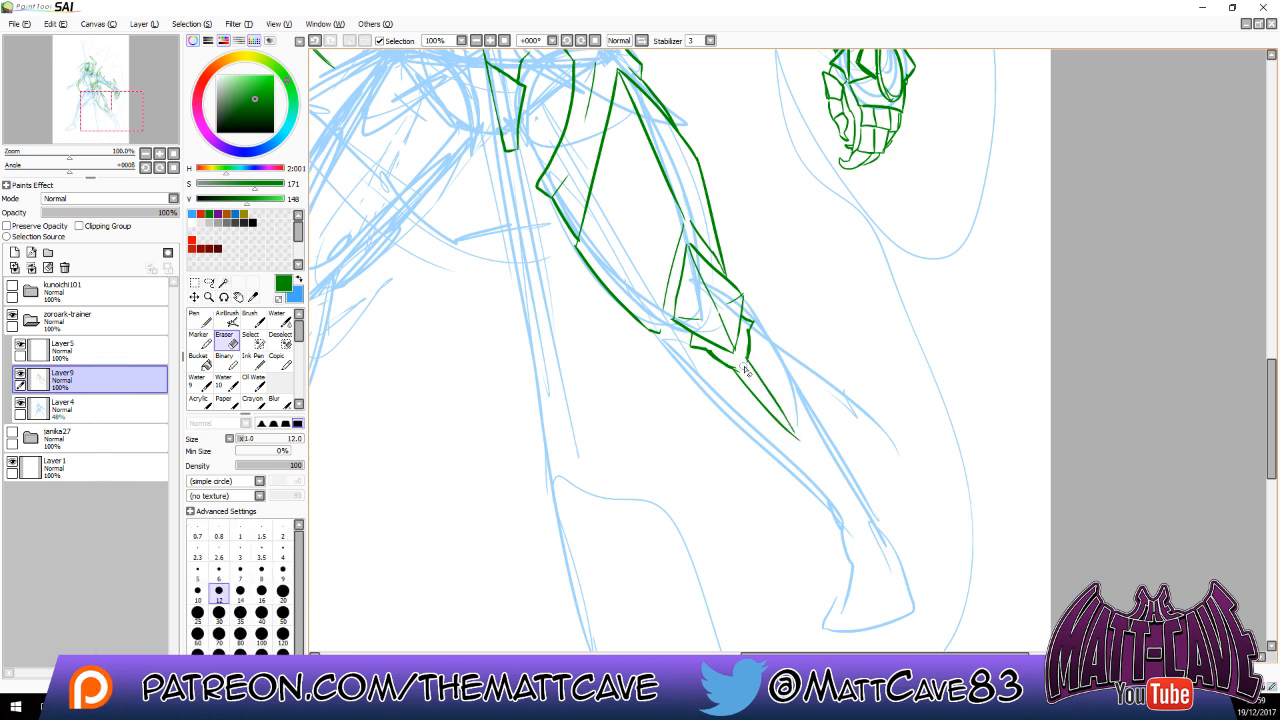
pyautogui.click(203, 318)
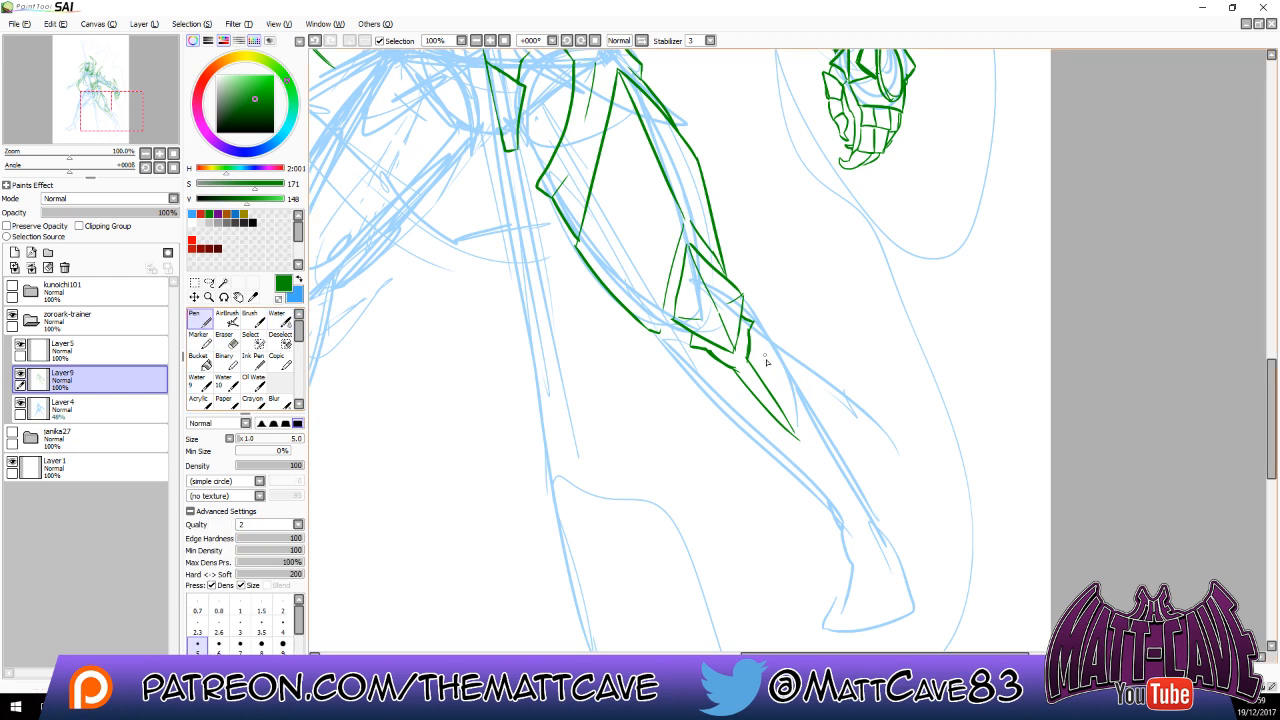
pyautogui.moveTo(790, 425); pyautogui.dragTo(796, 437)
pyautogui.moveTo(797, 439); pyautogui.dragTo(777, 356)
pyautogui.hotkey('ctrl', 'z')
pyautogui.hotkey('ctrl', 'z')
pyautogui.hotkey('ctrl', 'z')
pyautogui.hotkey('ctrl', 'z')
pyautogui.hotkey('ctrl', 'z')
pyautogui.hotkey('ctrl', 'z')
pyautogui.hotkey('ctrl', 'z')
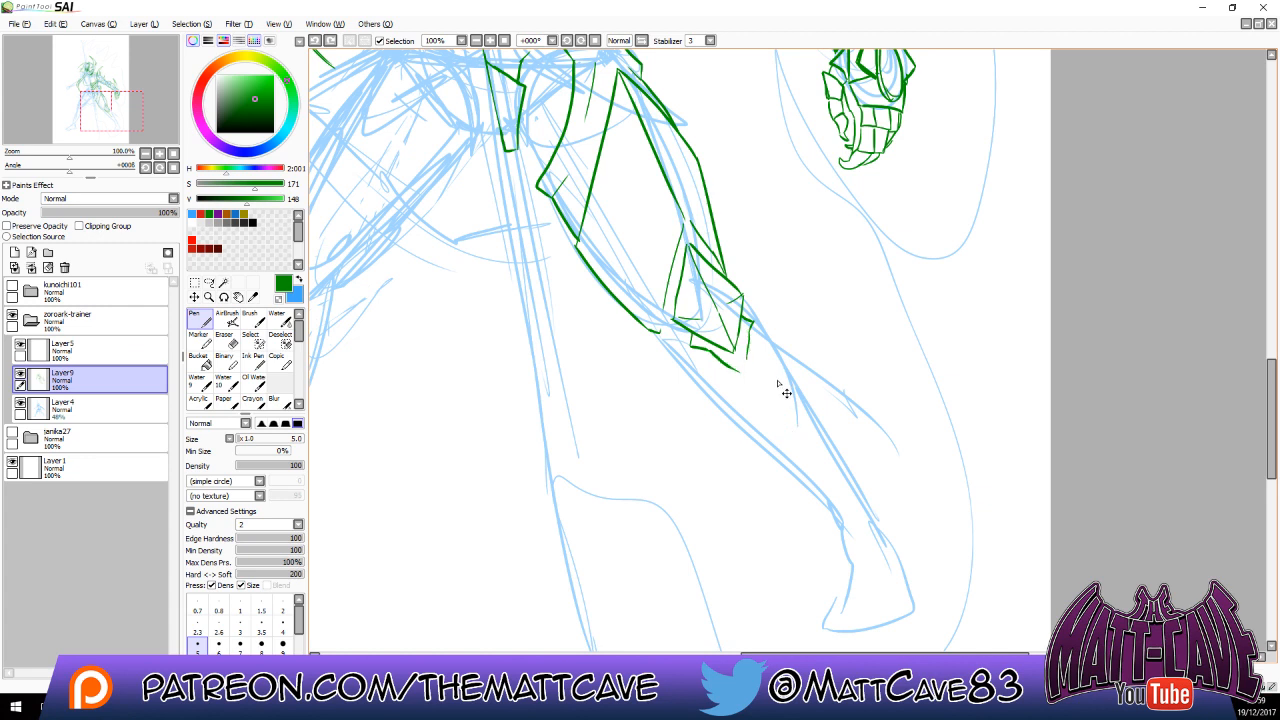
pyautogui.hotkey('ctrl', 'z')
pyautogui.hotkey('ctrl', 'z')
pyautogui.hotkey('ctrl', 'z')
# Draw two curved ridges below the knee plate that converge to a point on the shin.
pyautogui.moveTo(762, 328); pyautogui.dragTo(822, 461)
pyautogui.moveTo(688, 361); pyautogui.dragTo(811, 451)
pyautogui.hotkey('ctrl', 'z')
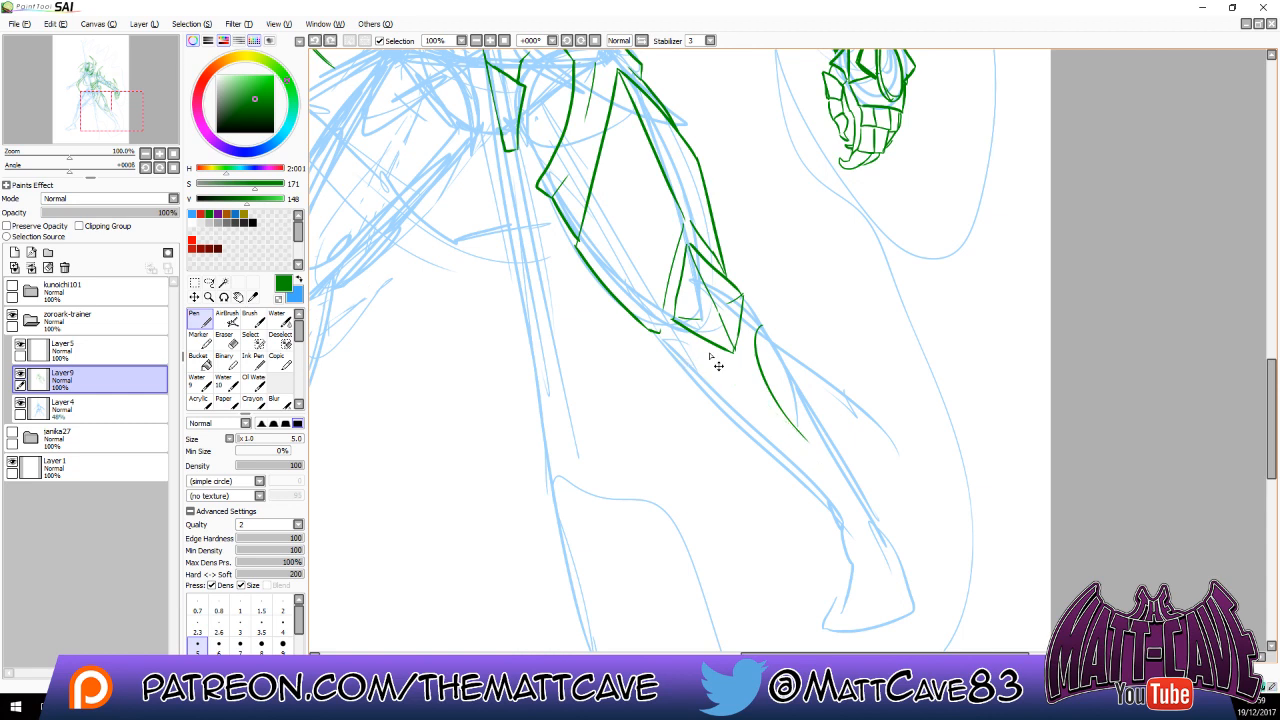
pyautogui.moveTo(696, 364); pyautogui.dragTo(813, 462)
pyautogui.hotkey('ctrl', 'z')
pyautogui.moveTo(698, 381)
pyautogui.mouseDown()
pyautogui.moveTo(770, 410)
pyautogui.moveTo(797, 441)
pyautogui.mouseUp()
pyautogui.hotkey('ctrl', 'z')
pyautogui.moveTo(771, 389)
pyautogui.mouseDown()
pyautogui.moveTo(817, 463)
pyautogui.moveTo(794, 430)
pyautogui.moveTo(807, 448)
pyautogui.mouseUp()
# Outline both sides of the upper shin guard around the ridges and taper them towards the ridges' point.
pyautogui.moveTo(743, 301); pyautogui.dragTo(772, 322)
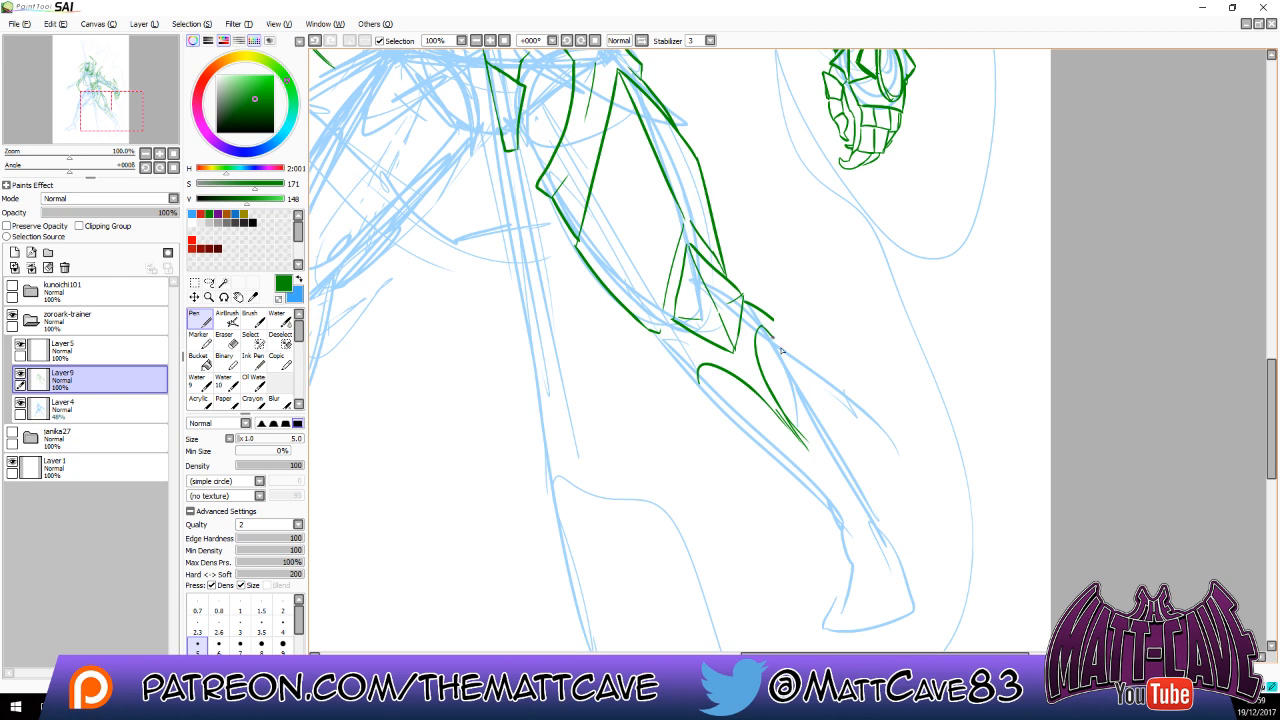
pyautogui.moveTo(770, 322); pyautogui.dragTo(800, 388)
pyautogui.moveTo(661, 337)
pyautogui.mouseDown()
pyautogui.moveTo(674, 384)
pyautogui.moveTo(745, 425)
pyautogui.mouseUp()
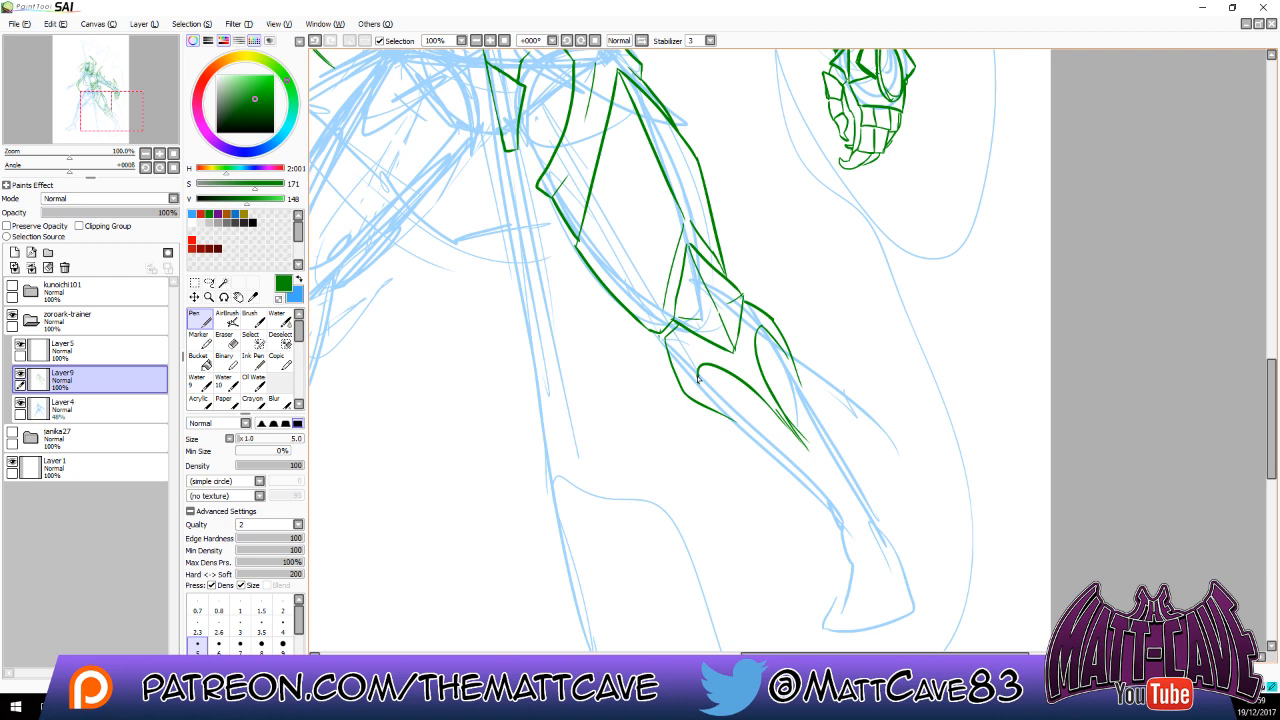
pyautogui.moveTo(699, 379); pyautogui.dragTo(743, 432)
pyautogui.hotkey('ctrl', 'z')
pyautogui.moveTo(699, 382); pyautogui.dragTo(748, 432)
pyautogui.moveTo(730, 418); pyautogui.dragTo(806, 449)
pyautogui.moveTo(794, 369); pyautogui.dragTo(822, 461)
# Continue the inner shin line down to the ankle and draw a pointed cuff around the ankle.
pyautogui.moveTo(730, 420); pyautogui.dragTo(820, 503)
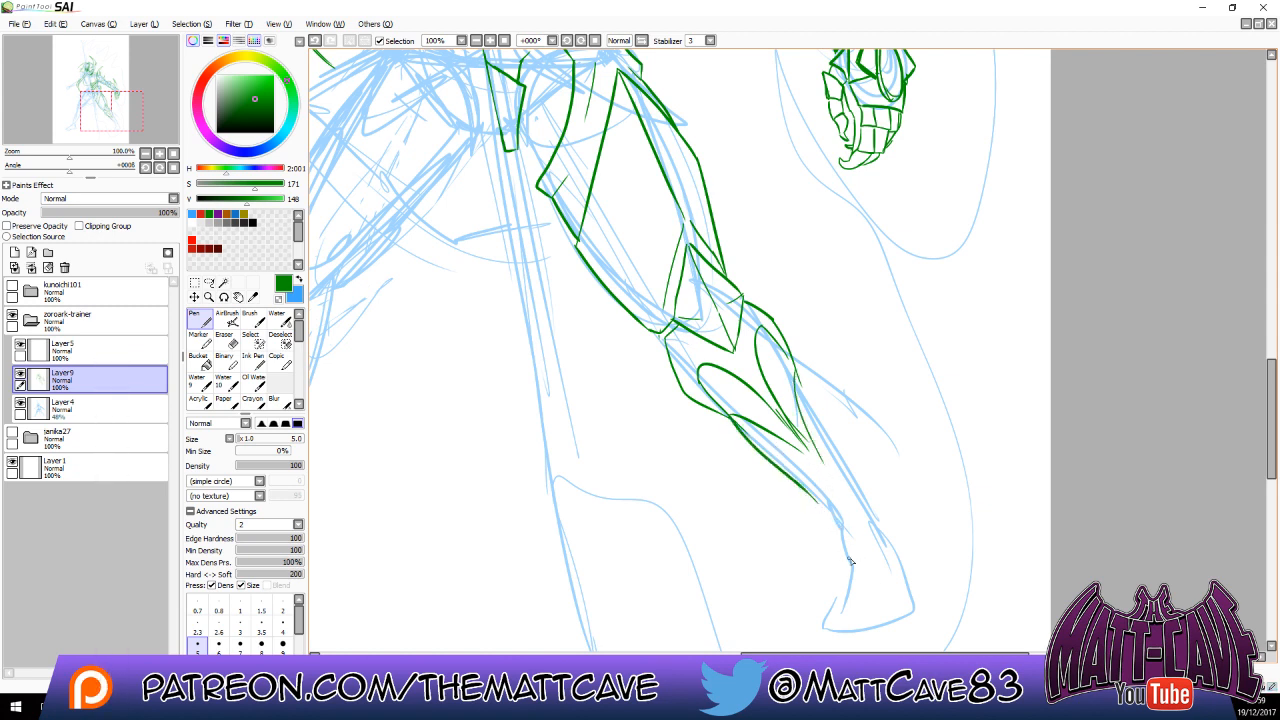
pyautogui.moveTo(820, 503)
pyautogui.mouseDown()
pyautogui.moveTo(831, 556)
pyautogui.moveTo(894, 539)
pyautogui.mouseUp()
pyautogui.moveTo(850, 476); pyautogui.dragTo(892, 542)
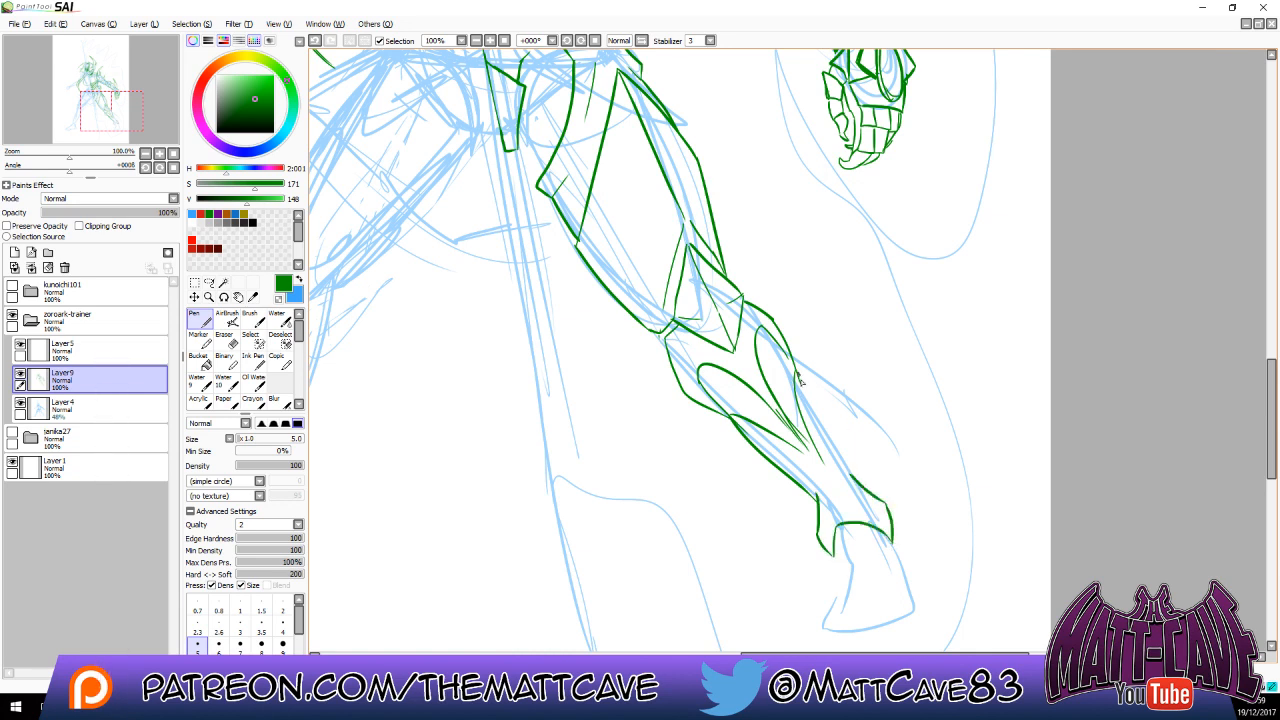
# Draw the outer shin guard edge down to the ankle cuff, then erase and redraw the ridge lines converging on the shin.
pyautogui.moveTo(798, 374); pyautogui.dragTo(855, 483)
pyautogui.press('e')
pyautogui.moveTo(770, 398); pyautogui.dragTo(816, 465)
pyautogui.press('n')
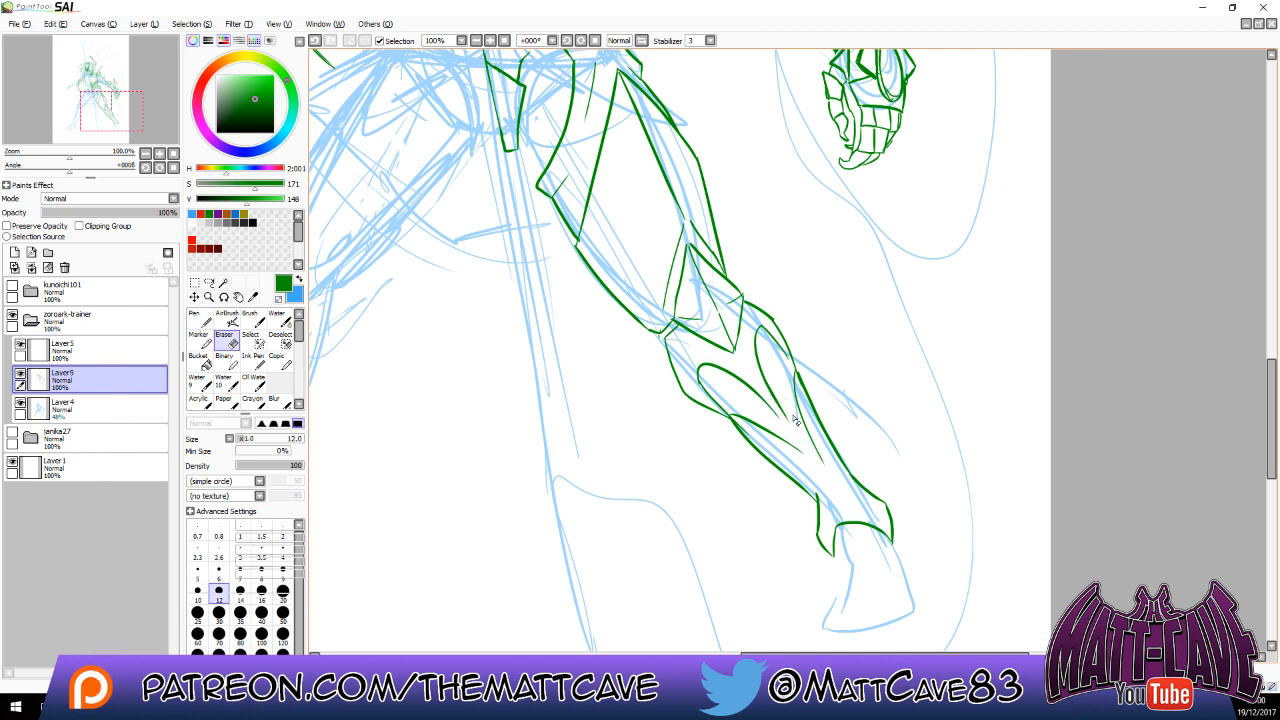
pyautogui.moveTo(767, 402); pyautogui.dragTo(822, 462)
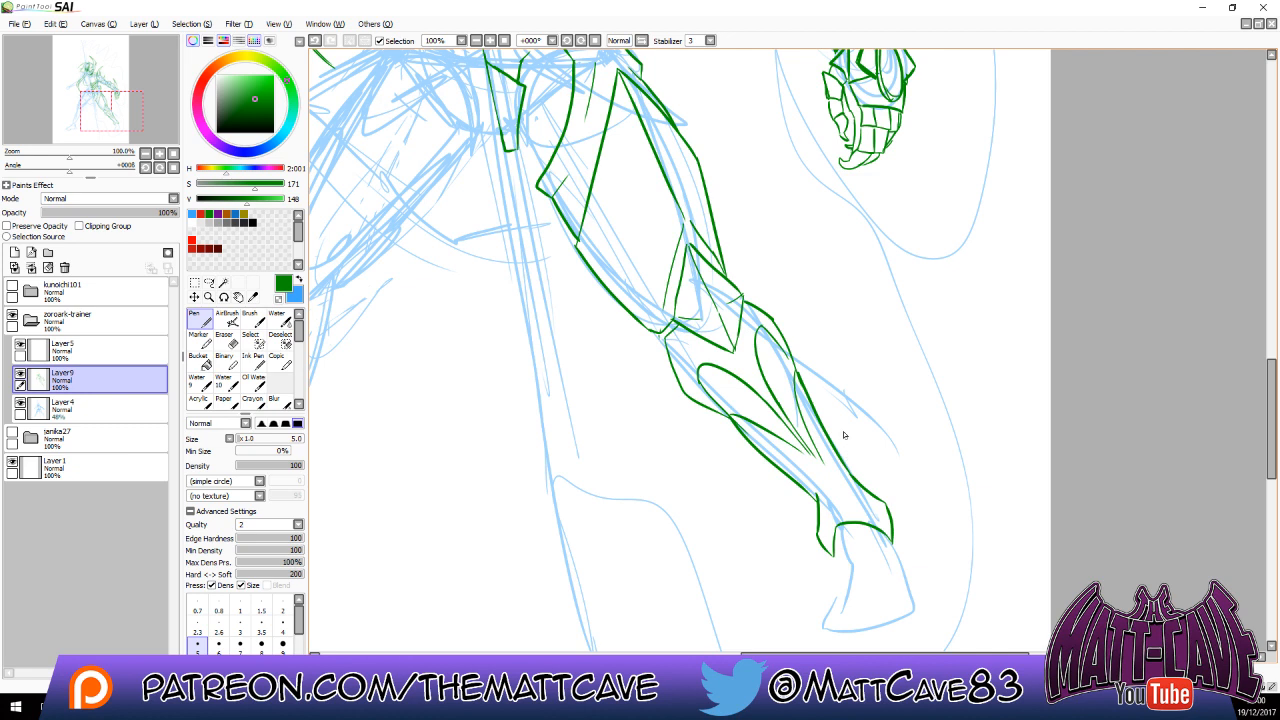
# Draw three pointed claws below the ankle cuff and enclose them with toe plates and knuckle lines to form the armoured foot.
pyautogui.scroll(-3, 889, 548)
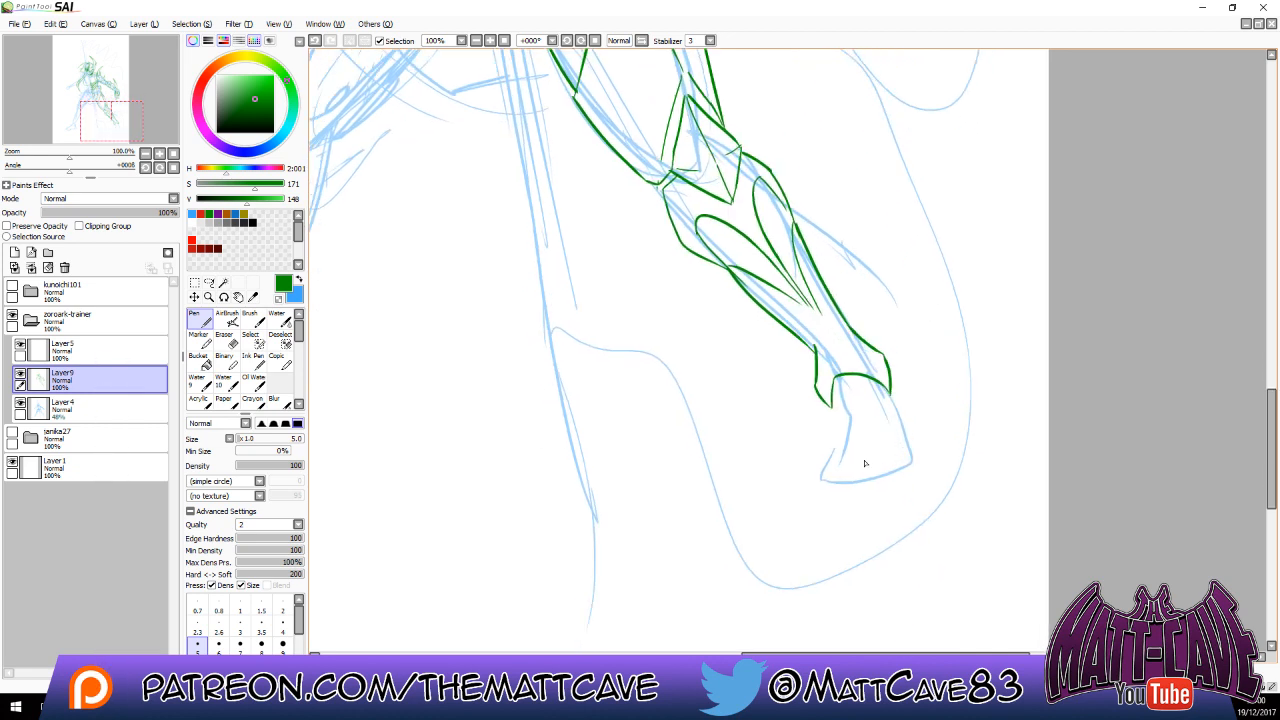
pyautogui.moveTo(827, 446)
pyautogui.mouseDown()
pyautogui.moveTo(872, 426)
pyautogui.moveTo(902, 452)
pyautogui.moveTo(917, 413)
pyautogui.moveTo(943, 456)
pyautogui.moveTo(921, 445)
pyautogui.moveTo(943, 458)
pyautogui.moveTo(935, 492)
pyautogui.moveTo(909, 451)
pyautogui.moveTo(868, 445)
pyautogui.moveTo(885, 510)
pyautogui.moveTo(927, 443)
pyautogui.mouseUp()
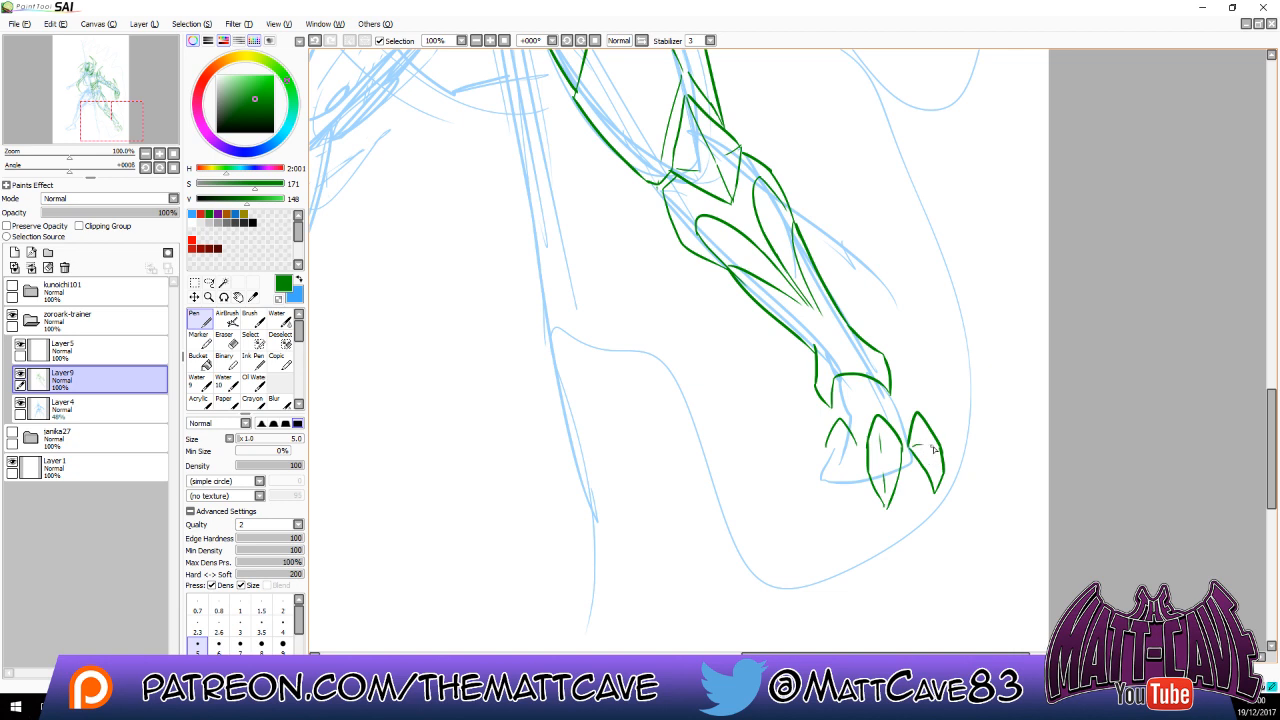
pyautogui.moveTo(828, 438)
pyautogui.mouseDown()
pyautogui.moveTo(840, 508)
pyautogui.moveTo(858, 446)
pyautogui.moveTo(844, 492)
pyautogui.moveTo(843, 450)
pyautogui.mouseUp()
pyautogui.moveTo(823, 458)
pyautogui.mouseDown()
pyautogui.moveTo(824, 415)
pyautogui.moveTo(843, 406)
pyautogui.moveTo(878, 438)
pyautogui.moveTo(859, 424)
pyautogui.moveTo(866, 402)
pyautogui.moveTo(918, 399)
pyautogui.moveTo(942, 446)
pyautogui.mouseUp()
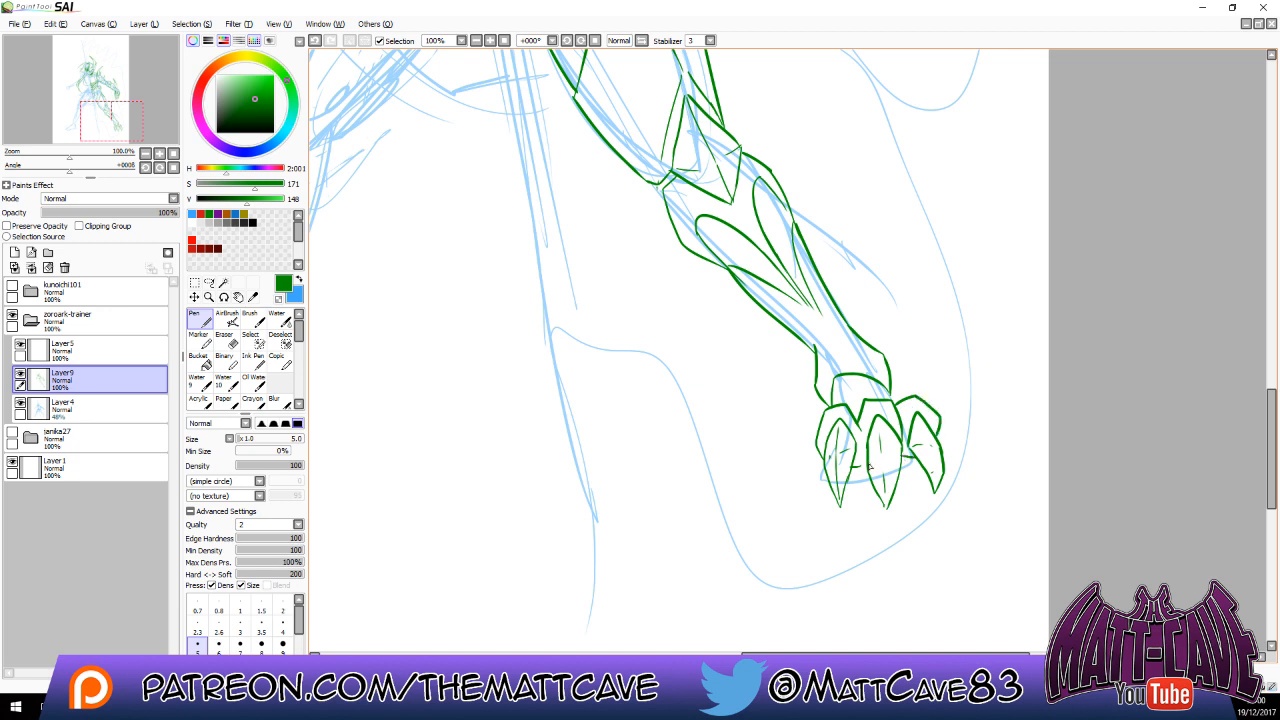
# Add lines joining the pelvic guard to the hip plate and thigh armour, and extend the outer hip edge beneath the oval detail.
pyautogui.moveTo(997, 391); pyautogui.dragTo(1014, 550)
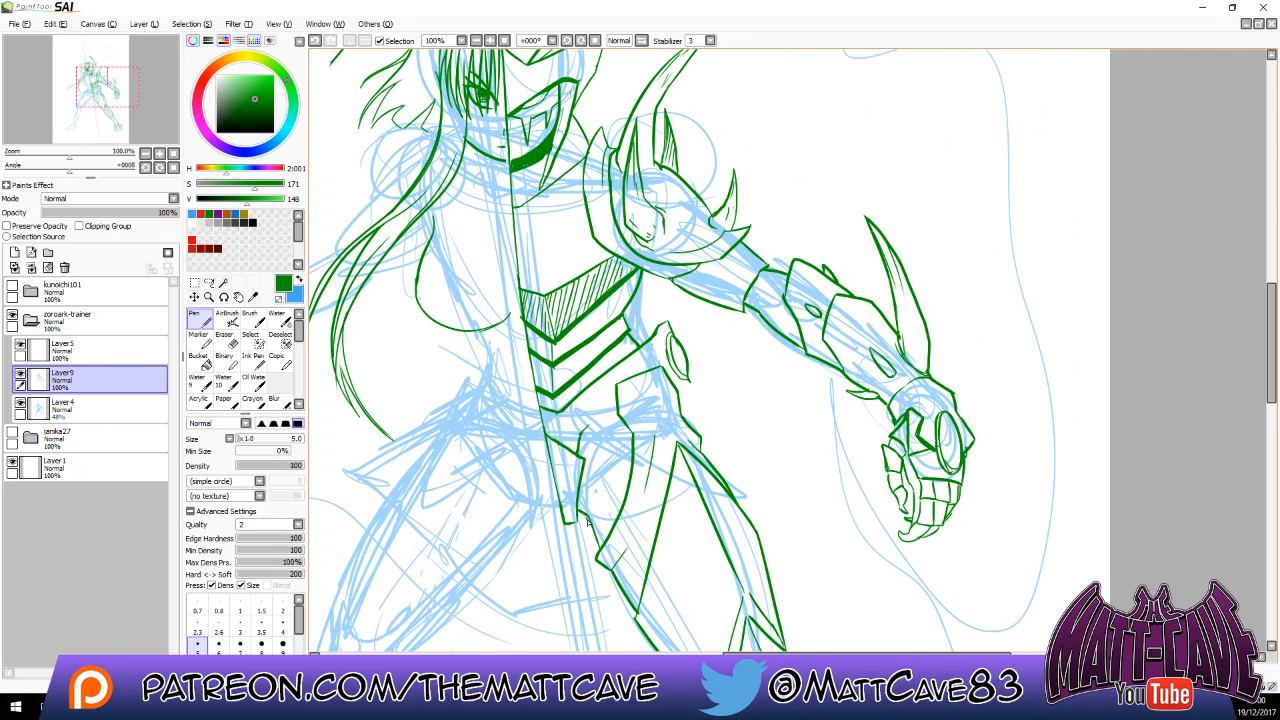
pyautogui.moveTo(587, 518); pyautogui.dragTo(633, 437)
pyautogui.hotkey('ctrl', 'z')
pyautogui.moveTo(588, 517); pyautogui.dragTo(634, 438)
pyautogui.hotkey('ctrl', 'z')
pyautogui.moveTo(588, 517)
pyautogui.mouseDown()
pyautogui.moveTo(638, 440)
pyautogui.moveTo(648, 456)
pyautogui.moveTo(629, 444)
pyautogui.moveTo(592, 521)
pyautogui.mouseUp()
pyautogui.hotkey('ctrl', 'z')
pyautogui.moveTo(585, 431); pyautogui.dragTo(618, 410)
pyautogui.moveTo(688, 383); pyautogui.dragTo(701, 410)
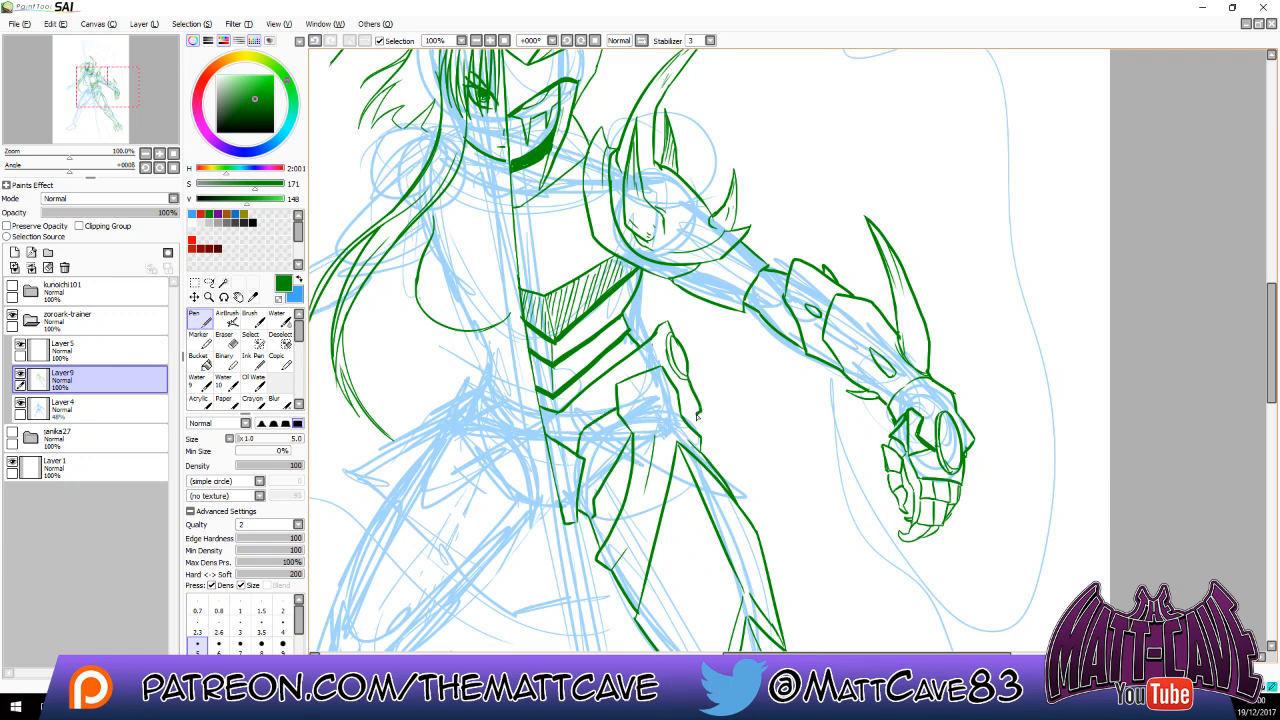
# Draw a tall pointed collar plate rising from beside the masked jaw and running behind the large shoulder spike.
pyautogui.moveTo(835, 436); pyautogui.dragTo(1015, 132)
pyautogui.moveTo(963, 376); pyautogui.dragTo(1023, 559)
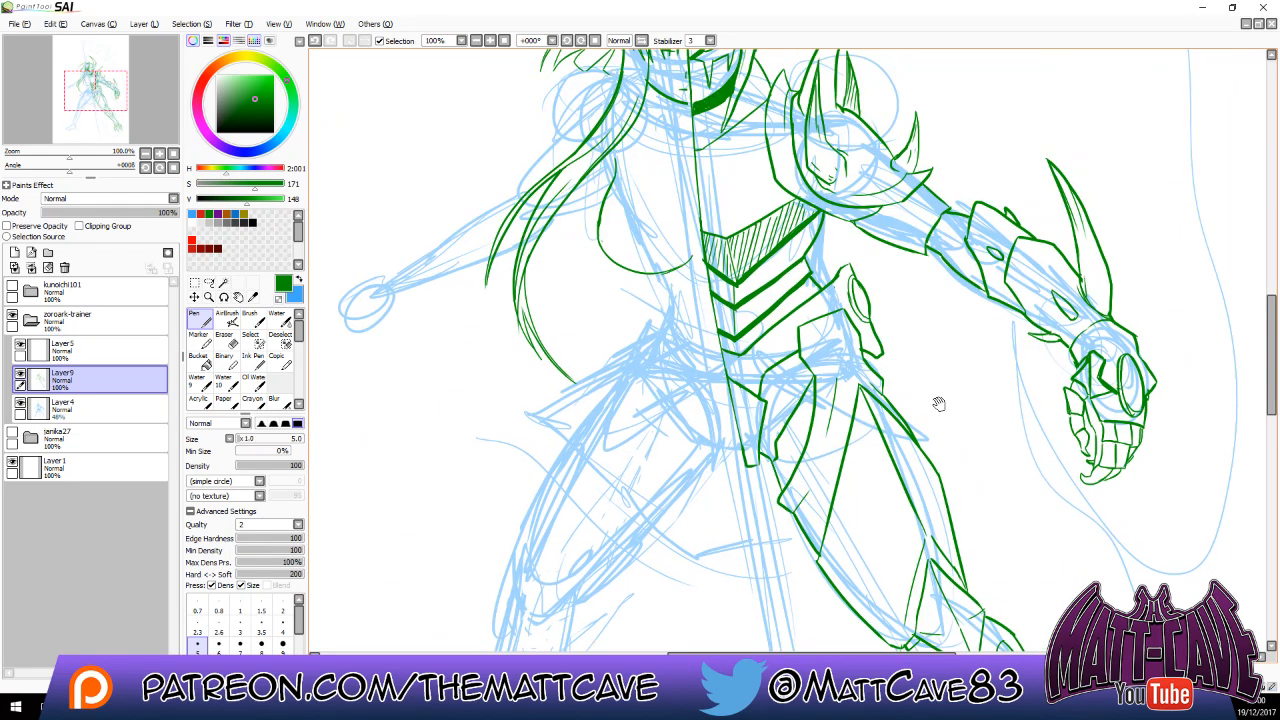
pyautogui.moveTo(937, 403); pyautogui.dragTo(946, 548)
pyautogui.moveTo(931, 440); pyautogui.dragTo(938, 361)
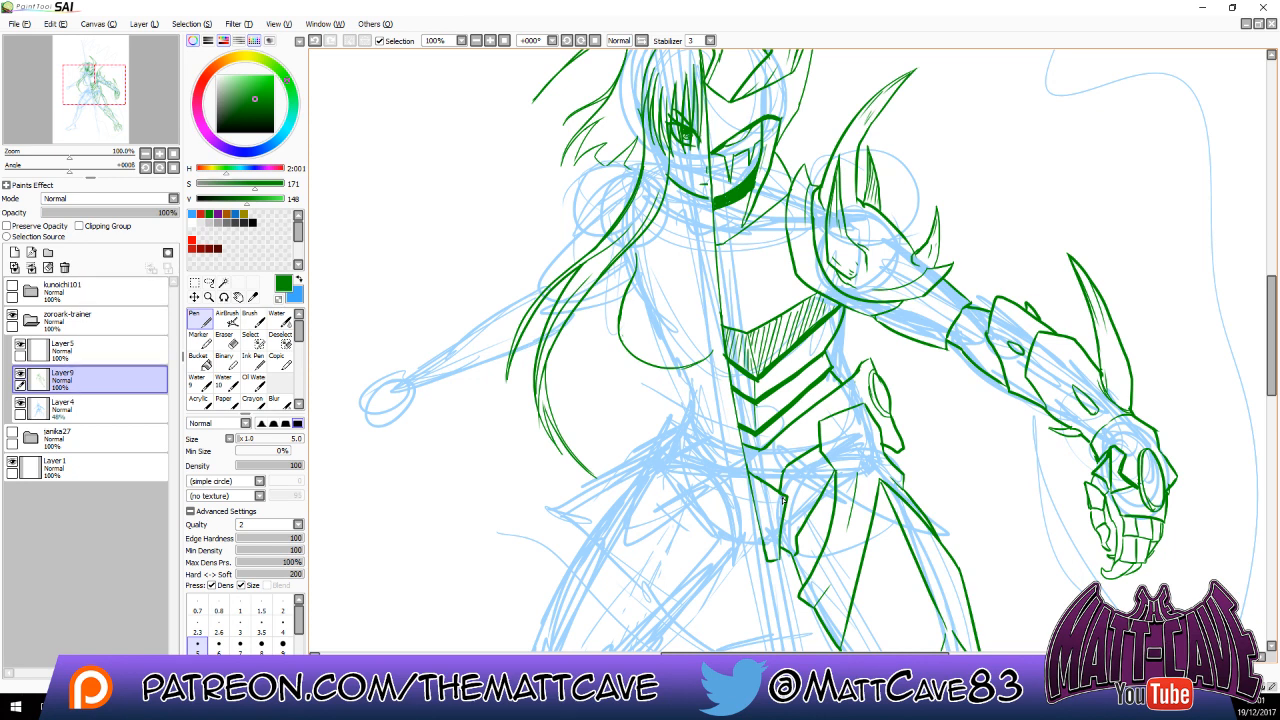
pyautogui.moveTo(859, 112); pyautogui.dragTo(791, 335)
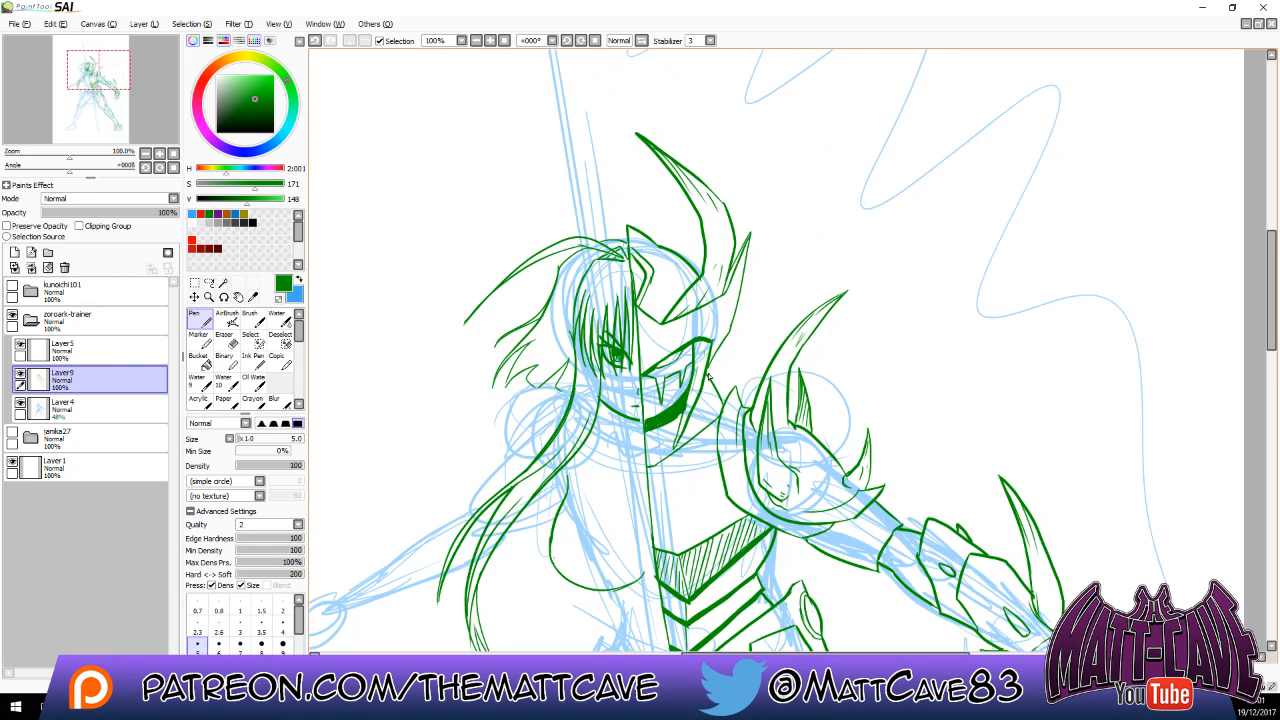
pyautogui.moveTo(708, 376)
pyautogui.mouseDown()
pyautogui.moveTo(810, 262)
pyautogui.moveTo(818, 288)
pyautogui.mouseUp()
pyautogui.hotkey('ctrl', 'z')
pyautogui.moveTo(707, 377)
pyautogui.mouseDown()
pyautogui.moveTo(780, 275)
pyautogui.moveTo(816, 344)
pyautogui.moveTo(820, 420)
pyautogui.mouseUp()
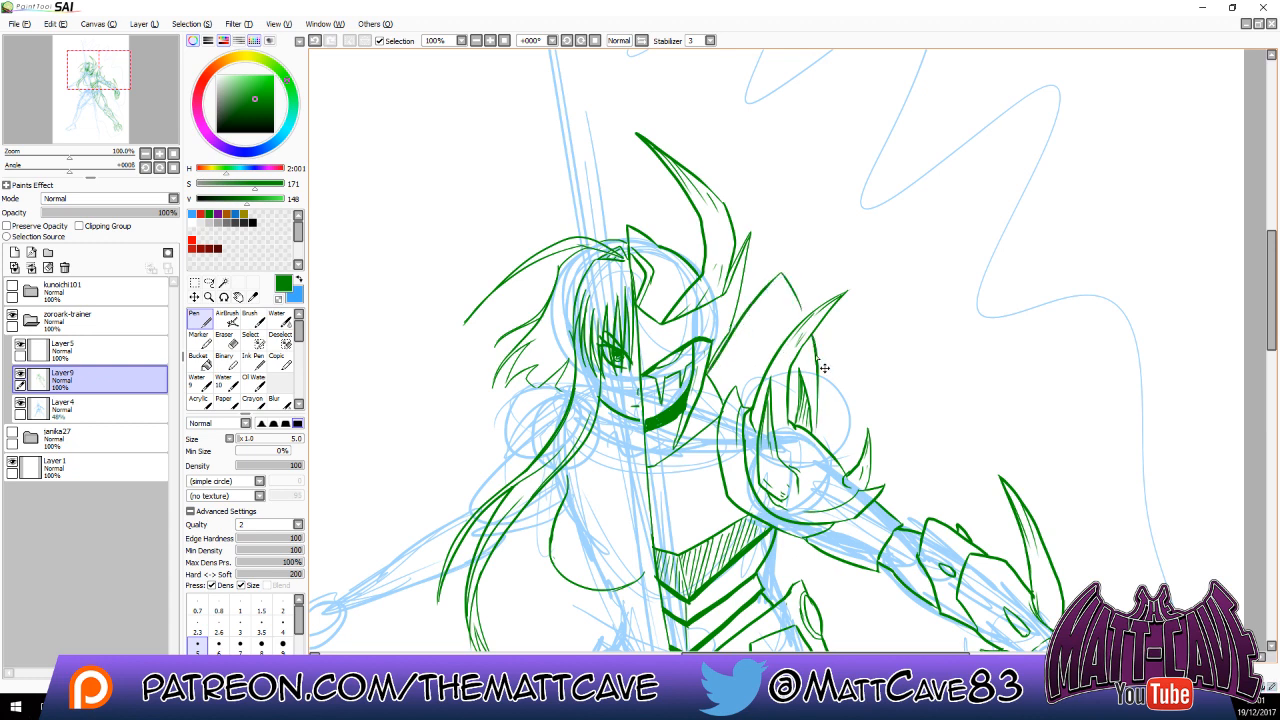
pyautogui.hotkey('ctrl', 'z')
pyautogui.moveTo(813, 337); pyautogui.dragTo(809, 397)
# Add a second, sharper peak to the collar plate directly behind the tip of the shoulder spike.
pyautogui.moveTo(781, 273); pyautogui.dragTo(808, 316)
pyautogui.hotkey('ctrl', 'z')
pyautogui.moveTo(785, 274)
pyautogui.mouseDown()
pyautogui.moveTo(818, 258)
pyautogui.moveTo(820, 342)
pyautogui.mouseUp()
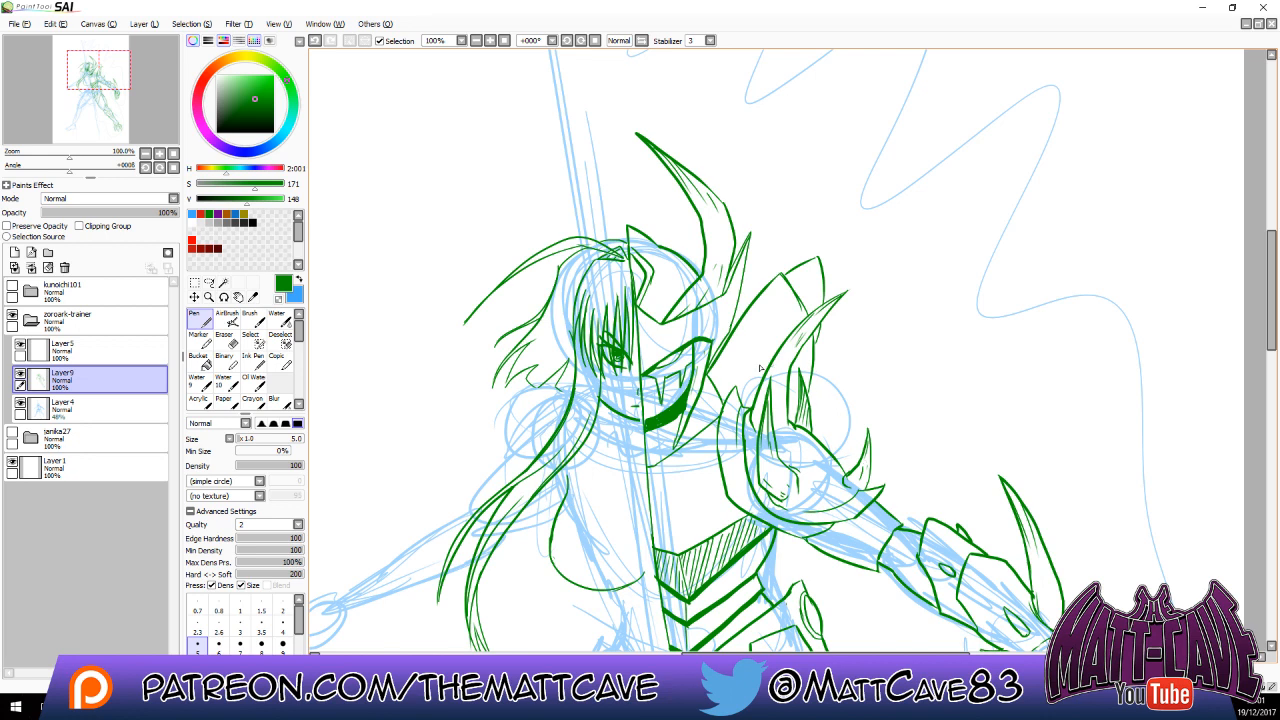
pyautogui.moveTo(741, 357)
pyautogui.mouseDown()
pyautogui.moveTo(766, 320)
pyautogui.moveTo(741, 358)
pyautogui.mouseUp()
pyautogui.hotkey('ctrl', 'z')
# Outline a boot shaft on the unarmoured lower leg with a curved top edge and both sides tapering to the ankle.
pyautogui.moveTo(820, 509); pyautogui.dragTo(930, 283)
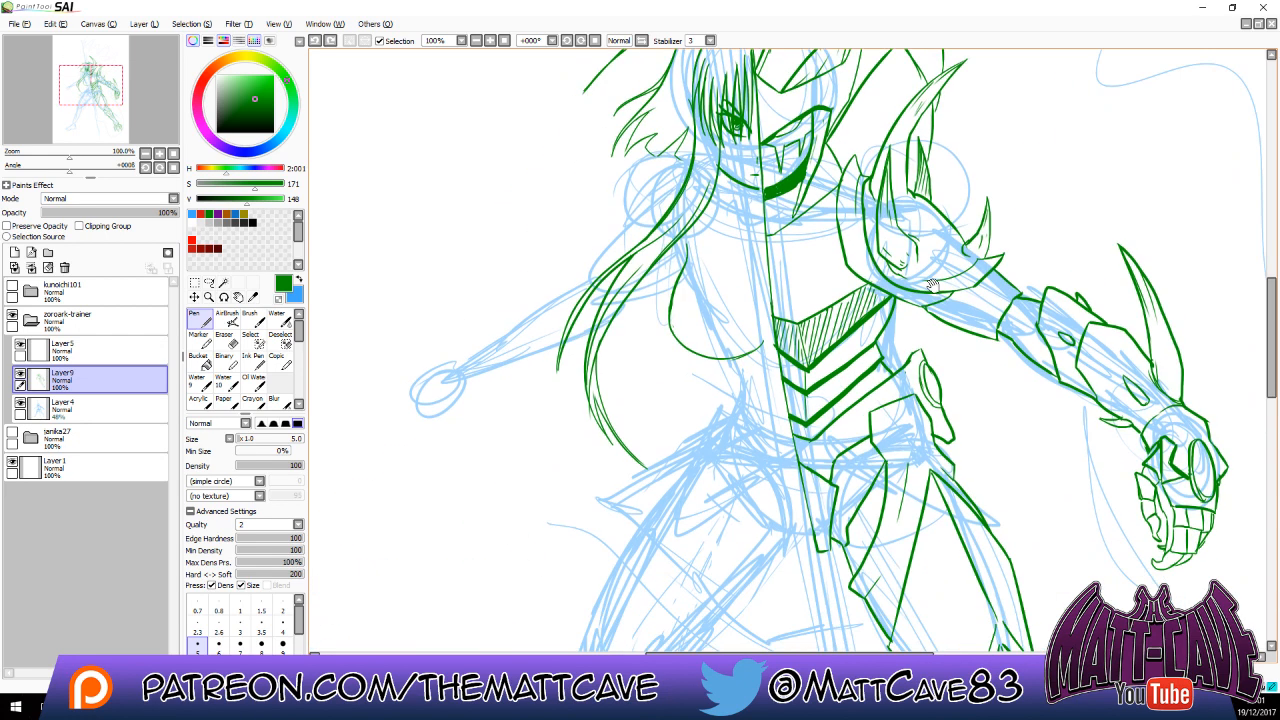
pyautogui.moveTo(908, 467); pyautogui.dragTo(1019, 386)
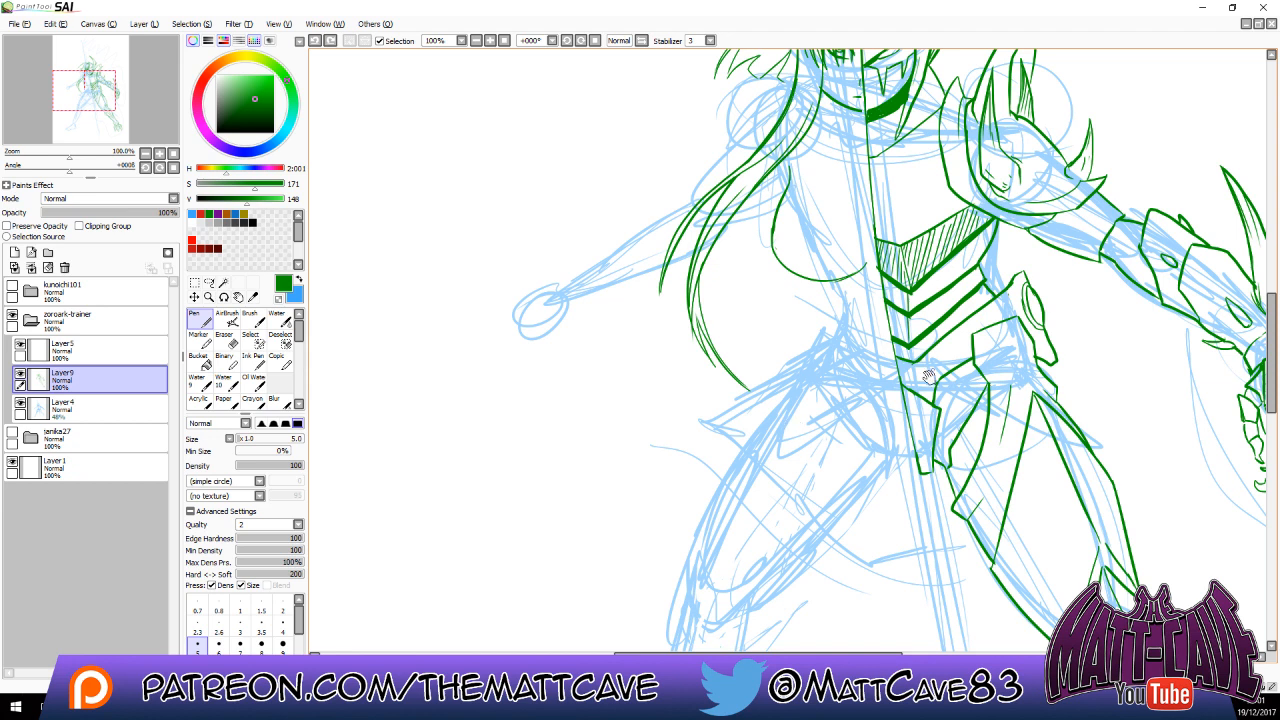
pyautogui.moveTo(847, 480); pyautogui.dragTo(910, 60)
pyautogui.moveTo(741, 337); pyautogui.dragTo(742, 428)
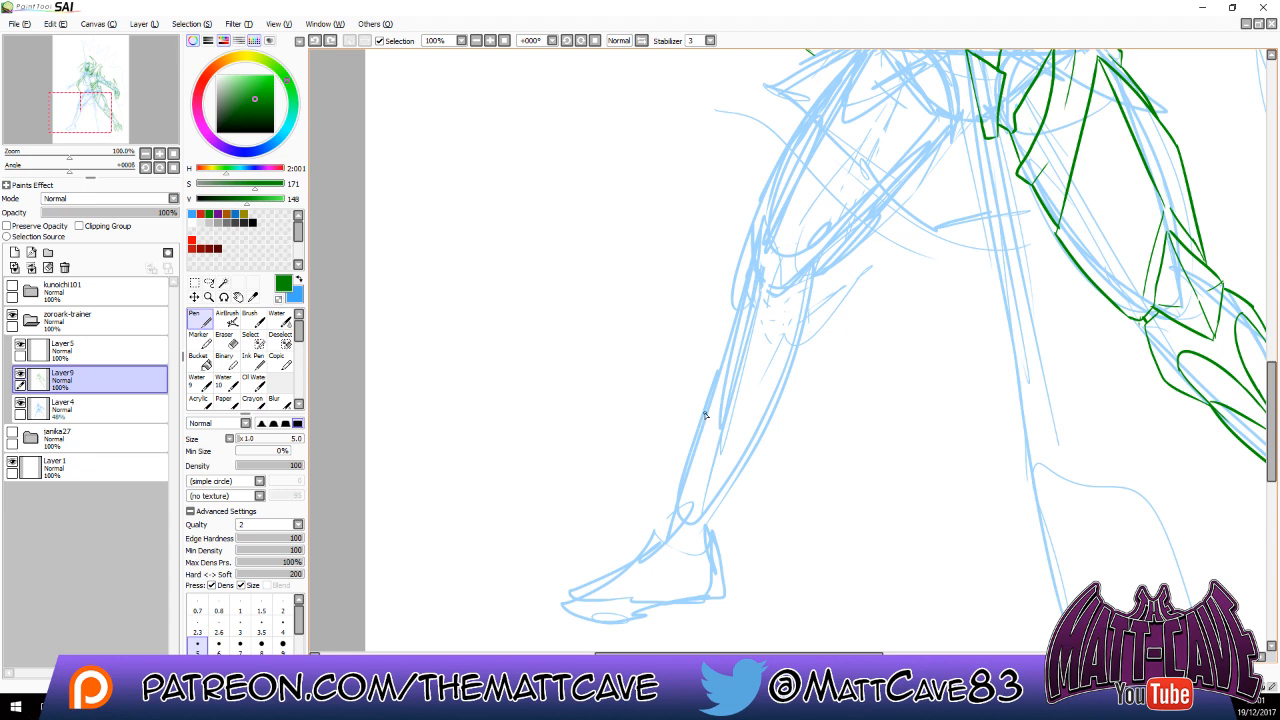
pyautogui.moveTo(705, 414); pyautogui.dragTo(750, 441)
pyautogui.hotkey('ctrl', 'z')
pyautogui.moveTo(712, 369)
pyautogui.mouseDown()
pyautogui.moveTo(780, 404)
pyautogui.moveTo(782, 391)
pyautogui.moveTo(723, 516)
pyautogui.mouseUp()
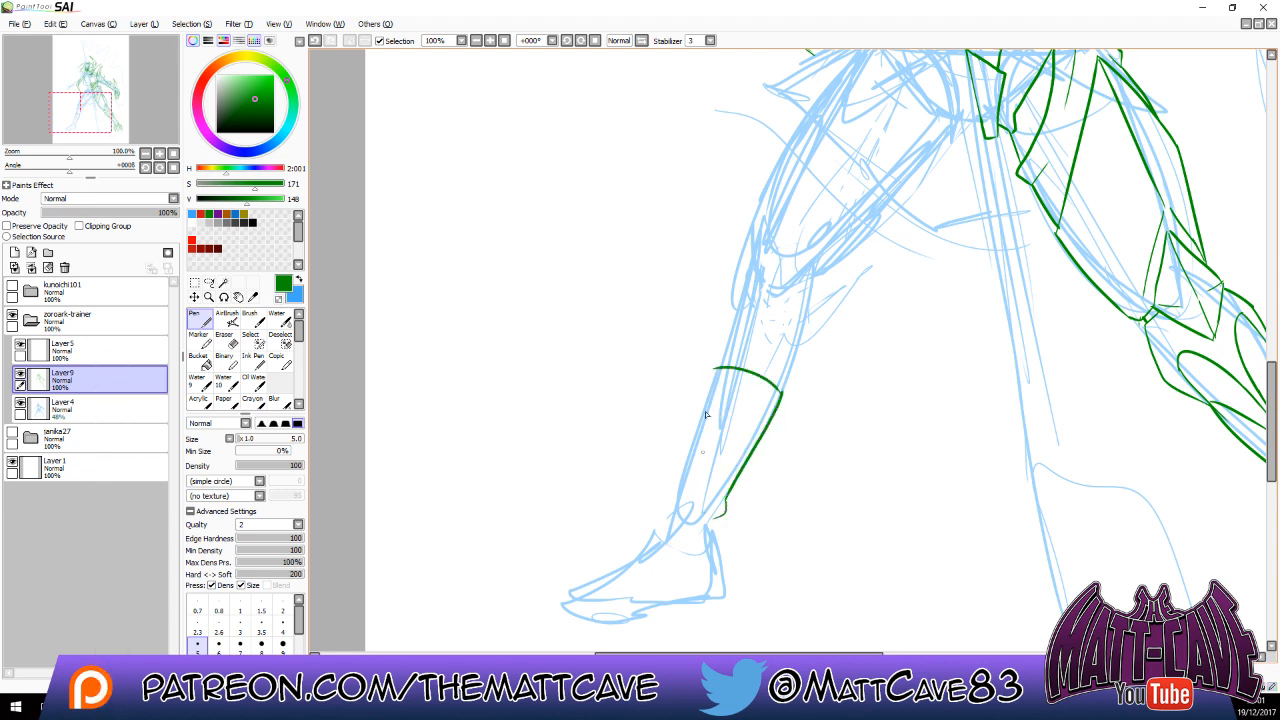
pyautogui.moveTo(713, 369)
pyautogui.mouseDown()
pyautogui.moveTo(675, 519)
pyautogui.moveTo(577, 594)
pyautogui.moveTo(581, 609)
pyautogui.moveTo(672, 605)
pyautogui.mouseUp()
pyautogui.hotkey('ctrl', 'z')
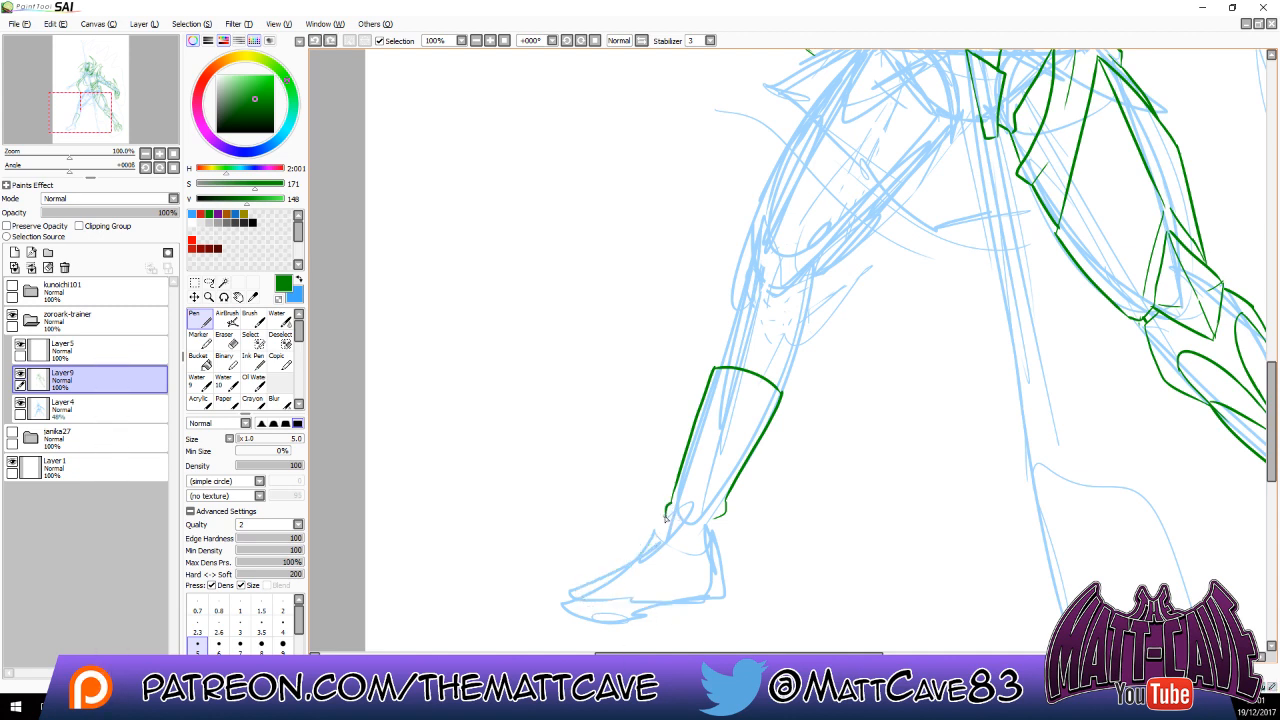
# Draw the boot's ankle band, pointed foot, heel and sole over the blue foot sketch.
pyautogui.moveTo(665, 516); pyautogui.dragTo(621, 566)
pyautogui.hotkey('ctrl', 'z')
pyautogui.moveTo(666, 515)
pyautogui.mouseDown()
pyautogui.moveTo(715, 516)
pyautogui.moveTo(668, 523)
pyautogui.moveTo(632, 575)
pyautogui.moveTo(597, 587)
pyautogui.moveTo(600, 604)
pyautogui.moveTo(719, 602)
pyautogui.moveTo(714, 521)
pyautogui.moveTo(715, 604)
pyautogui.moveTo(719, 575)
pyautogui.moveTo(594, 600)
pyautogui.moveTo(716, 583)
pyautogui.moveTo(680, 590)
pyautogui.mouseUp()
pyautogui.hotkey('ctrl', 'z')
pyautogui.hotkey('ctrl', 'z')
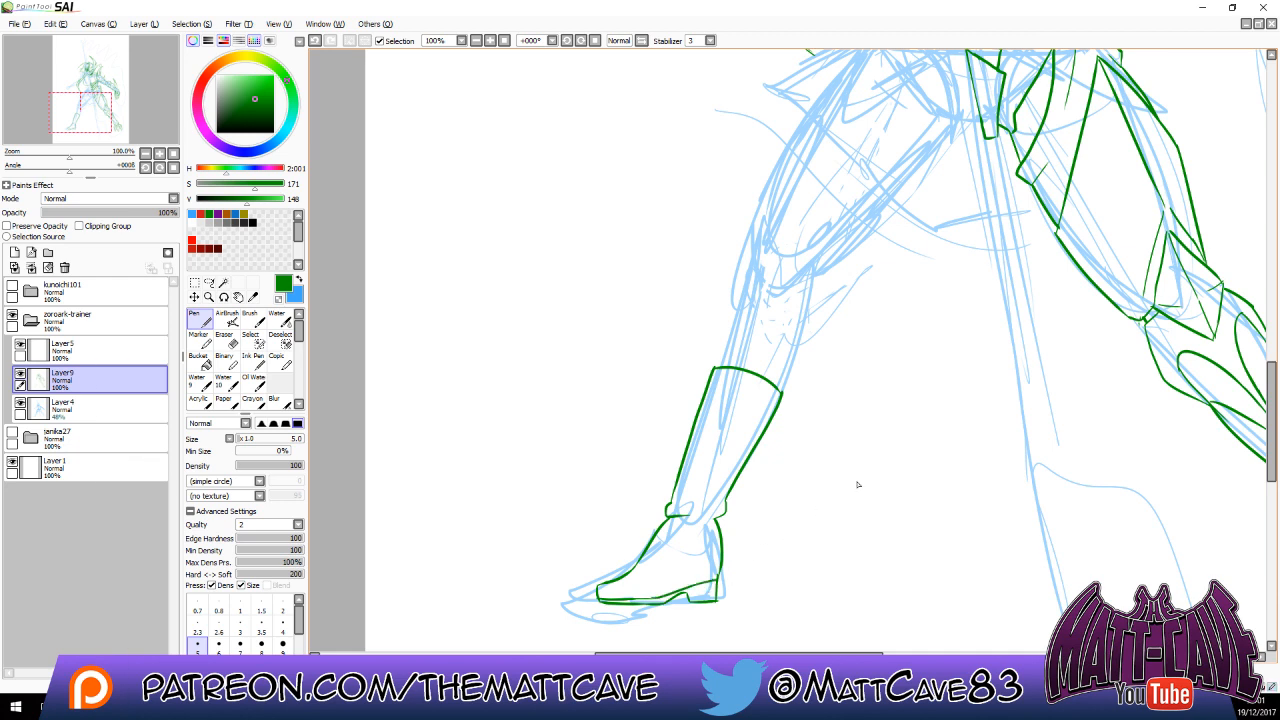
# Try short flared points at both upper corners of the boot shaft.
pyautogui.moveTo(871, 514); pyautogui.dragTo(760, 662)
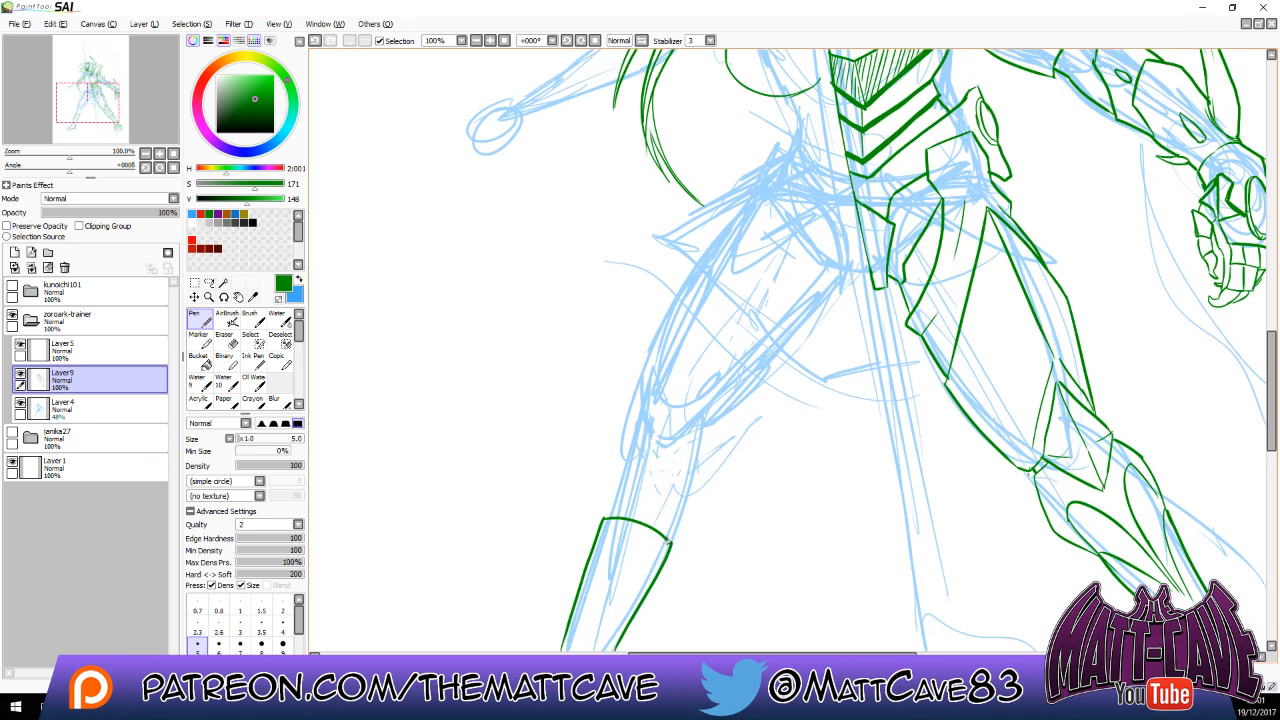
pyautogui.moveTo(668, 541); pyautogui.dragTo(680, 535)
pyautogui.moveTo(600, 521); pyautogui.dragTo(608, 497)
pyautogui.moveTo(780, 554)
pyautogui.mouseDown()
pyautogui.moveTo(997, 429)
pyautogui.moveTo(1023, 646)
pyautogui.mouseUp()
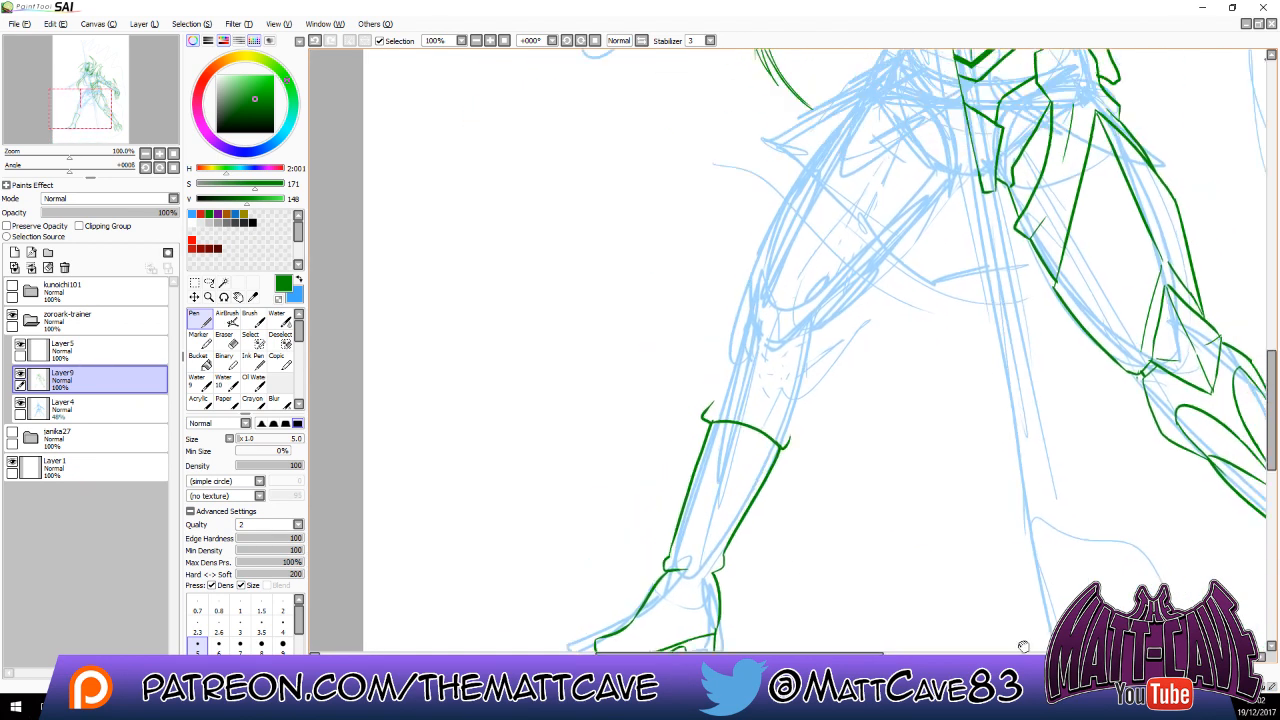
# Erase the boot's arched top edge, redraw it as a downward-sagging curve and remove the flare at its corner.
pyautogui.press('e')
pyautogui.moveTo(717, 423)
pyautogui.mouseDown()
pyautogui.moveTo(769, 430)
pyautogui.moveTo(773, 447)
pyautogui.mouseUp()
pyautogui.press('n')
pyautogui.moveTo(709, 420); pyautogui.dragTo(796, 442)
pyautogui.hotkey('ctrl', 'z')
pyautogui.moveTo(710, 421); pyautogui.dragTo(788, 441)
pyautogui.hotkey('ctrl', 'z')
pyautogui.moveTo(710, 421); pyautogui.dragTo(783, 449)
pyautogui.moveTo(846, 406)
pyautogui.mouseDown()
pyautogui.moveTo(797, 494)
pyautogui.moveTo(737, 550)
pyautogui.mouseUp()
pyautogui.press('e')
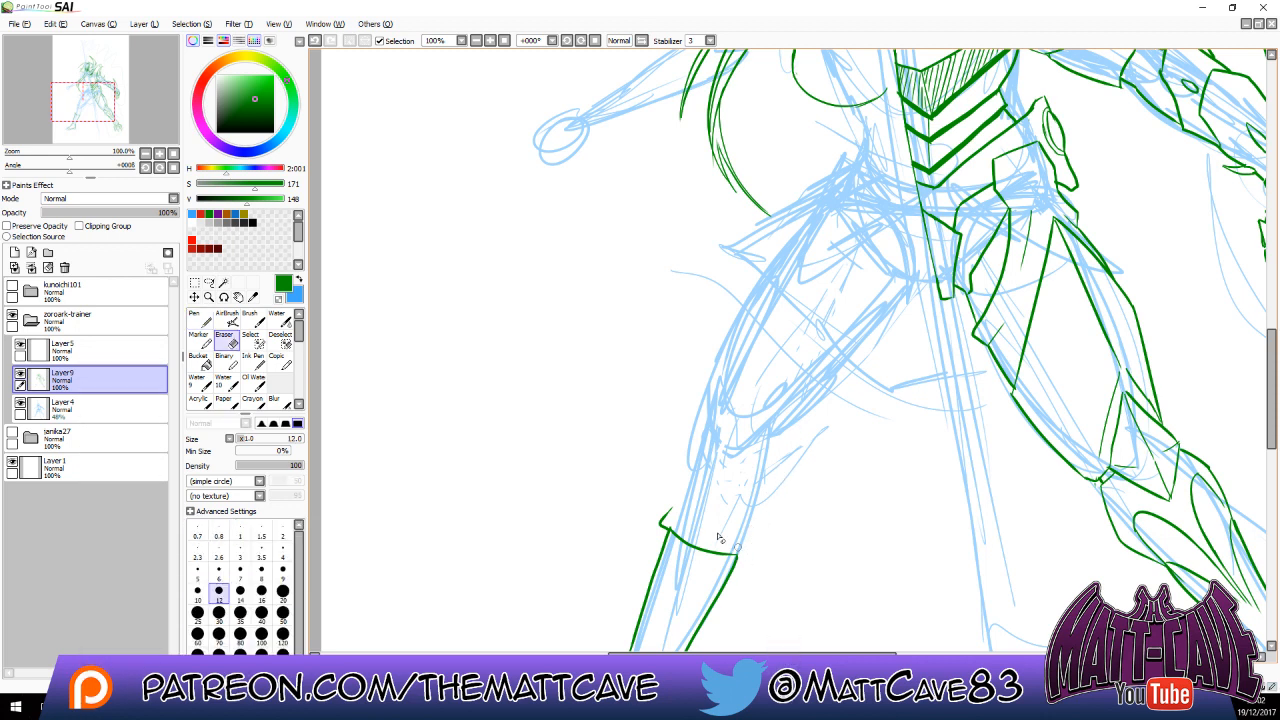
pyautogui.moveTo(673, 508); pyautogui.dragTo(661, 527)
pyautogui.click(203, 322)
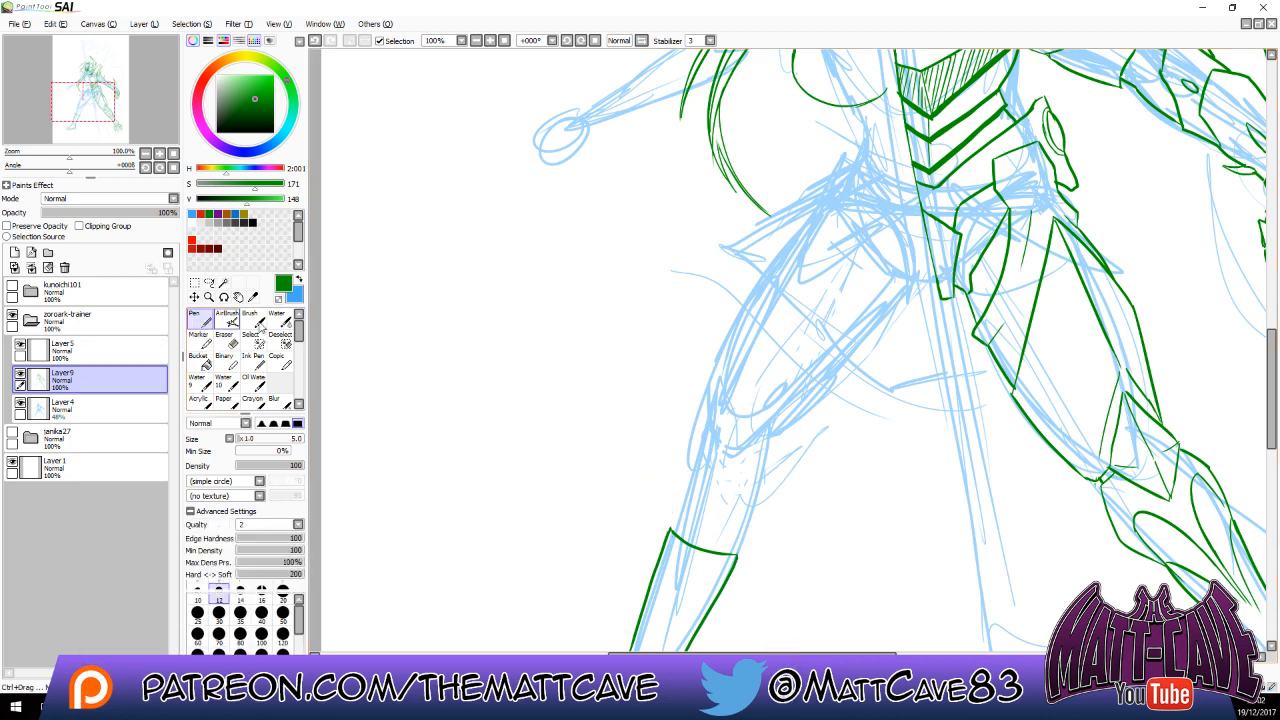
# Draw the unarmoured leg's inner contour from the boot top past the knee to the crotch and join it to the pelvic guard.
pyautogui.moveTo(737, 556); pyautogui.dragTo(770, 435)
pyautogui.moveTo(923, 326)
pyautogui.mouseDown()
pyautogui.moveTo(814, 443)
pyautogui.moveTo(783, 454)
pyautogui.mouseUp()
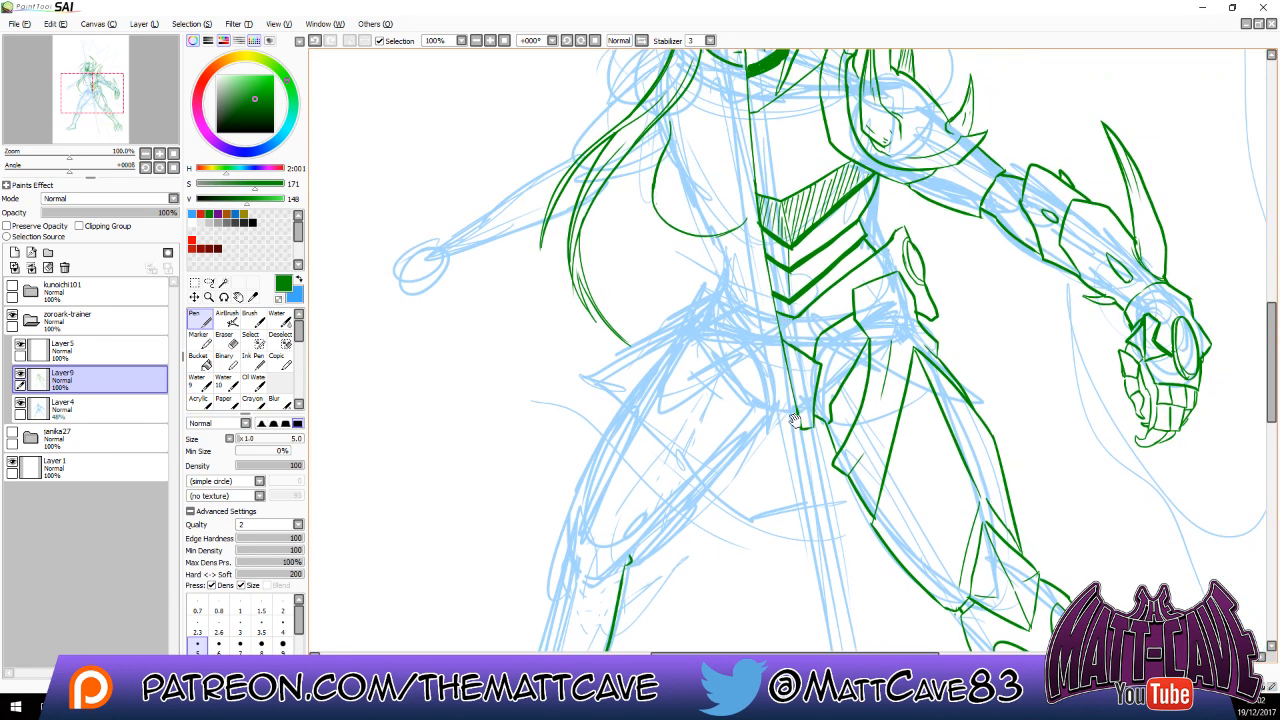
pyautogui.moveTo(762, 400)
pyautogui.mouseDown()
pyautogui.moveTo(794, 420)
pyautogui.moveTo(751, 395)
pyautogui.moveTo(763, 425)
pyautogui.moveTo(655, 540)
pyautogui.mouseUp()
pyautogui.hotkey('ctrl', 'z')
pyautogui.hotkey('ctrl', 'z')
pyautogui.moveTo(750, 432); pyautogui.dragTo(628, 558)
pyautogui.moveTo(734, 452); pyautogui.dragTo(772, 414)
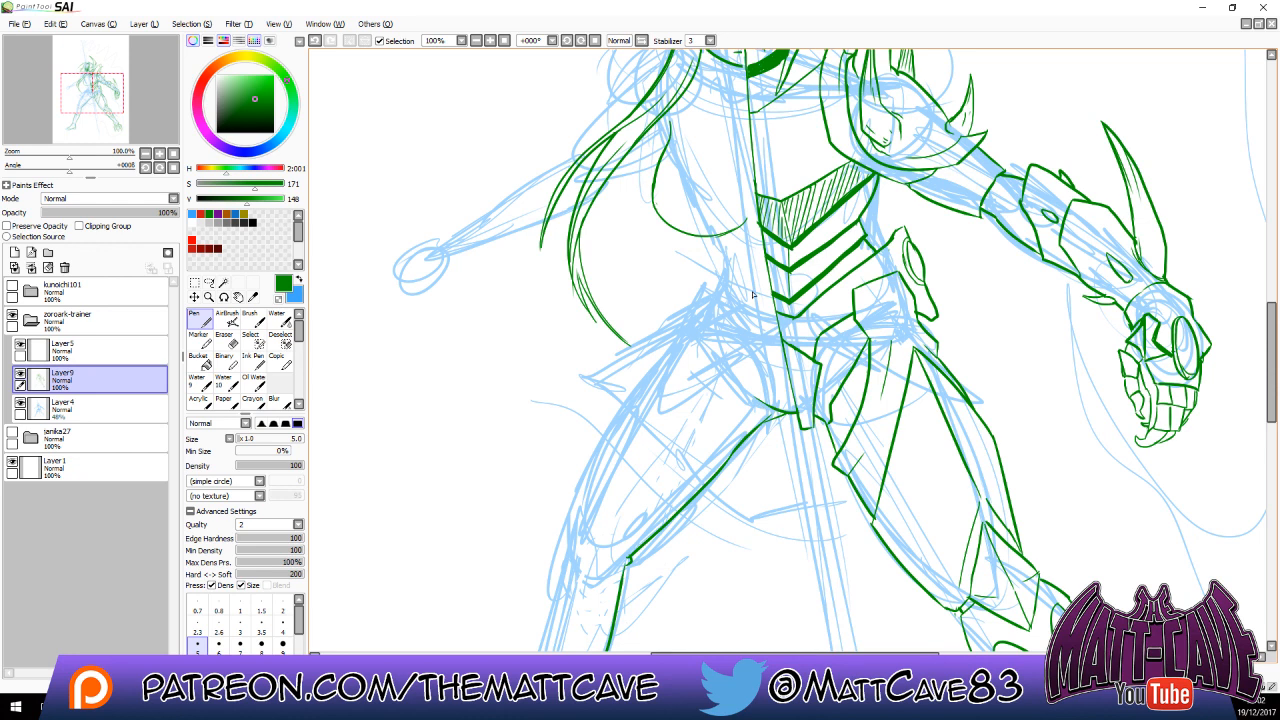
# Draw the unarmoured leg's outer contour from the hip down past the knee to the top of the boot.
pyautogui.moveTo(697, 335); pyautogui.dragTo(563, 558)
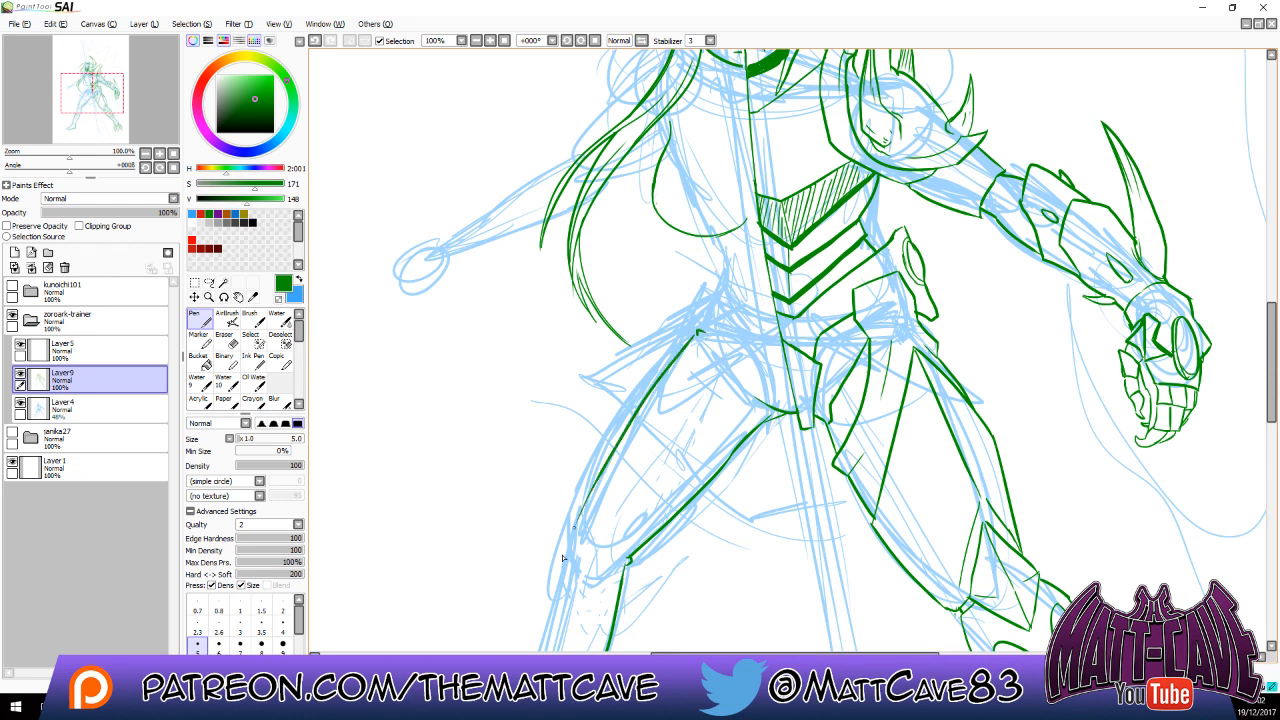
pyautogui.moveTo(655, 488); pyautogui.dragTo(727, 317)
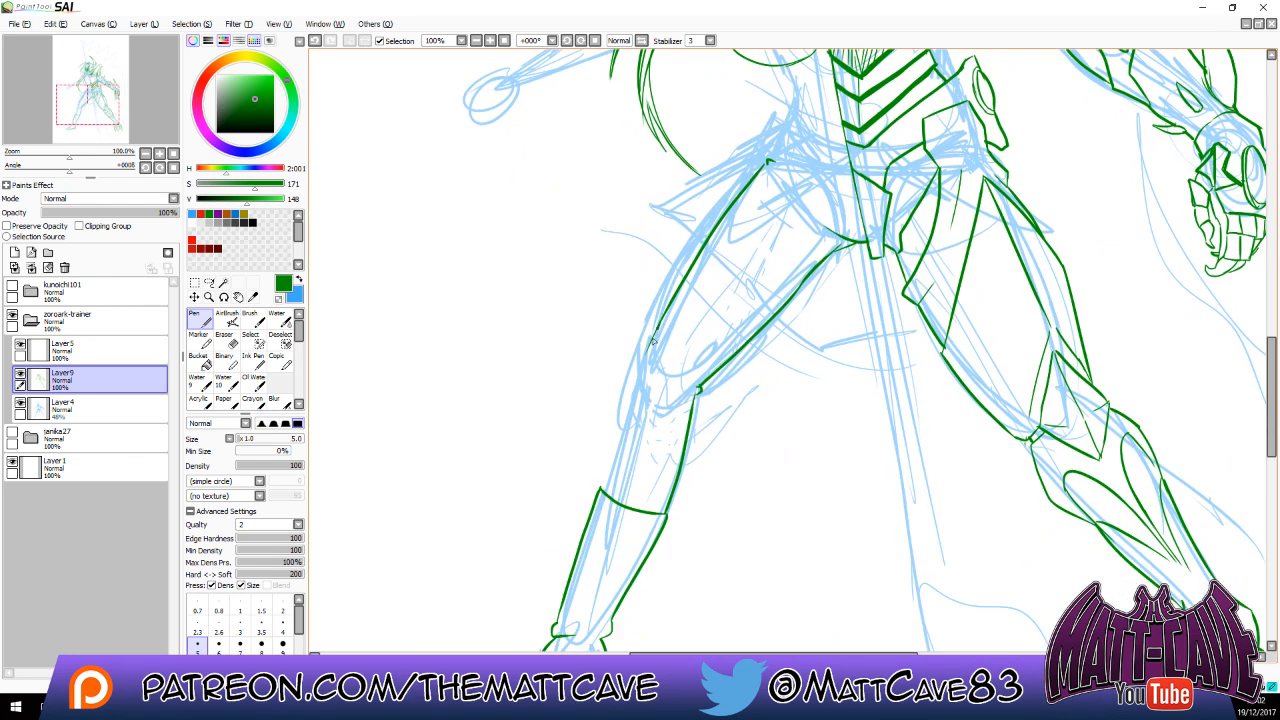
pyautogui.moveTo(654, 334)
pyautogui.mouseDown()
pyautogui.moveTo(606, 486)
pyautogui.moveTo(626, 421)
pyautogui.mouseUp()
pyautogui.hotkey('ctrl', 'z')
pyautogui.moveTo(645, 366); pyautogui.dragTo(621, 438)
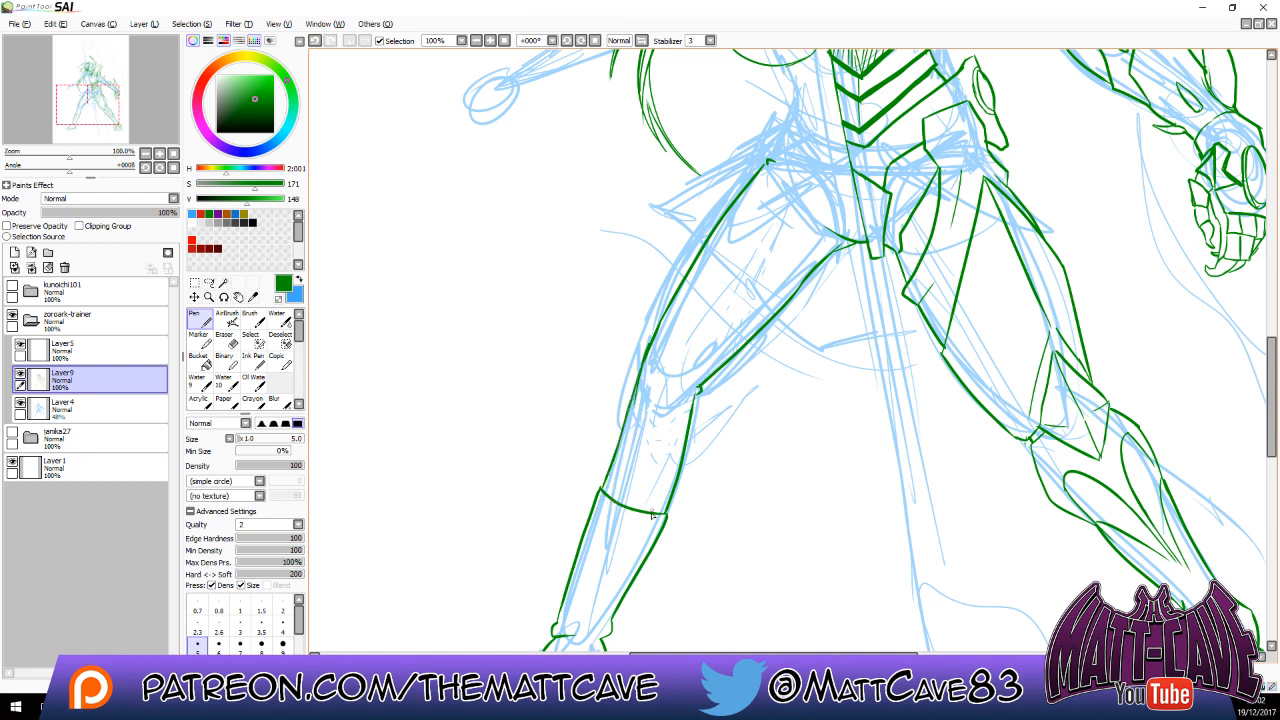
# Add a thin second line just inside the leg's inner contour from the boot top along the thigh, with a small knee mark.
pyautogui.moveTo(651, 514)
pyautogui.mouseDown()
pyautogui.moveTo(694, 386)
pyautogui.moveTo(684, 393)
pyautogui.mouseUp()
pyautogui.moveTo(776, 326); pyautogui.dragTo(713, 441)
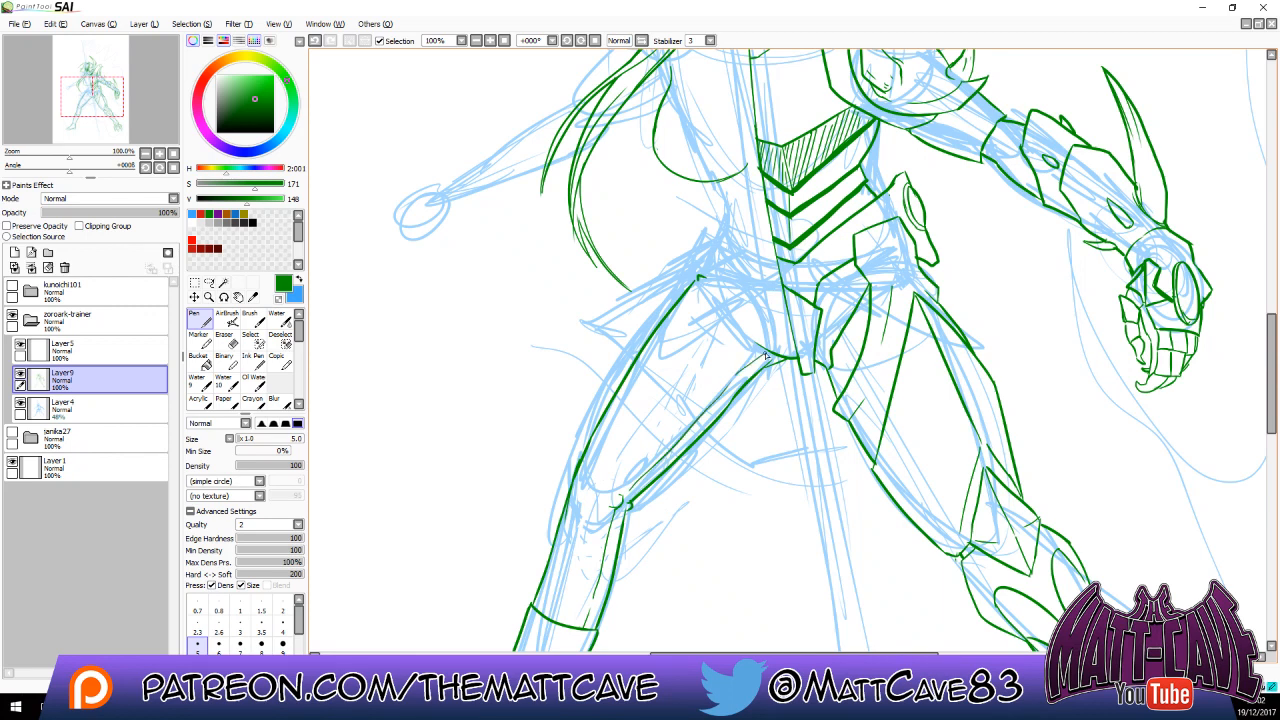
pyautogui.moveTo(792, 338); pyautogui.dragTo(781, 420)
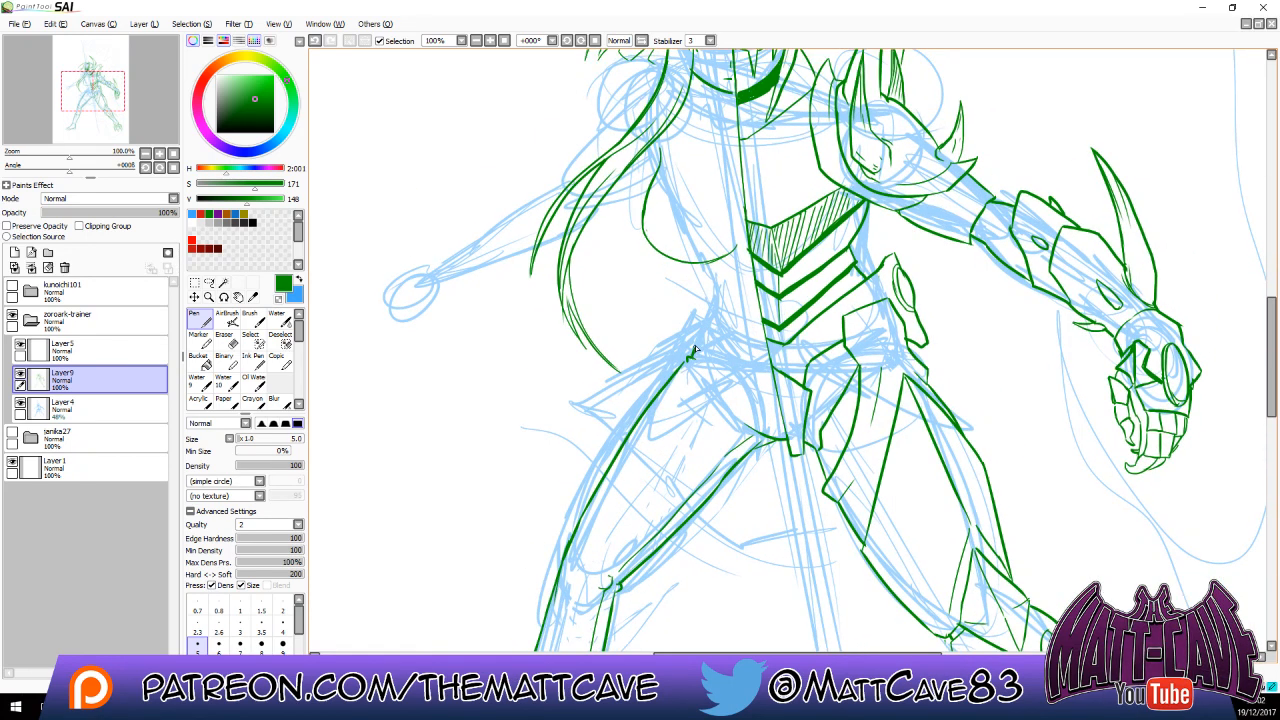
# Draw a waistband line from the unarmoured hip to the torso's centre line, with an angled point at the hip.
pyautogui.moveTo(697, 348); pyautogui.dragTo(768, 372)
pyautogui.moveTo(697, 347)
pyautogui.mouseDown()
pyautogui.moveTo(714, 322)
pyautogui.moveTo(730, 364)
pyautogui.mouseUp()
pyautogui.moveTo(766, 373)
pyautogui.mouseDown()
pyautogui.moveTo(786, 389)
pyautogui.moveTo(771, 381)
pyautogui.moveTo(775, 438)
pyautogui.mouseUp()
pyautogui.hotkey('ctrl', 'z')
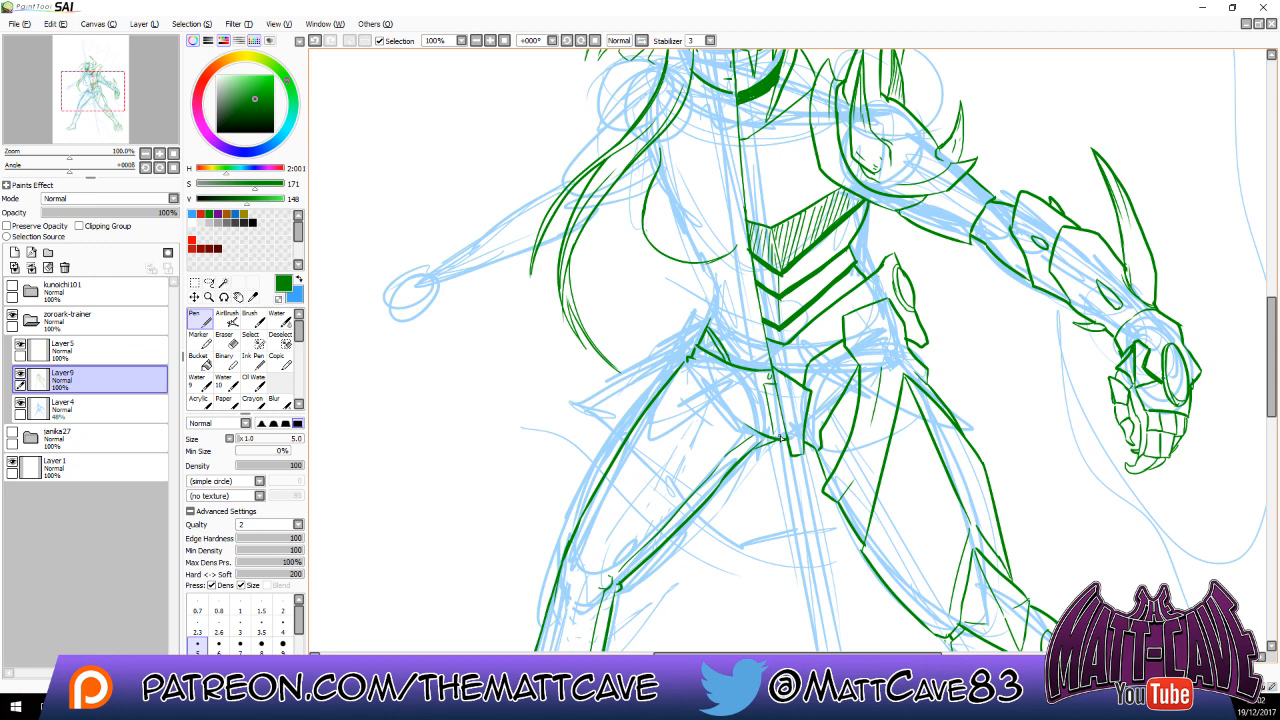
# Outline the unarmoured waist below the chest curve with a hem across the midriff and a side contour down to the hip.
pyautogui.moveTo(858, 305); pyautogui.dragTo(838, 460)
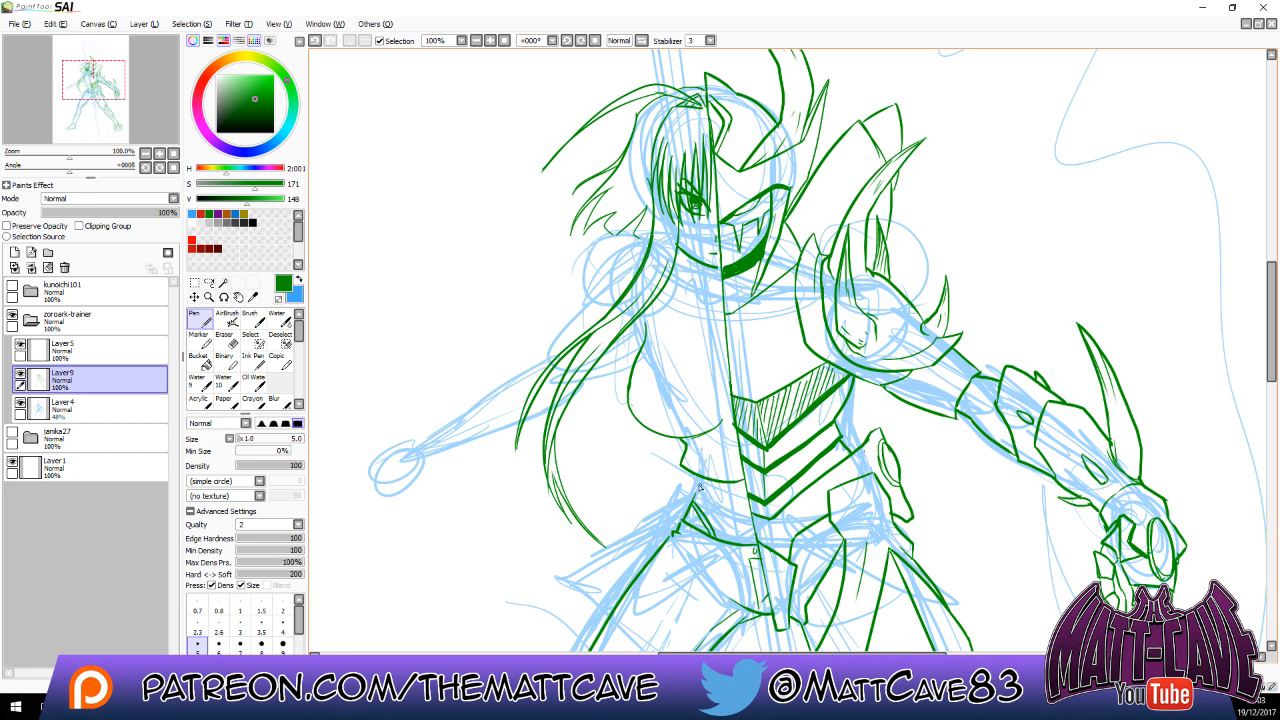
pyautogui.hotkey('ctrl', 'z')
pyautogui.moveTo(705, 480); pyautogui.dragTo(681, 535)
pyautogui.hotkey('ctrl', 'z')
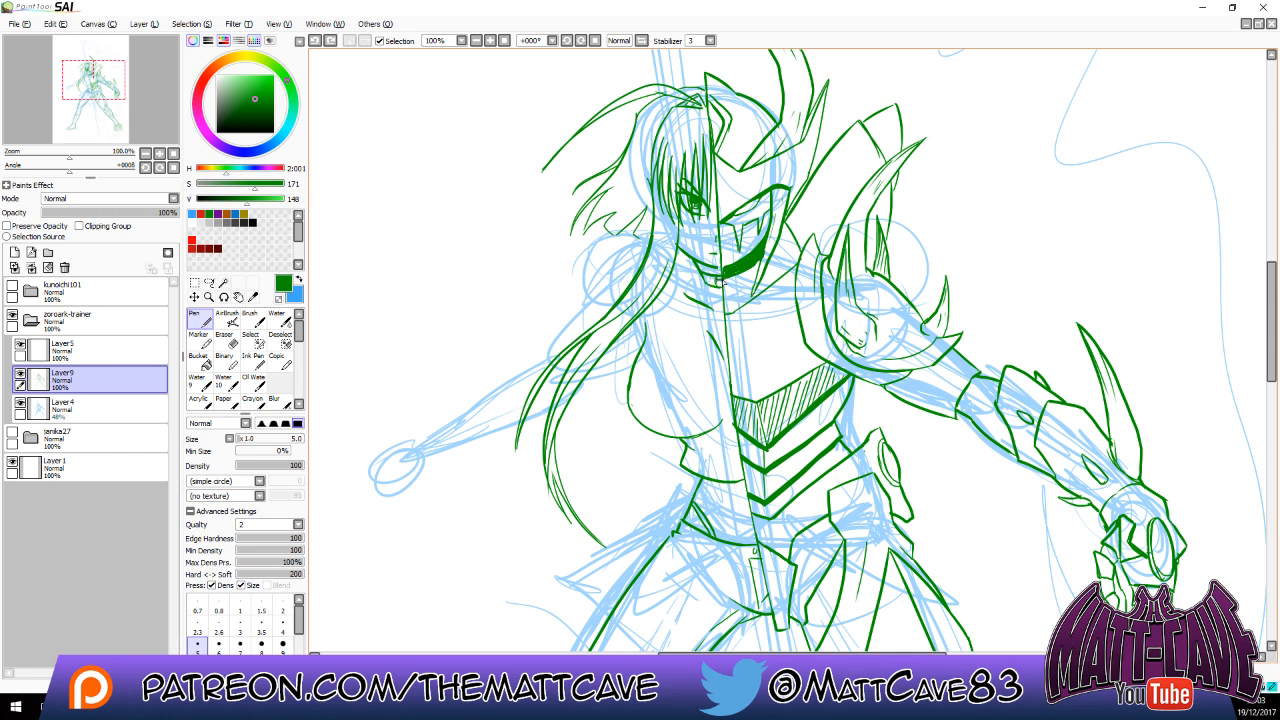
pyautogui.hotkey('ctrl', 'y')
# Sketch the neck line below the chin and a curved chest opening on the unarmoured side, running down to the centre line.
pyautogui.moveTo(703, 274); pyautogui.dragTo(653, 348)
pyautogui.hotkey('ctrl', 'z')
pyautogui.moveTo(700, 268); pyautogui.dragTo(652, 350)
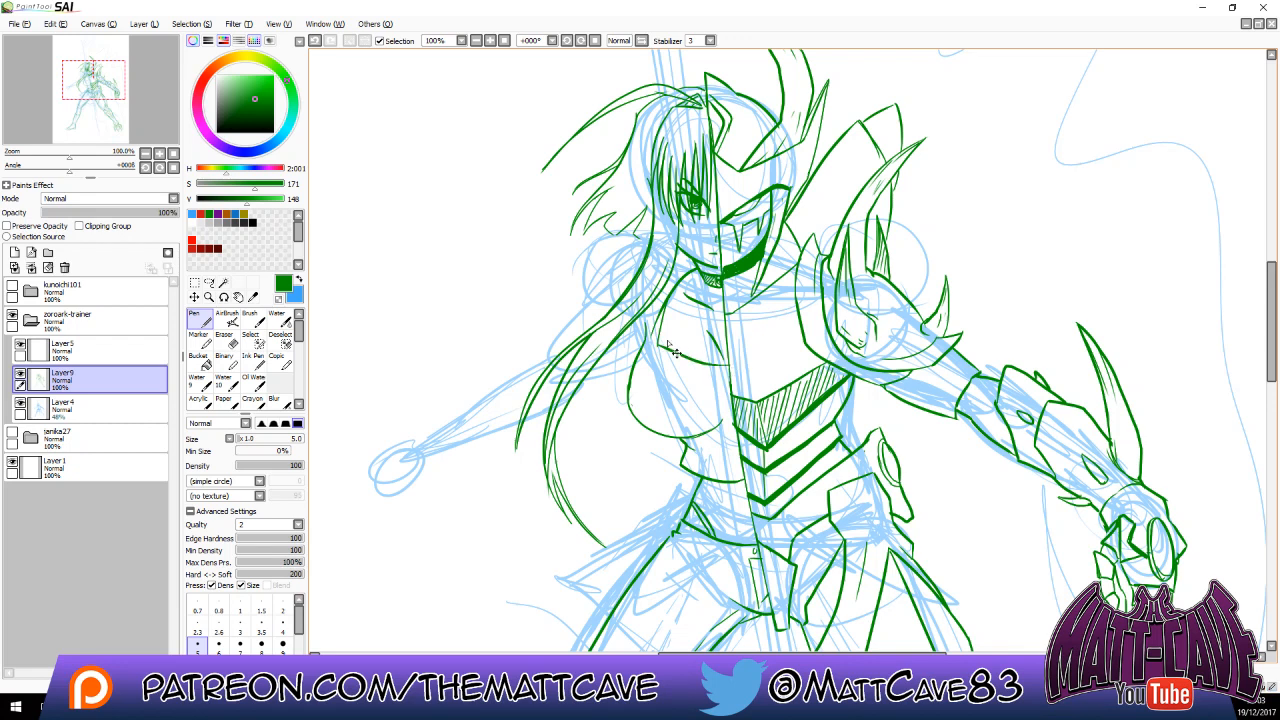
pyautogui.hotkey('ctrl', 'z')
pyautogui.moveTo(671, 296); pyautogui.dragTo(656, 348)
pyautogui.hotkey('ctrl', 'z')
pyautogui.moveTo(677, 288)
pyautogui.mouseDown()
pyautogui.moveTo(657, 342)
pyautogui.moveTo(722, 385)
pyautogui.mouseUp()
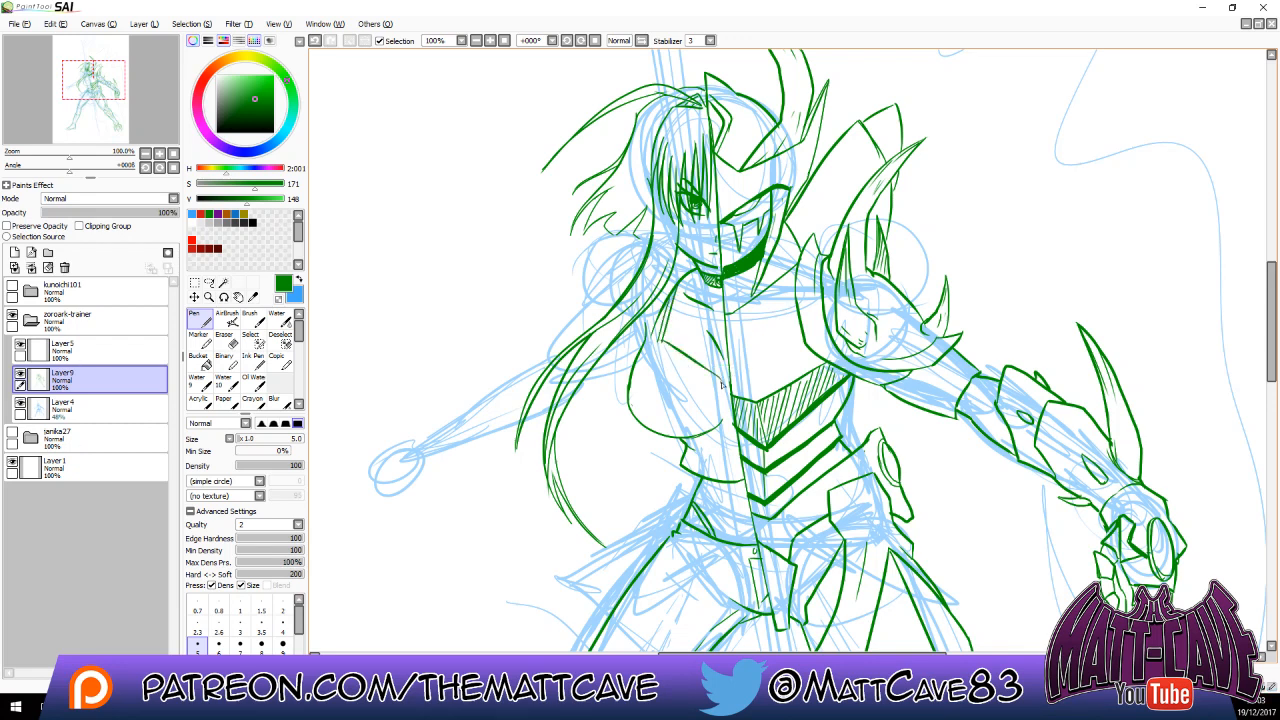
pyautogui.hotkey('ctrl', 'z')
pyautogui.moveTo(688, 279)
pyautogui.mouseDown()
pyautogui.moveTo(655, 346)
pyautogui.moveTo(724, 384)
pyautogui.mouseUp()
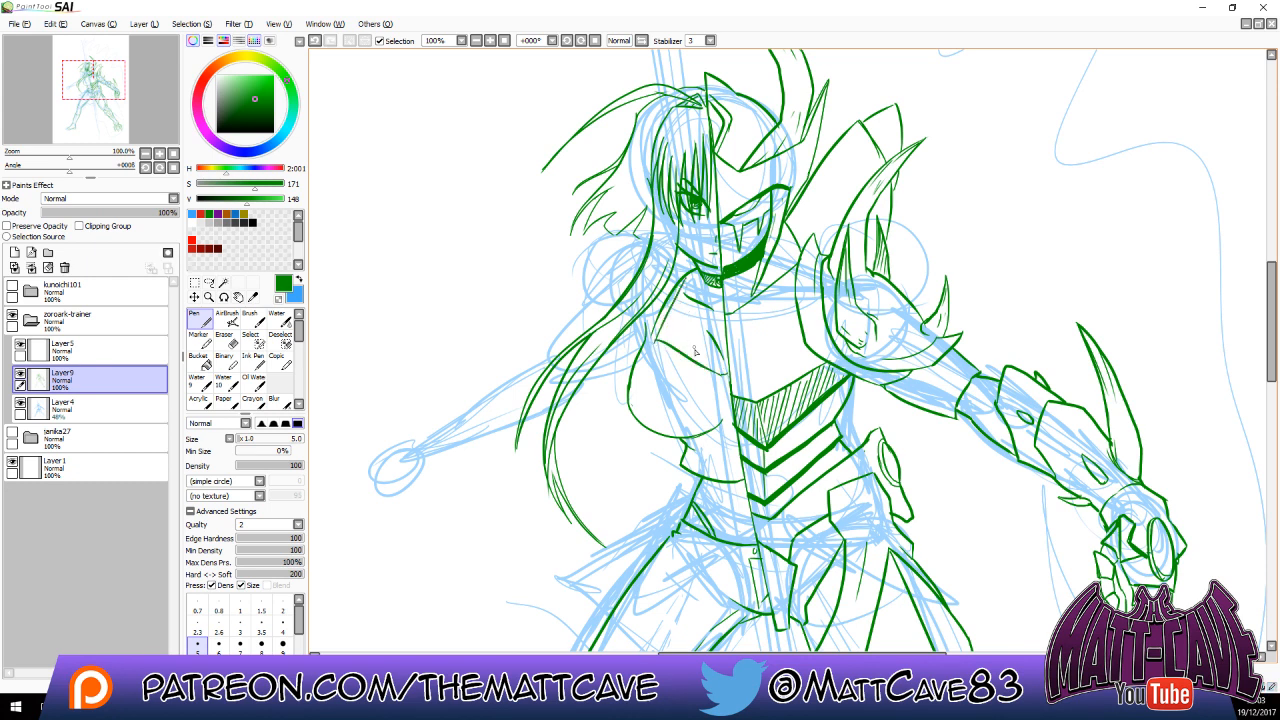
# Redraw the chest opening on the unarmoured side and add the inner hair edge and the cloth hem running to the waist.
pyautogui.hotkey('ctrl', 'z')
pyautogui.moveTo(656, 341); pyautogui.dragTo(734, 393)
pyautogui.moveTo(651, 344); pyautogui.dragTo(598, 447)
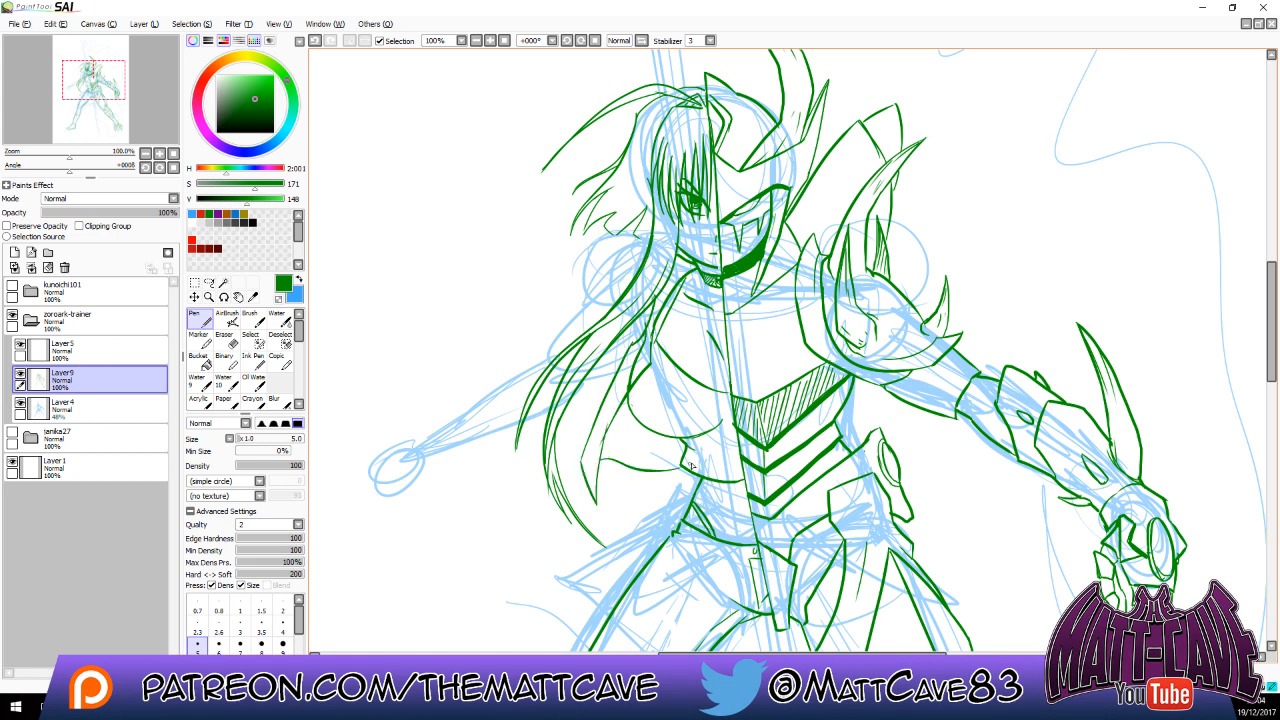
pyautogui.press('e')
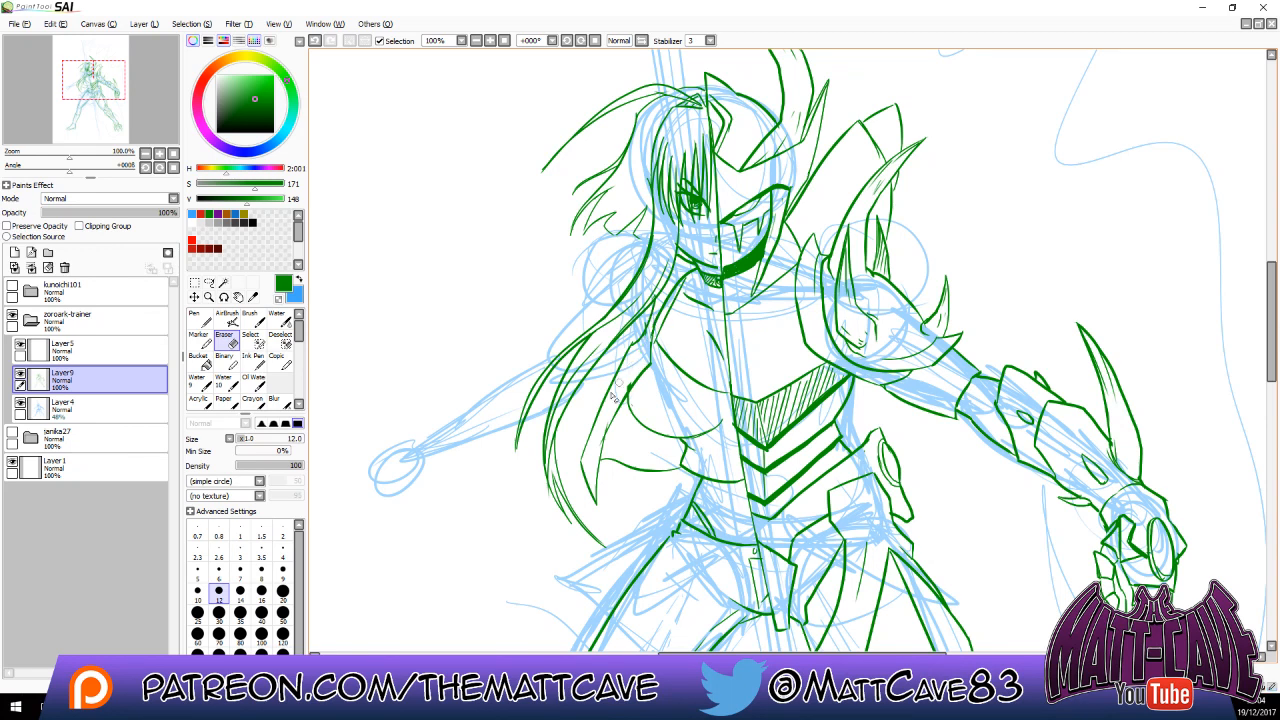
pyautogui.press('n')
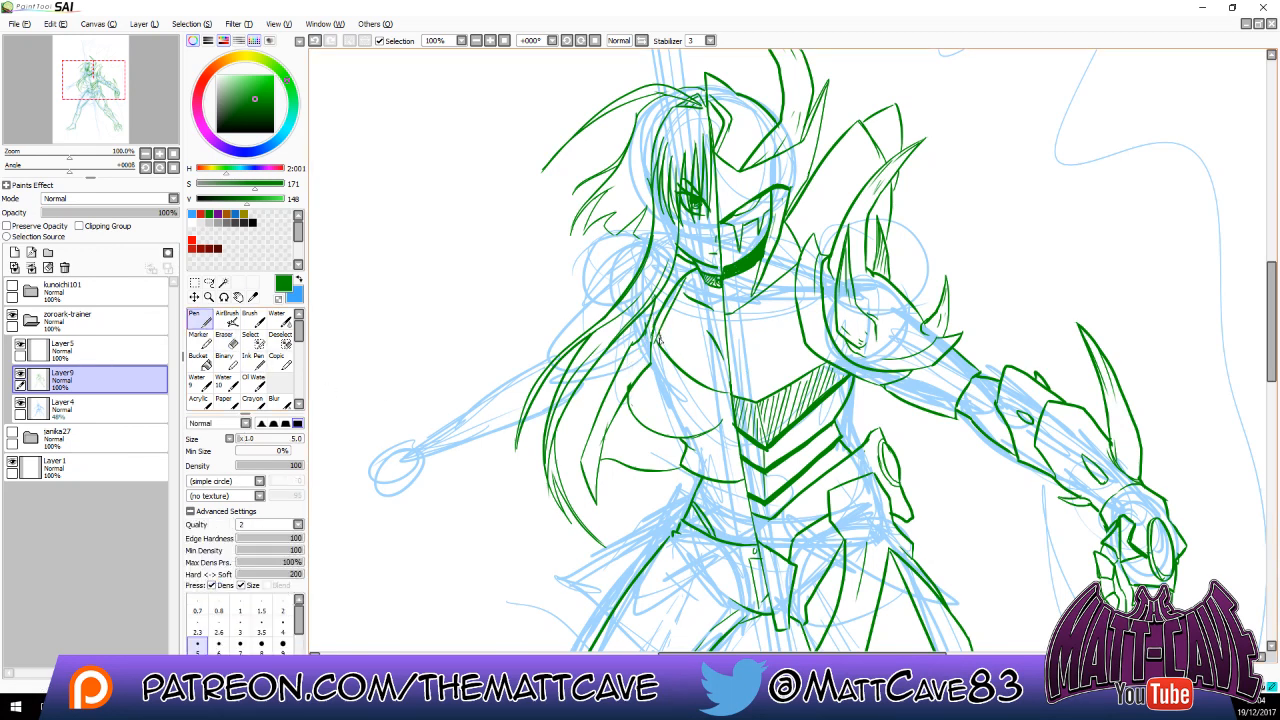
# Draw a scalloped trim along the chest opening on the unarmoured side.
pyautogui.hotkey('ctrl', 'z')
pyautogui.moveTo(667, 347); pyautogui.dragTo(716, 390)
pyautogui.moveTo(718, 346); pyautogui.dragTo(730, 394)
pyautogui.hotkey('ctrl', 'z')
# Fill the underside of the long hair strand beside the neck and chest with solid green.
pyautogui.moveTo(672, 315); pyautogui.dragTo(685, 360)
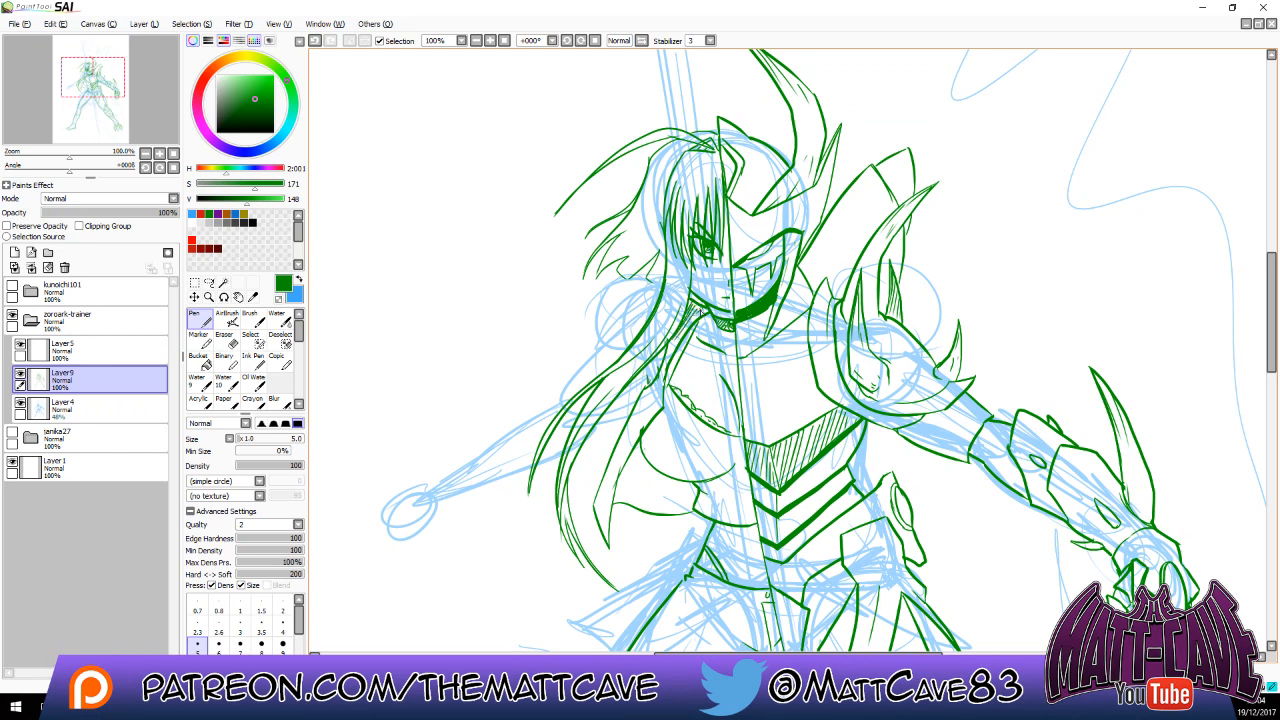
pyautogui.hotkey('ctrl', 'z')
pyautogui.hotkey('ctrl', 'z')
pyautogui.hotkey('ctrl', 'z')
pyautogui.hotkey('ctrl', 'z')
pyautogui.press('b')
pyautogui.click(692, 322)
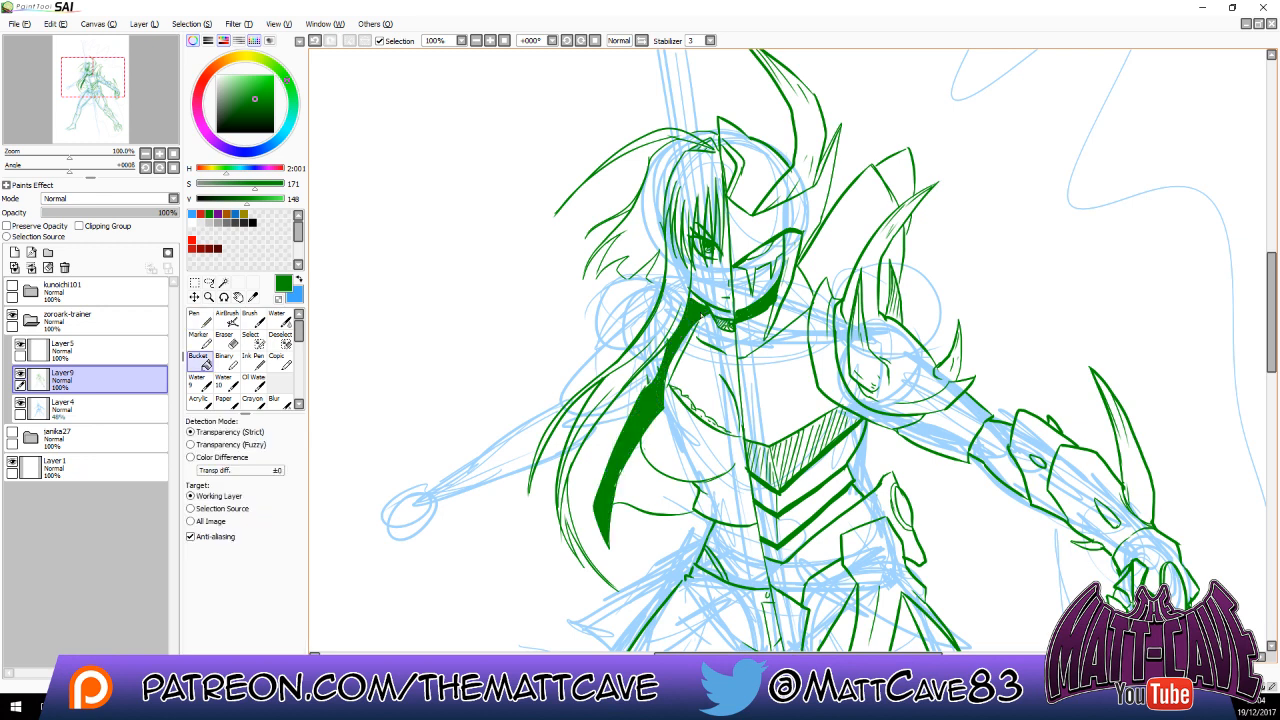
# Hatch the cloth panel between the hair and the waist with diagonal lines and thicken the midriff hem.
pyautogui.press('n')
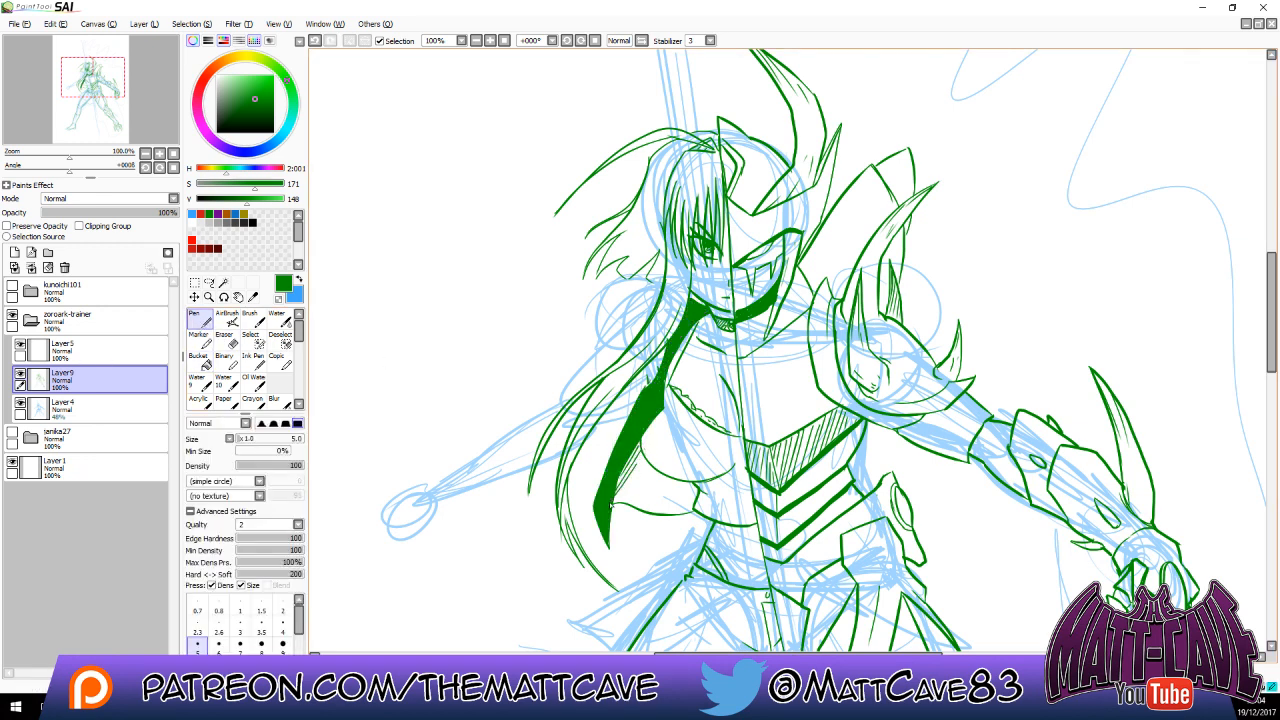
pyautogui.moveTo(696, 482)
pyautogui.mouseDown()
pyautogui.moveTo(677, 512)
pyautogui.moveTo(685, 489)
pyautogui.moveTo(663, 513)
pyautogui.moveTo(678, 492)
pyautogui.moveTo(649, 509)
pyautogui.moveTo(659, 477)
pyautogui.moveTo(632, 512)
pyautogui.mouseUp()
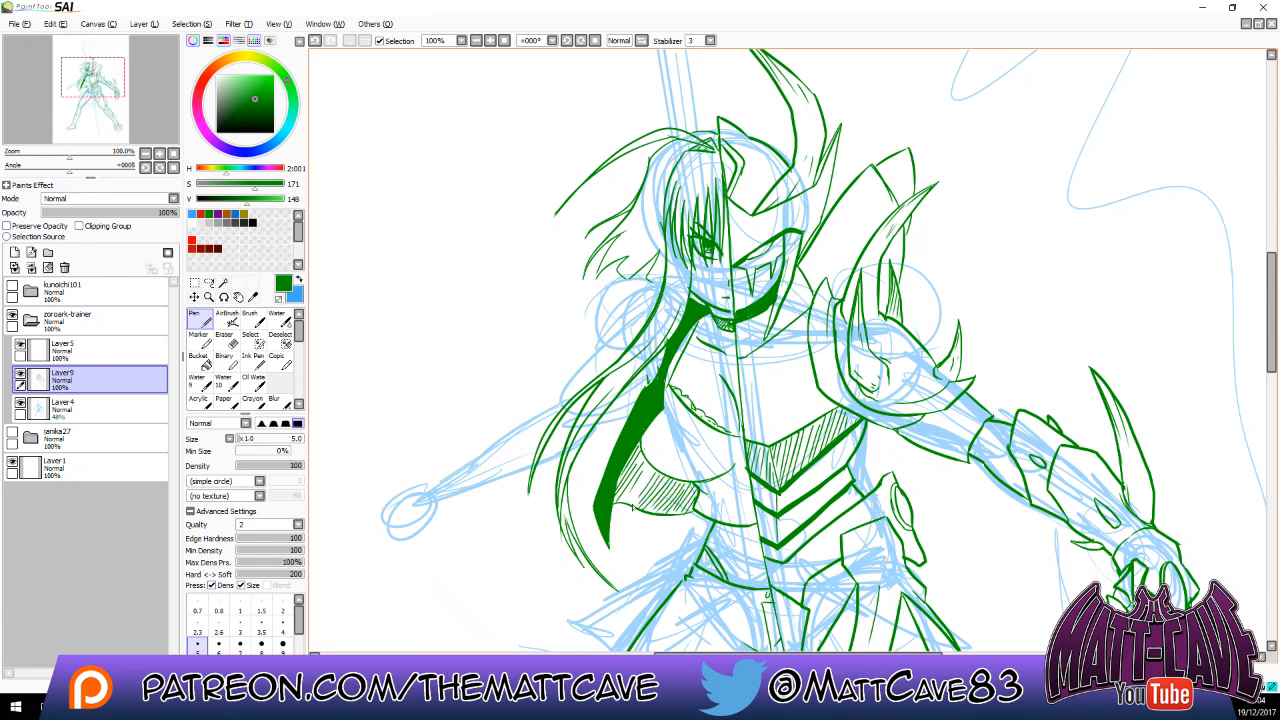
pyautogui.moveTo(652, 470); pyautogui.dragTo(624, 504)
pyautogui.moveTo(646, 462); pyautogui.dragTo(630, 476)
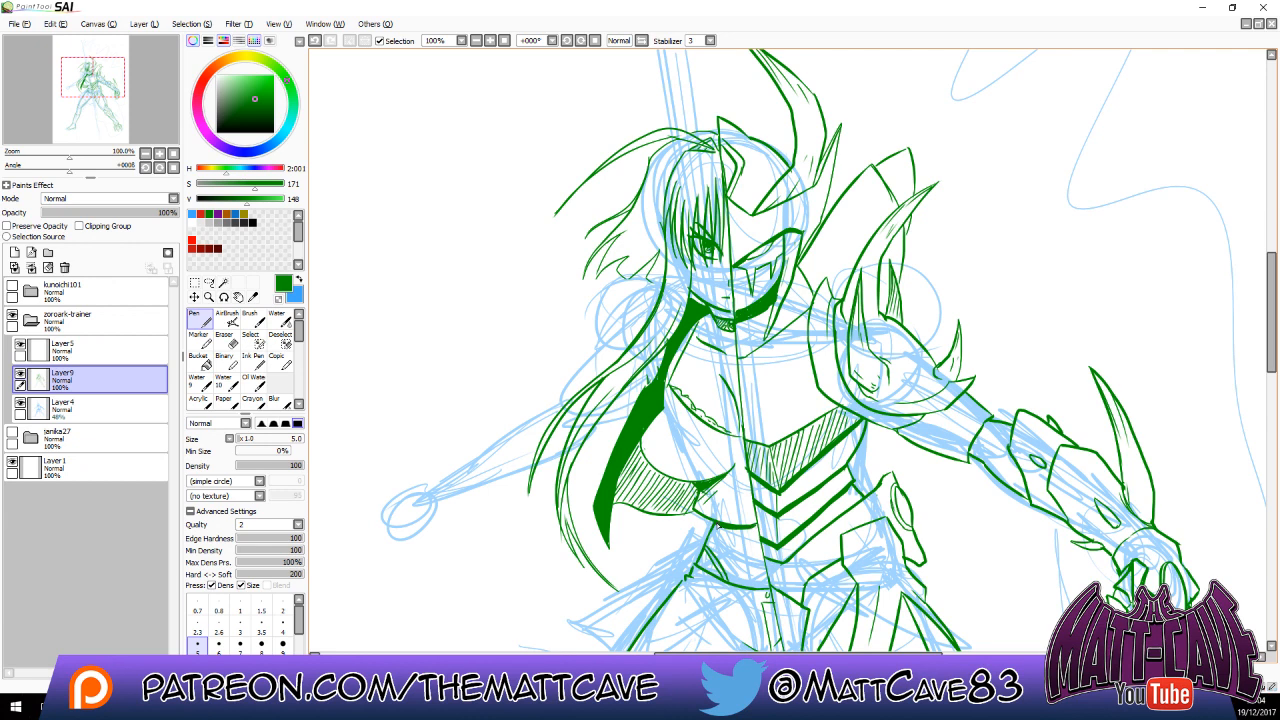
pyautogui.moveTo(718, 524); pyautogui.dragTo(755, 529)
# Draw the unarmoured hand with curled fingers and a narrow wristband over the blue wrist guide.
pyautogui.moveTo(750, 588); pyautogui.dragTo(717, 500)
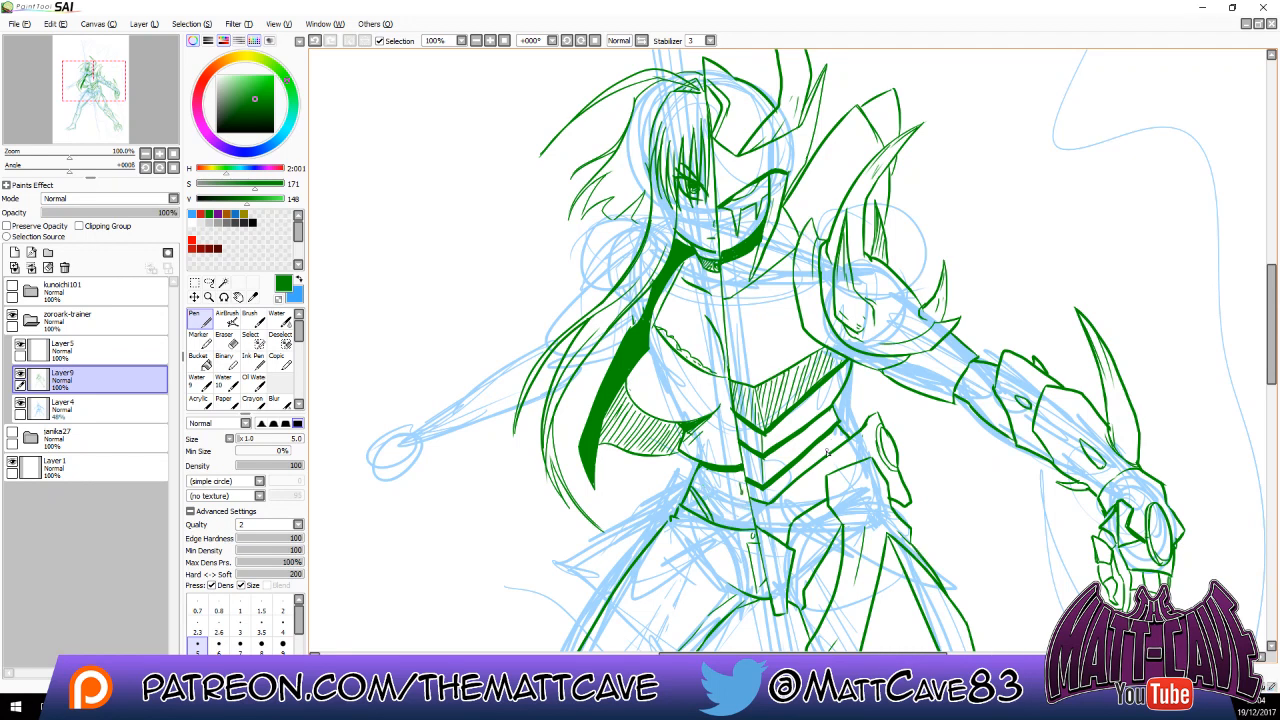
pyautogui.moveTo(790, 436); pyautogui.dragTo(793, 540)
pyautogui.moveTo(785, 472); pyautogui.dragTo(845, 471)
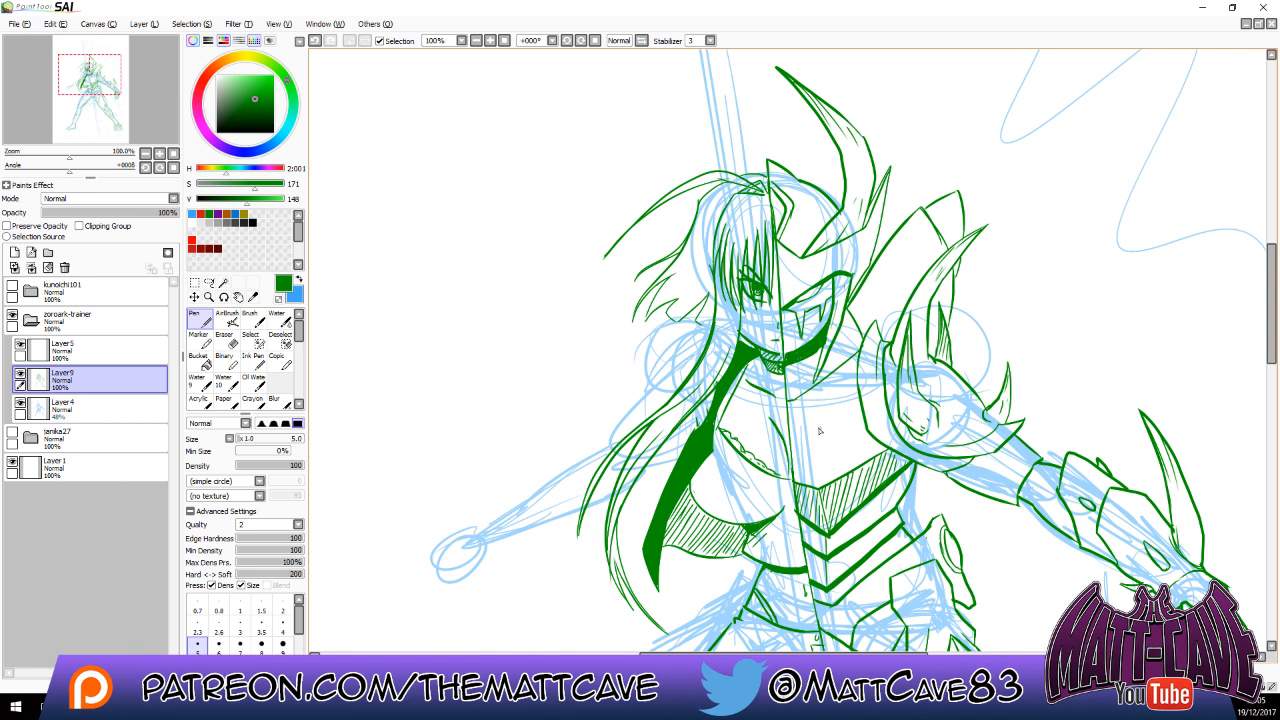
pyautogui.moveTo(668, 505); pyautogui.dragTo(686, 458)
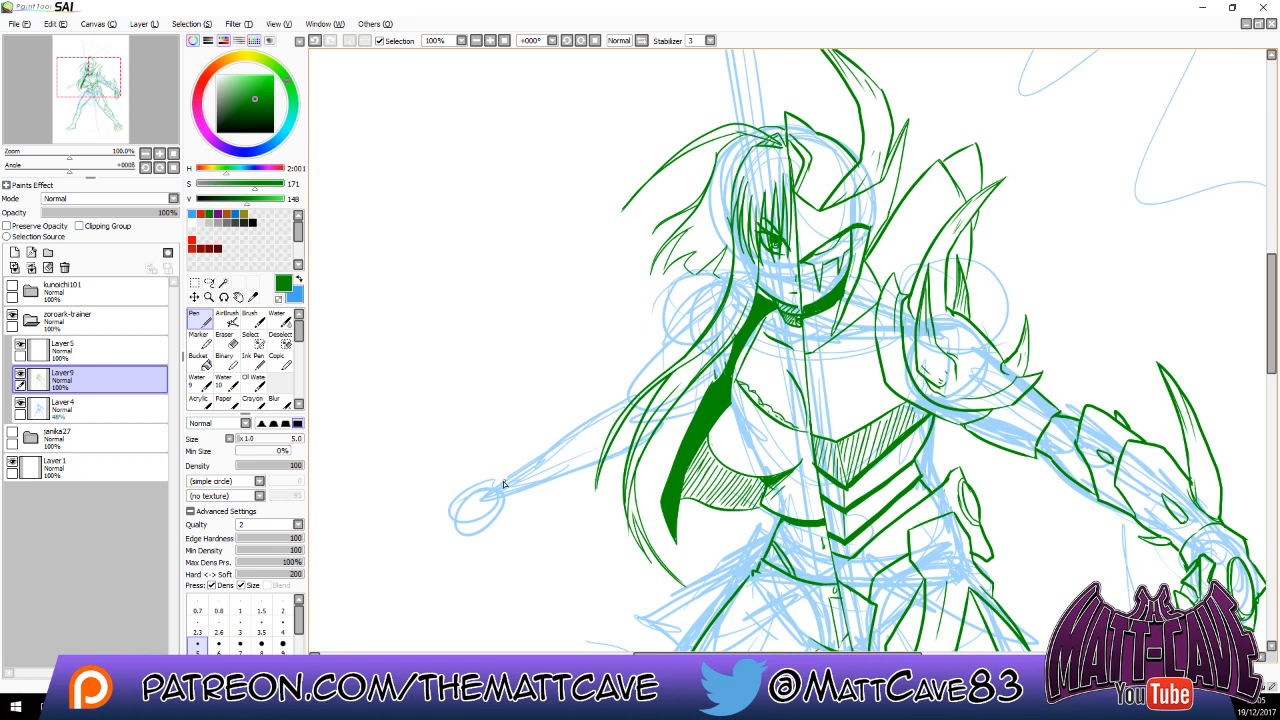
pyautogui.moveTo(501, 483)
pyautogui.mouseDown()
pyautogui.moveTo(520, 506)
pyautogui.moveTo(503, 484)
pyautogui.moveTo(473, 538)
pyautogui.moveTo(497, 501)
pyautogui.mouseUp()
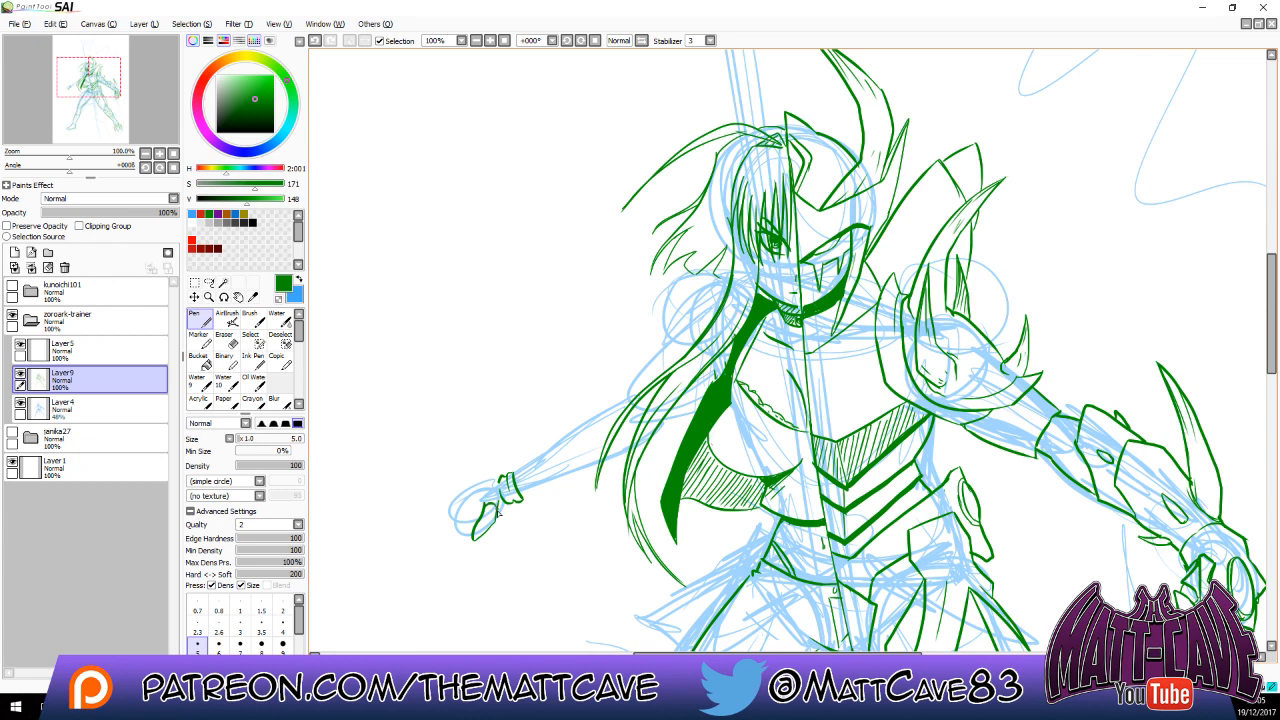
pyautogui.hotkey('ctrl', 'z')
pyautogui.moveTo(504, 507)
pyautogui.mouseDown()
pyautogui.moveTo(474, 515)
pyautogui.moveTo(481, 529)
pyautogui.moveTo(492, 512)
pyautogui.moveTo(482, 502)
pyautogui.moveTo(457, 526)
pyautogui.moveTo(490, 513)
pyautogui.moveTo(481, 503)
pyautogui.moveTo(483, 519)
pyautogui.moveTo(500, 482)
pyautogui.moveTo(466, 483)
pyautogui.moveTo(439, 516)
pyautogui.moveTo(481, 503)
pyautogui.moveTo(446, 529)
pyautogui.mouseUp()
pyautogui.moveTo(446, 529)
pyautogui.mouseDown()
pyautogui.moveTo(466, 502)
pyautogui.moveTo(464, 536)
pyautogui.moveTo(472, 498)
pyautogui.mouseUp()
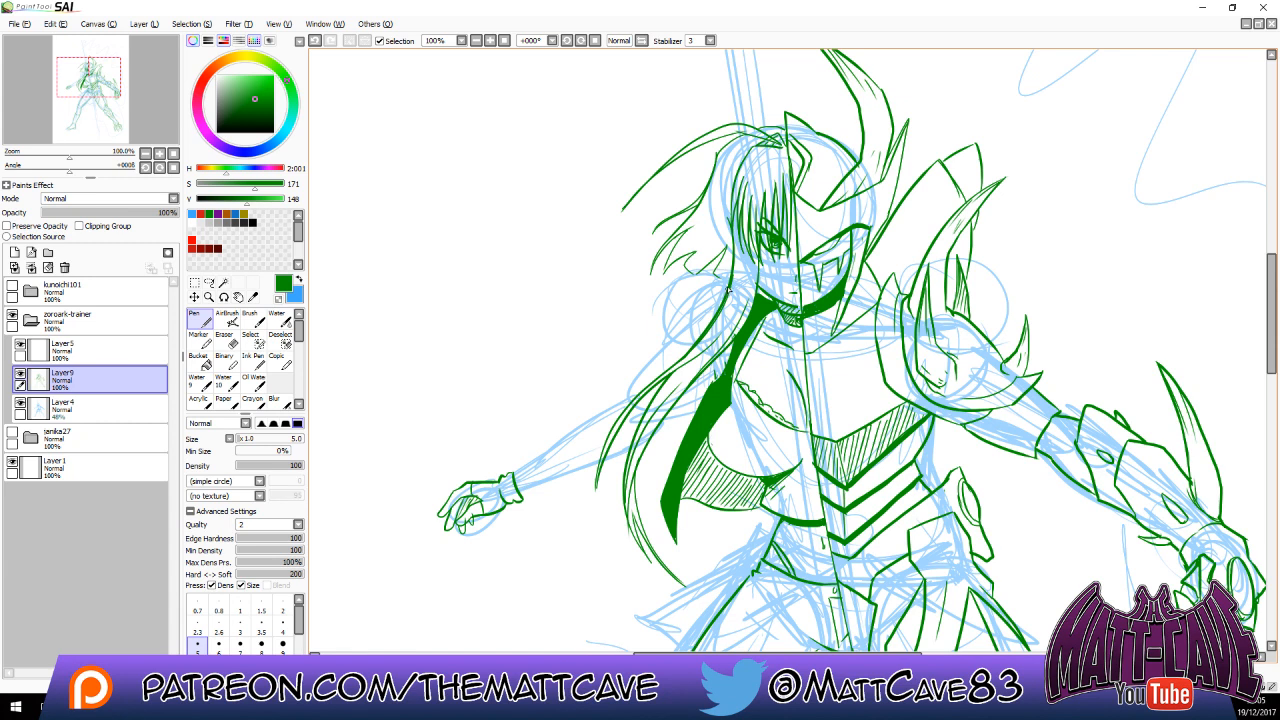
# Outline the unarmoured arm from the wristband up to the hanging hair.
pyautogui.moveTo(708, 290)
pyautogui.mouseDown()
pyautogui.moveTo(694, 326)
pyautogui.moveTo(626, 400)
pyautogui.moveTo(517, 476)
pyautogui.moveTo(631, 388)
pyautogui.moveTo(517, 475)
pyautogui.moveTo(544, 458)
pyautogui.moveTo(603, 466)
pyautogui.moveTo(636, 454)
pyautogui.mouseUp()
pyautogui.hotkey('ctrl', 'z')
pyautogui.hotkey('ctrl', 'z')
pyautogui.hotkey('ctrl', 'z')
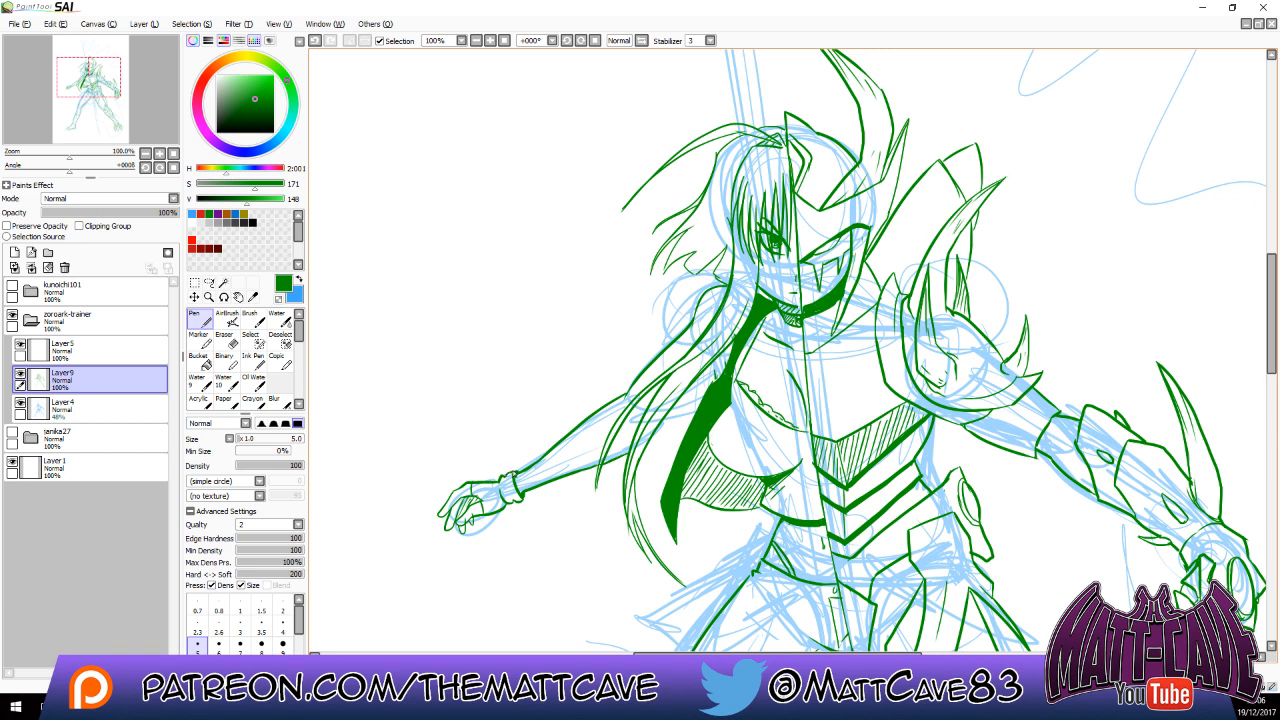
# Create a linework layer above Layer9 and draw a straight dividing line from above the head to below the feet.
pyautogui.moveTo(1068, 378); pyautogui.dragTo(902, 79)
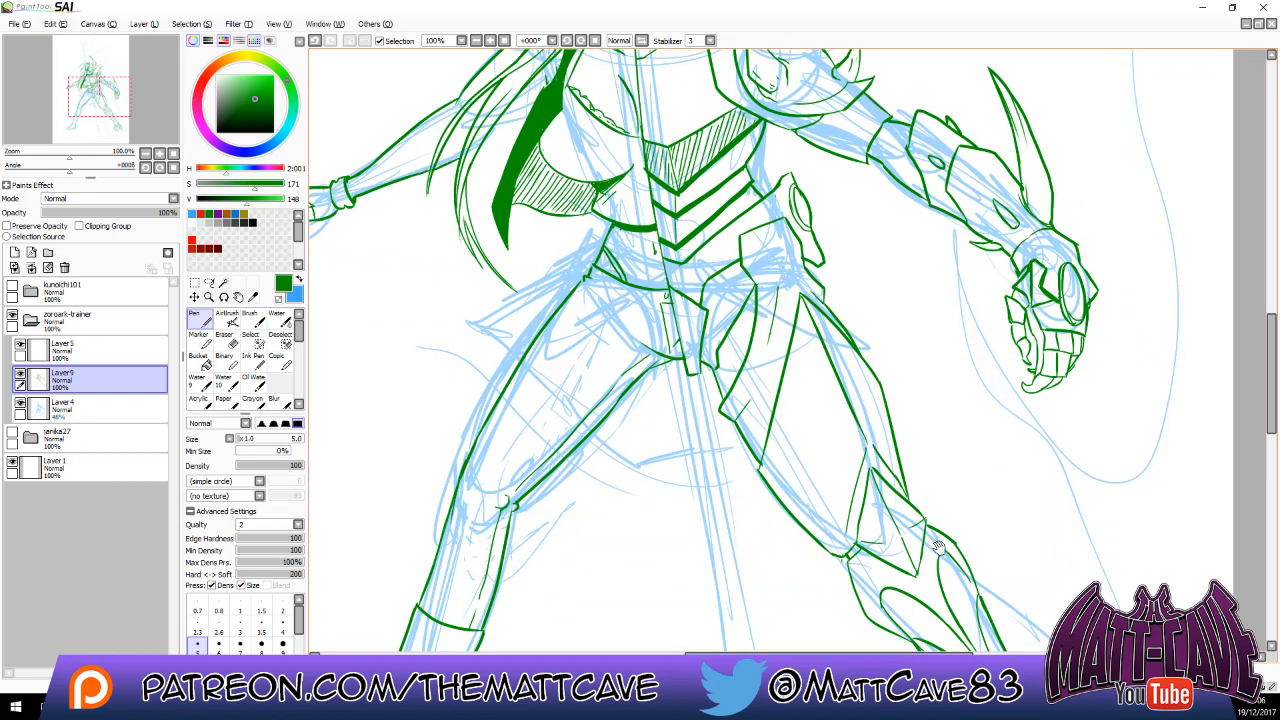
pyautogui.moveTo(939, 548); pyautogui.dragTo(896, 648)
pyautogui.click(491, 40)
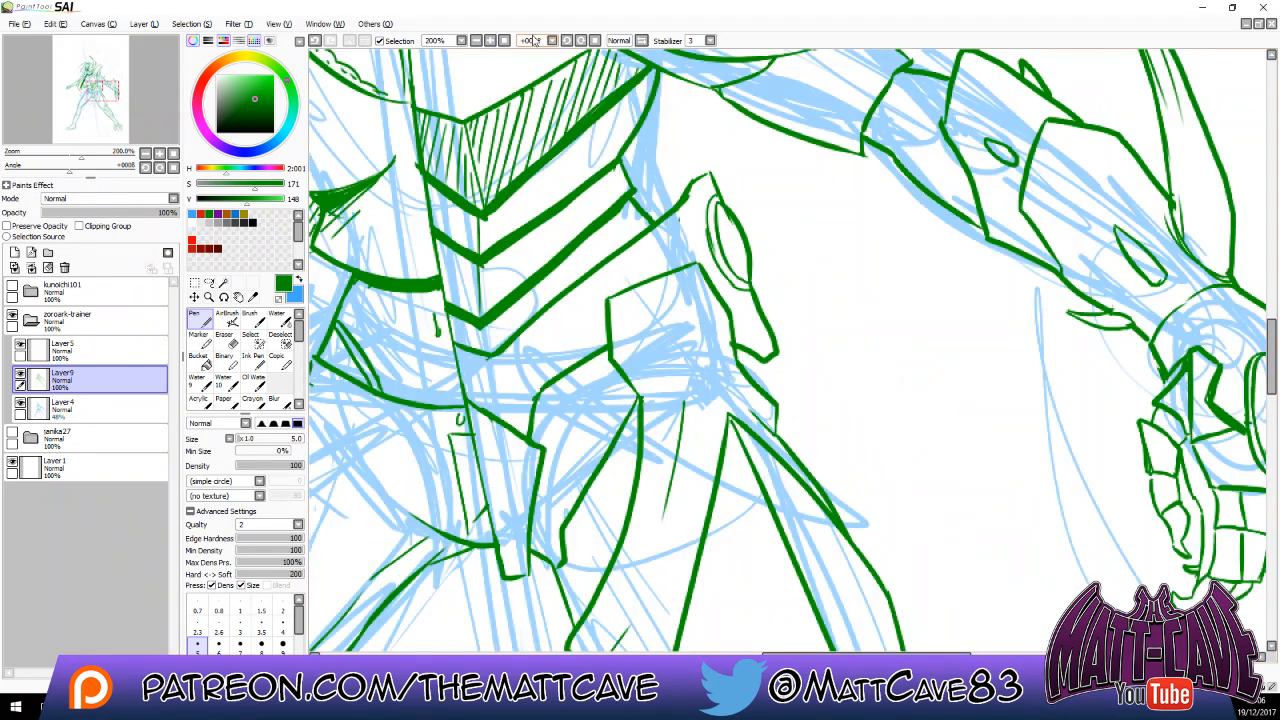
pyautogui.click(504, 41)
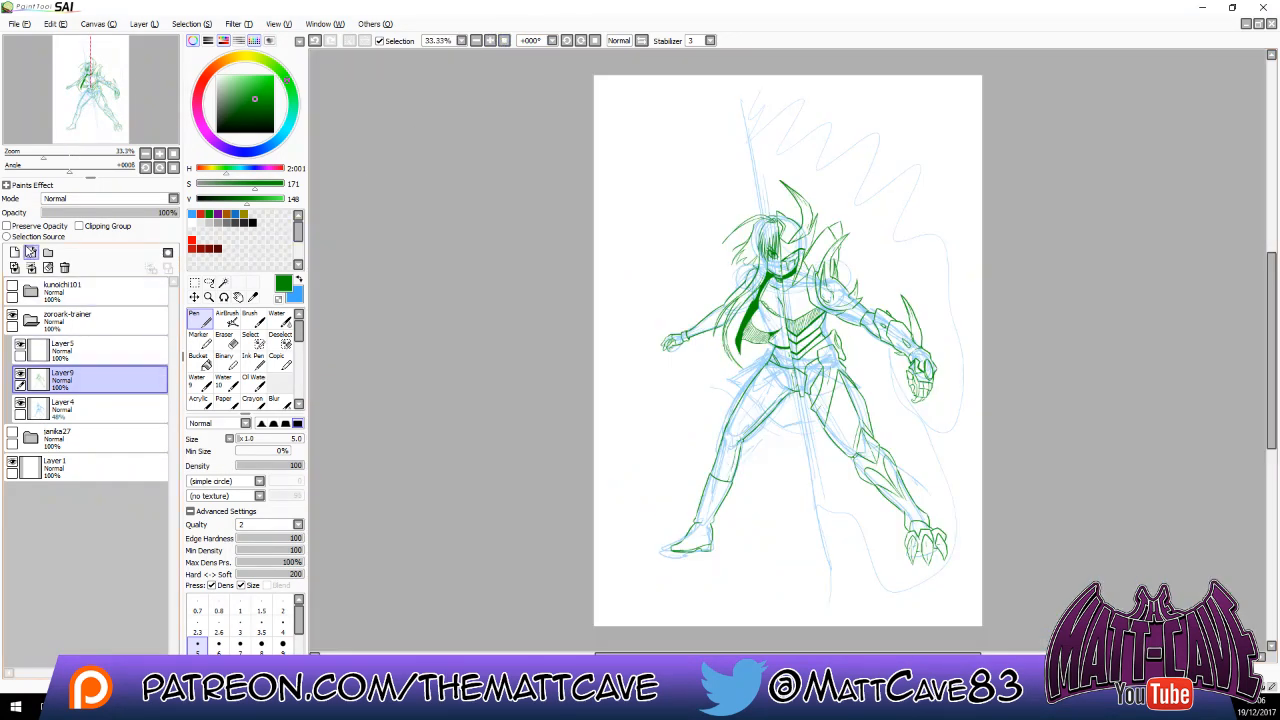
pyautogui.click(31, 253)
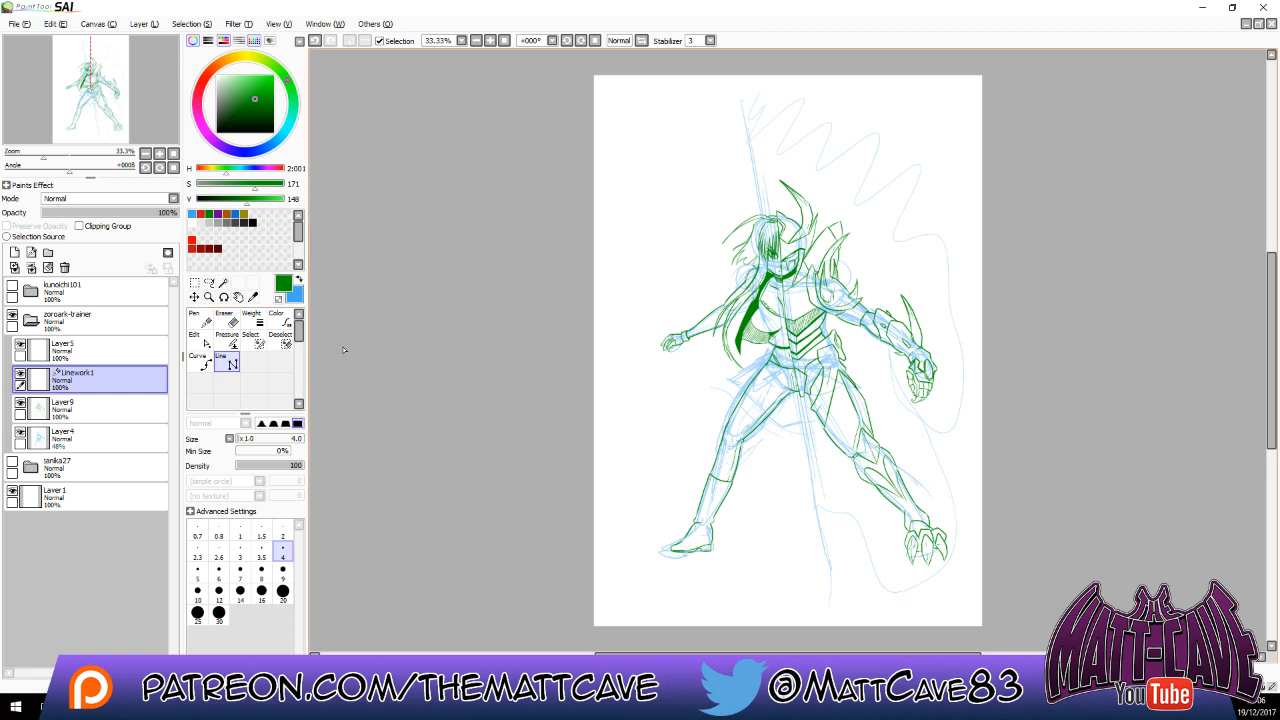
pyautogui.moveTo(838, 581); pyautogui.dragTo(760, 105)
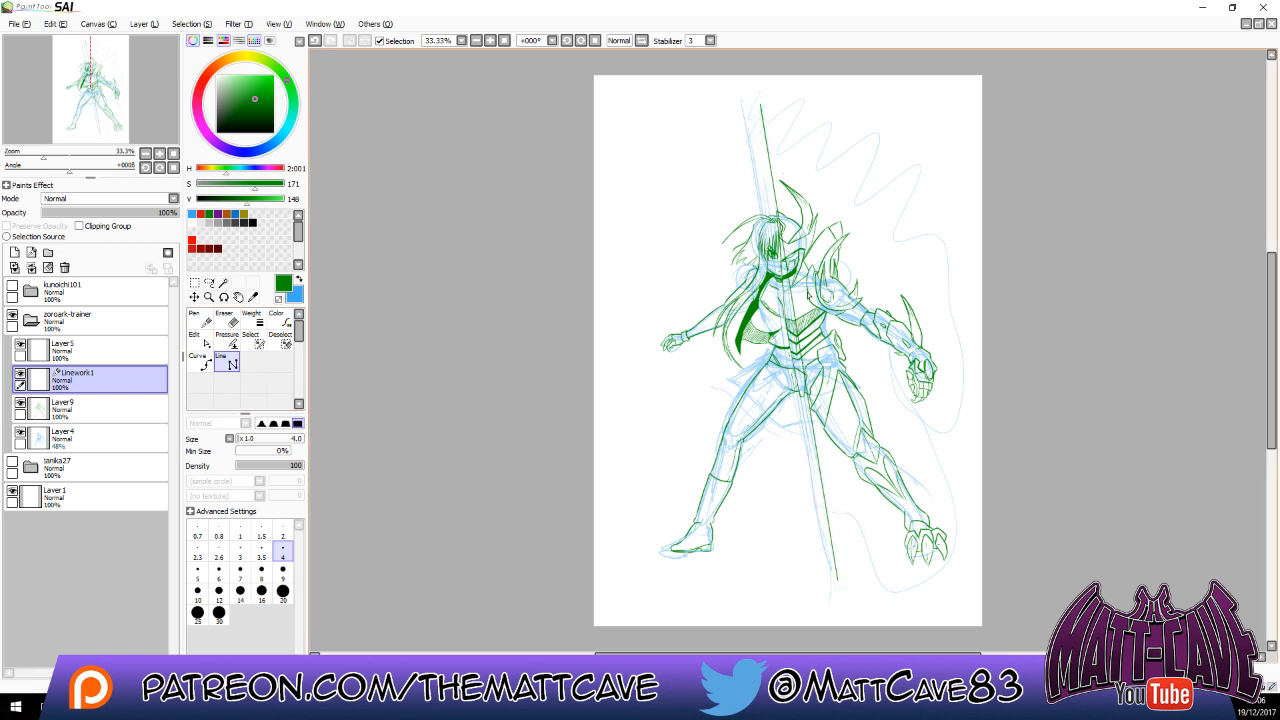
# Reposition both ends of the dividing line to adjust its slant above the head and below the hips.
pyautogui.moveTo(840, 583); pyautogui.dragTo(826, 582)
pyautogui.moveTo(760, 105); pyautogui.dragTo(763, 105)
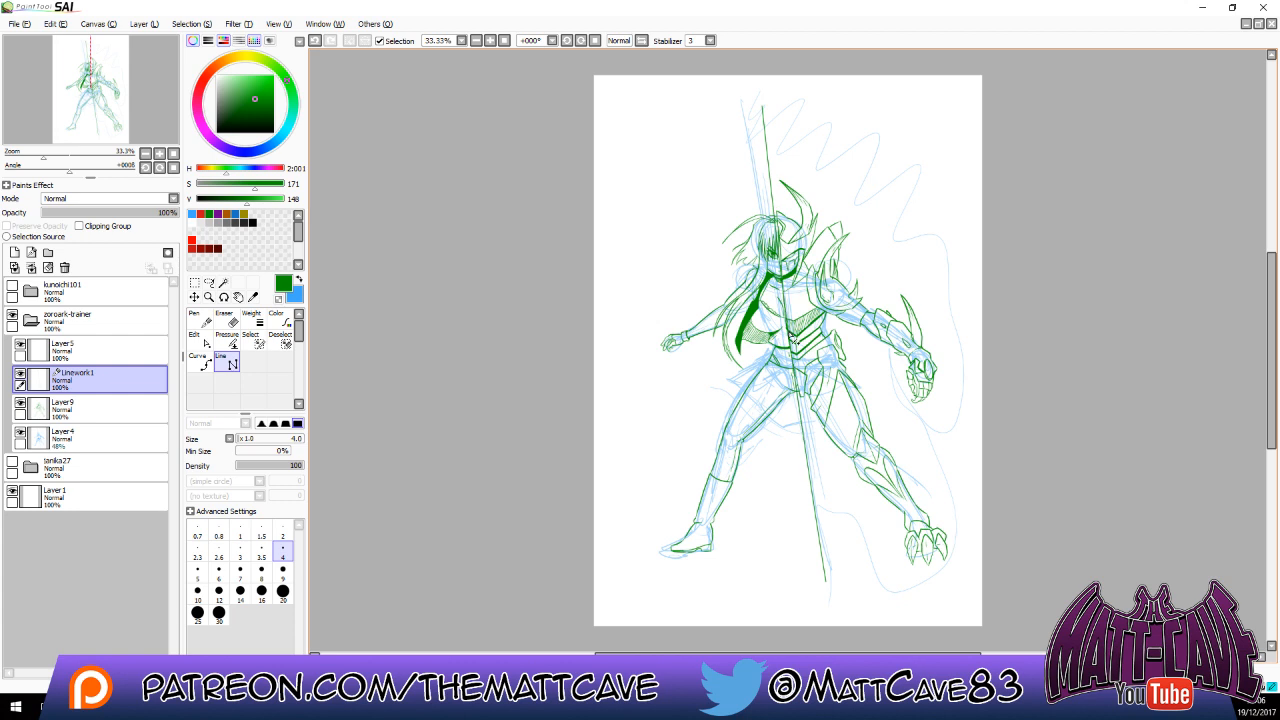
pyautogui.moveTo(837, 597); pyautogui.dragTo(849, 603)
pyautogui.moveTo(763, 106); pyautogui.dragTo(770, 100)
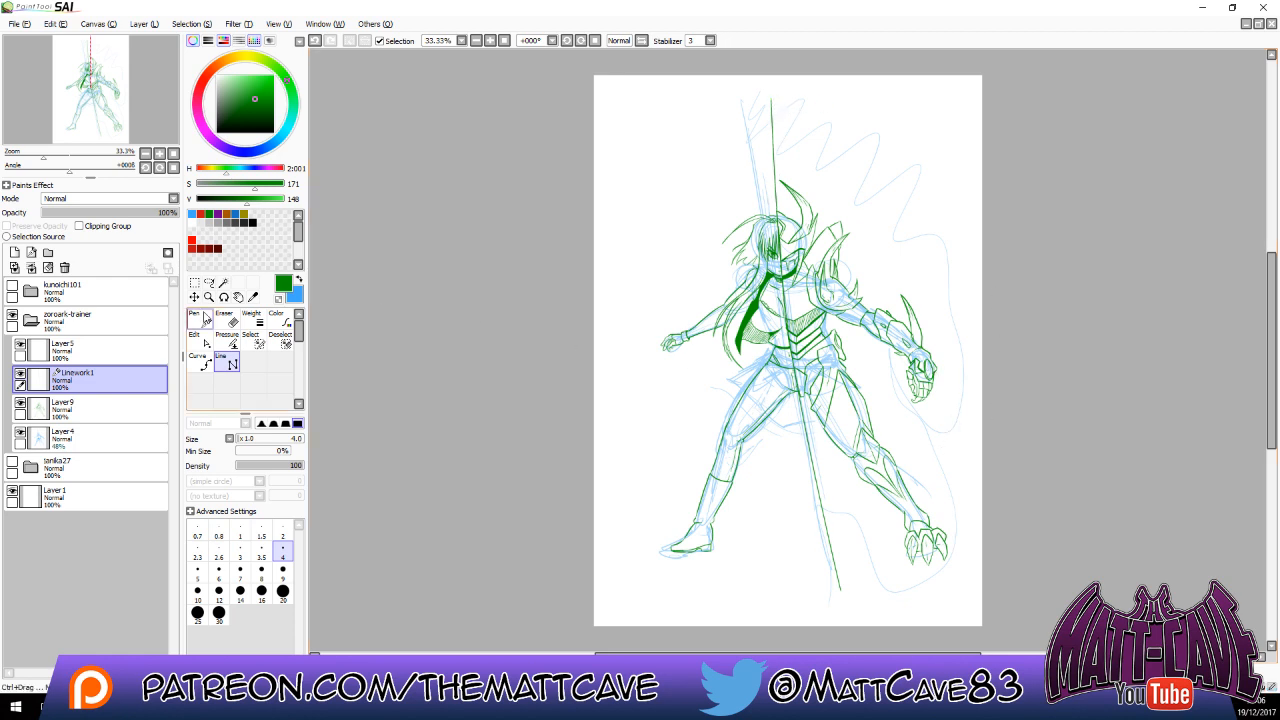
# On Layer9, draw a jagged, spiked outline around the armoured side, joining the lower end of the dividing line.
pyautogui.click(106, 409)
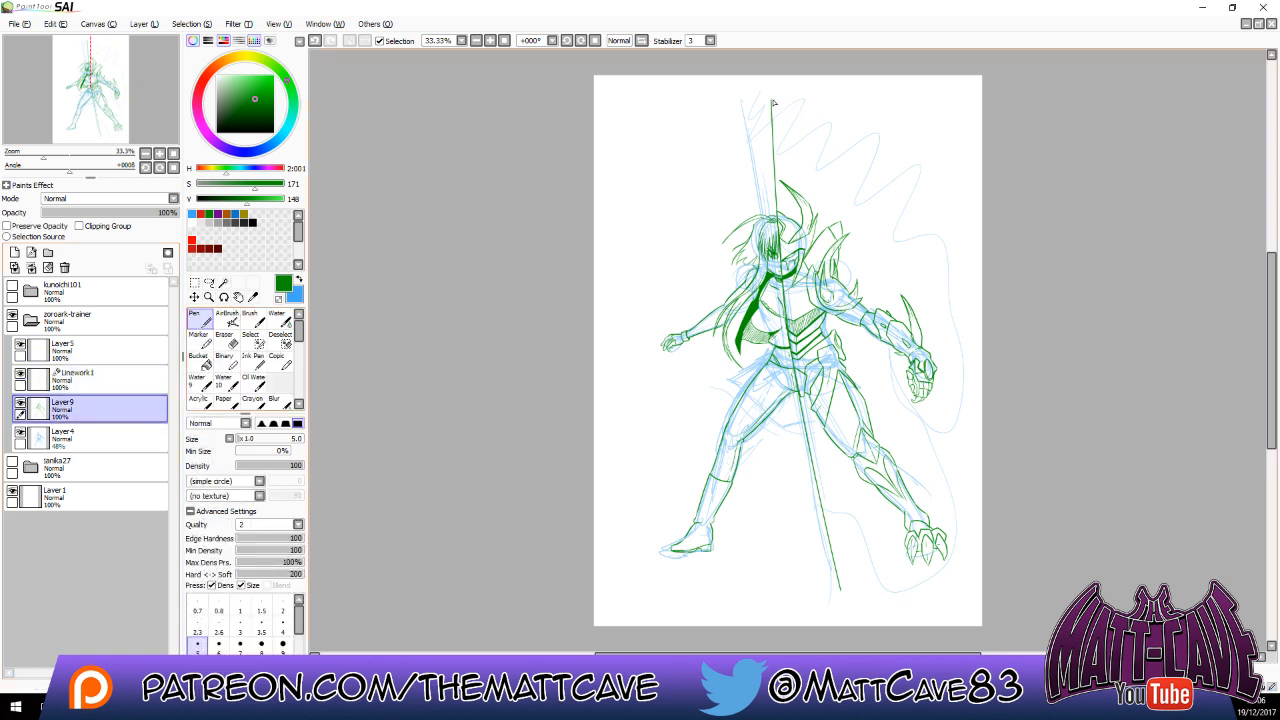
pyautogui.moveTo(772, 101); pyautogui.dragTo(788, 157)
pyautogui.hotkey('ctrl', 'z')
pyautogui.moveTo(772, 101)
pyautogui.mouseDown()
pyautogui.moveTo(797, 182)
pyautogui.moveTo(810, 132)
pyautogui.moveTo(816, 182)
pyautogui.moveTo(846, 228)
pyautogui.moveTo(838, 163)
pyautogui.moveTo(886, 250)
pyautogui.moveTo(948, 312)
pyautogui.moveTo(906, 279)
pyautogui.moveTo(975, 354)
pyautogui.mouseUp()
pyautogui.hotkey('ctrl', 'z')
pyautogui.hotkey('ctrl', 'z')
pyautogui.hotkey('ctrl', 'z')
pyautogui.hotkey('ctrl', 'z')
pyautogui.moveTo(841, 589)
pyautogui.mouseDown()
pyautogui.moveTo(896, 538)
pyautogui.moveTo(881, 570)
pyautogui.moveTo(968, 505)
pyautogui.moveTo(936, 508)
pyautogui.moveTo(965, 349)
pyautogui.moveTo(942, 412)
pyautogui.moveTo(897, 168)
pyautogui.moveTo(907, 258)
pyautogui.moveTo(800, 102)
pyautogui.moveTo(808, 185)
pyautogui.moveTo(780, 112)
pyautogui.mouseUp()
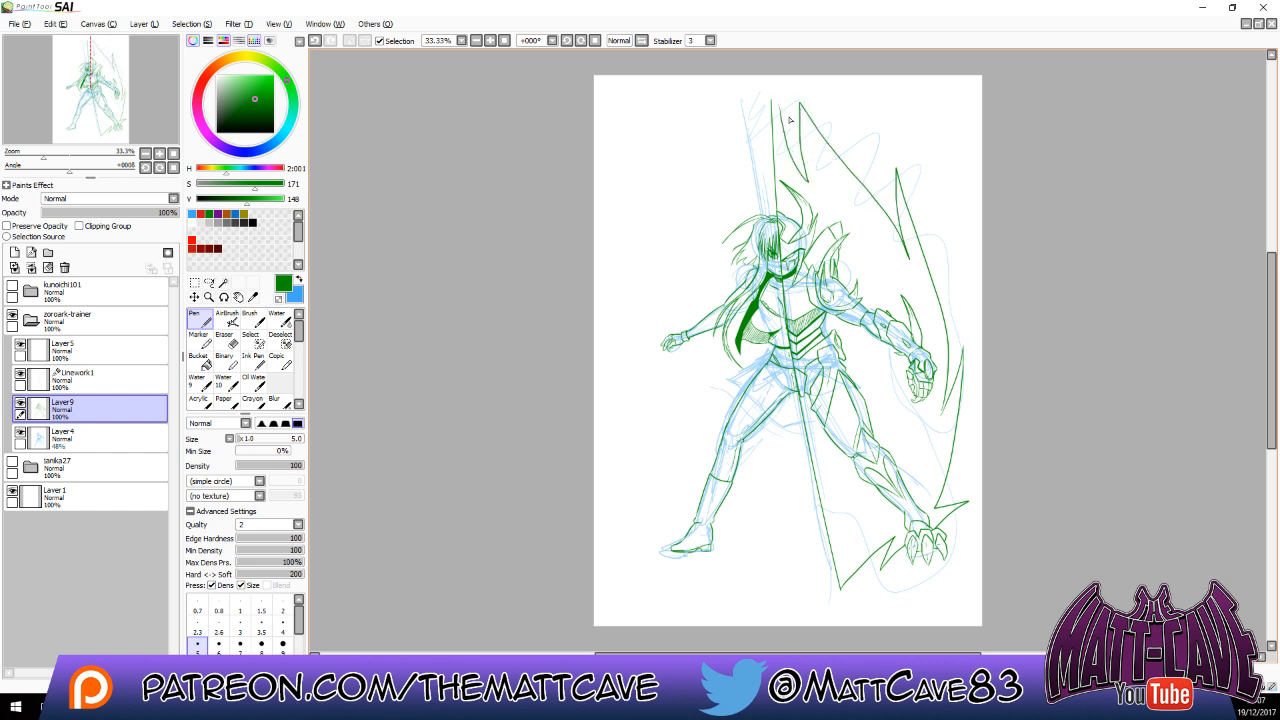
# Erase and redraw the first spike so it meets the dividing line's upper end, and hide the light-blue rough layer.
pyautogui.press('e')
pyautogui.moveTo(781, 106); pyautogui.dragTo(809, 186)
pyautogui.press('n')
pyautogui.moveTo(800, 103)
pyautogui.mouseDown()
pyautogui.moveTo(807, 182)
pyautogui.moveTo(772, 95)
pyautogui.mouseUp()
pyautogui.click(20, 432)
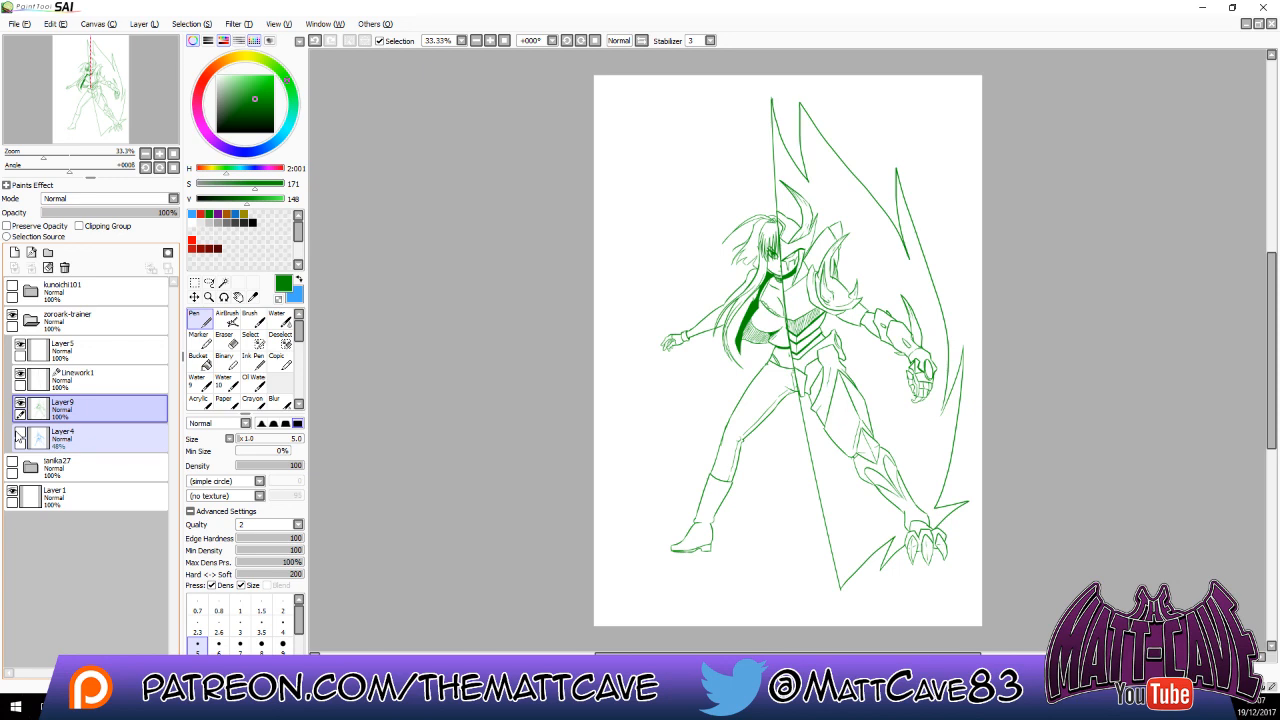
# Handwrite the character's full name on three slanted lines in the blank area above the unarmoured arm.
pyautogui.moveTo(612, 153); pyautogui.dragTo(617, 175)
pyautogui.moveTo(608, 154)
pyautogui.mouseDown()
pyautogui.moveTo(620, 147)
pyautogui.moveTo(628, 165)
pyautogui.mouseUp()
pyautogui.moveTo(626, 156)
pyautogui.mouseDown()
pyautogui.moveTo(641, 156)
pyautogui.moveTo(628, 205)
pyautogui.mouseUp()
pyautogui.moveTo(624, 182)
pyautogui.mouseDown()
pyautogui.moveTo(636, 198)
pyautogui.moveTo(680, 146)
pyautogui.moveTo(714, 137)
pyautogui.mouseUp()
pyautogui.click(659, 153)
pyautogui.hotkey('ctrl', 'z')
pyautogui.hotkey('ctrl', 'z')
pyautogui.hotkey('ctrl', 'z')
pyautogui.hotkey('ctrl', 'z')
pyautogui.click(648, 159)
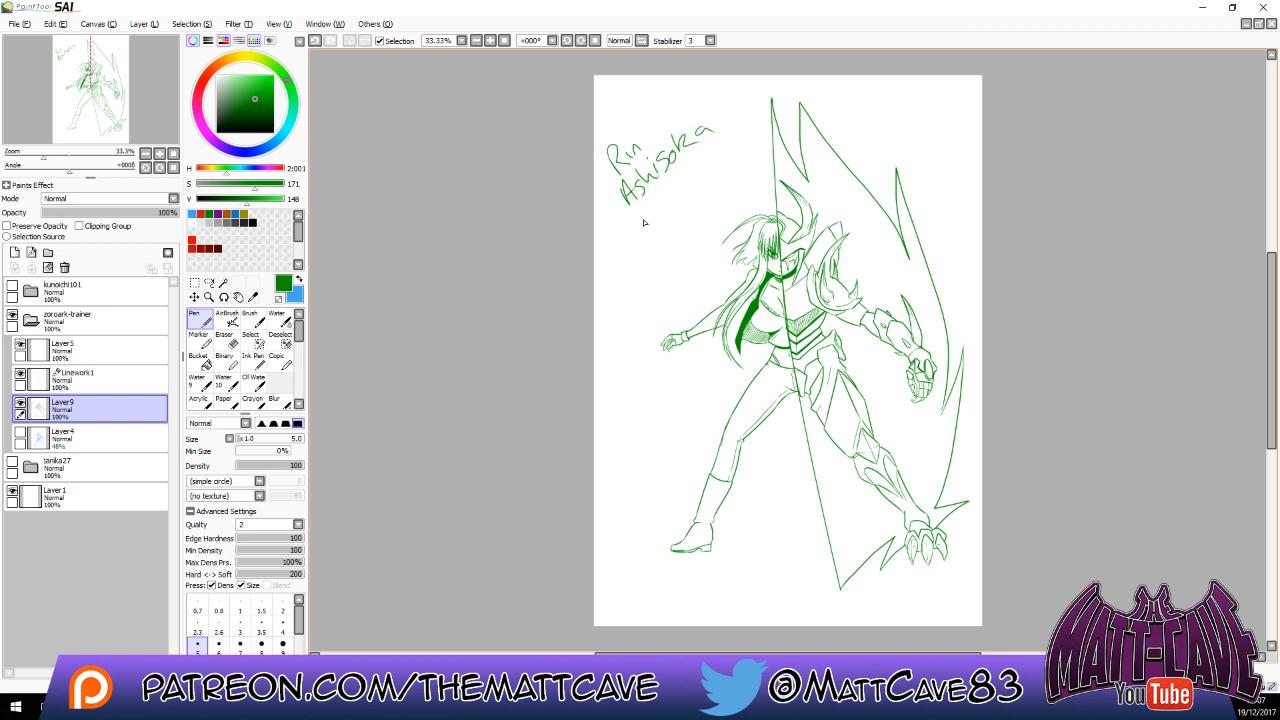
pyautogui.moveTo(639, 230); pyautogui.dragTo(652, 208)
pyautogui.moveTo(657, 214)
pyautogui.mouseDown()
pyautogui.moveTo(687, 179)
pyautogui.moveTo(691, 190)
pyautogui.moveTo(733, 149)
pyautogui.mouseUp()
pyautogui.click(684, 189)
# Handwrite "Highschool DxD oc" below the unarmoured foot.
pyautogui.moveTo(611, 593); pyautogui.dragTo(617, 599)
pyautogui.moveTo(617, 592); pyautogui.dragTo(621, 606)
pyautogui.moveTo(627, 600)
pyautogui.mouseDown()
pyautogui.moveTo(622, 612)
pyautogui.moveTo(689, 604)
pyautogui.mouseUp()
pyautogui.moveTo(694, 588)
pyautogui.mouseDown()
pyautogui.moveTo(696, 606)
pyautogui.moveTo(729, 602)
pyautogui.mouseUp()
pyautogui.moveTo(729, 591)
pyautogui.mouseDown()
pyautogui.moveTo(719, 602)
pyautogui.moveTo(735, 602)
pyautogui.mouseUp()
pyautogui.moveTo(734, 580)
pyautogui.mouseDown()
pyautogui.moveTo(752, 592)
pyautogui.moveTo(733, 603)
pyautogui.moveTo(765, 605)
pyautogui.mouseUp()
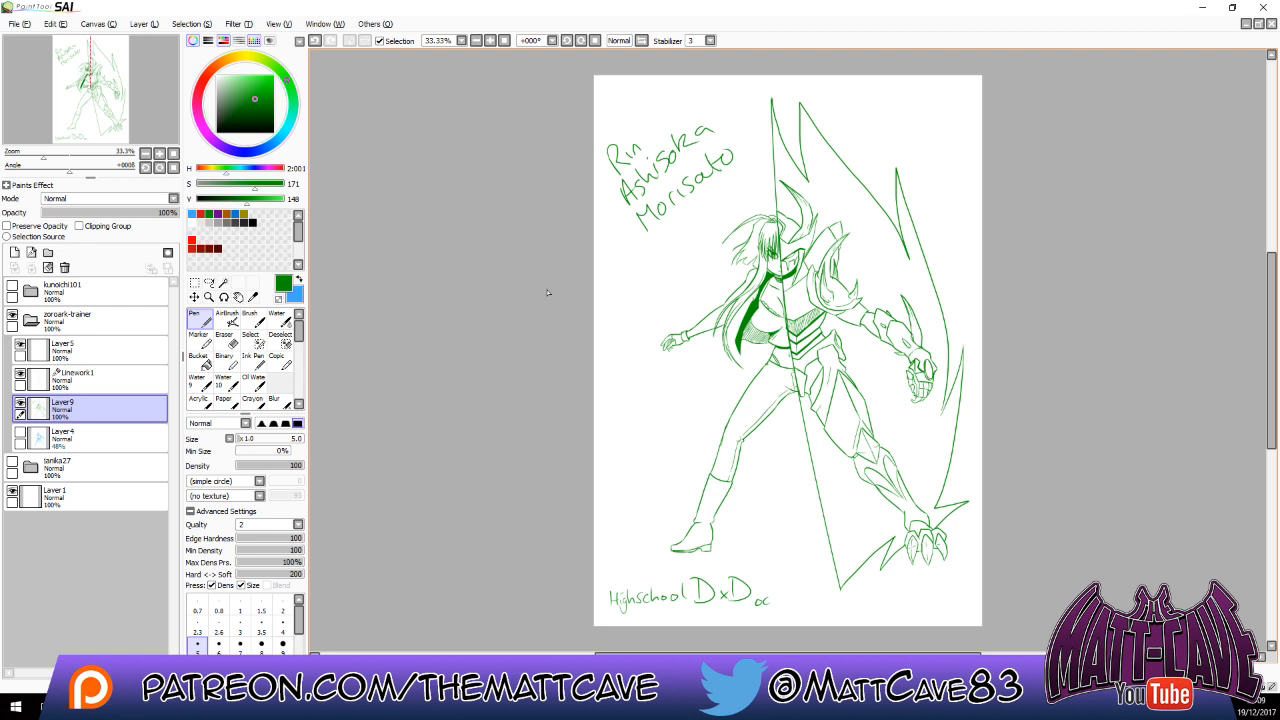
# Export the sketch as a JPEG, its file name combining 2, the requester's username, "HS DxD OC" and the character's name.
pyautogui.click(13, 24)
pyautogui.moveTo(95, 140)
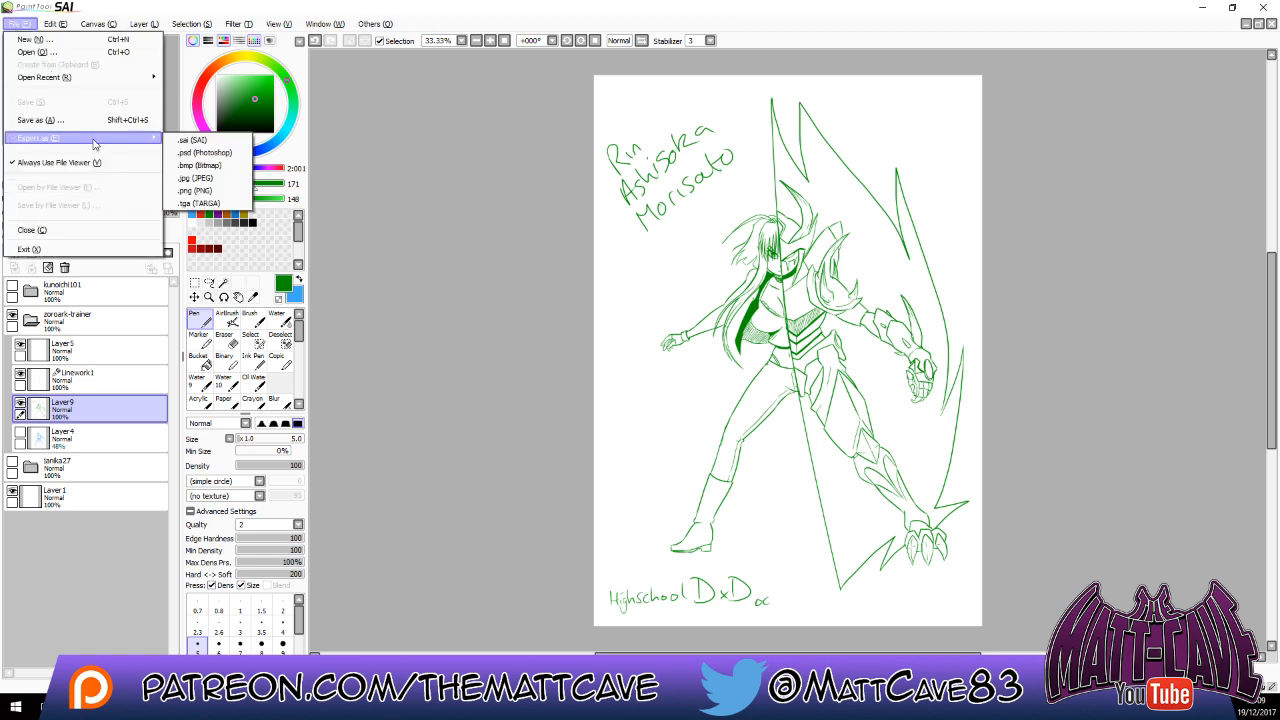
pyautogui.click(224, 178)
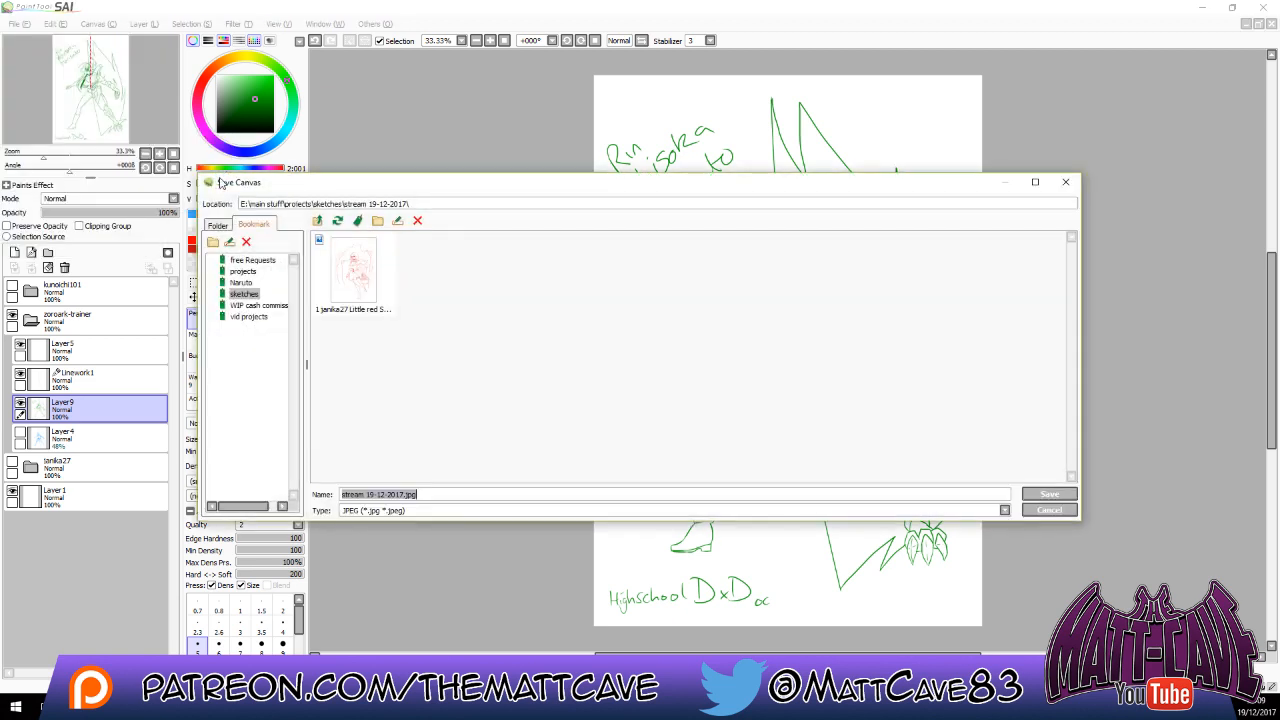
pyautogui.write('2')
pyautogui.write('zor')
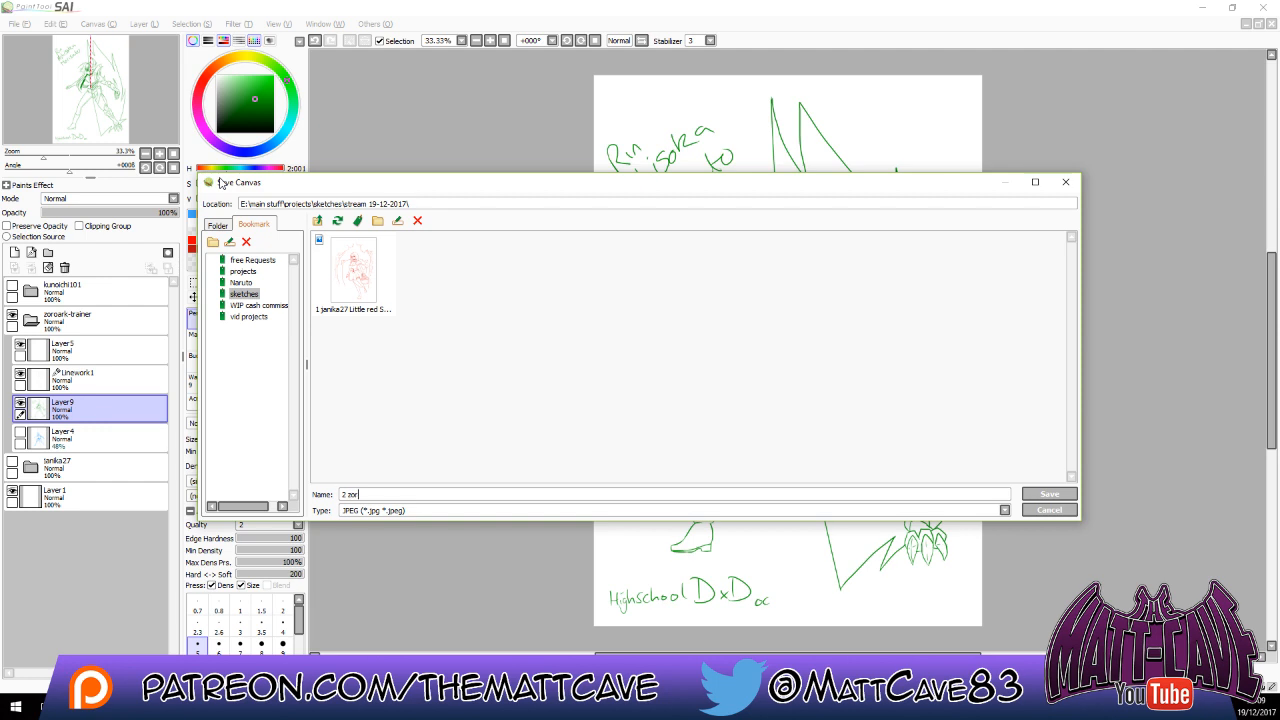
pyautogui.write('oark-trainerHS DxD OC Rin Ashisoka Morisato')
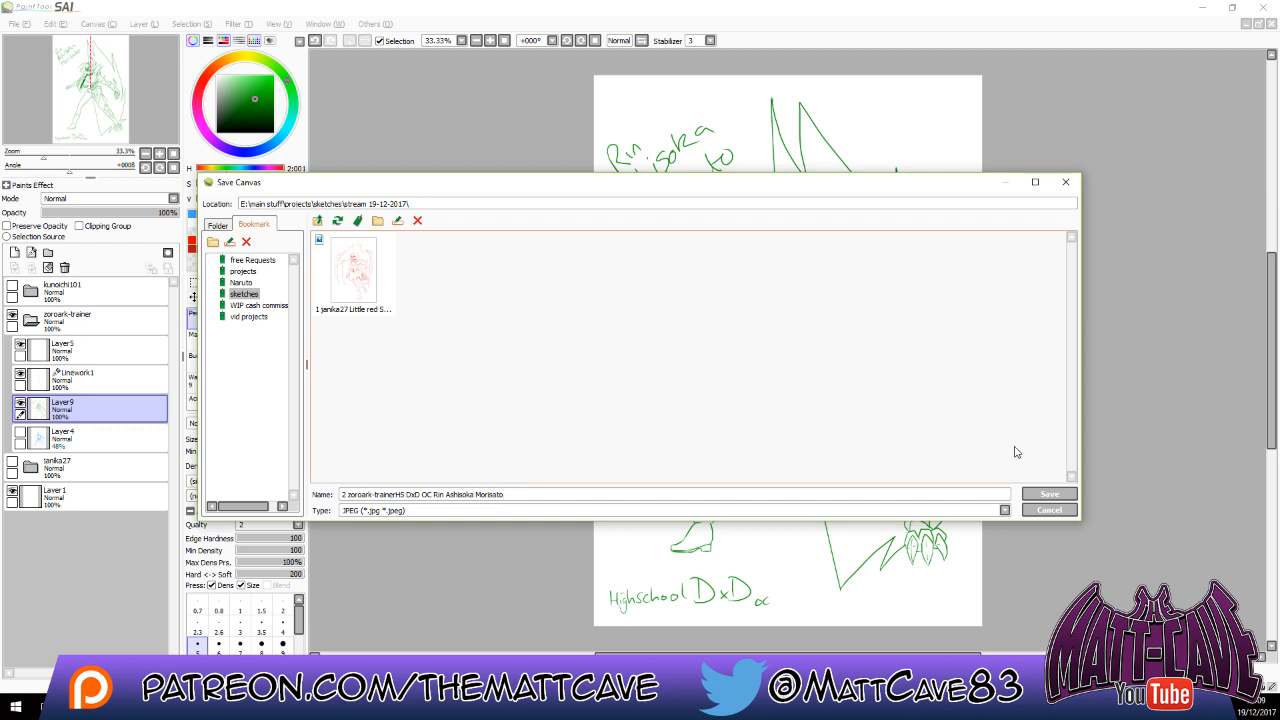
pyautogui.click(1050, 496)
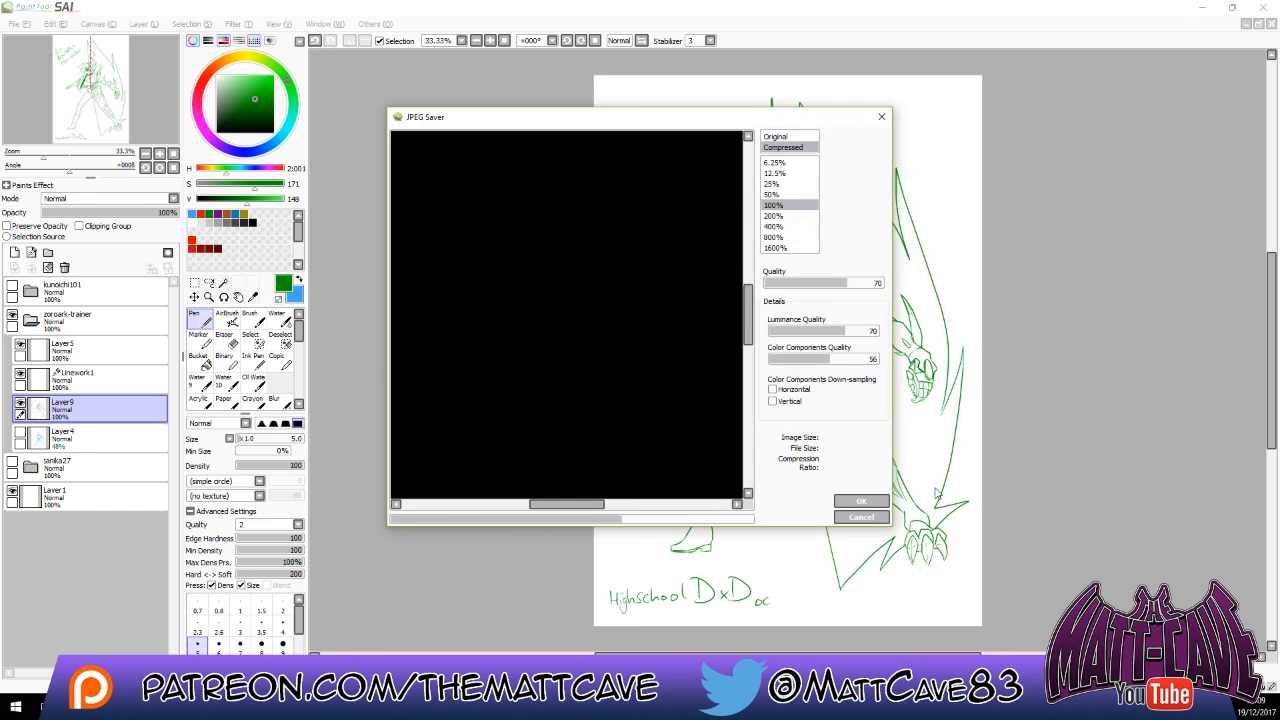
pyautogui.click(853, 515)
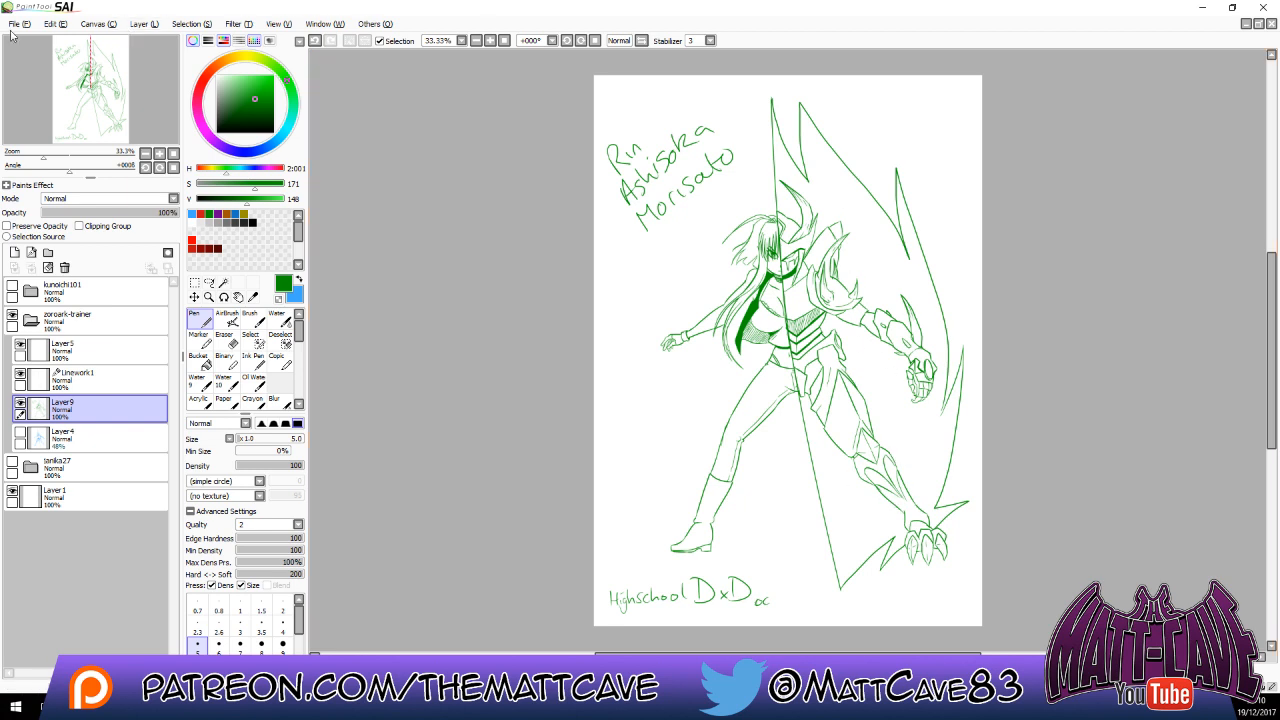
pyautogui.click(223, 283)
pyautogui.click(871, 270)
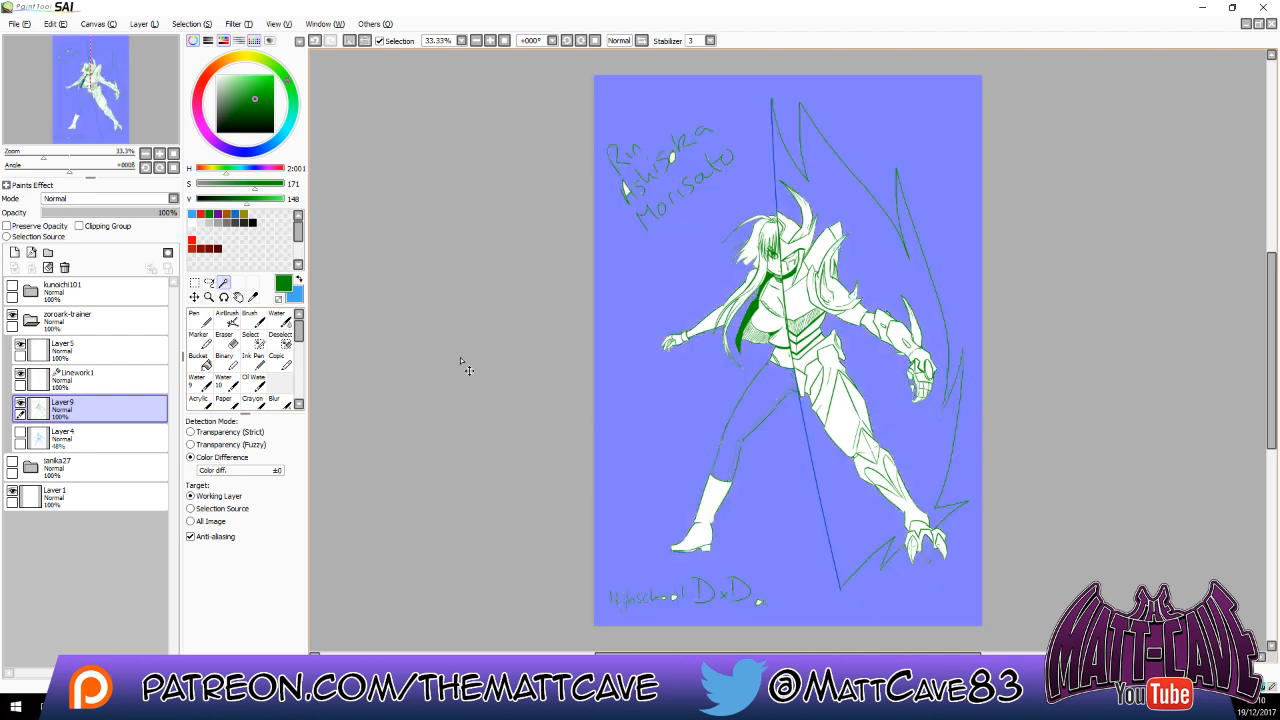
pyautogui.hotkey('ctrl', 'd')
# Merge the dividing line's linework layer down into the sketch layer Layer9 and test the backdrop's enclosure with the Magic Wand.
pyautogui.click(88, 378)
pyautogui.hotkey('ctrl', 'e')
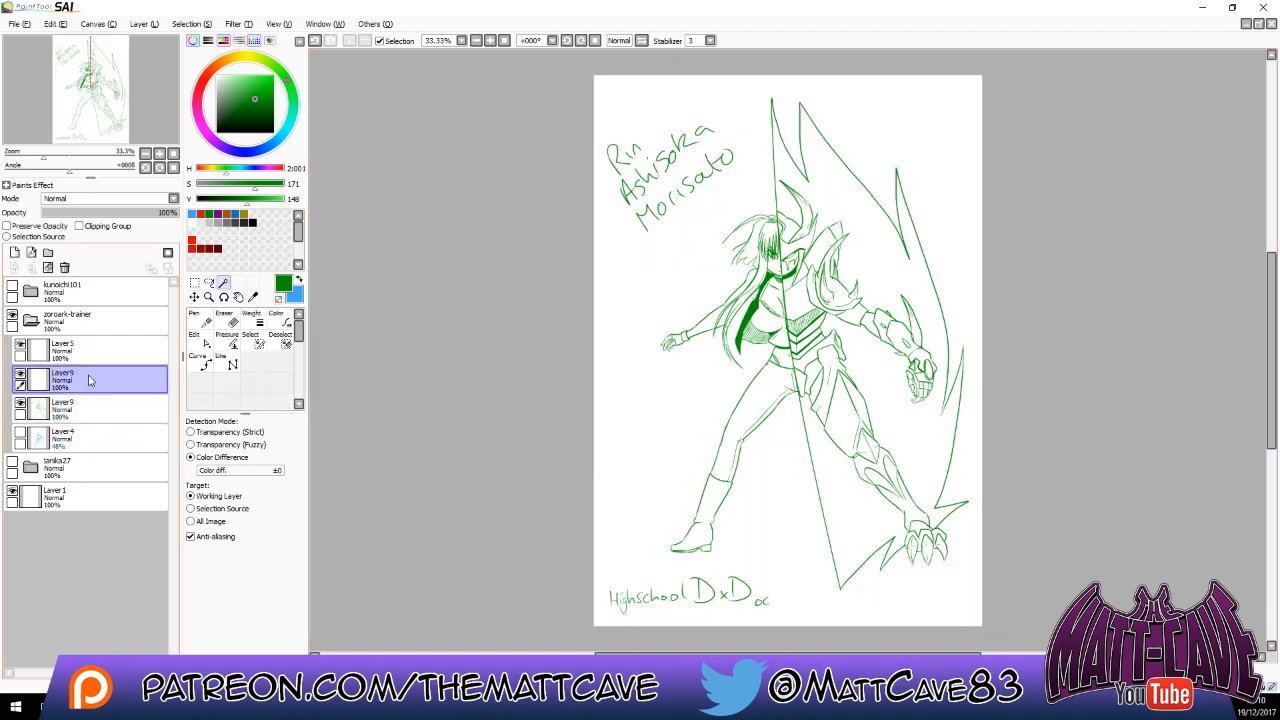
pyautogui.click(901, 419)
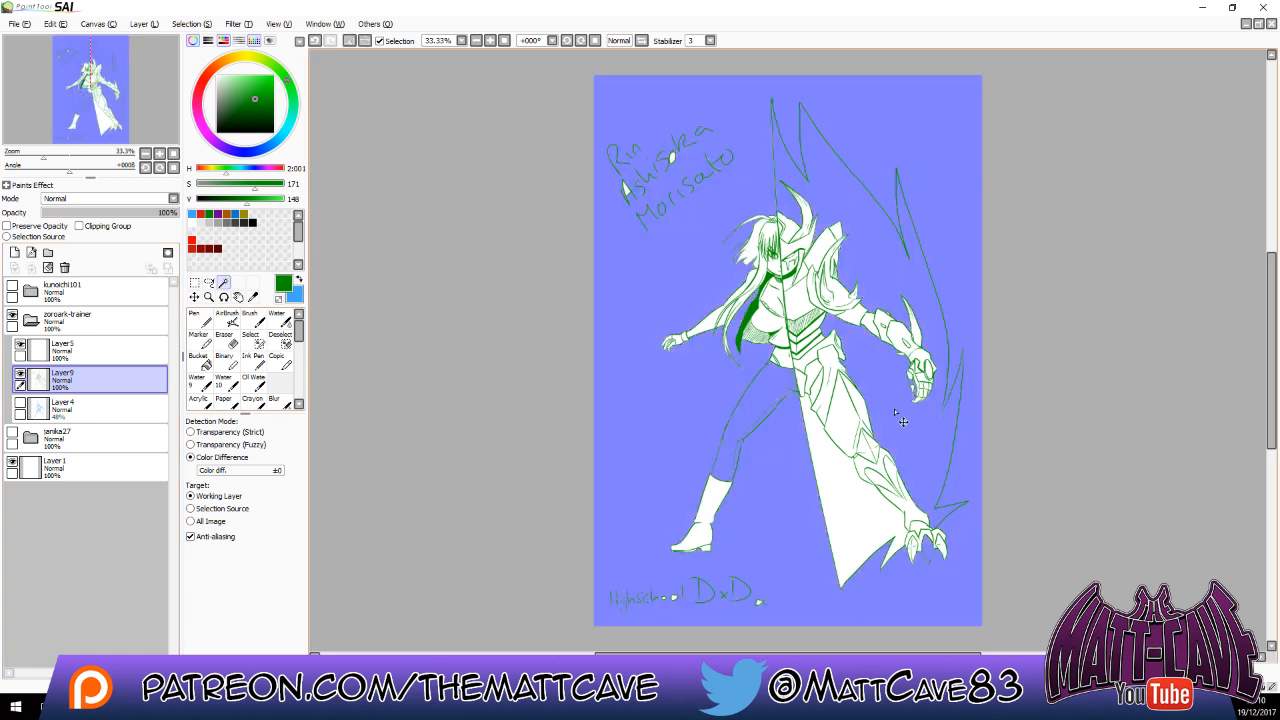
pyautogui.hotkey('ctrl', 'd')
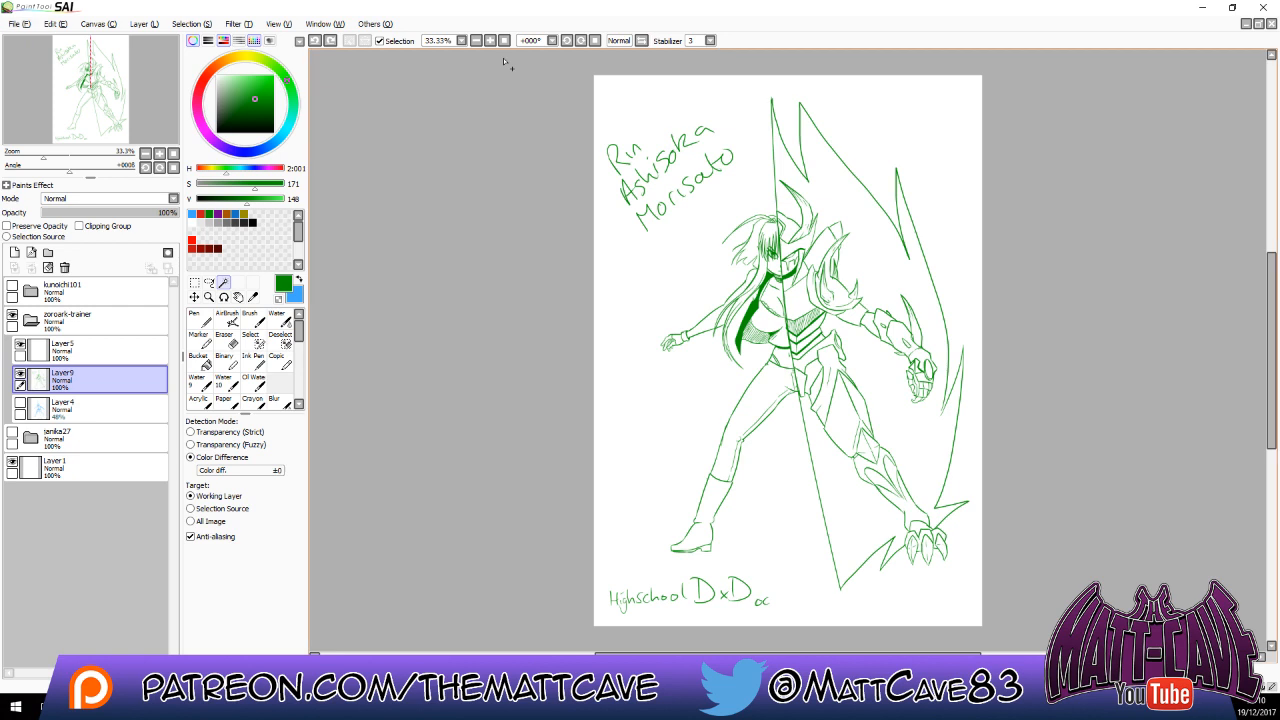
# Inspect the spiked backdrop's outline up close and close any gap in it with the Pen.
pyautogui.click(490, 41)
pyautogui.click(490, 41)
pyautogui.moveTo(931, 332); pyautogui.dragTo(869, 366)
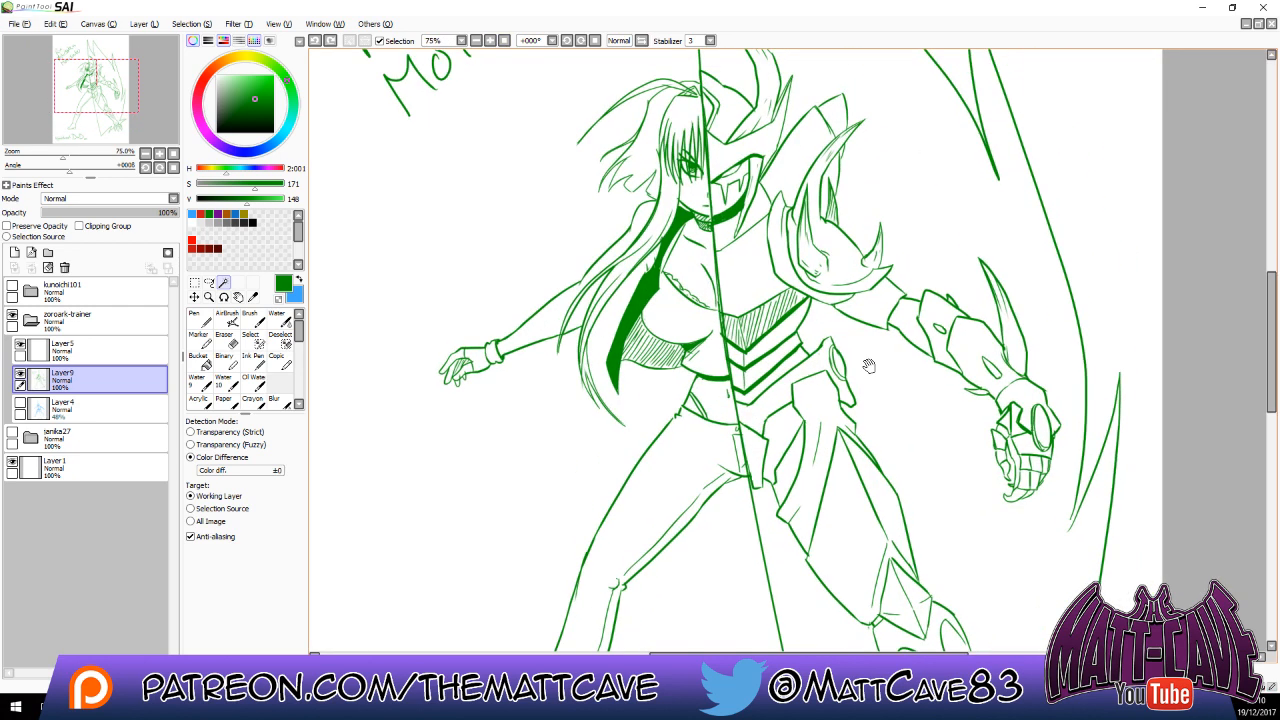
pyautogui.press('n')
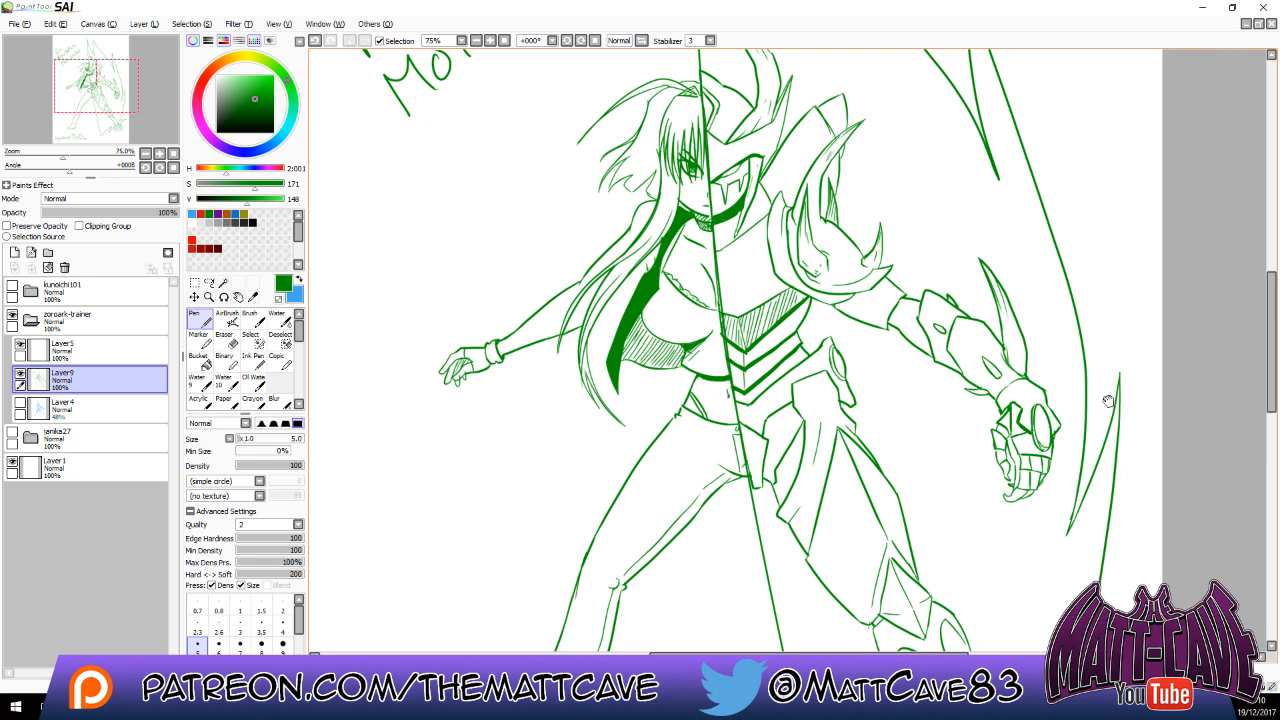
pyautogui.moveTo(1109, 401); pyautogui.dragTo(1059, 584)
pyautogui.moveTo(1096, 424); pyautogui.dragTo(1078, 577)
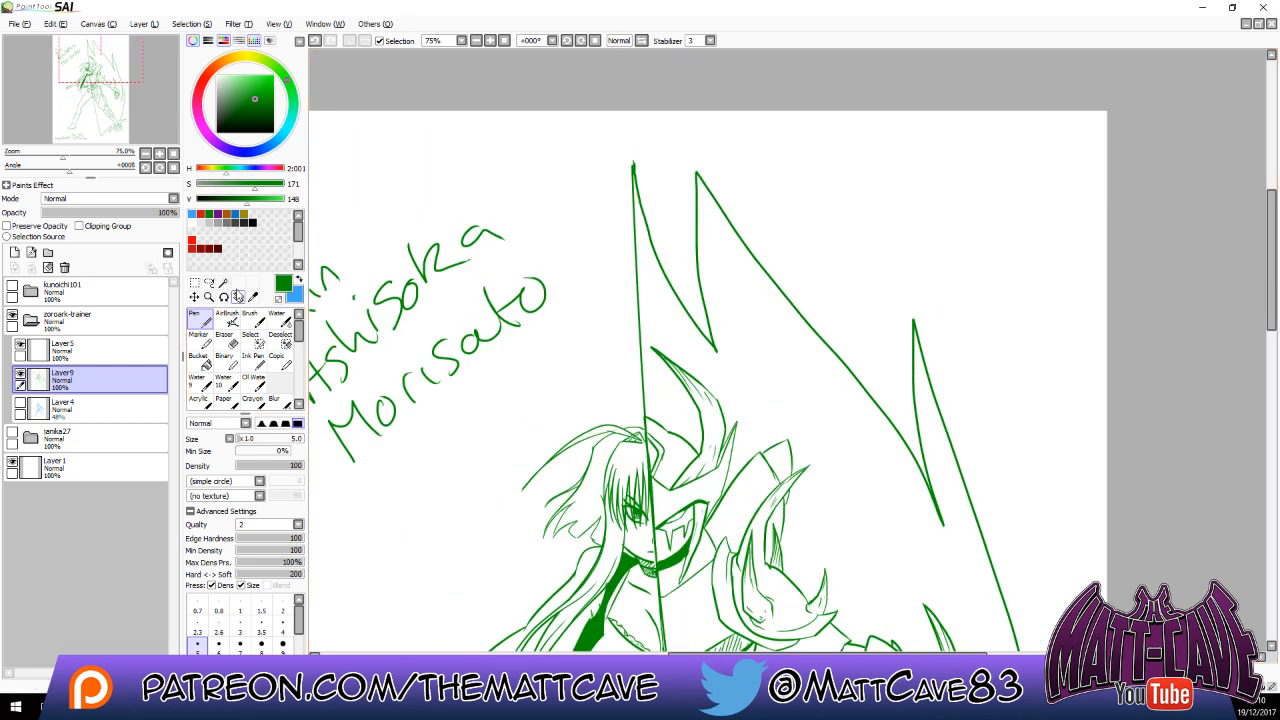
# Select the backdrop areas on both sides of the armoured leg with the Magic Wand and deselect the patch inside the armoured hand.
pyautogui.press('w')
pyautogui.click(921, 539)
pyautogui.moveTo(937, 588); pyautogui.dragTo(864, 182)
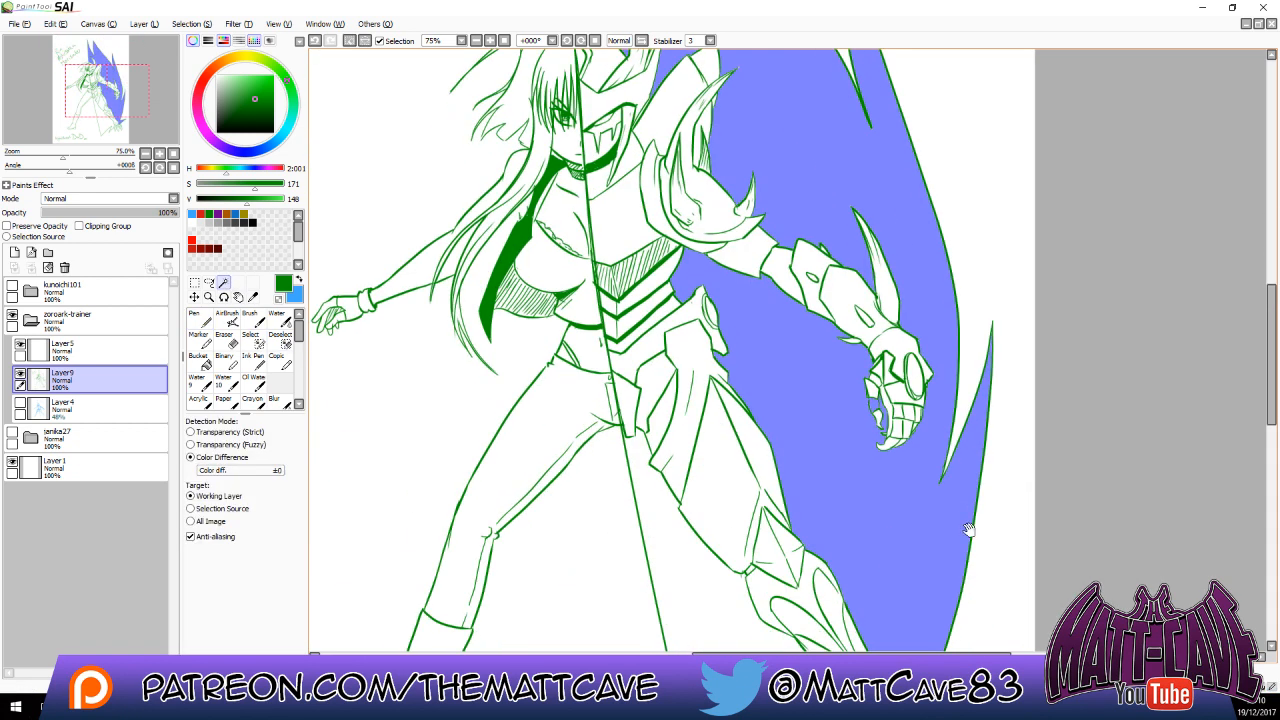
pyautogui.moveTo(969, 530); pyautogui.dragTo(975, 352)
pyautogui.click(864, 535)
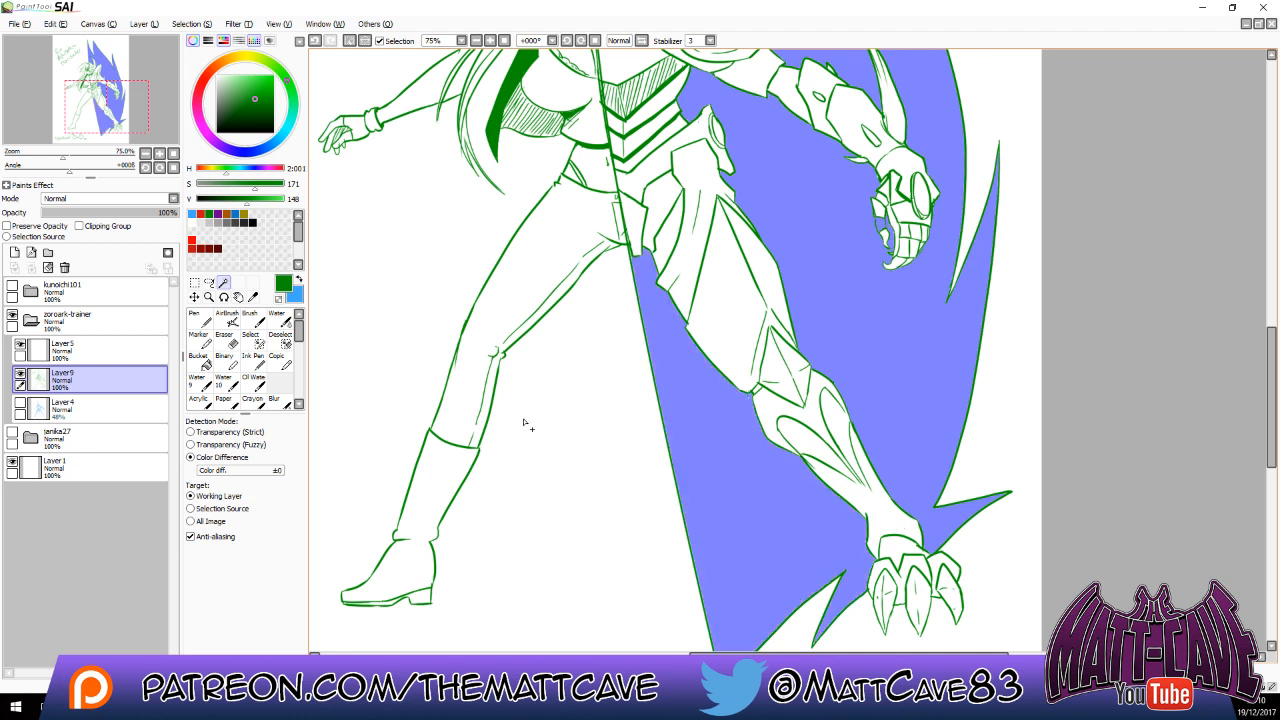
pyautogui.click(281, 341)
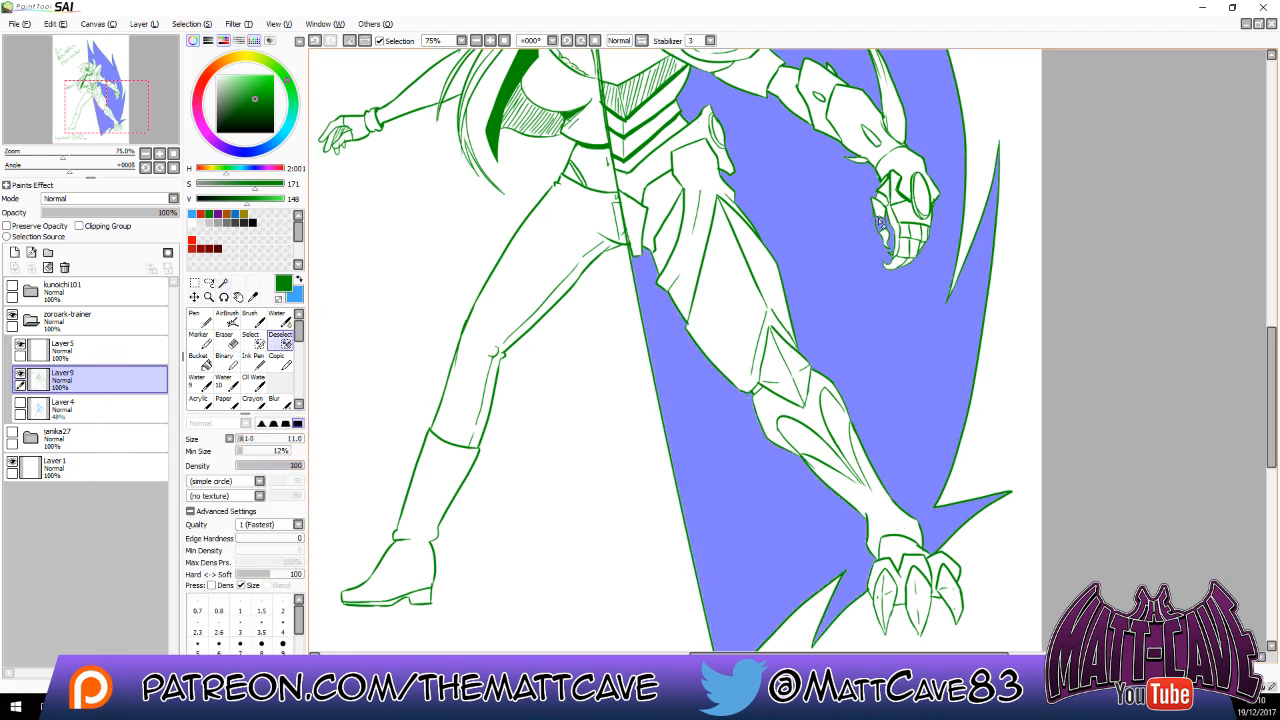
pyautogui.moveTo(881, 219); pyautogui.dragTo(884, 233)
# Add a new layer between Layer9 and Layer4, fill the selected backdrop with the current green, and clear the selection.
pyautogui.click(85, 412)
pyautogui.click(15, 252)
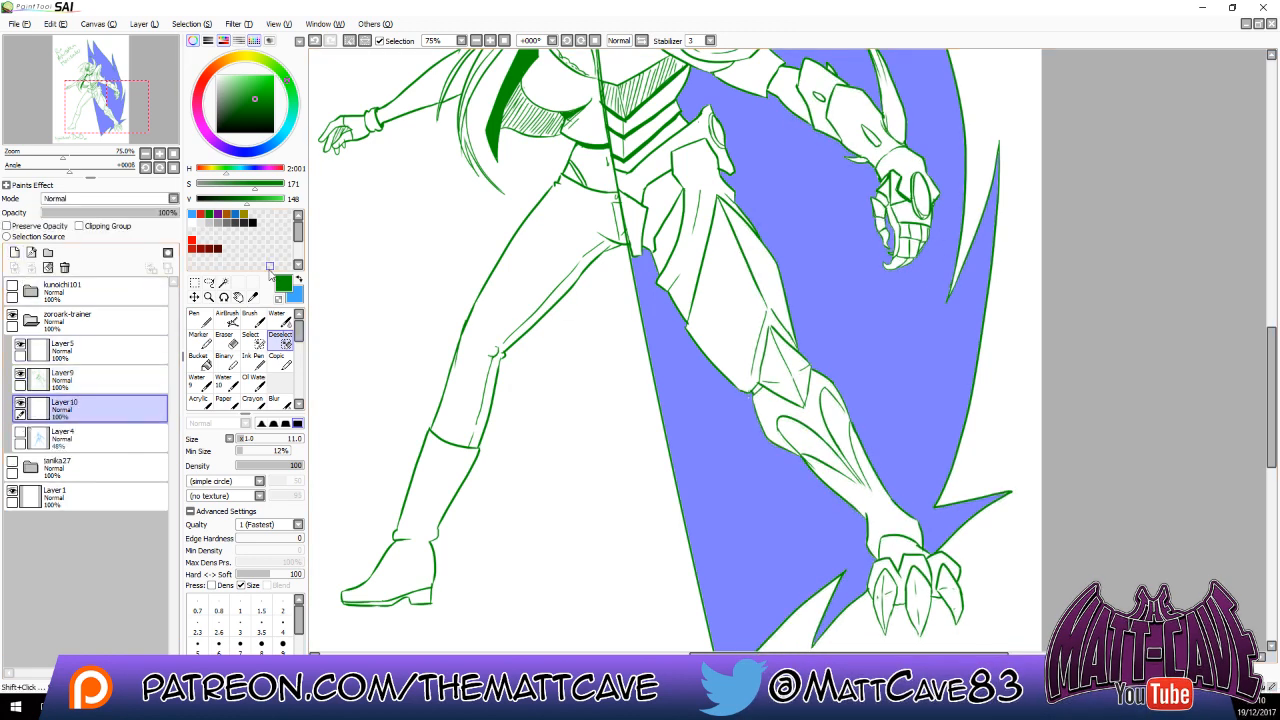
pyautogui.hotkey('ctrl', 'f')
pyautogui.hotkey('ctrl', 'd')
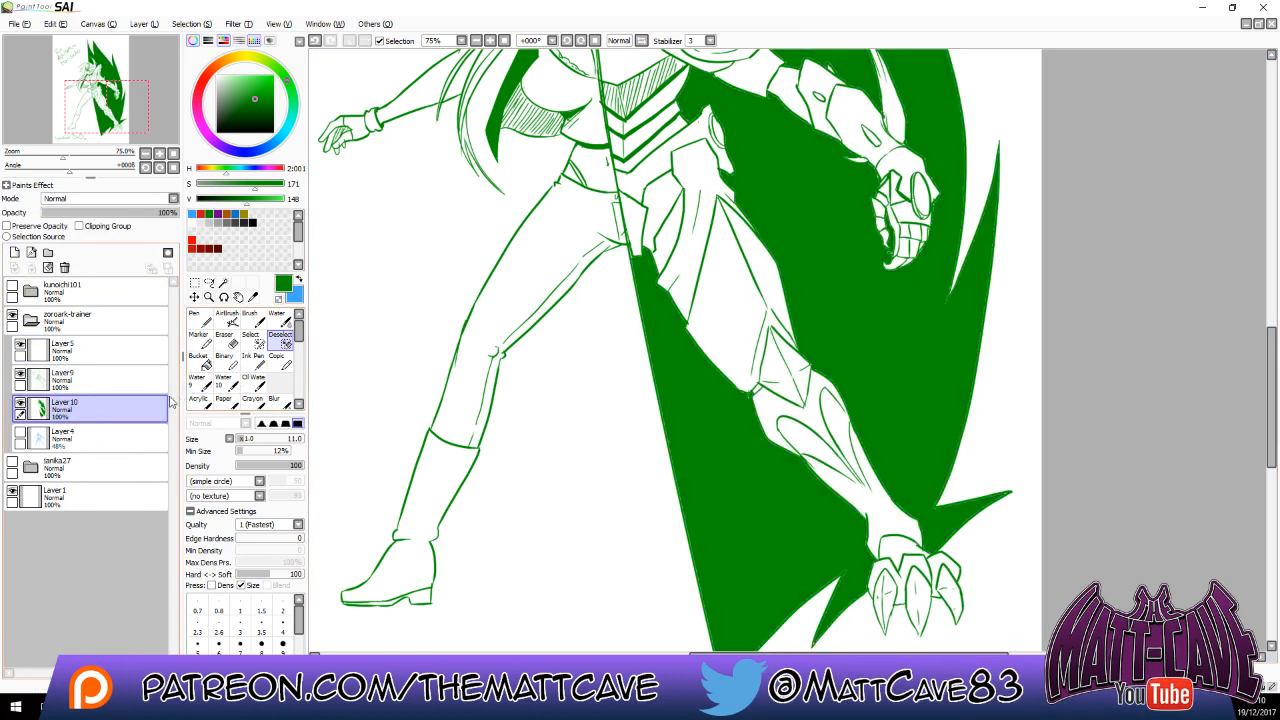
pyautogui.moveTo(641, 418); pyautogui.dragTo(519, 712)
pyautogui.moveTo(652, 440); pyautogui.dragTo(722, 321)
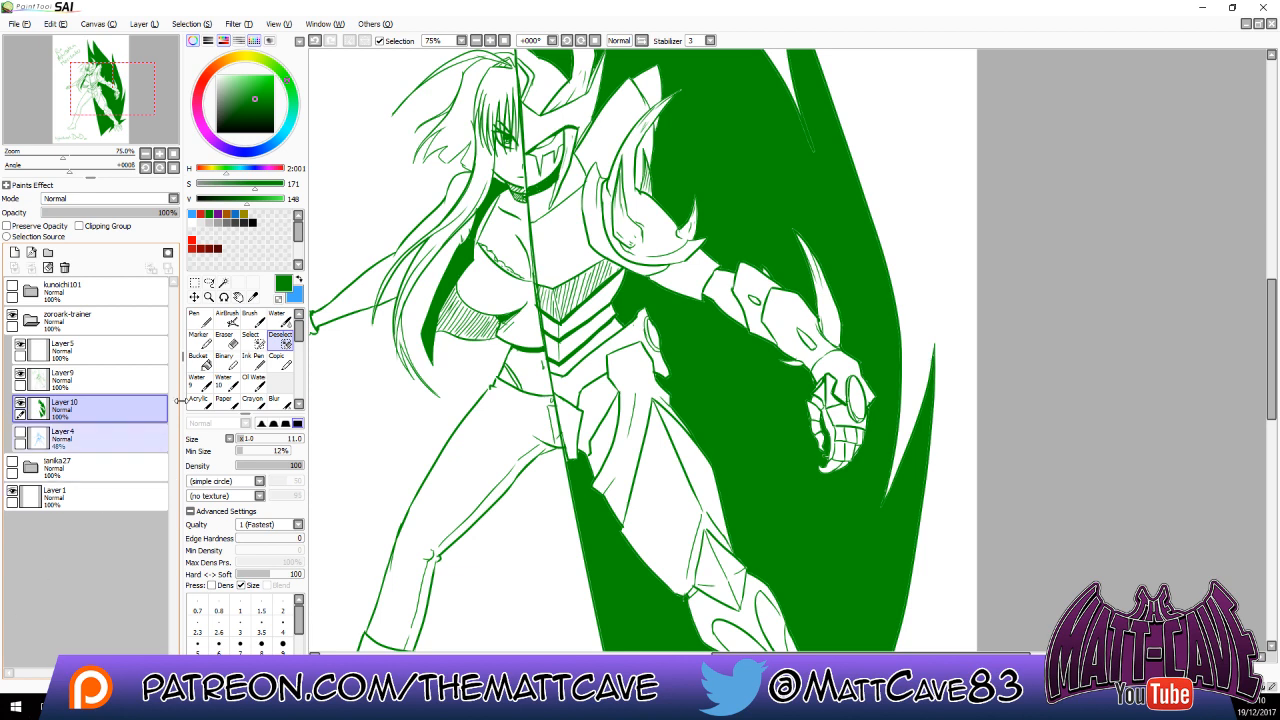
# Select Layer9 with the Pen tool and try a short stroke on the torso beside the figure's dividing line.
pyautogui.press('e')
pyautogui.click(125, 380)
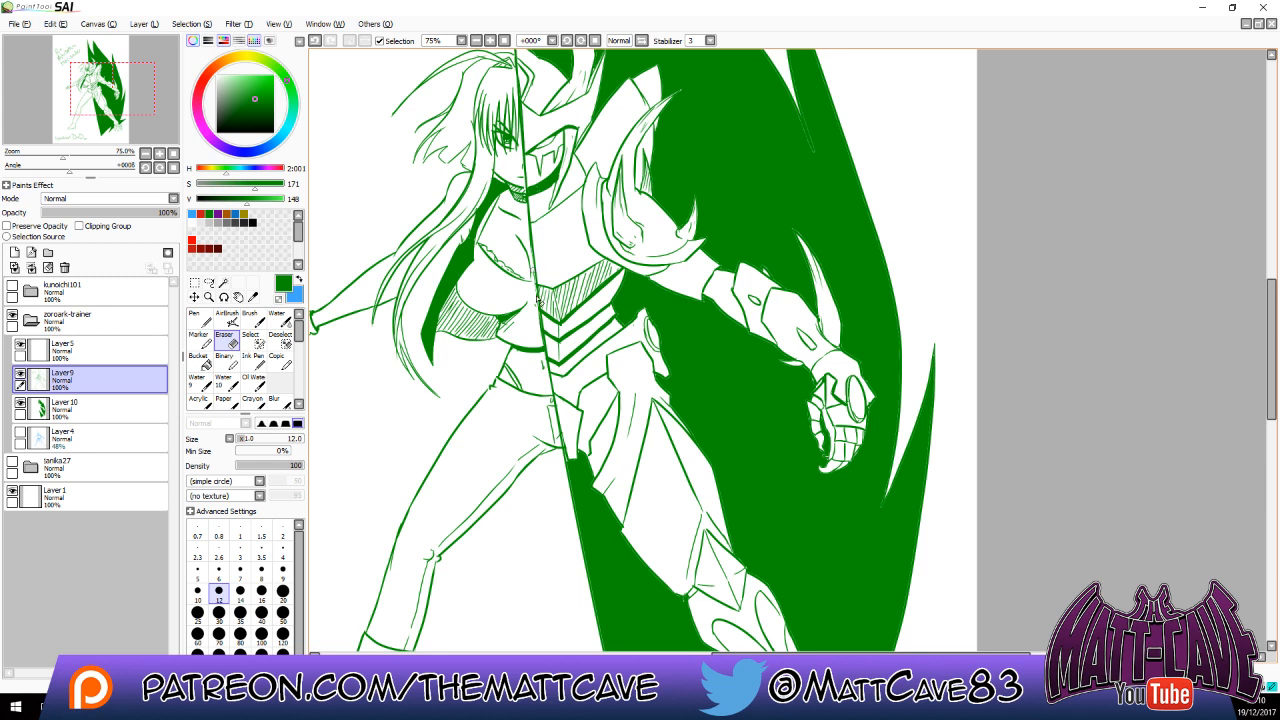
pyautogui.press('n')
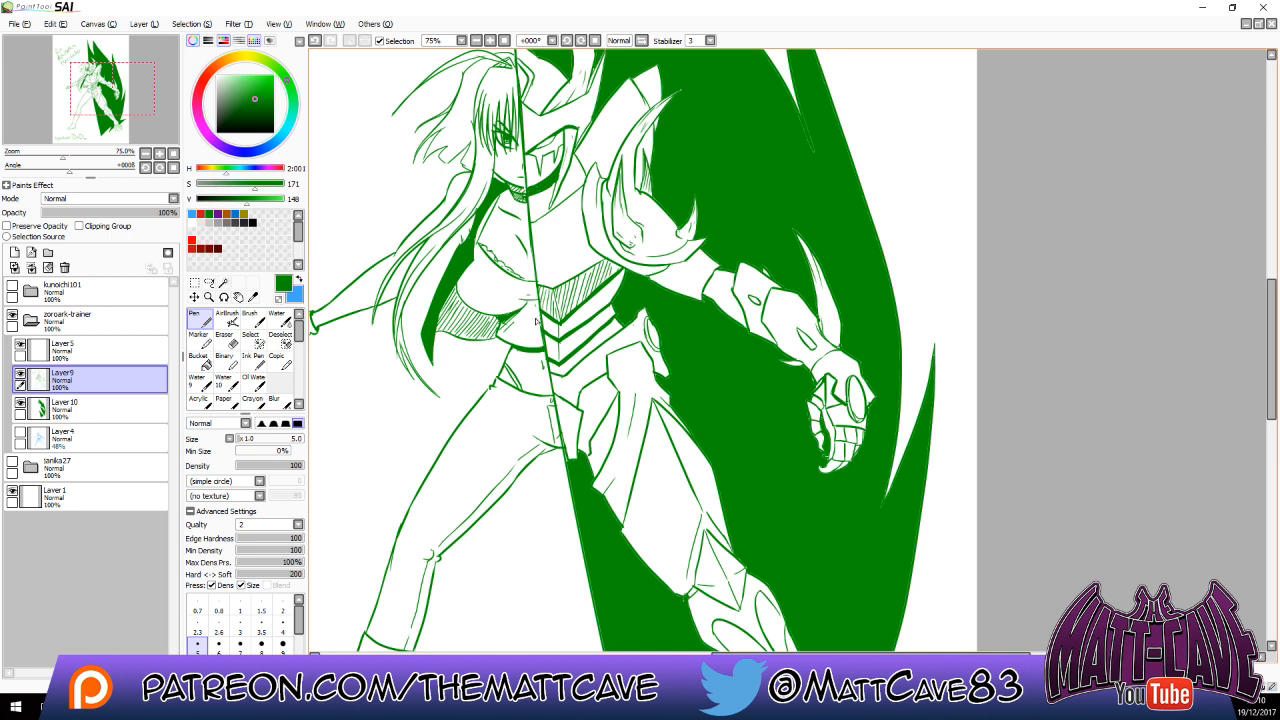
pyautogui.hotkey('ctrl', 'z')
pyautogui.hotkey('ctrl', 'z')
pyautogui.moveTo(516, 305); pyautogui.dragTo(538, 299)
pyautogui.hotkey('ctrl', 'z')
# Add short hatching strokes to the inner thigh just below the girl's waist, beside the dividing line.
pyautogui.moveTo(640, 240); pyautogui.dragTo(600, 409)
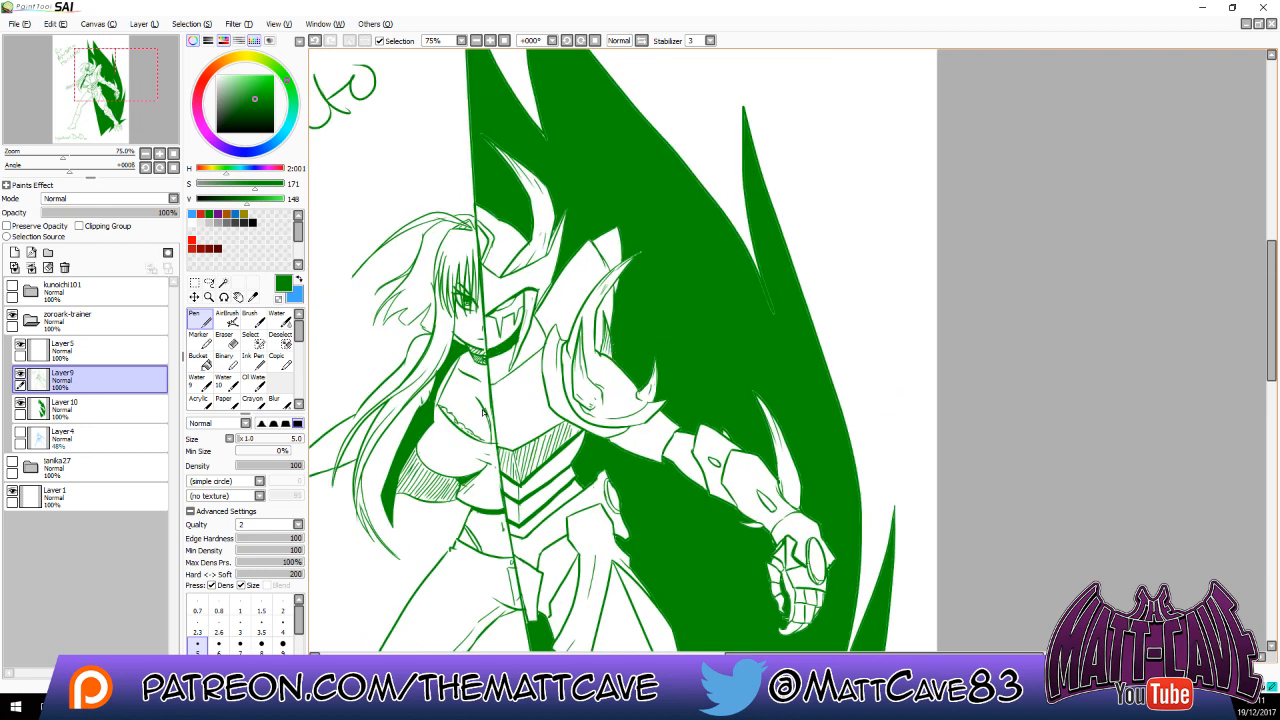
pyautogui.hotkey('ctrl', 'z')
pyautogui.hotkey('ctrl', 'y')
pyautogui.moveTo(518, 462); pyautogui.dragTo(531, 387)
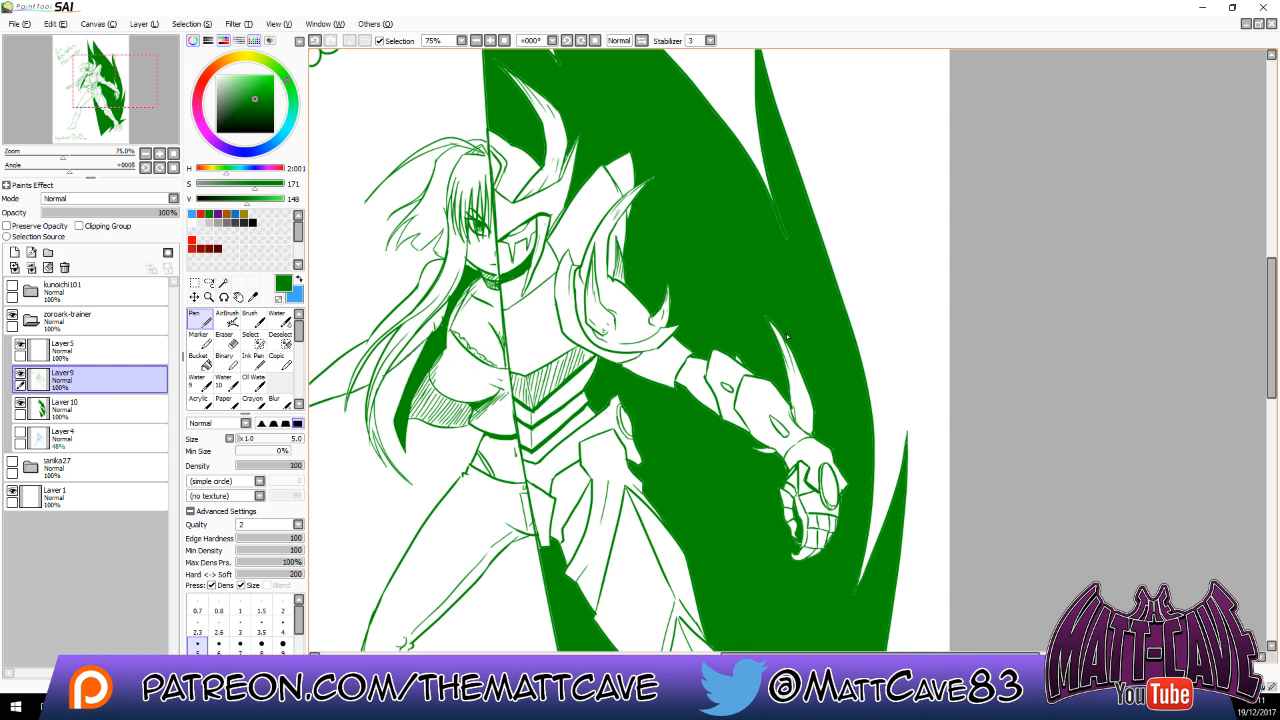
pyautogui.moveTo(640, 418); pyautogui.dragTo(724, 416)
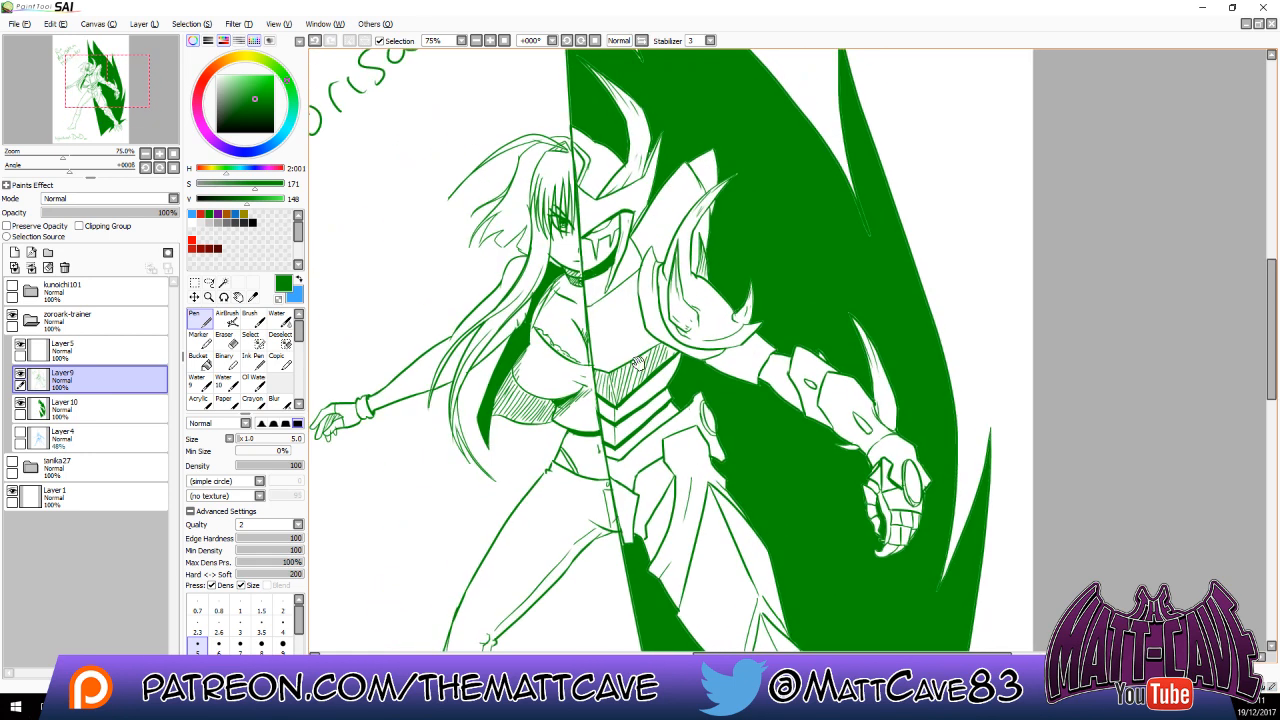
pyautogui.moveTo(638, 363); pyautogui.dragTo(682, 280)
pyautogui.moveTo(651, 404)
pyautogui.mouseDown()
pyautogui.moveTo(651, 355)
pyautogui.moveTo(641, 399)
pyautogui.mouseUp()
pyautogui.moveTo(637, 393); pyautogui.dragTo(644, 403)
pyautogui.moveTo(644, 397); pyautogui.dragTo(648, 405)
# Export the finished green sketch as a JPEG, overwriting the existing zoroark-trainer image in the stream 19-12-2017 folder.
pyautogui.moveTo(723, 316); pyautogui.dragTo(815, 255)
pyautogui.moveTo(744, 178); pyautogui.dragTo(620, 399)
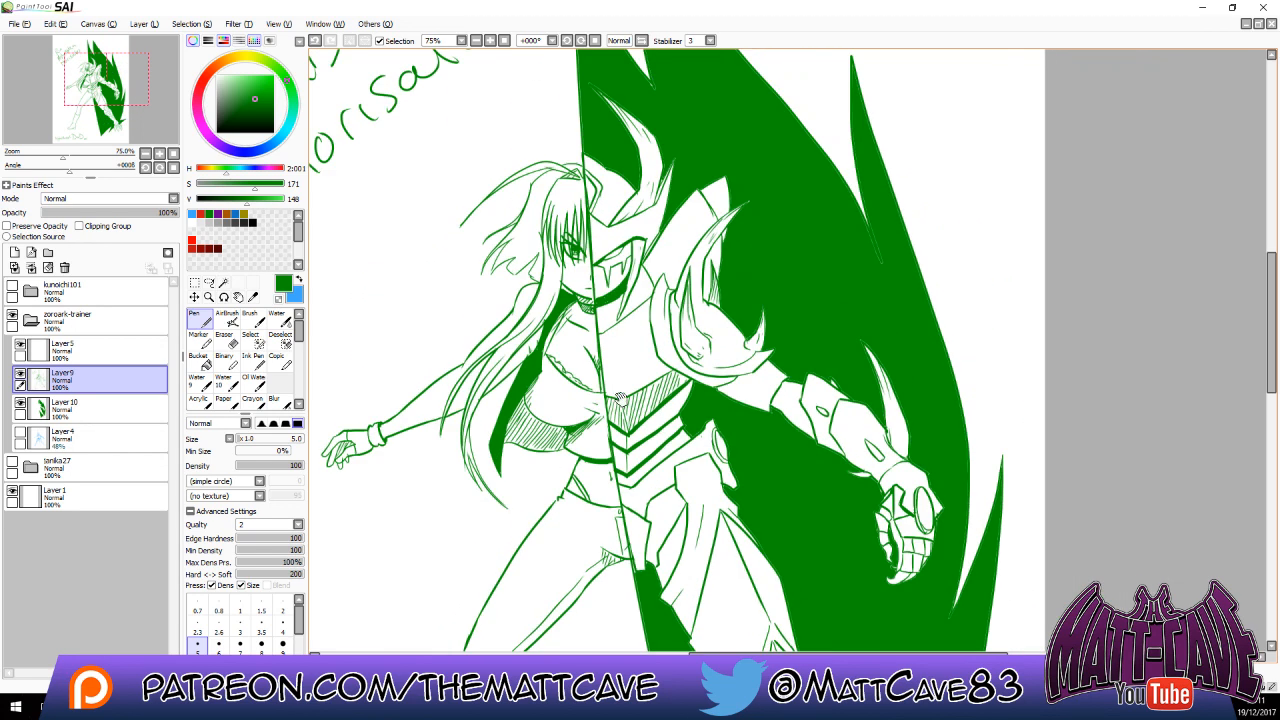
pyautogui.moveTo(622, 316); pyautogui.dragTo(633, 382)
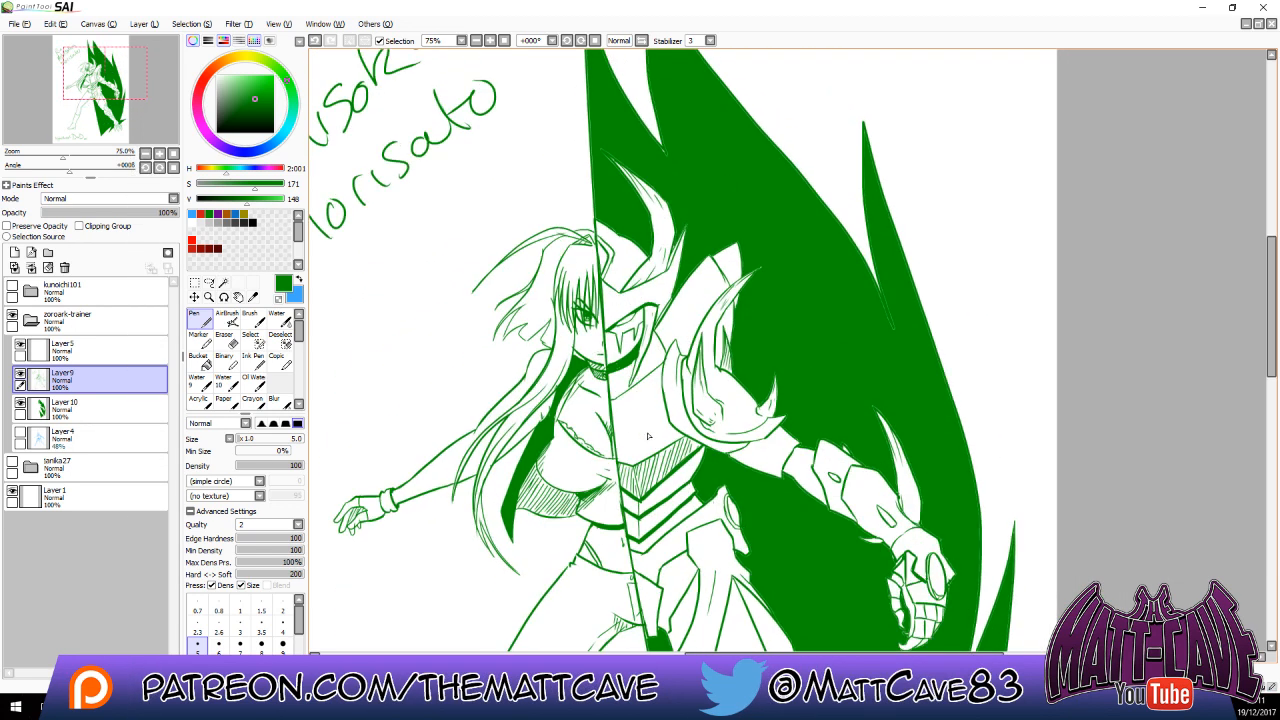
pyautogui.moveTo(648, 436); pyautogui.dragTo(738, 351)
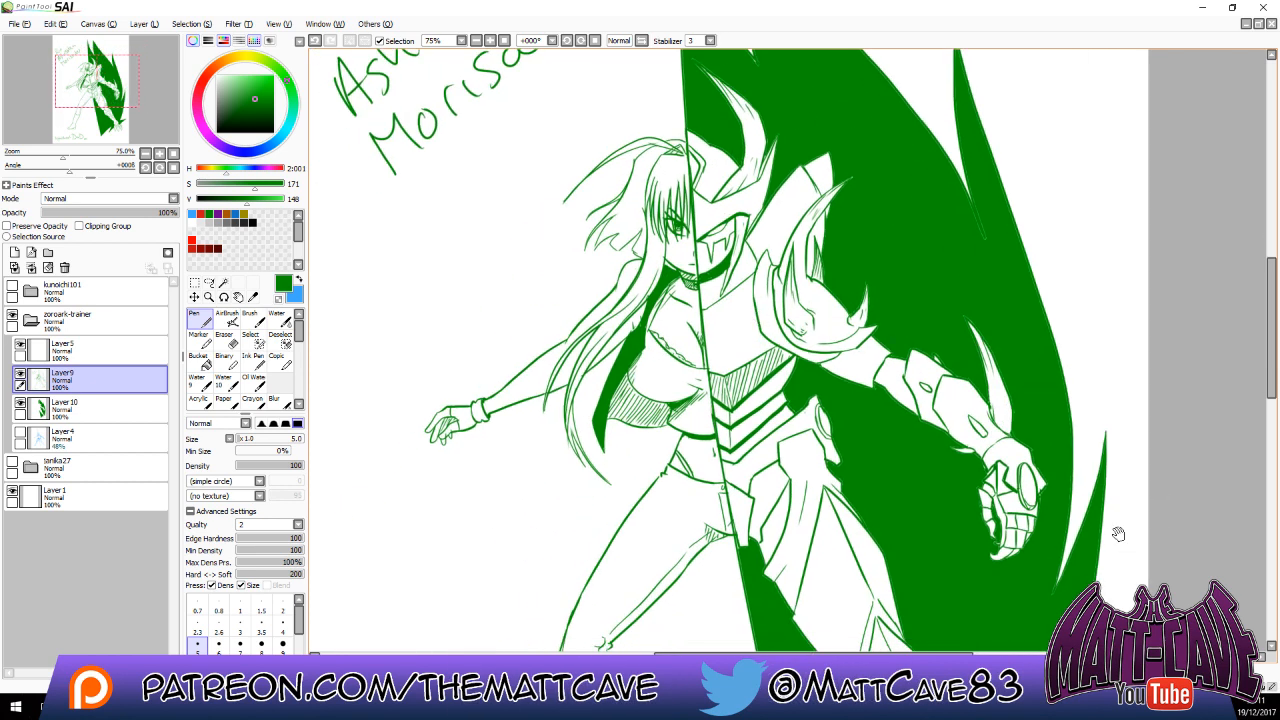
pyautogui.moveTo(1118, 534); pyautogui.dragTo(1047, 402)
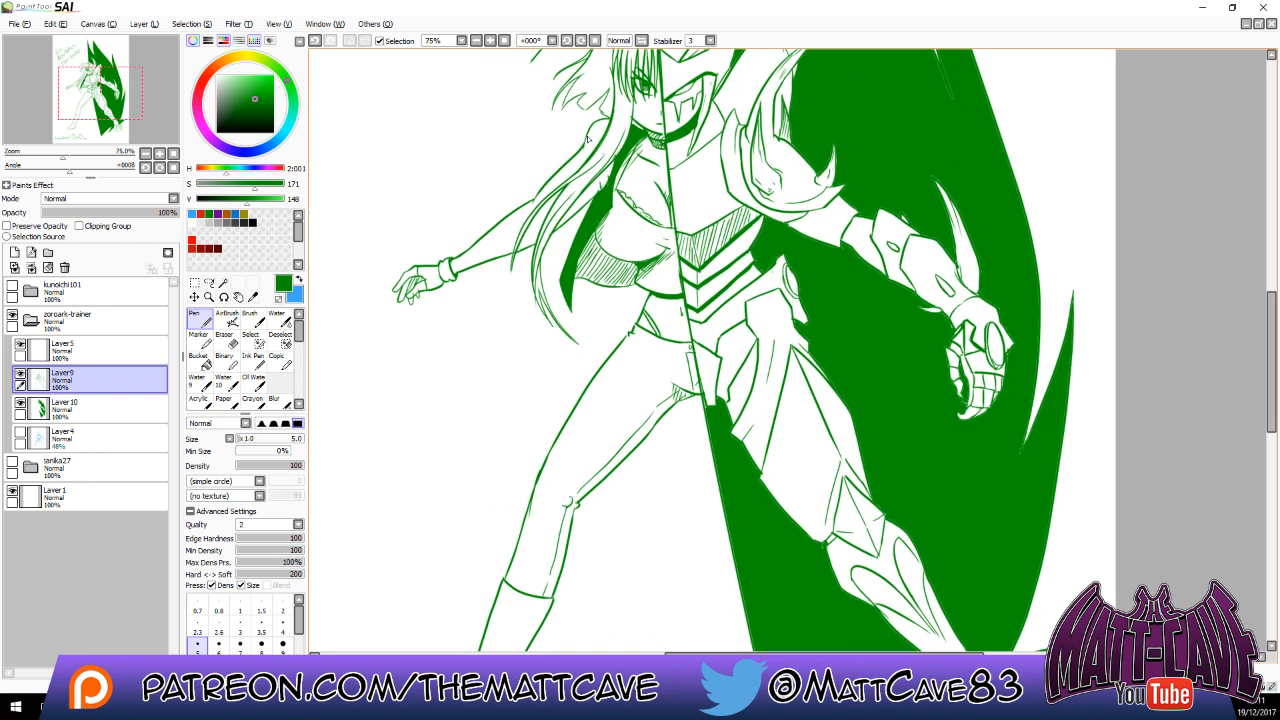
pyautogui.click(505, 40)
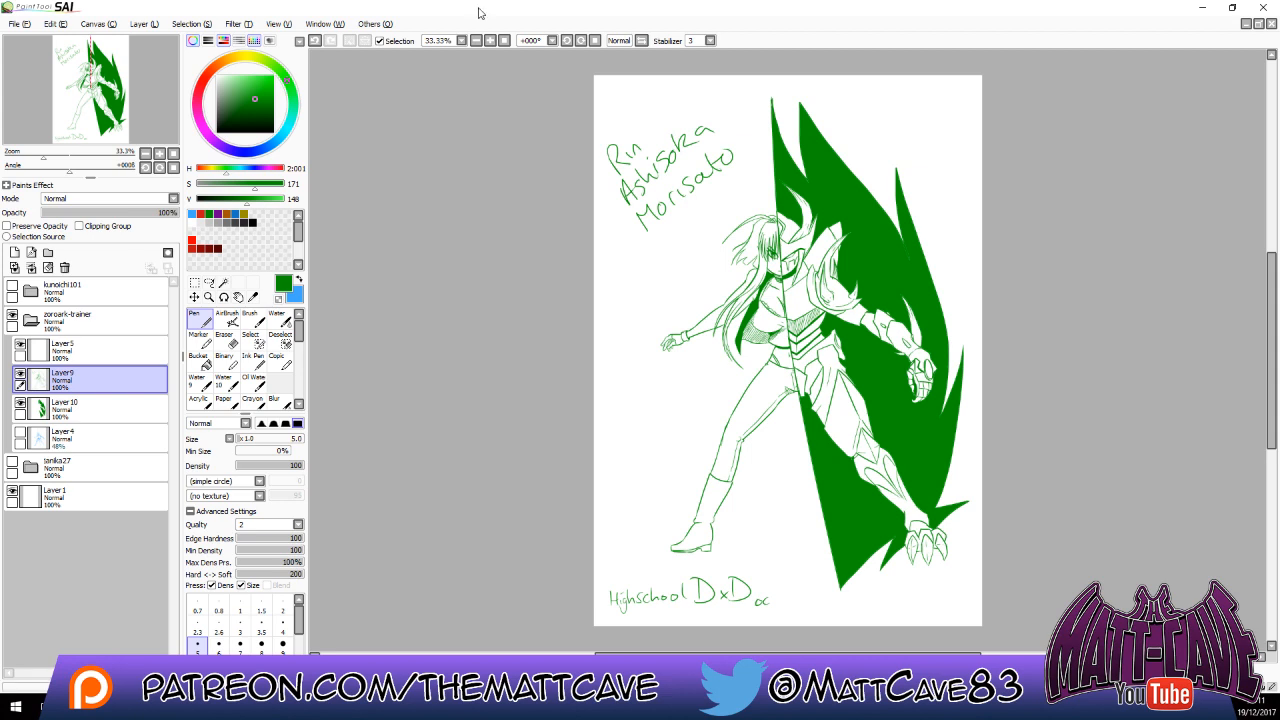
pyautogui.click(18, 26)
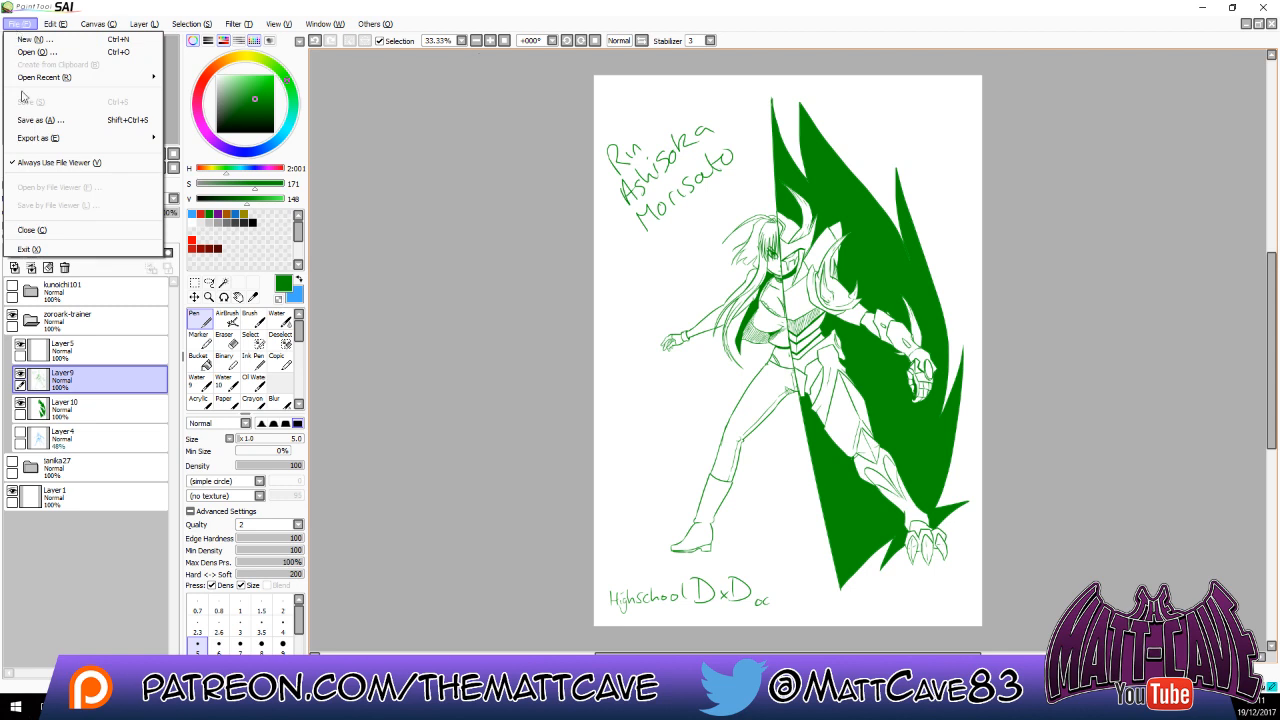
pyautogui.moveTo(40, 137)
pyautogui.click(198, 177)
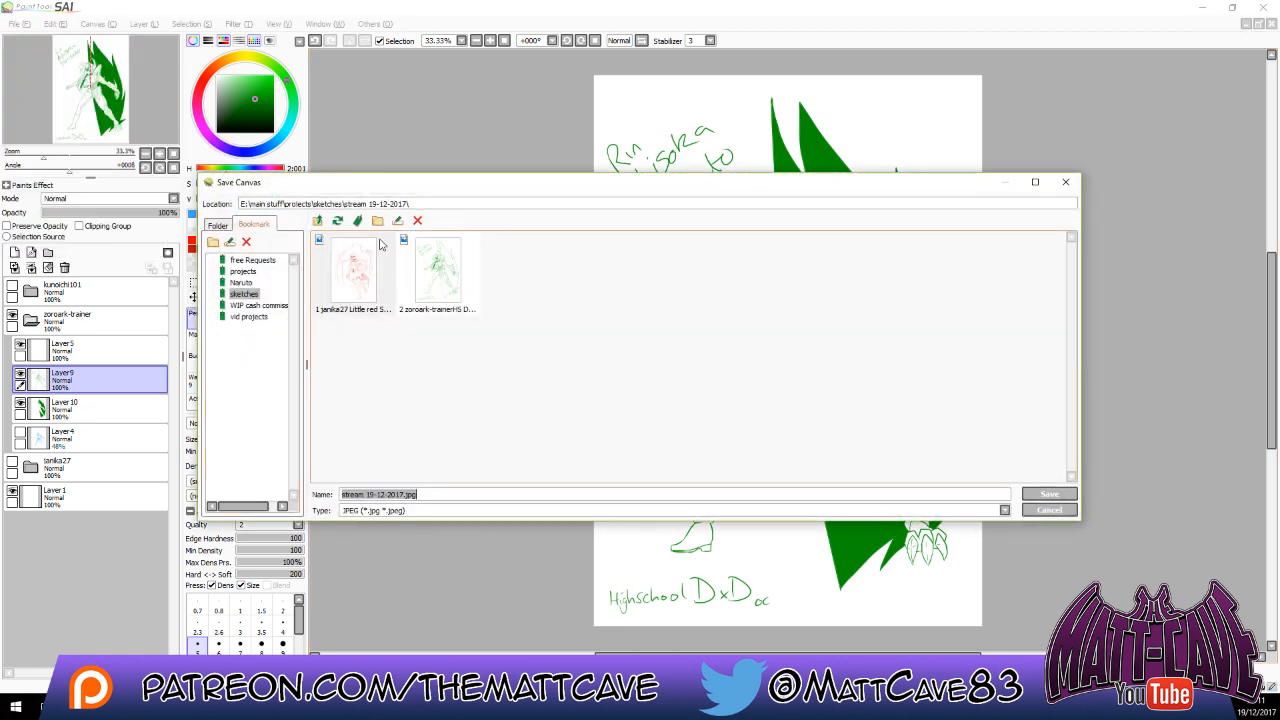
pyautogui.click(437, 290)
pyautogui.click(437, 290)
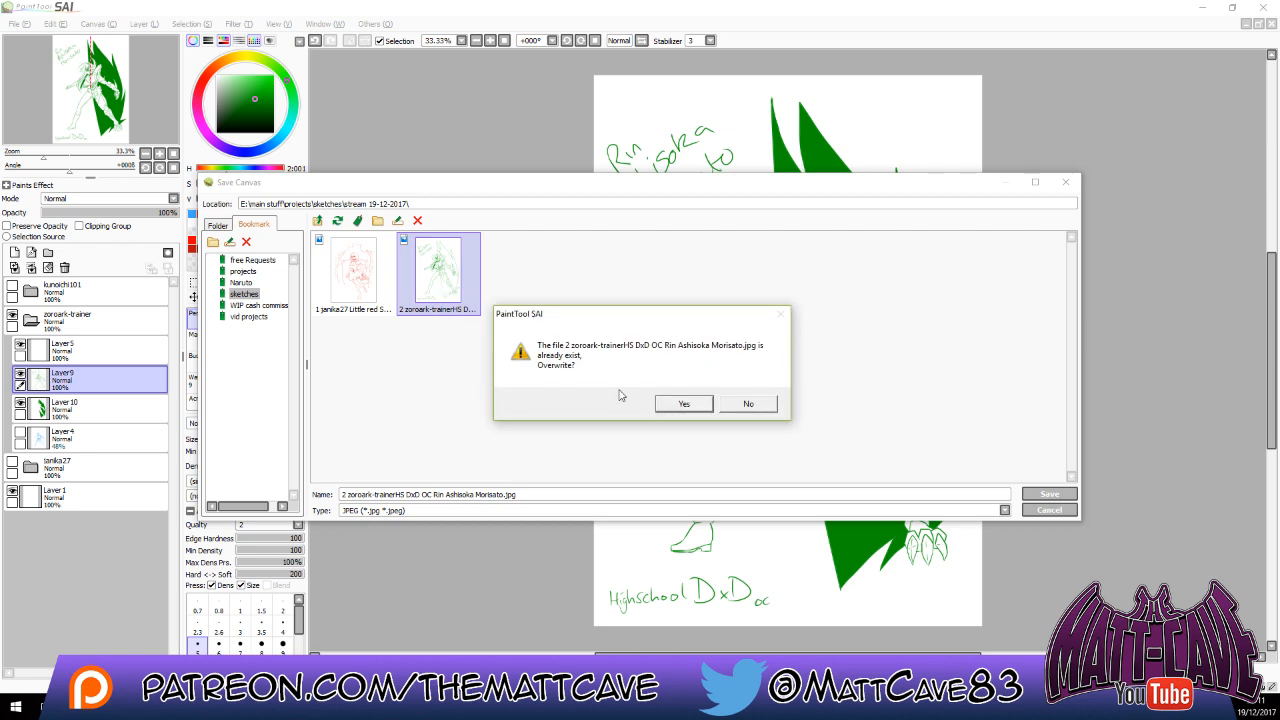
pyautogui.click(682, 405)
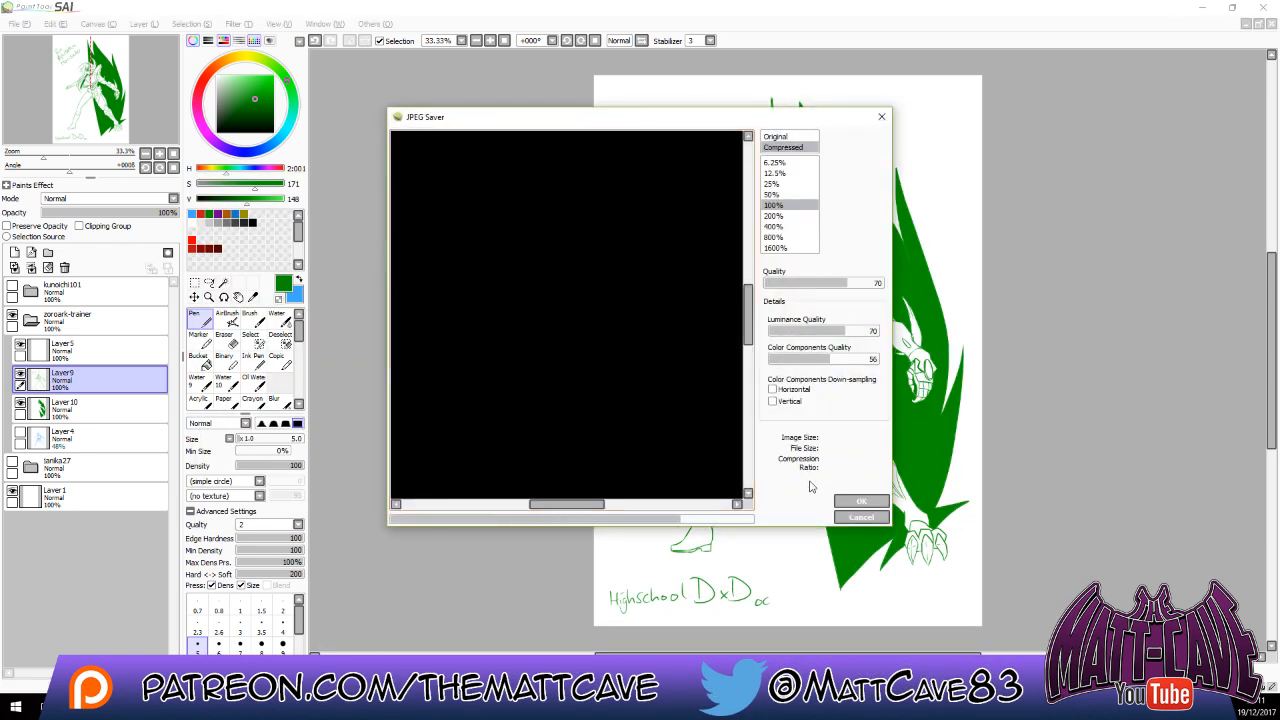
pyautogui.click(854, 496)
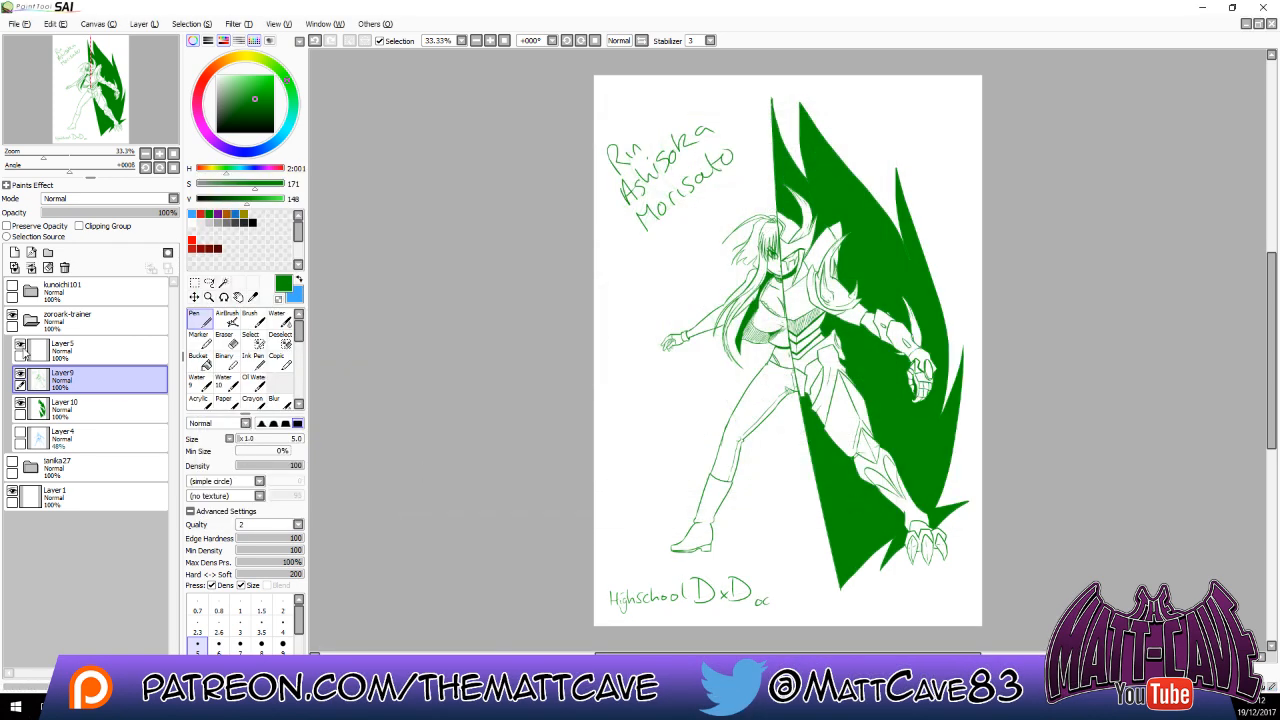
# Collapse and hide the zoroark-trainer layer folder.
pyautogui.click(22, 320)
pyautogui.click(30, 320)
pyautogui.click(12, 315)
pyautogui.click(18, 289)
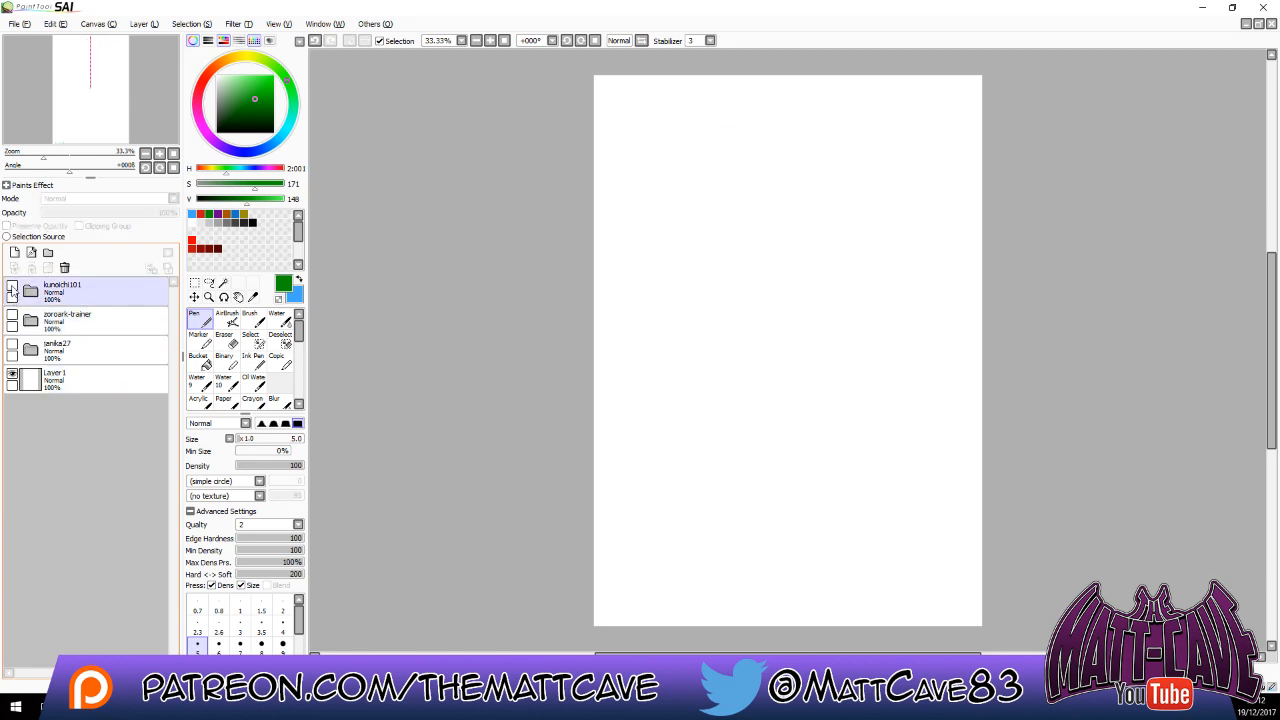
# Show and expand the kunoichi101 folder, and select its Layer6 with blue as the drawing colour.
pyautogui.click(12, 286)
pyautogui.click(32, 292)
pyautogui.click(90, 348)
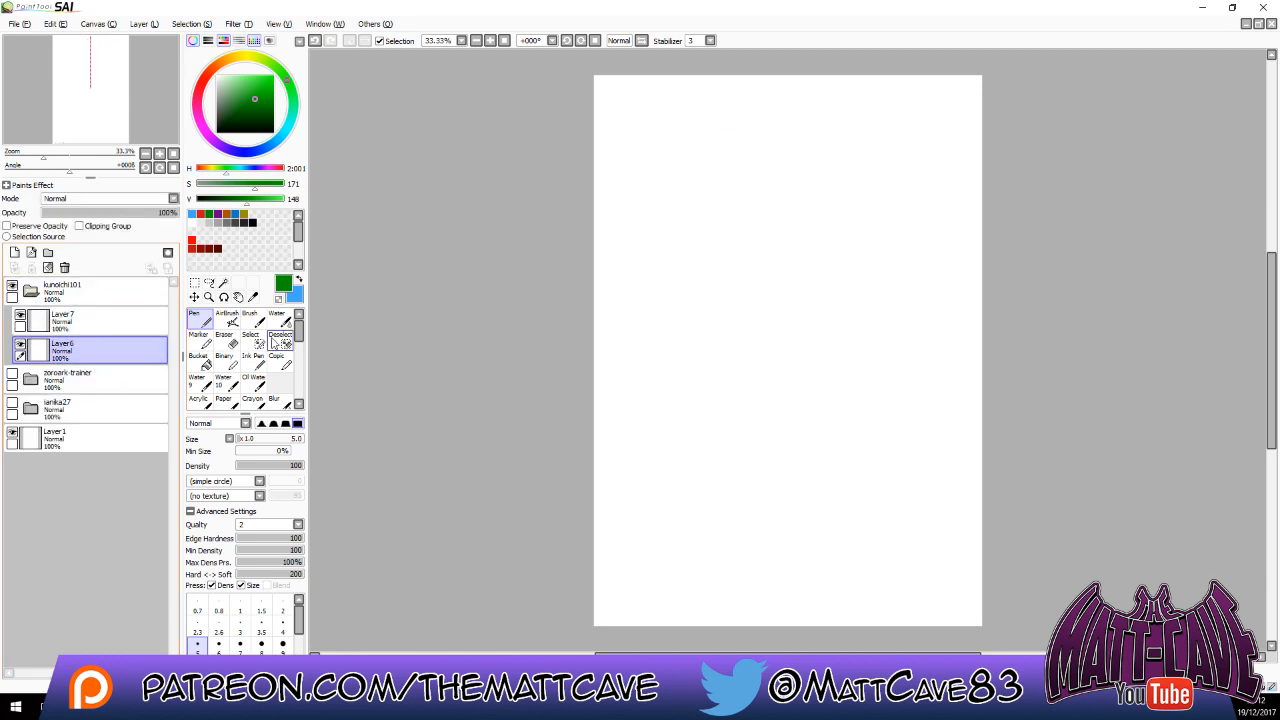
pyautogui.click(299, 283)
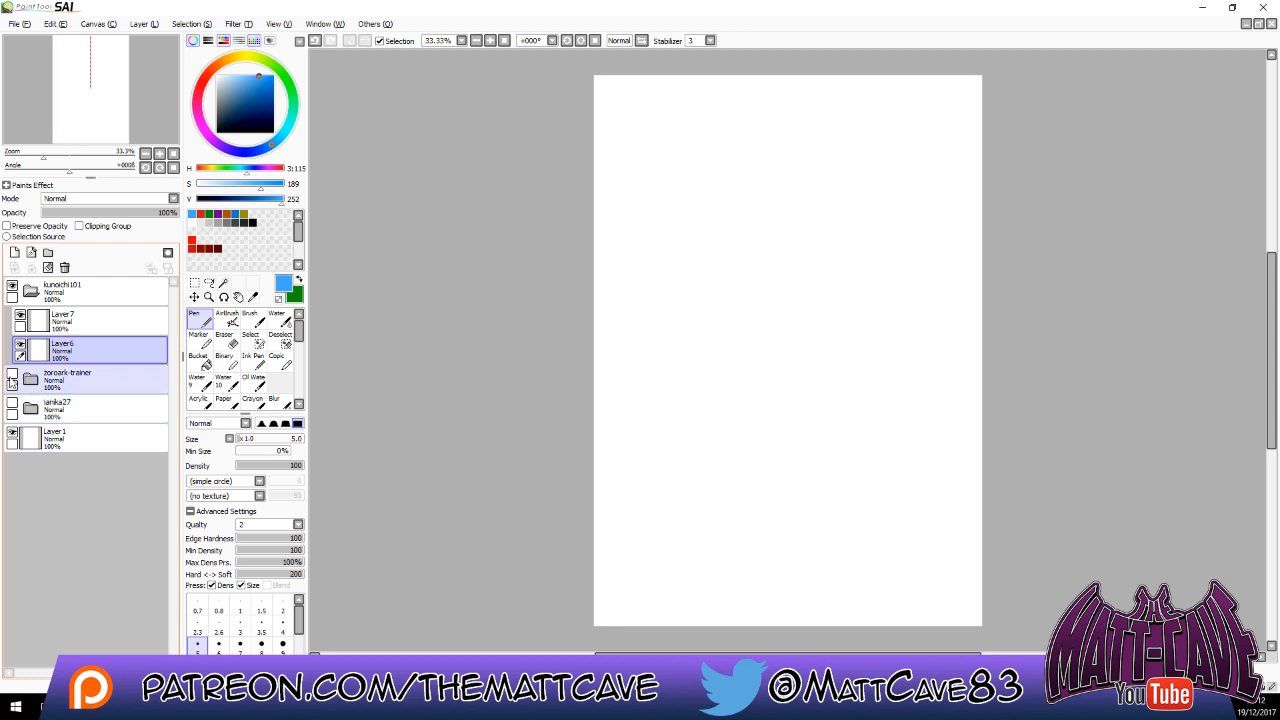
pyautogui.click(11, 377)
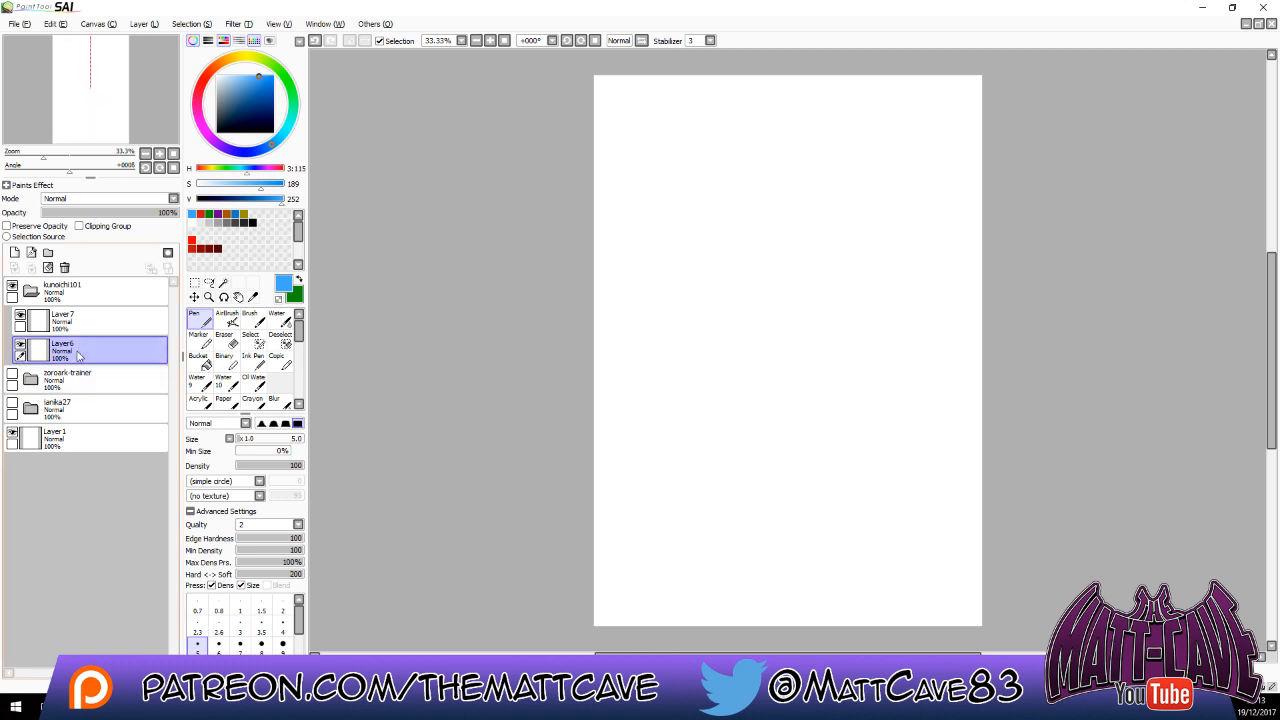
# Rotate the canvas 90° counter-clockwise into landscape format.
pyautogui.click(110, 24)
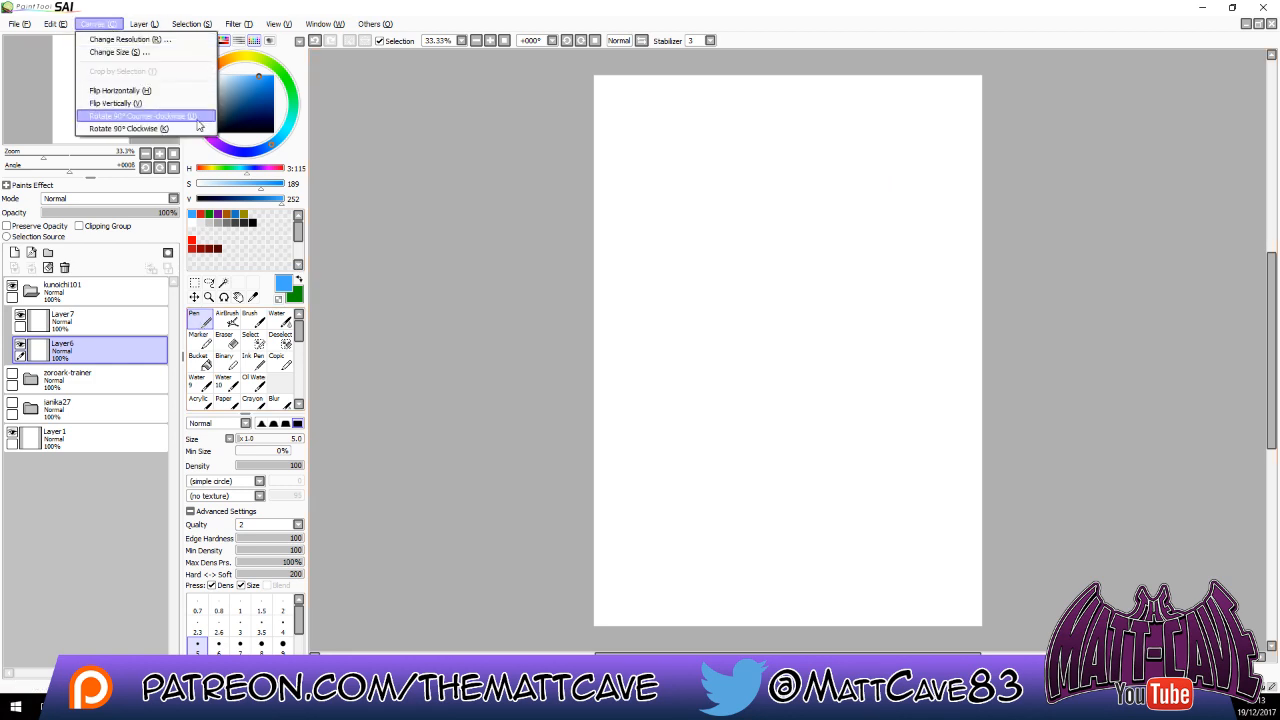
pyautogui.click(198, 122)
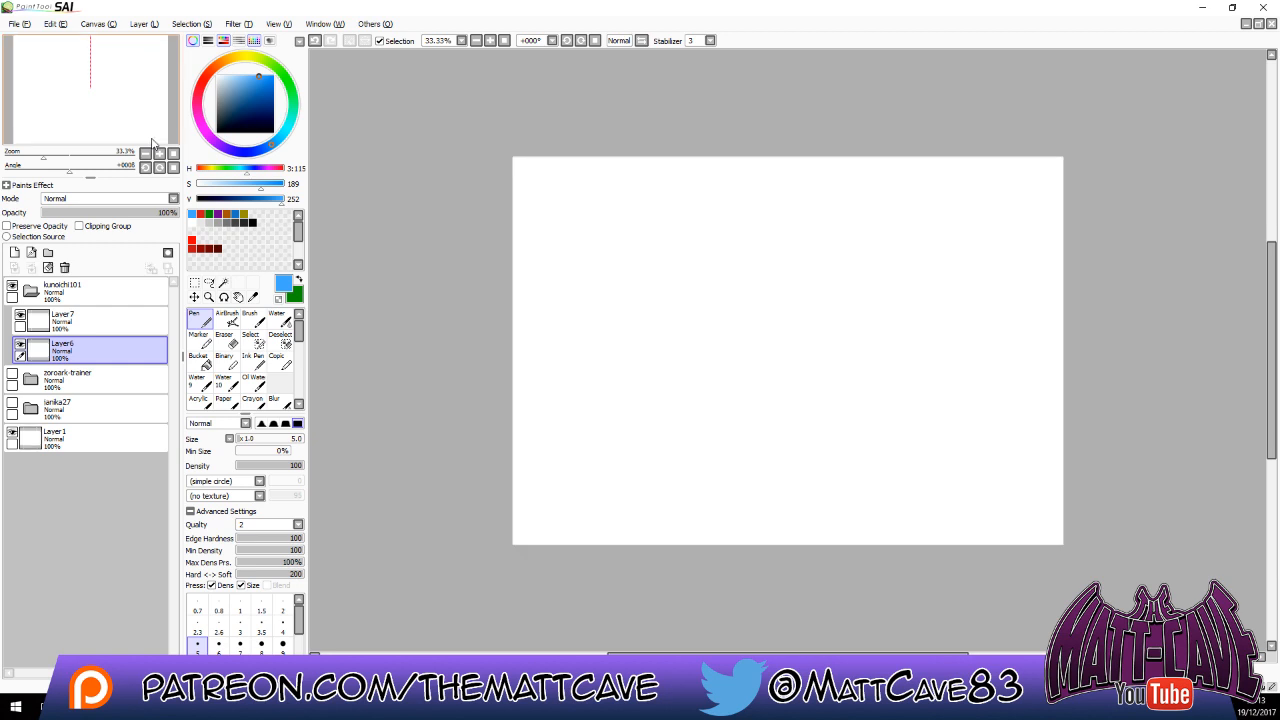
pyautogui.click(501, 41)
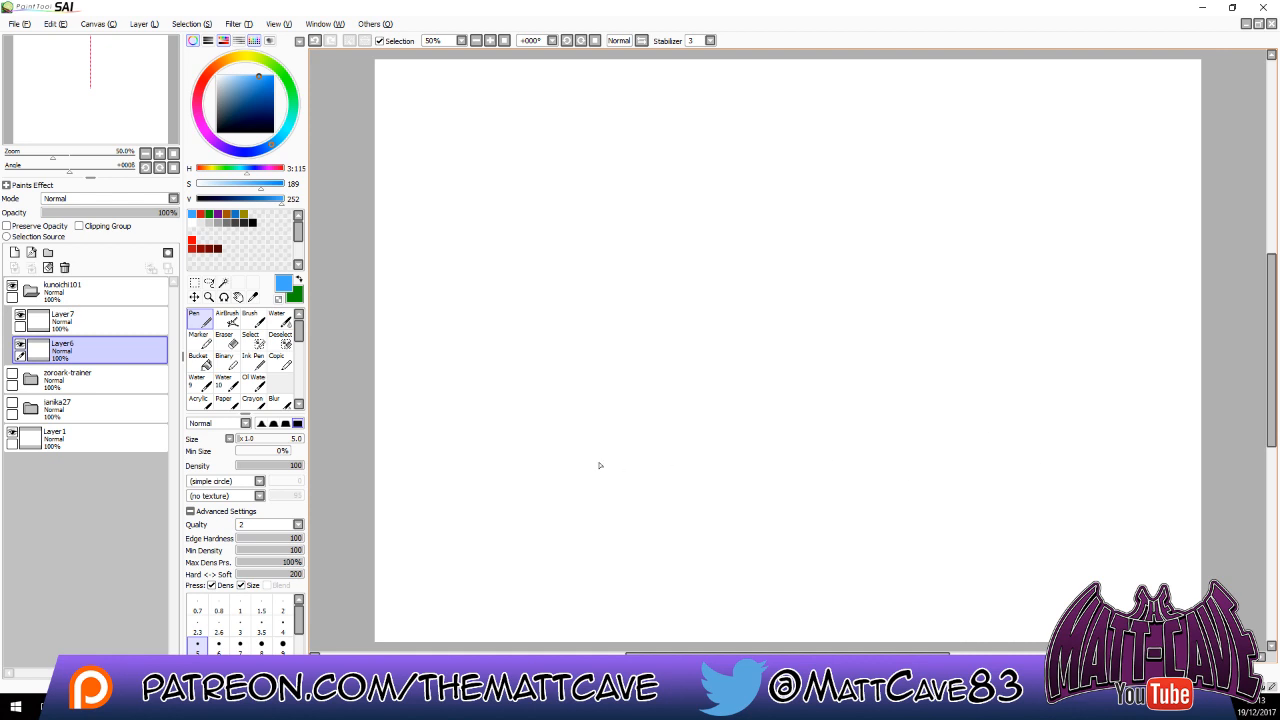
pyautogui.moveTo(439, 447)
pyautogui.mouseDown()
pyautogui.moveTo(932, 431)
pyautogui.moveTo(1058, 468)
pyautogui.mouseUp()
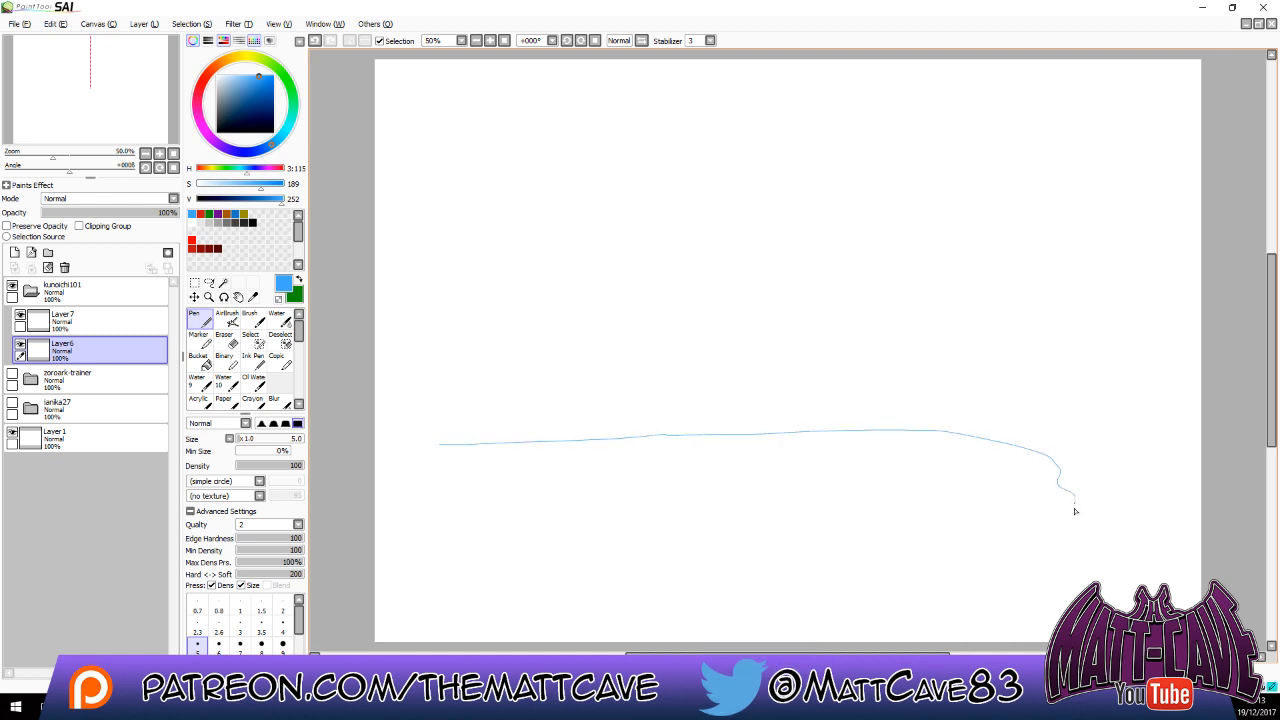
pyautogui.moveTo(1075, 511)
pyautogui.mouseDown()
pyautogui.moveTo(843, 583)
pyautogui.moveTo(563, 613)
pyautogui.mouseUp()
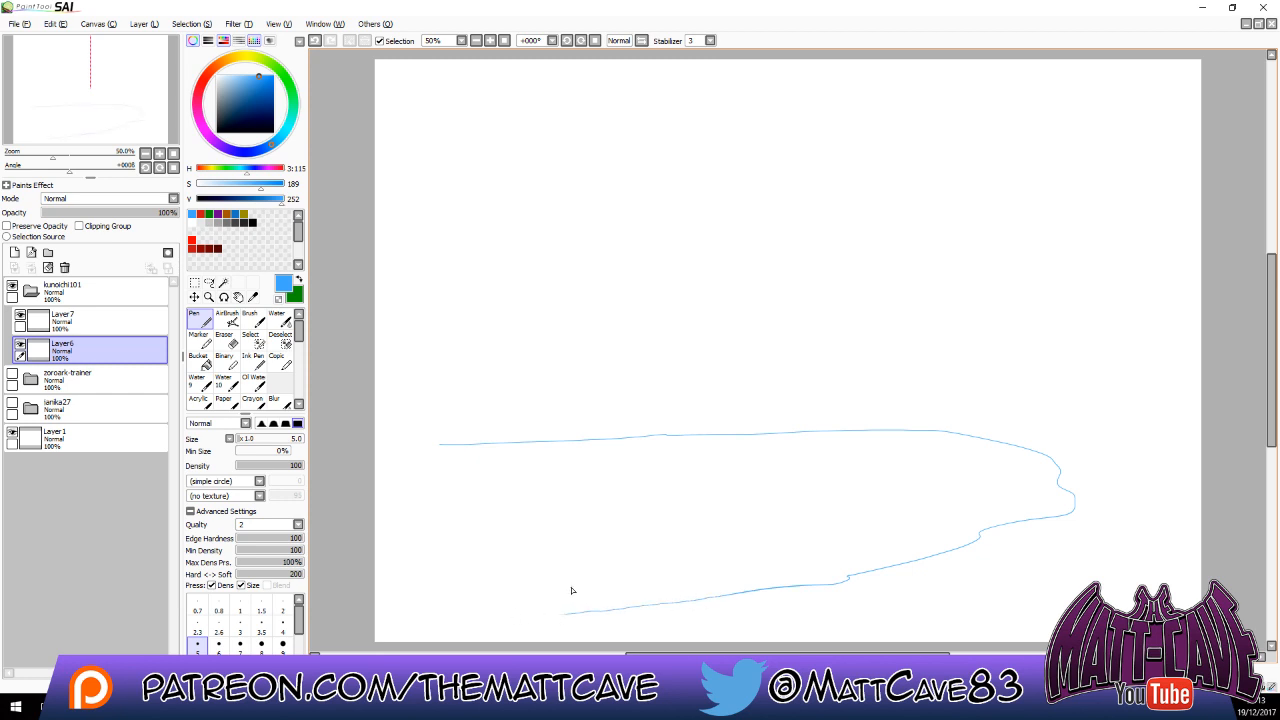
pyautogui.hotkey('ctrl', 'z')
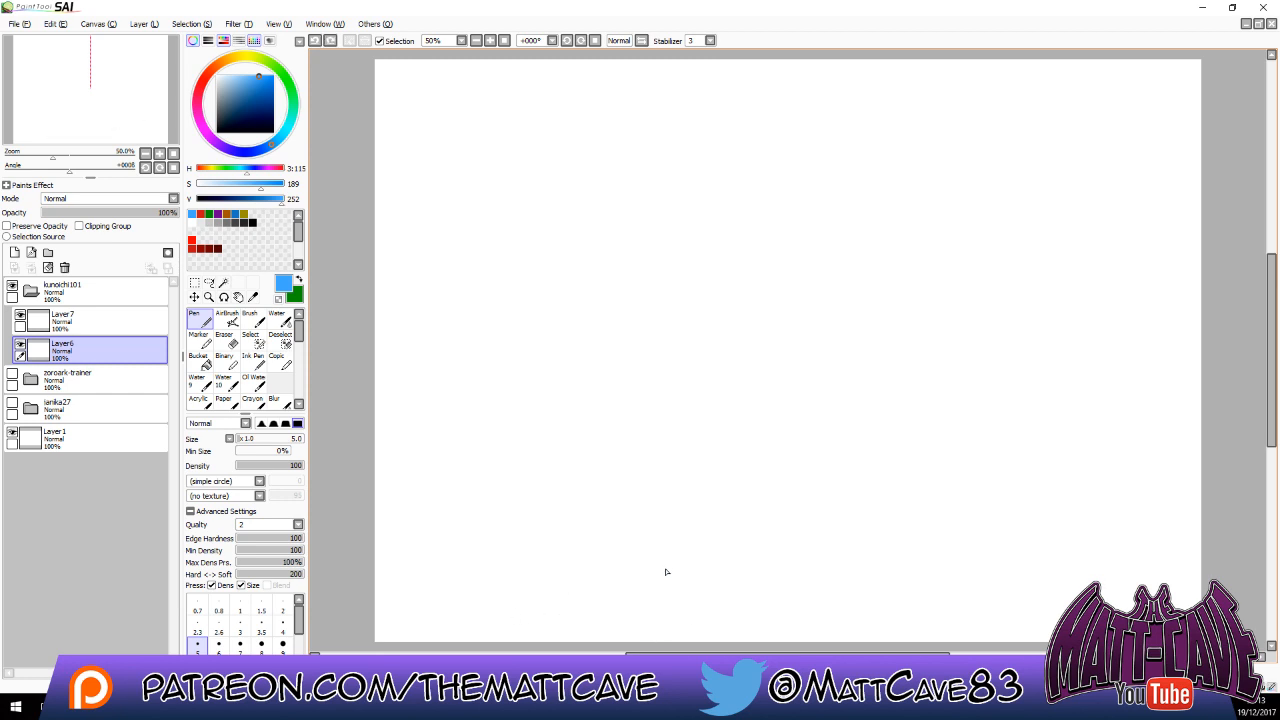
# Sketch a long horizontal line across the lower half of the canvas with four rough uprights rising from it.
pyautogui.moveTo(448, 457)
pyautogui.mouseDown()
pyautogui.moveTo(739, 446)
pyautogui.moveTo(1116, 458)
pyautogui.mouseUp()
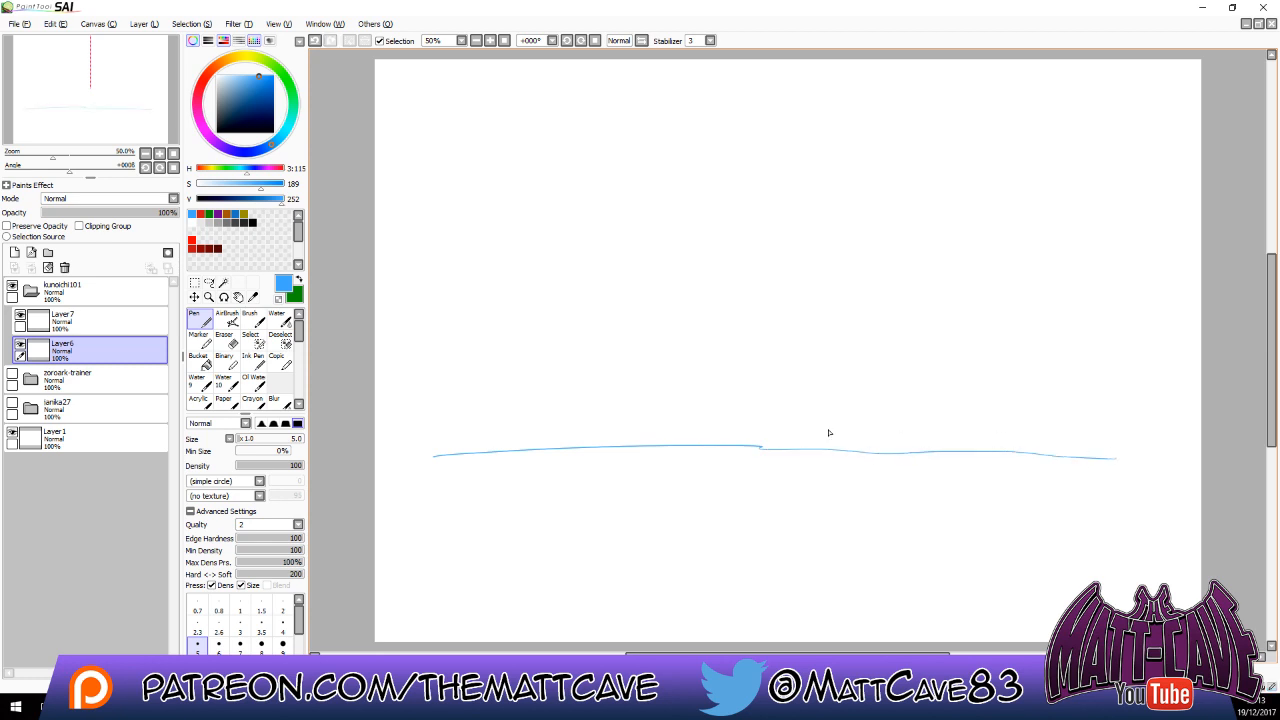
pyautogui.moveTo(760, 450); pyautogui.dragTo(790, 305)
pyautogui.moveTo(905, 447); pyautogui.dragTo(912, 370)
pyautogui.moveTo(1077, 462); pyautogui.dragTo(1072, 368)
pyautogui.moveTo(530, 448); pyautogui.dragTo(545, 405)
# Sketch a broken horizontal line across the canvas above the first one, redrawing its right half straighter and longer.
pyautogui.moveTo(436, 346); pyautogui.dragTo(1092, 351)
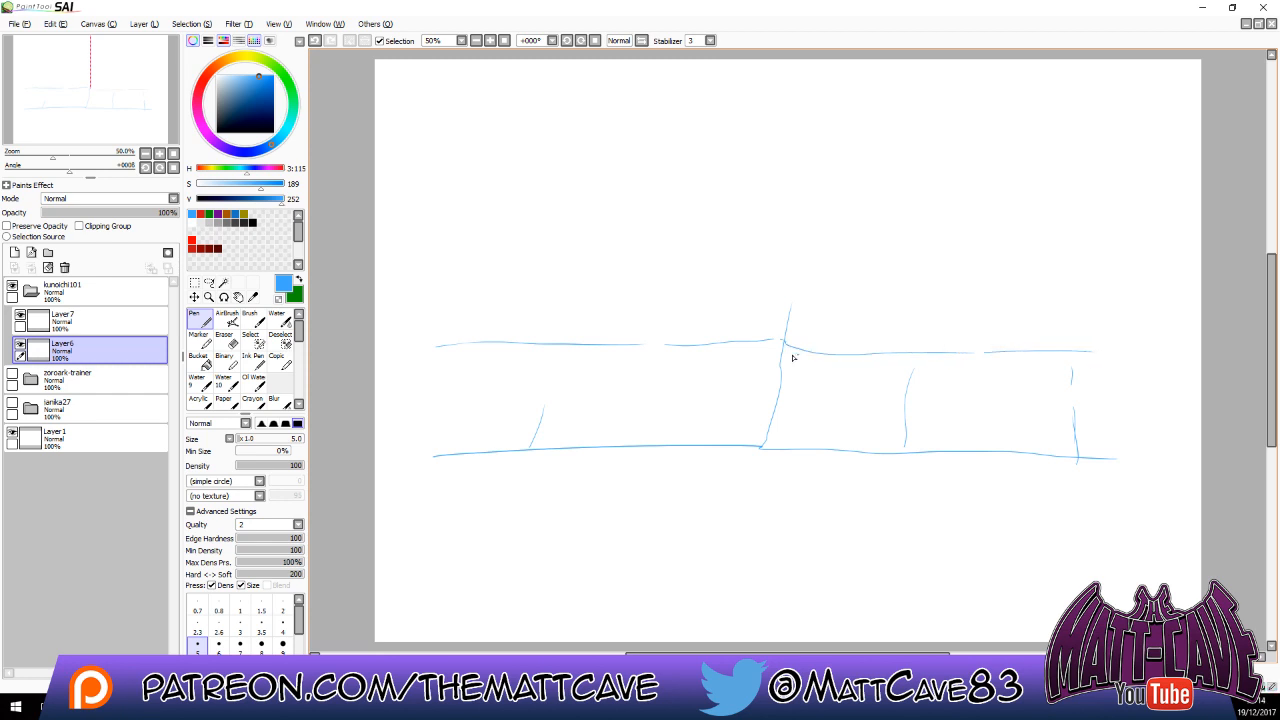
pyautogui.hotkey('ctrl', 'z')
pyautogui.hotkey('ctrl', 'z')
pyautogui.moveTo(787, 343); pyautogui.dragTo(1188, 345)
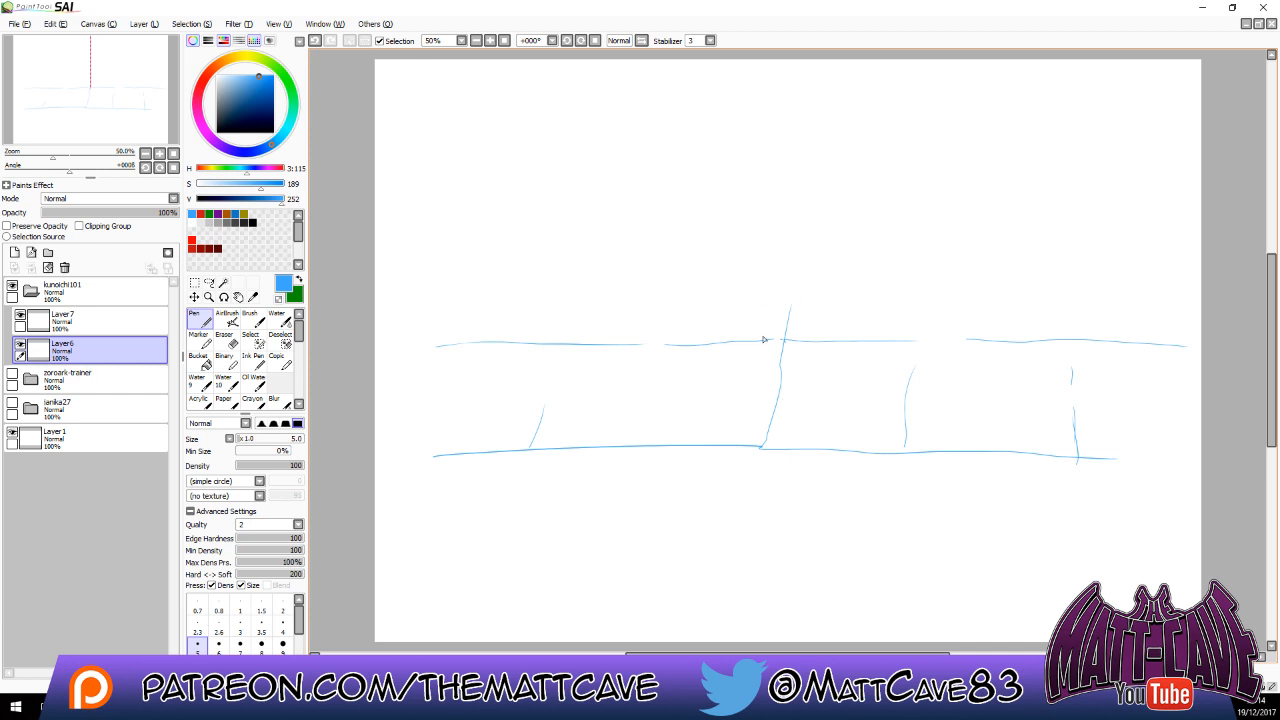
# Sketch the figure's head above the upper line with a round skull, tapered jaw and vertical face guideline.
pyautogui.moveTo(736, 206); pyautogui.dragTo(781, 196)
pyautogui.moveTo(723, 272)
pyautogui.mouseDown()
pyautogui.moveTo(814, 216)
pyautogui.moveTo(788, 297)
pyautogui.moveTo(722, 288)
pyautogui.moveTo(826, 220)
pyautogui.moveTo(812, 292)
pyautogui.mouseUp()
pyautogui.moveTo(704, 226)
pyautogui.mouseDown()
pyautogui.moveTo(711, 277)
pyautogui.moveTo(781, 299)
pyautogui.mouseUp()
pyautogui.moveTo(748, 193); pyautogui.dragTo(754, 302)
pyautogui.moveTo(742, 230)
pyautogui.mouseDown()
pyautogui.moveTo(744, 264)
pyautogui.moveTo(725, 297)
pyautogui.moveTo(751, 328)
pyautogui.moveTo(797, 300)
pyautogui.moveTo(806, 242)
pyautogui.moveTo(804, 280)
pyautogui.mouseUp()
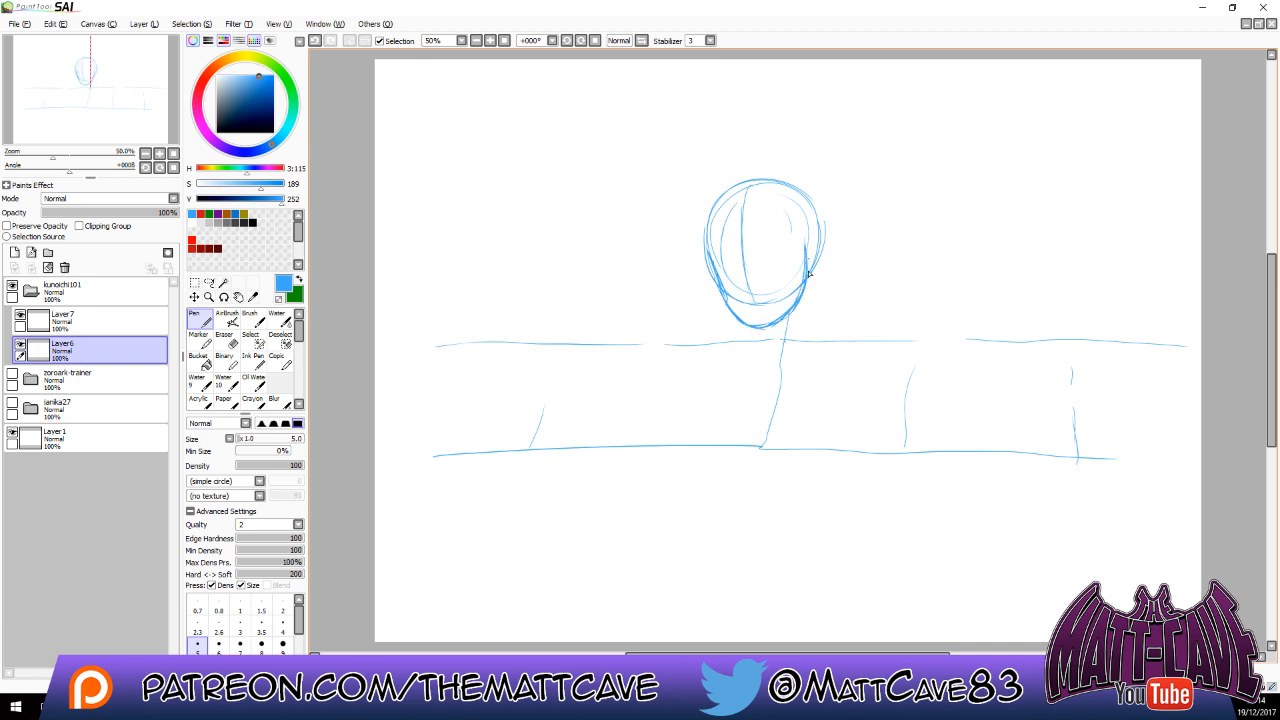
pyautogui.moveTo(714, 282)
pyautogui.mouseDown()
pyautogui.moveTo(705, 242)
pyautogui.moveTo(709, 256)
pyautogui.moveTo(736, 186)
pyautogui.moveTo(714, 218)
pyautogui.moveTo(820, 223)
pyautogui.mouseUp()
# Sketch the neck, collarbones, shoulders and outer upper arms below the head.
pyautogui.moveTo(806, 272)
pyautogui.mouseDown()
pyautogui.moveTo(807, 349)
pyautogui.moveTo(755, 310)
pyautogui.moveTo(759, 341)
pyautogui.moveTo(789, 334)
pyautogui.moveTo(753, 372)
pyautogui.moveTo(789, 381)
pyautogui.moveTo(849, 367)
pyautogui.mouseUp()
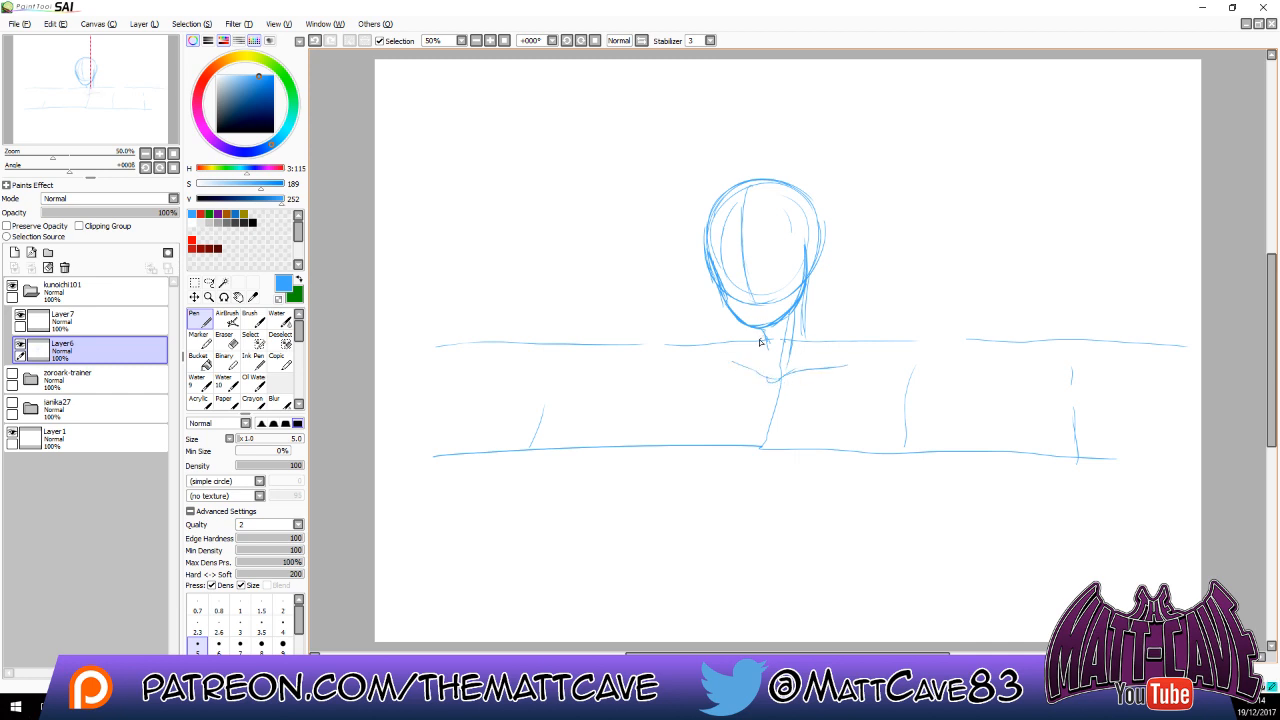
pyautogui.moveTo(802, 324); pyautogui.dragTo(853, 352)
pyautogui.moveTo(738, 344)
pyautogui.mouseDown()
pyautogui.moveTo(708, 340)
pyautogui.moveTo(696, 370)
pyautogui.moveTo(690, 357)
pyautogui.moveTo(688, 404)
pyautogui.mouseUp()
pyautogui.moveTo(696, 343)
pyautogui.mouseDown()
pyautogui.moveTo(685, 400)
pyautogui.moveTo(732, 345)
pyautogui.moveTo(706, 342)
pyautogui.moveTo(692, 387)
pyautogui.moveTo(687, 440)
pyautogui.moveTo(689, 408)
pyautogui.moveTo(689, 467)
pyautogui.mouseUp()
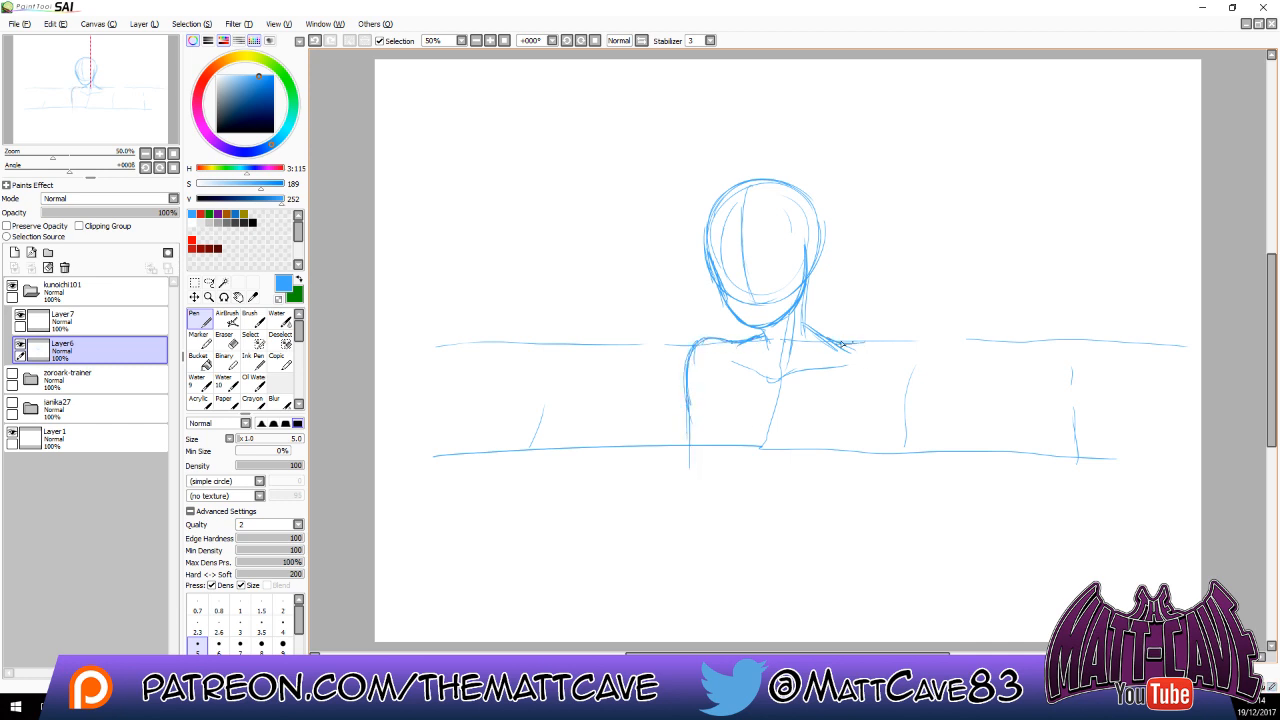
pyautogui.moveTo(836, 342); pyautogui.dragTo(868, 343)
pyautogui.moveTo(868, 343)
pyautogui.mouseDown()
pyautogui.moveTo(894, 356)
pyautogui.moveTo(857, 486)
pyautogui.mouseUp()
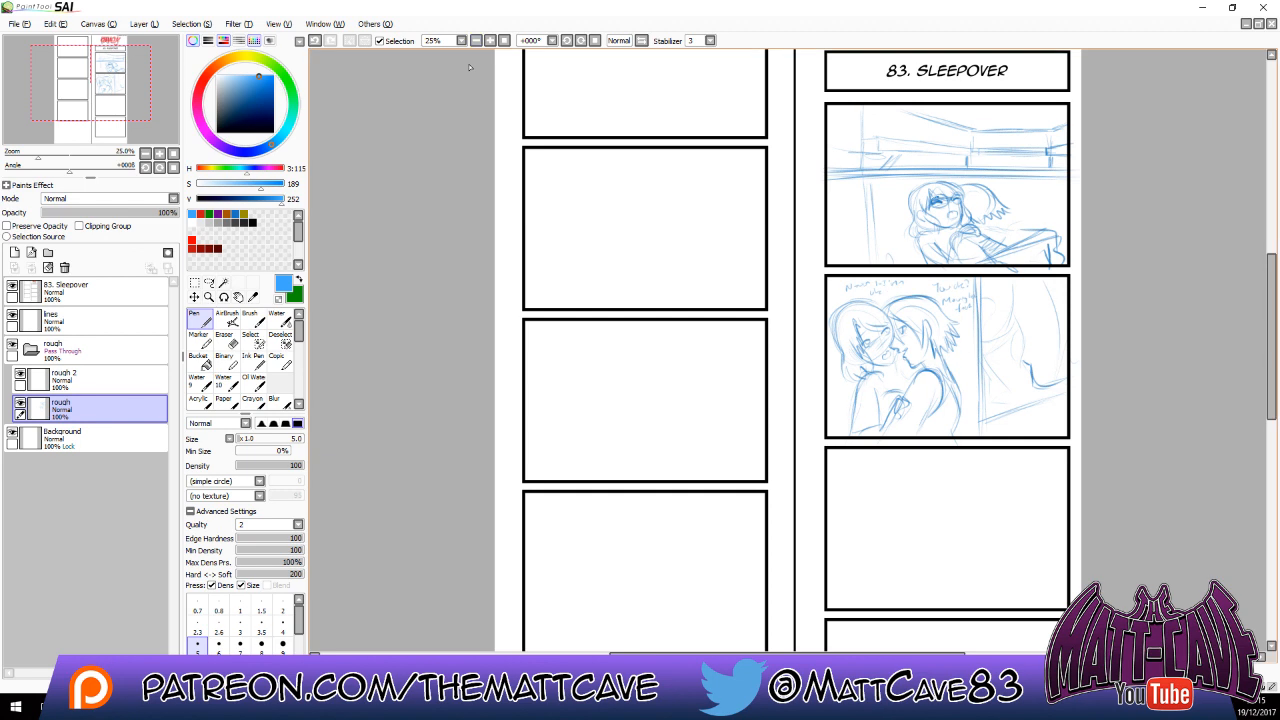
# Sketch the chest contours between the arms, replacing the first torso stroke with rounded outlines and a centre line.
pyautogui.scroll(-1, 440, 78)
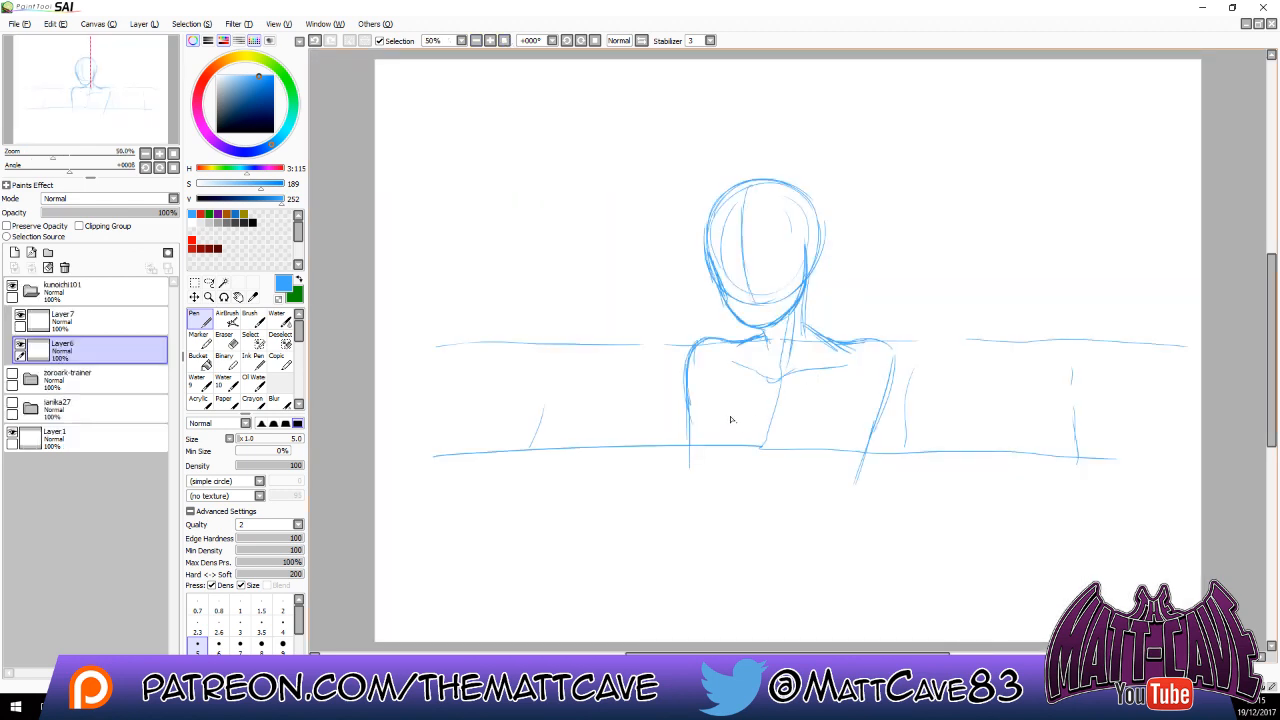
pyautogui.moveTo(700, 382); pyautogui.dragTo(702, 449)
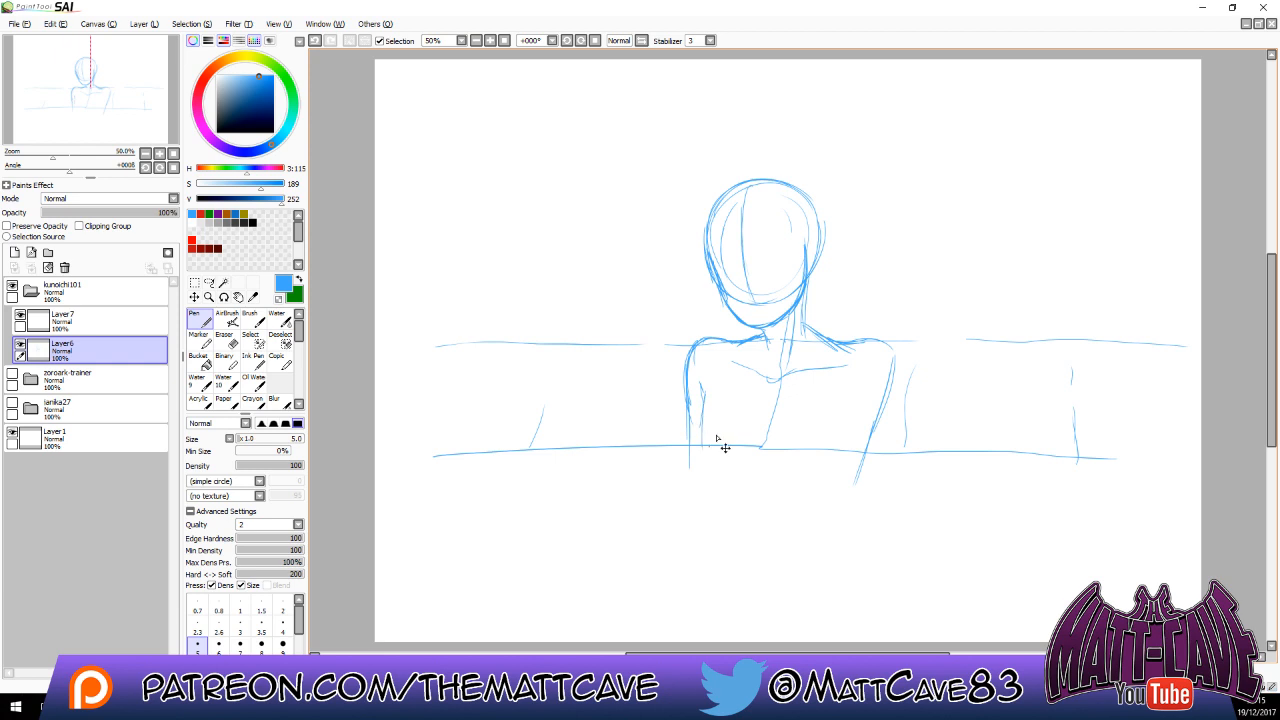
pyautogui.hotkey('ctrl', 'z')
pyautogui.hotkey('ctrl', 'z')
pyautogui.moveTo(708, 374)
pyautogui.mouseDown()
pyautogui.moveTo(703, 452)
pyautogui.moveTo(858, 470)
pyautogui.moveTo(715, 457)
pyautogui.moveTo(733, 466)
pyautogui.moveTo(809, 473)
pyautogui.moveTo(852, 413)
pyautogui.mouseUp()
pyautogui.moveTo(776, 398)
pyautogui.mouseDown()
pyautogui.moveTo(759, 437)
pyautogui.moveTo(768, 407)
pyautogui.moveTo(770, 478)
pyautogui.moveTo(827, 480)
pyautogui.moveTo(772, 471)
pyautogui.moveTo(829, 474)
pyautogui.mouseUp()
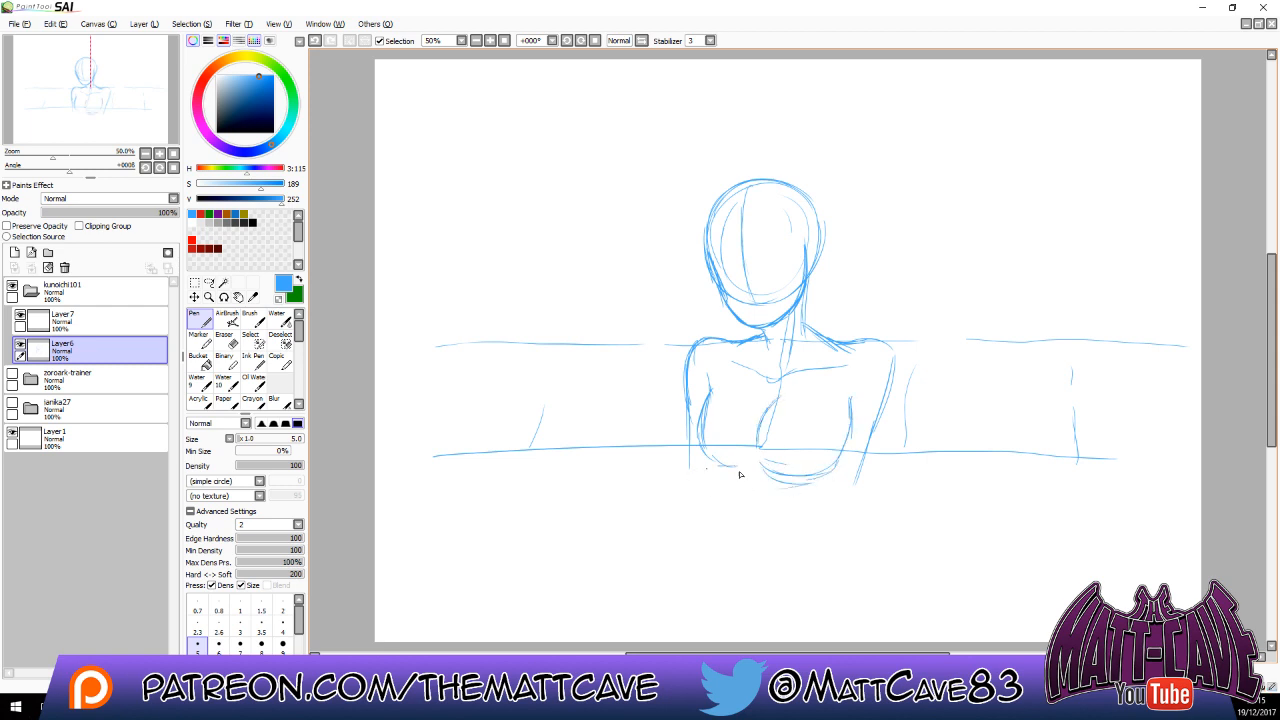
# Sketch short waterline strokes below the left arm and strengthen the outer chest contours on both sides.
pyautogui.moveTo(740, 474); pyautogui.dragTo(656, 465)
pyautogui.moveTo(692, 416)
pyautogui.mouseDown()
pyautogui.moveTo(678, 476)
pyautogui.moveTo(695, 471)
pyautogui.moveTo(684, 461)
pyautogui.moveTo(720, 484)
pyautogui.mouseUp()
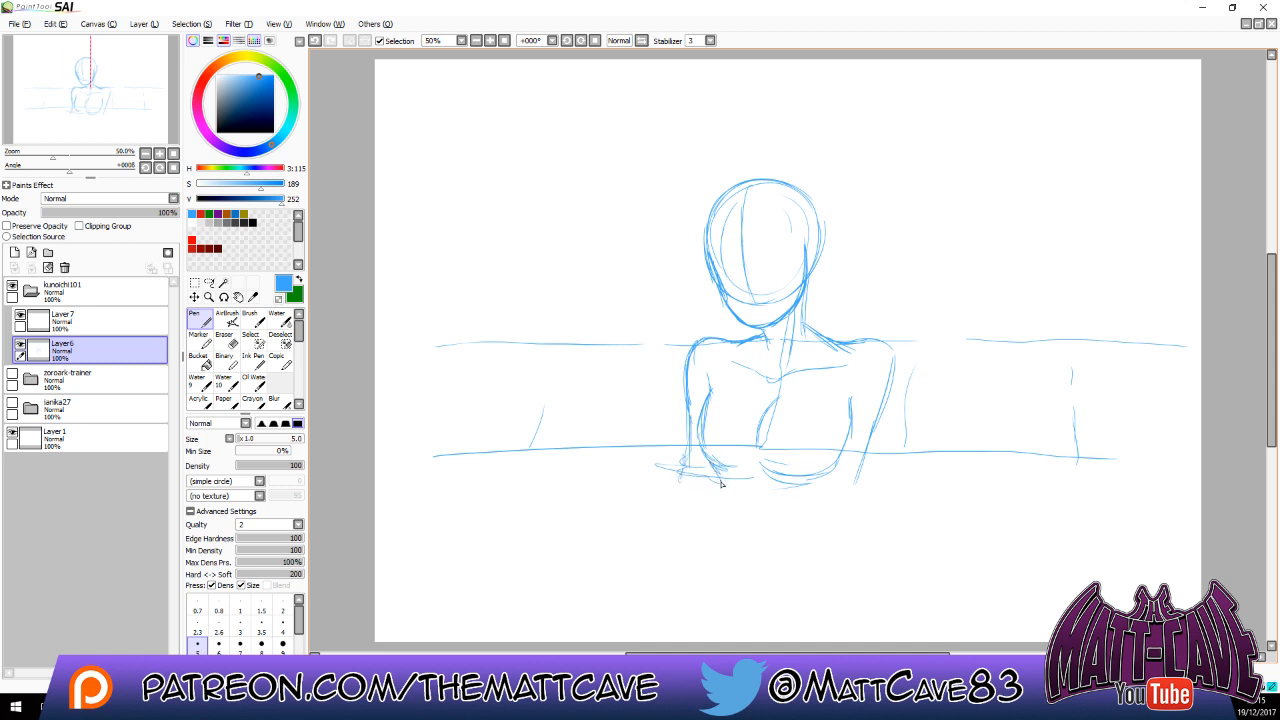
pyautogui.moveTo(700, 412); pyautogui.dragTo(726, 482)
pyautogui.moveTo(826, 474)
pyautogui.mouseDown()
pyautogui.moveTo(824, 492)
pyautogui.moveTo(852, 402)
pyautogui.moveTo(834, 446)
pyautogui.mouseUp()
pyautogui.moveTo(830, 458); pyautogui.dragTo(824, 500)
pyautogui.moveTo(840, 398)
pyautogui.mouseDown()
pyautogui.moveTo(830, 458)
pyautogui.moveTo(838, 348)
pyautogui.moveTo(876, 378)
pyautogui.mouseUp()
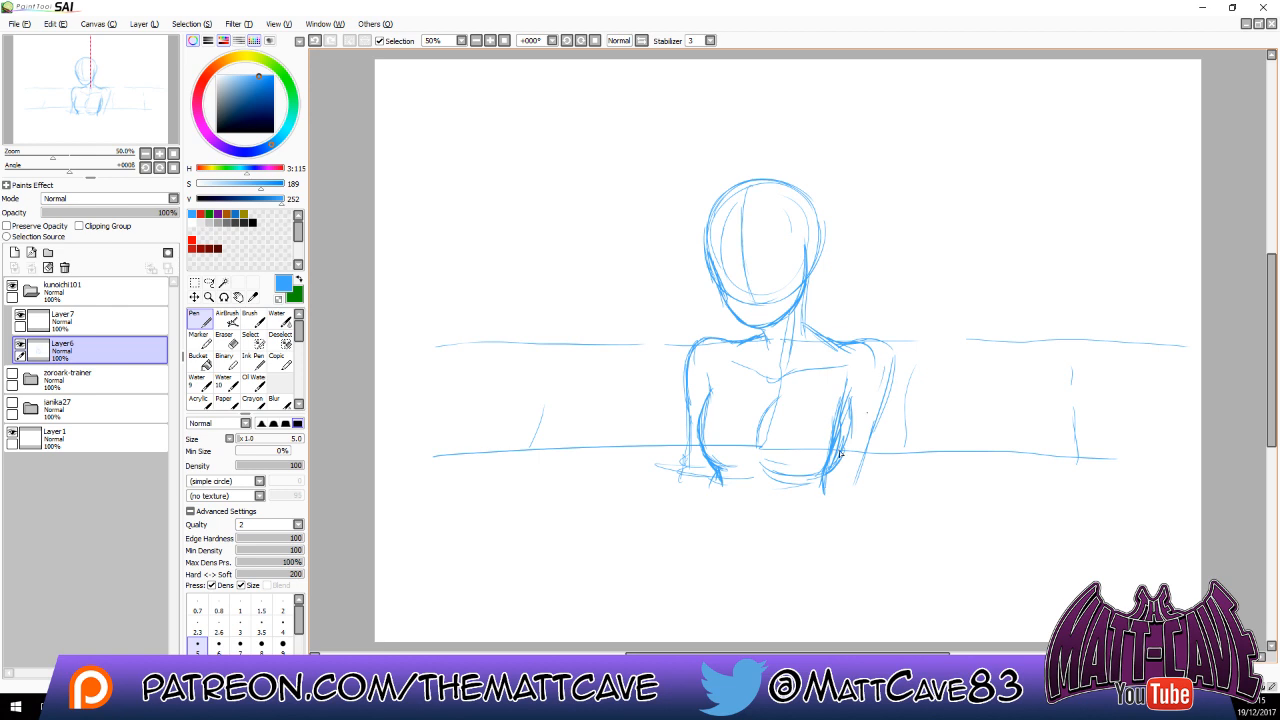
# Reinforce the lower curve of the right breast, and erase the centre line between the breasts to redraw it with short strokes.
pyautogui.moveTo(760, 462)
pyautogui.mouseDown()
pyautogui.moveTo(774, 478)
pyautogui.moveTo(817, 473)
pyautogui.moveTo(832, 408)
pyautogui.moveTo(824, 462)
pyautogui.mouseUp()
pyautogui.moveTo(820, 468); pyautogui.dragTo(760, 446)
pyautogui.moveTo(753, 402)
pyautogui.mouseDown()
pyautogui.moveTo(761, 450)
pyautogui.moveTo(770, 402)
pyautogui.moveTo(768, 434)
pyautogui.mouseUp()
pyautogui.press('e')
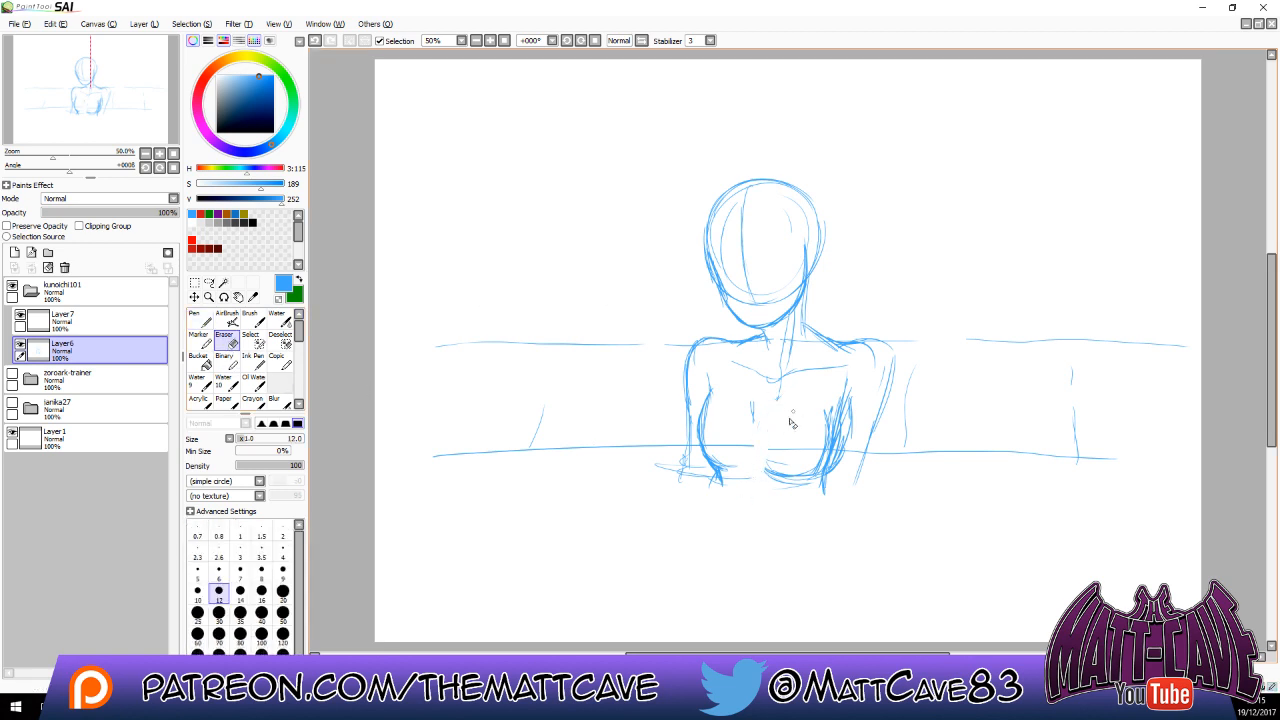
pyautogui.click(200, 320)
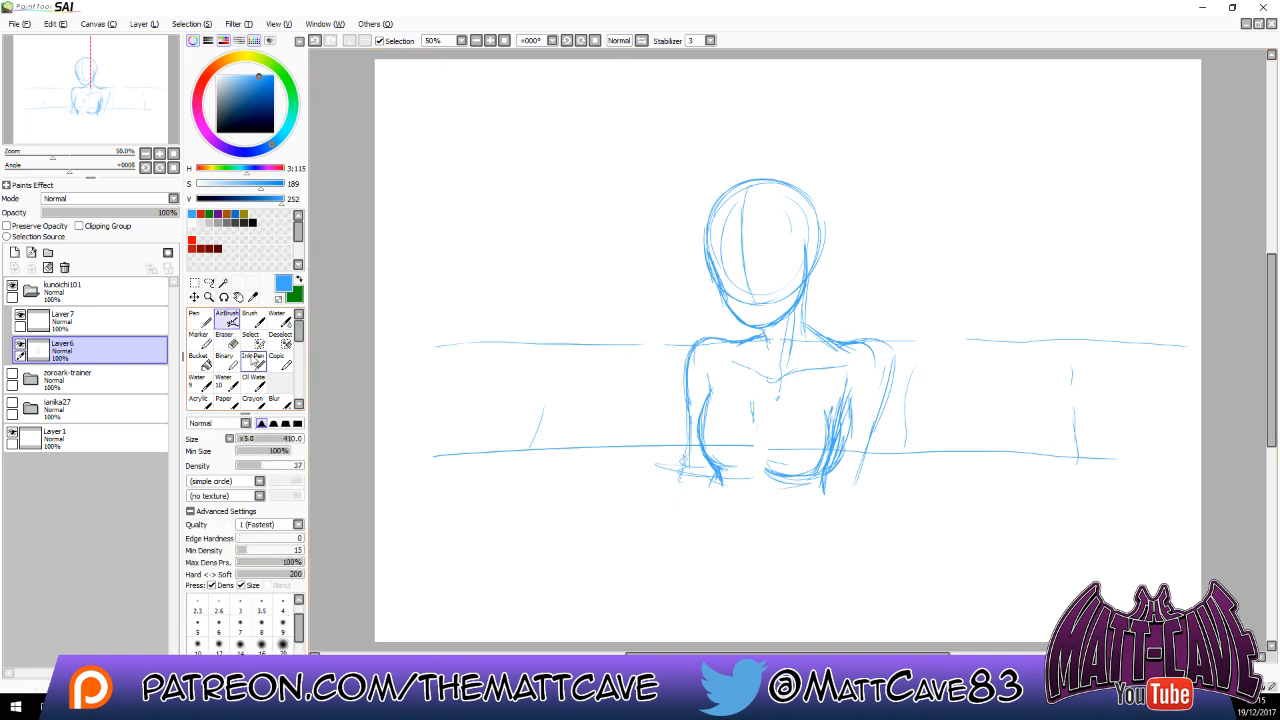
pyautogui.moveTo(768, 466); pyautogui.dragTo(765, 447)
pyautogui.moveTo(779, 405); pyautogui.dragTo(769, 427)
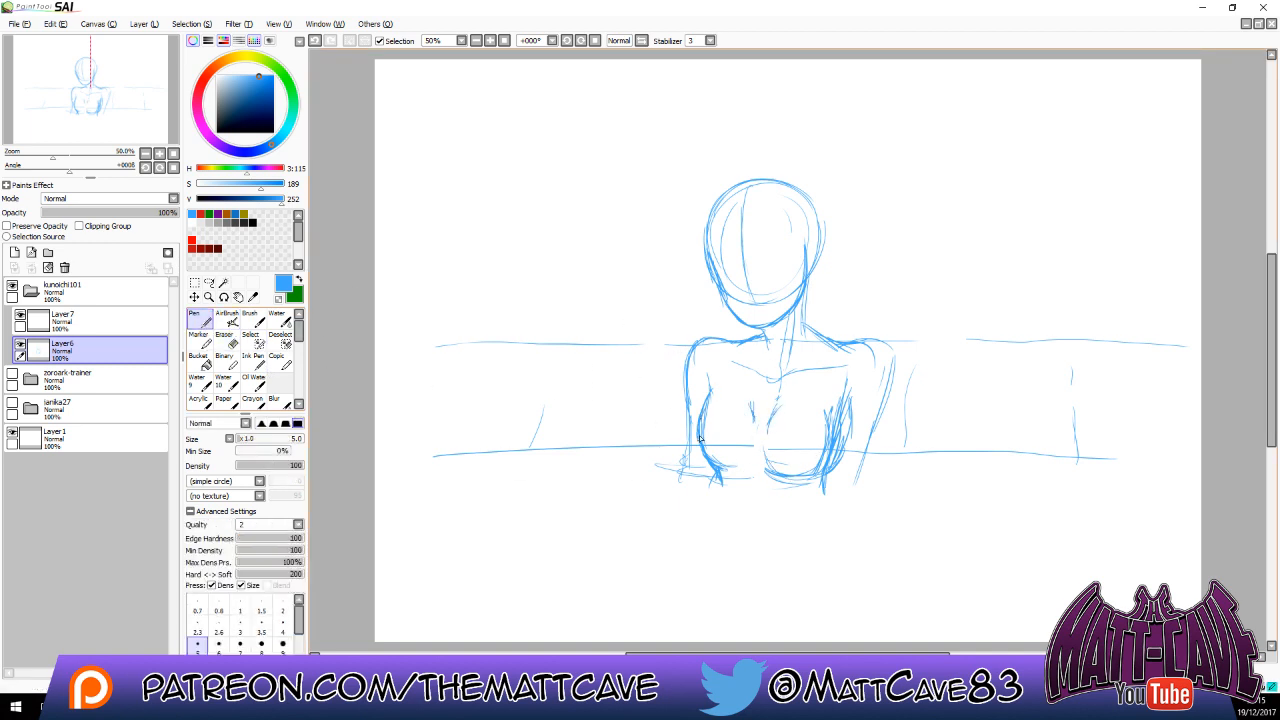
# Darken the rounded contours of both breasts and erase the stray strokes outside the right one.
pyautogui.moveTo(703, 402)
pyautogui.mouseDown()
pyautogui.moveTo(704, 456)
pyautogui.moveTo(810, 472)
pyautogui.moveTo(827, 402)
pyautogui.mouseUp()
pyautogui.moveTo(776, 473)
pyautogui.mouseDown()
pyautogui.moveTo(804, 476)
pyautogui.moveTo(834, 446)
pyautogui.mouseUp()
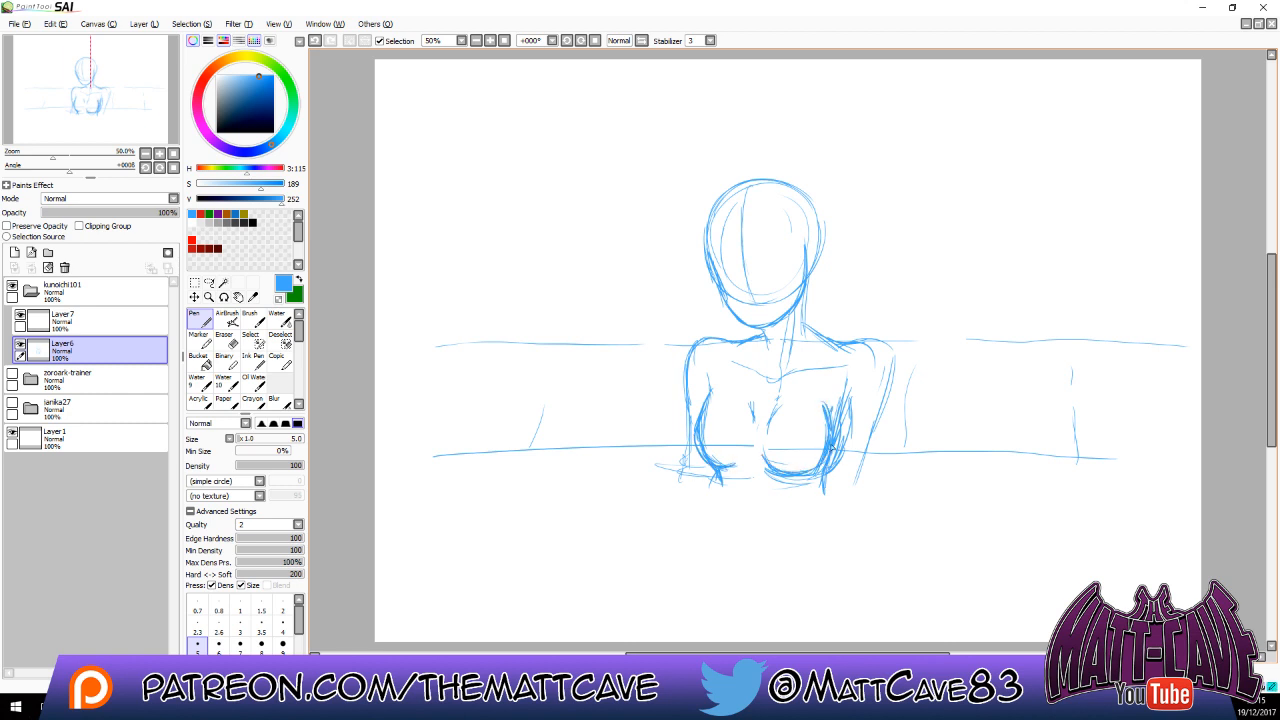
pyautogui.press('e')
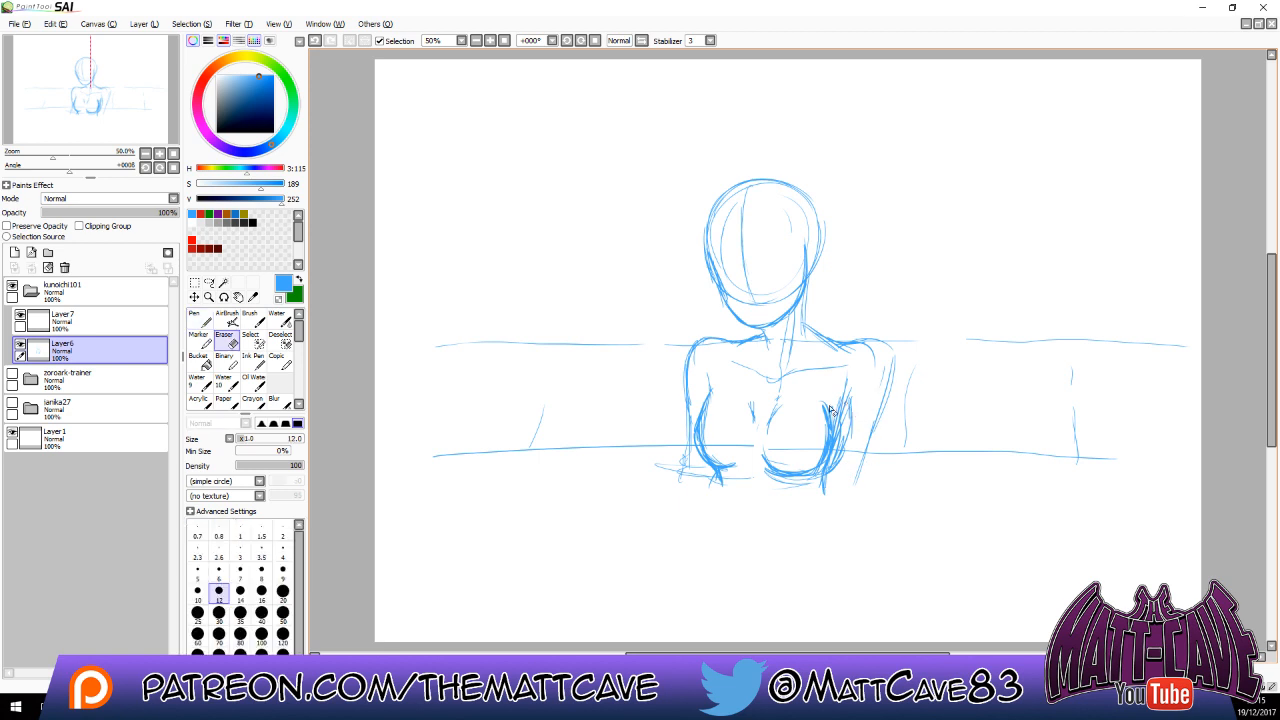
pyautogui.moveTo(860, 389)
pyautogui.mouseDown()
pyautogui.moveTo(840, 472)
pyautogui.moveTo(818, 443)
pyautogui.moveTo(801, 458)
pyautogui.moveTo(823, 412)
pyautogui.moveTo(859, 406)
pyautogui.moveTo(834, 482)
pyautogui.moveTo(787, 485)
pyautogui.mouseUp()
pyautogui.press('n')
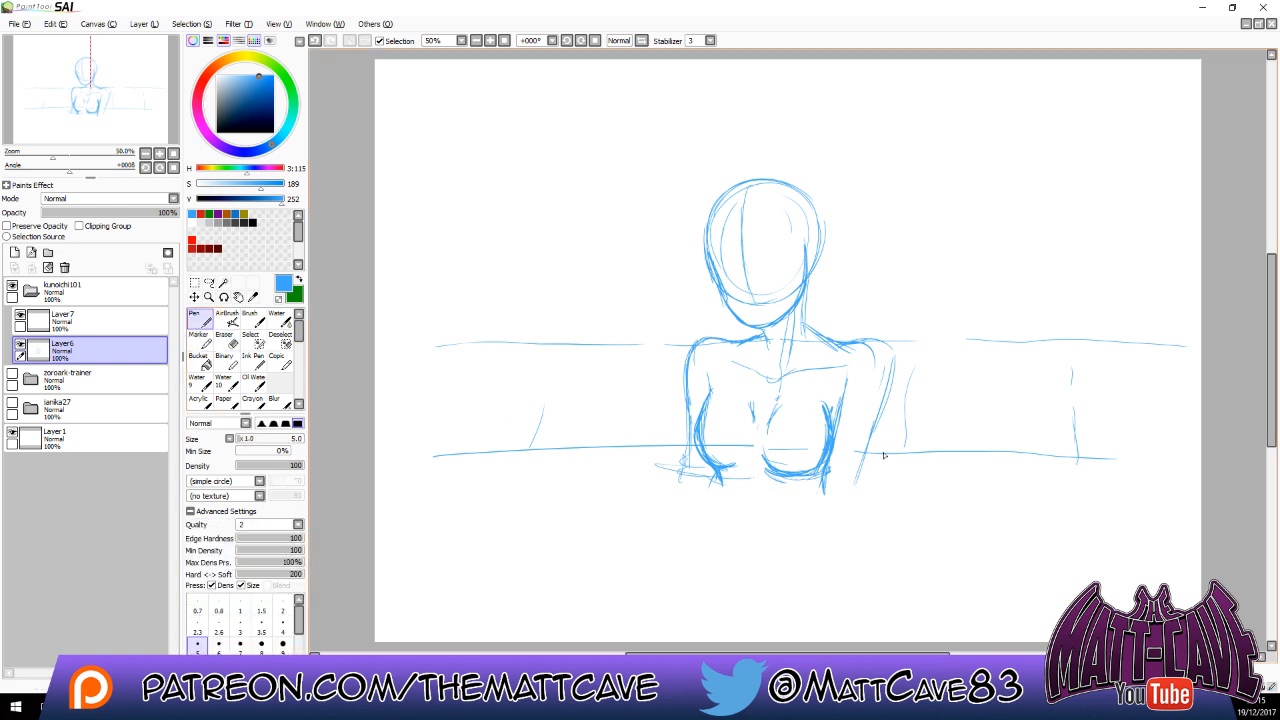
# Strengthen the right arm's outline and sketch horizontal waterline strokes beneath the torso, extending past the left arm.
pyautogui.moveTo(884, 396); pyautogui.dragTo(862, 482)
pyautogui.moveTo(878, 430); pyautogui.dragTo(860, 490)
pyautogui.moveTo(884, 398)
pyautogui.mouseDown()
pyautogui.moveTo(872, 432)
pyautogui.moveTo(862, 341)
pyautogui.moveTo(804, 324)
pyautogui.moveTo(768, 346)
pyautogui.moveTo(713, 342)
pyautogui.moveTo(681, 462)
pyautogui.moveTo(898, 492)
pyautogui.mouseUp()
pyautogui.moveTo(696, 476); pyautogui.dragTo(634, 483)
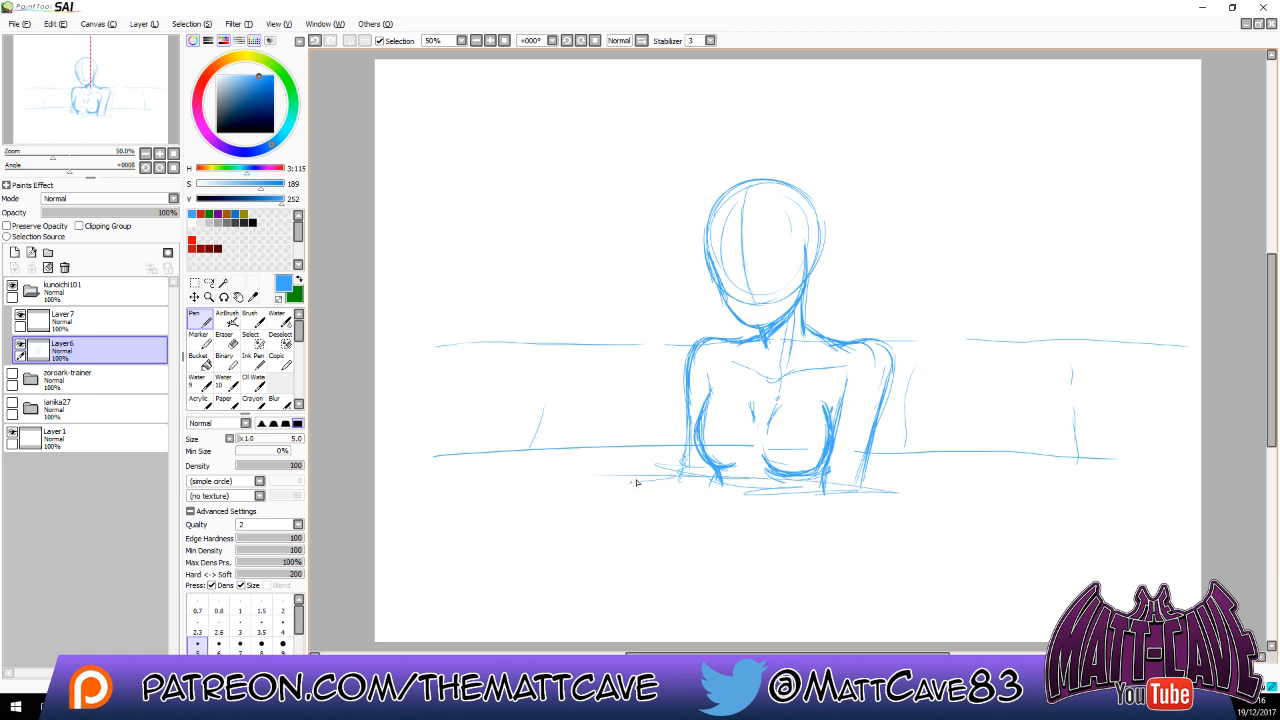
# Sketch a circle and a large rounded shape at the far left, plus foam bumps beside the left arm.
pyautogui.moveTo(447, 494)
pyautogui.mouseDown()
pyautogui.moveTo(490, 455)
pyautogui.moveTo(505, 508)
pyautogui.moveTo(495, 466)
pyautogui.mouseUp()
pyautogui.moveTo(522, 392)
pyautogui.mouseDown()
pyautogui.moveTo(514, 408)
pyautogui.moveTo(535, 440)
pyautogui.mouseUp()
pyautogui.moveTo(631, 467); pyautogui.dragTo(660, 465)
pyautogui.moveTo(668, 448); pyautogui.dragTo(686, 446)
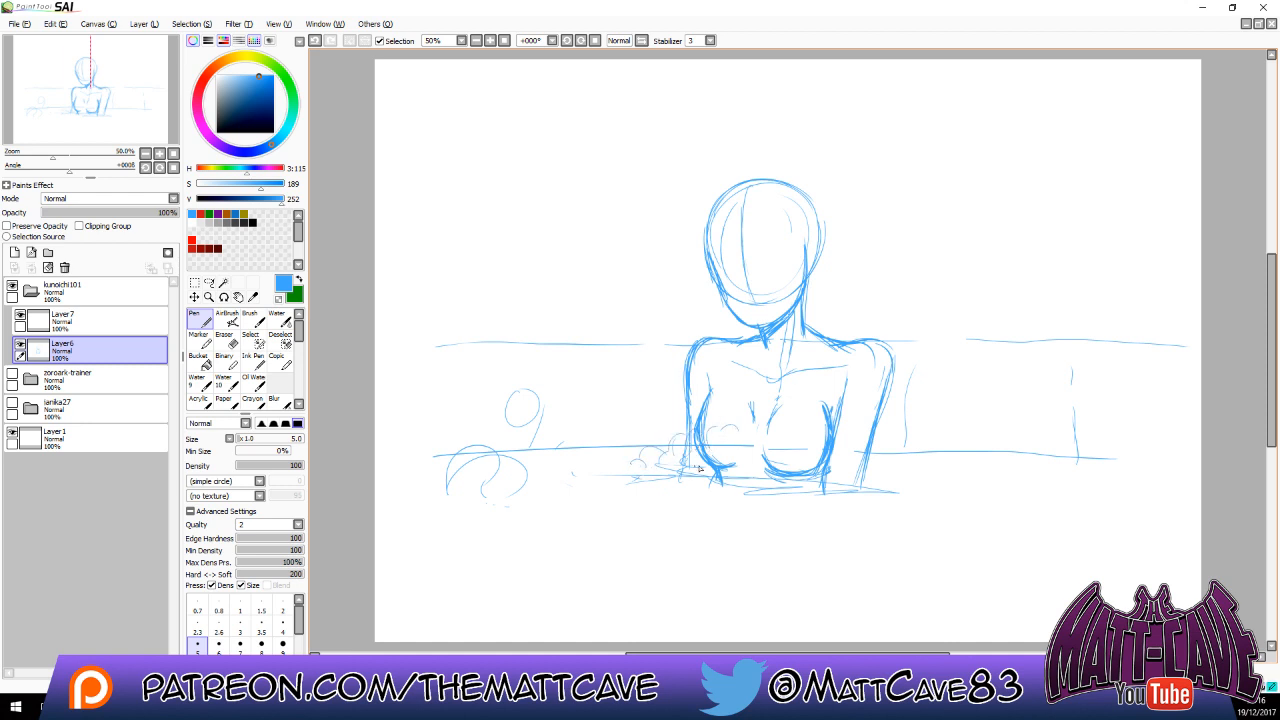
# Sketch scalloped foam bumps below the left arm, over the right breast and around the right arm along the waterline.
pyautogui.moveTo(620, 503); pyautogui.dragTo(706, 490)
pyautogui.moveTo(836, 445); pyautogui.dragTo(847, 451)
pyautogui.moveTo(803, 438)
pyautogui.mouseDown()
pyautogui.moveTo(786, 438)
pyautogui.moveTo(801, 428)
pyautogui.mouseUp()
pyautogui.moveTo(874, 443); pyautogui.dragTo(952, 469)
pyautogui.moveTo(880, 492); pyautogui.dragTo(958, 491)
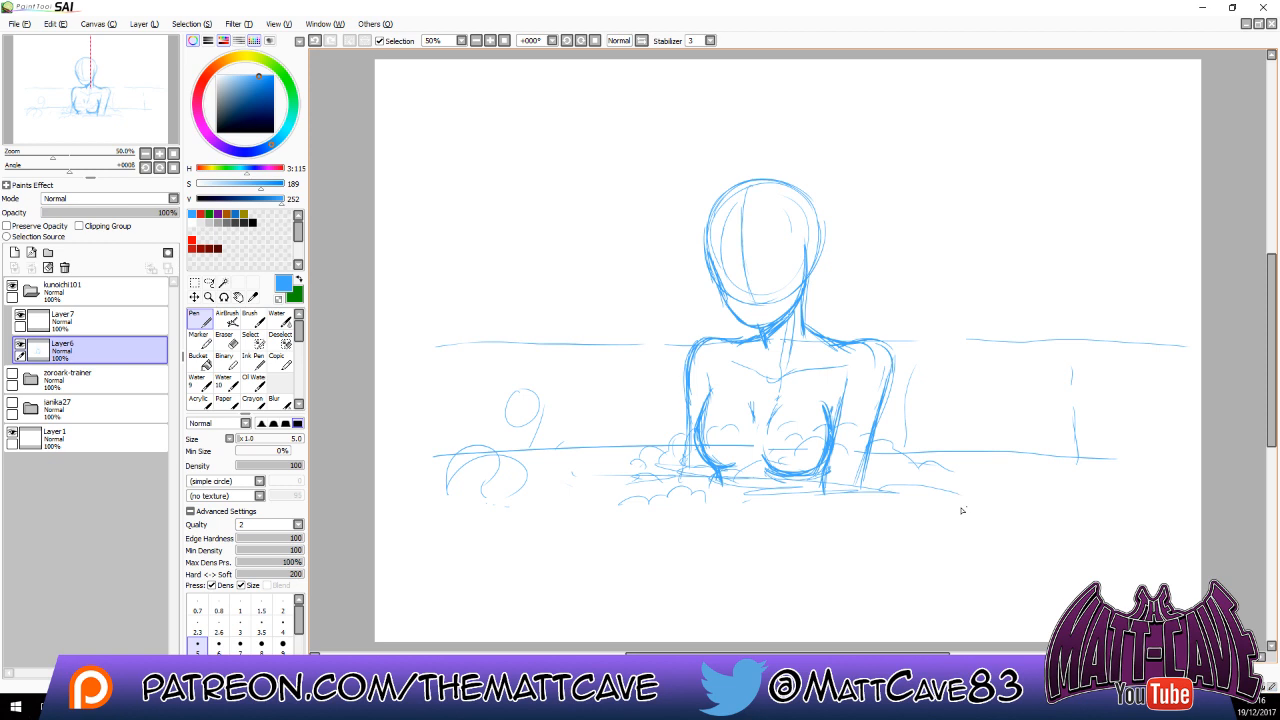
# Sketch a drifting foam pile below the figure, more foam on the far right and small bubbles on the left shoulder.
pyautogui.moveTo(717, 565)
pyautogui.mouseDown()
pyautogui.moveTo(757, 531)
pyautogui.moveTo(850, 571)
pyautogui.mouseUp()
pyautogui.moveTo(850, 571); pyautogui.dragTo(686, 575)
pyautogui.moveTo(776, 574); pyautogui.dragTo(755, 568)
pyautogui.moveTo(998, 551)
pyautogui.mouseDown()
pyautogui.moveTo(1071, 551)
pyautogui.moveTo(985, 555)
pyautogui.mouseUp()
pyautogui.moveTo(953, 426)
pyautogui.mouseDown()
pyautogui.moveTo(1008, 440)
pyautogui.moveTo(1040, 468)
pyautogui.moveTo(906, 464)
pyautogui.mouseUp()
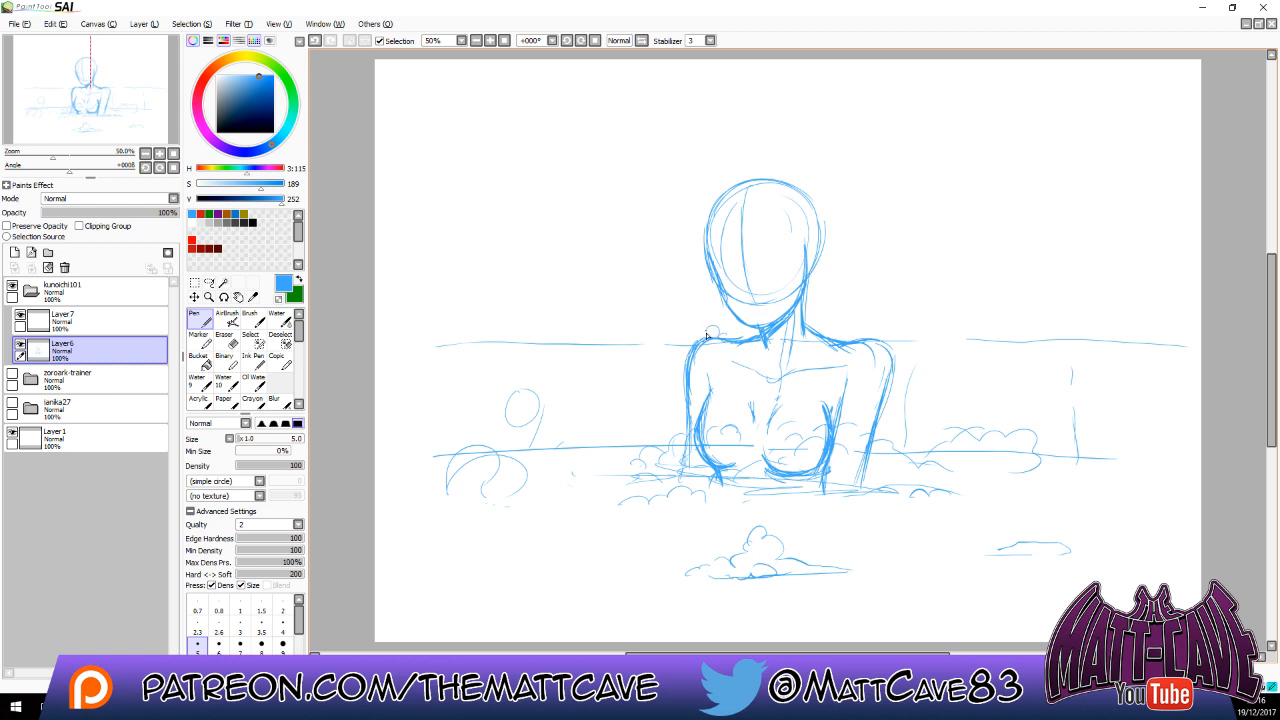
pyautogui.moveTo(699, 362); pyautogui.dragTo(726, 342)
# Sketch a smiling mouth and the hair along the left side of the head, with a fringe swept across the face.
pyautogui.moveTo(743, 311); pyautogui.dragTo(760, 312)
pyautogui.moveTo(741, 208); pyautogui.dragTo(733, 290)
pyautogui.moveTo(738, 244)
pyautogui.mouseDown()
pyautogui.moveTo(733, 302)
pyautogui.moveTo(726, 273)
pyautogui.mouseUp()
pyautogui.moveTo(750, 178)
pyautogui.mouseDown()
pyautogui.moveTo(701, 240)
pyautogui.moveTo(694, 275)
pyautogui.mouseUp()
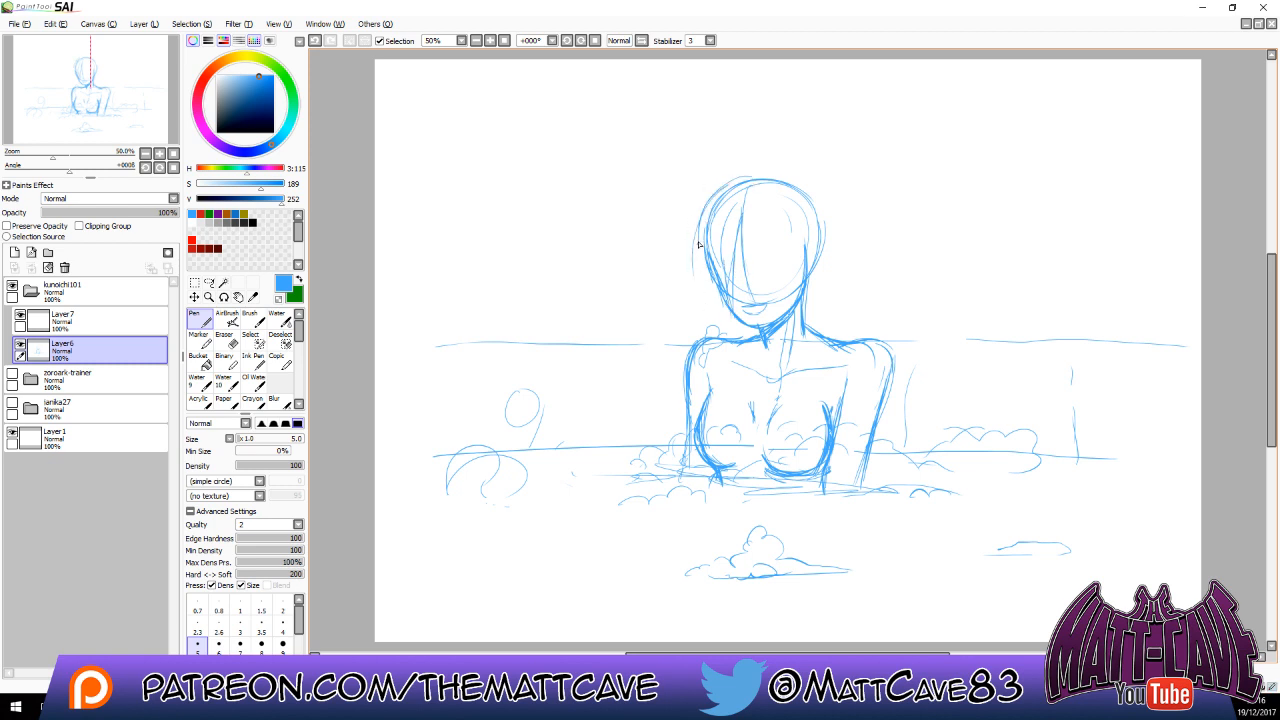
pyautogui.moveTo(702, 215); pyautogui.dragTo(712, 301)
pyautogui.moveTo(706, 257); pyautogui.dragTo(726, 321)
pyautogui.moveTo(743, 207); pyautogui.dragTo(800, 264)
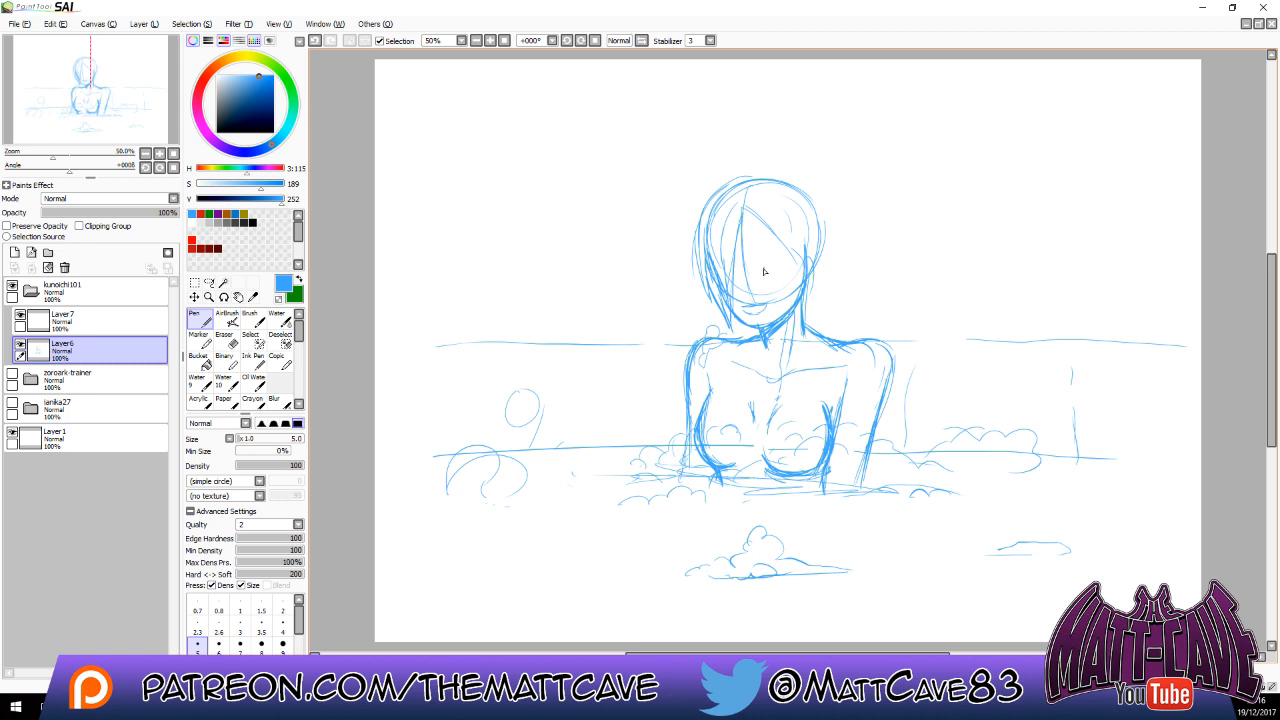
# Sketch the visible eye with its brow, then lasso the eye and move it slightly higher on the face.
pyautogui.moveTo(758, 270)
pyautogui.mouseDown()
pyautogui.moveTo(784, 270)
pyautogui.moveTo(770, 276)
pyautogui.moveTo(783, 246)
pyautogui.mouseUp()
pyautogui.click(208, 282)
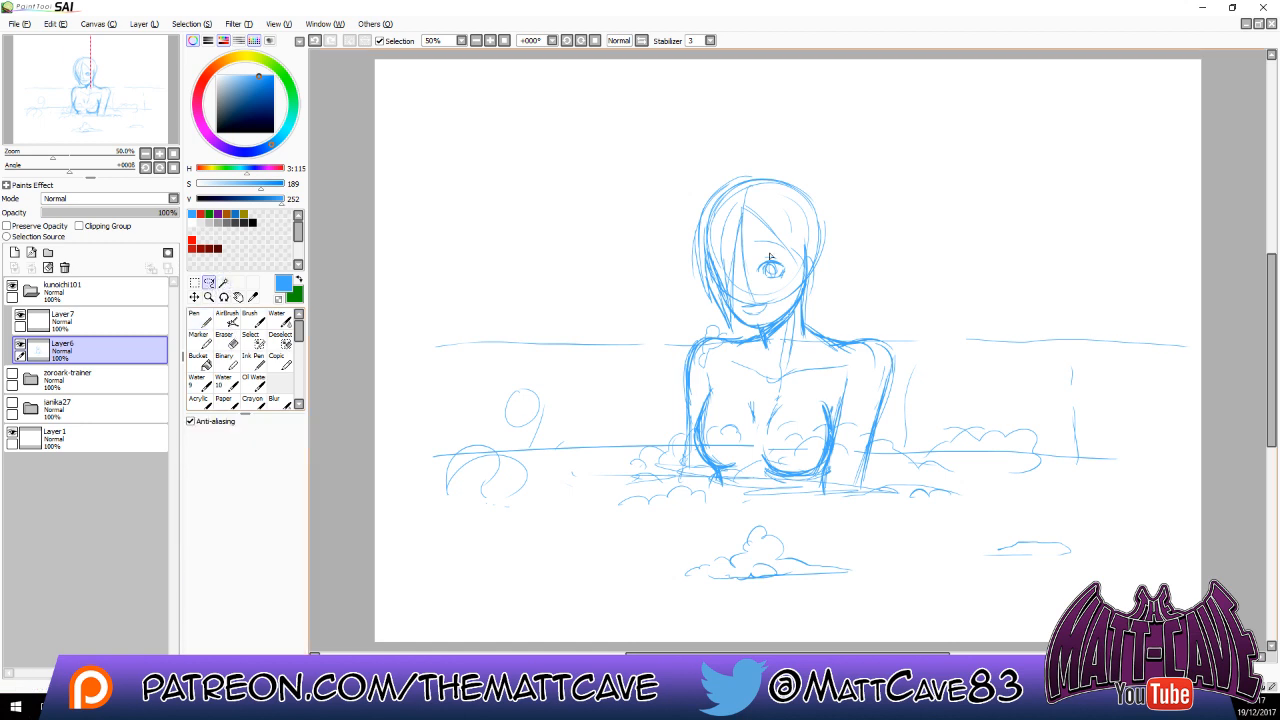
pyautogui.moveTo(748, 256); pyautogui.dragTo(792, 272)
pyautogui.hotkey('ctrl', 't')
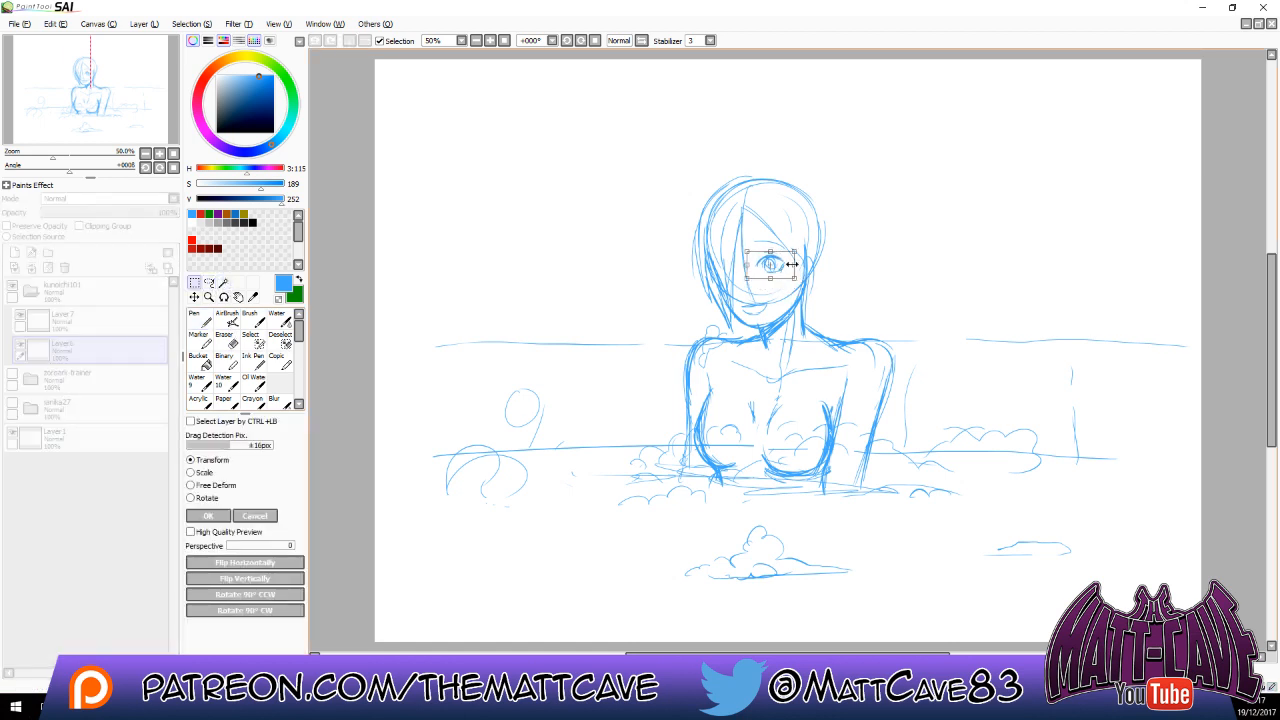
pyautogui.press('Return')
pyautogui.hotkey('ctrl', 'd')
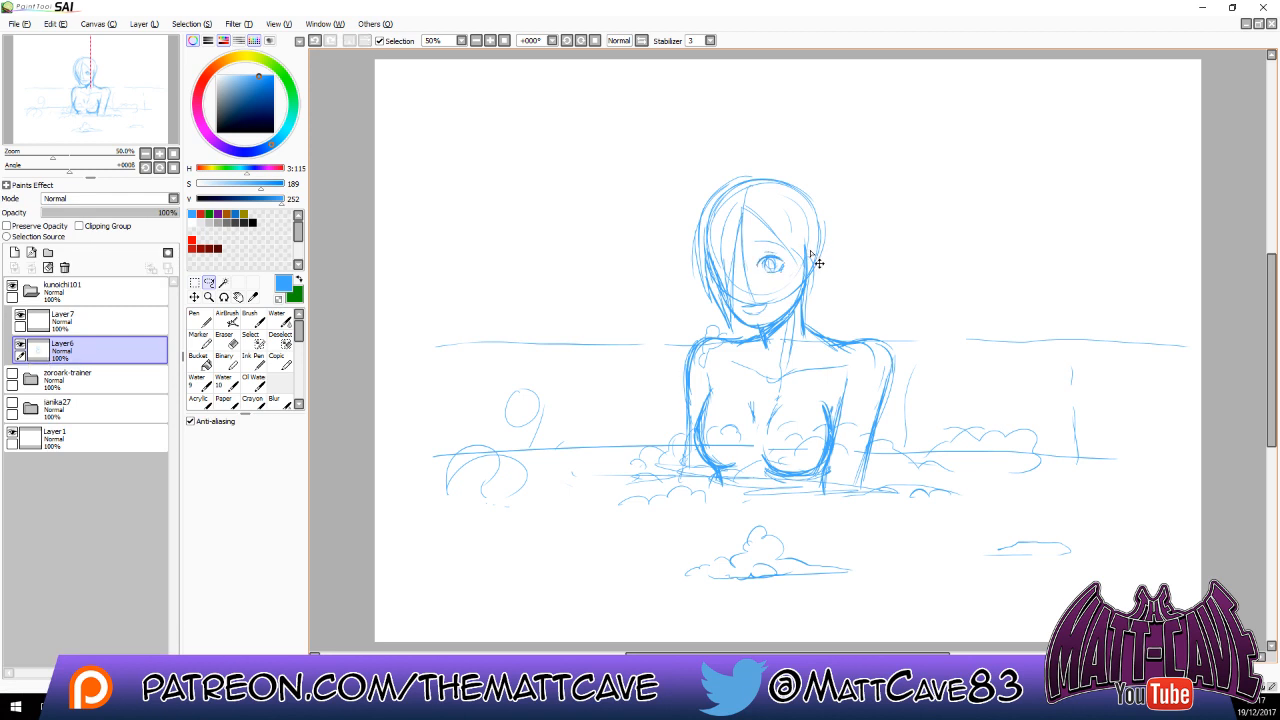
# Sketch a small hair tuft on top of the head and pointed, flicked-out strands down the right side.
pyautogui.press('n')
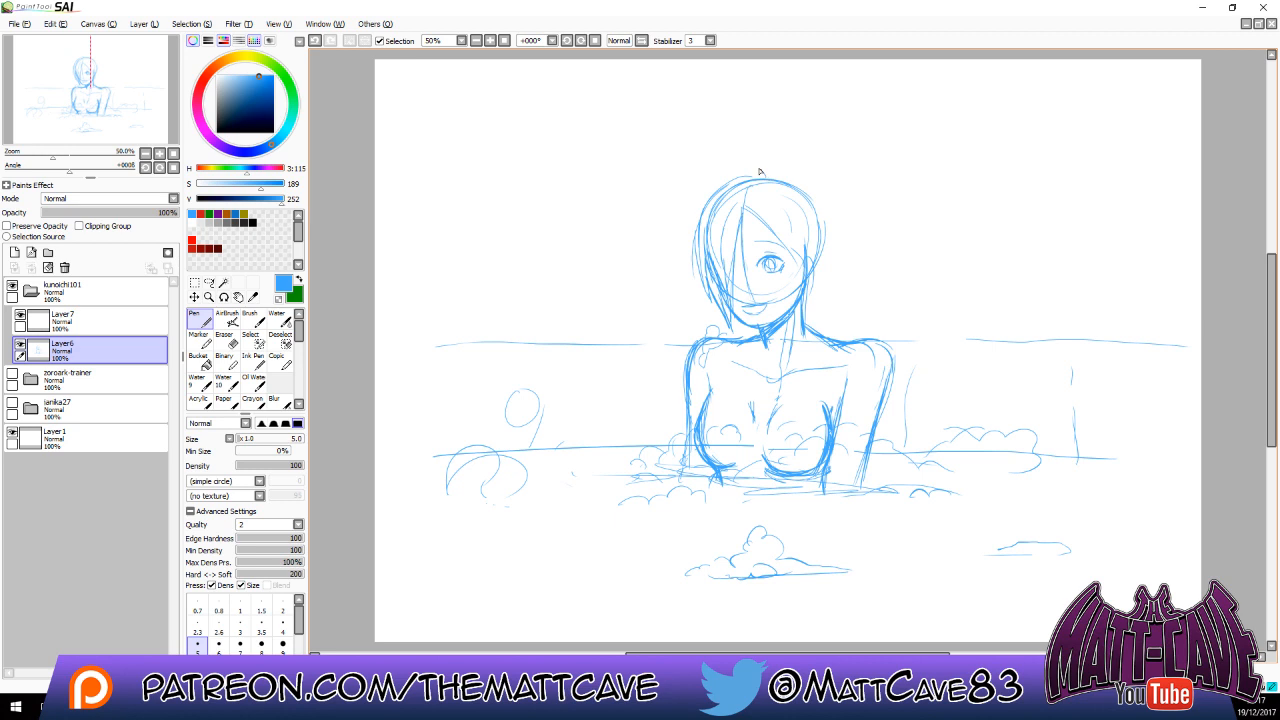
pyautogui.moveTo(743, 177); pyautogui.dragTo(829, 247)
pyautogui.moveTo(813, 194); pyautogui.dragTo(821, 261)
pyautogui.moveTo(831, 277)
pyautogui.mouseDown()
pyautogui.moveTo(845, 322)
pyautogui.moveTo(808, 334)
pyautogui.mouseUp()
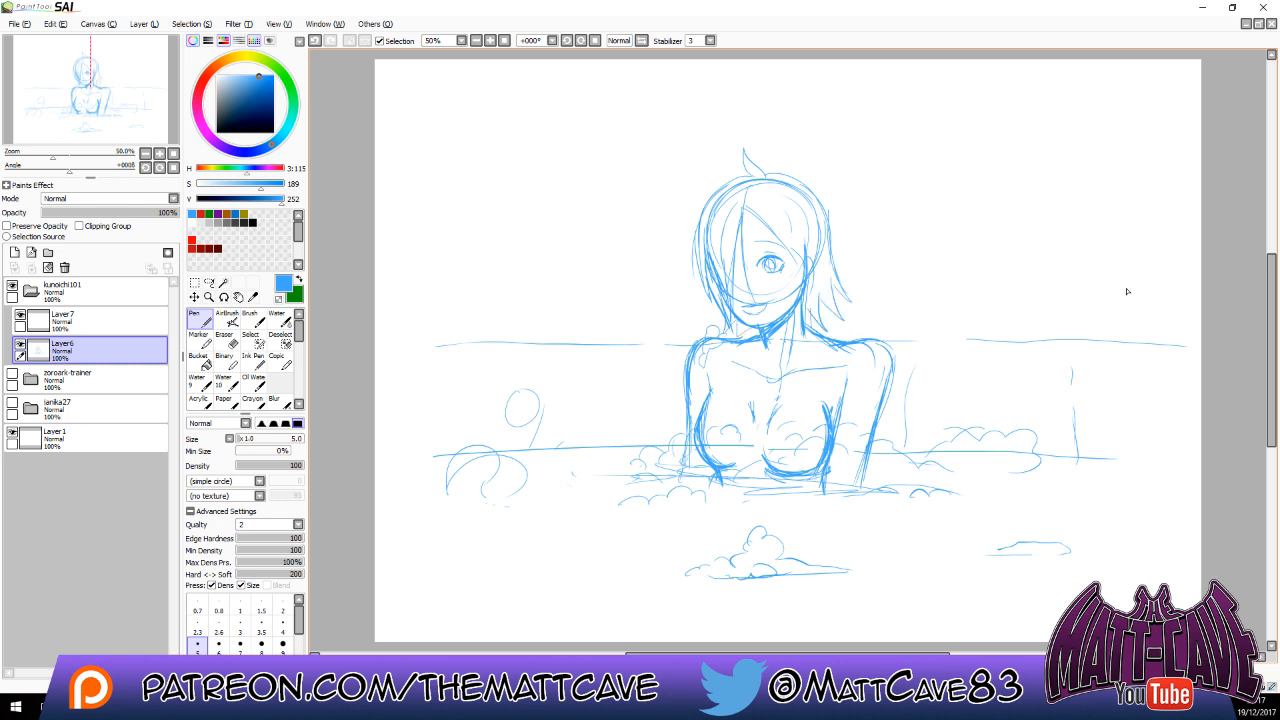
# Sketch slanted reflection lines across the background band on both sides, and extend the foam bumps leftward along the waterline.
pyautogui.moveTo(672, 338); pyautogui.dragTo(654, 400)
pyautogui.moveTo(646, 364)
pyautogui.mouseDown()
pyautogui.moveTo(648, 407)
pyautogui.moveTo(570, 444)
pyautogui.mouseUp()
pyautogui.moveTo(468, 354); pyautogui.dragTo(452, 398)
pyautogui.moveTo(1008, 362); pyautogui.dragTo(1006, 388)
pyautogui.moveTo(1040, 364); pyautogui.dragTo(1060, 392)
pyautogui.moveTo(646, 456)
pyautogui.mouseDown()
pyautogui.moveTo(615, 451)
pyautogui.moveTo(597, 470)
pyautogui.moveTo(545, 472)
pyautogui.mouseUp()
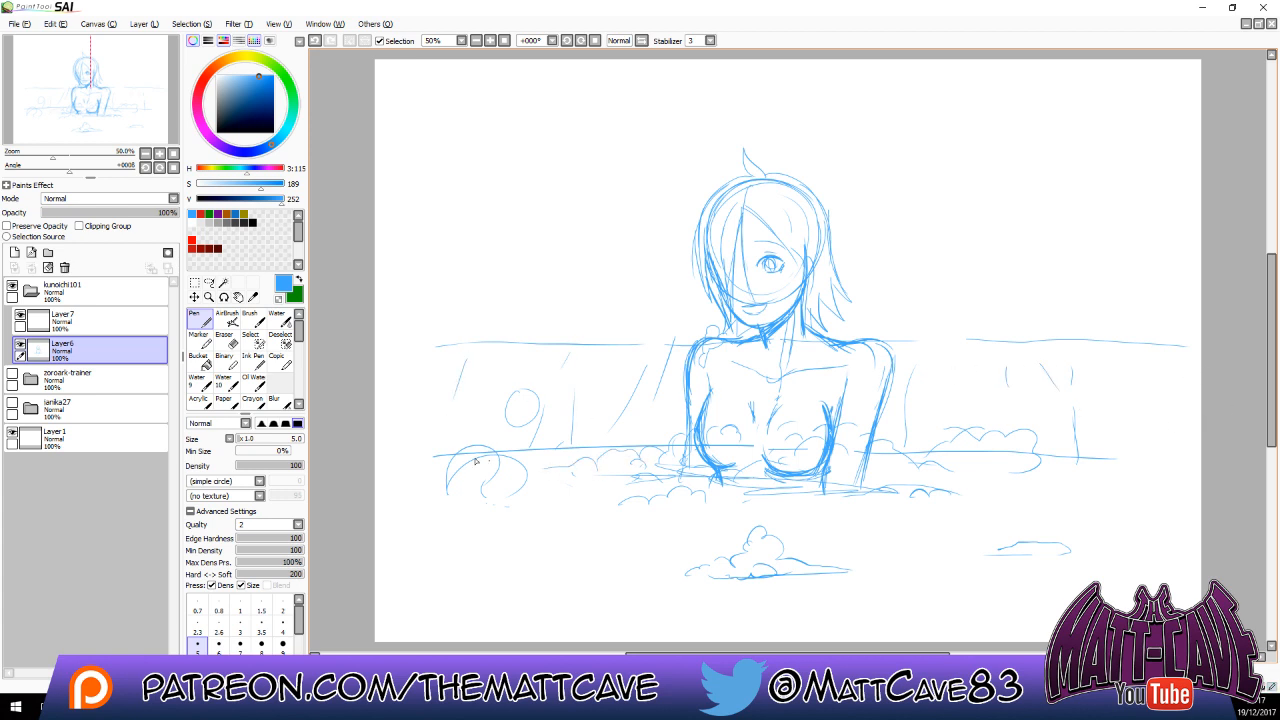
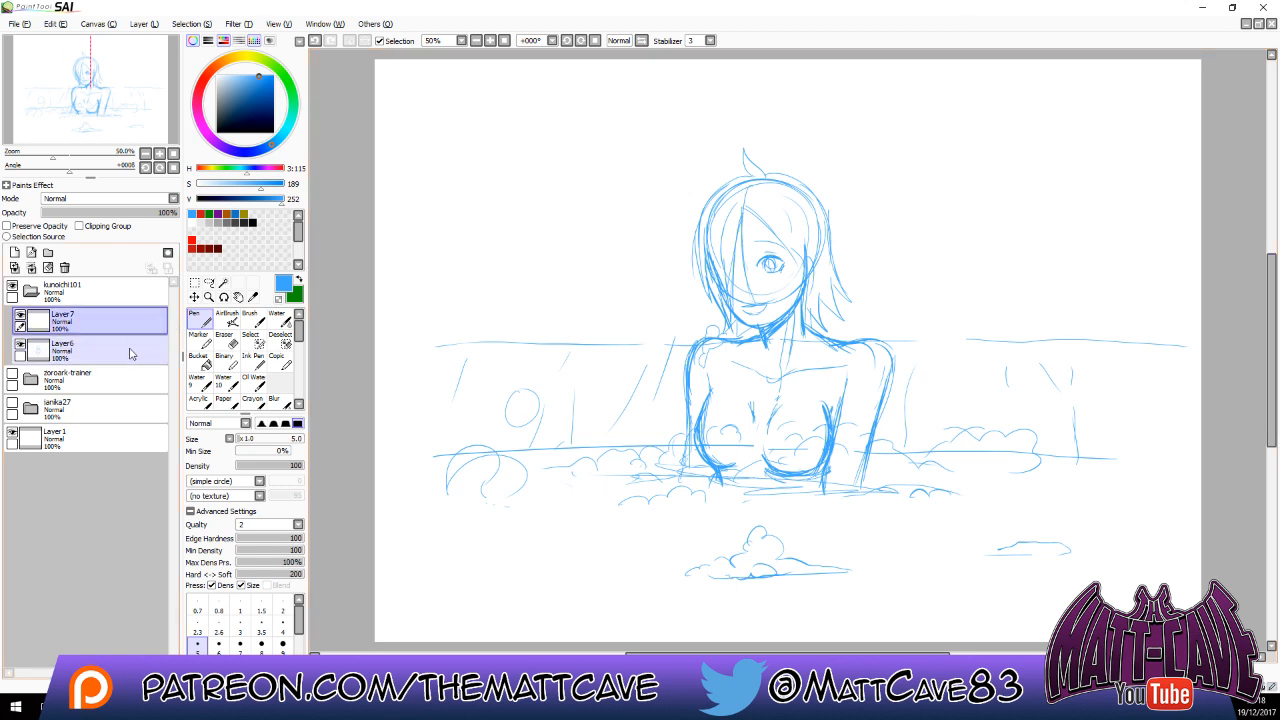
# Lower Layer6 to 50% opacity and set the Pen to purple with a size of 4.
pyautogui.click(113, 213)
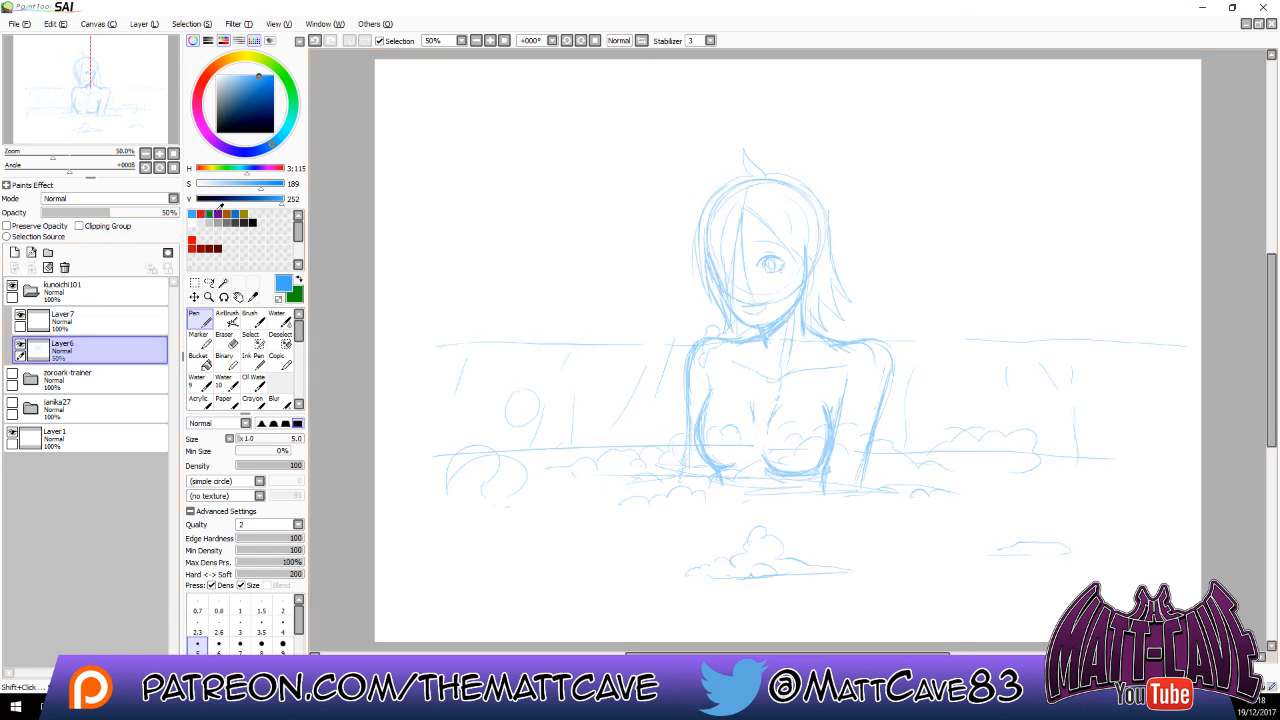
pyautogui.click(219, 213)
pyautogui.click(490, 41)
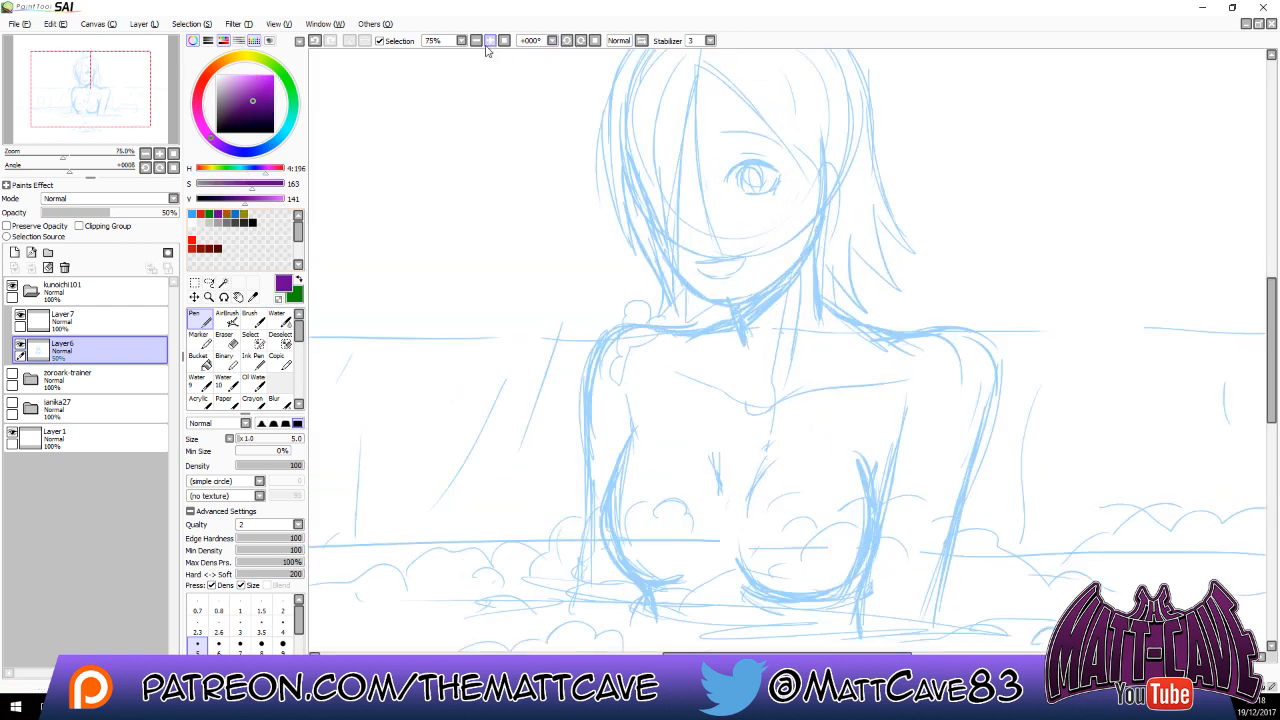
pyautogui.click(281, 627)
pyautogui.moveTo(949, 463); pyautogui.dragTo(1000, 437)
pyautogui.moveTo(948, 391); pyautogui.dragTo(945, 395)
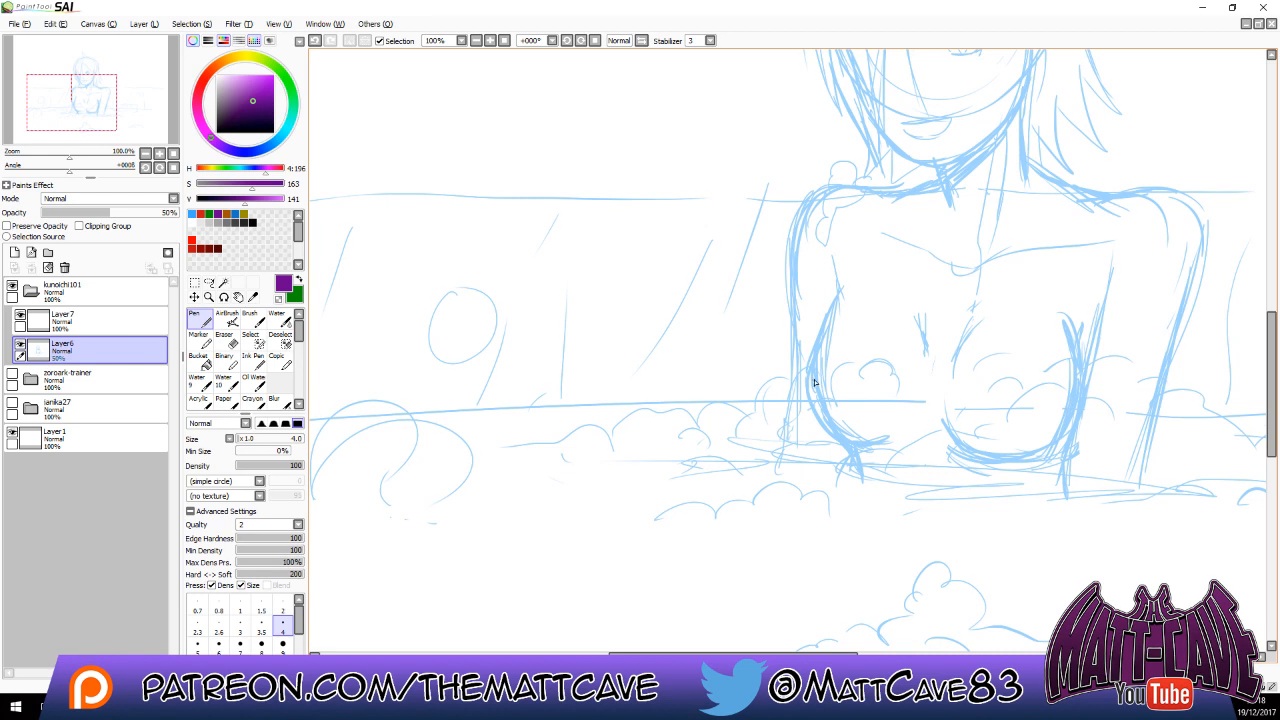
# Draw a cluster of round purple foam bubbles over the left breast, with smaller bubbles inside it.
pyautogui.moveTo(811, 385)
pyautogui.mouseDown()
pyautogui.moveTo(855, 382)
pyautogui.moveTo(827, 405)
pyautogui.moveTo(839, 412)
pyautogui.moveTo(842, 396)
pyautogui.moveTo(866, 431)
pyautogui.mouseUp()
pyautogui.moveTo(860, 370)
pyautogui.mouseDown()
pyautogui.moveTo(903, 378)
pyautogui.moveTo(876, 346)
pyautogui.moveTo(927, 384)
pyautogui.moveTo(921, 427)
pyautogui.mouseUp()
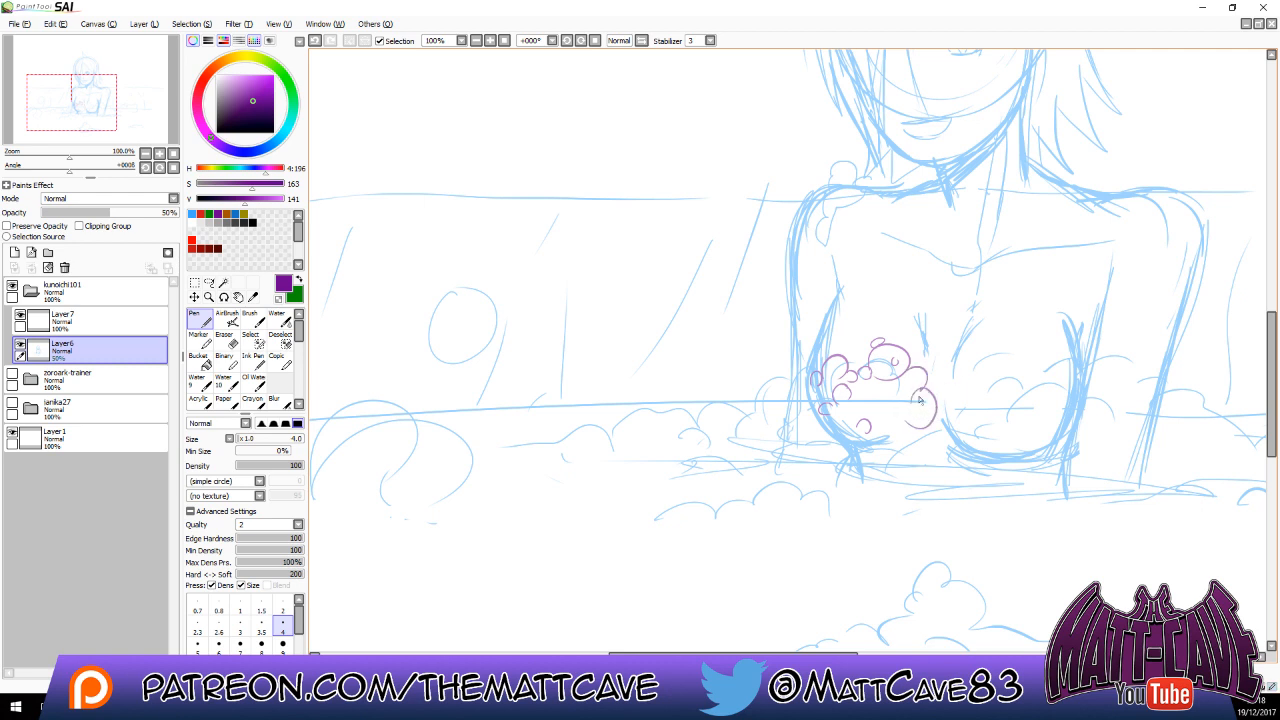
pyautogui.moveTo(904, 380)
pyautogui.mouseDown()
pyautogui.moveTo(896, 402)
pyautogui.moveTo(875, 394)
pyautogui.mouseUp()
pyautogui.moveTo(861, 397); pyautogui.dragTo(867, 405)
# Draw purple foam bumps sloping down to the waterline beside the left arm and clinging along its outer edge.
pyautogui.moveTo(930, 455); pyautogui.dragTo(858, 408)
pyautogui.moveTo(738, 340)
pyautogui.mouseDown()
pyautogui.moveTo(694, 376)
pyautogui.moveTo(737, 332)
pyautogui.moveTo(712, 373)
pyautogui.moveTo(729, 399)
pyautogui.moveTo(697, 406)
pyautogui.moveTo(673, 384)
pyautogui.mouseUp()
pyautogui.moveTo(672, 389)
pyautogui.mouseDown()
pyautogui.moveTo(652, 387)
pyautogui.moveTo(641, 409)
pyautogui.mouseUp()
pyautogui.moveTo(721, 324)
pyautogui.mouseDown()
pyautogui.moveTo(668, 338)
pyautogui.moveTo(632, 368)
pyautogui.mouseUp()
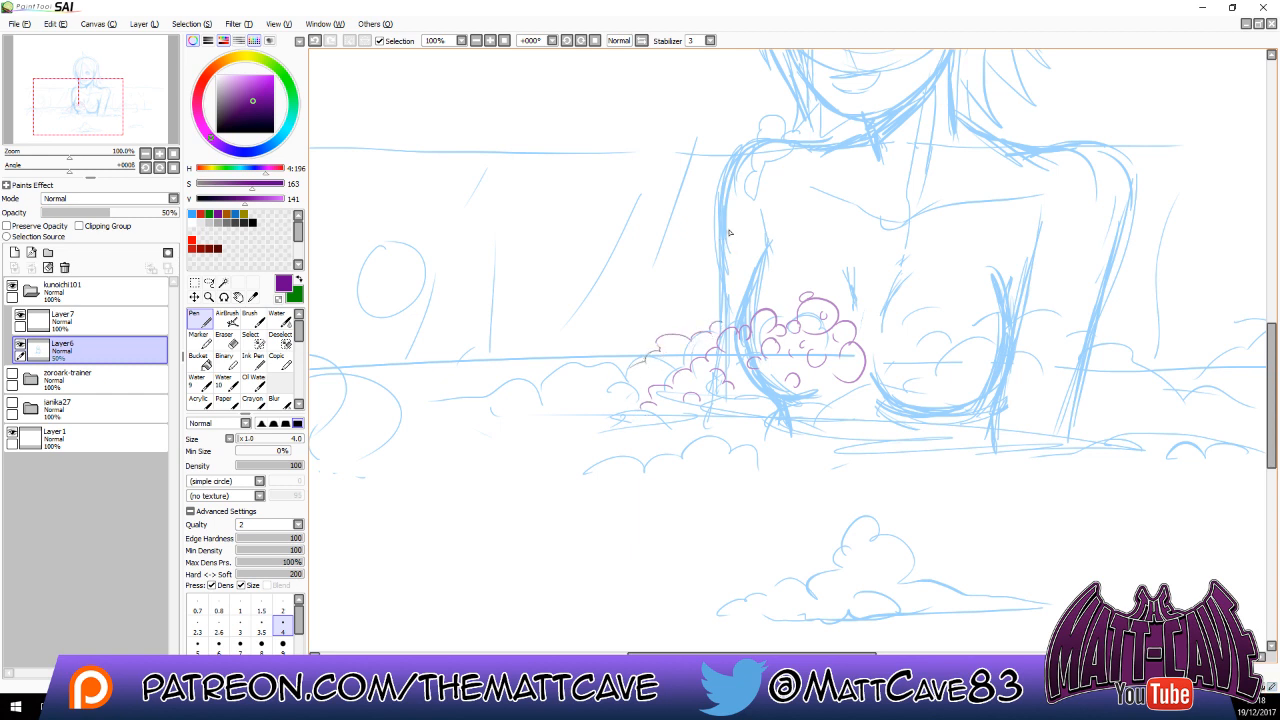
pyautogui.moveTo(722, 223)
pyautogui.mouseDown()
pyautogui.moveTo(721, 306)
pyautogui.moveTo(726, 241)
pyautogui.mouseUp()
# Draw loose purple bubbles of varying sizes on the chest and in the air, including a large one beyond the right shoulder.
pyautogui.moveTo(957, 243); pyautogui.dragTo(960, 249)
pyautogui.moveTo(656, 99); pyautogui.dragTo(672, 95)
pyautogui.moveTo(540, 198); pyautogui.dragTo(547, 190)
pyautogui.moveTo(569, 237); pyautogui.dragTo(572, 244)
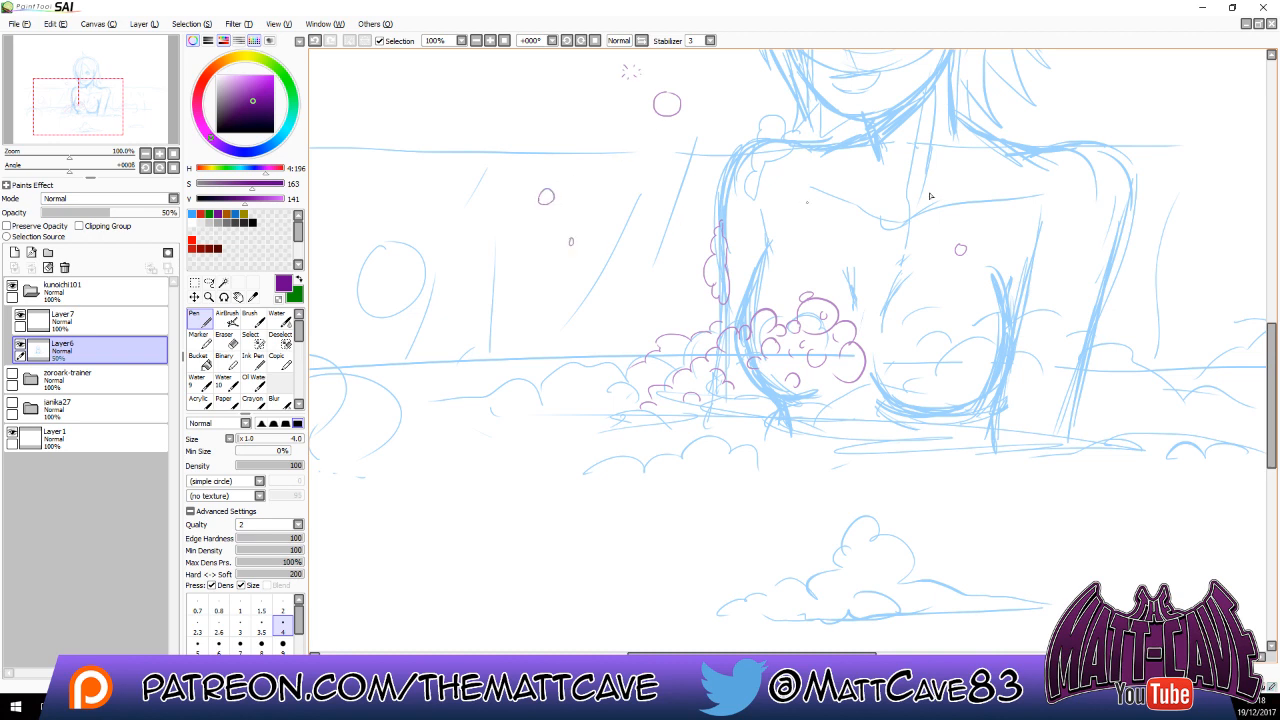
pyautogui.moveTo(1166, 106)
pyautogui.mouseDown()
pyautogui.moveTo(1160, 122)
pyautogui.moveTo(1182, 92)
pyautogui.moveTo(1216, 127)
pyautogui.moveTo(1206, 84)
pyautogui.mouseUp()
pyautogui.hotkey('ctrl', 'z')
# Draw purple foam along the waterline below the left breast and arm, with a flat drifting cluster in front.
pyautogui.moveTo(874, 375)
pyautogui.mouseDown()
pyautogui.moveTo(870, 413)
pyautogui.moveTo(844, 409)
pyautogui.moveTo(782, 451)
pyautogui.moveTo(809, 460)
pyautogui.moveTo(768, 456)
pyautogui.moveTo(855, 453)
pyautogui.mouseUp()
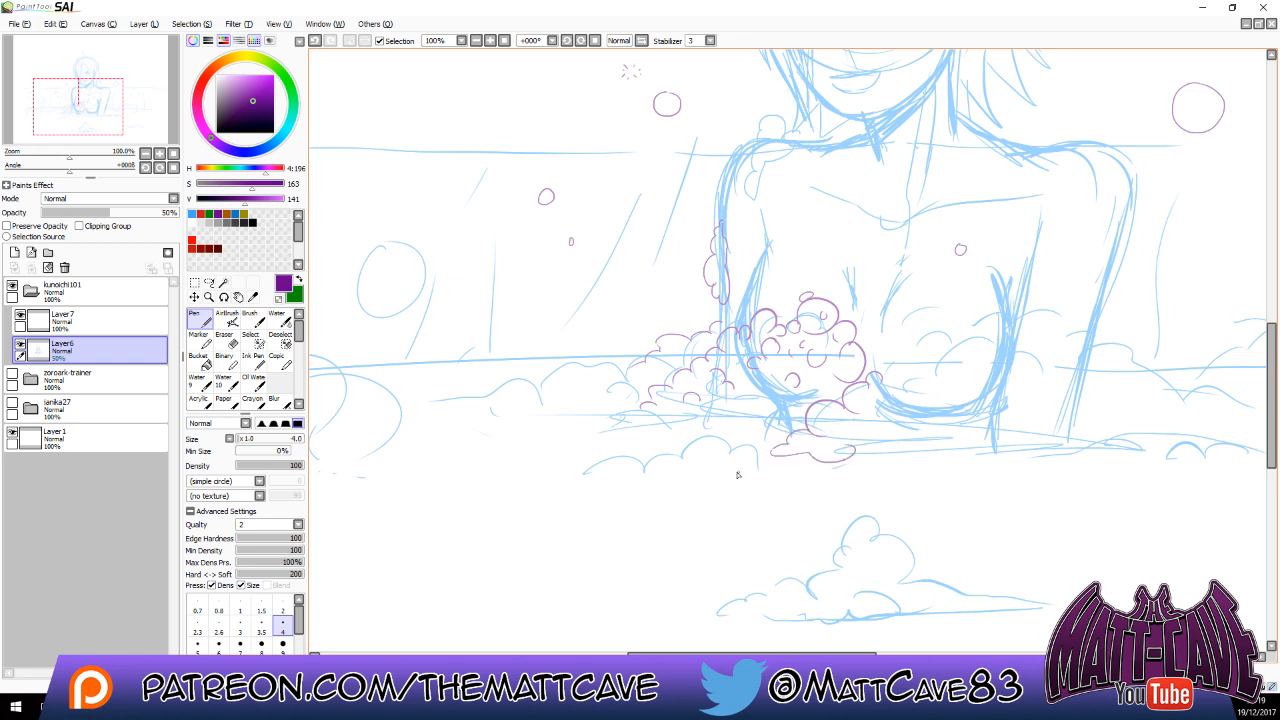
pyautogui.moveTo(755, 471)
pyautogui.mouseDown()
pyautogui.moveTo(724, 462)
pyautogui.moveTo(679, 440)
pyautogui.moveTo(689, 473)
pyautogui.moveTo(674, 457)
pyautogui.moveTo(661, 472)
pyautogui.moveTo(646, 461)
pyautogui.moveTo(629, 482)
pyautogui.moveTo(611, 477)
pyautogui.moveTo(651, 503)
pyautogui.moveTo(666, 483)
pyautogui.moveTo(686, 498)
pyautogui.moveTo(717, 481)
pyautogui.moveTo(719, 494)
pyautogui.moveTo(814, 484)
pyautogui.moveTo(749, 489)
pyautogui.mouseUp()
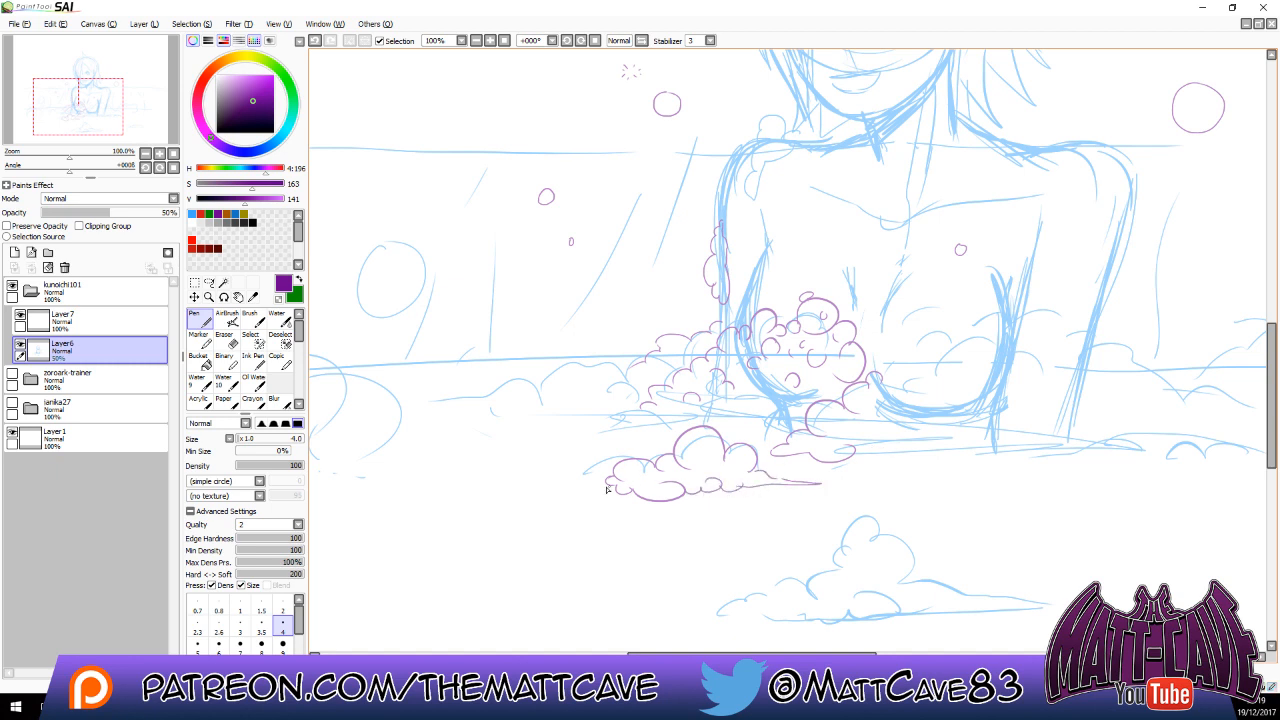
pyautogui.moveTo(1052, 441); pyautogui.dragTo(836, 487)
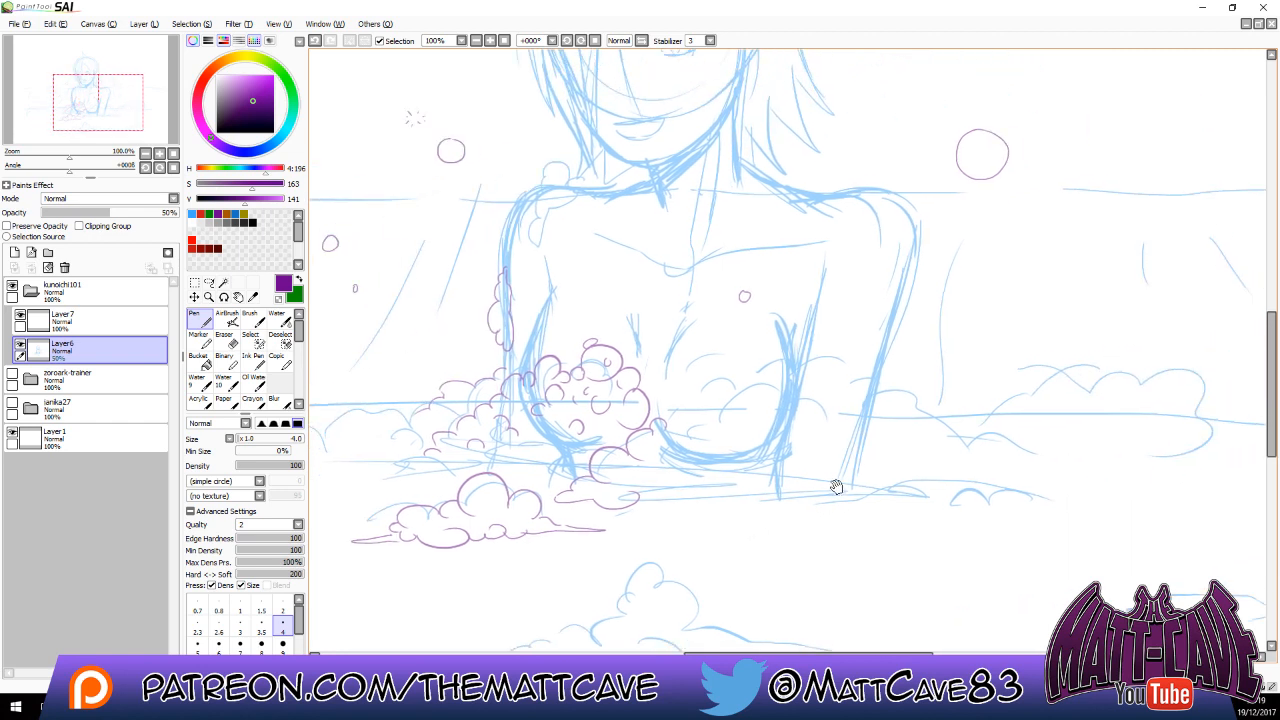
pyautogui.moveTo(524, 470)
pyautogui.mouseDown()
pyautogui.moveTo(548, 453)
pyautogui.moveTo(553, 478)
pyautogui.mouseUp()
pyautogui.hotkey('ctrl', 'z')
pyautogui.moveTo(588, 434); pyautogui.dragTo(572, 463)
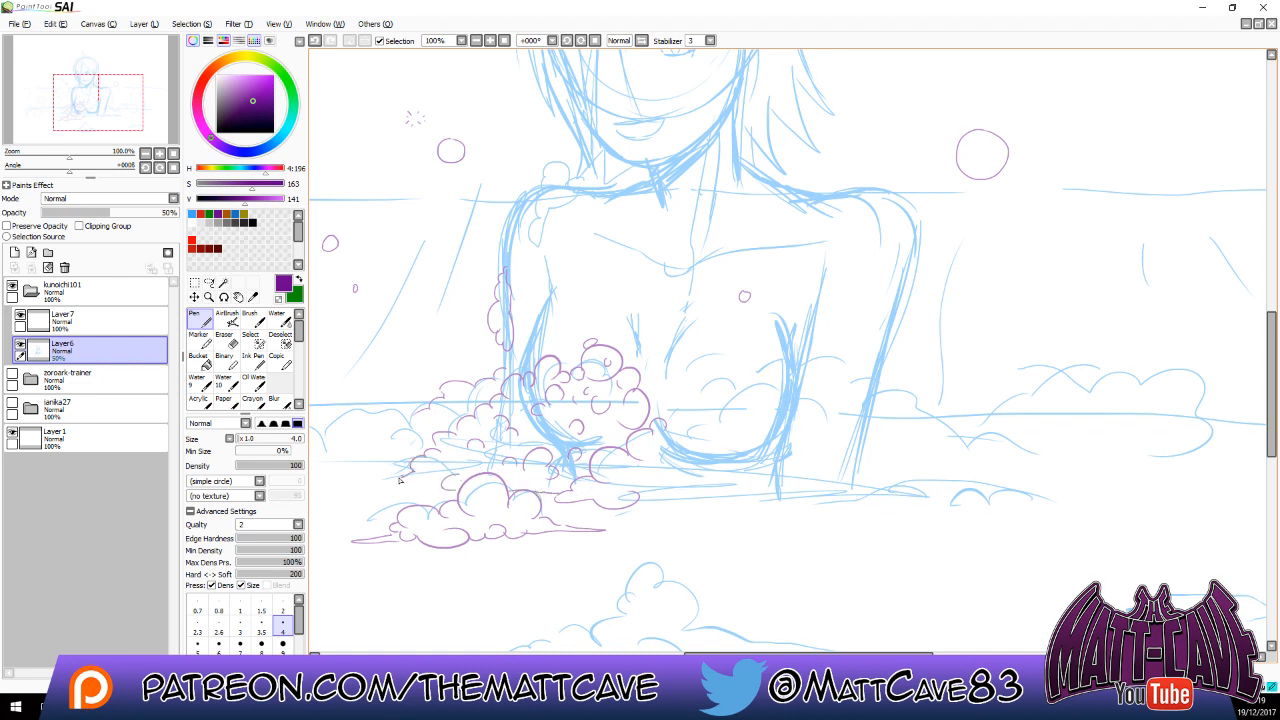
pyautogui.moveTo(367, 482)
pyautogui.mouseDown()
pyautogui.moveTo(322, 489)
pyautogui.moveTo(455, 490)
pyautogui.mouseUp()
# Draw a cluster of round purple foam bubbles over the right breast, with a large bubble in the middle and smaller ones around it.
pyautogui.moveTo(983, 351); pyautogui.dragTo(1077, 405)
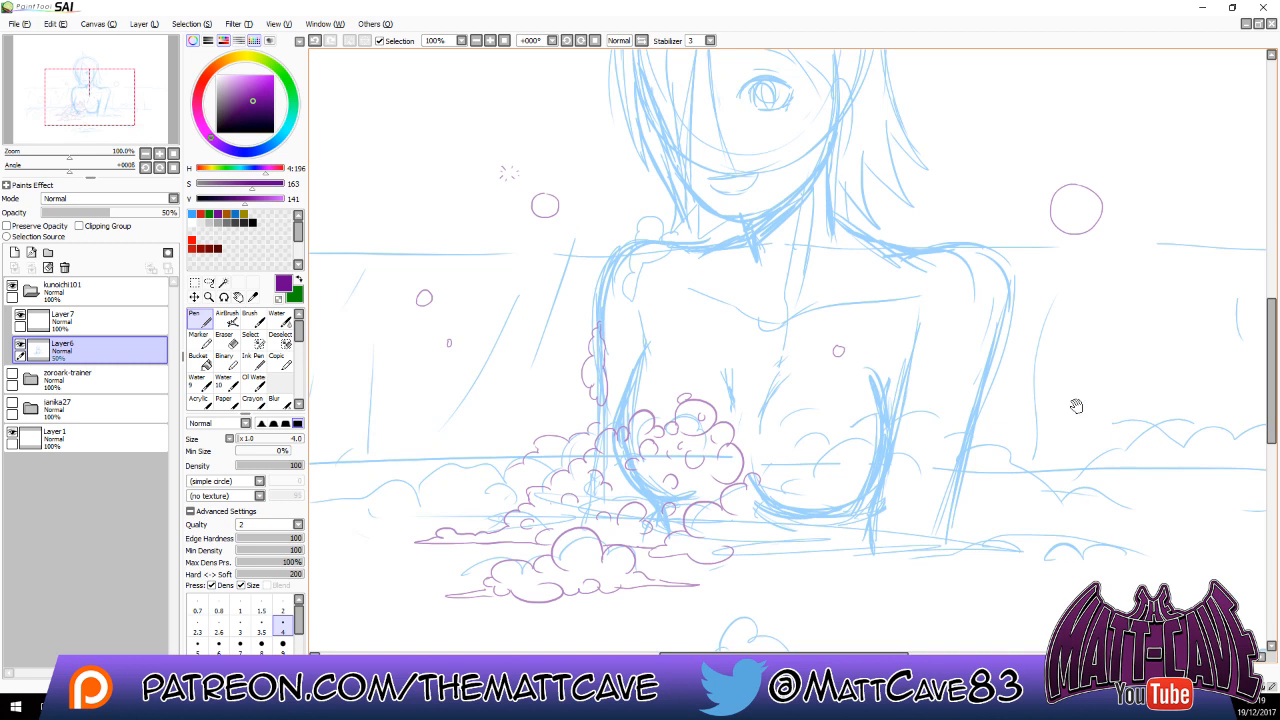
pyautogui.moveTo(756, 474)
pyautogui.mouseDown()
pyautogui.moveTo(790, 445)
pyautogui.moveTo(788, 469)
pyautogui.moveTo(776, 468)
pyautogui.moveTo(778, 426)
pyautogui.moveTo(791, 442)
pyautogui.mouseUp()
pyautogui.hotkey('ctrl', 'z')
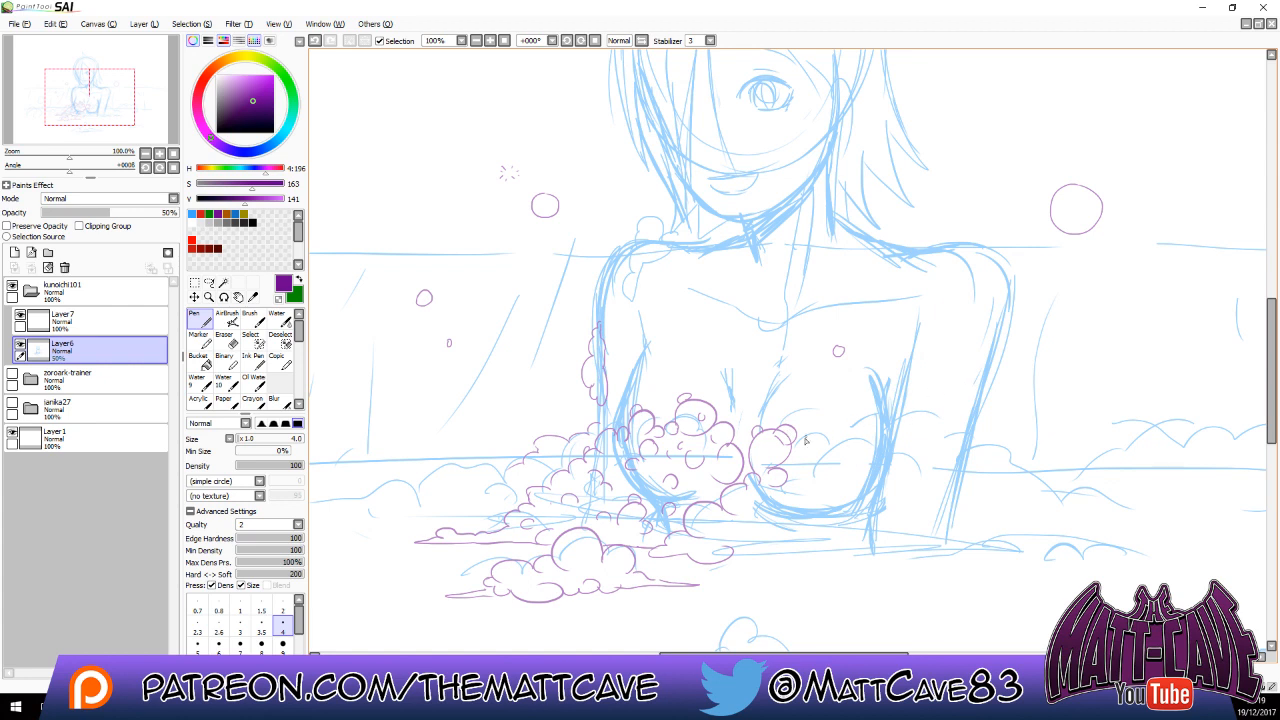
pyautogui.moveTo(796, 436)
pyautogui.mouseDown()
pyautogui.moveTo(821, 467)
pyautogui.moveTo(861, 460)
pyautogui.moveTo(812, 470)
pyautogui.moveTo(794, 459)
pyautogui.moveTo(817, 478)
pyautogui.moveTo(835, 449)
pyautogui.mouseUp()
pyautogui.hotkey('ctrl', 'z')
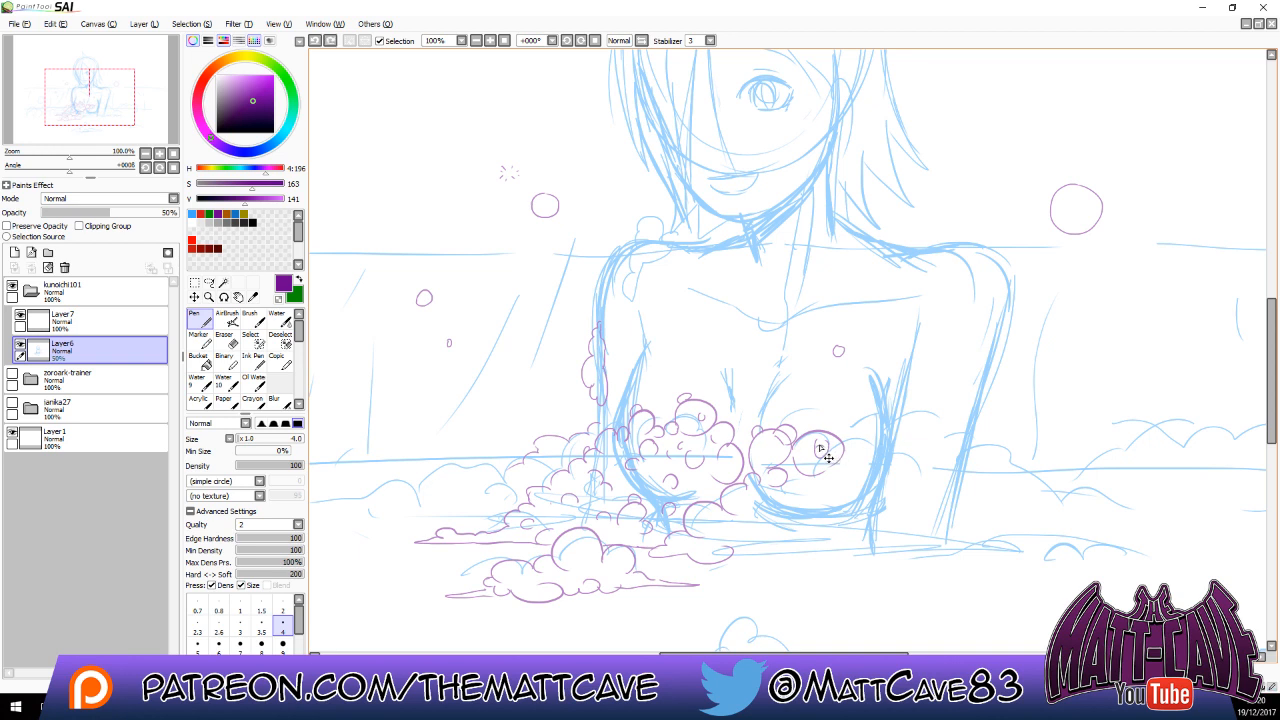
pyautogui.hotkey('ctrl', 'z')
pyautogui.moveTo(816, 448)
pyautogui.mouseDown()
pyautogui.moveTo(829, 448)
pyautogui.moveTo(808, 508)
pyautogui.moveTo(838, 523)
pyautogui.mouseUp()
pyautogui.hotkey('ctrl', 'z')
pyautogui.hotkey('ctrl', 'z')
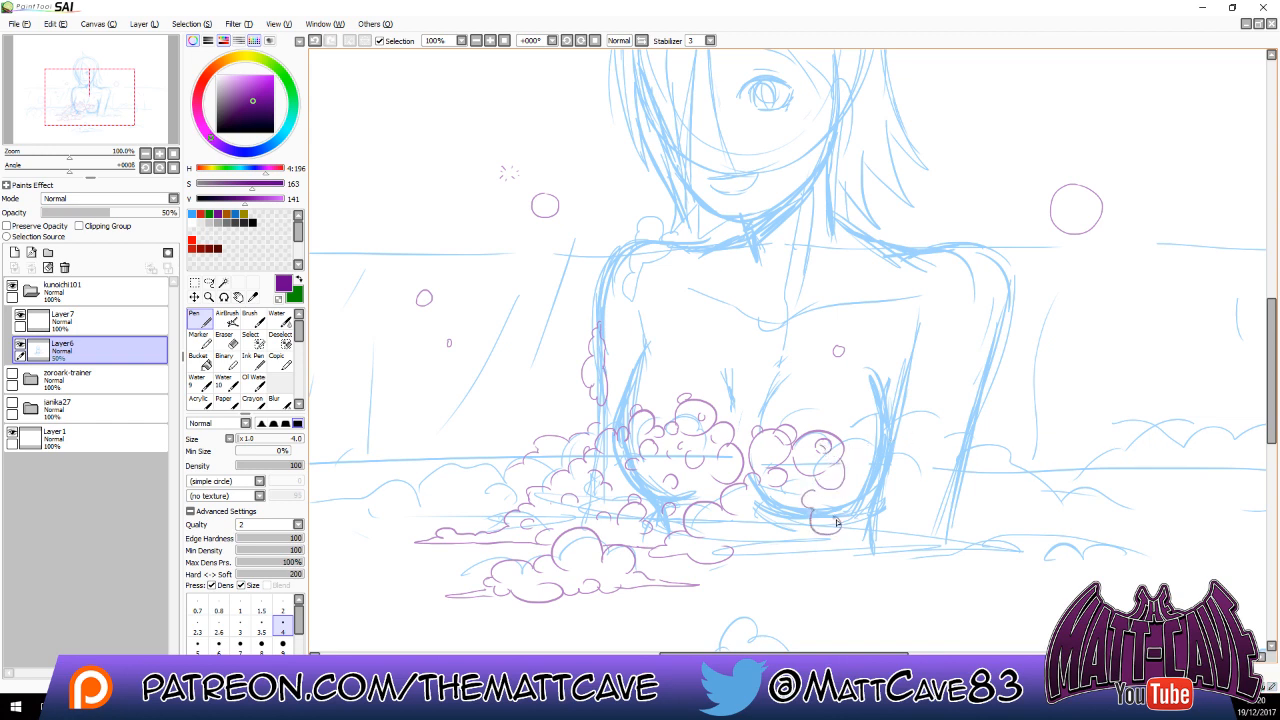
pyautogui.moveTo(847, 456)
pyautogui.mouseDown()
pyautogui.moveTo(861, 469)
pyautogui.moveTo(873, 447)
pyautogui.moveTo(889, 466)
pyautogui.moveTo(879, 487)
pyautogui.moveTo(918, 483)
pyautogui.moveTo(866, 532)
pyautogui.moveTo(899, 509)
pyautogui.mouseUp()
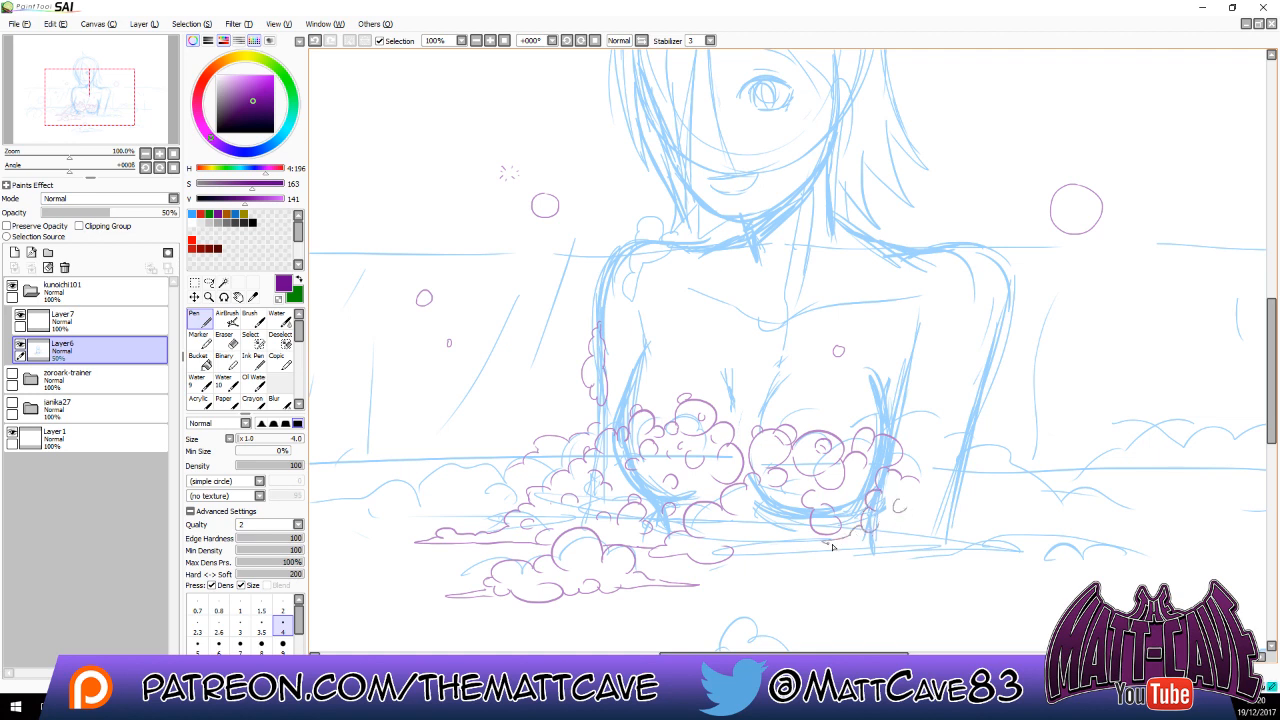
# Draw purple foam sloping to the waterline around the right arm, and fill the gap below the breasts with more foam bumps.
pyautogui.moveTo(924, 482)
pyautogui.mouseDown()
pyautogui.moveTo(958, 508)
pyautogui.moveTo(958, 527)
pyautogui.moveTo(1033, 540)
pyautogui.moveTo(995, 527)
pyautogui.mouseUp()
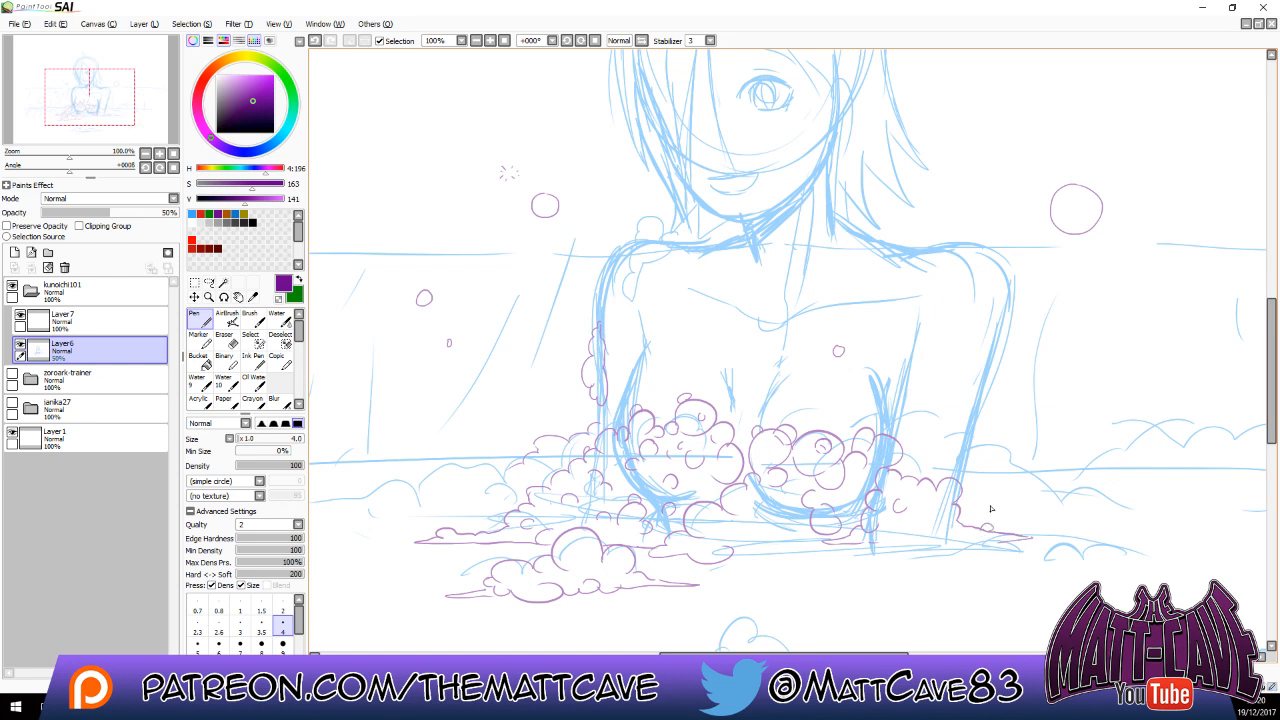
pyautogui.moveTo(975, 479)
pyautogui.mouseDown()
pyautogui.moveTo(933, 502)
pyautogui.moveTo(943, 499)
pyautogui.moveTo(918, 485)
pyautogui.moveTo(926, 506)
pyautogui.moveTo(902, 481)
pyautogui.moveTo(921, 530)
pyautogui.mouseUp()
pyautogui.moveTo(902, 522)
pyautogui.mouseDown()
pyautogui.moveTo(870, 542)
pyautogui.moveTo(1006, 544)
pyautogui.mouseUp()
pyautogui.moveTo(902, 542); pyautogui.dragTo(857, 544)
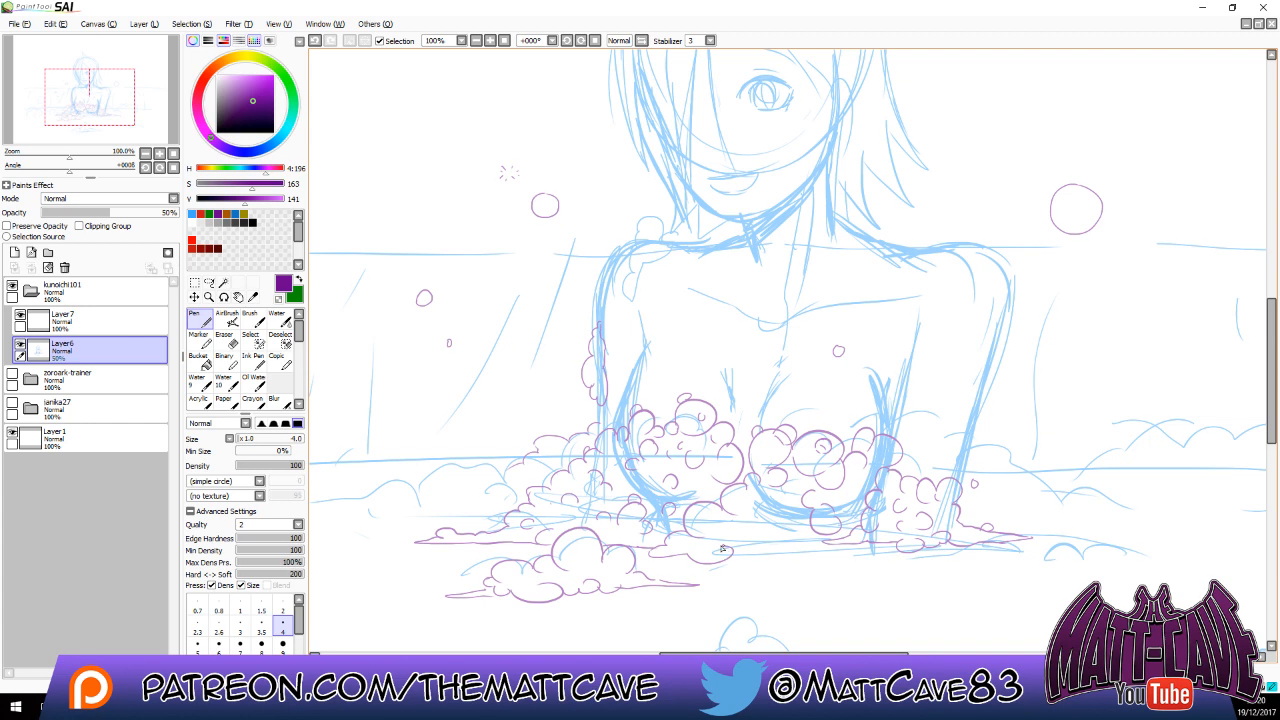
pyautogui.moveTo(745, 512)
pyautogui.mouseDown()
pyautogui.moveTo(764, 523)
pyautogui.moveTo(750, 527)
pyautogui.mouseUp()
pyautogui.hotkey('ctrl', 'z')
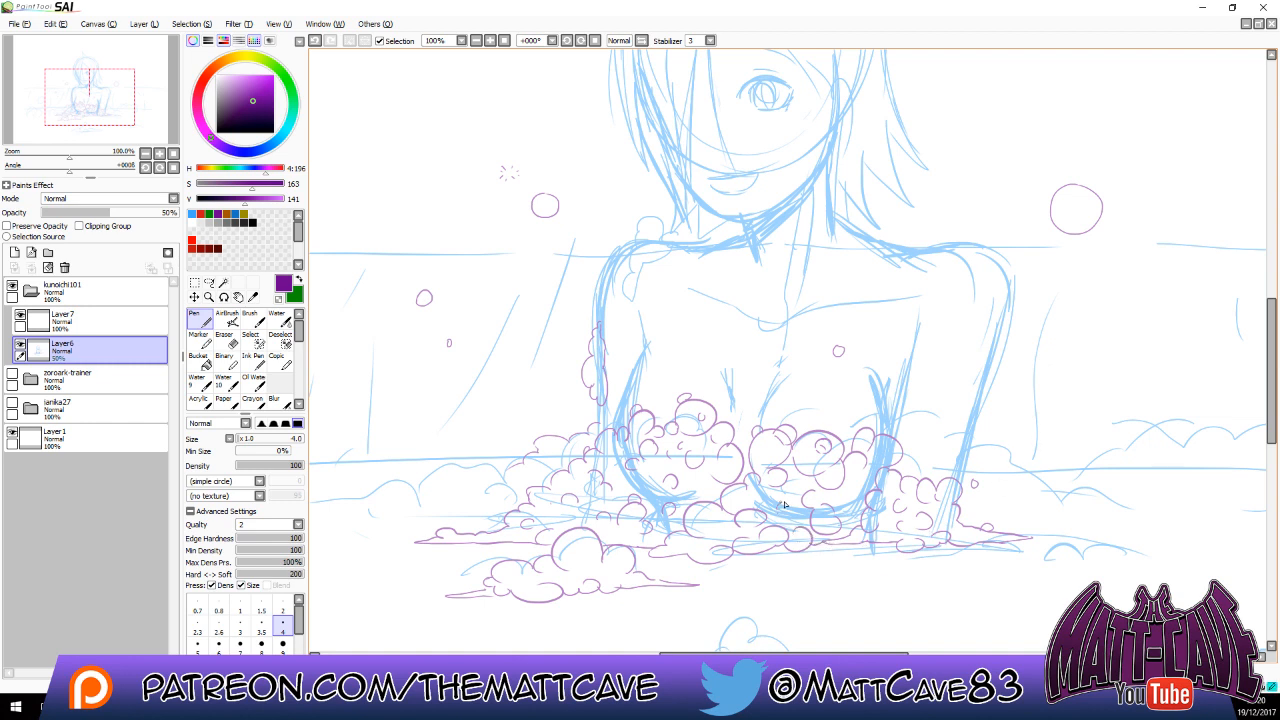
# Draw loose purple bubbles of different sizes beside both shoulders and the left arm, plus a small burst mark beyond the right shoulder.
pyautogui.moveTo(612, 256)
pyautogui.mouseDown()
pyautogui.moveTo(595, 246)
pyautogui.moveTo(611, 252)
pyautogui.mouseUp()
pyautogui.moveTo(1058, 270); pyautogui.dragTo(1072, 276)
pyautogui.moveTo(549, 343)
pyautogui.mouseDown()
pyautogui.moveTo(523, 345)
pyautogui.moveTo(552, 334)
pyautogui.mouseUp()
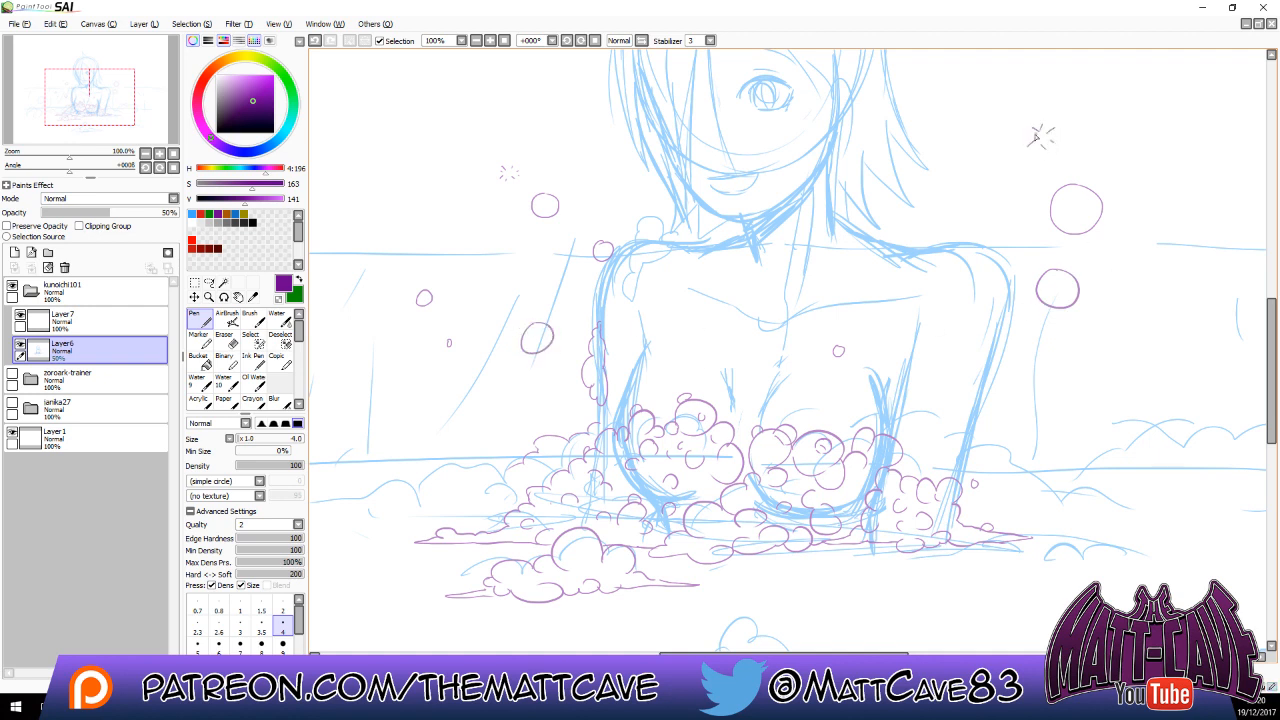
pyautogui.moveTo(984, 206); pyautogui.dragTo(988, 214)
# Draw the right shoulder curve and the outer line of the right arm down to the foam in purple.
pyautogui.moveTo(1158, 386)
pyautogui.mouseDown()
pyautogui.moveTo(1118, 574)
pyautogui.moveTo(1209, 223)
pyautogui.moveTo(1017, 509)
pyautogui.mouseUp()
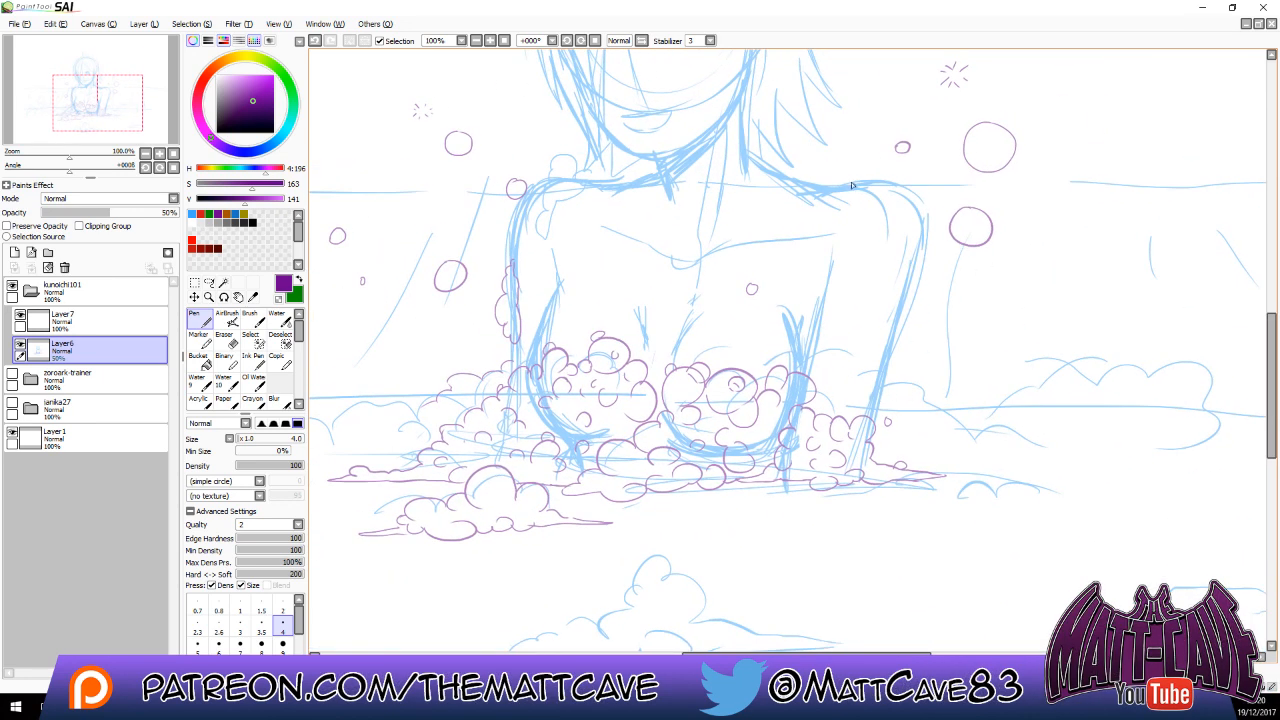
pyautogui.moveTo(851, 186)
pyautogui.mouseDown()
pyautogui.moveTo(862, 186)
pyautogui.moveTo(895, 318)
pyautogui.mouseUp()
pyautogui.moveTo(912, 275); pyautogui.dragTo(871, 430)
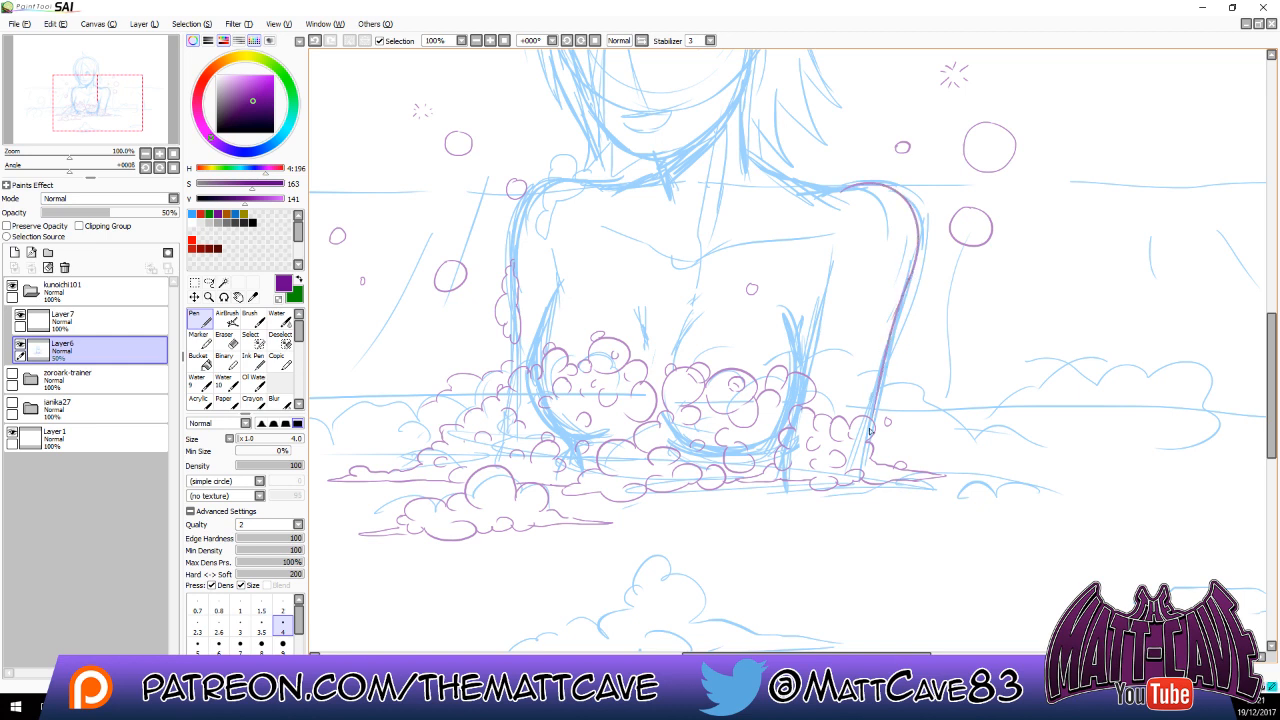
pyautogui.hotkey('ctrl', 'z')
pyautogui.moveTo(913, 270); pyautogui.dragTo(871, 425)
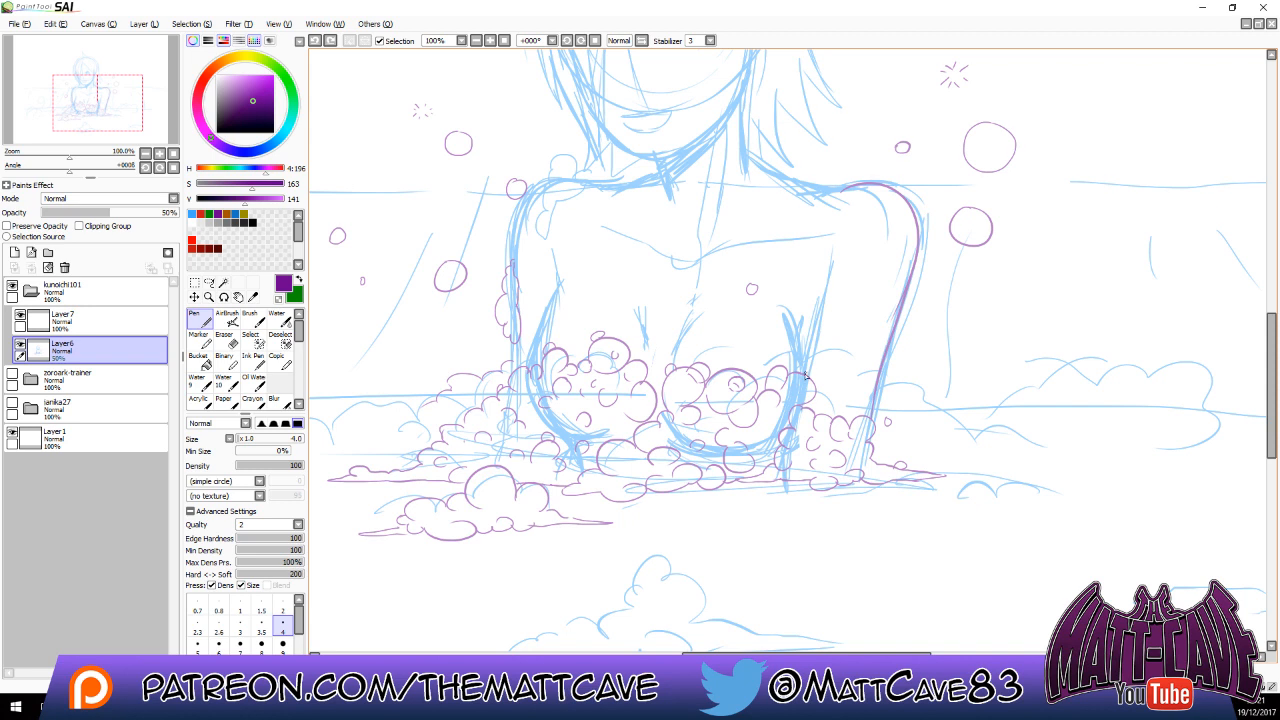
# Draw the inner line of the right arm, the side of the right breast and short cleavage lines above the foam in purple.
pyautogui.moveTo(812, 345)
pyautogui.mouseDown()
pyautogui.moveTo(855, 244)
pyautogui.moveTo(825, 295)
pyautogui.mouseUp()
pyautogui.moveTo(800, 376); pyautogui.dragTo(782, 316)
pyautogui.moveTo(662, 389); pyautogui.dragTo(703, 322)
pyautogui.hotkey('ctrl', 'z')
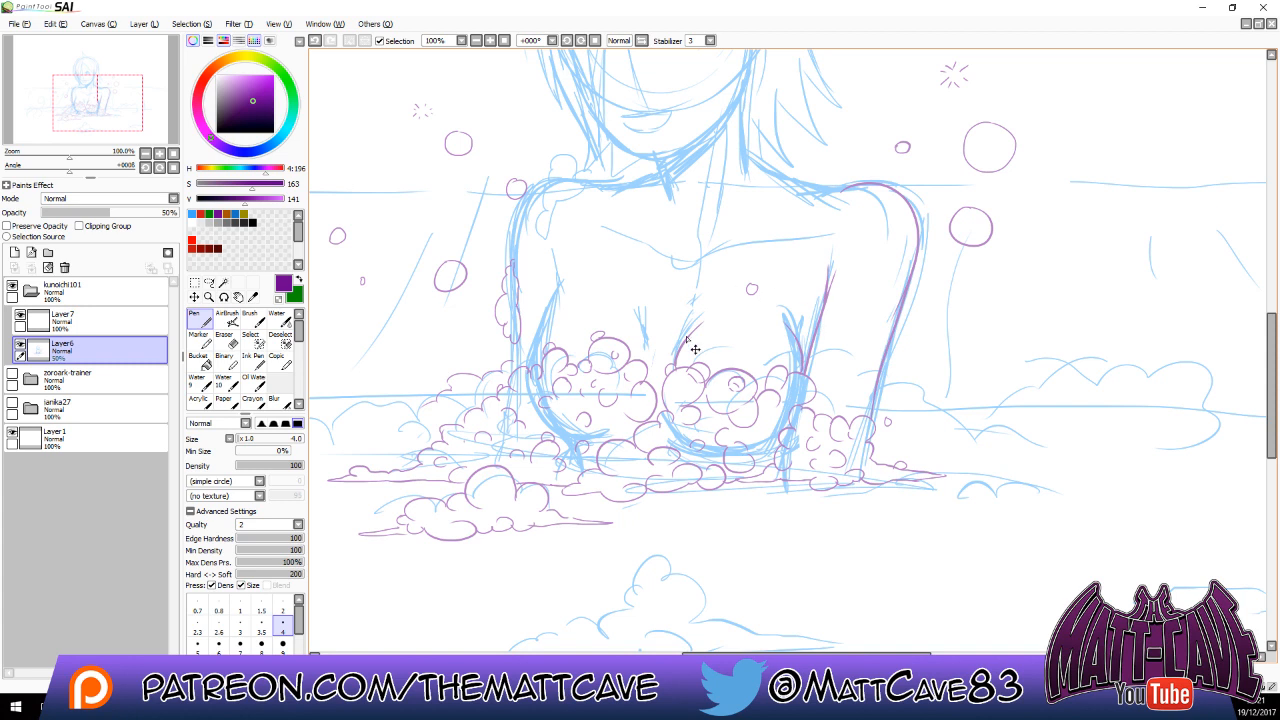
pyautogui.hotkey('ctrl', 'z')
pyautogui.moveTo(672, 370); pyautogui.dragTo(686, 333)
pyautogui.moveTo(655, 373)
pyautogui.mouseDown()
pyautogui.moveTo(639, 309)
pyautogui.moveTo(705, 311)
pyautogui.mouseUp()
pyautogui.hotkey('ctrl', 'z')
pyautogui.moveTo(656, 358); pyautogui.dragTo(631, 312)
pyautogui.hotkey('ctrl', 'z')
# Draw the left armpit line and the outer side of the left breast down to the foam in purple.
pyautogui.moveTo(531, 370); pyautogui.dragTo(566, 294)
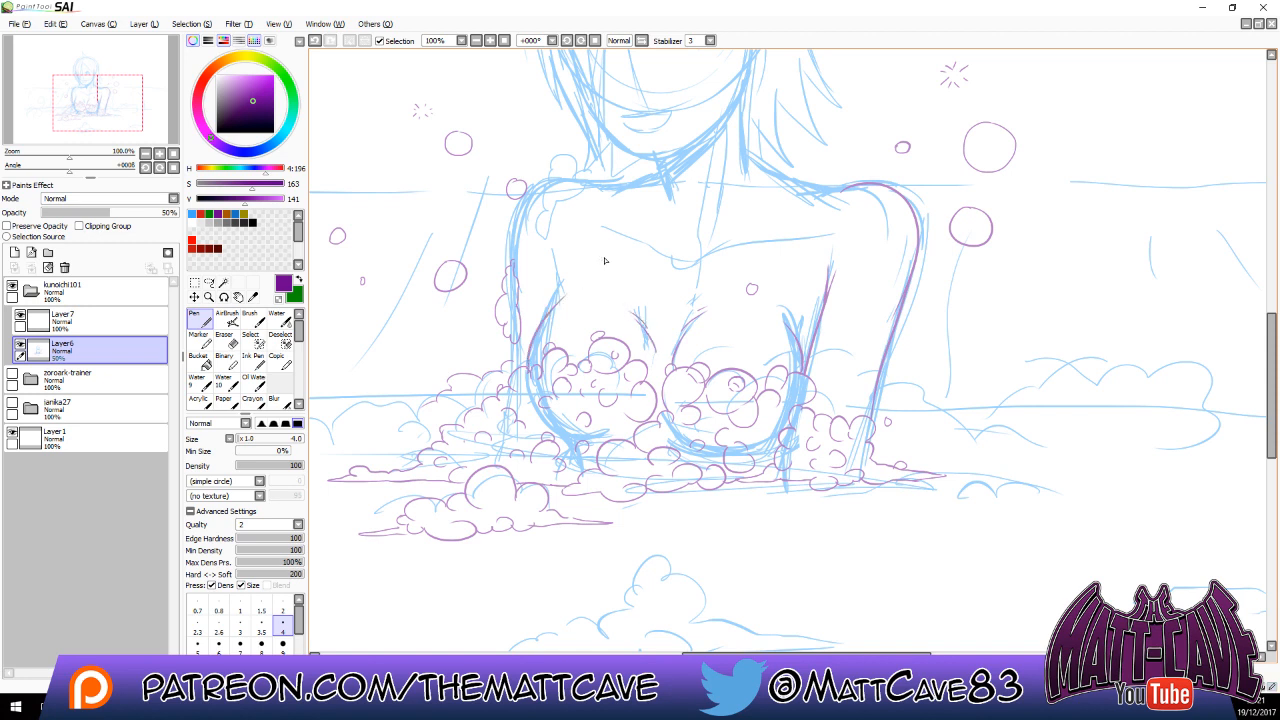
pyautogui.hotkey('ctrl', 'z')
pyautogui.moveTo(529, 370)
pyautogui.mouseDown()
pyautogui.moveTo(558, 296)
pyautogui.moveTo(551, 258)
pyautogui.mouseUp()
# Draw the left shoulder and the outer line of the left arm in purple, with a small foam cluster on the shoulder.
pyautogui.moveTo(597, 181)
pyautogui.mouseDown()
pyautogui.moveTo(545, 192)
pyautogui.moveTo(545, 251)
pyautogui.moveTo(554, 203)
pyautogui.moveTo(583, 190)
pyautogui.moveTo(556, 195)
pyautogui.moveTo(568, 153)
pyautogui.moveTo(545, 185)
pyautogui.moveTo(550, 211)
pyautogui.moveTo(556, 180)
pyautogui.moveTo(561, 195)
pyautogui.moveTo(602, 181)
pyautogui.moveTo(547, 182)
pyautogui.moveTo(519, 266)
pyautogui.moveTo(517, 234)
pyautogui.mouseUp()
pyautogui.hotkey('ctrl', 'z')
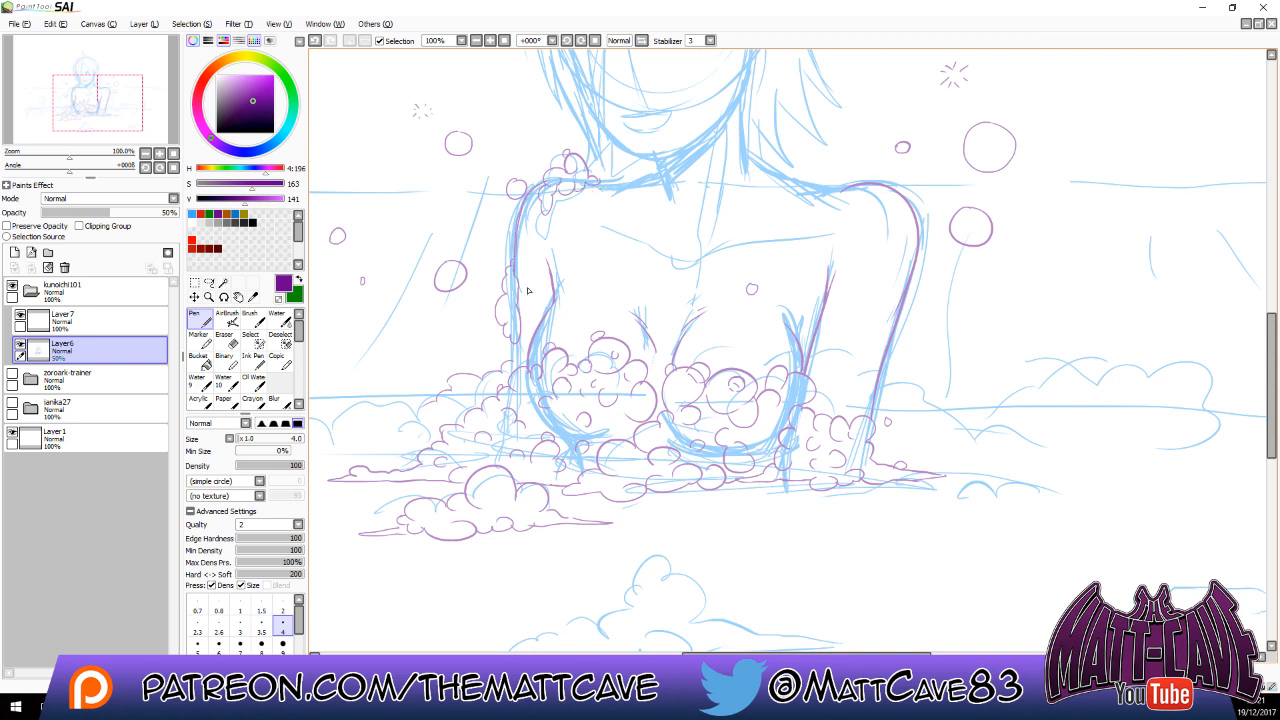
pyautogui.moveTo(517, 343); pyautogui.dragTo(516, 372)
# Draw the two curved collarbone lines across the upper chest in purple.
pyautogui.moveTo(585, 214)
pyautogui.mouseDown()
pyautogui.moveTo(619, 236)
pyautogui.moveTo(672, 243)
pyautogui.mouseUp()
pyautogui.moveTo(800, 204); pyautogui.dragTo(690, 252)
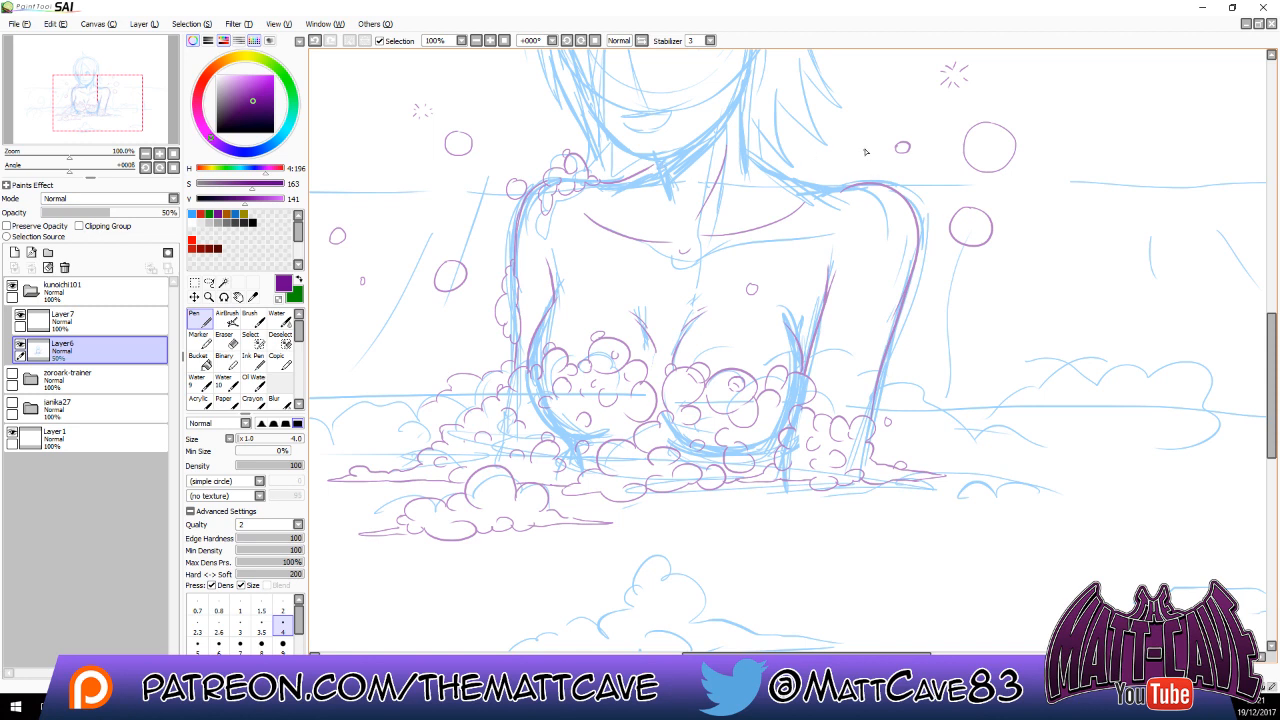
pyautogui.hotkey('ctrl', 'z')
# Draw both sides of the neck in purple and join the right side to the shoulder with a smooth slope.
pyautogui.moveTo(597, 183)
pyautogui.mouseDown()
pyautogui.moveTo(656, 169)
pyautogui.moveTo(660, 198)
pyautogui.mouseUp()
pyautogui.moveTo(740, 104)
pyautogui.mouseDown()
pyautogui.moveTo(746, 158)
pyautogui.moveTo(846, 187)
pyautogui.mouseUp()
pyautogui.hotkey('ctrl', 'z')
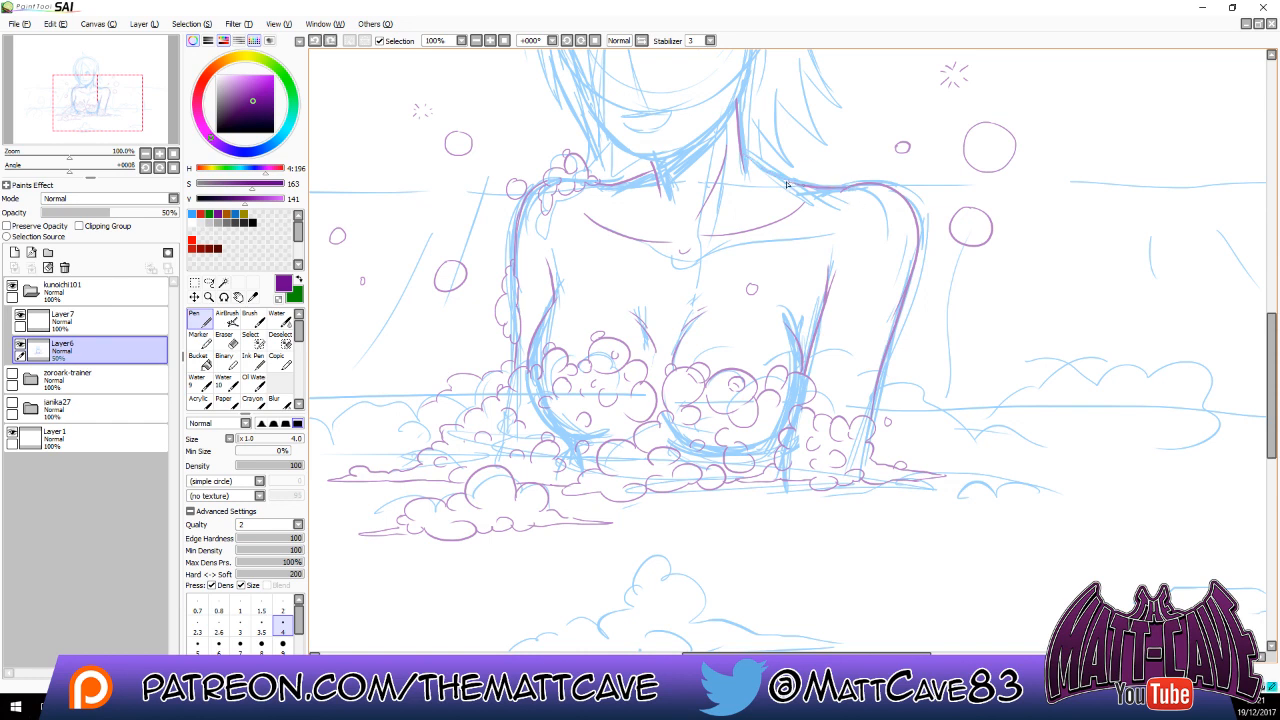
pyautogui.moveTo(744, 157); pyautogui.dragTo(830, 190)
pyautogui.hotkey('ctrl', 'z')
pyautogui.moveTo(742, 155)
pyautogui.mouseDown()
pyautogui.moveTo(807, 188)
pyautogui.moveTo(850, 187)
pyautogui.mouseUp()
# Draw small purple water droplets and drip lines running down the chest and right arm.
pyautogui.moveTo(857, 288); pyautogui.dragTo(856, 325)
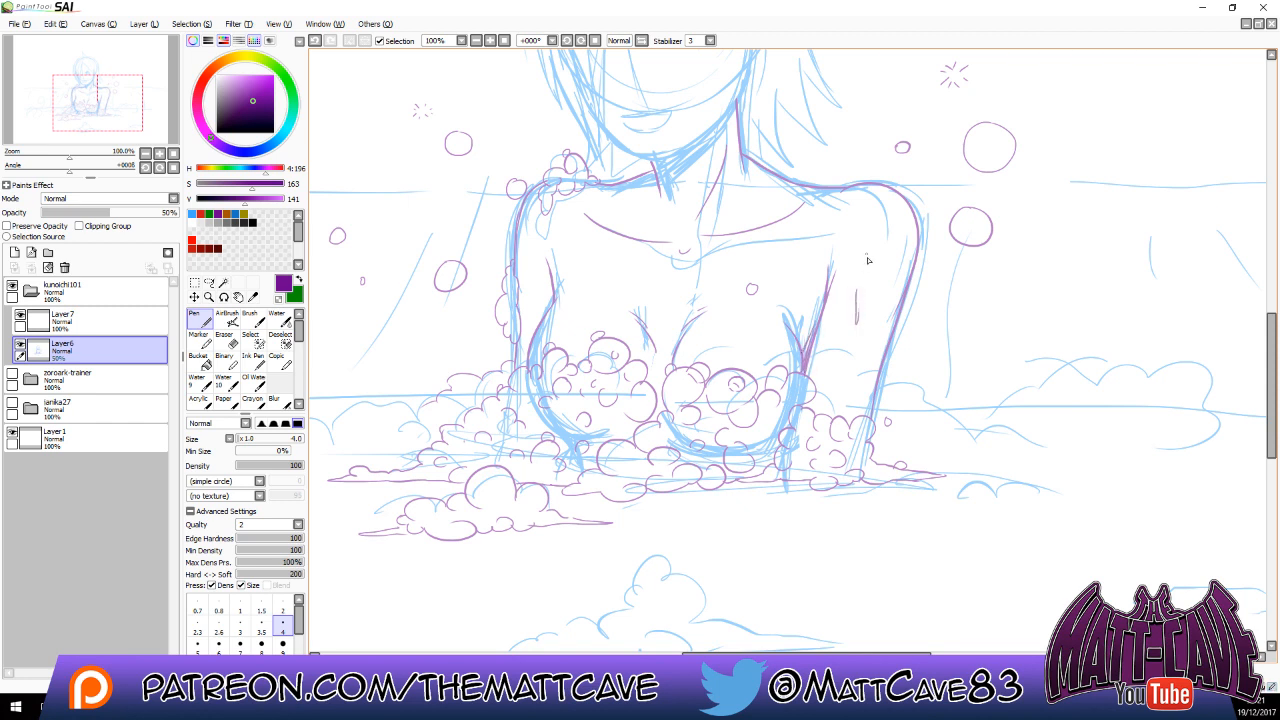
pyautogui.moveTo(578, 252); pyautogui.dragTo(581, 286)
# Draw the left hair locks in purple, from the fringe parting and the side of the head down to pointed tips.
pyautogui.moveTo(904, 162); pyautogui.dragTo(832, 409)
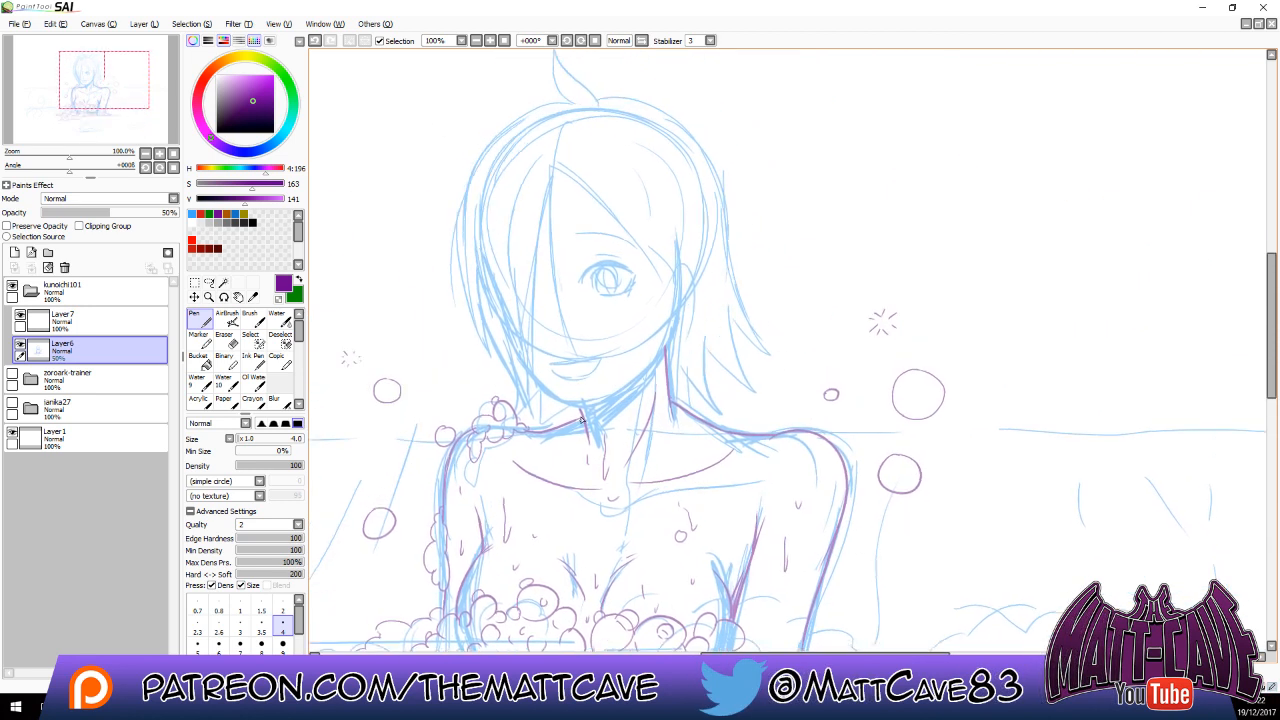
pyautogui.moveTo(555, 167)
pyautogui.mouseDown()
pyautogui.moveTo(541, 405)
pyautogui.moveTo(520, 248)
pyautogui.mouseUp()
pyautogui.moveTo(520, 303); pyautogui.dragTo(531, 422)
pyautogui.moveTo(531, 421); pyautogui.dragTo(483, 218)
pyautogui.hotkey('ctrl', 'z')
pyautogui.hotkey('ctrl', 'z')
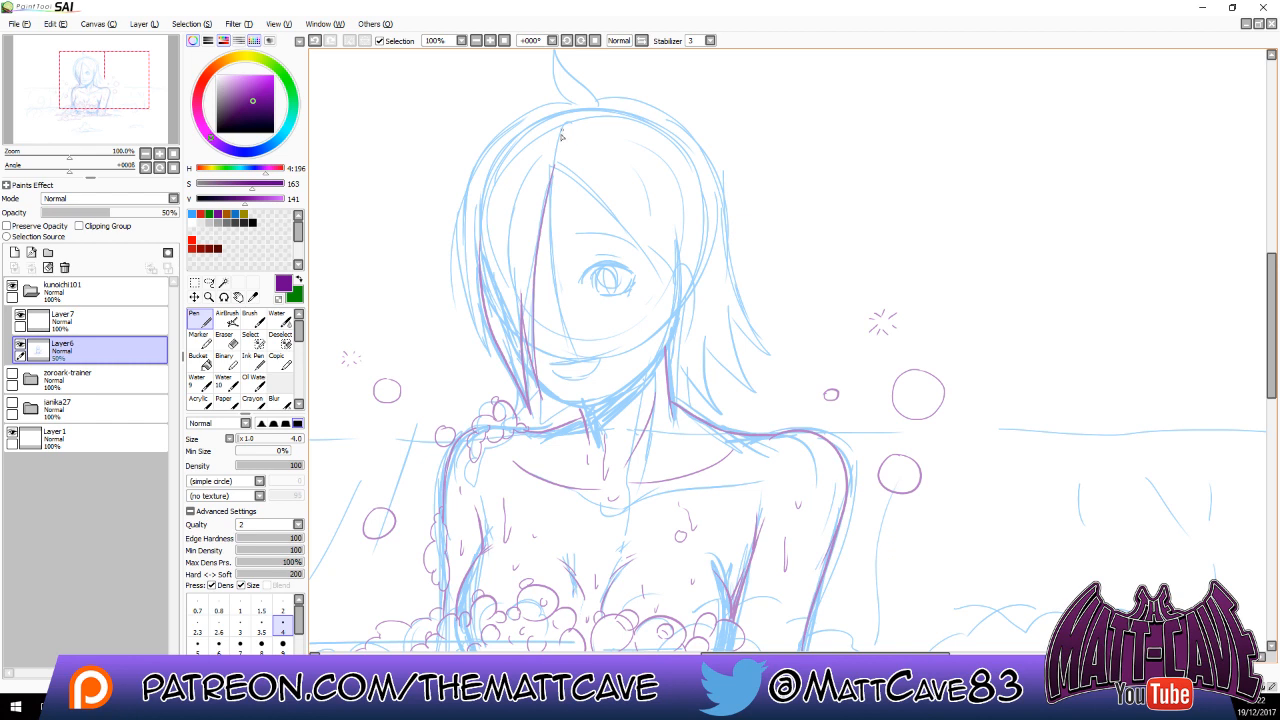
# Draw the right side of the fringe in purple, sweeping from the parting past the eye, with a second strand beside it.
pyautogui.moveTo(555, 167); pyautogui.dragTo(657, 290)
pyautogui.hotkey('ctrl', 'z')
pyautogui.moveTo(553, 167); pyautogui.dragTo(646, 282)
pyautogui.moveTo(620, 178); pyautogui.dragTo(668, 316)
pyautogui.moveTo(652, 252); pyautogui.dragTo(678, 300)
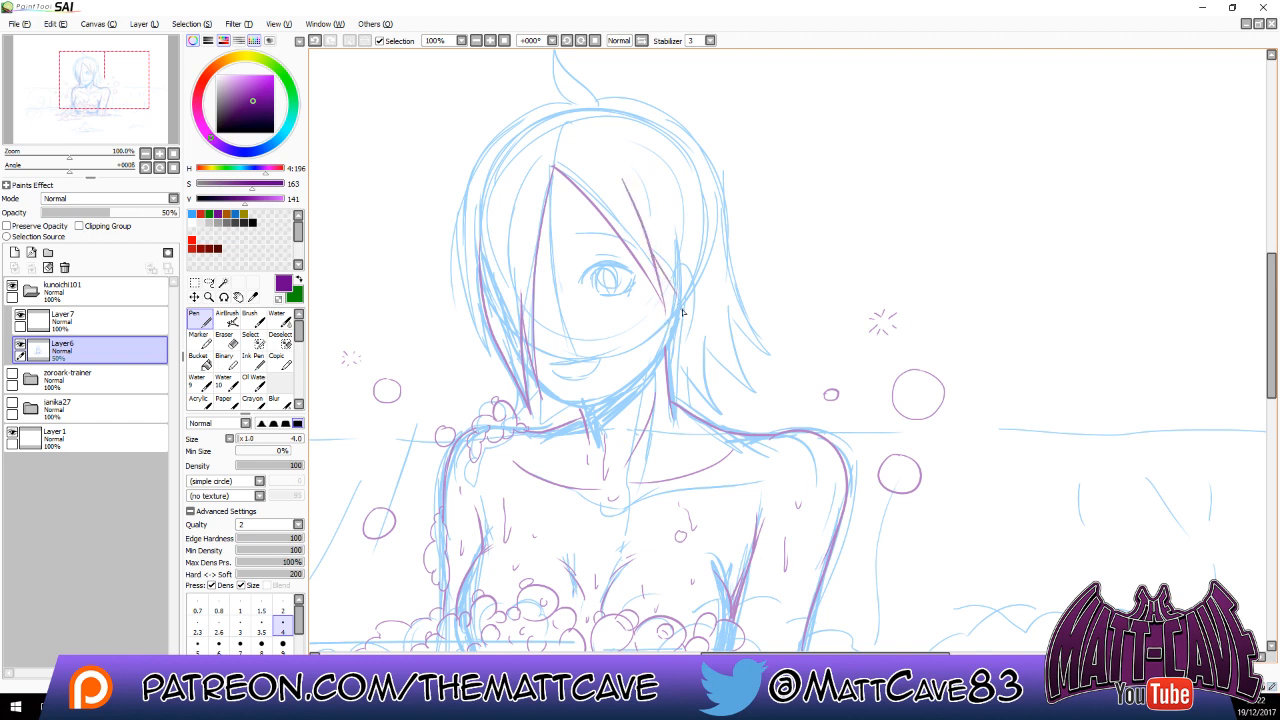
pyautogui.hotkey('ctrl', 'z')
pyautogui.moveTo(652, 254); pyautogui.dragTo(674, 362)
pyautogui.hotkey('ctrl', 'z')
pyautogui.hotkey('ctrl', 'y')
# Draw the jawline and chin between the hair locks in purple, with a shadow edge under the chin across the neck.
pyautogui.moveTo(523, 361)
pyautogui.mouseDown()
pyautogui.moveTo(563, 404)
pyautogui.moveTo(664, 356)
pyautogui.mouseUp()
pyautogui.hotkey('ctrl', 'z')
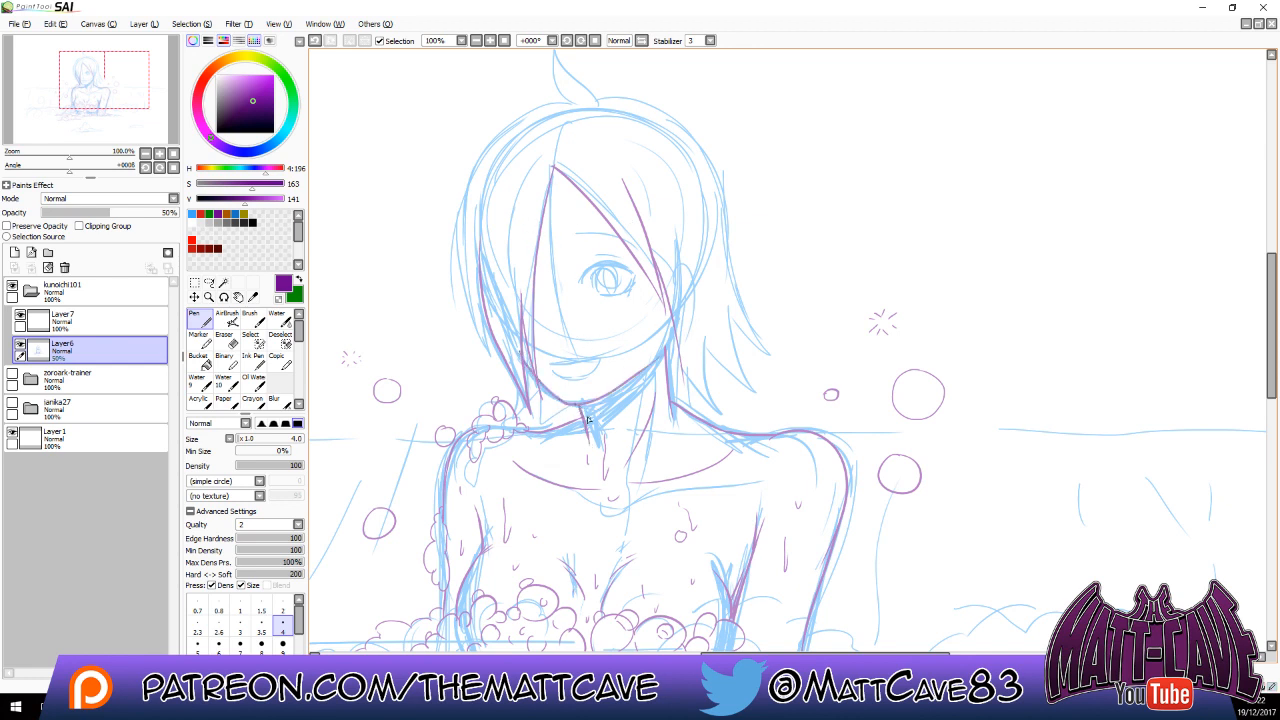
pyautogui.hotkey('ctrl', 'z')
pyautogui.moveTo(584, 420); pyautogui.dragTo(665, 350)
pyautogui.hotkey('ctrl', 'z')
# Try to fill the shadow area under the chin with the Bucket tool.
pyautogui.press('g')
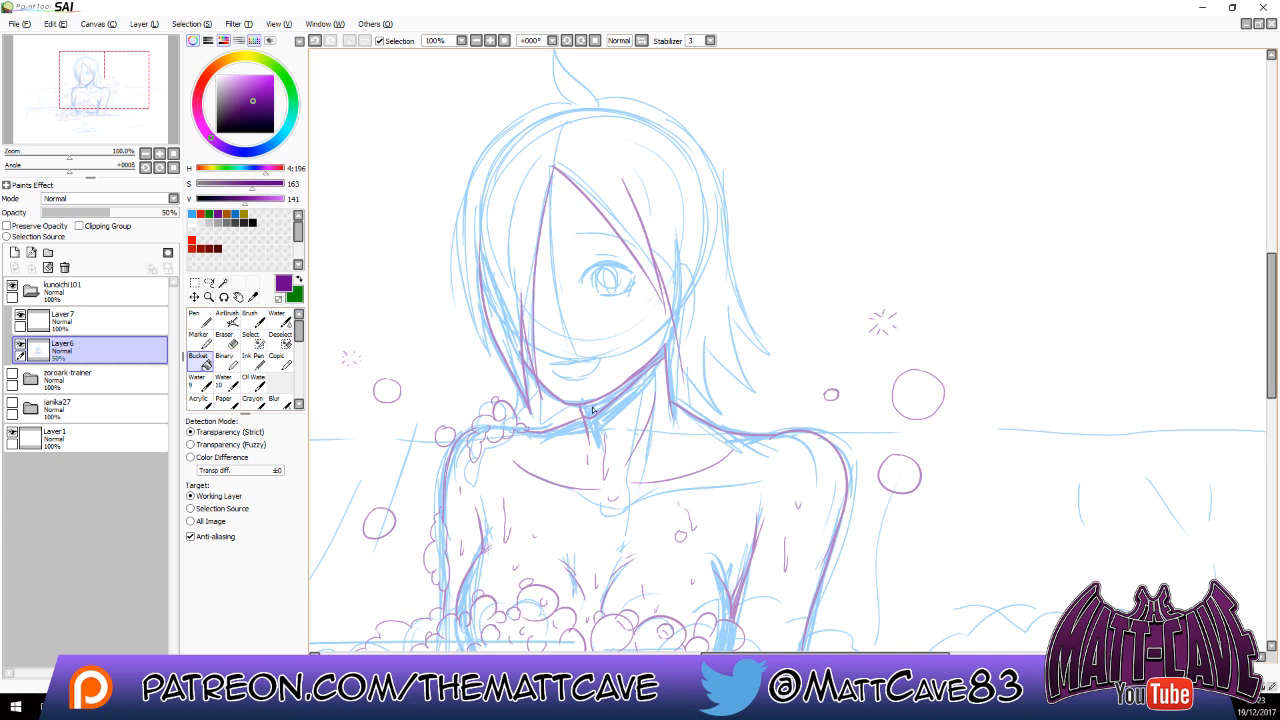
pyautogui.click(598, 406)
pyautogui.hotkey('ctrl', 'z')
pyautogui.click(200, 318)
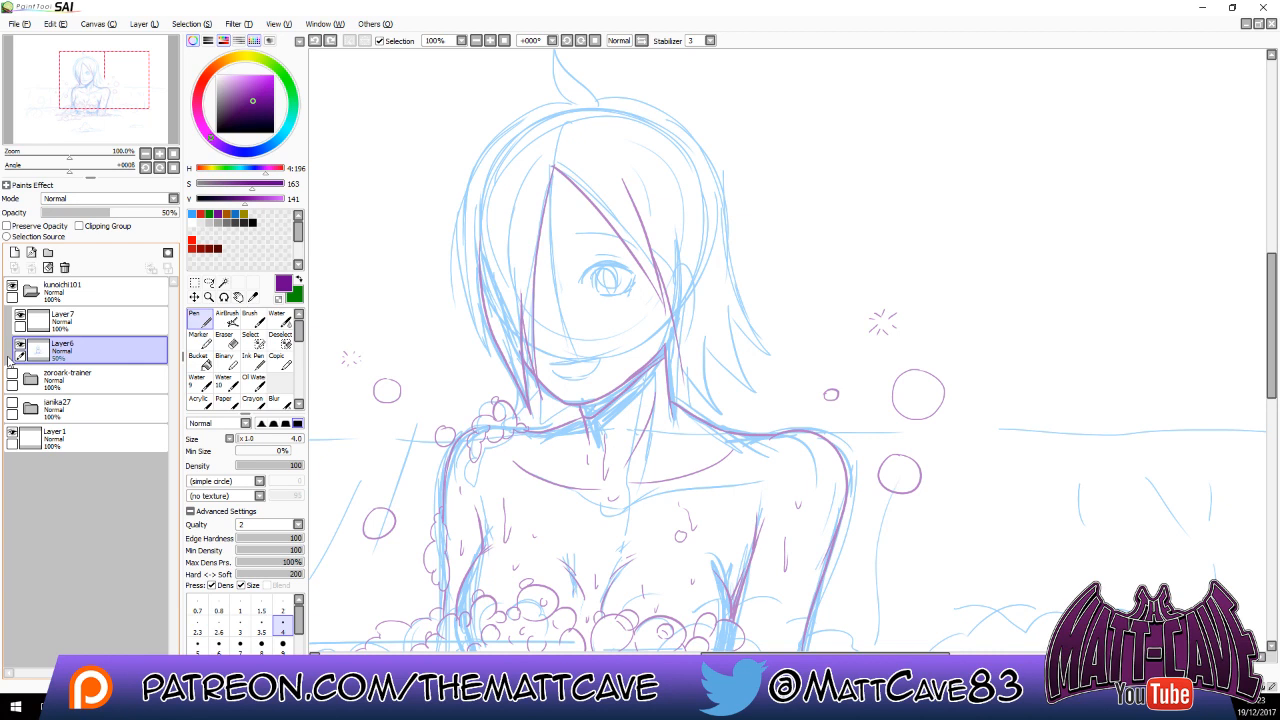
# On Layer7, draw the hair tuft at the crown and the outer left contour of the hair in solid purple.
pyautogui.click(60, 320)
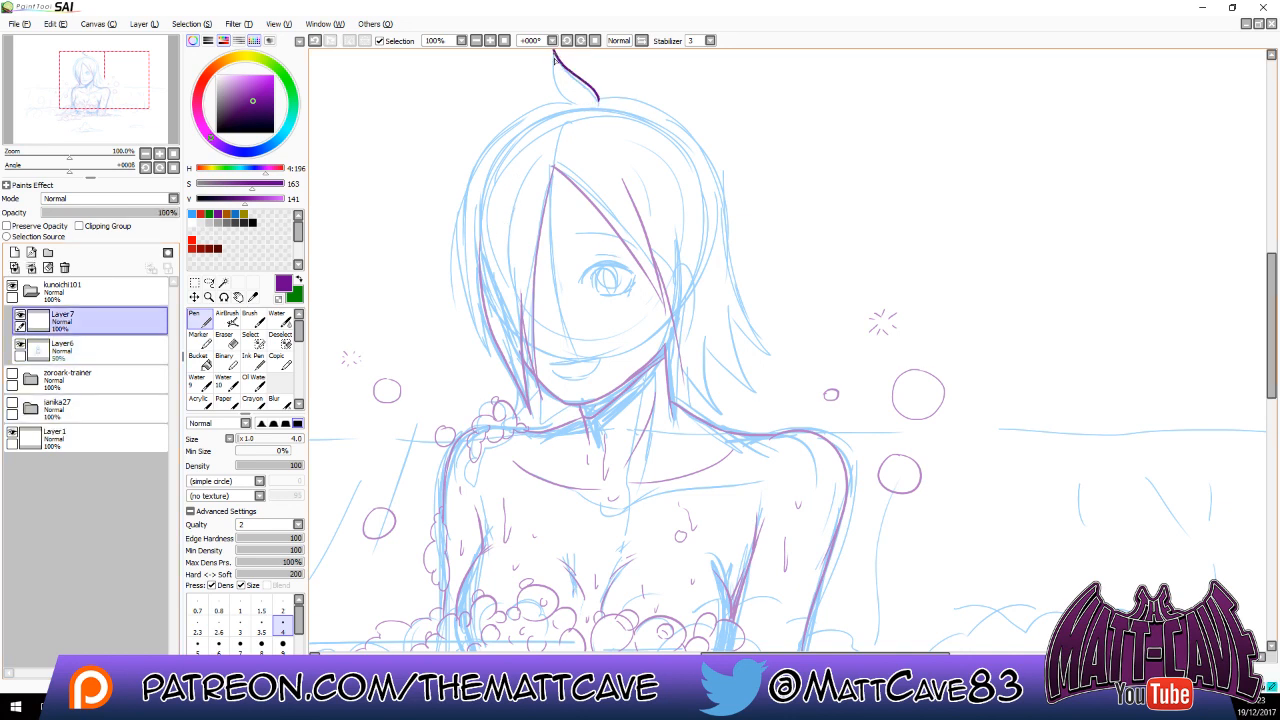
pyautogui.moveTo(554, 50)
pyautogui.mouseDown()
pyautogui.moveTo(573, 100)
pyautogui.moveTo(718, 166)
pyautogui.mouseUp()
pyautogui.hotkey('ctrl', 'z')
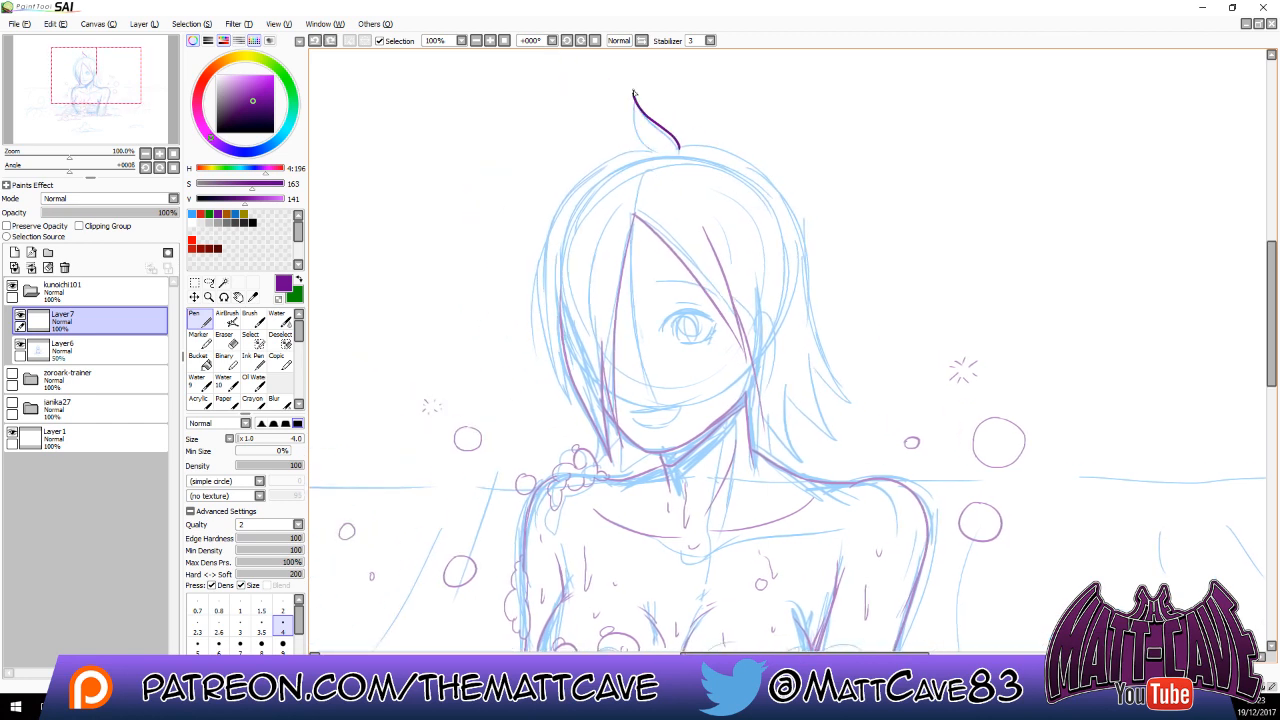
pyautogui.moveTo(631, 93)
pyautogui.mouseDown()
pyautogui.moveTo(645, 154)
pyautogui.moveTo(558, 355)
pyautogui.mouseUp()
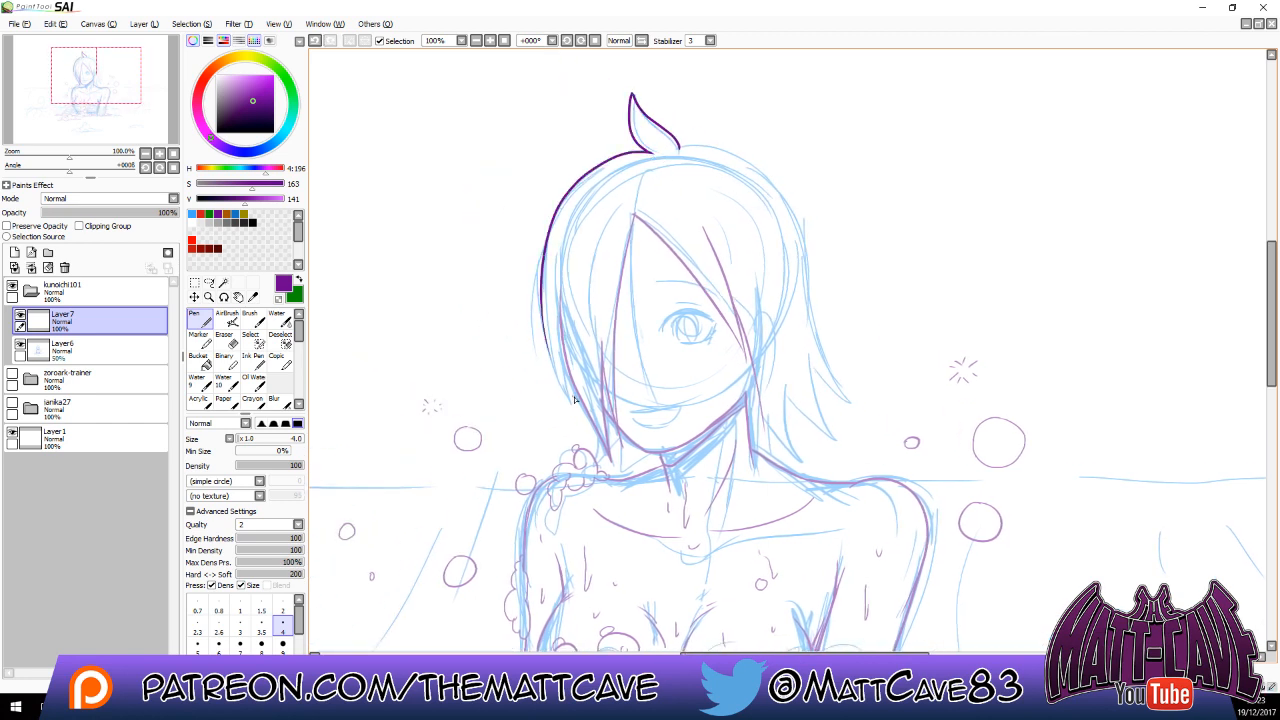
pyautogui.hotkey('ctrl', 'z')
pyautogui.moveTo(651, 156)
pyautogui.mouseDown()
pyautogui.moveTo(558, 219)
pyautogui.moveTo(593, 407)
pyautogui.mouseUp()
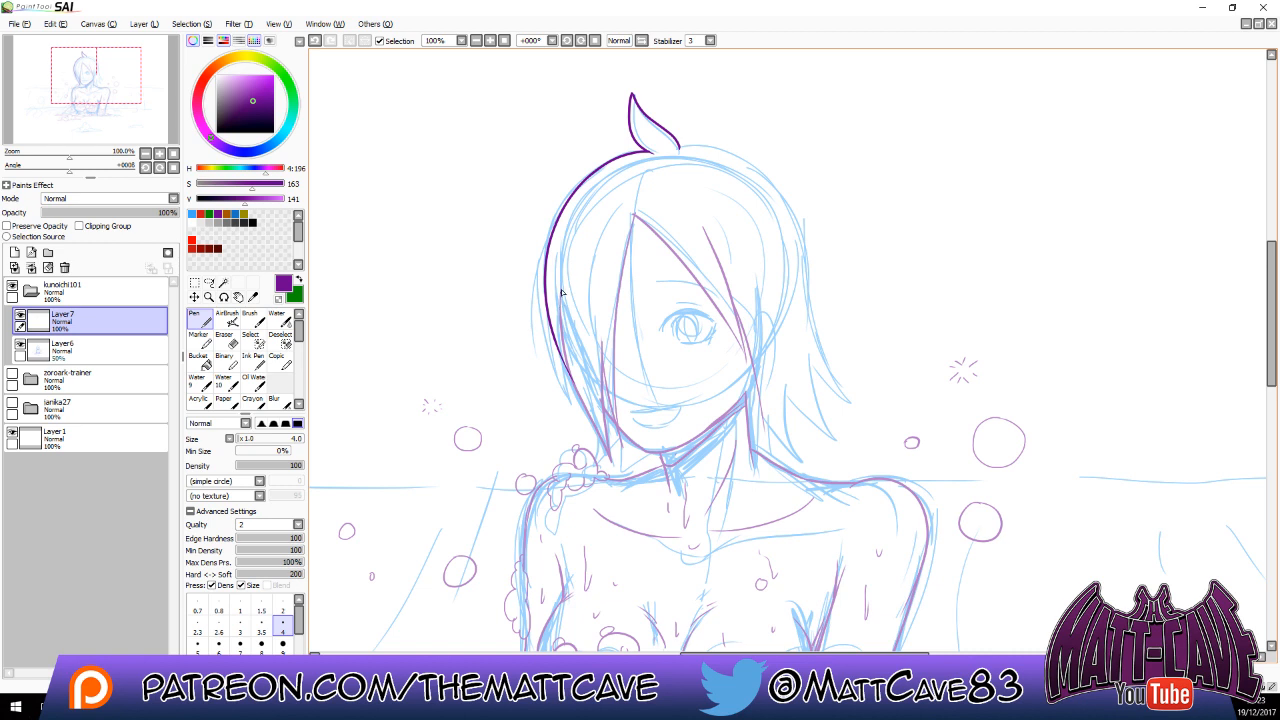
# Draw the inner strand of the left hair lock on Layer7, ending in a sharp point above the left shoulder.
pyautogui.moveTo(561, 290); pyautogui.dragTo(602, 443)
pyautogui.hotkey('ctrl', 'z')
pyautogui.moveTo(562, 290)
pyautogui.mouseDown()
pyautogui.moveTo(596, 440)
pyautogui.moveTo(558, 282)
pyautogui.mouseUp()
pyautogui.hotkey('ctrl', 'z')
pyautogui.hotkey('ctrl', 'z')
pyautogui.moveTo(611, 462)
pyautogui.mouseDown()
pyautogui.moveTo(575, 386)
pyautogui.moveTo(557, 290)
pyautogui.mouseUp()
pyautogui.moveTo(608, 463); pyautogui.dragTo(602, 365)
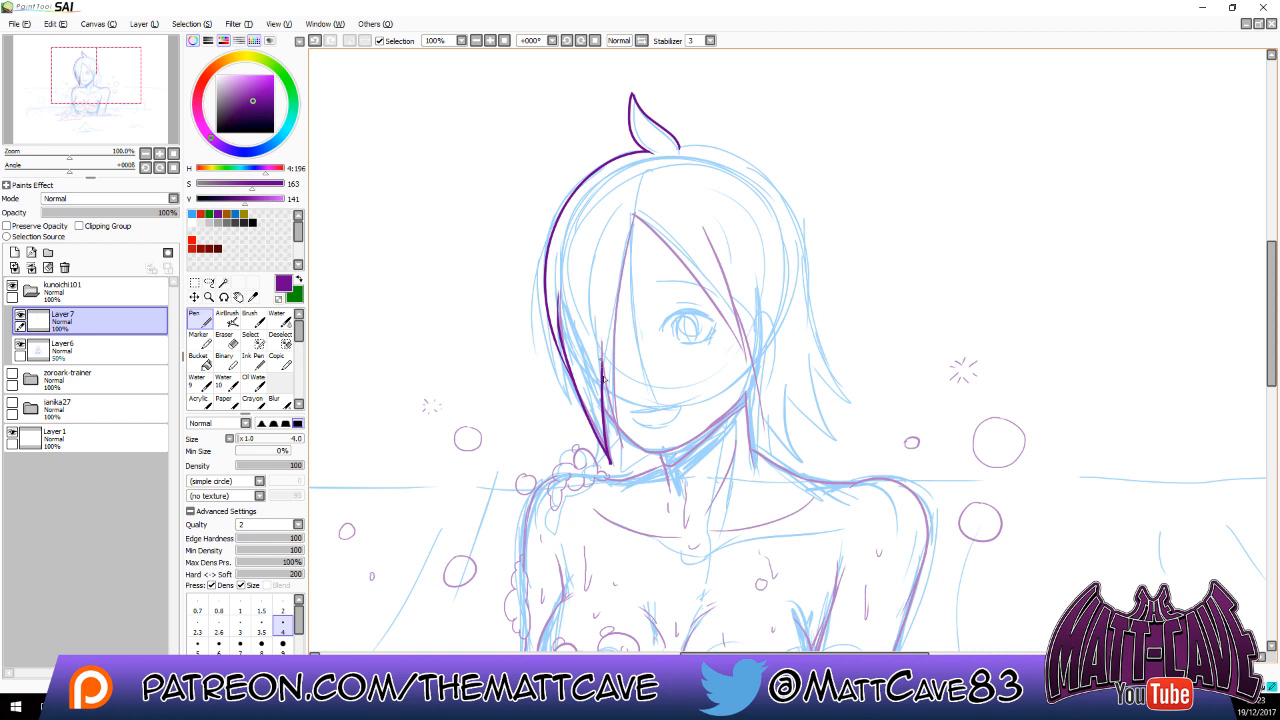
# Draw the left edge of the face opening from the fringe parting downward, and line the chin and jaw on Layer7.
pyautogui.moveTo(634, 216); pyautogui.dragTo(620, 430)
pyautogui.hotkey('ctrl', 'z')
pyautogui.moveTo(636, 214)
pyautogui.mouseDown()
pyautogui.moveTo(612, 460)
pyautogui.moveTo(654, 459)
pyautogui.moveTo(742, 398)
pyautogui.mouseUp()
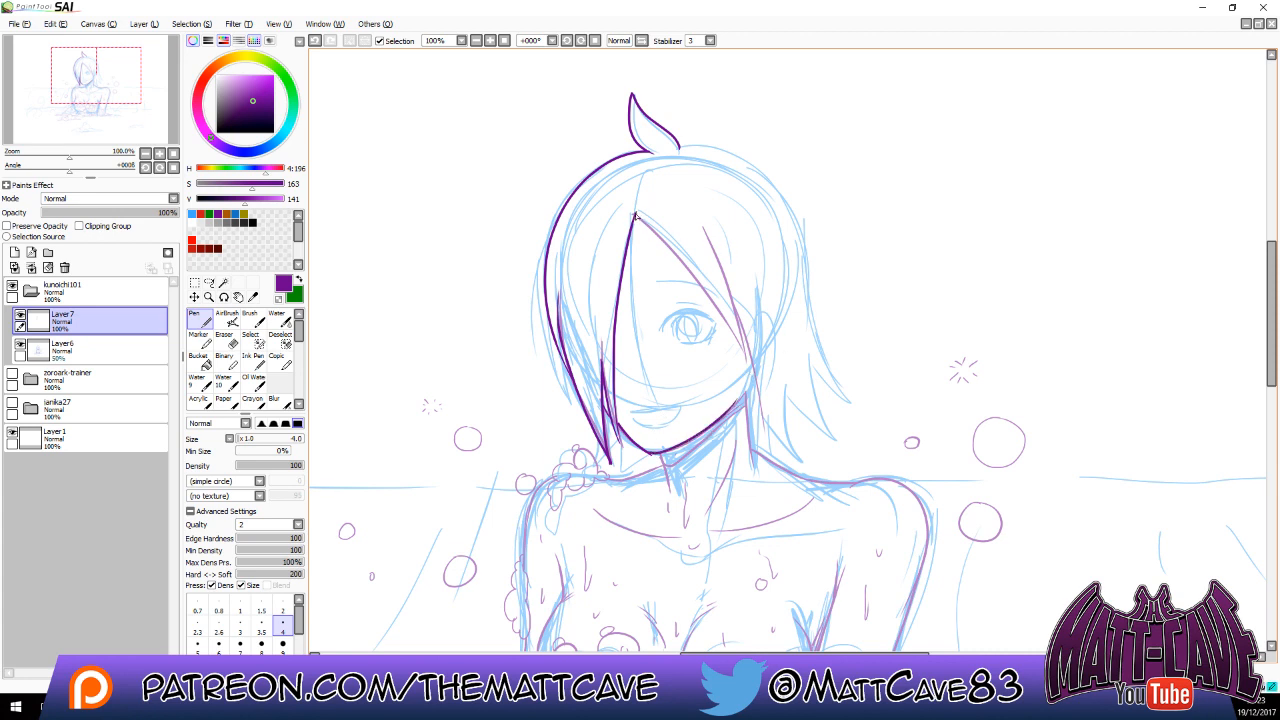
# Draw the right fringe edge from the parting past the eye, and a second strand meeting it in a point beside the cheek.
pyautogui.moveTo(636, 213)
pyautogui.mouseDown()
pyautogui.moveTo(710, 302)
pyautogui.moveTo(756, 395)
pyautogui.mouseUp()
pyautogui.moveTo(708, 234); pyautogui.dragTo(745, 370)
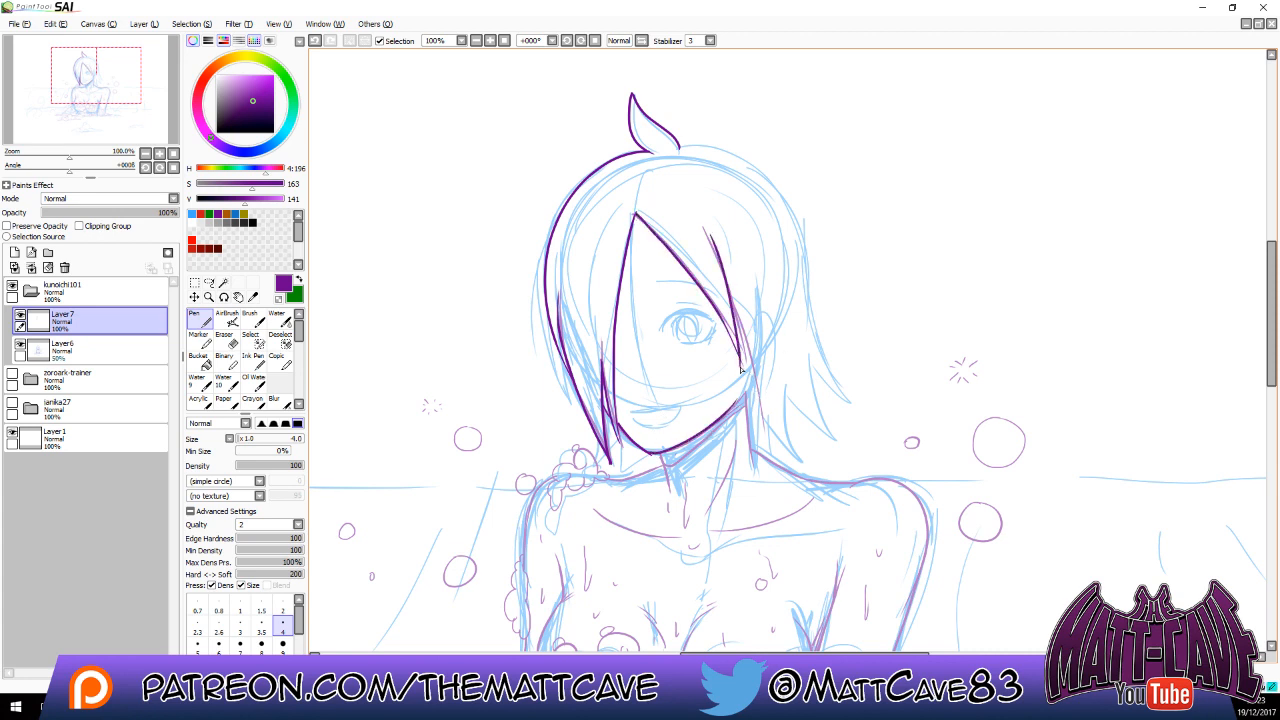
pyautogui.hotkey('ctrl', 'z')
pyautogui.moveTo(705, 229); pyautogui.dragTo(746, 376)
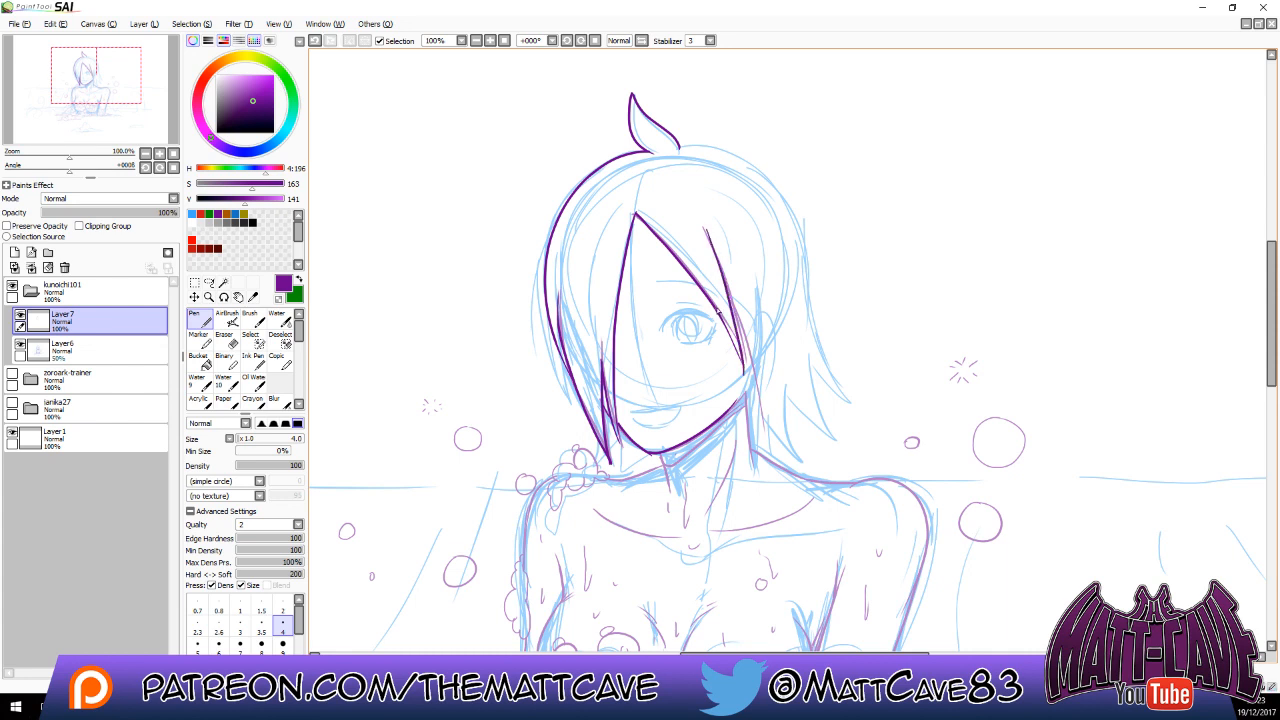
pyautogui.moveTo(718, 313); pyautogui.dragTo(748, 370)
pyautogui.hotkey('ctrl', 'z')
pyautogui.hotkey('ctrl', 'z')
pyautogui.moveTo(722, 320); pyautogui.dragTo(743, 368)
# Trim the overshooting tip of the right fringe lock with the eraser at size 22, and return to the Pen tool.
pyautogui.press('e')
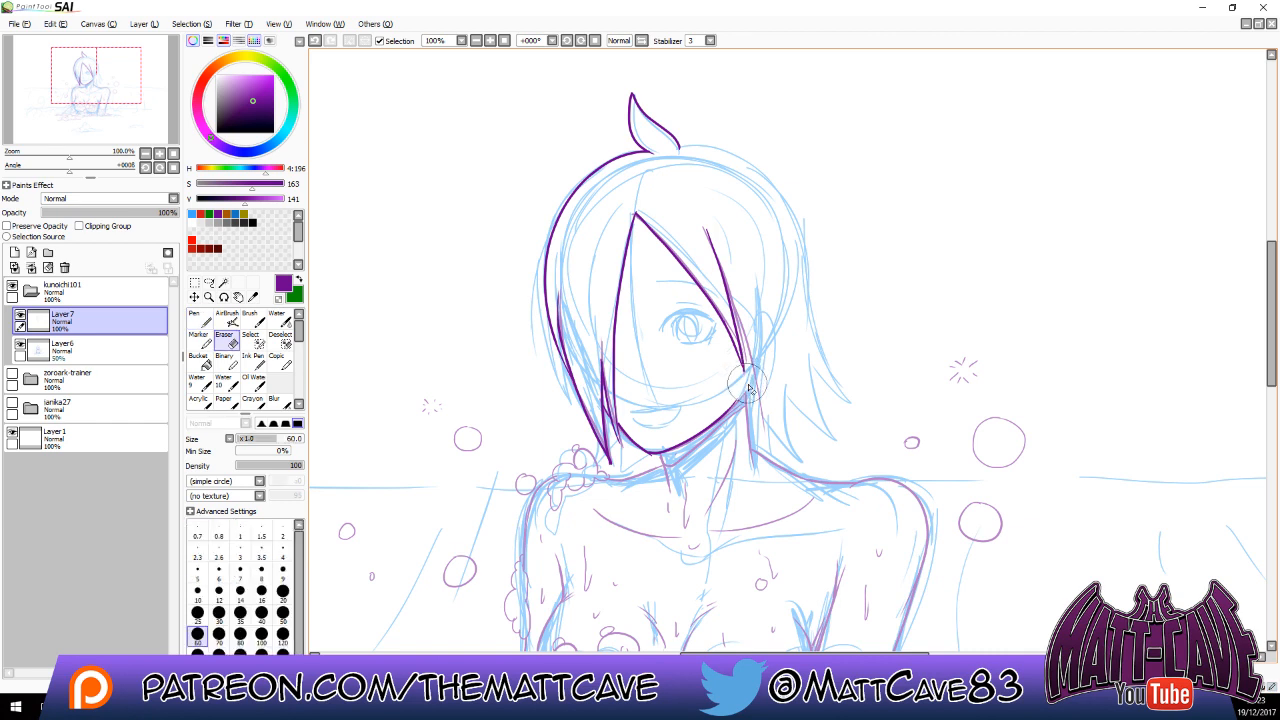
pyautogui.click(251, 439)
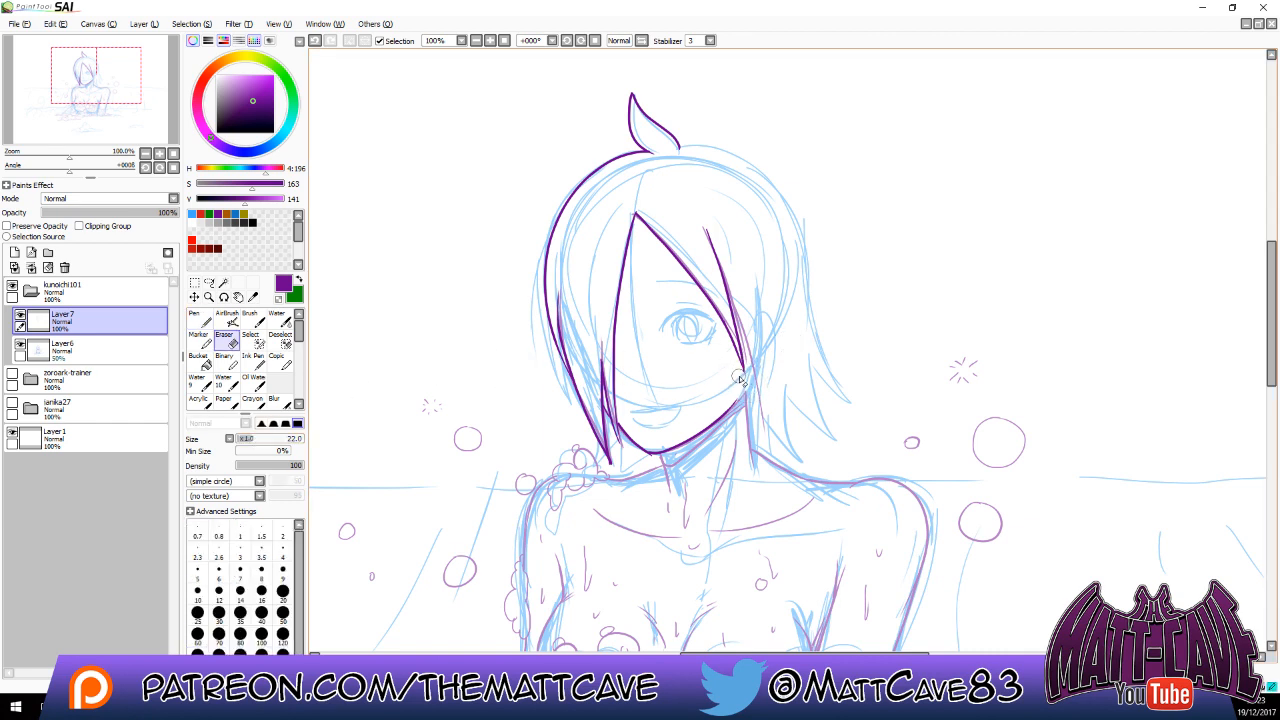
pyautogui.click(205, 322)
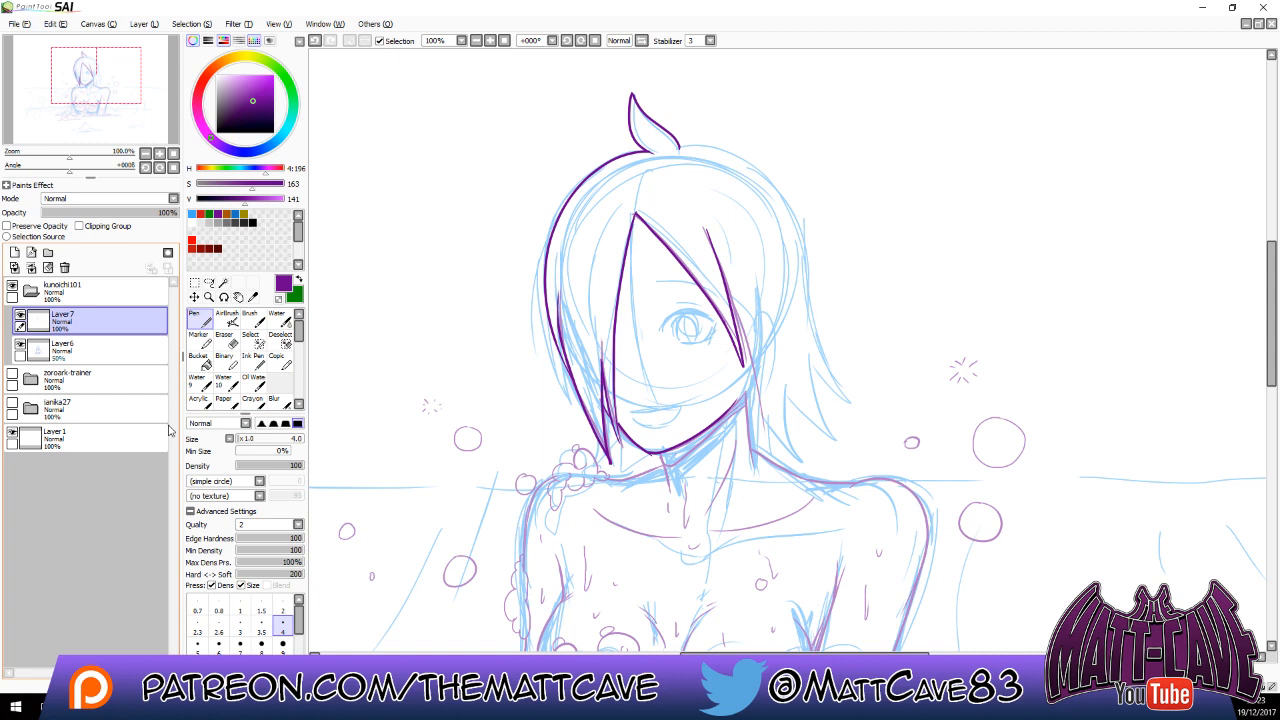
# Draw the right cheek strand on Layer7 as two lines crossing near the fringe tip and running down toward the shoulder.
pyautogui.moveTo(731, 299); pyautogui.dragTo(760, 446)
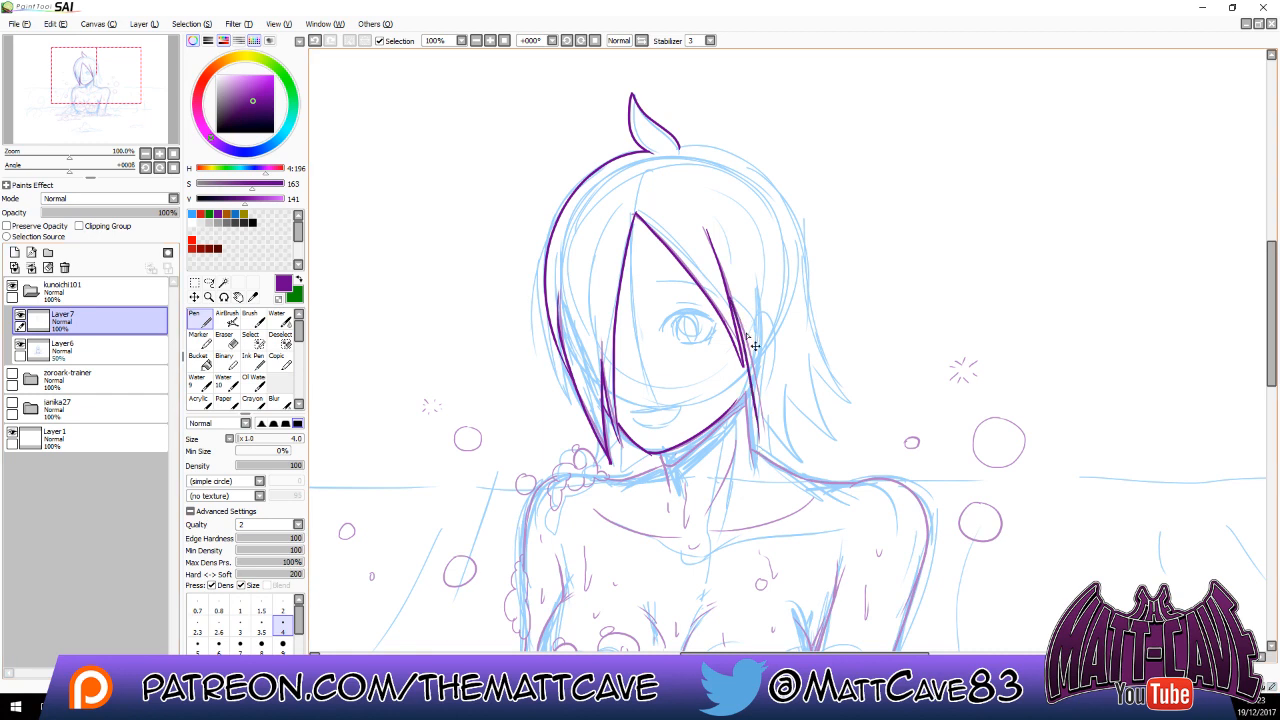
pyautogui.hotkey('ctrl', 'z')
pyautogui.moveTo(731, 296); pyautogui.dragTo(764, 457)
pyautogui.moveTo(750, 364)
pyautogui.mouseDown()
pyautogui.moveTo(745, 466)
pyautogui.moveTo(757, 398)
pyautogui.mouseUp()
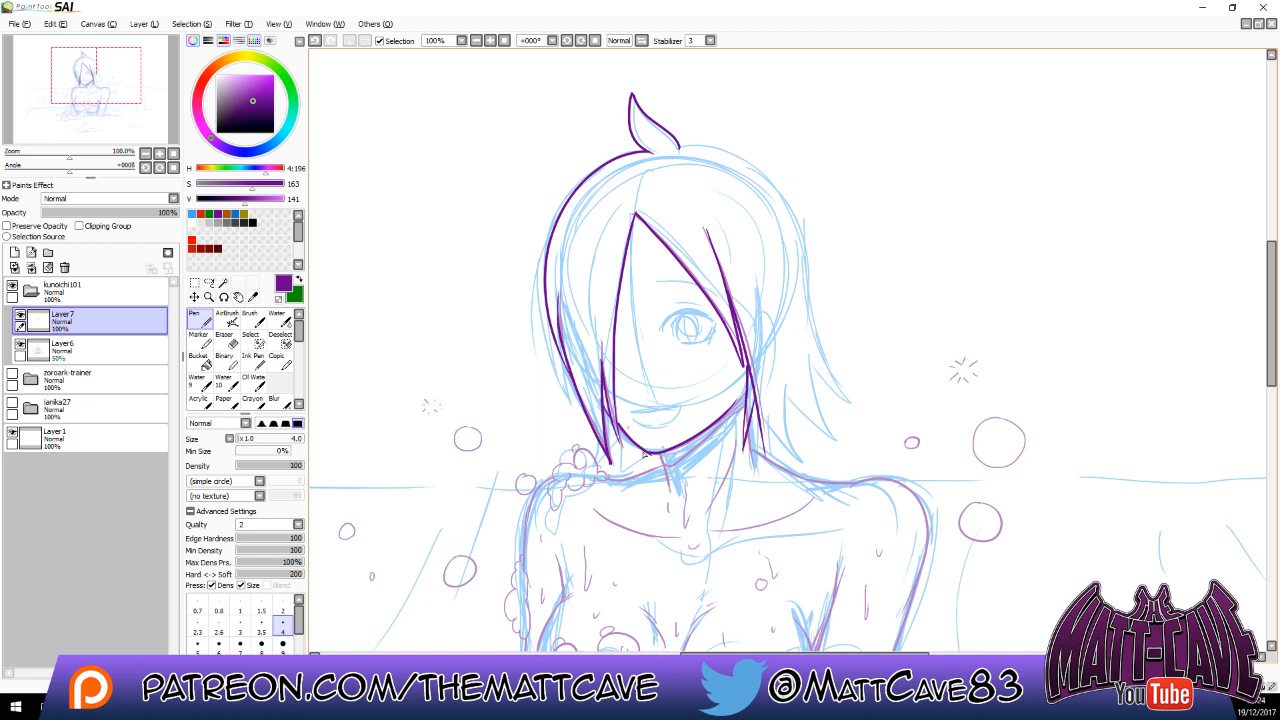
# Hatch the hair behind the left jaw, outline the shadow under the chin, fill it with the purple Bucket, and return to the Pen.
pyautogui.moveTo(604, 411)
pyautogui.mouseDown()
pyautogui.moveTo(612, 454)
pyautogui.moveTo(615, 431)
pyautogui.moveTo(610, 418)
pyautogui.moveTo(604, 466)
pyautogui.moveTo(620, 446)
pyautogui.moveTo(619, 471)
pyautogui.moveTo(660, 456)
pyautogui.mouseUp()
pyautogui.hotkey('ctrl', 'z')
pyautogui.hotkey('ctrl', 'z')
pyautogui.hotkey('ctrl', 'z')
pyautogui.moveTo(612, 418)
pyautogui.mouseDown()
pyautogui.moveTo(607, 458)
pyautogui.moveTo(664, 466)
pyautogui.moveTo(670, 495)
pyautogui.moveTo(750, 402)
pyautogui.moveTo(749, 385)
pyautogui.moveTo(735, 406)
pyautogui.mouseUp()
pyautogui.hotkey('ctrl', 'z')
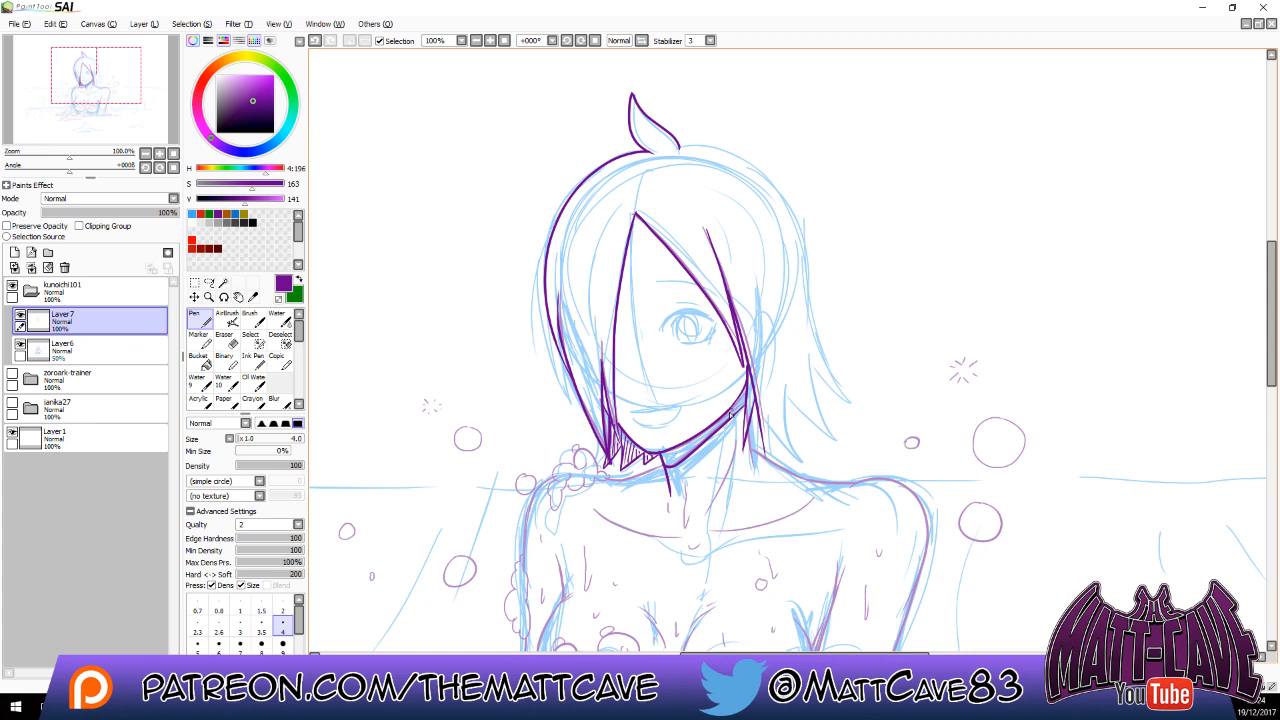
pyautogui.press('b')
pyautogui.click(715, 430)
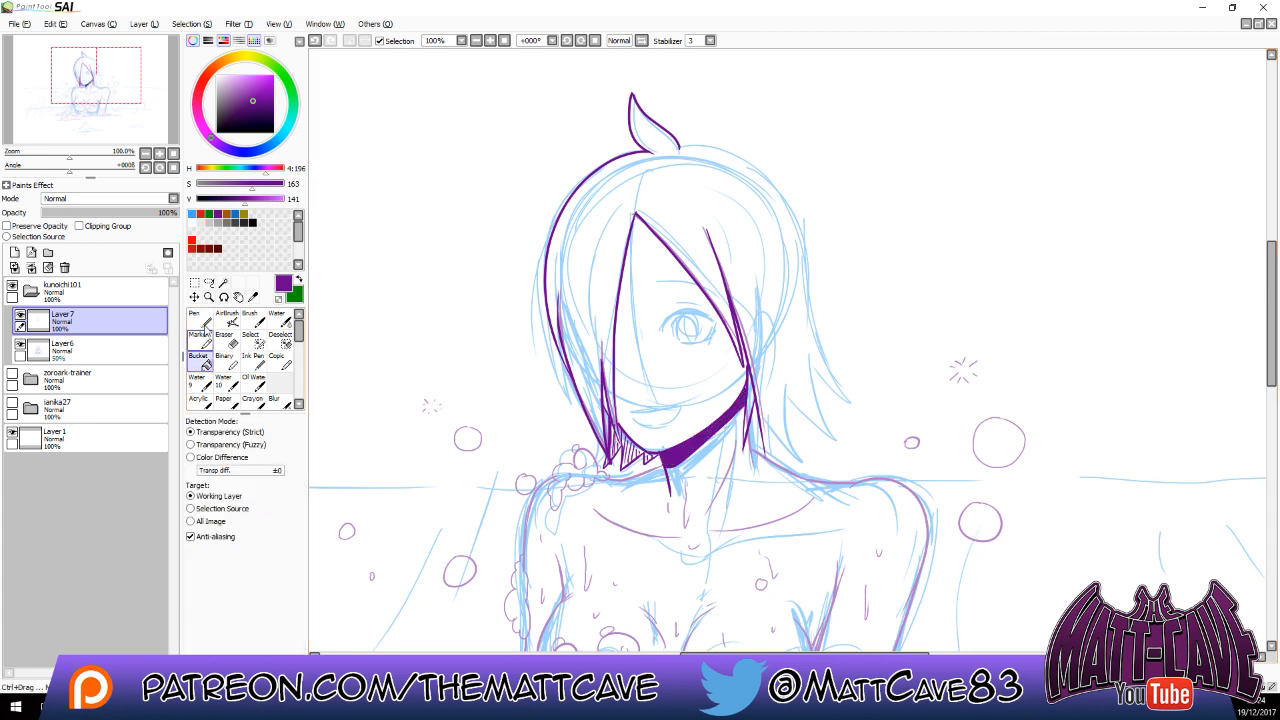
pyautogui.press('n')
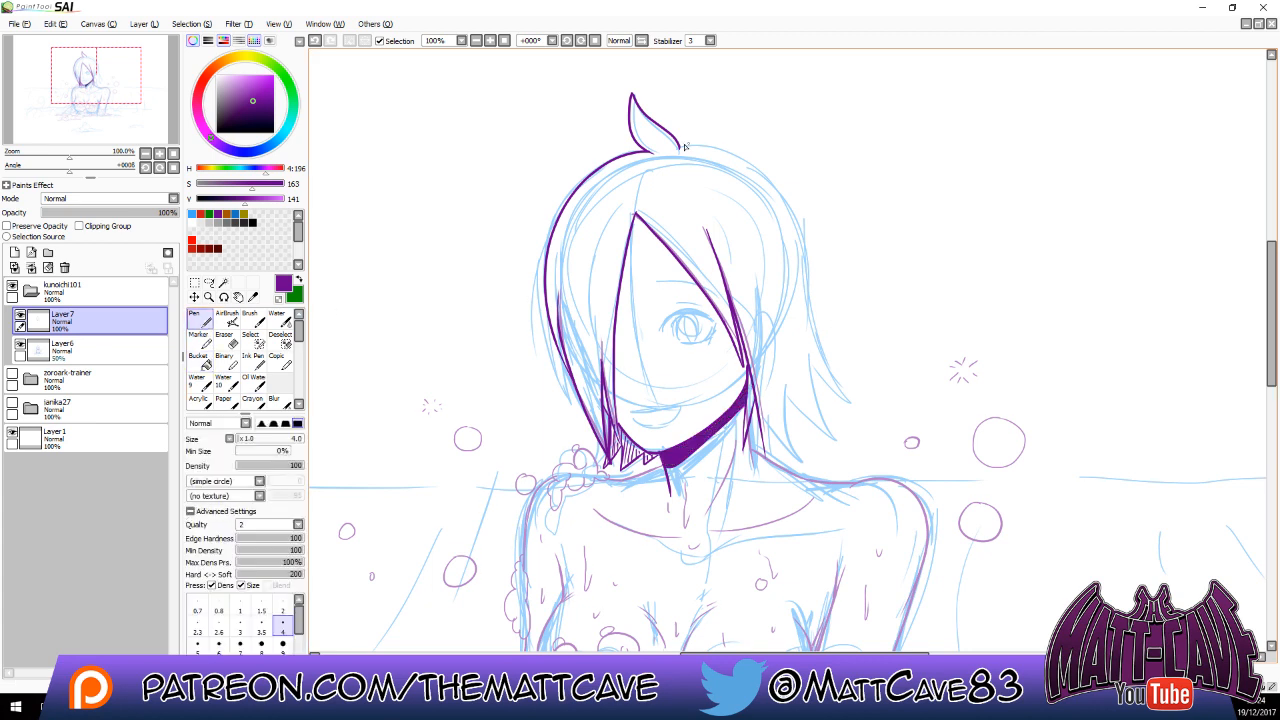
pyautogui.moveTo(681, 148)
pyautogui.mouseDown()
pyautogui.moveTo(806, 262)
pyautogui.moveTo(809, 290)
pyautogui.mouseUp()
pyautogui.hotkey('ctrl', 'z')
pyautogui.moveTo(681, 148); pyautogui.dragTo(818, 322)
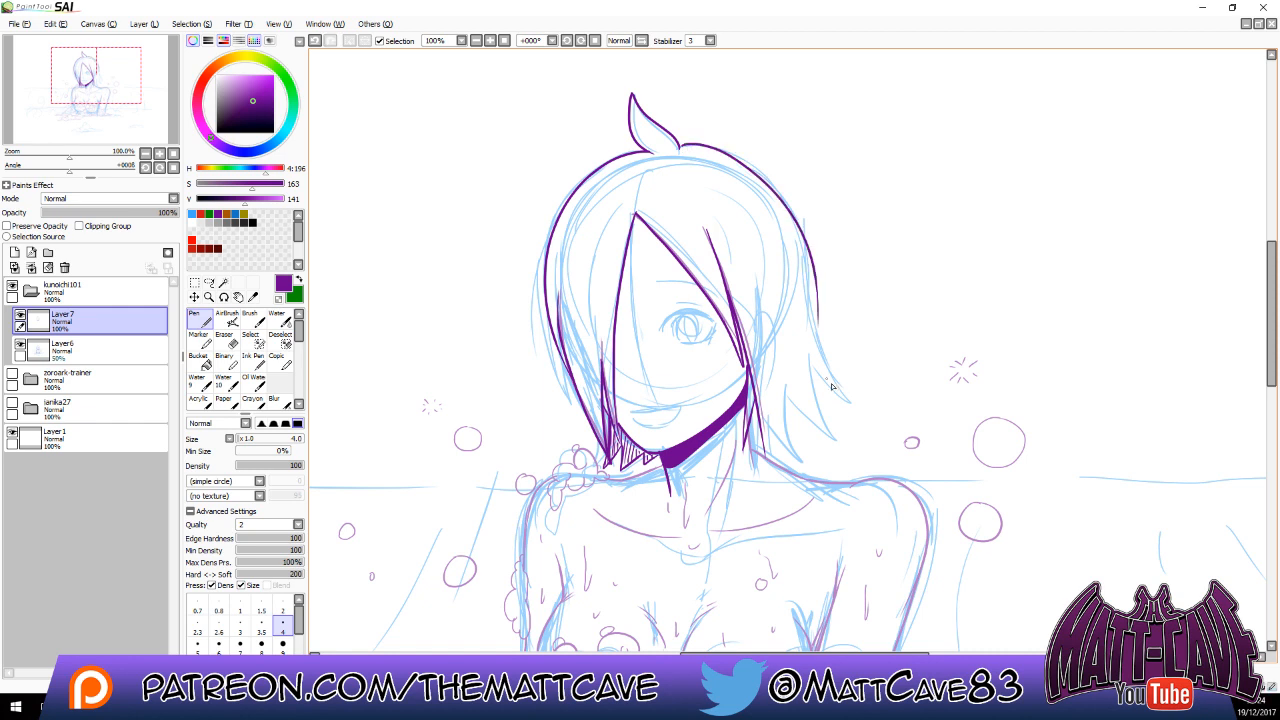
pyautogui.hotkey('ctrl', 'z')
pyautogui.moveTo(681, 148)
pyautogui.mouseDown()
pyautogui.moveTo(726, 157)
pyautogui.moveTo(804, 324)
pyautogui.mouseUp()
pyautogui.hotkey('ctrl', 'z')
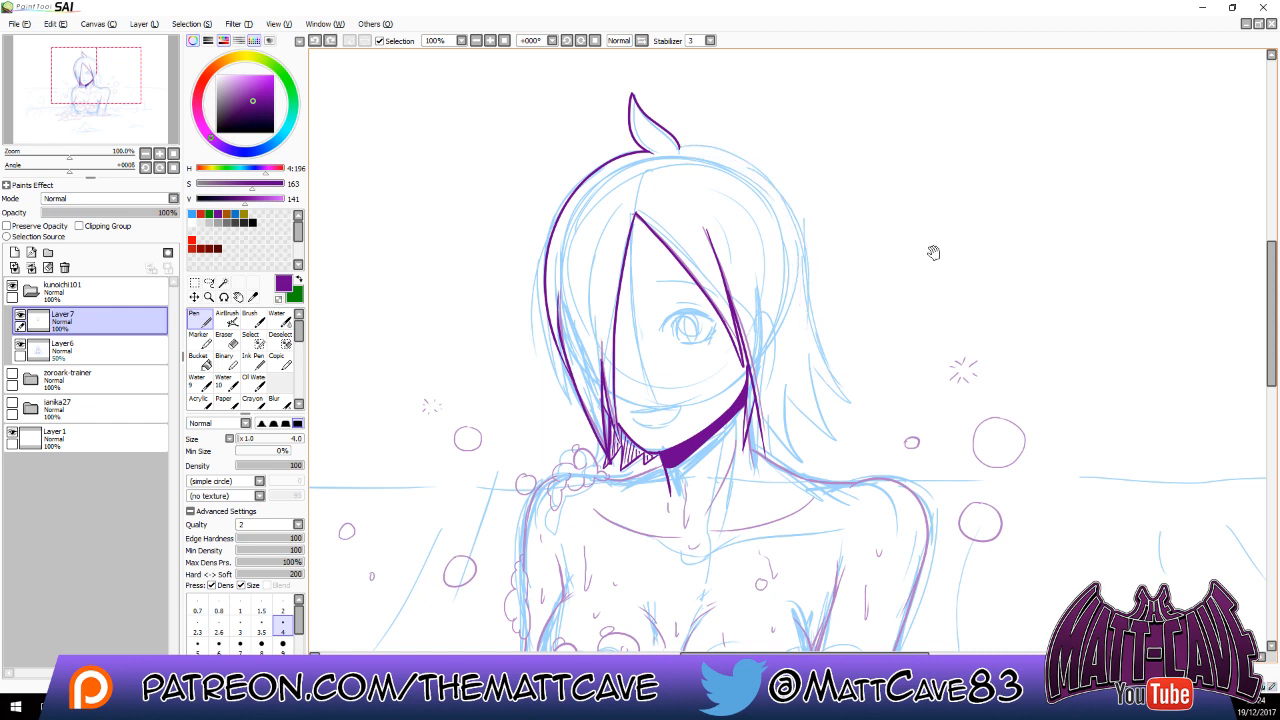
# Draw the right outer hair outline in one curve from the upright tuft down to the outermost tip.
pyautogui.moveTo(933, 252)
pyautogui.mouseDown()
pyautogui.moveTo(840, 94)
pyautogui.moveTo(669, 285)
pyautogui.mouseUp()
pyautogui.moveTo(657, 541)
pyautogui.mouseDown()
pyautogui.moveTo(641, 520)
pyautogui.moveTo(698, 386)
pyautogui.moveTo(816, 264)
pyautogui.moveTo(660, 536)
pyautogui.moveTo(661, 431)
pyautogui.moveTo(814, 272)
pyautogui.mouseUp()
pyautogui.hotkey('ctrl', 'z')
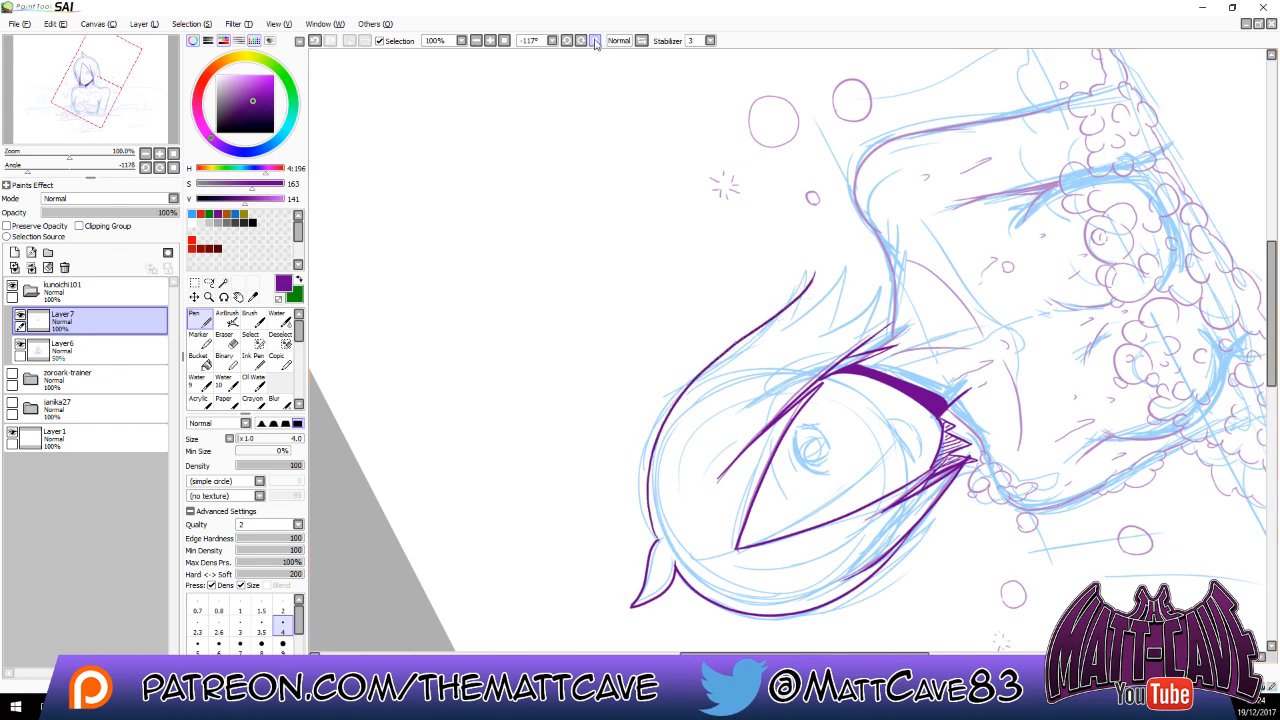
pyautogui.click(594, 40)
# Draw the jagged hair tips above the right shoulder and hatch the gaps between them.
pyautogui.moveTo(843, 409); pyautogui.dragTo(812, 362)
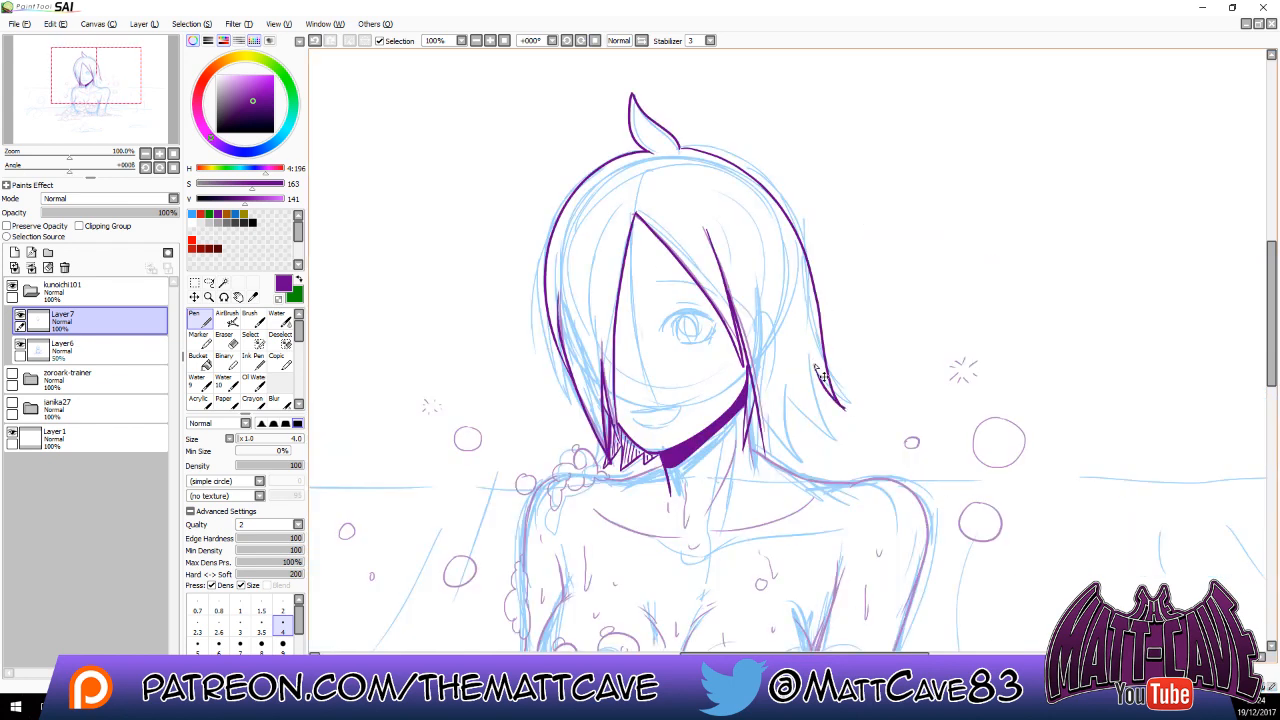
pyautogui.hotkey('ctrl', 'z')
pyautogui.moveTo(843, 409); pyautogui.dragTo(812, 367)
pyautogui.moveTo(836, 440)
pyautogui.mouseDown()
pyautogui.moveTo(790, 393)
pyautogui.moveTo(806, 462)
pyautogui.mouseUp()
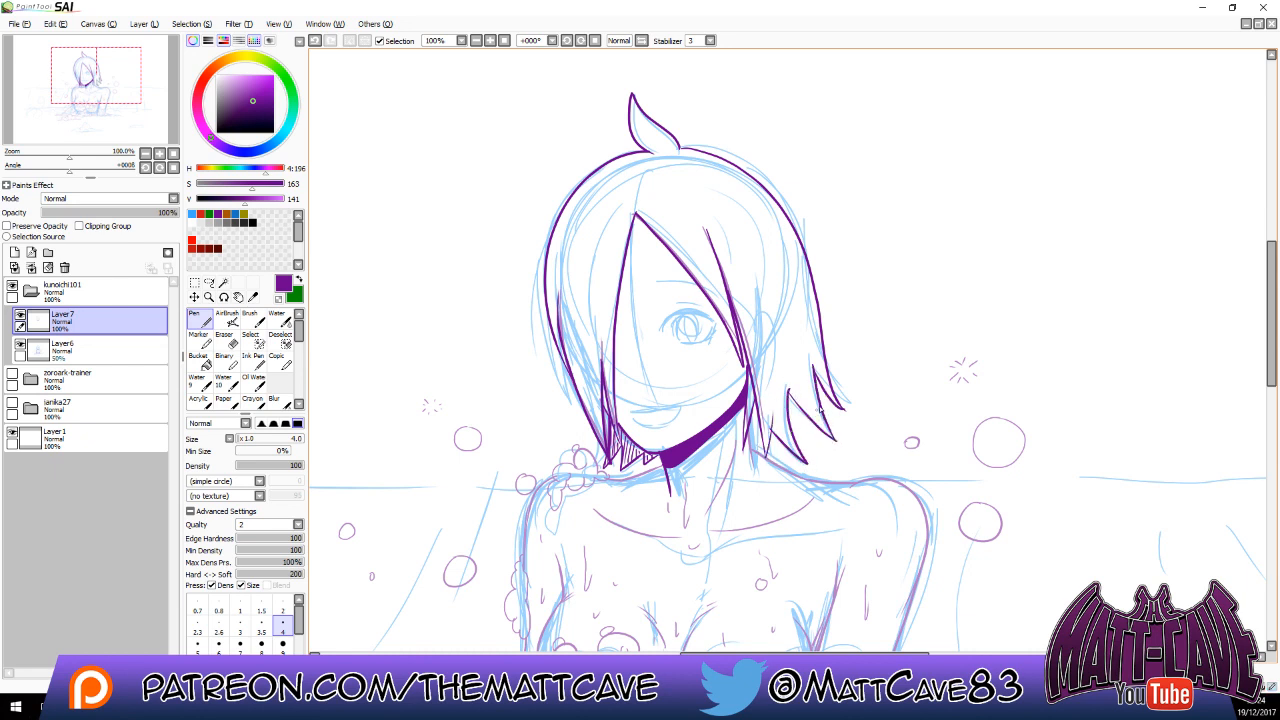
pyautogui.moveTo(823, 391)
pyautogui.mouseDown()
pyautogui.moveTo(808, 421)
pyautogui.moveTo(797, 401)
pyautogui.moveTo(811, 449)
pyautogui.moveTo(794, 431)
pyautogui.moveTo(808, 448)
pyautogui.moveTo(768, 447)
pyautogui.mouseUp()
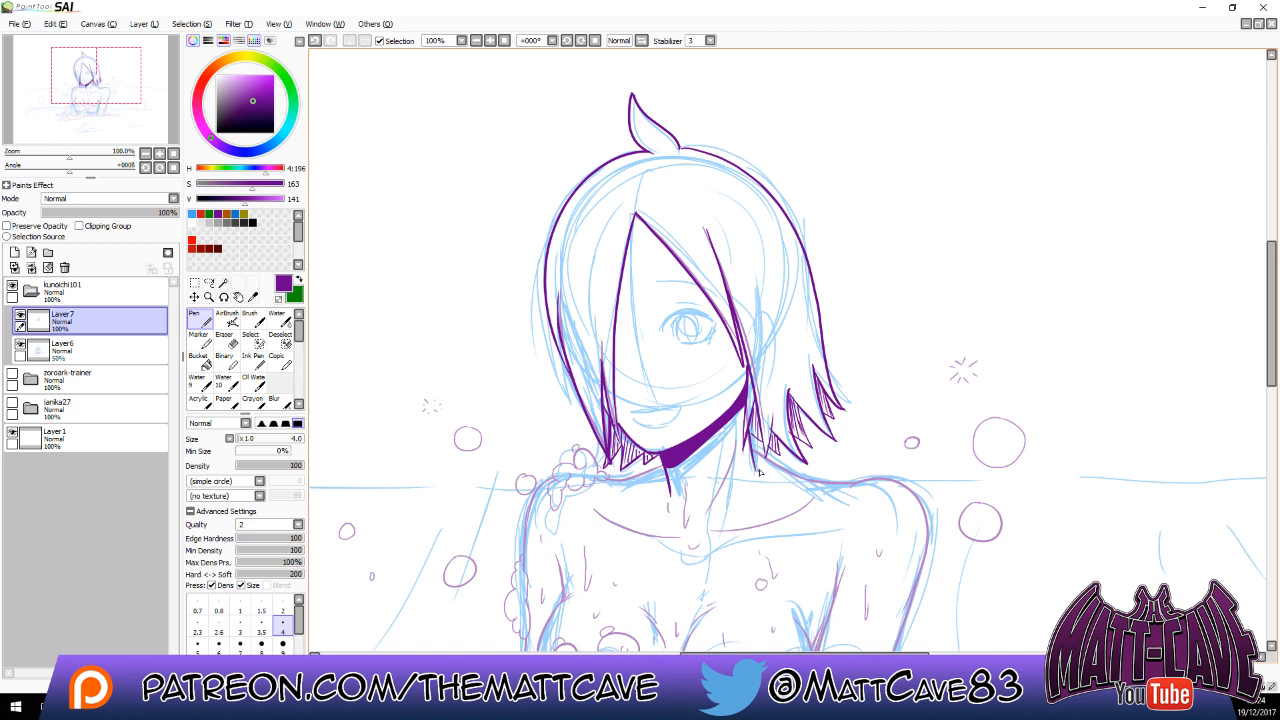
# Line the neck and both collarbones, with water drips down the throat and hatching under the chin shadow.
pyautogui.scroll(-3, 748, 523)
pyautogui.moveTo(686, 319)
pyautogui.mouseDown()
pyautogui.moveTo(744, 280)
pyautogui.moveTo(700, 326)
pyautogui.mouseUp()
pyautogui.moveTo(718, 298)
pyautogui.mouseDown()
pyautogui.moveTo(788, 286)
pyautogui.moveTo(707, 385)
pyautogui.moveTo(695, 341)
pyautogui.moveTo(696, 385)
pyautogui.moveTo(710, 393)
pyautogui.moveTo(816, 363)
pyautogui.mouseUp()
pyautogui.moveTo(694, 396); pyautogui.dragTo(608, 366)
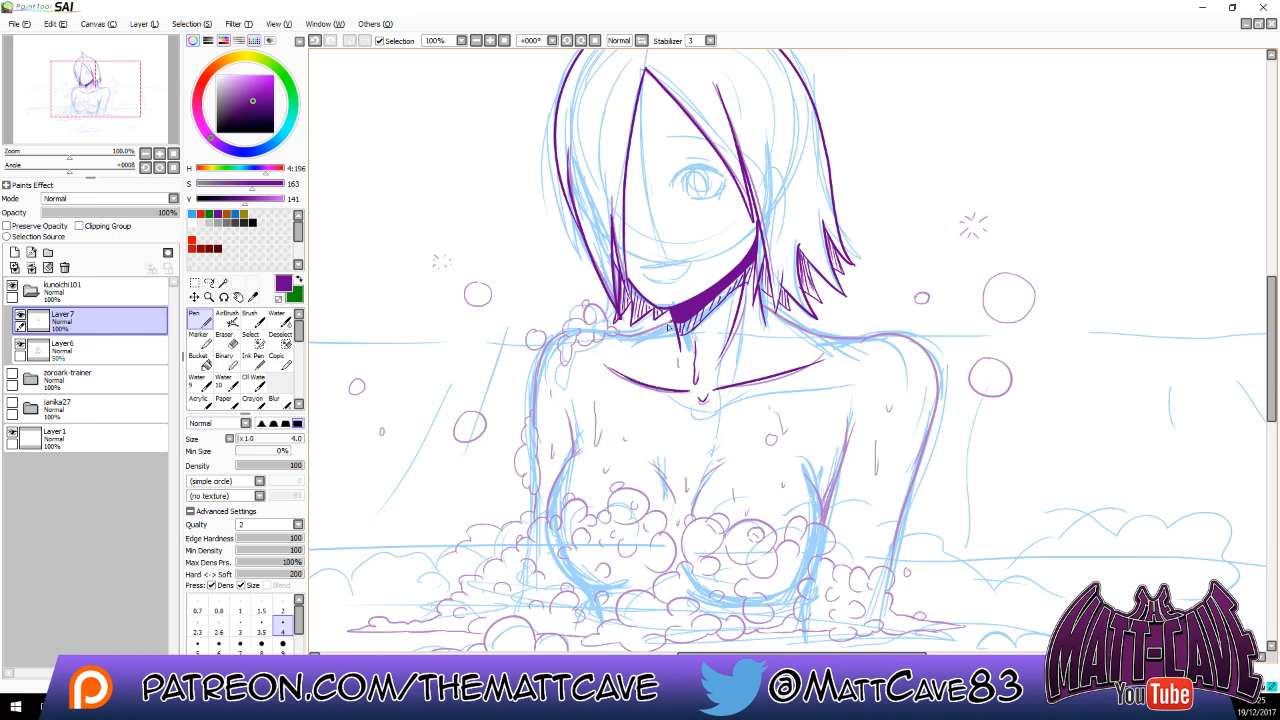
# Line the left shoulder and upper arm with the foam clusters on the shoulder and along the arm.
pyautogui.moveTo(674, 322); pyautogui.dragTo(617, 335)
pyautogui.moveTo(562, 352)
pyautogui.mouseDown()
pyautogui.moveTo(585, 311)
pyautogui.moveTo(605, 326)
pyautogui.moveTo(587, 305)
pyautogui.moveTo(601, 326)
pyautogui.moveTo(528, 336)
pyautogui.moveTo(540, 475)
pyautogui.moveTo(533, 411)
pyautogui.moveTo(533, 495)
pyautogui.mouseUp()
pyautogui.hotkey('ctrl', 'z')
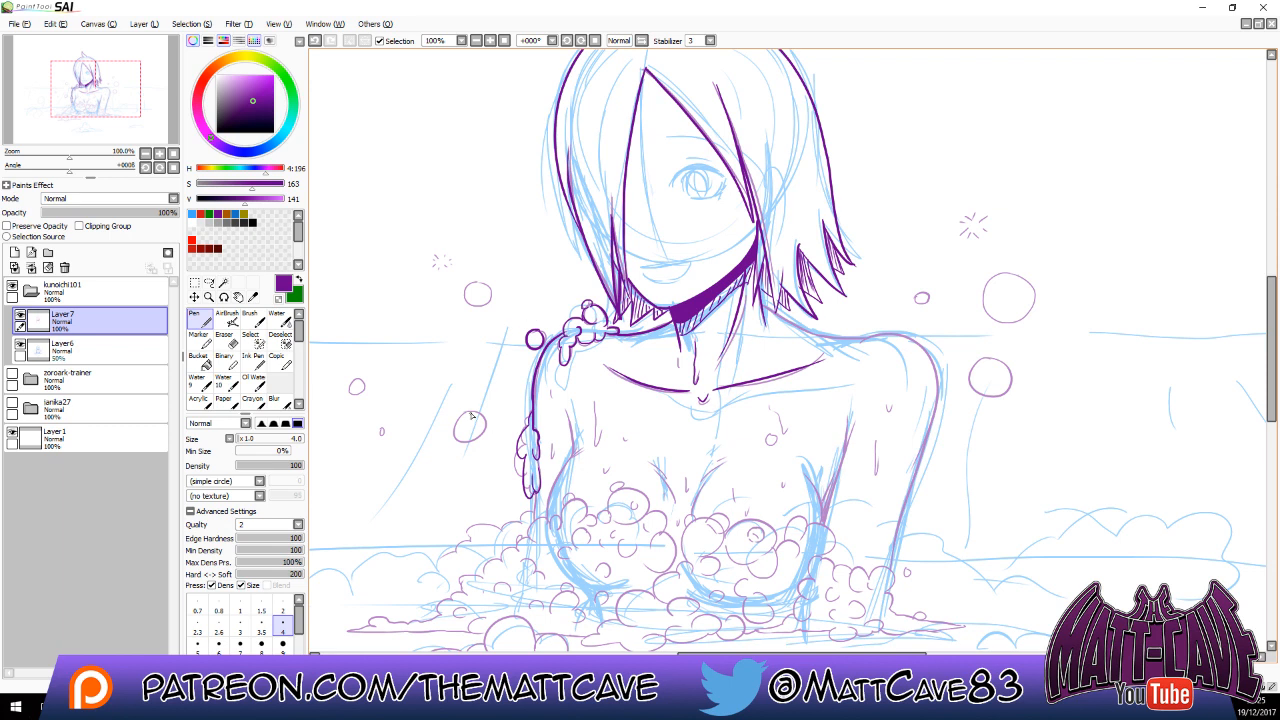
# Trace the floating bubbles and the small sparkle to the left of the figure.
pyautogui.moveTo(471, 416)
pyautogui.mouseDown()
pyautogui.moveTo(478, 443)
pyautogui.moveTo(472, 413)
pyautogui.mouseUp()
pyautogui.moveTo(478, 288)
pyautogui.mouseDown()
pyautogui.moveTo(470, 310)
pyautogui.moveTo(488, 286)
pyautogui.moveTo(466, 293)
pyautogui.moveTo(480, 284)
pyautogui.moveTo(448, 271)
pyautogui.mouseUp()
pyautogui.hotkey('ctrl', 'z')
pyautogui.moveTo(445, 262); pyautogui.dragTo(449, 254)
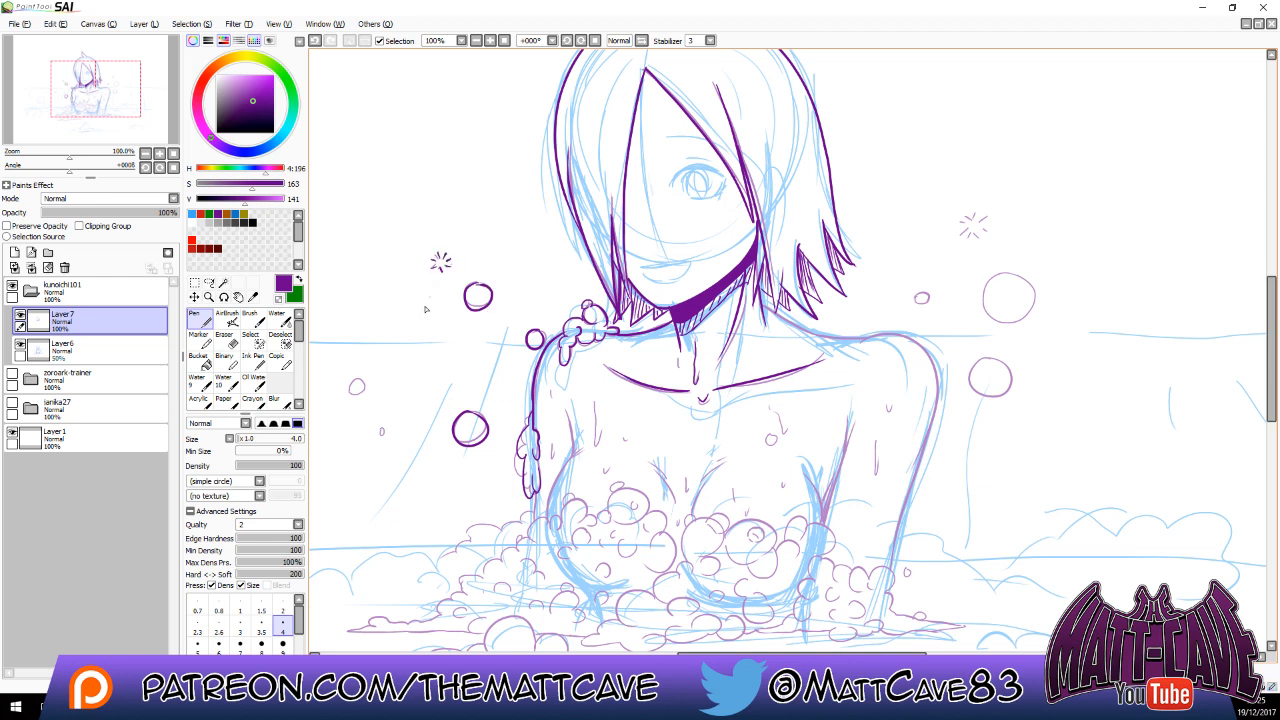
pyautogui.moveTo(358, 378)
pyautogui.mouseDown()
pyautogui.moveTo(350, 390)
pyautogui.moveTo(359, 378)
pyautogui.mouseUp()
pyautogui.moveTo(382, 427); pyautogui.dragTo(382, 428)
# Trace the three floating bubbles and the sparkle to the right of the figure.
pyautogui.moveTo(922, 292)
pyautogui.mouseDown()
pyautogui.moveTo(917, 302)
pyautogui.moveTo(927, 294)
pyautogui.mouseUp()
pyautogui.moveTo(971, 211)
pyautogui.mouseDown()
pyautogui.moveTo(970, 237)
pyautogui.moveTo(988, 218)
pyautogui.mouseUp()
pyautogui.moveTo(1003, 283)
pyautogui.mouseDown()
pyautogui.moveTo(996, 322)
pyautogui.moveTo(1004, 276)
pyautogui.mouseUp()
pyautogui.moveTo(984, 361)
pyautogui.mouseDown()
pyautogui.moveTo(1000, 395)
pyautogui.moveTo(990, 361)
pyautogui.moveTo(1003, 364)
pyautogui.mouseUp()
pyautogui.hotkey('ctrl', 'z')
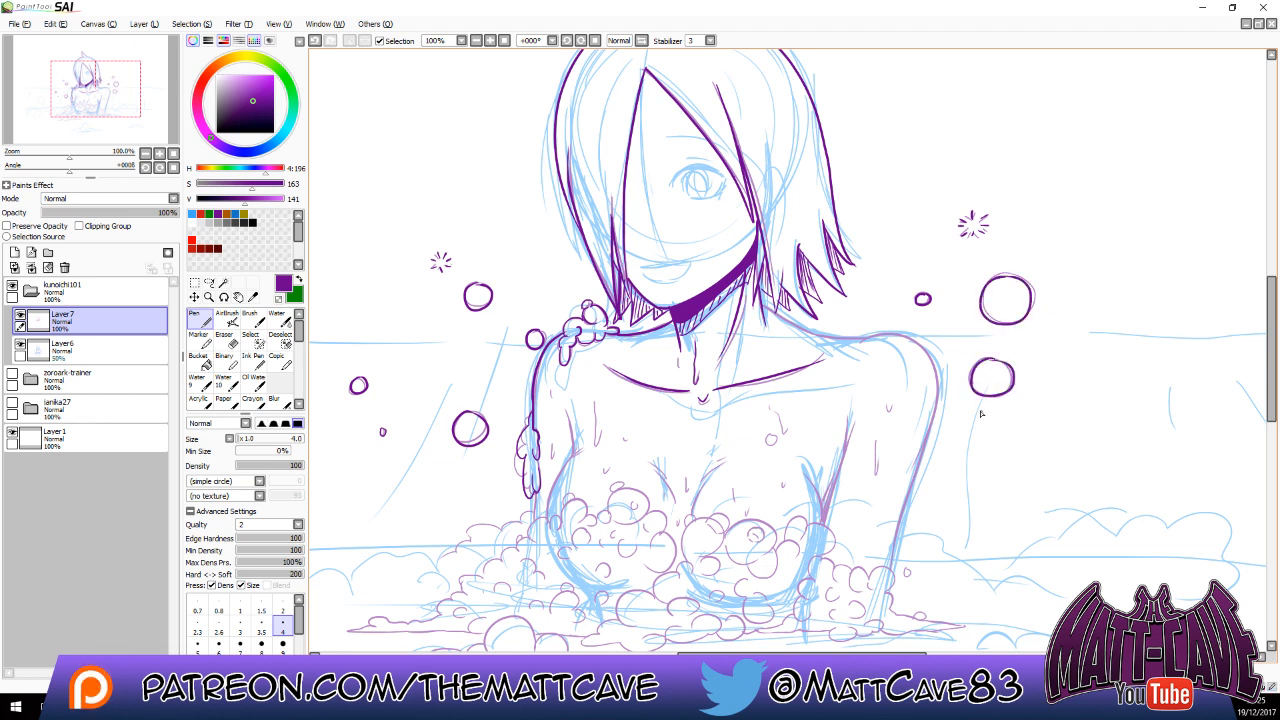
# Line the foam cluster covering the left side of the chest, with small bubbles inside it.
pyautogui.moveTo(955, 443); pyautogui.dragTo(1010, 293)
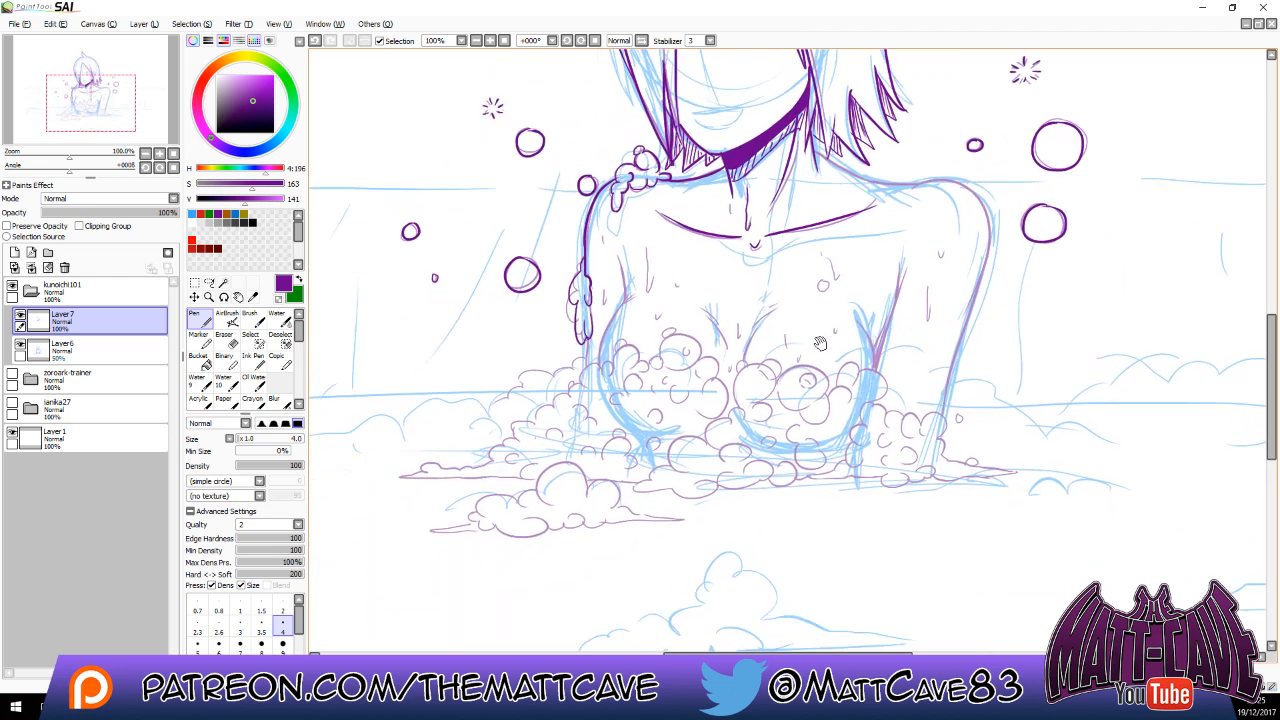
pyautogui.moveTo(665, 343); pyautogui.dragTo(676, 339)
pyautogui.moveTo(654, 355)
pyautogui.mouseDown()
pyautogui.moveTo(700, 350)
pyautogui.moveTo(688, 347)
pyautogui.moveTo(718, 362)
pyautogui.moveTo(703, 380)
pyautogui.moveTo(728, 390)
pyautogui.moveTo(705, 408)
pyautogui.moveTo(667, 376)
pyautogui.moveTo(649, 420)
pyautogui.moveTo(657, 410)
pyautogui.moveTo(612, 401)
pyautogui.moveTo(638, 384)
pyautogui.moveTo(582, 418)
pyautogui.moveTo(602, 366)
pyautogui.moveTo(637, 366)
pyautogui.moveTo(625, 338)
pyautogui.moveTo(587, 371)
pyautogui.mouseUp()
pyautogui.hotkey('ctrl', 'z')
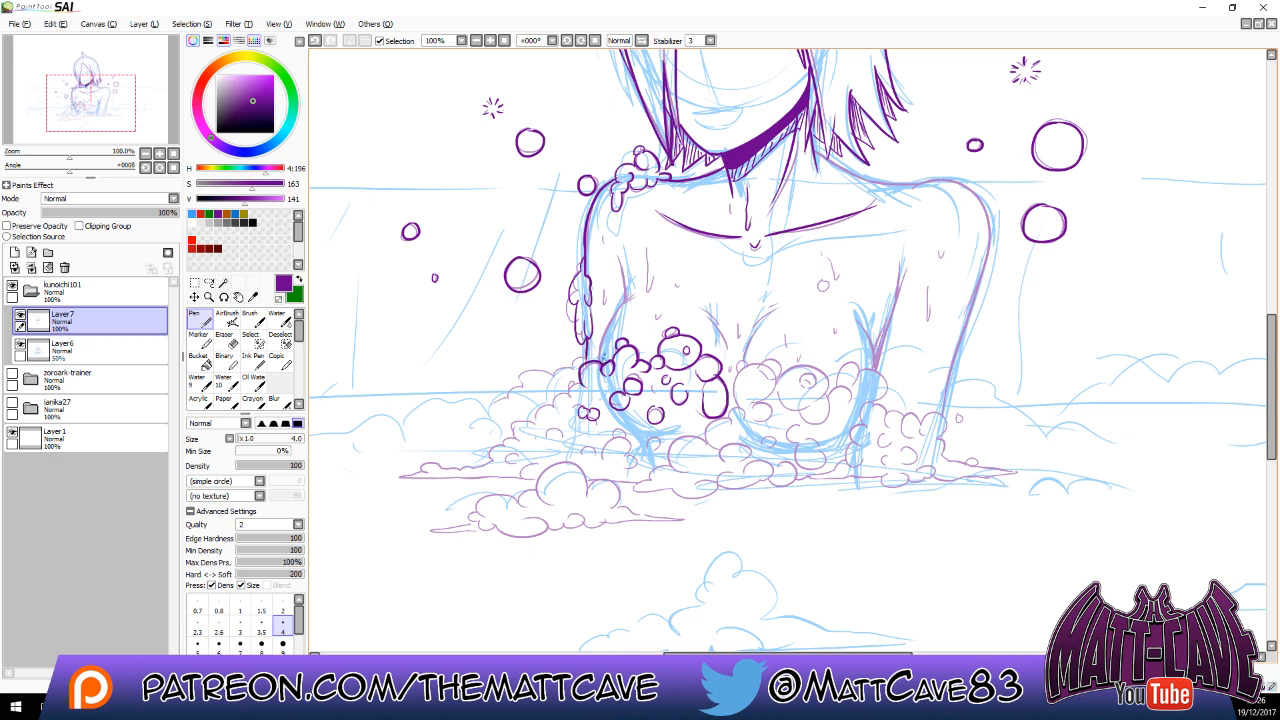
# Line the left torso contour above the foam and the inner edge of the right arm.
pyautogui.moveTo(632, 297); pyautogui.dragTo(598, 362)
pyautogui.moveTo(620, 312)
pyautogui.mouseDown()
pyautogui.moveTo(633, 294)
pyautogui.moveTo(617, 254)
pyautogui.mouseUp()
pyautogui.hotkey('ctrl', 'z')
pyautogui.moveTo(626, 306); pyautogui.dragTo(613, 256)
pyautogui.moveTo(905, 240)
pyautogui.mouseDown()
pyautogui.moveTo(873, 370)
pyautogui.moveTo(858, 319)
pyautogui.mouseUp()
pyautogui.hotkey('ctrl', 'z')
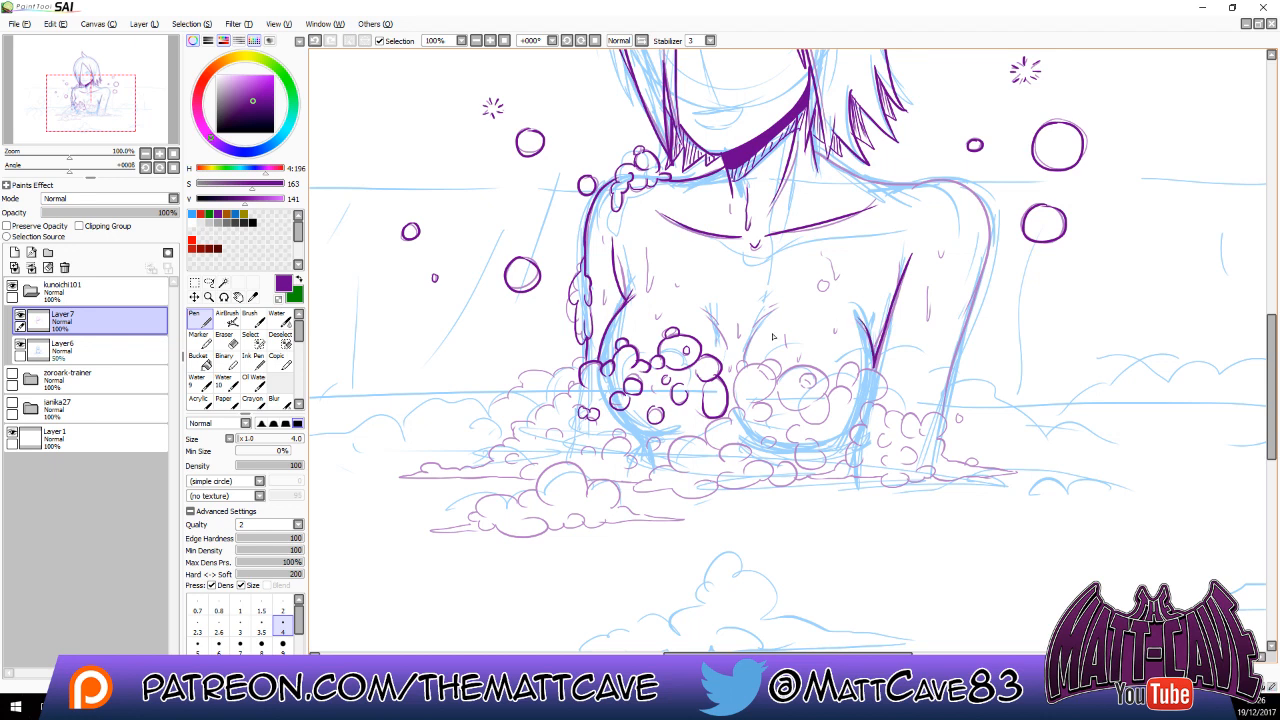
# Line the contour strokes at the centre of the chest and trace the water drops on the skin.
pyautogui.moveTo(743, 362)
pyautogui.mouseDown()
pyautogui.moveTo(768, 318)
pyautogui.moveTo(802, 299)
pyautogui.mouseUp()
pyautogui.moveTo(824, 282); pyautogui.dragTo(828, 263)
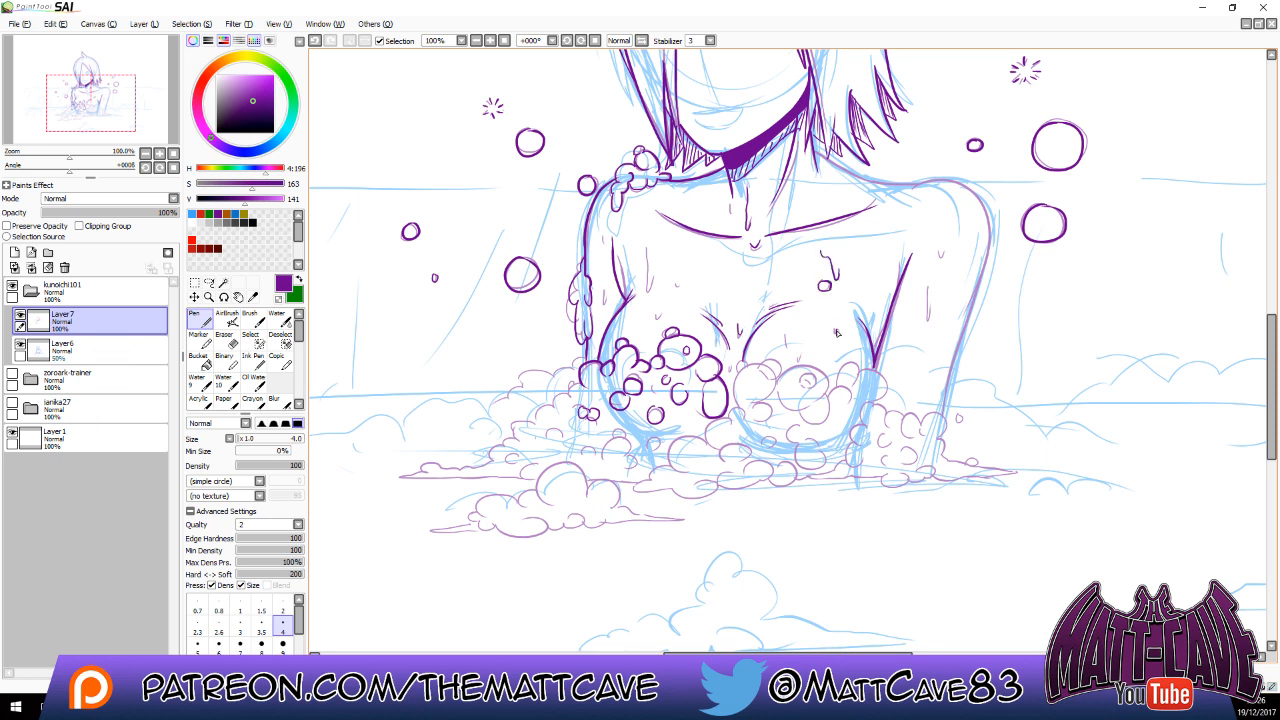
pyautogui.moveTo(787, 336); pyautogui.dragTo(796, 353)
pyautogui.moveTo(653, 313); pyautogui.dragTo(656, 319)
pyautogui.moveTo(645, 248)
pyautogui.mouseDown()
pyautogui.moveTo(647, 298)
pyautogui.moveTo(657, 285)
pyautogui.moveTo(602, 303)
pyautogui.mouseUp()
# Line the slope from the neck to the right shoulder and the outer arm down to the foam.
pyautogui.moveTo(949, 329); pyautogui.dragTo(845, 294)
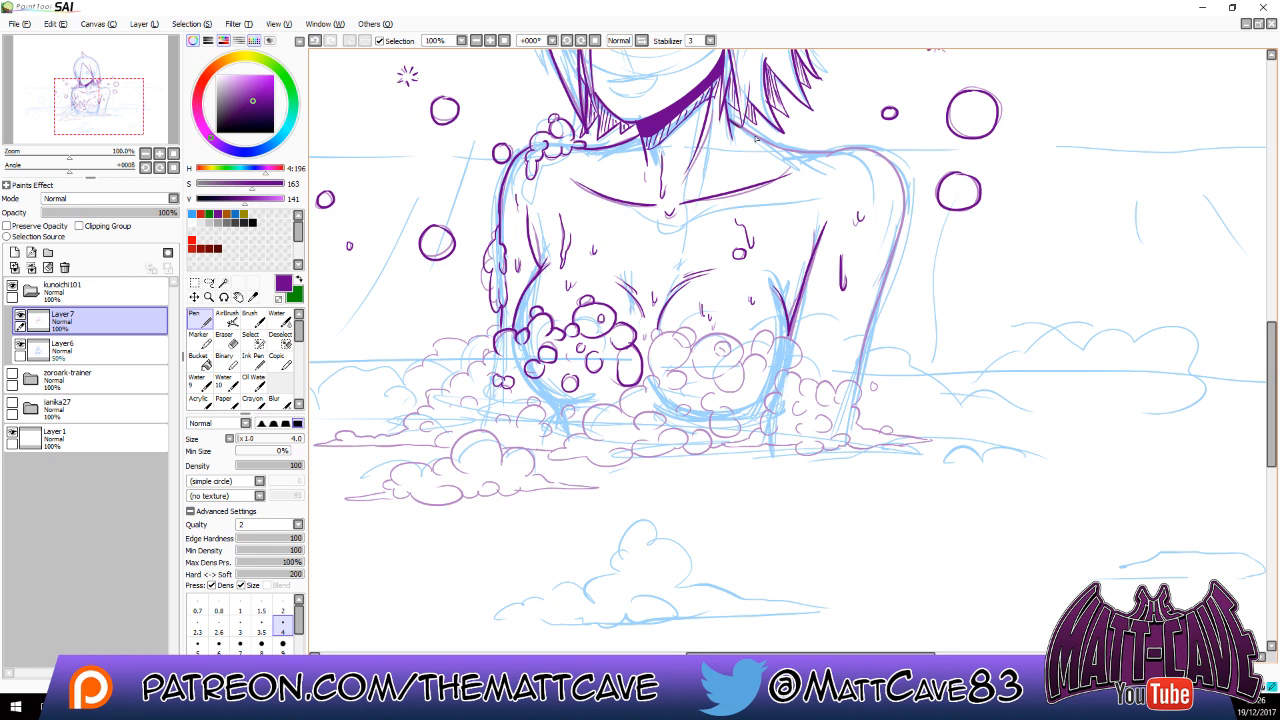
pyautogui.moveTo(757, 139); pyautogui.dragTo(812, 152)
pyautogui.hotkey('ctrl', 'z')
pyautogui.moveTo(729, 121)
pyautogui.mouseDown()
pyautogui.moveTo(850, 151)
pyautogui.moveTo(885, 277)
pyautogui.mouseUp()
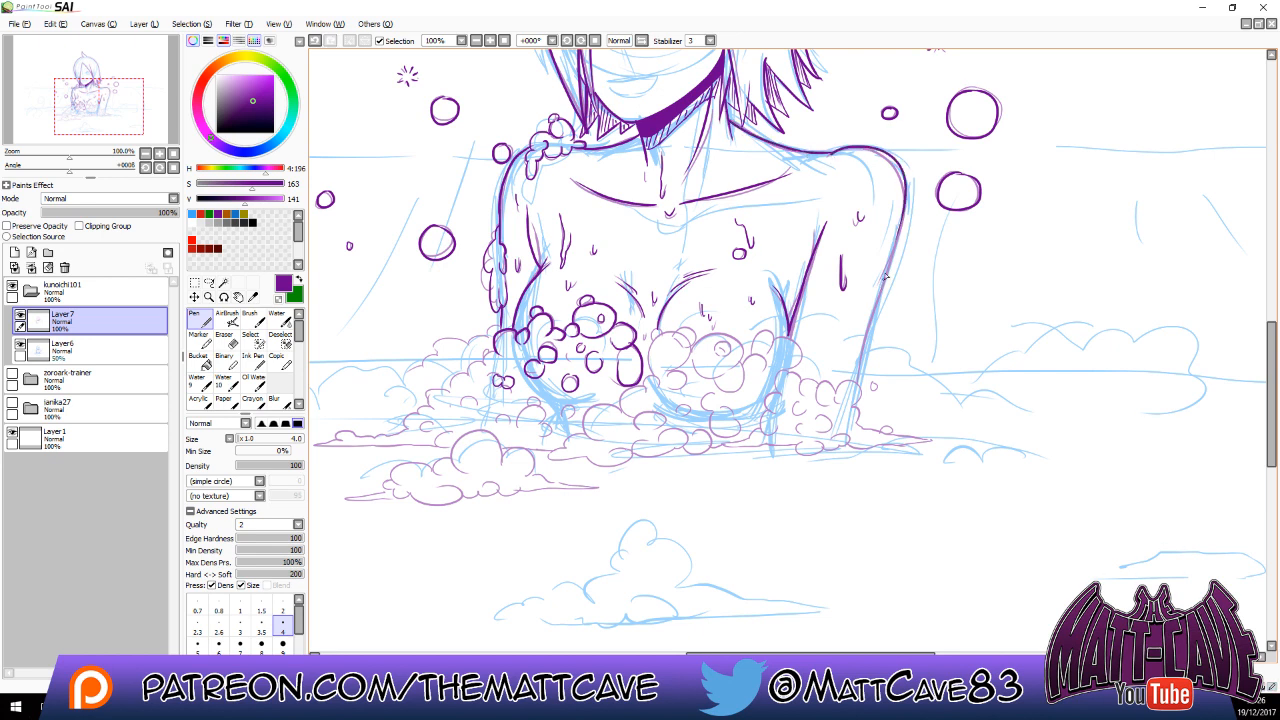
pyautogui.hotkey('ctrl', 'z')
pyautogui.moveTo(828, 155)
pyautogui.mouseDown()
pyautogui.moveTo(874, 162)
pyautogui.moveTo(885, 277)
pyautogui.mouseUp()
pyautogui.hotkey('ctrl', 'z')
pyautogui.moveTo(827, 158)
pyautogui.mouseDown()
pyautogui.moveTo(861, 151)
pyautogui.moveTo(885, 277)
pyautogui.mouseUp()
pyautogui.hotkey('ctrl', 'z')
pyautogui.moveTo(828, 155)
pyautogui.mouseDown()
pyautogui.moveTo(898, 249)
pyautogui.moveTo(875, 298)
pyautogui.mouseUp()
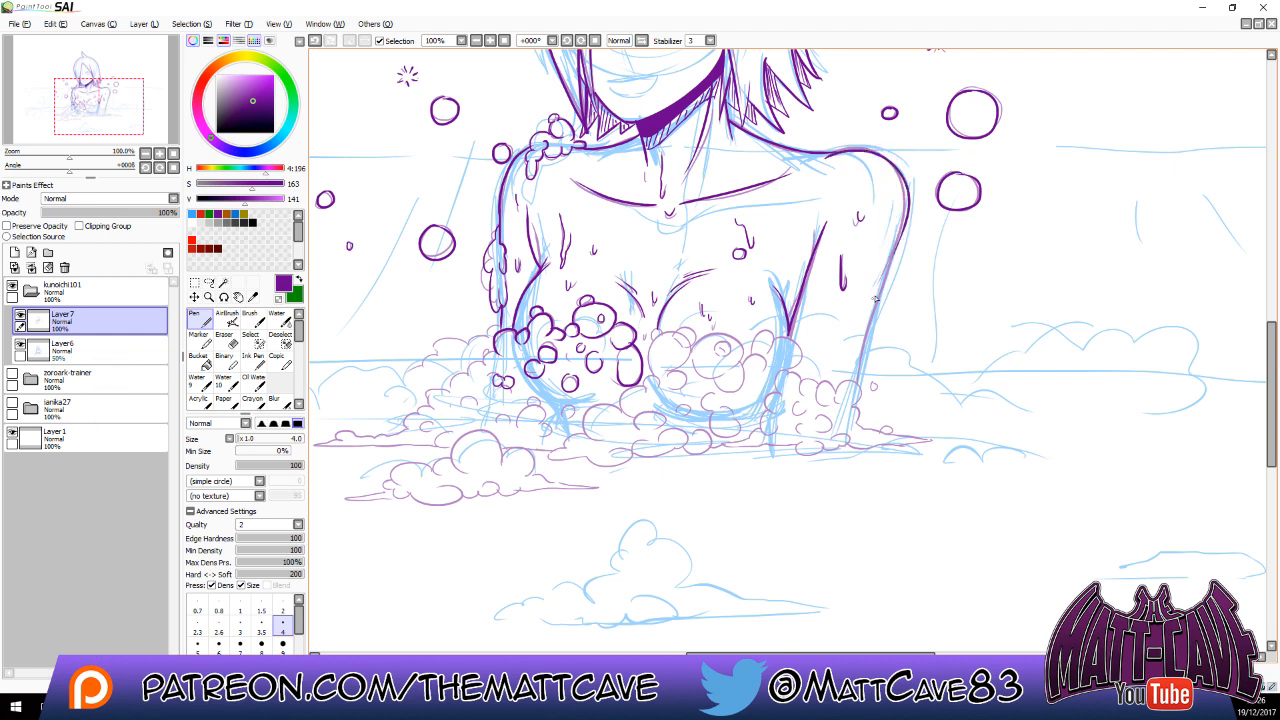
pyautogui.moveTo(903, 225); pyautogui.dragTo(862, 374)
# Line the foam cluster around the base of the right arm, ending in a thin pointed trail on the water.
pyautogui.moveTo(752, 350)
pyautogui.mouseDown()
pyautogui.moveTo(802, 371)
pyautogui.moveTo(782, 394)
pyautogui.moveTo(792, 372)
pyautogui.moveTo(822, 389)
pyautogui.moveTo(804, 402)
pyautogui.moveTo(837, 404)
pyautogui.moveTo(830, 387)
pyautogui.moveTo(824, 409)
pyautogui.moveTo(845, 410)
pyautogui.moveTo(865, 408)
pyautogui.moveTo(872, 386)
pyautogui.moveTo(852, 405)
pyautogui.moveTo(864, 426)
pyautogui.moveTo(966, 449)
pyautogui.moveTo(838, 440)
pyautogui.moveTo(849, 448)
pyautogui.moveTo(817, 454)
pyautogui.moveTo(792, 410)
pyautogui.moveTo(765, 400)
pyautogui.moveTo(783, 421)
pyautogui.moveTo(762, 398)
pyautogui.mouseUp()
pyautogui.hotkey('ctrl', 'z')
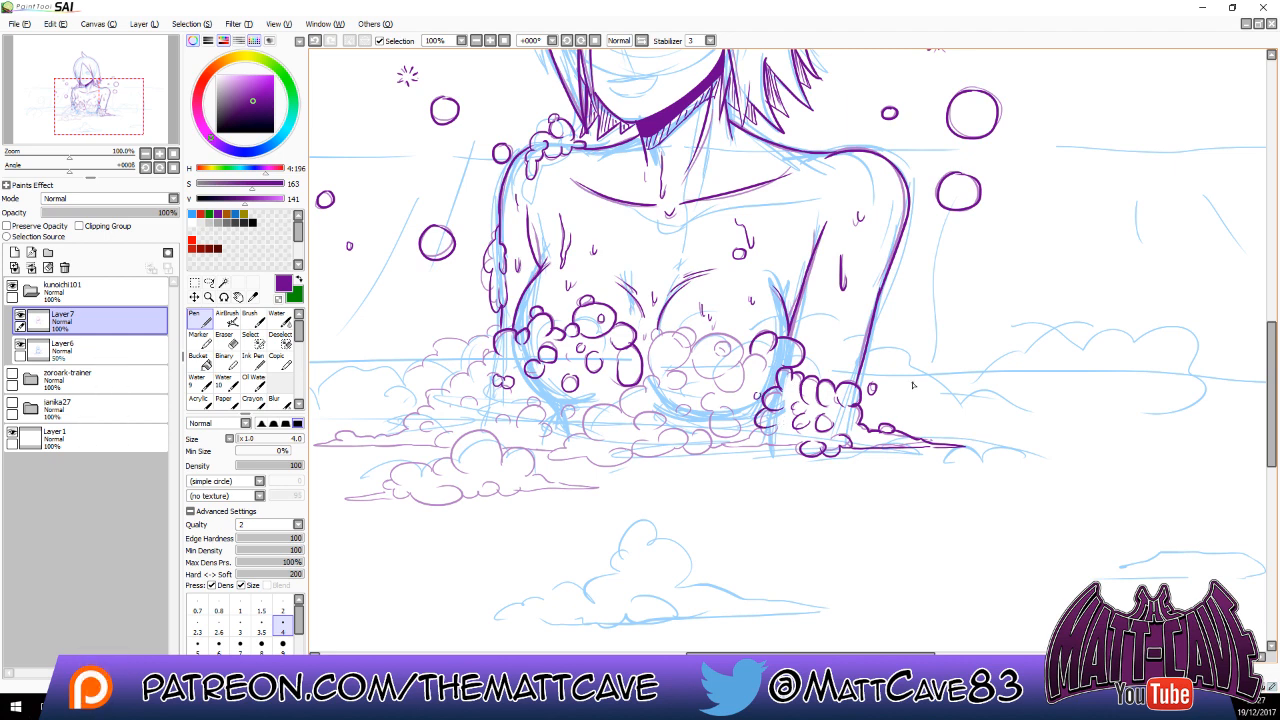
# Line the foam mound left of the torso with its pointed trail, and the separate foam puff floating in front.
pyautogui.moveTo(912, 382)
pyautogui.mouseDown()
pyautogui.moveTo(869, 408)
pyautogui.moveTo(898, 426)
pyautogui.moveTo(1059, 421)
pyautogui.mouseUp()
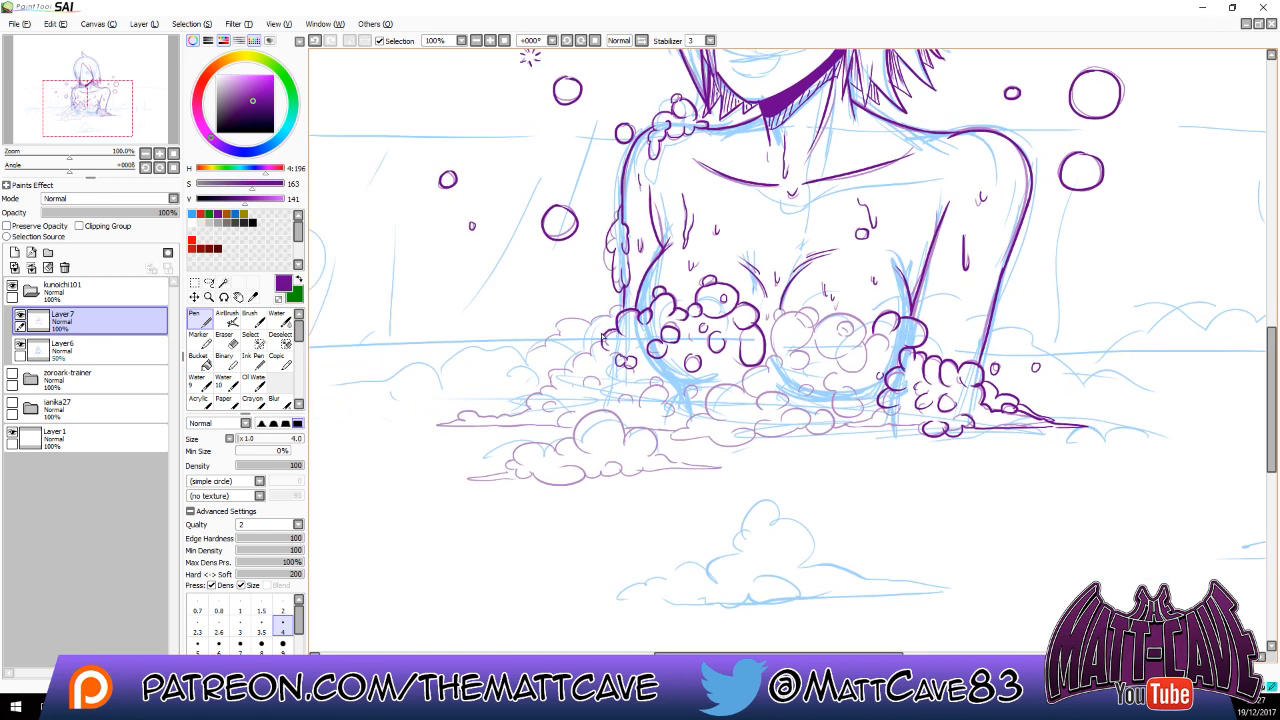
pyautogui.moveTo(612, 329)
pyautogui.mouseDown()
pyautogui.moveTo(556, 388)
pyautogui.moveTo(603, 388)
pyautogui.mouseUp()
pyautogui.moveTo(577, 452)
pyautogui.mouseDown()
pyautogui.moveTo(590, 419)
pyautogui.moveTo(649, 464)
pyautogui.moveTo(737, 477)
pyautogui.moveTo(603, 468)
pyautogui.moveTo(593, 484)
pyautogui.moveTo(564, 468)
pyautogui.moveTo(576, 490)
pyautogui.moveTo(454, 482)
pyautogui.moveTo(584, 446)
pyautogui.mouseUp()
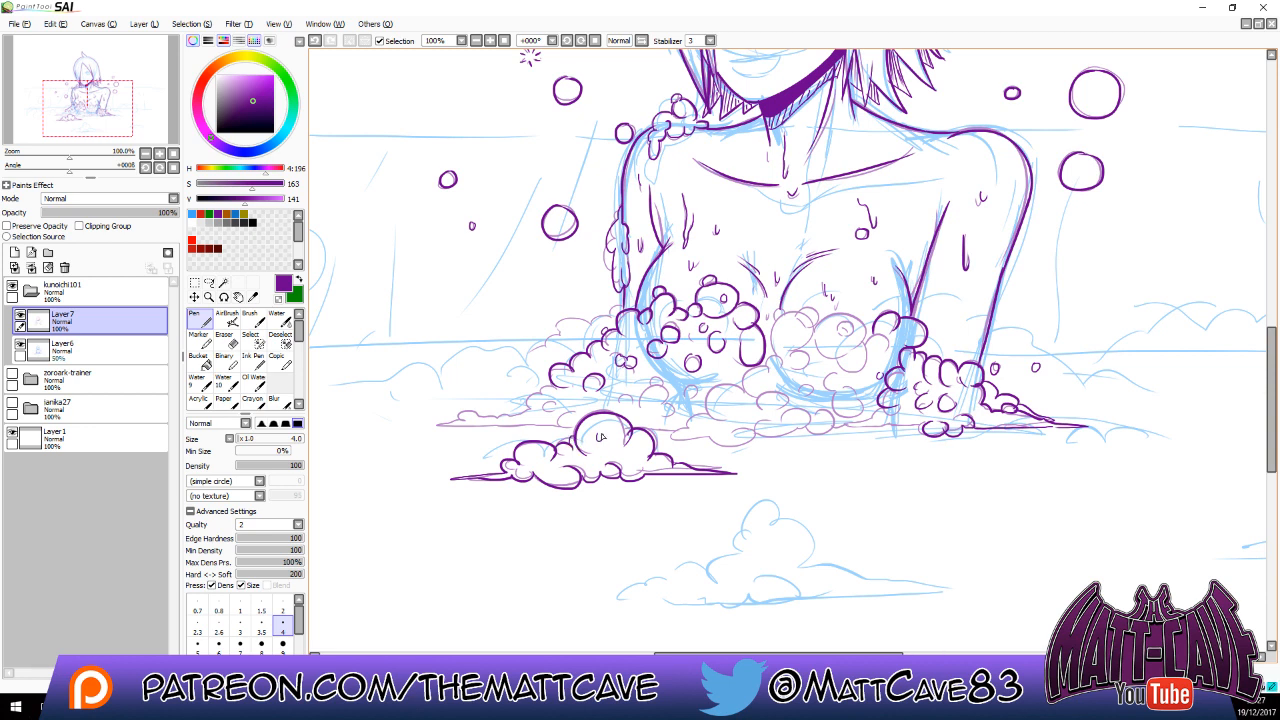
pyautogui.moveTo(596, 410)
pyautogui.mouseDown()
pyautogui.moveTo(578, 420)
pyautogui.moveTo(599, 418)
pyautogui.mouseUp()
pyautogui.hotkey('ctrl', 'z')
pyautogui.moveTo(433, 416)
pyautogui.mouseDown()
pyautogui.moveTo(384, 425)
pyautogui.moveTo(457, 400)
pyautogui.moveTo(385, 424)
pyautogui.moveTo(425, 431)
pyautogui.moveTo(460, 403)
pyautogui.moveTo(457, 429)
pyautogui.moveTo(568, 430)
pyautogui.moveTo(560, 423)
pyautogui.moveTo(652, 377)
pyautogui.mouseUp()
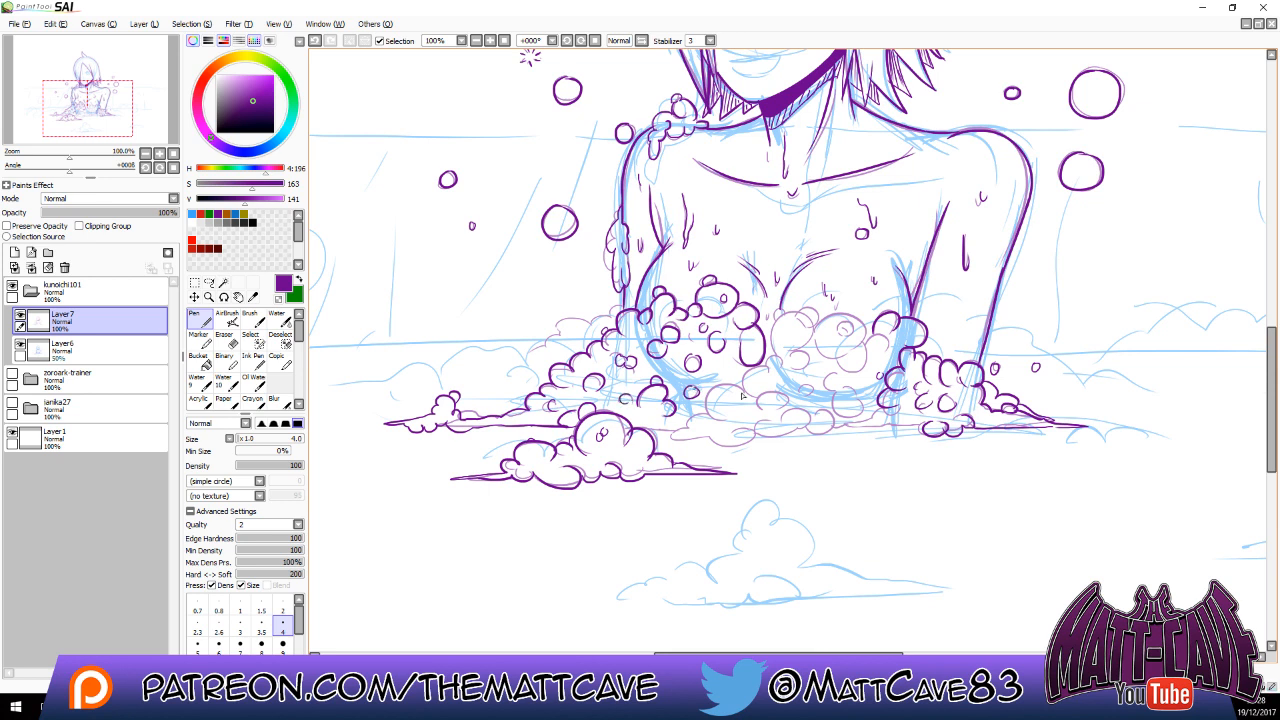
# Line the foam along the waterline in front of the torso and the cluster covering the right side of the chest.
pyautogui.moveTo(683, 441)
pyautogui.mouseDown()
pyautogui.moveTo(736, 447)
pyautogui.moveTo(748, 428)
pyautogui.moveTo(732, 430)
pyautogui.mouseUp()
pyautogui.moveTo(690, 434)
pyautogui.mouseDown()
pyautogui.moveTo(727, 421)
pyautogui.moveTo(712, 420)
pyautogui.moveTo(725, 389)
pyautogui.moveTo(761, 405)
pyautogui.moveTo(759, 373)
pyautogui.moveTo(754, 407)
pyautogui.moveTo(777, 405)
pyautogui.moveTo(762, 409)
pyautogui.moveTo(764, 391)
pyautogui.moveTo(771, 443)
pyautogui.moveTo(812, 428)
pyautogui.moveTo(787, 420)
pyautogui.moveTo(818, 402)
pyautogui.mouseUp()
pyautogui.moveTo(760, 370)
pyautogui.mouseDown()
pyautogui.moveTo(783, 366)
pyautogui.moveTo(770, 360)
pyautogui.moveTo(809, 326)
pyautogui.moveTo(775, 322)
pyautogui.moveTo(808, 354)
pyautogui.moveTo(796, 368)
pyautogui.mouseUp()
pyautogui.moveTo(767, 319)
pyautogui.mouseDown()
pyautogui.moveTo(770, 356)
pyautogui.moveTo(866, 328)
pyautogui.moveTo(862, 347)
pyautogui.moveTo(865, 336)
pyautogui.moveTo(846, 334)
pyautogui.moveTo(857, 354)
pyautogui.moveTo(845, 354)
pyautogui.moveTo(880, 362)
pyautogui.moveTo(824, 388)
pyautogui.moveTo(866, 414)
pyautogui.moveTo(818, 411)
pyautogui.mouseUp()
pyautogui.hotkey('ctrl', 'z')
pyautogui.hotkey('ctrl', 'z')
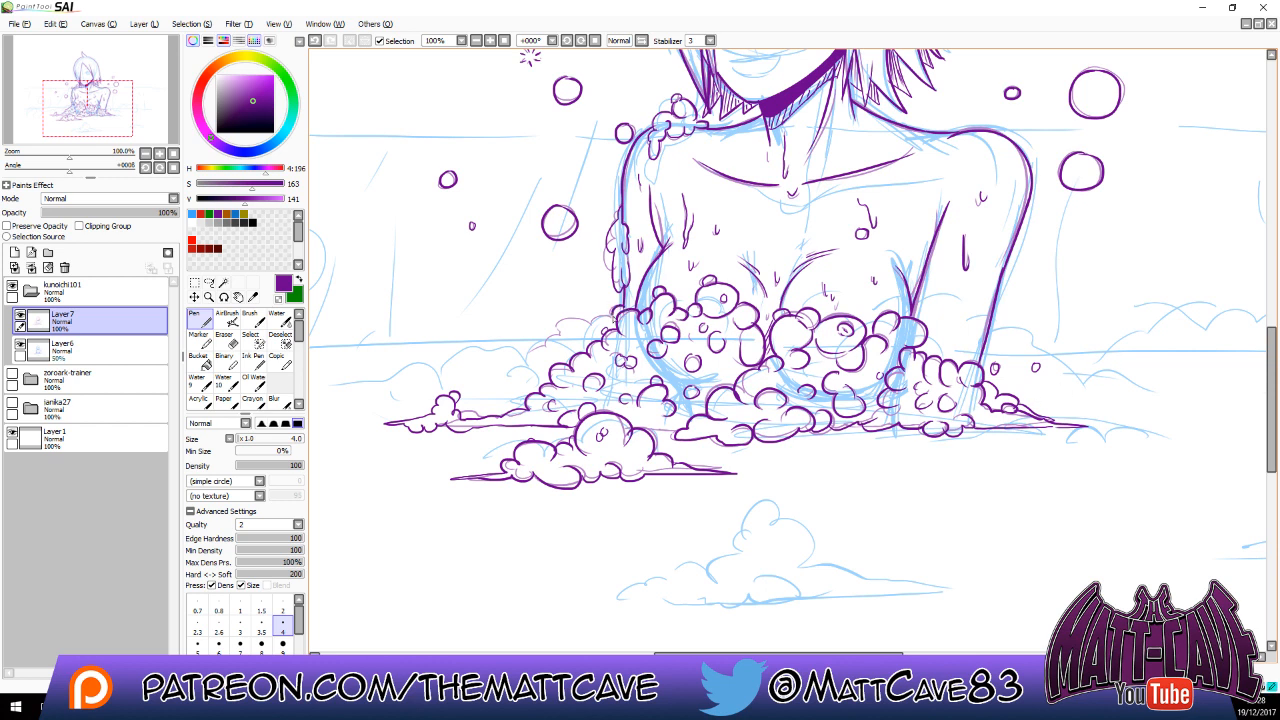
# Add a back row of foam to the upper edge of the left mound, with a second trail on the water.
pyautogui.moveTo(591, 324); pyautogui.dragTo(565, 347)
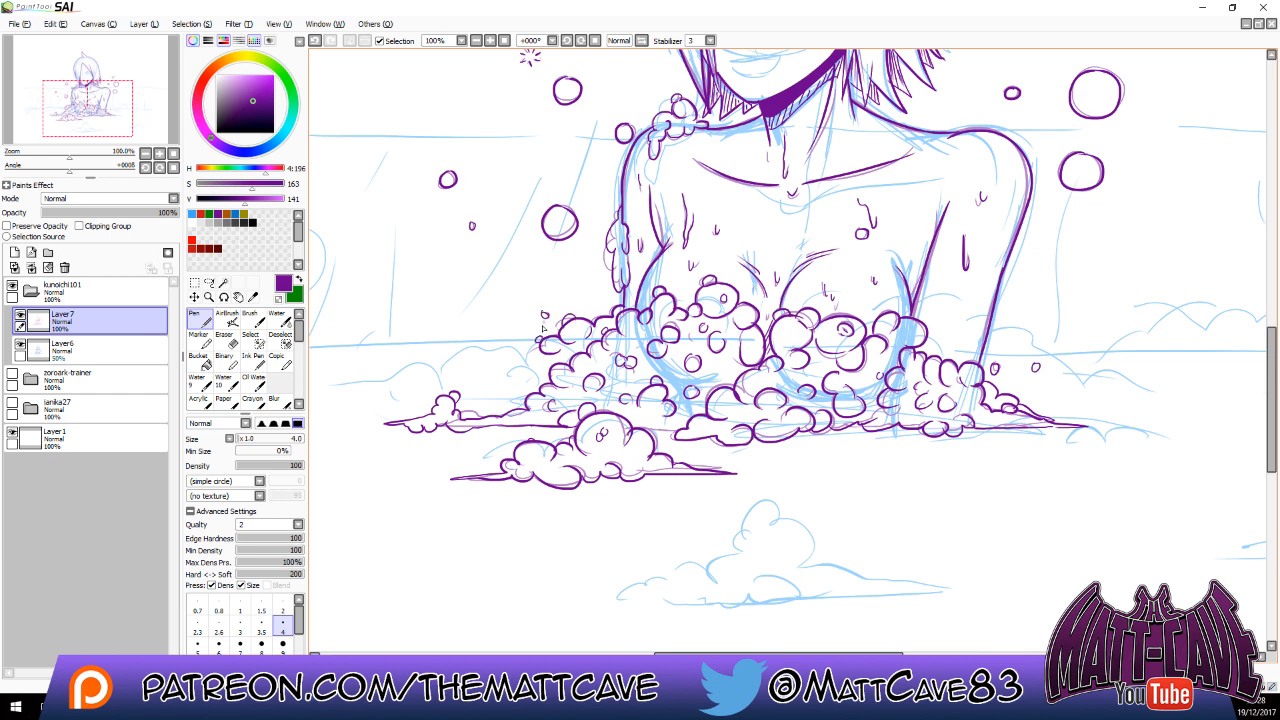
pyautogui.moveTo(500, 375); pyautogui.dragTo(450, 383)
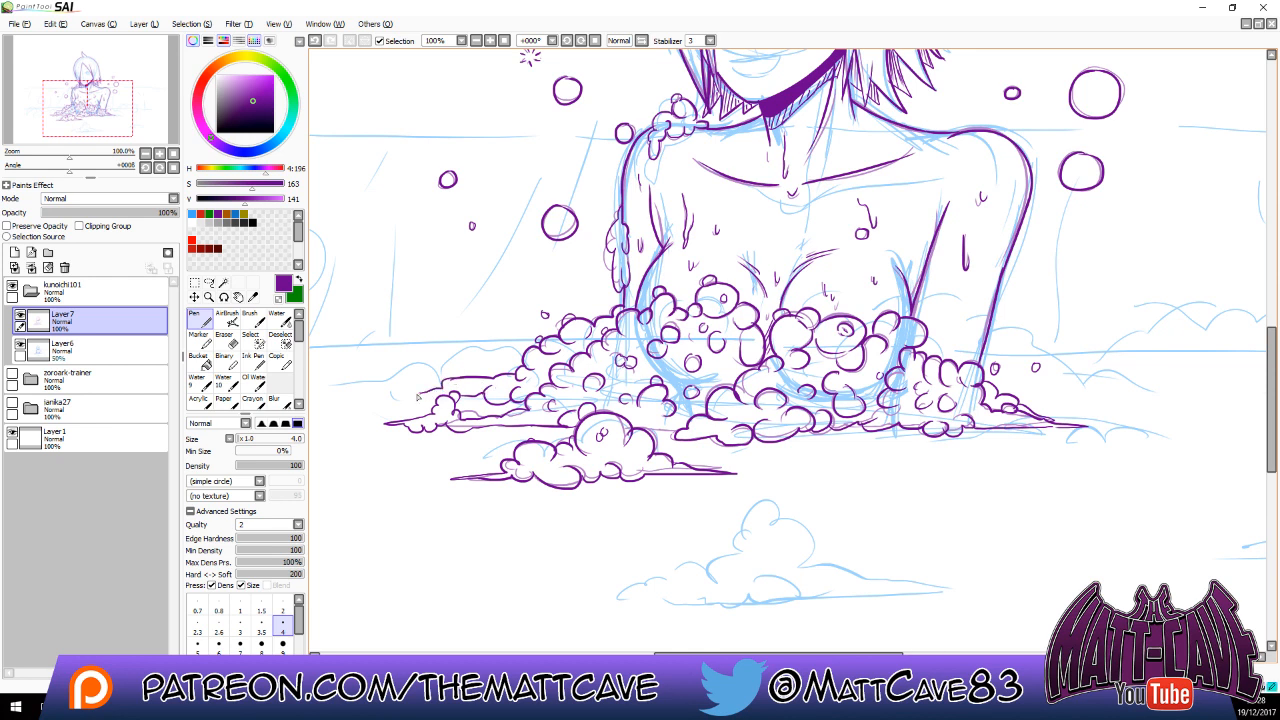
# Line the foreground foam puff below the figure, with loose bubbles above it and pointed ends on the water.
pyautogui.moveTo(1083, 384); pyautogui.dragTo(1218, 360)
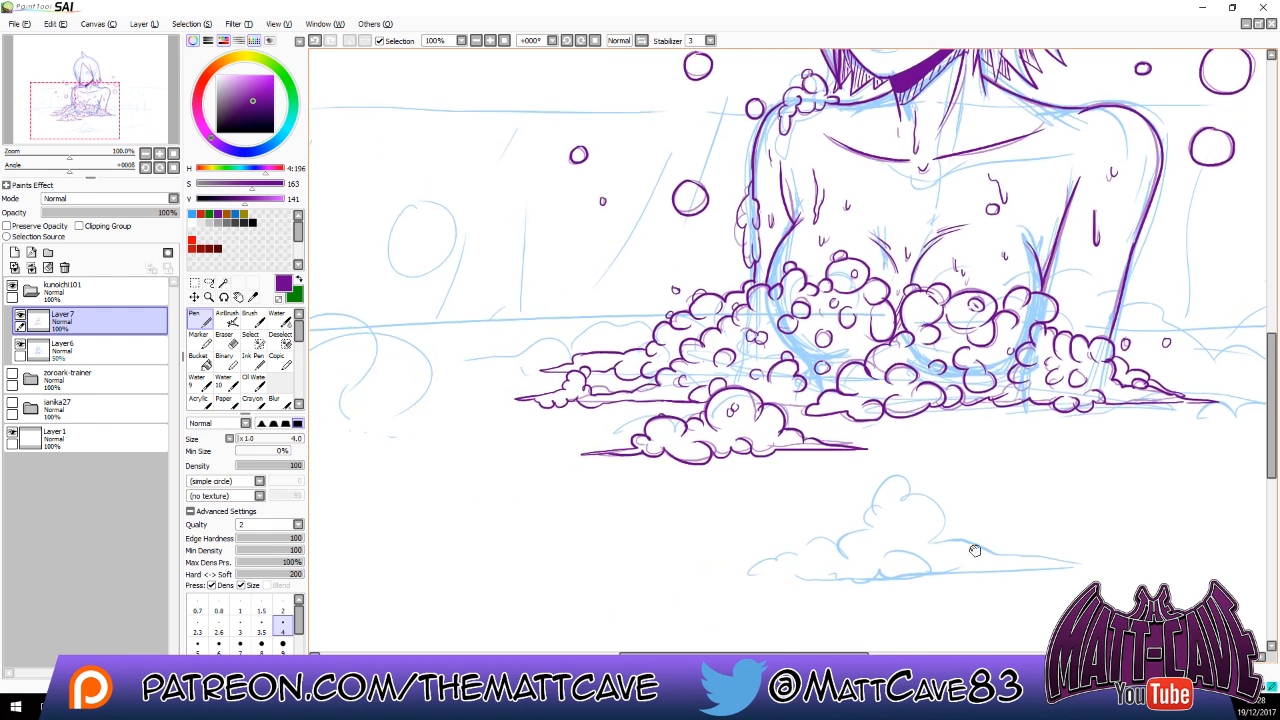
pyautogui.moveTo(970, 540); pyautogui.dragTo(1014, 482)
pyautogui.moveTo(943, 507)
pyautogui.mouseDown()
pyautogui.moveTo(976, 516)
pyautogui.moveTo(910, 539)
pyautogui.moveTo(779, 536)
pyautogui.moveTo(816, 498)
pyautogui.moveTo(858, 518)
pyautogui.moveTo(821, 468)
pyautogui.moveTo(830, 453)
pyautogui.mouseUp()
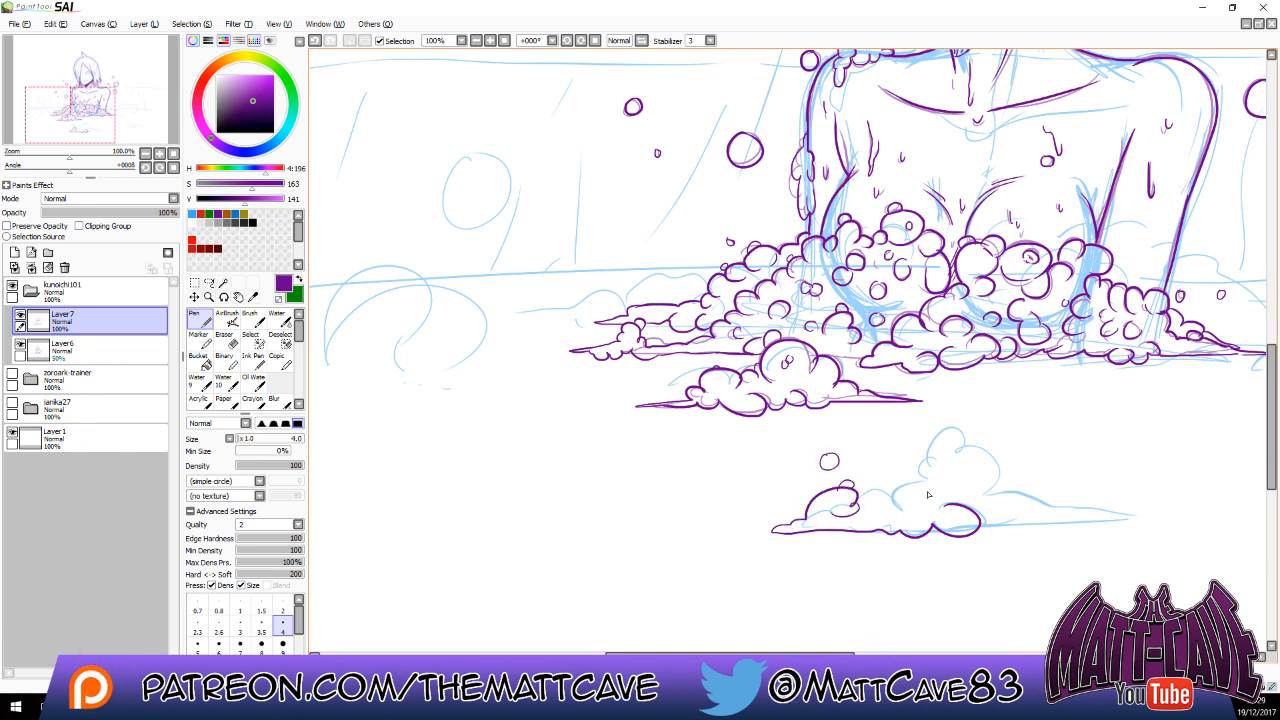
pyautogui.moveTo(852, 500)
pyautogui.mouseDown()
pyautogui.moveTo(912, 500)
pyautogui.moveTo(932, 474)
pyautogui.moveTo(922, 455)
pyautogui.moveTo(996, 502)
pyautogui.moveTo(968, 496)
pyautogui.moveTo(1102, 518)
pyautogui.mouseUp()
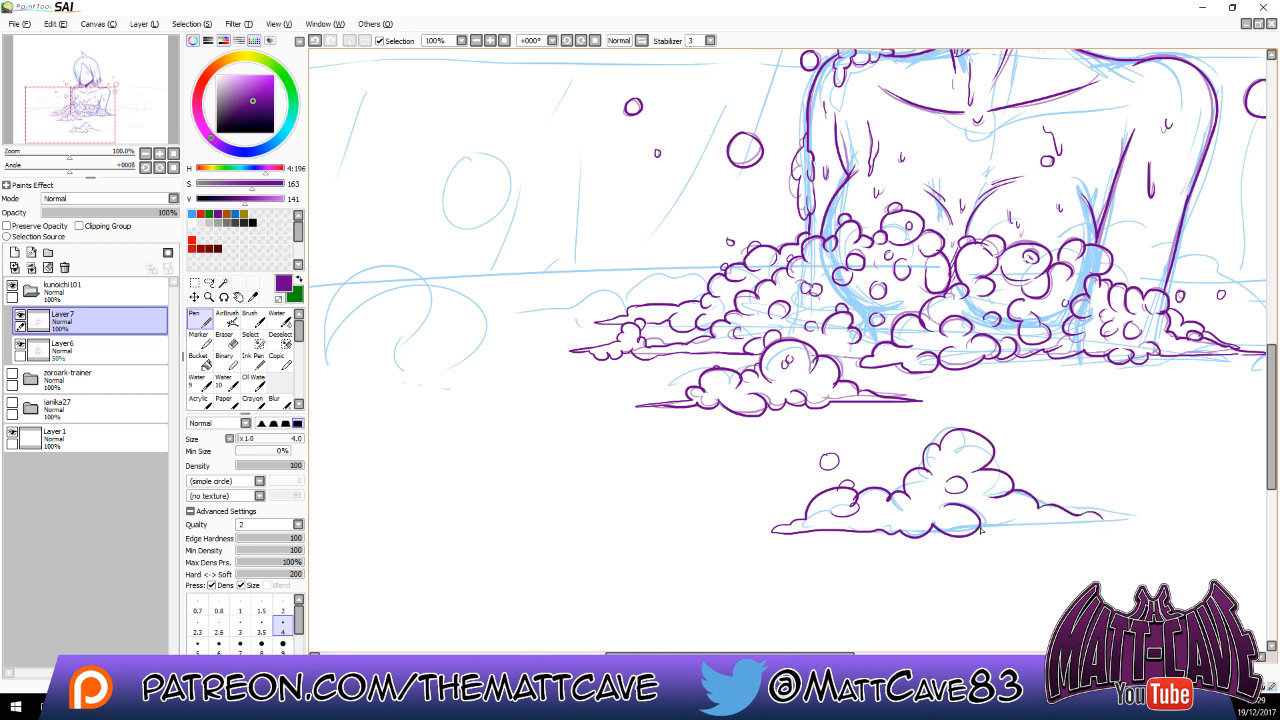
pyautogui.moveTo(1002, 528); pyautogui.dragTo(1107, 521)
# Draw long, wavy water ripple lines around the floating foam in the foreground.
pyautogui.moveTo(1160, 483); pyautogui.dragTo(877, 497)
pyautogui.moveTo(677, 489); pyautogui.dragTo(978, 476)
pyautogui.moveTo(1062, 468); pyautogui.dragTo(830, 507)
pyautogui.moveTo(594, 456); pyautogui.dragTo(884, 466)
pyautogui.moveTo(717, 468); pyautogui.dragTo(1047, 433)
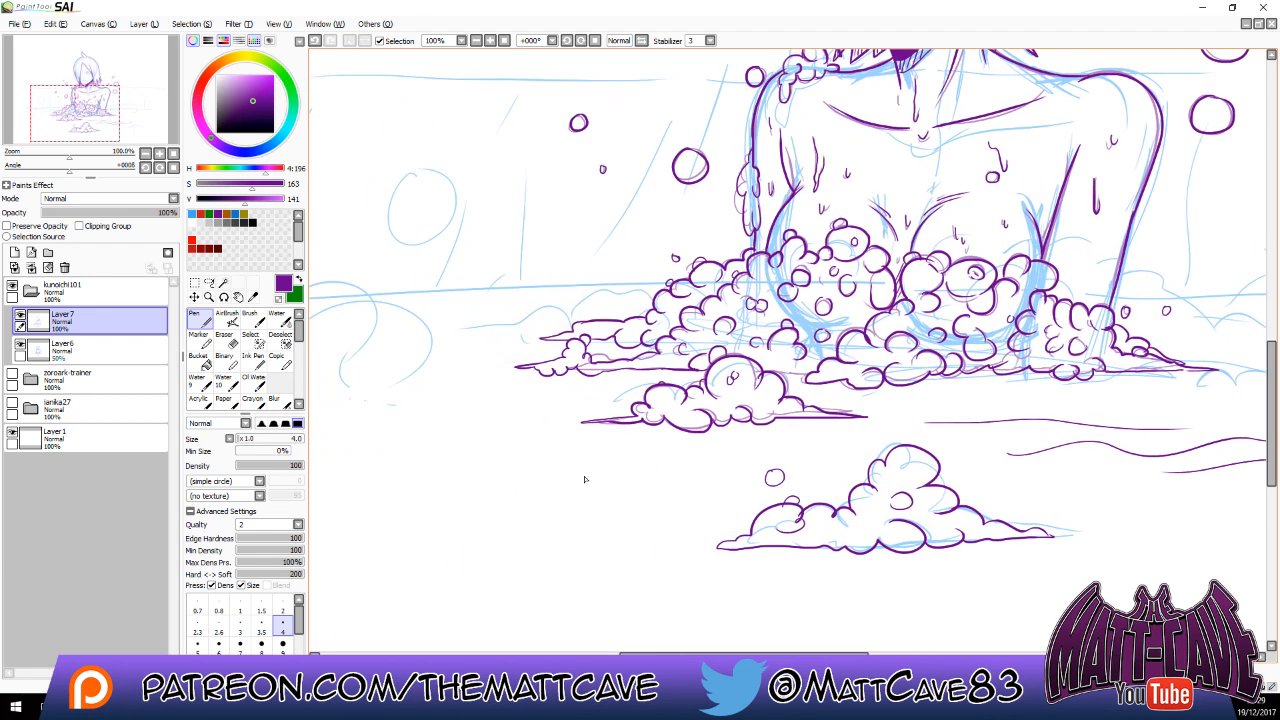
pyautogui.moveTo(474, 486); pyautogui.dragTo(748, 464)
pyautogui.moveTo(844, 452); pyautogui.dragTo(484, 459)
pyautogui.moveTo(406, 421); pyautogui.dragTo(580, 419)
pyautogui.moveTo(398, 536); pyautogui.dragTo(620, 534)
pyautogui.moveTo(722, 586)
pyautogui.mouseDown()
pyautogui.moveTo(1216, 578)
pyautogui.moveTo(982, 562)
pyautogui.moveTo(530, 569)
pyautogui.mouseUp()
# Draw a foam mound behind the right arm, with inner bubbles and a trail stretching out over the water.
pyautogui.moveTo(1128, 471); pyautogui.dragTo(899, 517)
pyautogui.moveTo(800, 392); pyautogui.dragTo(946, 420)
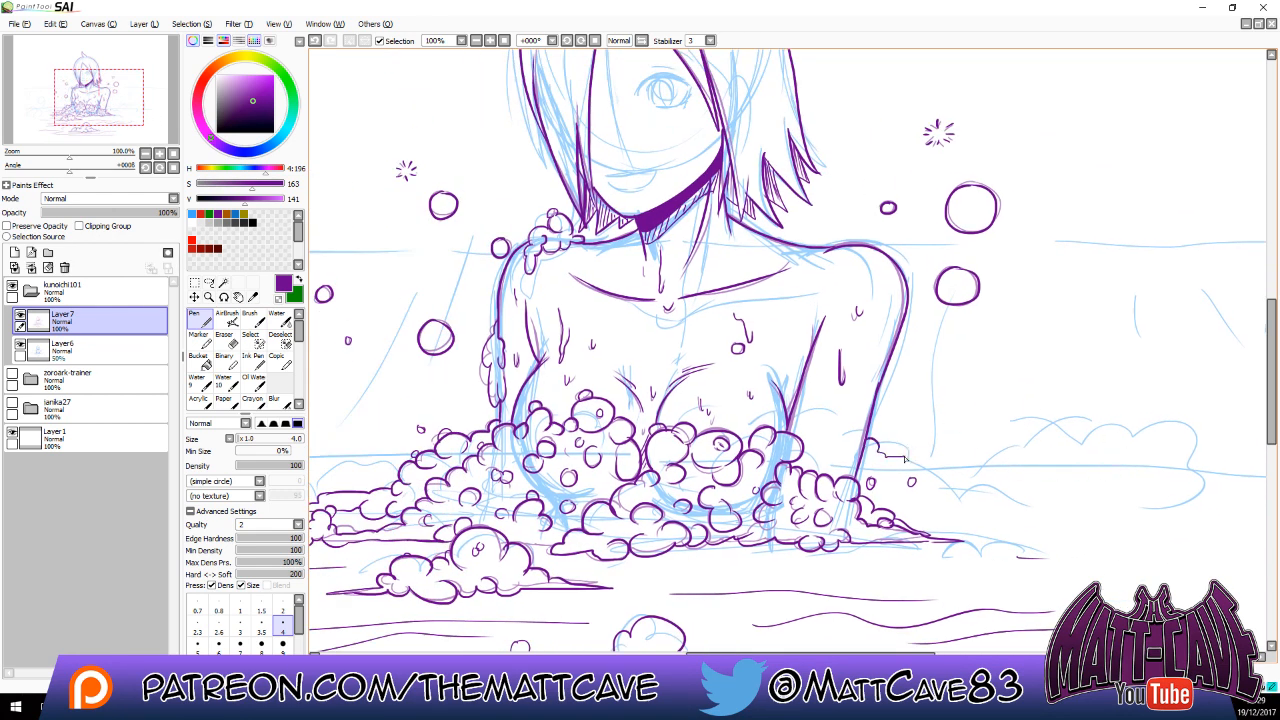
pyautogui.moveTo(904, 459); pyautogui.dragTo(978, 486)
pyautogui.hotkey('ctrl', 'z')
pyautogui.moveTo(875, 448)
pyautogui.mouseDown()
pyautogui.moveTo(914, 469)
pyautogui.moveTo(899, 507)
pyautogui.moveTo(929, 516)
pyautogui.mouseUp()
pyautogui.hotkey('ctrl', 'z')
pyautogui.moveTo(927, 510); pyautogui.dragTo(982, 496)
pyautogui.moveTo(919, 468); pyautogui.dragTo(1102, 520)
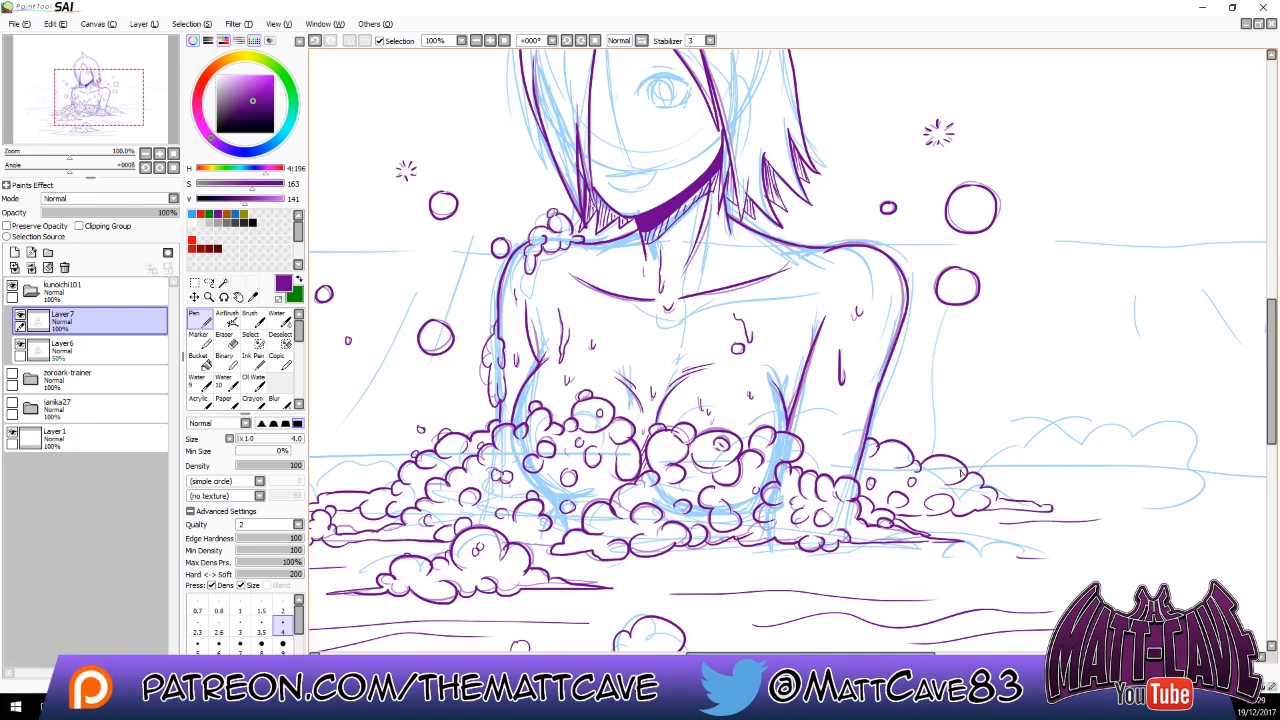
# Draw a thin waterline behind the foam mounds on both sides of the figure.
pyautogui.moveTo(962, 474); pyautogui.dragTo(1266, 470)
pyautogui.moveTo(1066, 534); pyautogui.dragTo(816, 477)
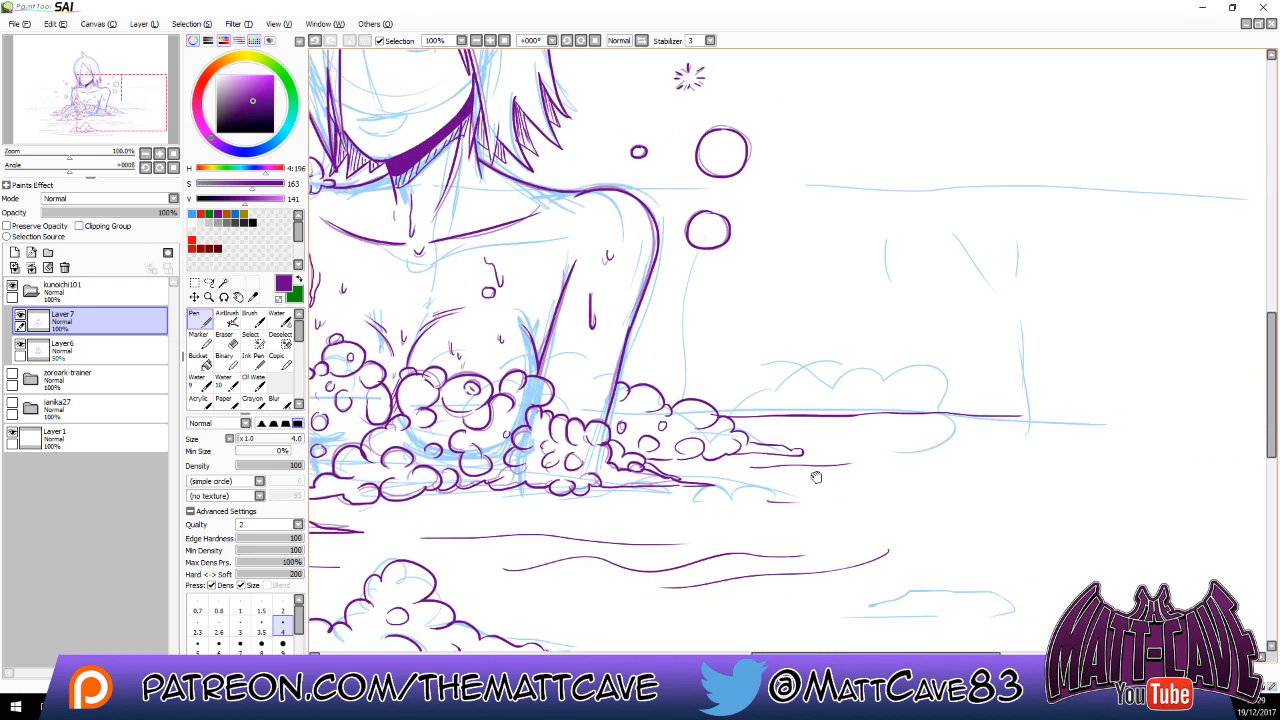
pyautogui.moveTo(487, 381); pyautogui.dragTo(841, 386)
pyautogui.moveTo(517, 404); pyautogui.dragTo(340, 411)
pyautogui.moveTo(420, 285)
pyautogui.mouseDown()
pyautogui.moveTo(737, 346)
pyautogui.moveTo(720, 378)
pyautogui.moveTo(693, 355)
pyautogui.mouseUp()
pyautogui.hotkey('ctrl', 'z')
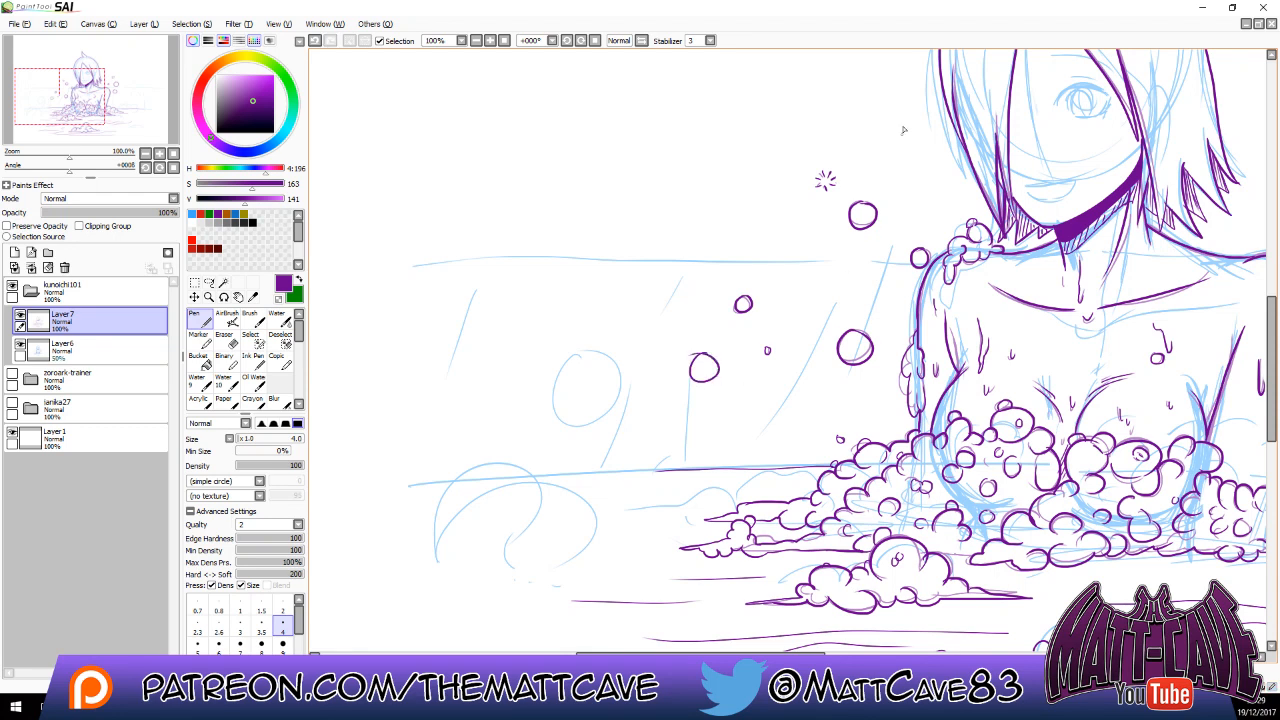
# Add more floating bubbles and small sparkle bursts around the figure's head and shoulders.
pyautogui.moveTo(905, 113)
pyautogui.mouseDown()
pyautogui.moveTo(648, 220)
pyautogui.moveTo(662, 202)
pyautogui.mouseUp()
pyautogui.moveTo(1026, 124)
pyautogui.mouseDown()
pyautogui.moveTo(1065, 143)
pyautogui.moveTo(1034, 121)
pyautogui.mouseUp()
pyautogui.moveTo(1112, 521)
pyautogui.mouseDown()
pyautogui.moveTo(1127, 450)
pyautogui.moveTo(1140, 446)
pyautogui.moveTo(1127, 448)
pyautogui.mouseUp()
pyautogui.moveTo(1099, 394); pyautogui.dragTo(1111, 398)
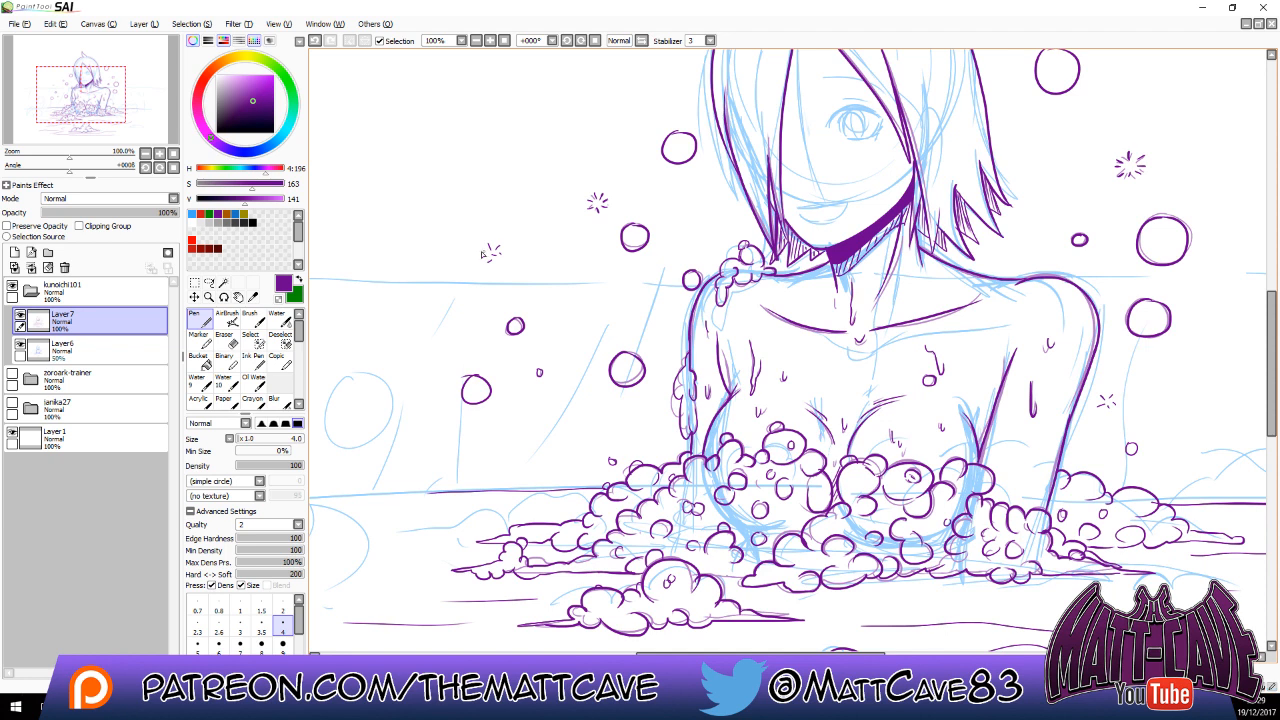
pyautogui.moveTo(826, 232); pyautogui.dragTo(789, 398)
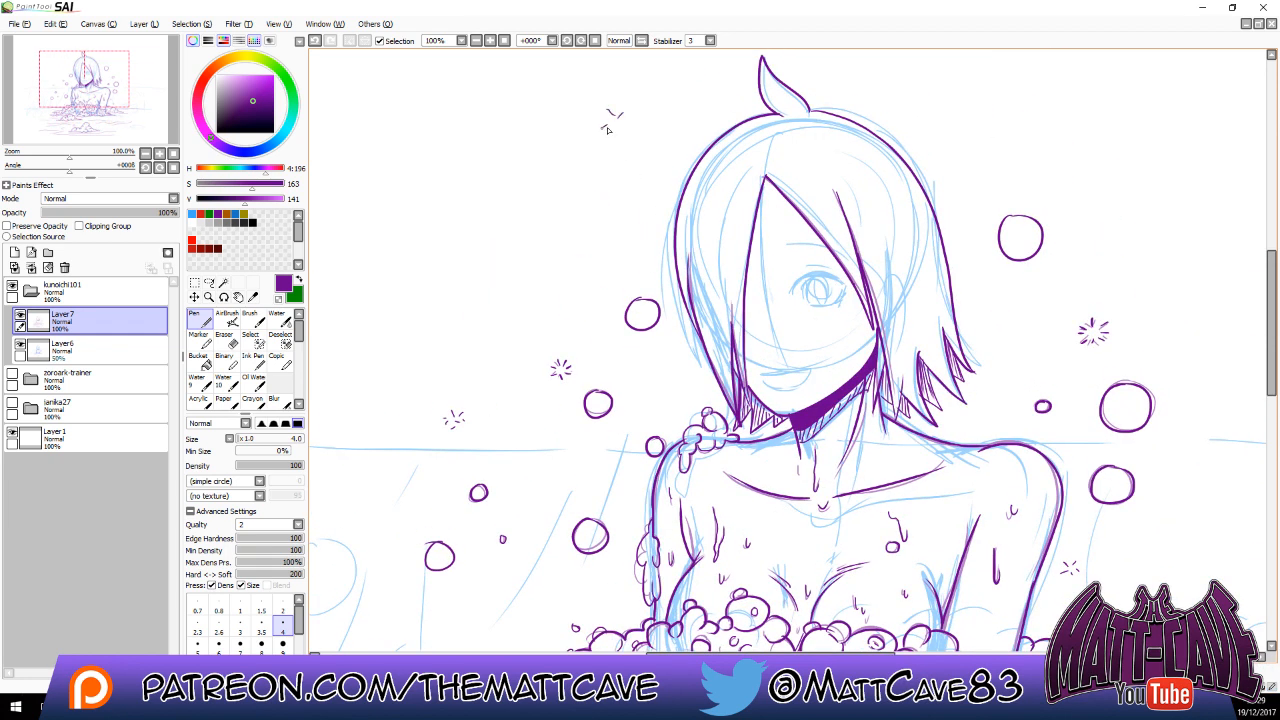
# Ink the visible eye with a thick upper lash line and a round iris, and add the eyebrow above it.
pyautogui.moveTo(908, 356); pyautogui.dragTo(799, 374)
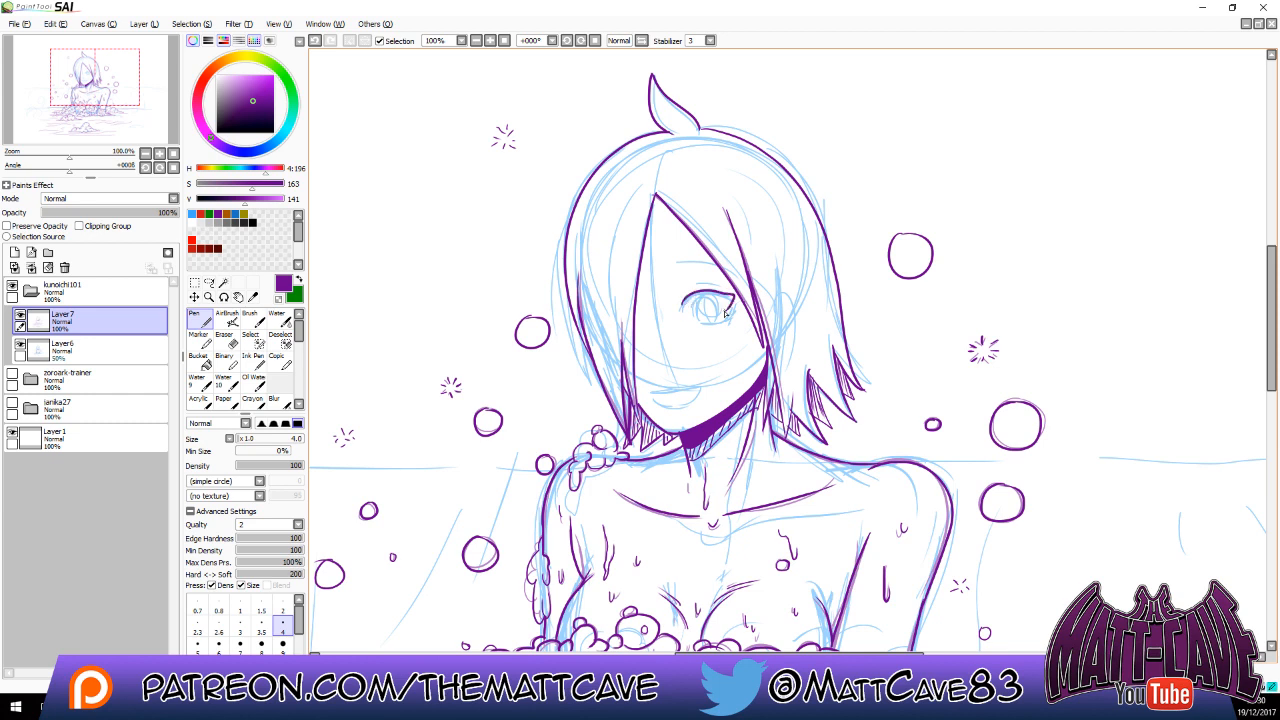
pyautogui.hotkey('ctrl', 'z')
pyautogui.moveTo(682, 309)
pyautogui.mouseDown()
pyautogui.moveTo(733, 298)
pyautogui.moveTo(703, 323)
pyautogui.moveTo(719, 322)
pyautogui.mouseUp()
pyautogui.hotkey('ctrl', 'z')
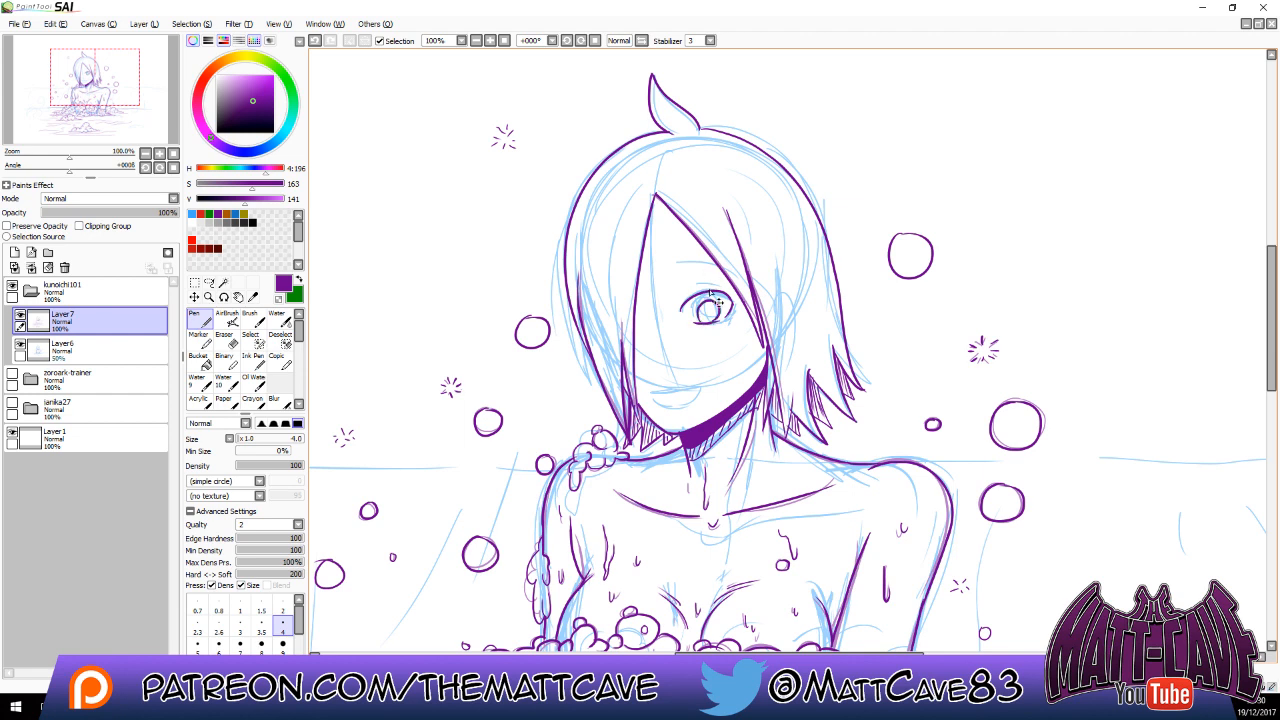
pyautogui.hotkey('ctrl', 'z')
pyautogui.hotkey('ctrl', 'z')
pyautogui.moveTo(715, 323)
pyautogui.mouseDown()
pyautogui.moveTo(701, 321)
pyautogui.moveTo(725, 299)
pyautogui.mouseUp()
pyautogui.moveTo(676, 266); pyautogui.dragTo(737, 288)
pyautogui.hotkey('ctrl', 'z')
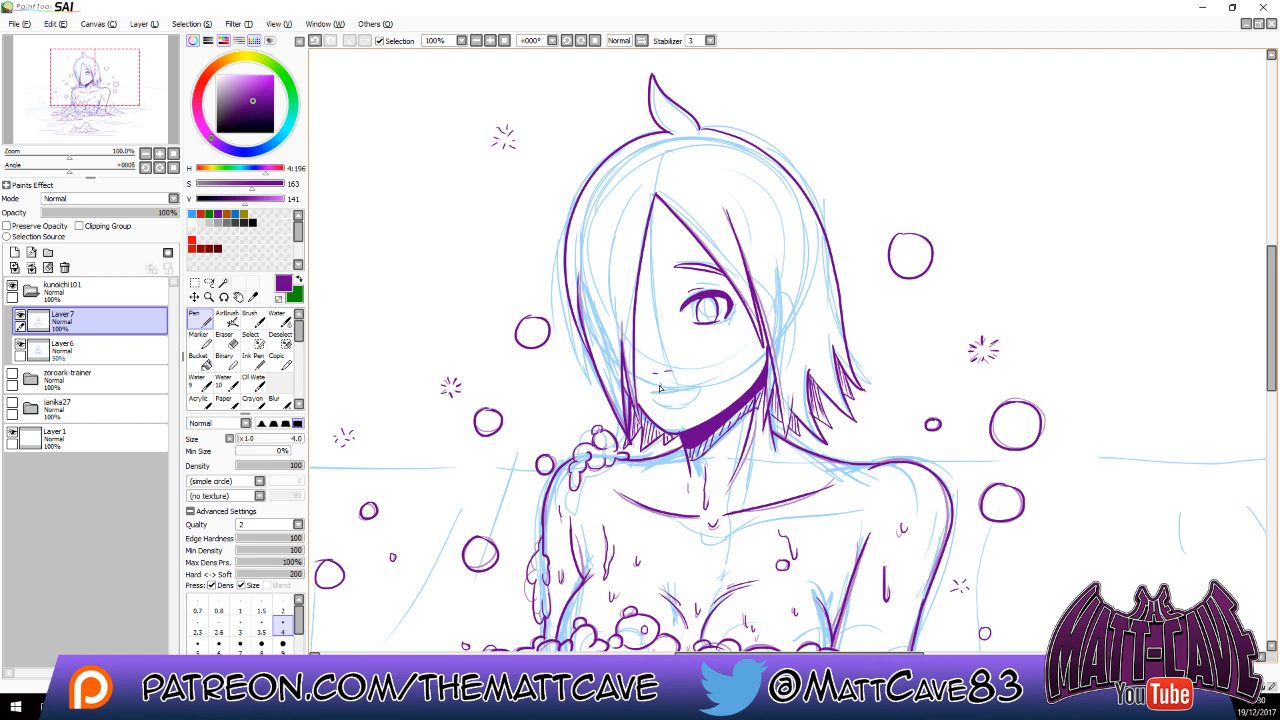
# Outline the open smiling mouth and fill its interior with solid purple.
pyautogui.moveTo(652, 391)
pyautogui.mouseDown()
pyautogui.moveTo(697, 386)
pyautogui.moveTo(668, 409)
pyautogui.moveTo(696, 392)
pyautogui.mouseUp()
pyautogui.hotkey('ctrl', 'z')
pyautogui.hotkey('ctrl', 'z')
pyautogui.press('b')
pyautogui.click(695, 396)
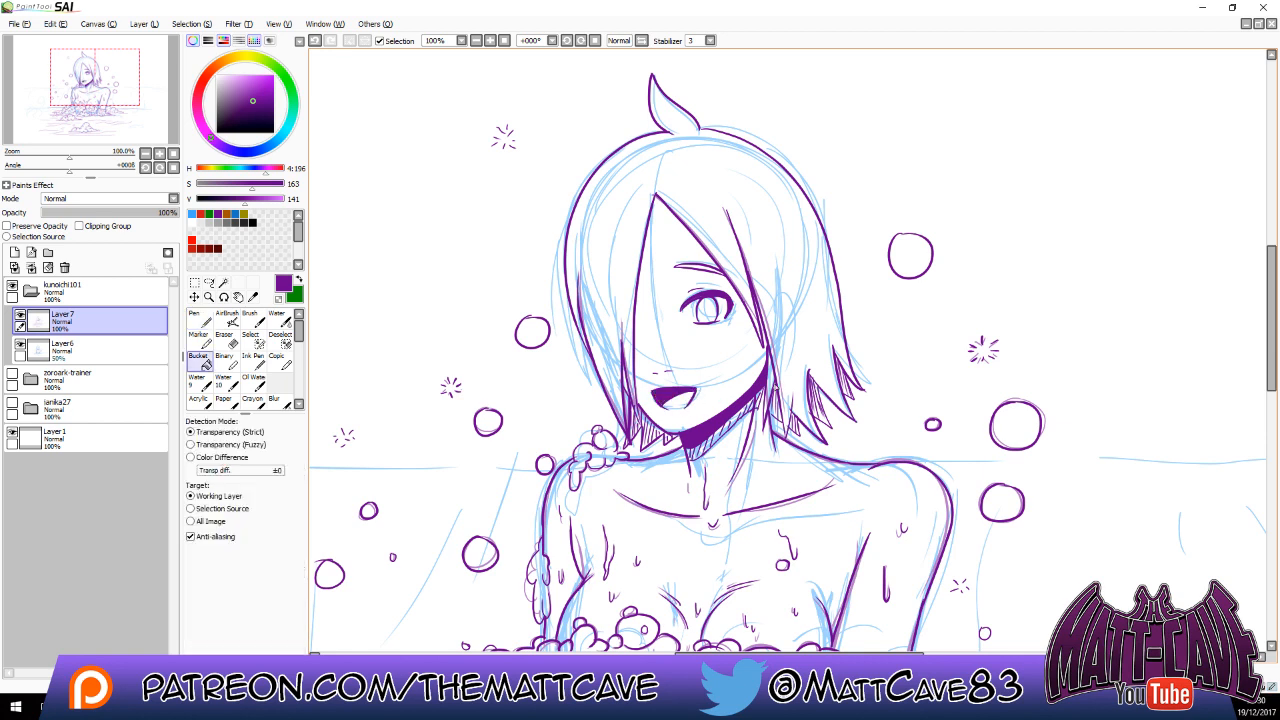
# Add short cheek marks beneath the eye and scatter water droplets over the face and hair with a size 2 pen.
pyautogui.press('n')
pyautogui.moveTo(680, 343); pyautogui.dragTo(733, 338)
pyautogui.moveTo(652, 252); pyautogui.dragTo(656, 290)
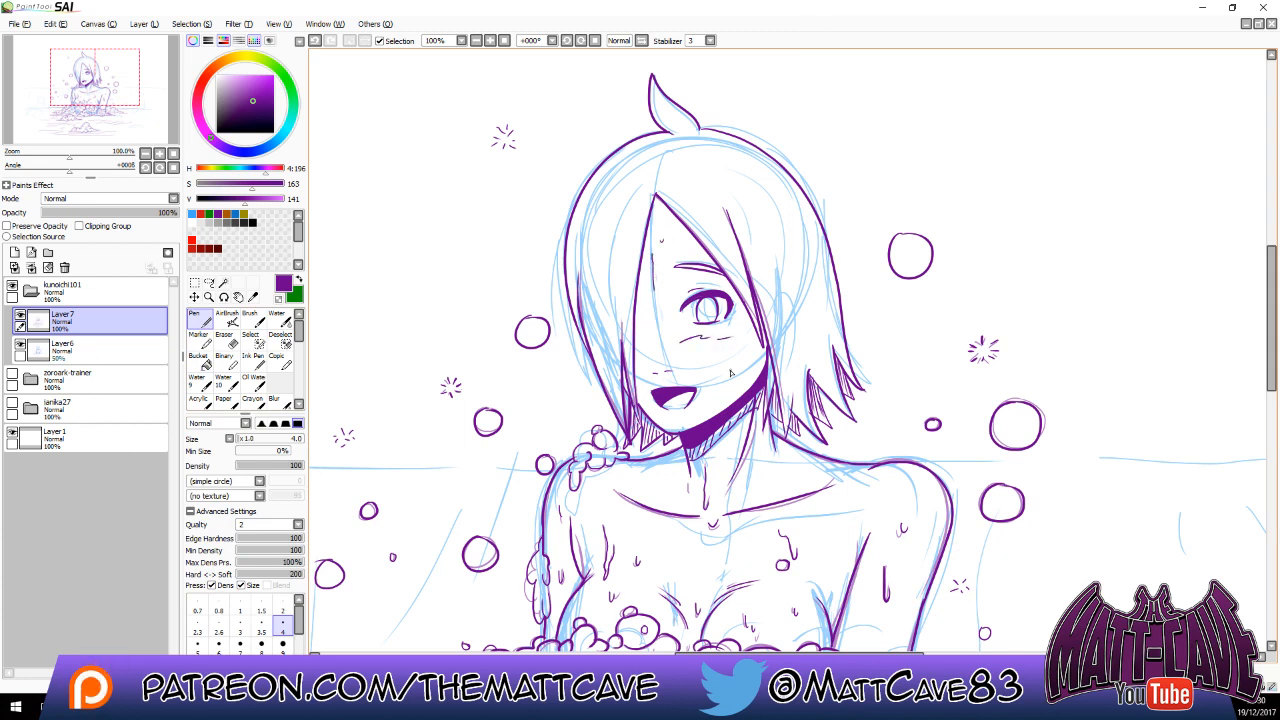
pyautogui.hotkey('ctrl', 'z')
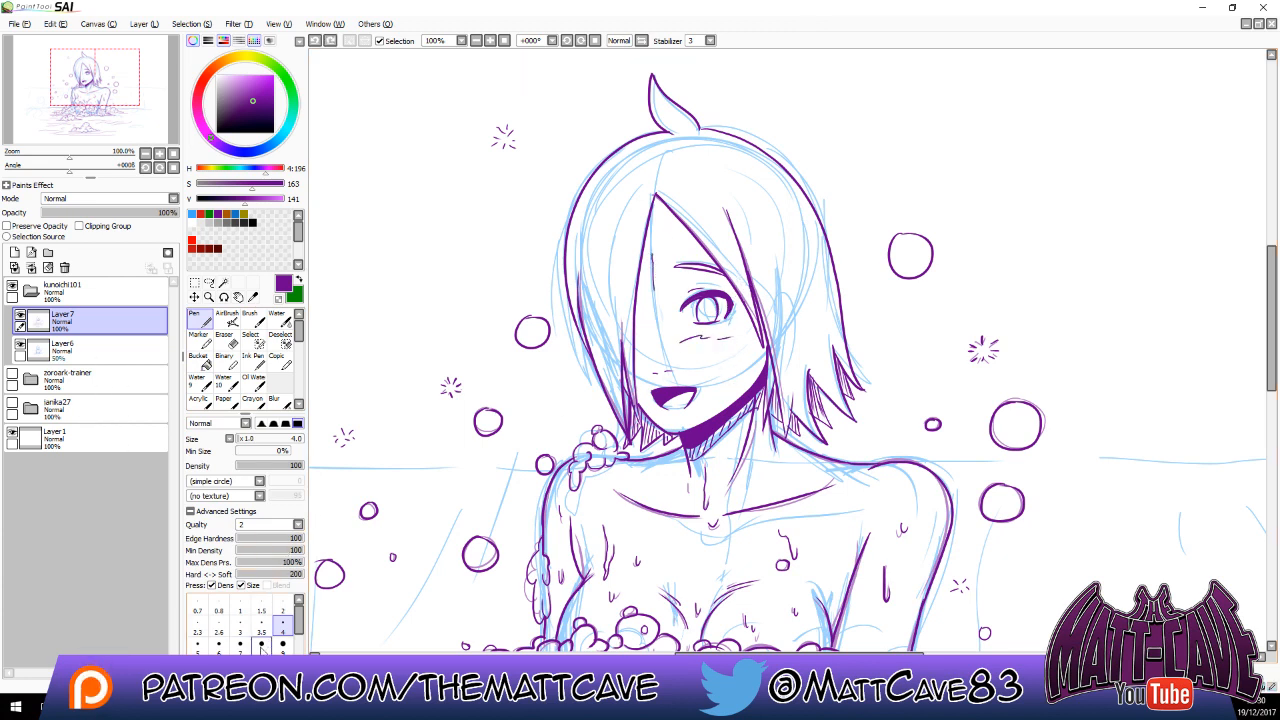
pyautogui.click(282, 606)
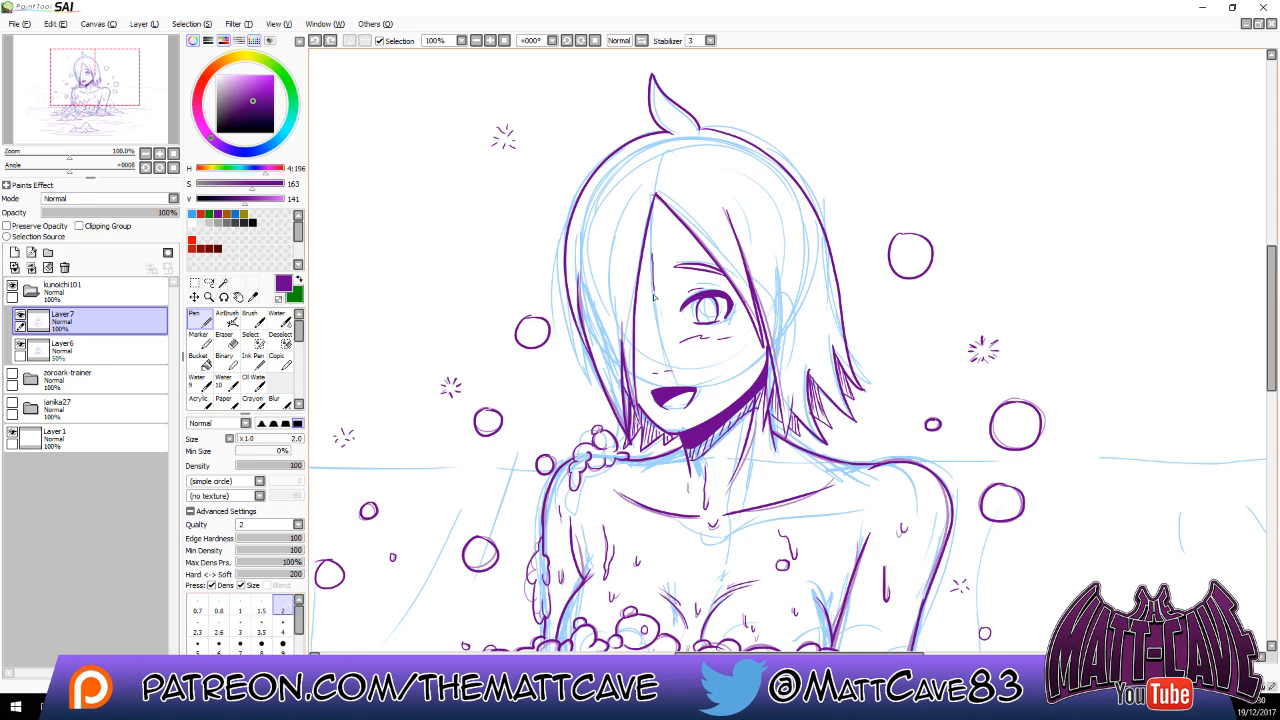
pyautogui.moveTo(727, 354); pyautogui.dragTo(731, 379)
pyautogui.moveTo(596, 232); pyautogui.dragTo(606, 282)
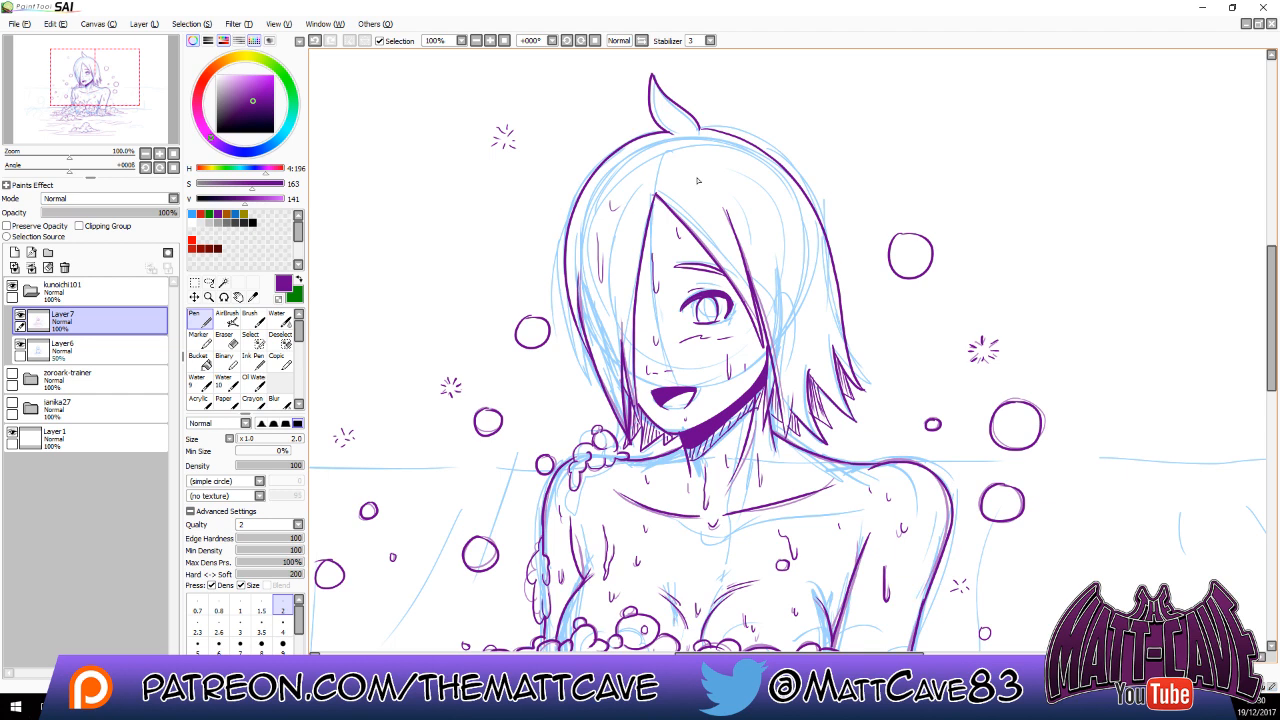
pyautogui.moveTo(777, 250); pyautogui.dragTo(790, 301)
# Draw branching water drips and small droplets on the upper chest and the right arm.
pyautogui.scroll(-3, 817, 530)
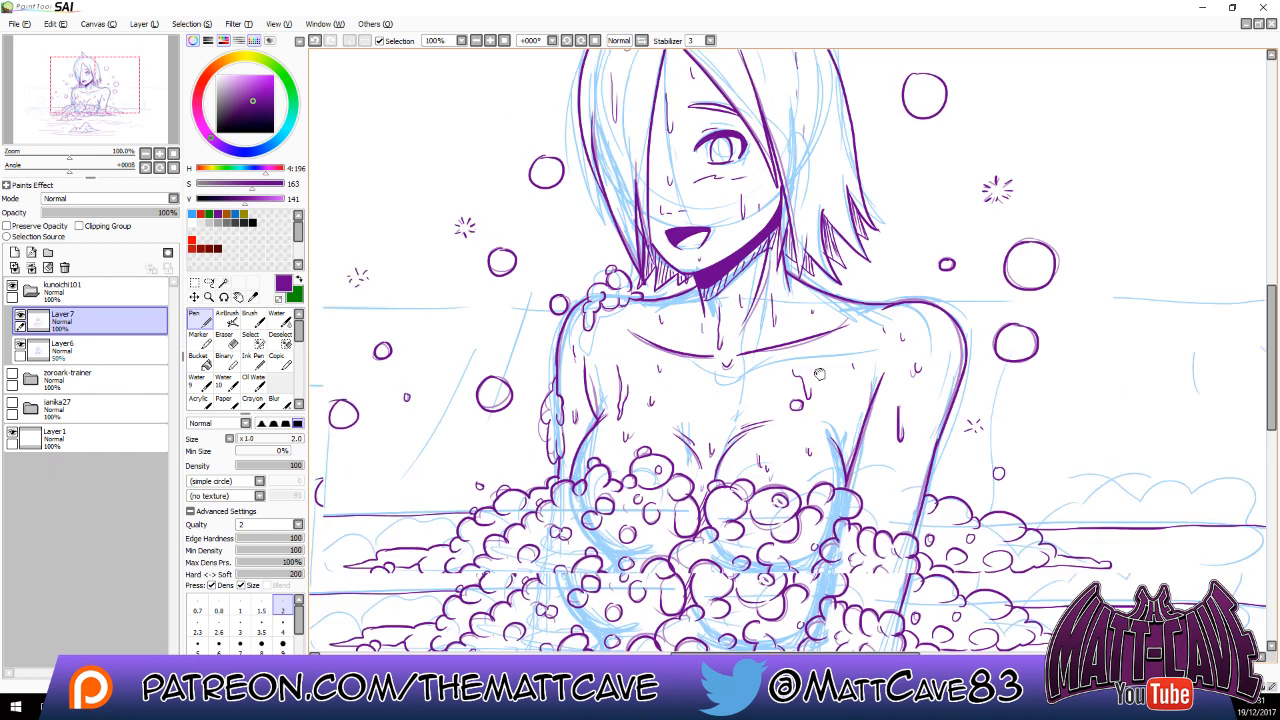
pyautogui.moveTo(711, 364); pyautogui.dragTo(727, 370)
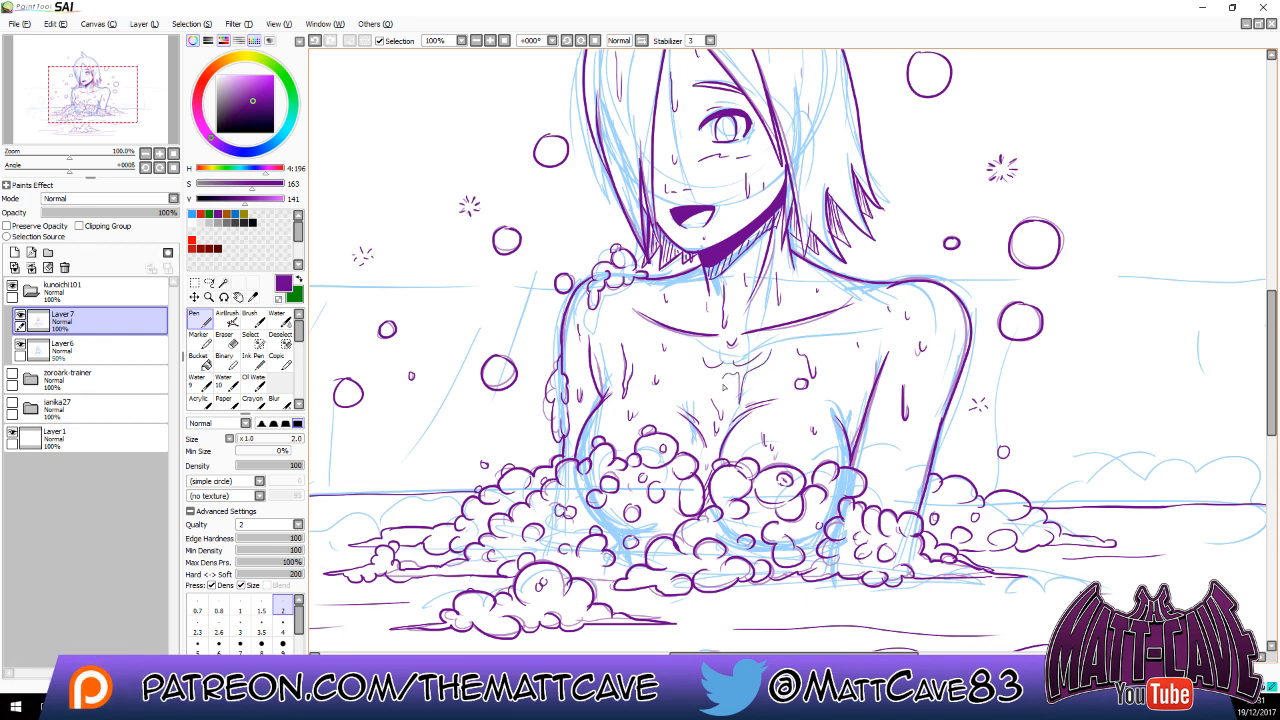
pyautogui.moveTo(723, 385); pyautogui.dragTo(725, 401)
pyautogui.moveTo(680, 342)
pyautogui.mouseDown()
pyautogui.moveTo(691, 387)
pyautogui.moveTo(713, 357)
pyautogui.moveTo(753, 379)
pyautogui.moveTo(711, 386)
pyautogui.mouseUp()
pyautogui.moveTo(890, 448); pyautogui.dragTo(899, 474)
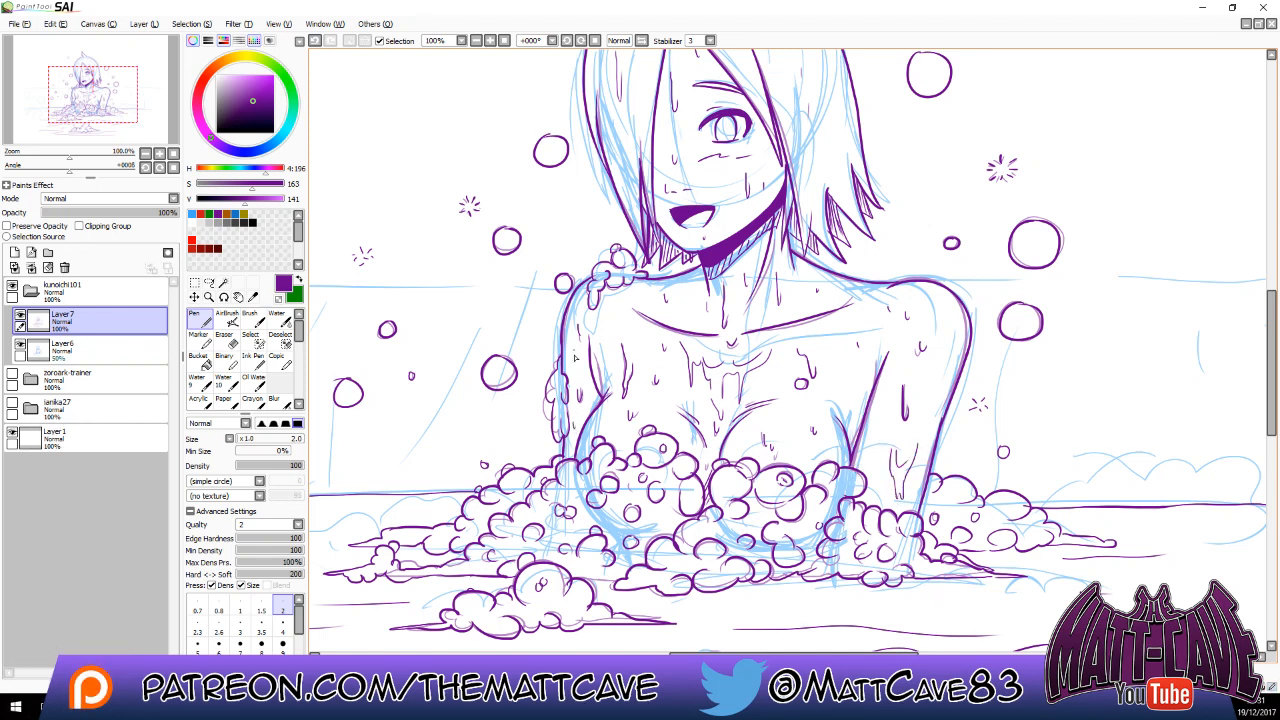
# Draw the bath's rock rim to the left of the shoulder with a size 5 pen, with slanted edges running down from it.
pyautogui.click(198, 643)
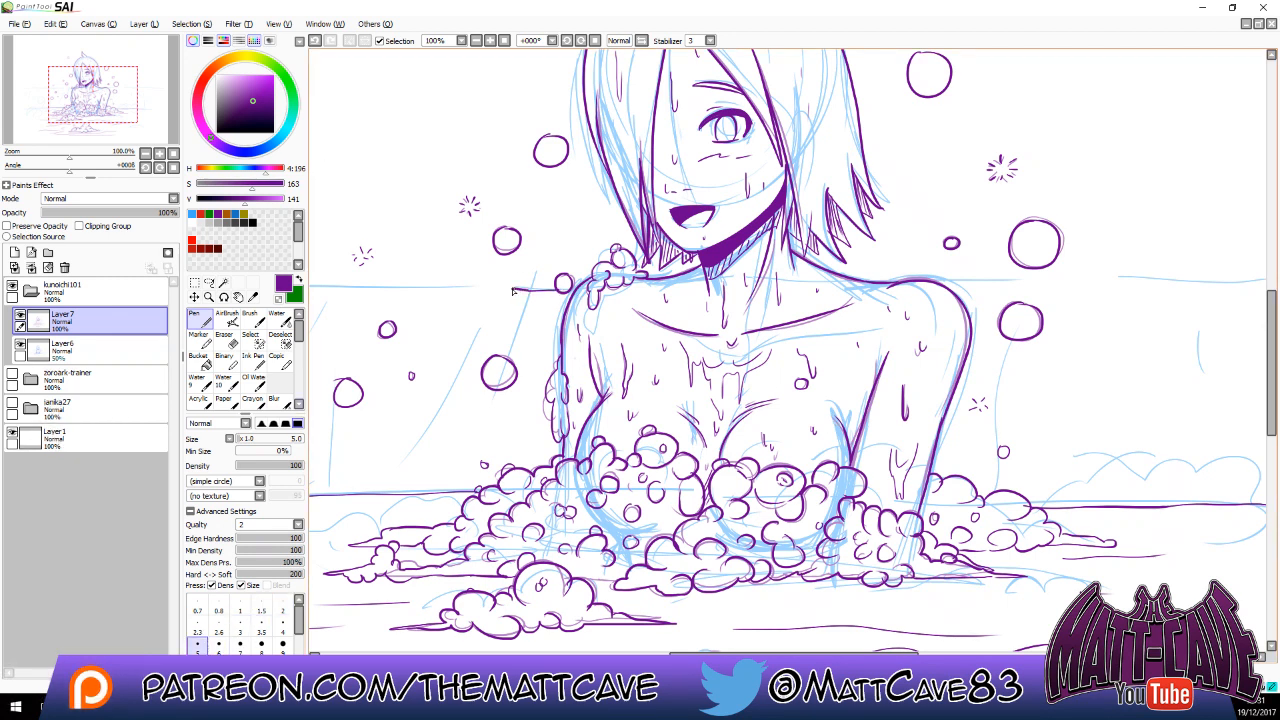
pyautogui.moveTo(514, 291)
pyautogui.mouseDown()
pyautogui.moveTo(484, 303)
pyautogui.moveTo(434, 432)
pyautogui.mouseUp()
pyautogui.moveTo(562, 334); pyautogui.dragTo(800, 365)
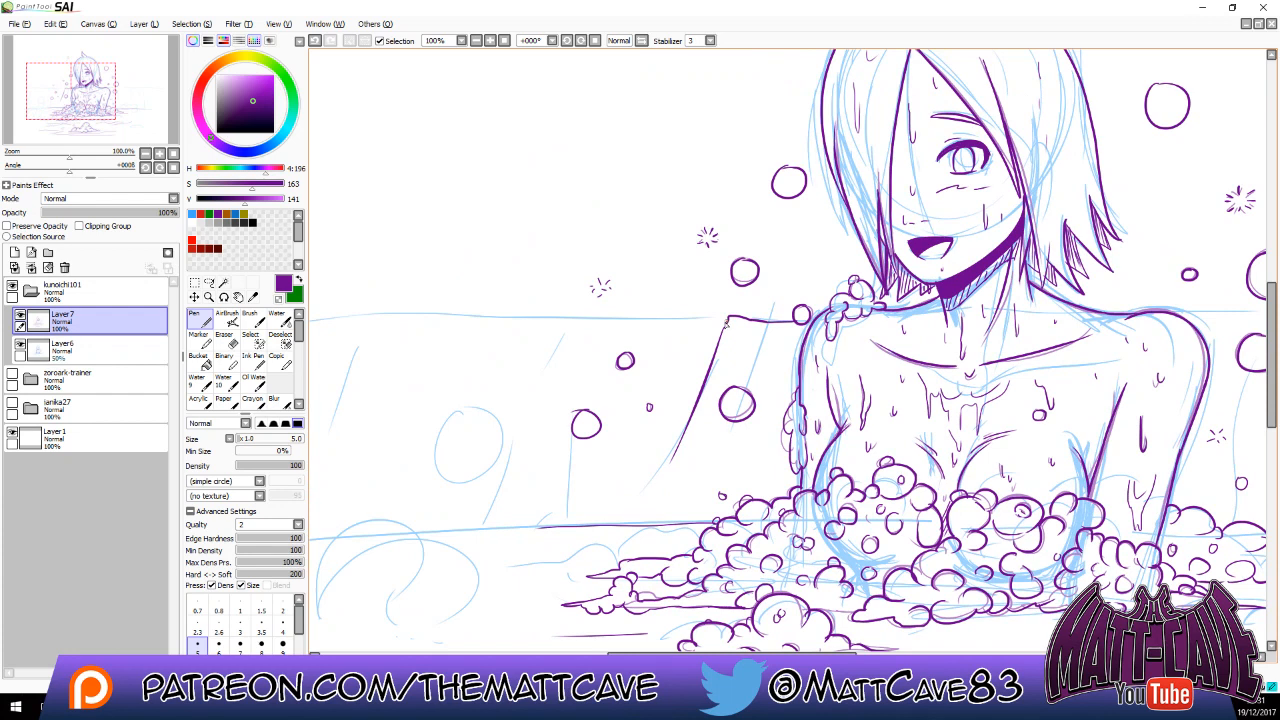
pyautogui.moveTo(727, 322)
pyautogui.mouseDown()
pyautogui.moveTo(504, 320)
pyautogui.moveTo(516, 446)
pyautogui.mouseUp()
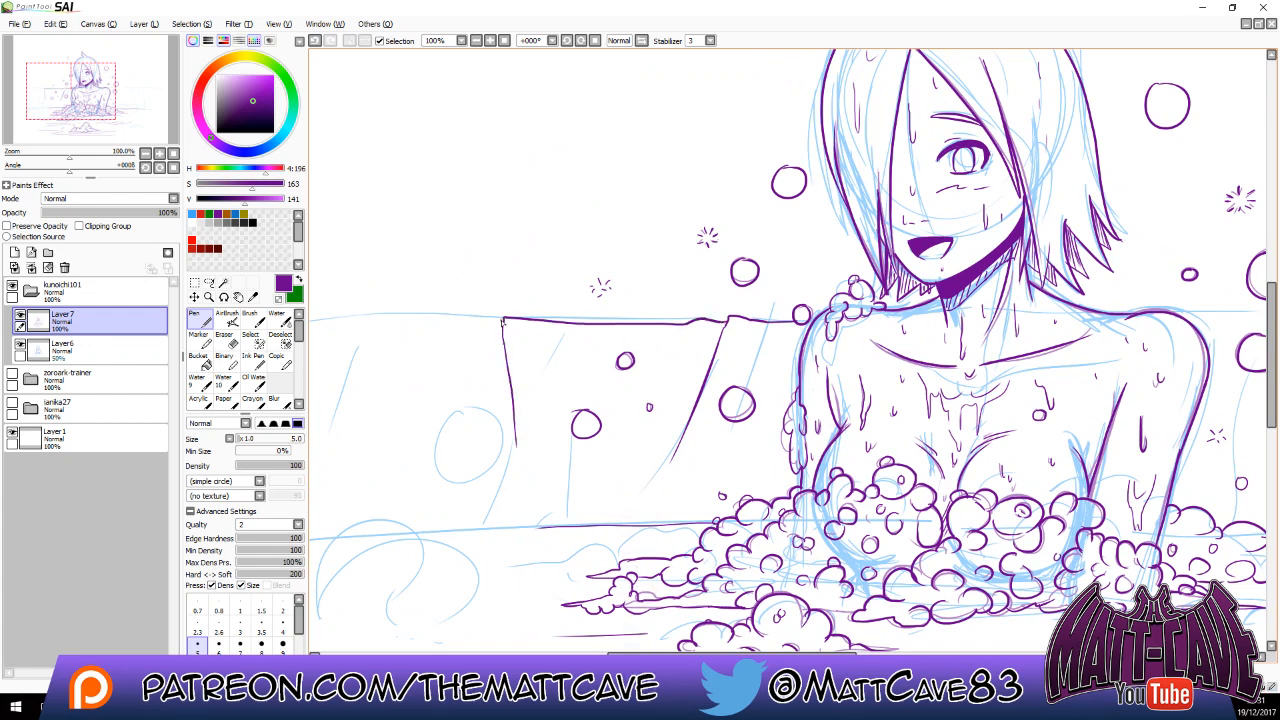
pyautogui.moveTo(502, 320); pyautogui.dragTo(396, 315)
pyautogui.hotkey('ctrl', 'z')
pyautogui.moveTo(503, 318); pyautogui.dragTo(445, 297)
# Add round bubbles in front of the left rock wall and one above the foam on the right.
pyautogui.moveTo(477, 420)
pyautogui.mouseDown()
pyautogui.moveTo(459, 437)
pyautogui.moveTo(471, 419)
pyautogui.mouseUp()
pyautogui.moveTo(505, 508)
pyautogui.mouseDown()
pyautogui.moveTo(530, 530)
pyautogui.moveTo(501, 540)
pyautogui.mouseUp()
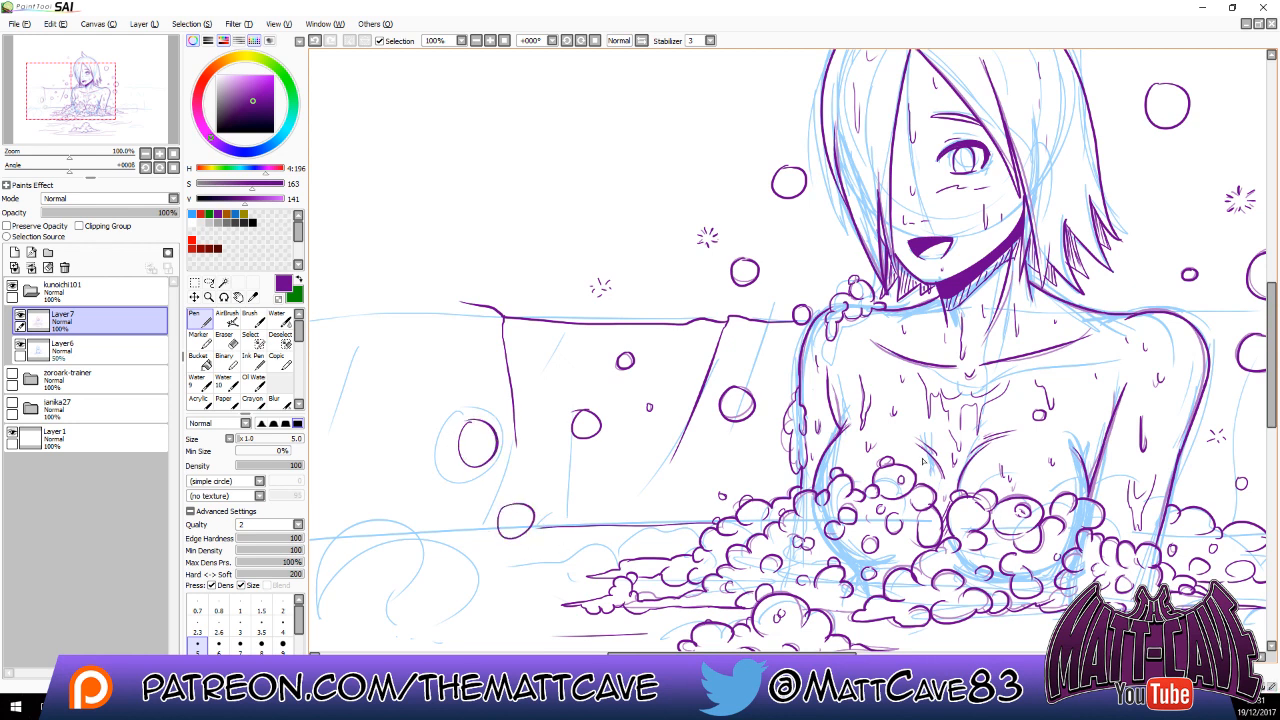
pyautogui.moveTo(593, 473); pyautogui.dragTo(585, 480)
pyautogui.hotkey('ctrl', 'z')
pyautogui.moveTo(1069, 478); pyautogui.dragTo(1121, 381)
pyautogui.moveTo(527, 458); pyautogui.dragTo(656, 455)
pyautogui.moveTo(1054, 462)
pyautogui.mouseDown()
pyautogui.moveTo(606, 462)
pyautogui.moveTo(457, 502)
pyautogui.mouseUp()
pyautogui.moveTo(836, 397)
pyautogui.mouseDown()
pyautogui.moveTo(846, 412)
pyautogui.moveTo(837, 398)
pyautogui.mouseUp()
# Draw the rock rim to the right of the shoulder and add steep crack lines down the wall below it.
pyautogui.moveTo(633, 258); pyautogui.dragTo(1000, 261)
pyautogui.moveTo(843, 268); pyautogui.dragTo(905, 398)
pyautogui.moveTo(890, 308); pyautogui.dragTo(927, 421)
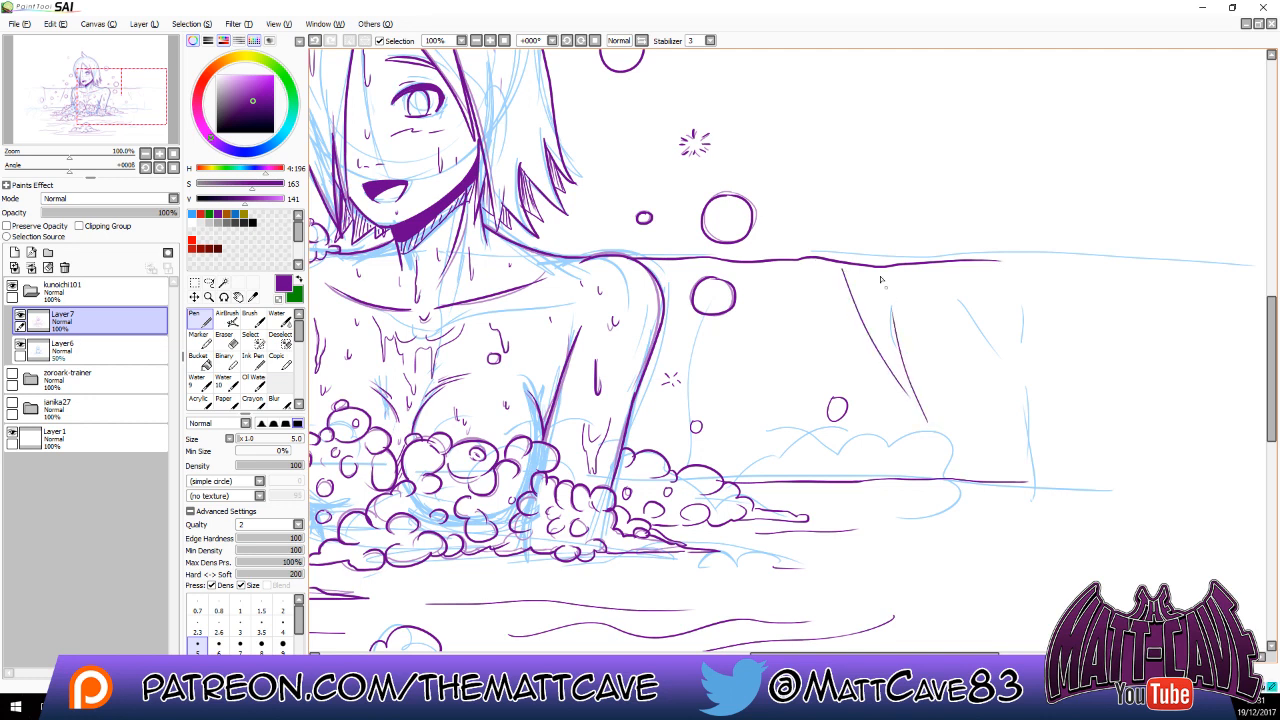
pyautogui.moveTo(796, 266)
pyautogui.mouseDown()
pyautogui.moveTo(809, 419)
pyautogui.moveTo(790, 450)
pyautogui.mouseUp()
pyautogui.moveTo(746, 370); pyautogui.dragTo(788, 468)
pyautogui.moveTo(735, 340); pyautogui.dragTo(733, 388)
pyautogui.moveTo(678, 296); pyautogui.dragTo(678, 326)
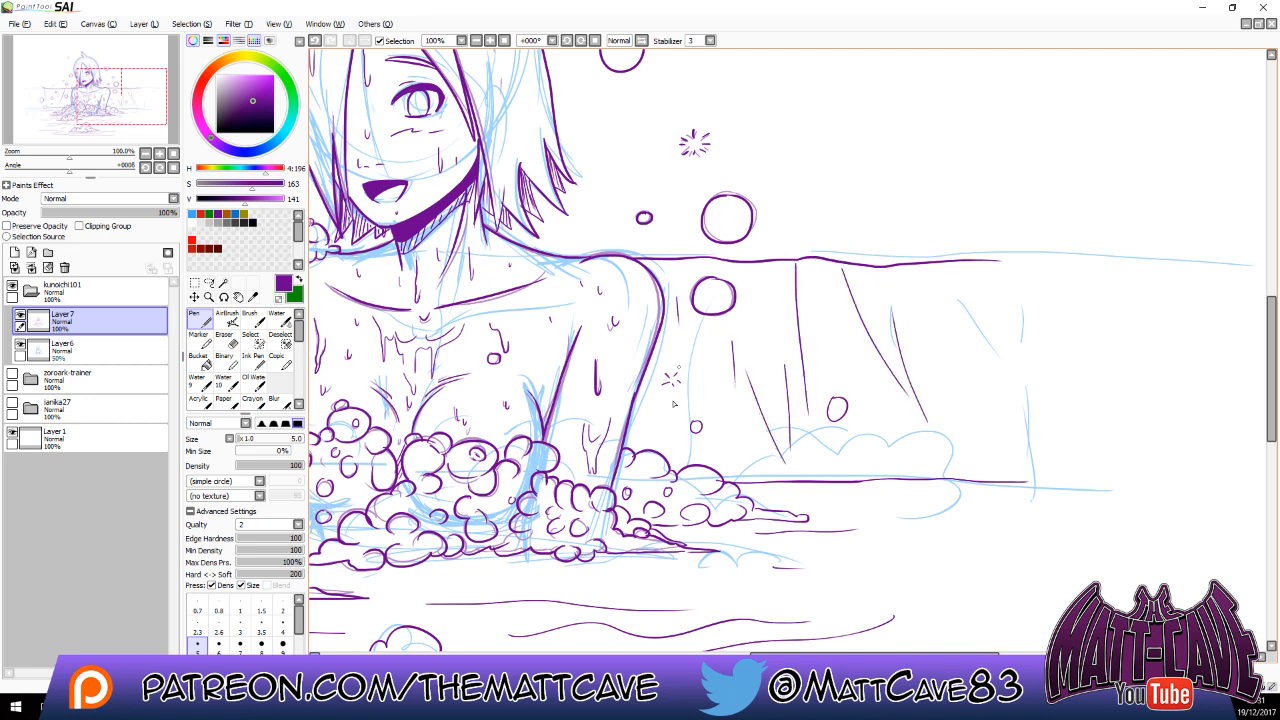
pyautogui.moveTo(664, 418); pyautogui.dragTo(668, 436)
pyautogui.moveTo(768, 460); pyautogui.dragTo(806, 478)
pyautogui.moveTo(938, 434); pyautogui.dragTo(962, 470)
pyautogui.moveTo(946, 390); pyautogui.dragTo(968, 444)
# Outline a low rock resting on the right rim and hatch its left side.
pyautogui.moveTo(760, 258)
pyautogui.mouseDown()
pyautogui.moveTo(804, 211)
pyautogui.moveTo(849, 204)
pyautogui.moveTo(938, 238)
pyautogui.mouseUp()
pyautogui.moveTo(790, 235)
pyautogui.mouseDown()
pyautogui.moveTo(840, 225)
pyautogui.moveTo(773, 256)
pyautogui.mouseUp()
pyautogui.moveTo(799, 235); pyautogui.dragTo(789, 258)
pyautogui.moveTo(819, 233)
pyautogui.mouseDown()
pyautogui.moveTo(802, 257)
pyautogui.moveTo(816, 255)
pyautogui.mouseUp()
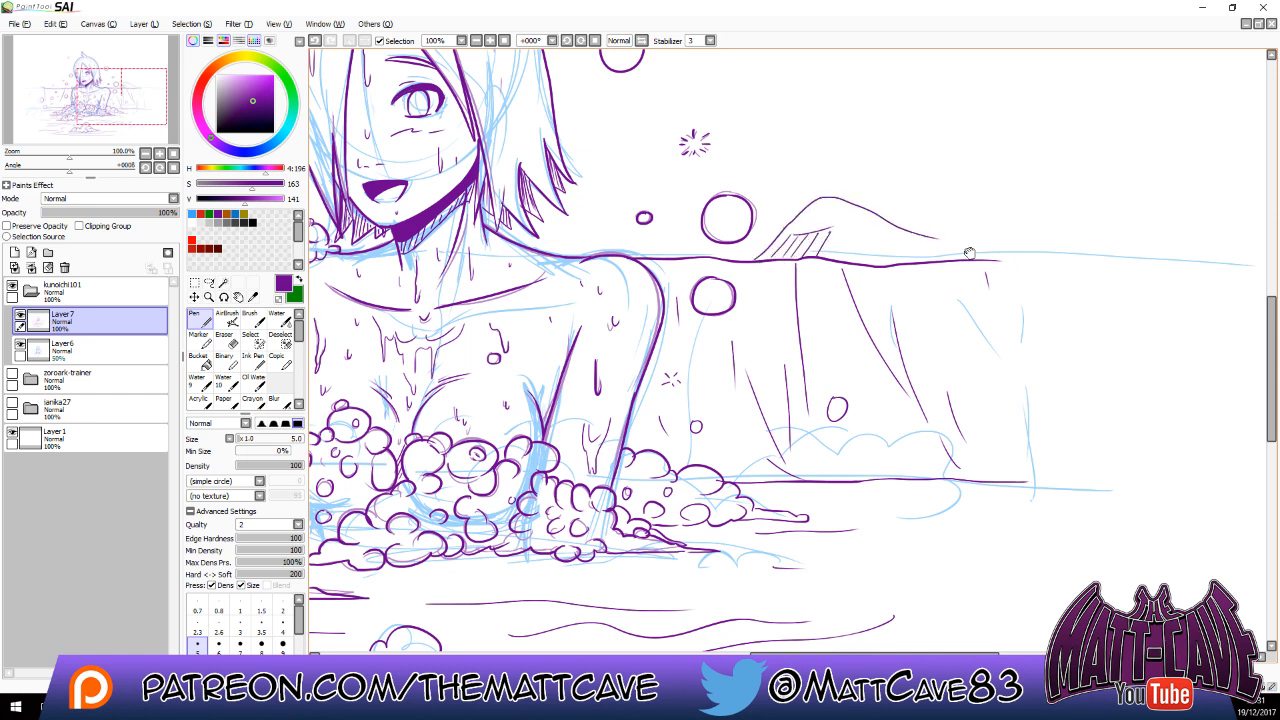
# Outline a larger boulder behind the small rock on the right, with hatching under its peak and curved contour lines.
pyautogui.moveTo(786, 126); pyautogui.dragTo(996, 349)
pyautogui.moveTo(1024, 416)
pyautogui.mouseDown()
pyautogui.moveTo(929, 281)
pyautogui.moveTo(859, 308)
pyautogui.moveTo(797, 312)
pyautogui.mouseUp()
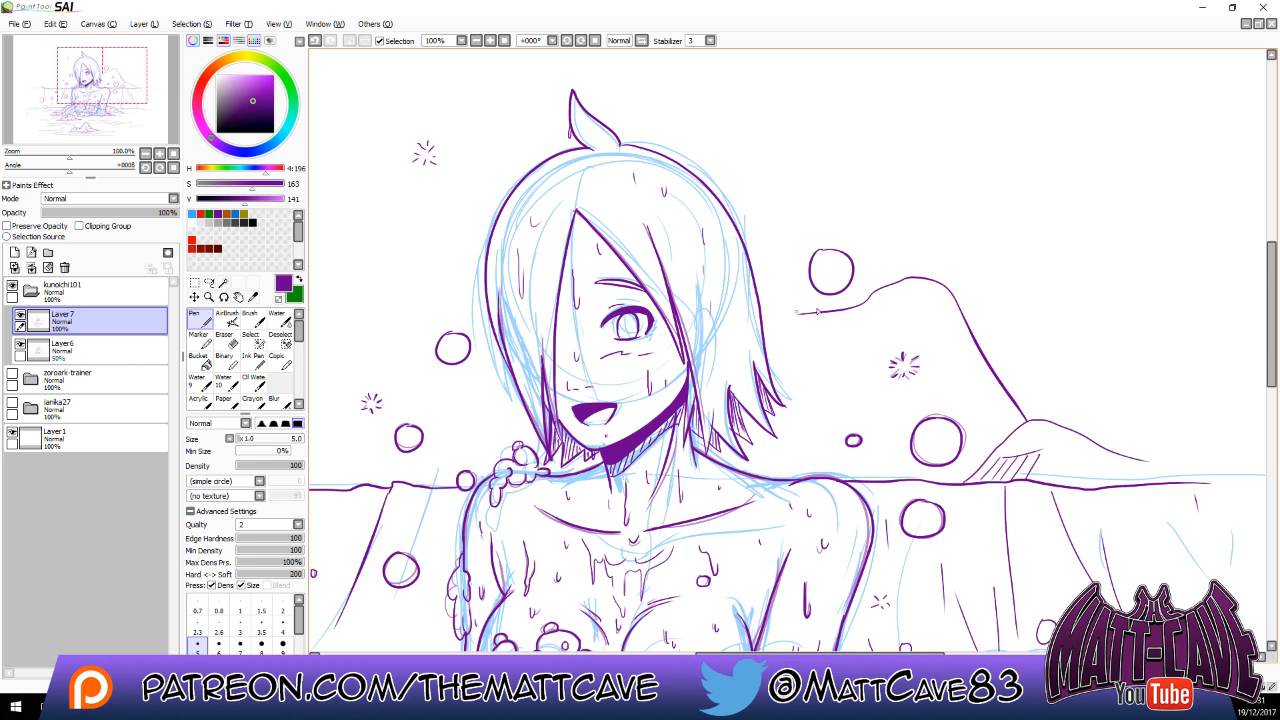
pyautogui.moveTo(874, 294)
pyautogui.mouseDown()
pyautogui.moveTo(920, 320)
pyautogui.moveTo(866, 314)
pyautogui.mouseUp()
pyautogui.moveTo(884, 302)
pyautogui.mouseDown()
pyautogui.moveTo(872, 322)
pyautogui.moveTo(886, 336)
pyautogui.mouseUp()
pyautogui.moveTo(973, 353); pyautogui.dragTo(956, 373)
pyautogui.moveTo(943, 384); pyautogui.dragTo(900, 402)
pyautogui.moveTo(953, 400)
pyautogui.mouseDown()
pyautogui.moveTo(832, 405)
pyautogui.moveTo(802, 379)
pyautogui.moveTo(847, 352)
pyautogui.mouseUp()
pyautogui.moveTo(790, 450); pyautogui.dragTo(820, 469)
# Draw a rock ridge behind the head on the left, join the right boulder to the hair, and add surface cracks.
pyautogui.moveTo(834, 344); pyautogui.dragTo(1057, 361)
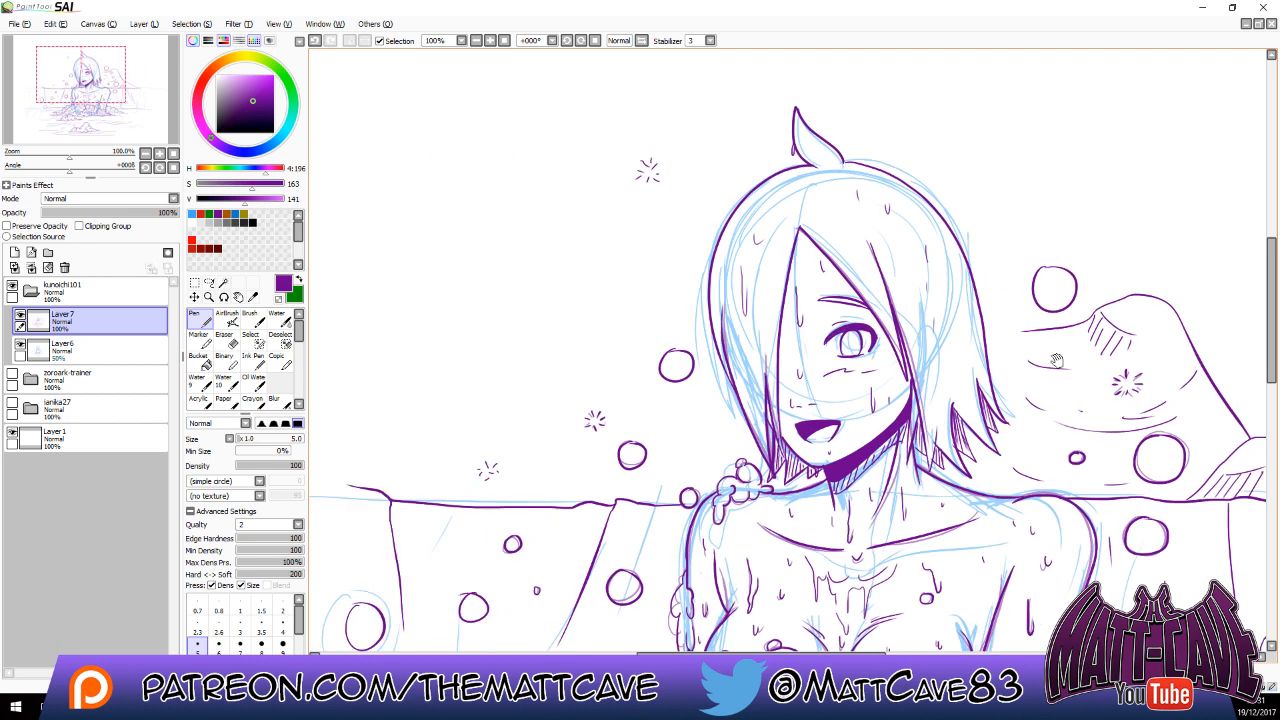
pyautogui.moveTo(704, 304); pyautogui.dragTo(376, 347)
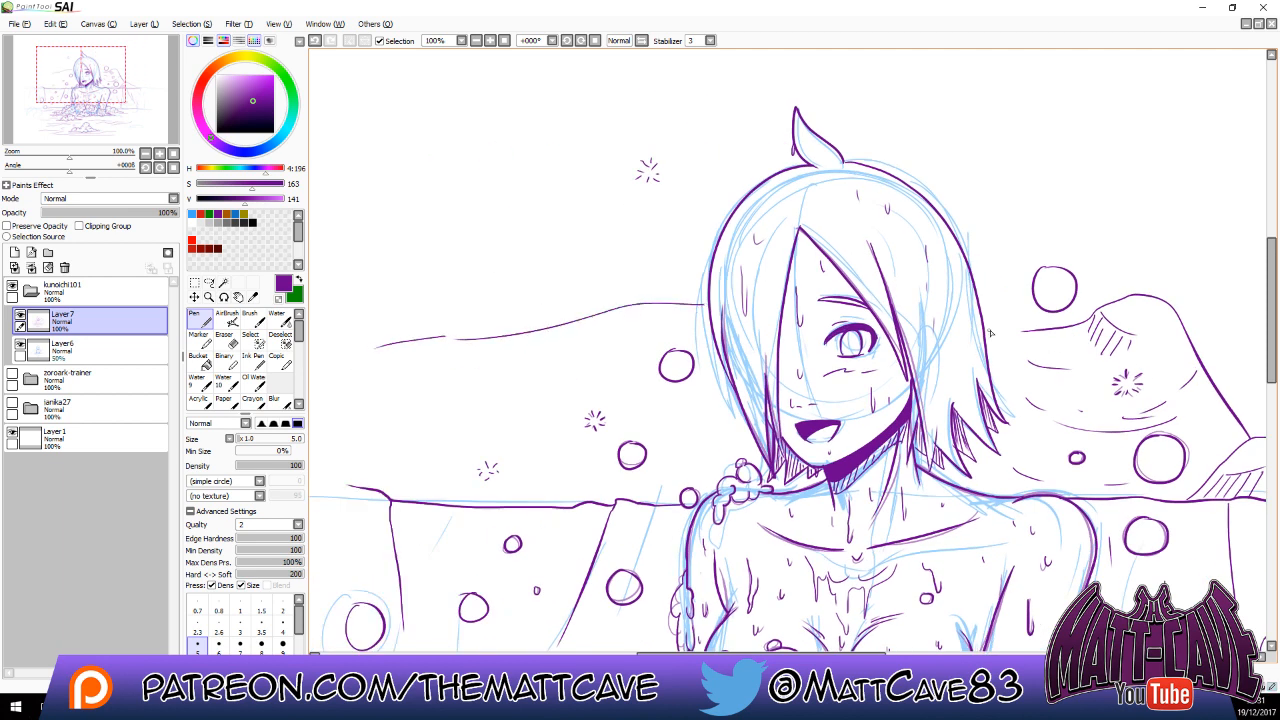
pyautogui.moveTo(986, 333); pyautogui.dragTo(1031, 331)
pyautogui.moveTo(577, 345); pyautogui.dragTo(643, 375)
pyautogui.moveTo(657, 326); pyautogui.dragTo(611, 378)
pyautogui.moveTo(450, 335); pyautogui.dragTo(452, 482)
pyautogui.moveTo(513, 367)
pyautogui.mouseDown()
pyautogui.moveTo(566, 486)
pyautogui.moveTo(514, 442)
pyautogui.mouseUp()
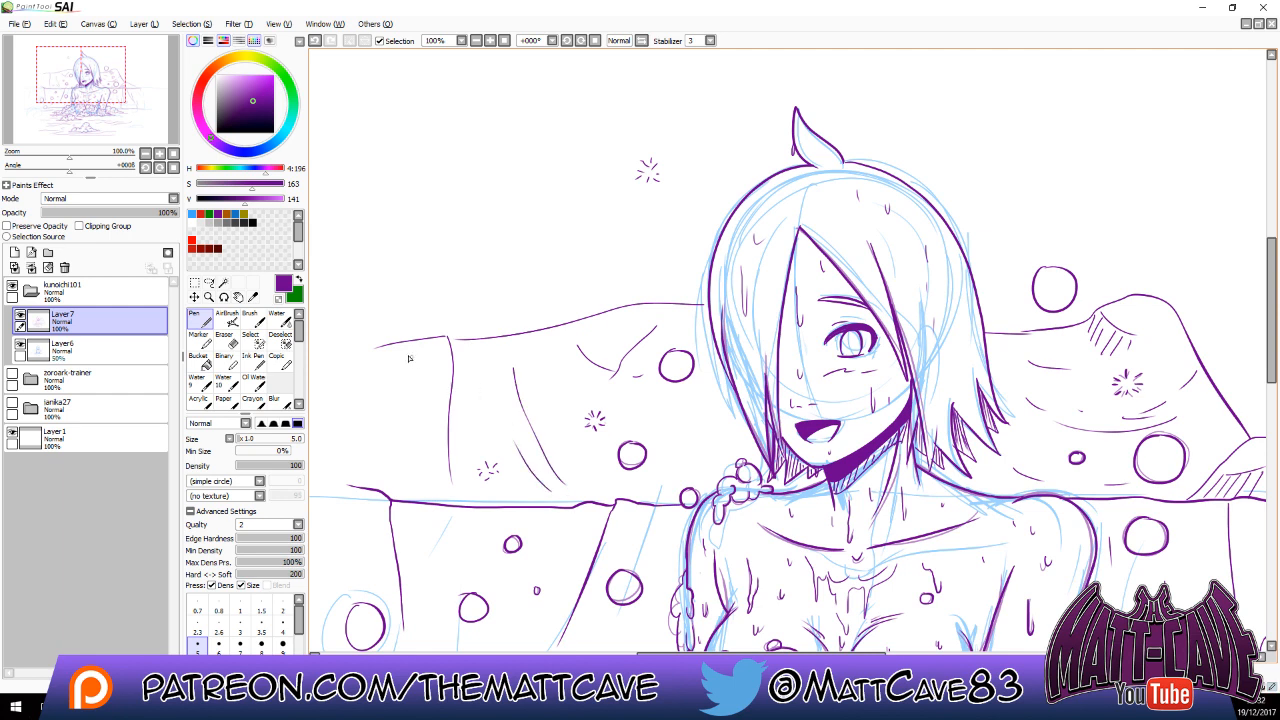
pyautogui.moveTo(543, 274); pyautogui.dragTo(703, 422)
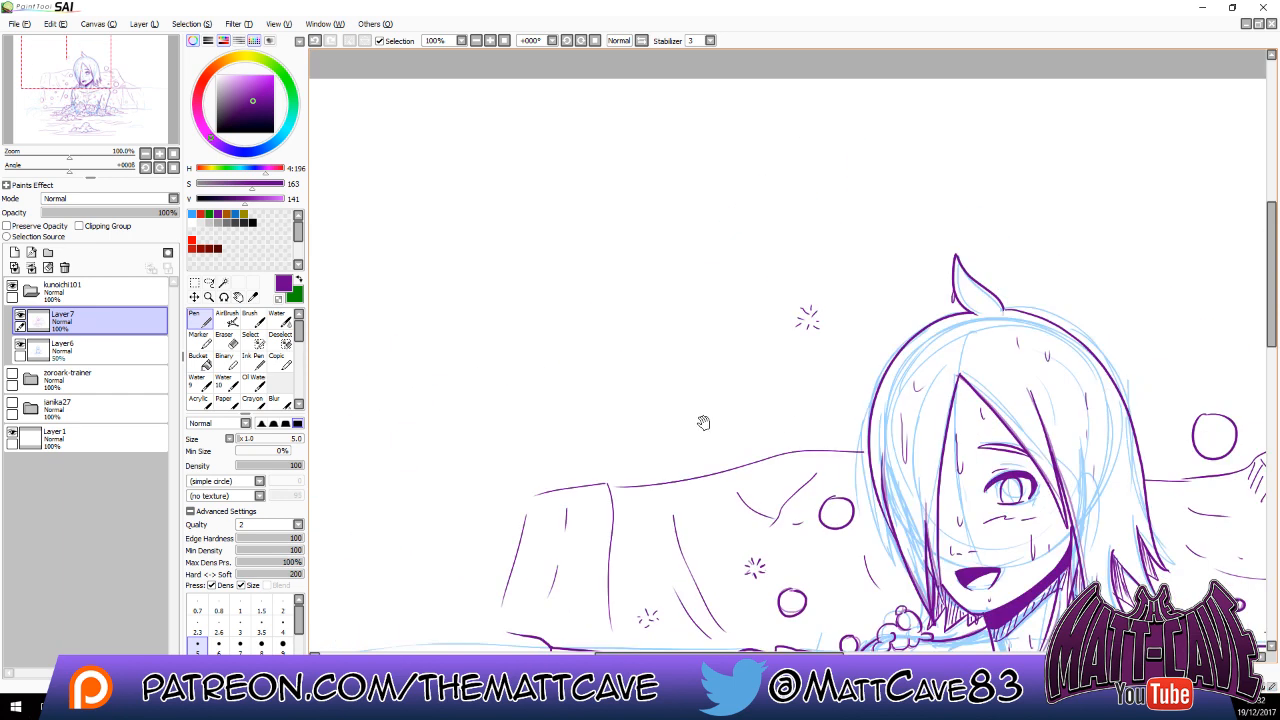
pyautogui.moveTo(625, 489); pyautogui.dragTo(615, 258)
pyautogui.moveTo(549, 492); pyautogui.dragTo(532, 102)
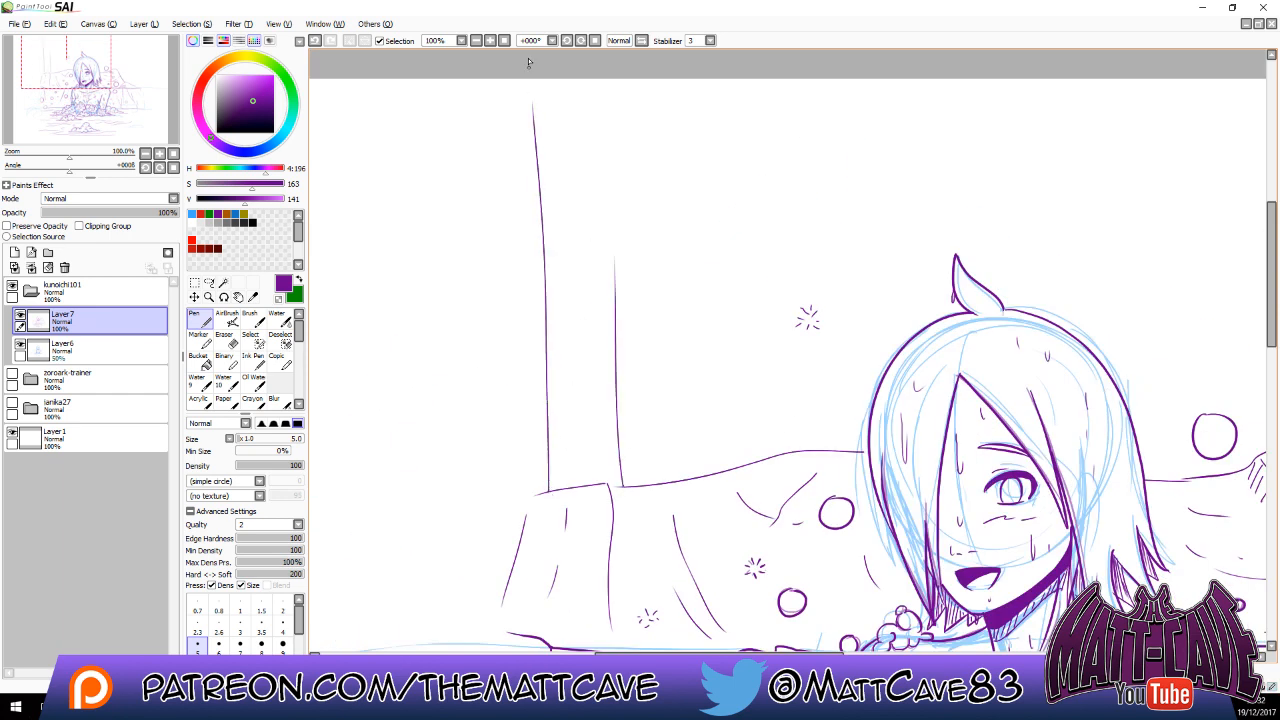
pyautogui.moveTo(700, 482); pyautogui.dragTo(708, 188)
pyautogui.hotkey('ctrl', 'z')
pyautogui.hotkey('ctrl', 'z')
pyautogui.hotkey('ctrl', 'z')
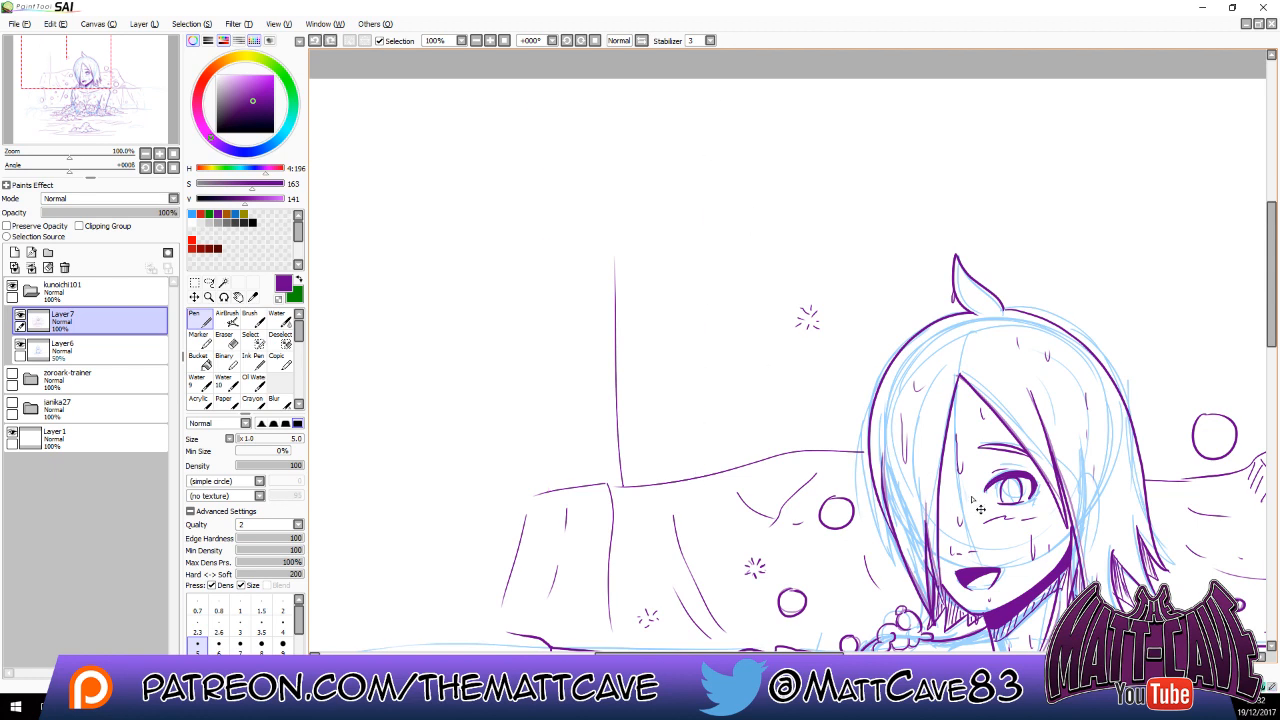
# Draw long, evenly spaced upright lines rising from the left rock ridge and from the top of the head.
pyautogui.moveTo(894, 557)
pyautogui.mouseDown()
pyautogui.moveTo(646, 517)
pyautogui.moveTo(600, 430)
pyautogui.mouseUp()
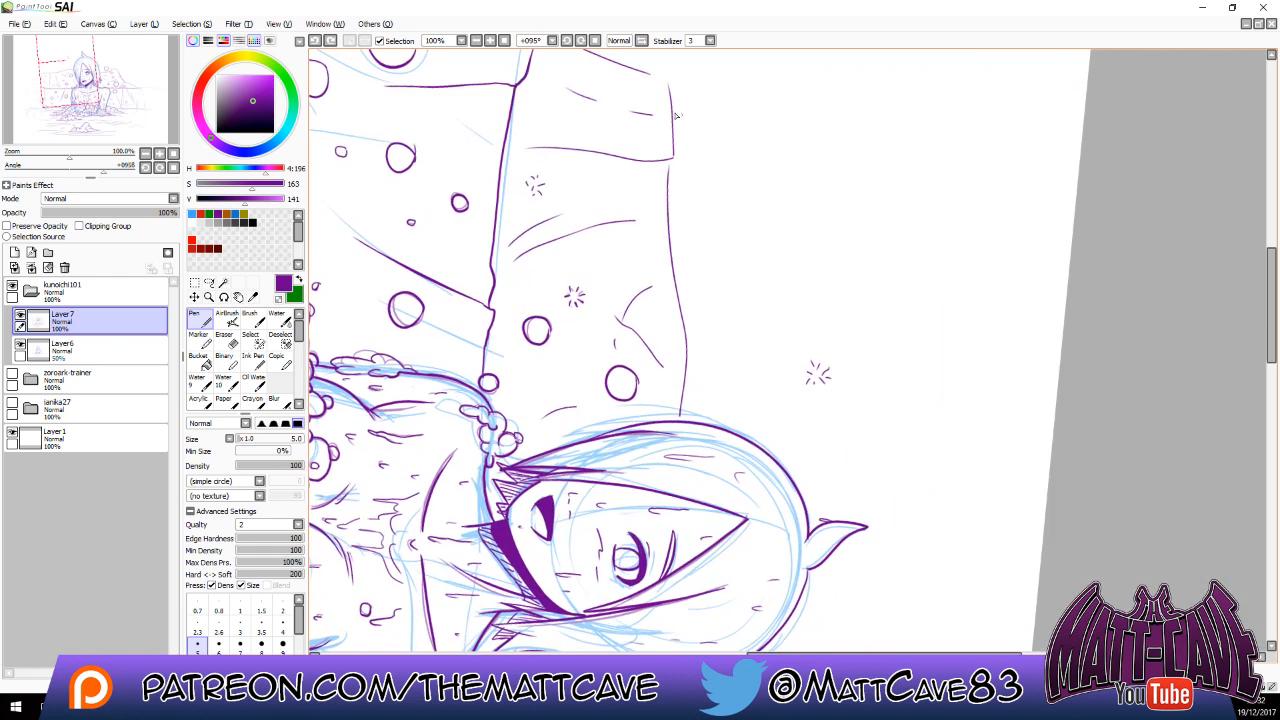
pyautogui.moveTo(672, 113); pyautogui.dragTo(1018, 147)
pyautogui.hotkey('ctrl', 'z')
pyautogui.moveTo(674, 118); pyautogui.dragTo(948, 129)
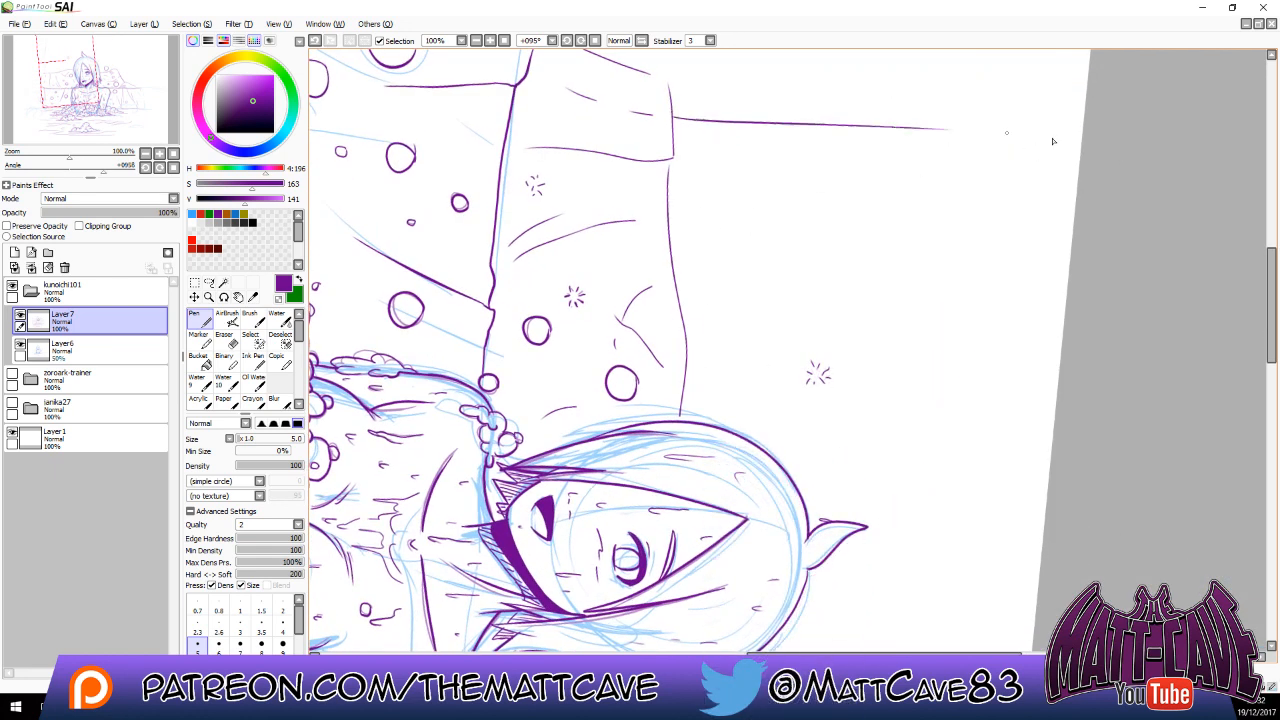
pyautogui.moveTo(670, 217); pyautogui.dragTo(1012, 228)
pyautogui.moveTo(681, 311); pyautogui.dragTo(975, 312)
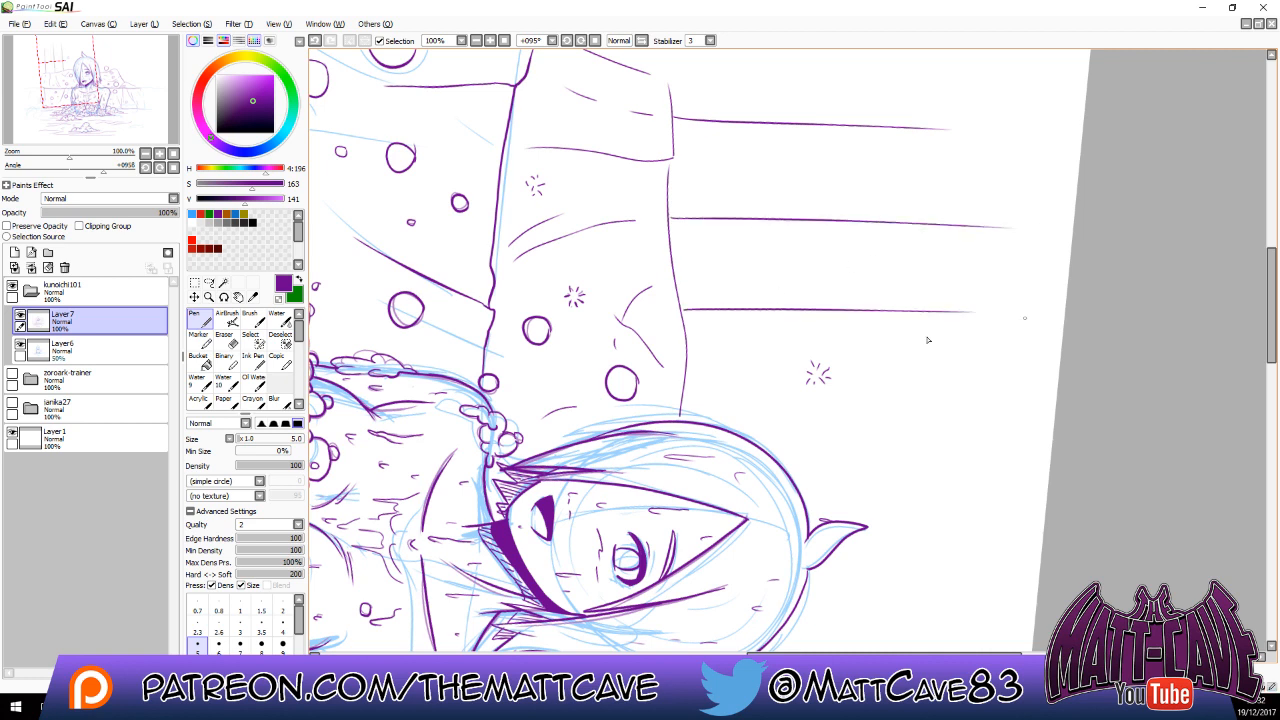
pyautogui.moveTo(684, 392); pyautogui.dragTo(1022, 404)
pyautogui.moveTo(800, 479); pyautogui.dragTo(930, 478)
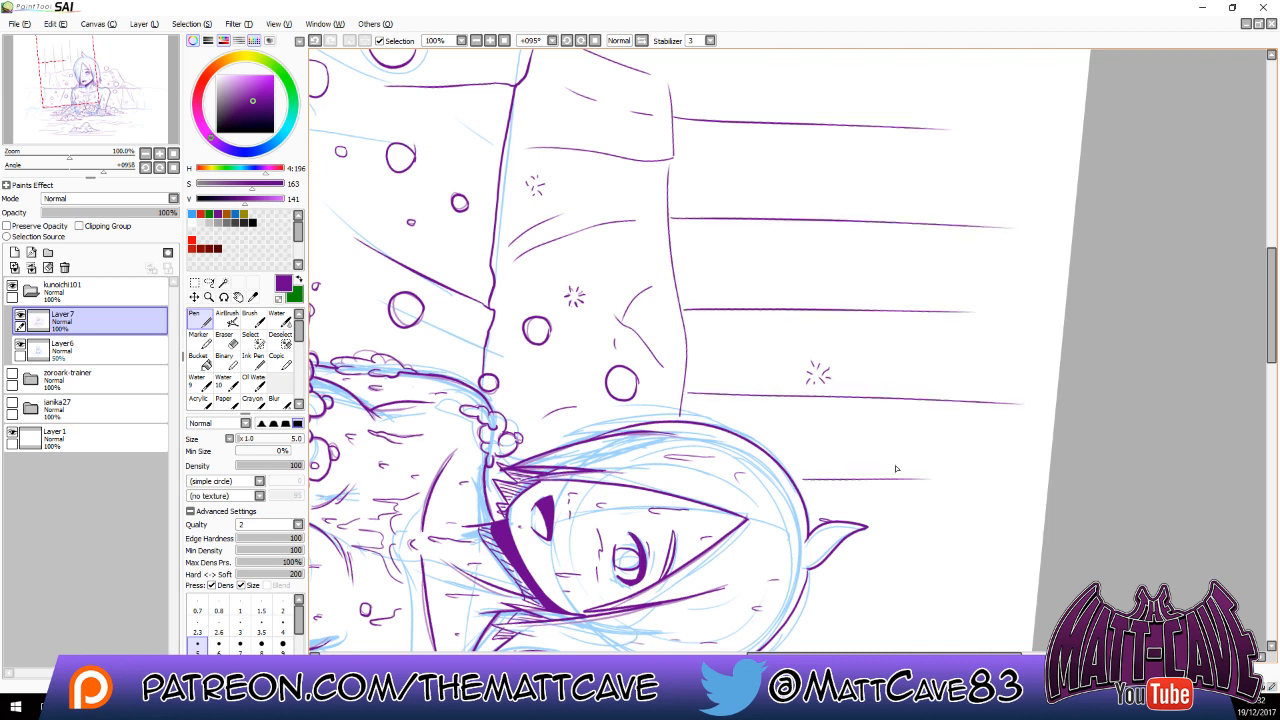
# Fill the gaps between the long upright lines above the left rock ridge with shorter parallel strokes.
pyautogui.moveTo(676, 124); pyautogui.dragTo(868, 141)
pyautogui.moveTo(694, 162); pyautogui.dragTo(742, 160)
pyautogui.moveTo(698, 172); pyautogui.dragTo(869, 200)
pyautogui.moveTo(718, 215); pyautogui.dragTo(772, 216)
pyautogui.moveTo(679, 240); pyautogui.dragTo(798, 241)
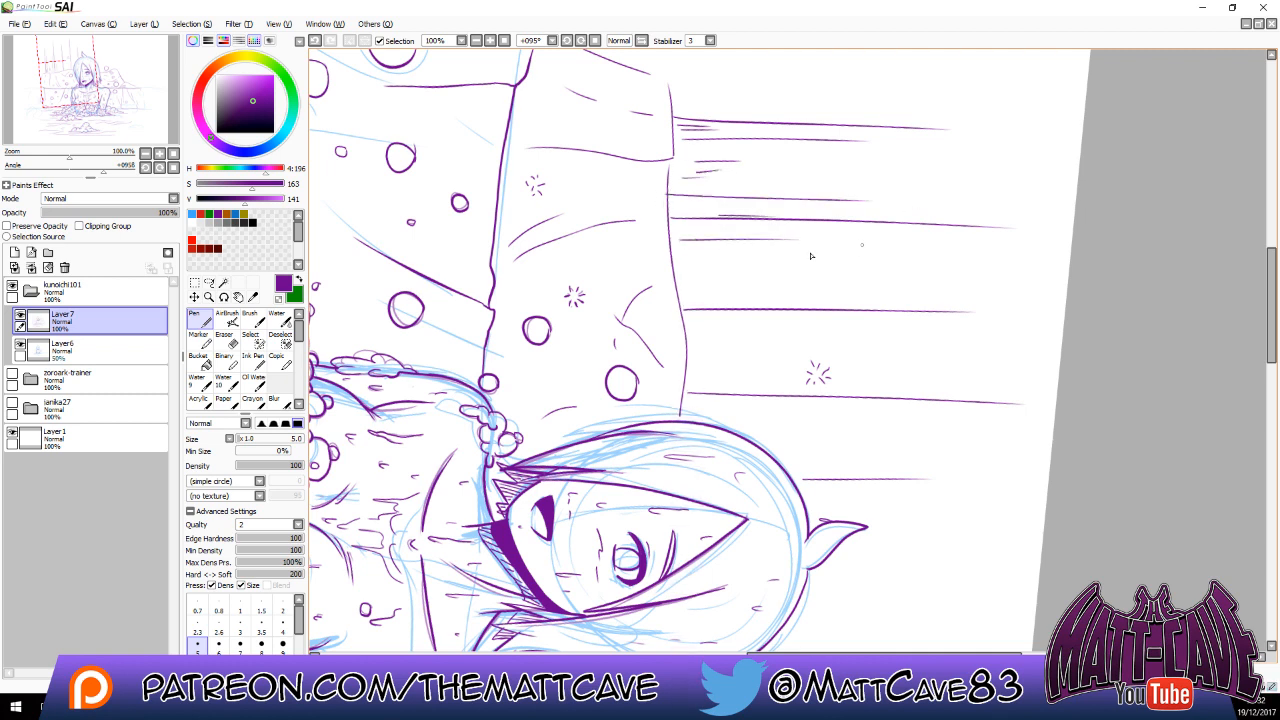
pyautogui.moveTo(698, 271); pyautogui.dragTo(788, 294)
pyautogui.moveTo(684, 306)
pyautogui.mouseDown()
pyautogui.moveTo(780, 305)
pyautogui.moveTo(836, 324)
pyautogui.mouseUp()
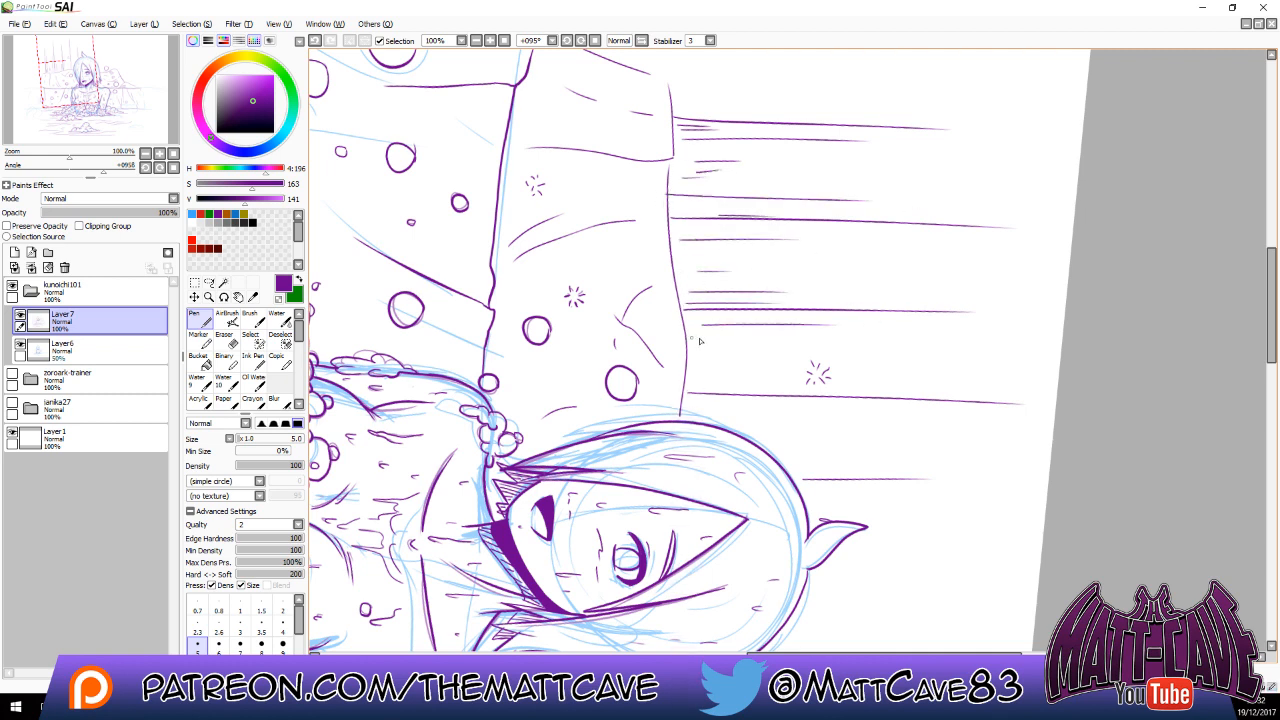
pyautogui.moveTo(690, 341); pyautogui.dragTo(774, 340)
pyautogui.moveTo(687, 409); pyautogui.dragTo(761, 411)
pyautogui.moveTo(711, 421); pyautogui.dragTo(745, 421)
# Add upright strokes of varied length above the head, on both sides of the hair tuft.
pyautogui.moveTo(903, 458); pyautogui.dragTo(940, 272)
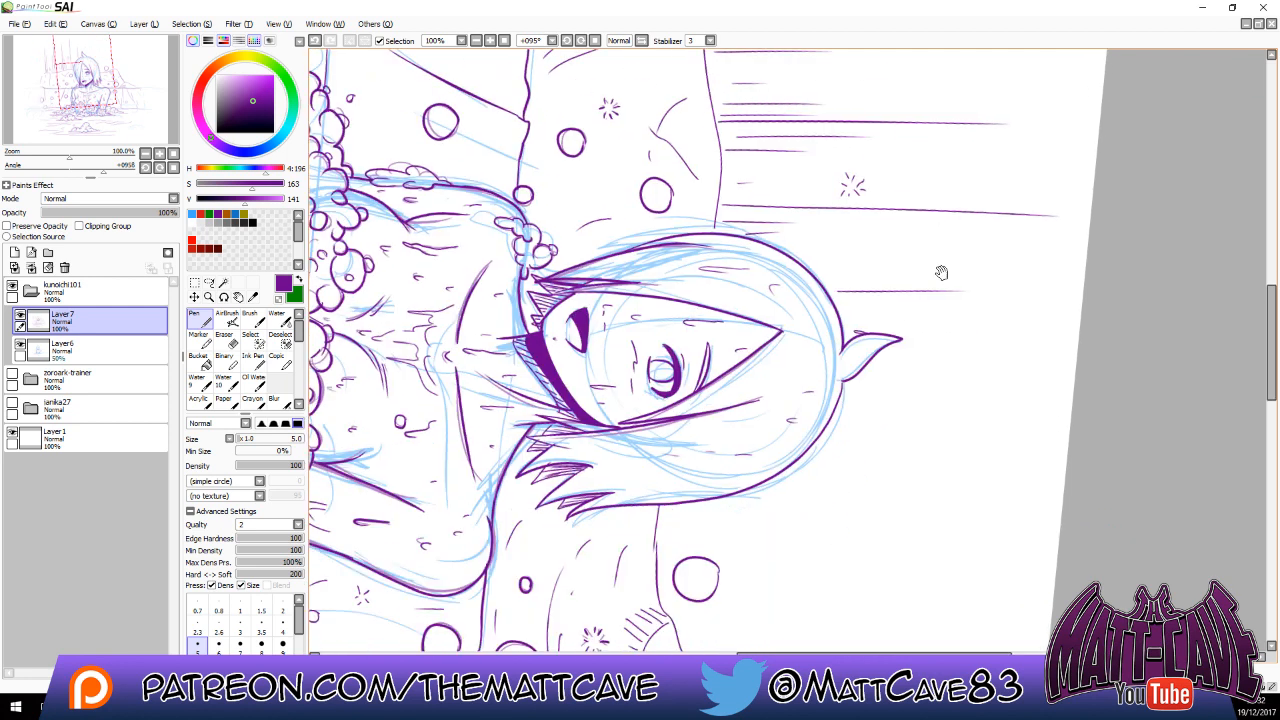
pyautogui.moveTo(839, 304); pyautogui.dragTo(873, 305)
pyautogui.moveTo(851, 317); pyautogui.dragTo(888, 318)
pyautogui.moveTo(886, 390); pyautogui.dragTo(972, 390)
pyautogui.moveTo(842, 397)
pyautogui.mouseDown()
pyautogui.moveTo(1058, 388)
pyautogui.moveTo(936, 387)
pyautogui.moveTo(1003, 377)
pyautogui.mouseUp()
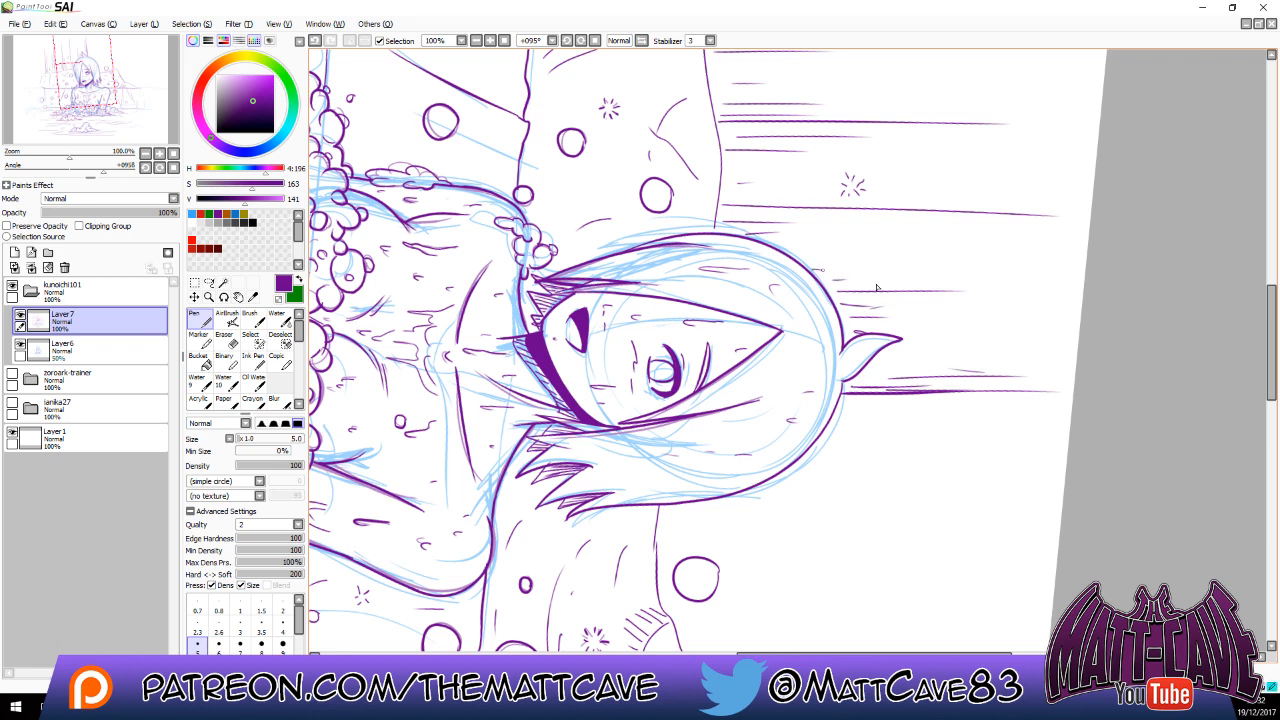
# Draw a long upright line rising beside the right side of the hair and erase its overlong upper end.
pyautogui.moveTo(654, 522)
pyautogui.mouseDown()
pyautogui.moveTo(1062, 490)
pyautogui.moveTo(684, 524)
pyautogui.moveTo(1060, 534)
pyautogui.mouseUp()
pyautogui.hotkey('ctrl', 'z')
pyautogui.moveTo(950, 537); pyautogui.dragTo(940, 379)
pyautogui.moveTo(657, 359); pyautogui.dragTo(848, 340)
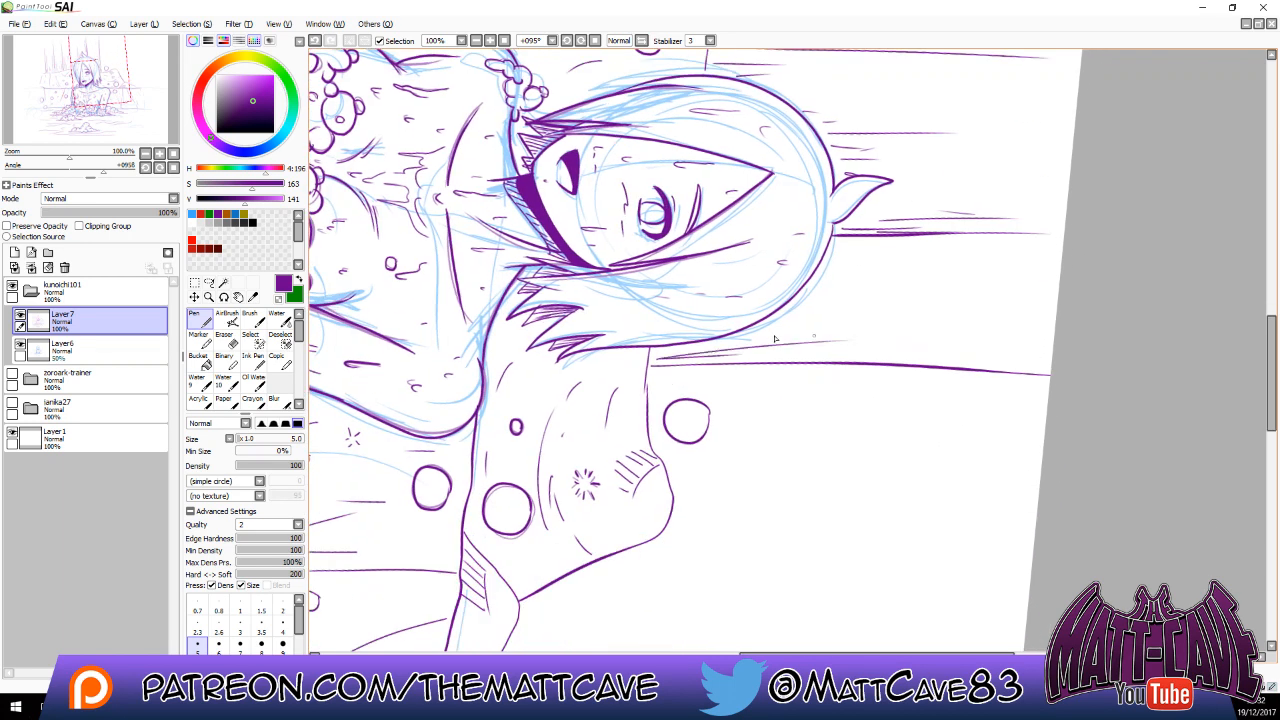
pyautogui.press('e')
pyautogui.moveTo(1058, 372); pyautogui.dragTo(998, 379)
# Draw a long upright line from the right boulder's peak and fill the space towards the hair with shorter strokes.
pyautogui.click(200, 322)
pyautogui.moveTo(658, 468); pyautogui.dragTo(918, 461)
pyautogui.hotkey('ctrl', 'z')
pyautogui.moveTo(666, 477); pyautogui.dragTo(970, 472)
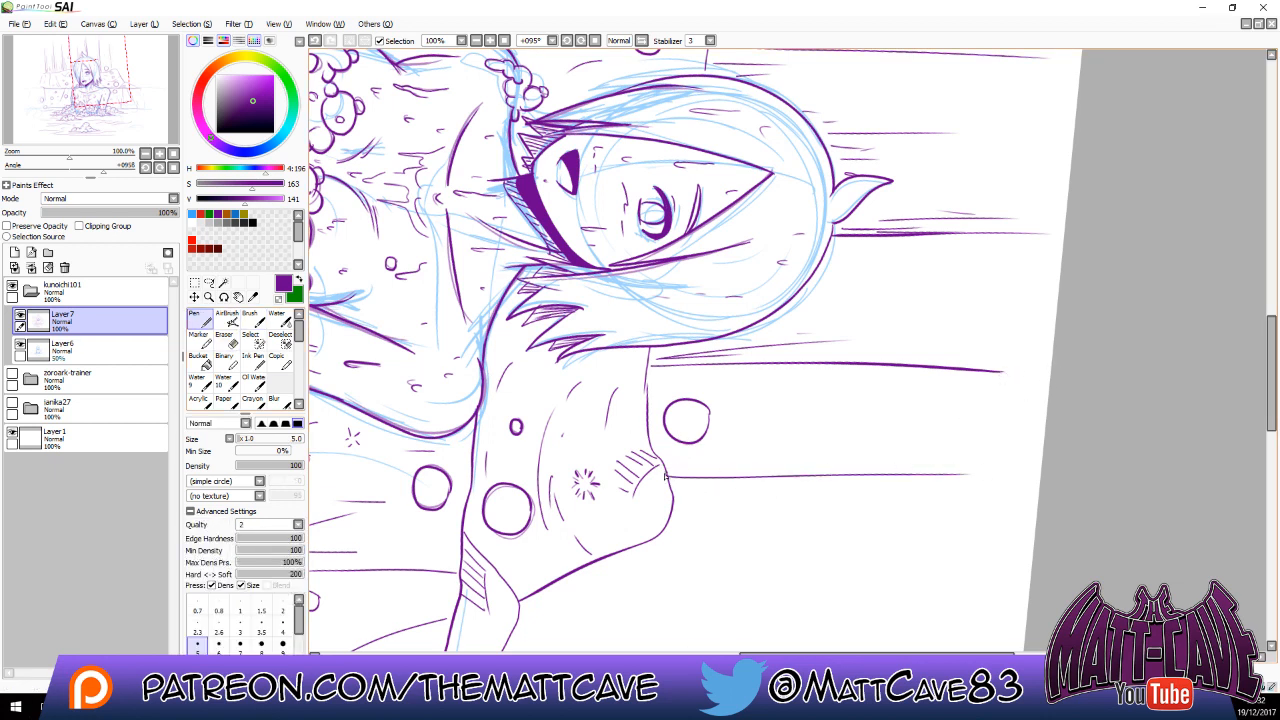
pyautogui.moveTo(673, 467); pyautogui.dragTo(873, 450)
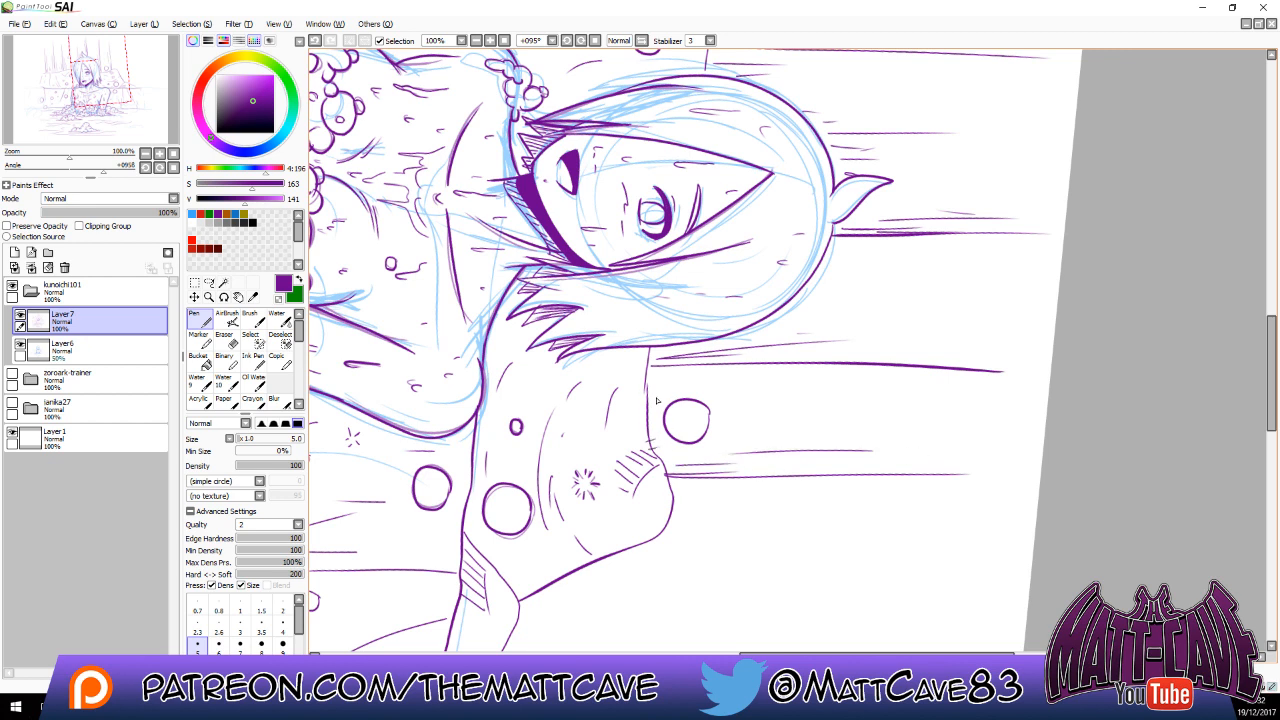
pyautogui.moveTo(662, 392)
pyautogui.mouseDown()
pyautogui.moveTo(784, 386)
pyautogui.moveTo(732, 370)
pyautogui.mouseUp()
pyautogui.moveTo(654, 362); pyautogui.dragTo(704, 350)
pyautogui.moveTo(644, 368); pyautogui.dragTo(670, 358)
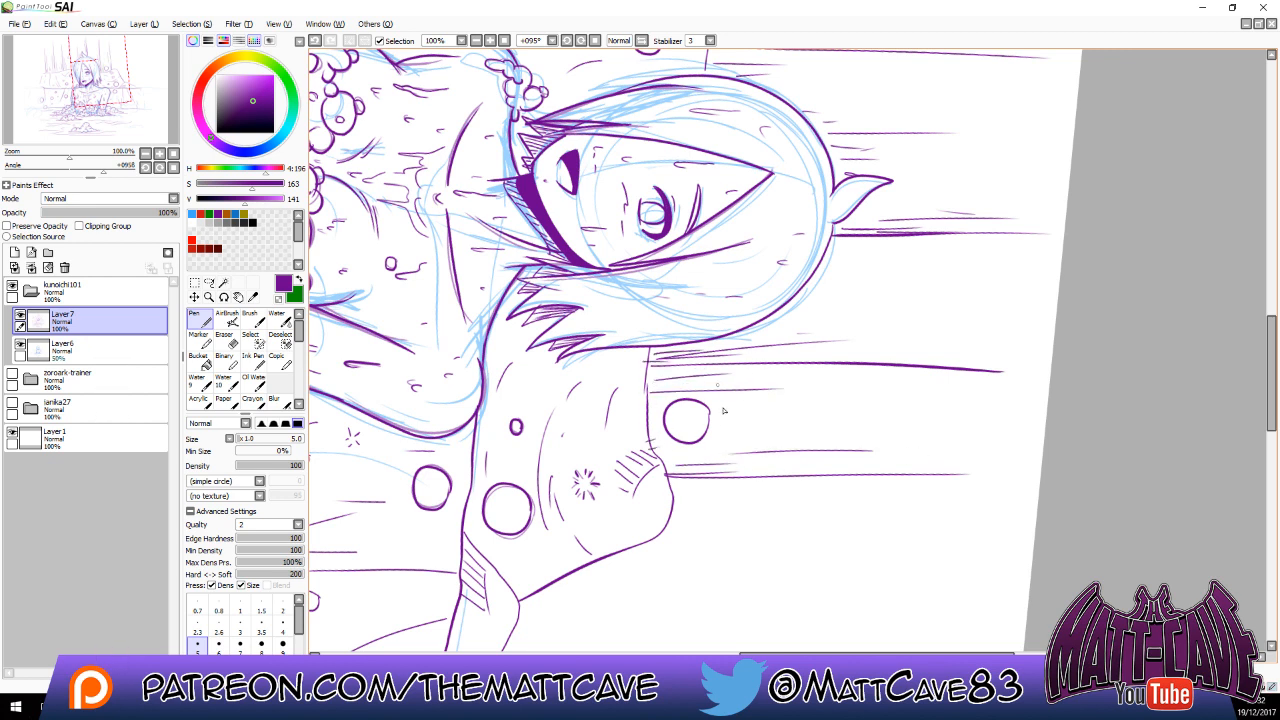
pyautogui.moveTo(662, 451); pyautogui.dragTo(840, 428)
# Draw two long upright lines from the right slope of the boulder and from the low rock, with lighter strokes beside the second.
pyautogui.moveTo(820, 520); pyautogui.dragTo(909, 301)
pyautogui.moveTo(676, 346); pyautogui.dragTo(1066, 348)
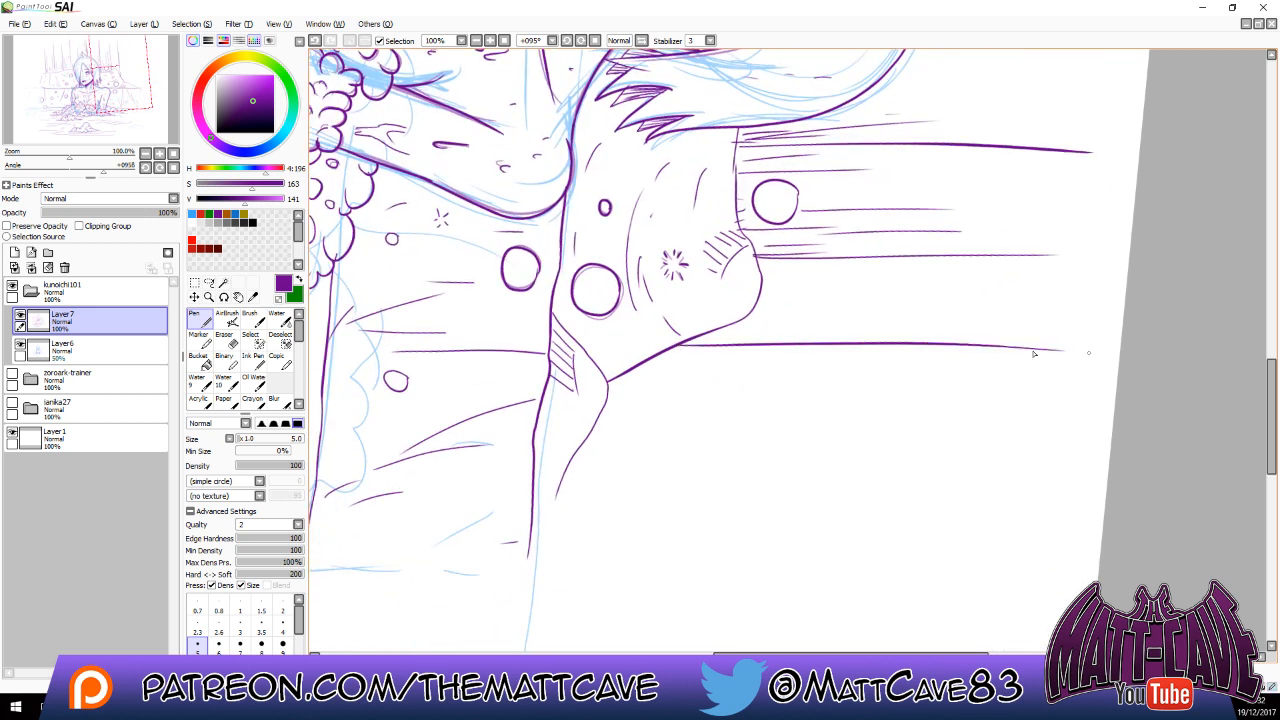
pyautogui.hotkey('ctrl', 'z')
pyautogui.moveTo(650, 358); pyautogui.dragTo(1030, 354)
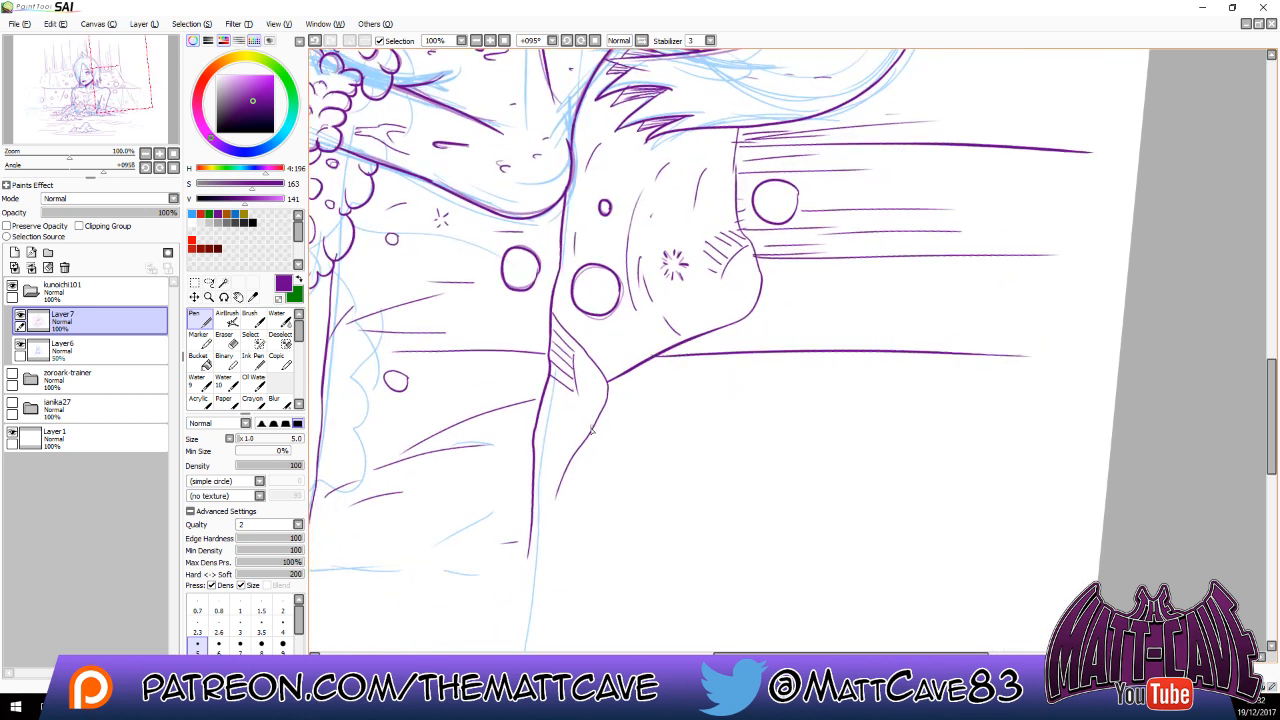
pyautogui.moveTo(590, 430); pyautogui.dragTo(784, 414)
pyautogui.hotkey('ctrl', 'z')
pyautogui.moveTo(575, 458); pyautogui.dragTo(1020, 447)
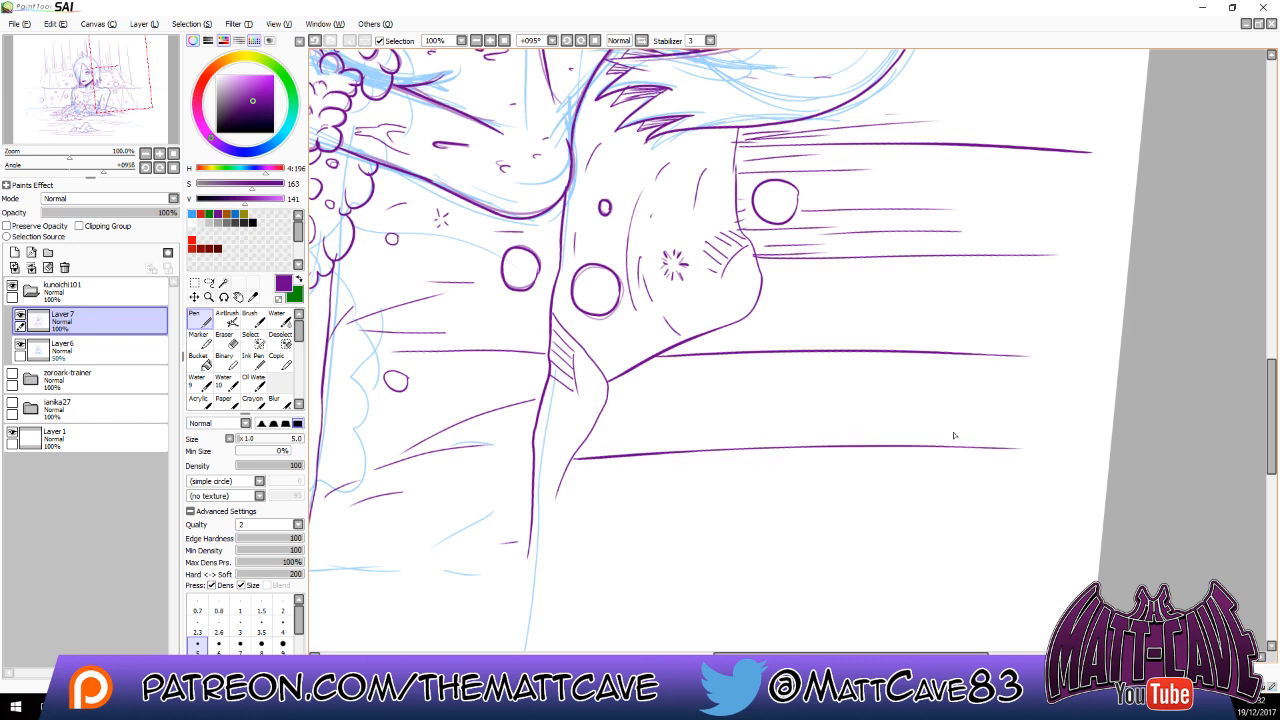
pyautogui.moveTo(575, 459); pyautogui.dragTo(817, 426)
pyautogui.moveTo(812, 412); pyautogui.dragTo(776, 411)
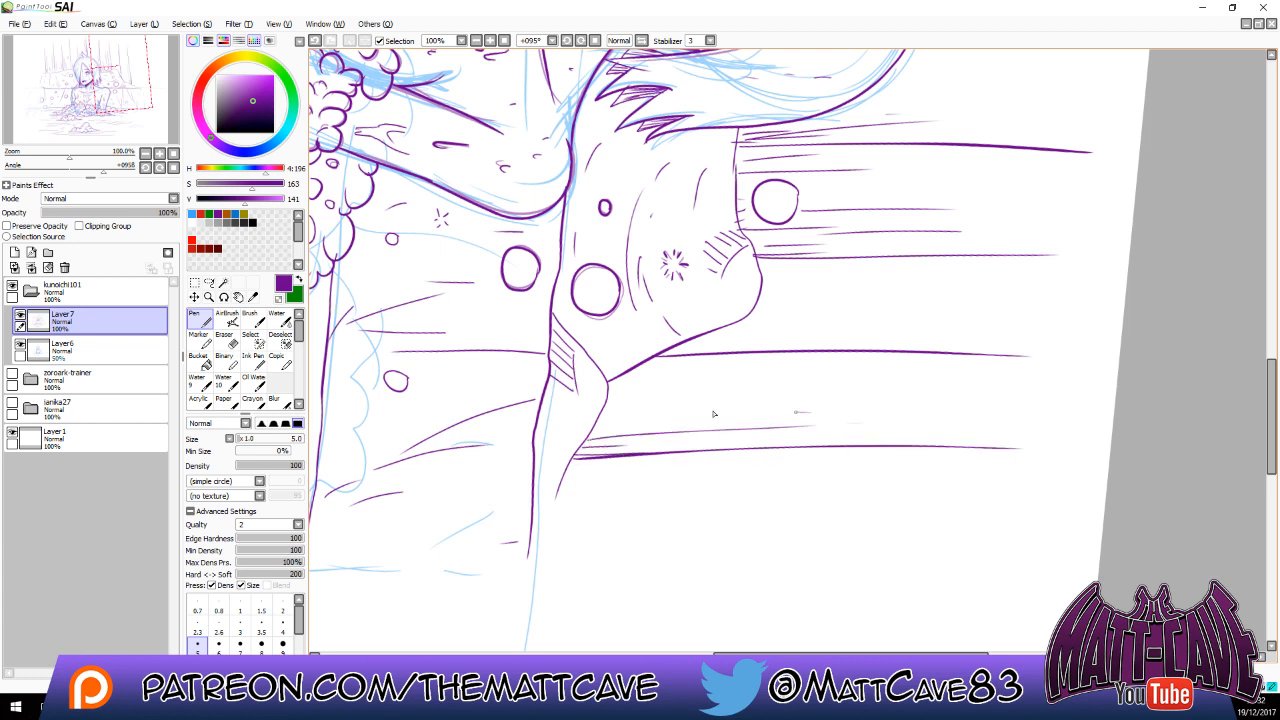
# Add shorter upright strokes between the long lines over the boulder's right slope and the low rock.
pyautogui.moveTo(609, 389); pyautogui.dragTo(771, 369)
pyautogui.moveTo(604, 415); pyautogui.dragTo(670, 405)
pyautogui.moveTo(664, 353); pyautogui.dragTo(818, 347)
pyautogui.moveTo(701, 342); pyautogui.dragTo(812, 337)
pyautogui.moveTo(710, 332)
pyautogui.mouseDown()
pyautogui.moveTo(824, 326)
pyautogui.moveTo(836, 303)
pyautogui.mouseUp()
pyautogui.moveTo(800, 295); pyautogui.dragTo(894, 270)
# Hide the blue Layer6 sketch so only the line art remains with the whole drawing in view.
pyautogui.click(505, 41)
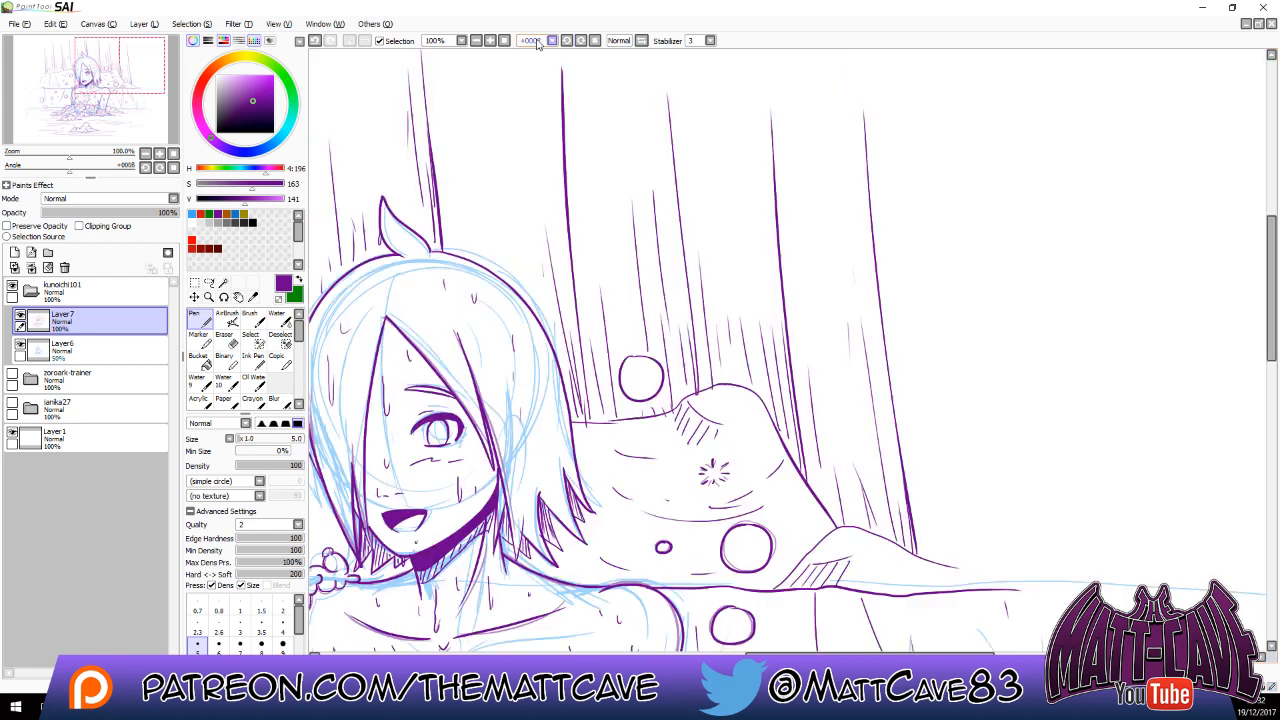
pyautogui.click(505, 42)
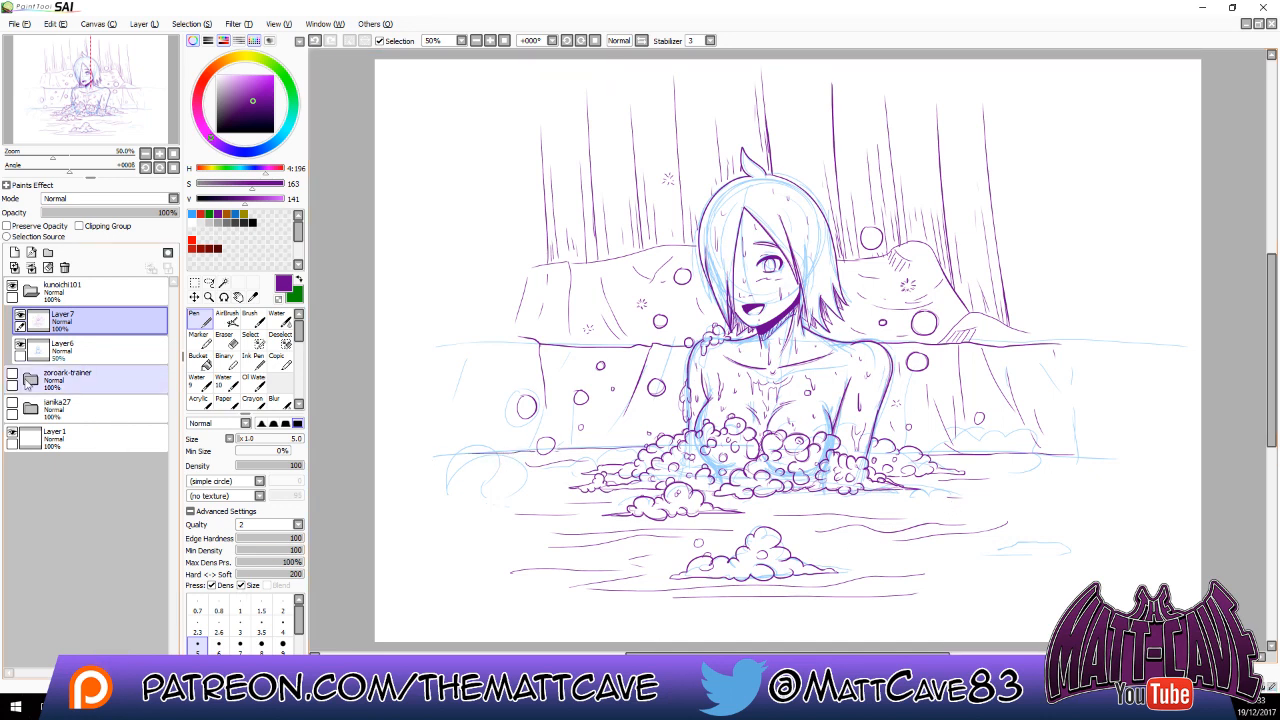
pyautogui.click(20, 343)
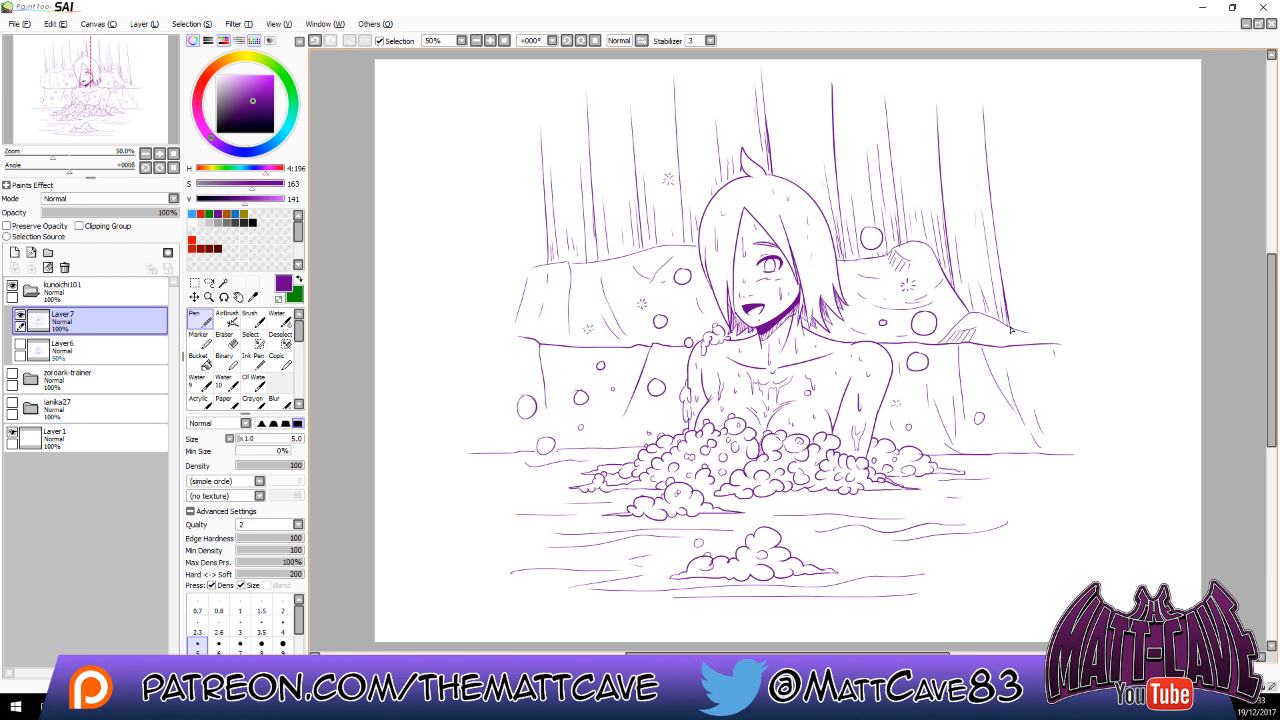
# Draw a rising rock edge at the far right of the low rock and erase its outer end.
pyautogui.moveTo(1010, 330)
pyautogui.mouseDown()
pyautogui.moveTo(1062, 280)
pyautogui.moveTo(1142, 264)
pyautogui.mouseUp()
pyautogui.press('e')
pyautogui.moveTo(1130, 258)
pyautogui.mouseDown()
pyautogui.moveTo(1142, 272)
pyautogui.moveTo(1068, 292)
pyautogui.mouseUp()
# Extend the left rock ridge outward with a lower rock edge and draw short upright lines above it.
pyautogui.click(196, 318)
pyautogui.moveTo(514, 270); pyautogui.dragTo(479, 296)
pyautogui.moveTo(508, 182); pyautogui.dragTo(508, 290)
pyautogui.moveTo(520, 224); pyautogui.dragTo(520, 270)
pyautogui.moveTo(512, 224)
pyautogui.mouseDown()
pyautogui.moveTo(511, 294)
pyautogui.moveTo(502, 274)
pyautogui.mouseUp()
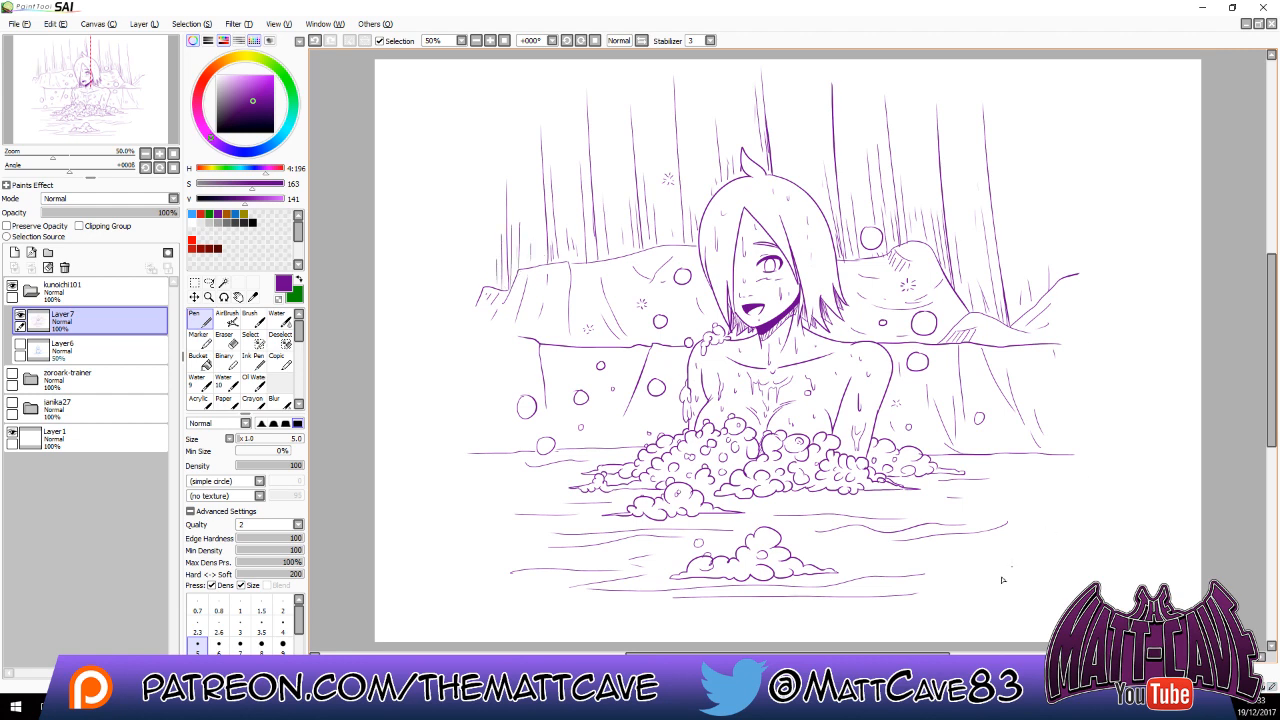
# Draw short upright lines rising from the new rock edge on the far right.
pyautogui.moveTo(1052, 294); pyautogui.dragTo(1050, 170)
pyautogui.hotkey('ctrl', 'z')
pyautogui.moveTo(1050, 292); pyautogui.dragTo(1048, 204)
pyautogui.moveTo(1040, 296); pyautogui.dragTo(1035, 216)
pyautogui.moveTo(1011, 312)
pyautogui.mouseDown()
pyautogui.moveTo(1008, 192)
pyautogui.moveTo(1017, 272)
pyautogui.mouseUp()
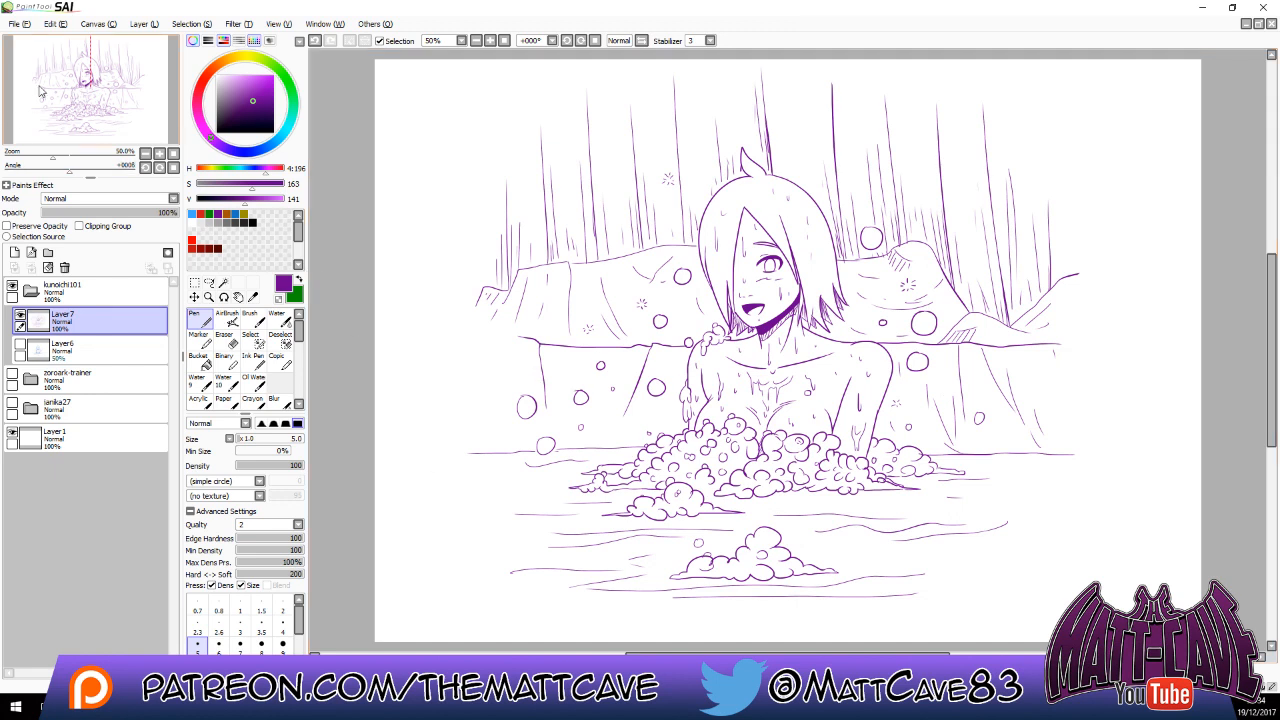
# Export the drawing as a JPEG named "3 kunoichi101 OC Utada bubble bath" in the stream 19-12-2017 folder.
pyautogui.click(27, 26)
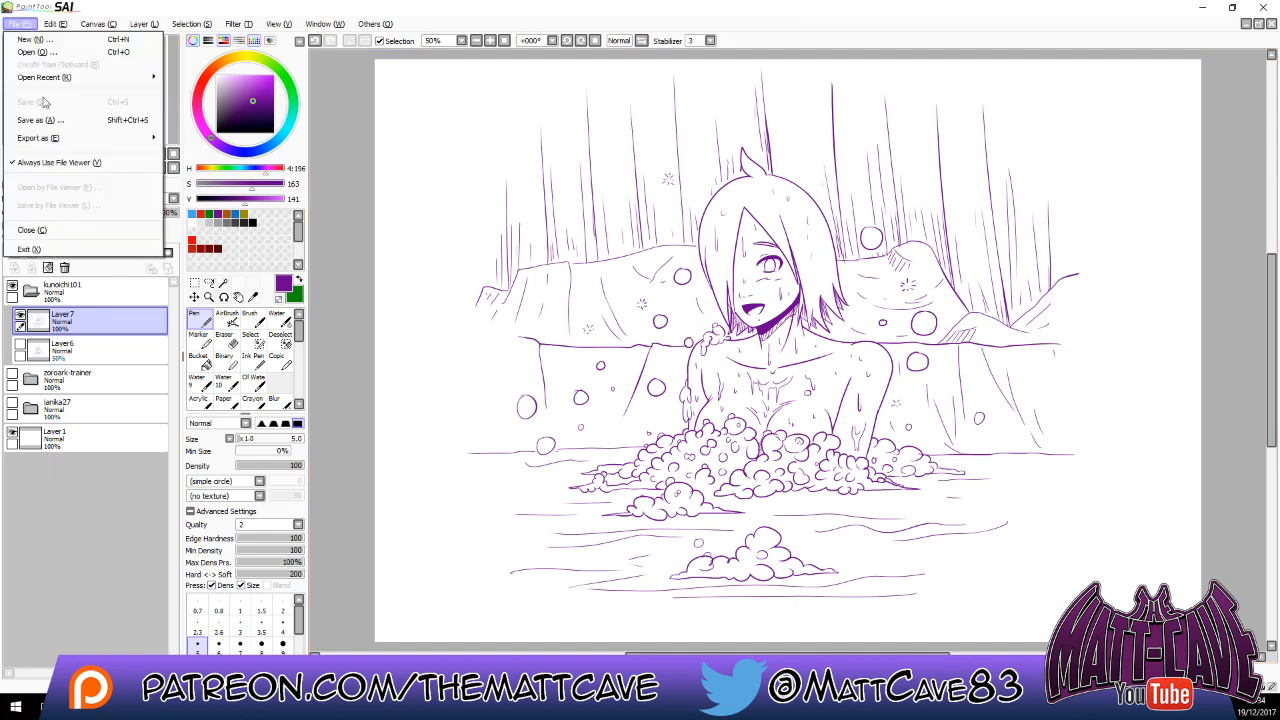
pyautogui.moveTo(55, 138)
pyautogui.click(196, 177)
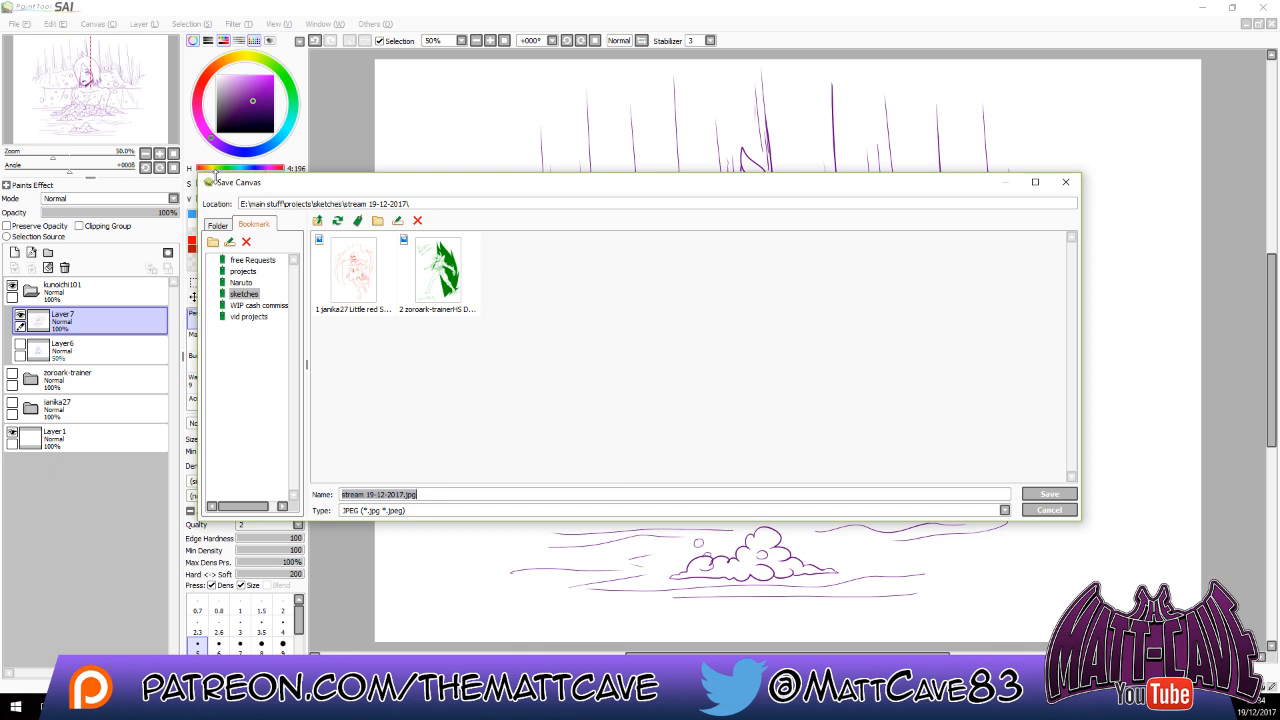
pyautogui.press('BackSpace')
pyautogui.write('3')
pyautogui.write('kunoichi101 OC Utada bubble bath')
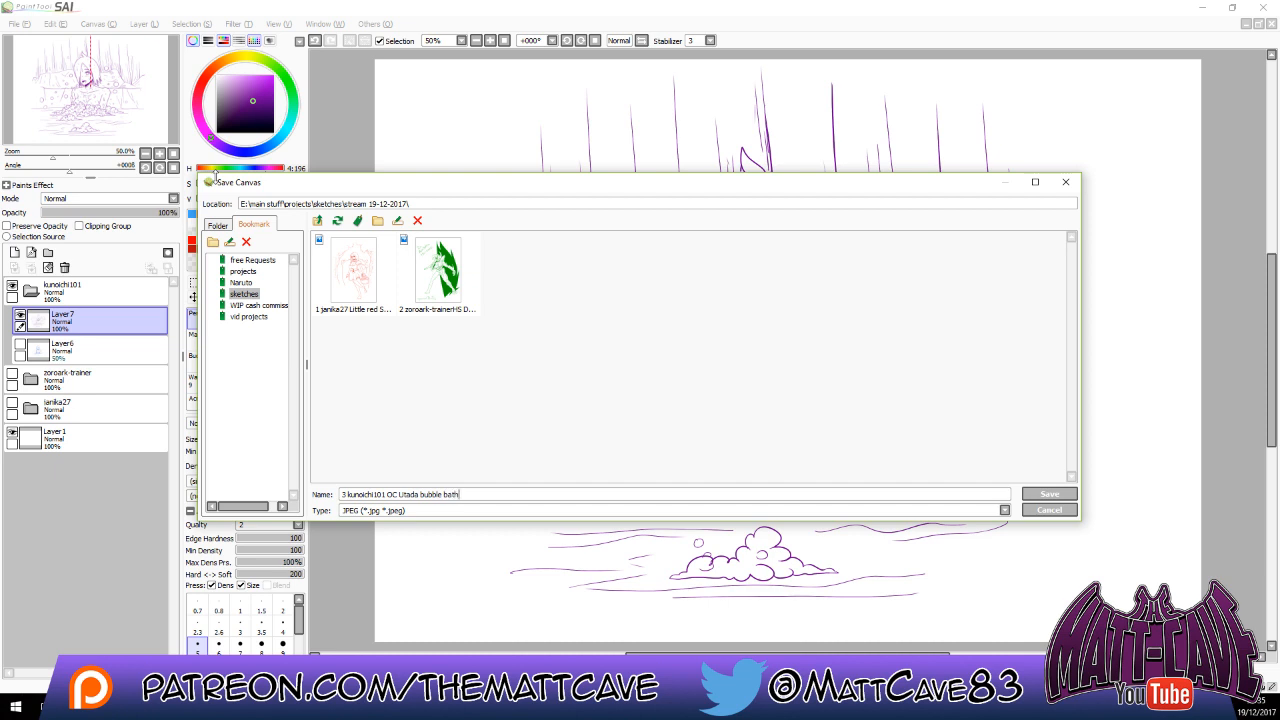
pyautogui.press('Return')
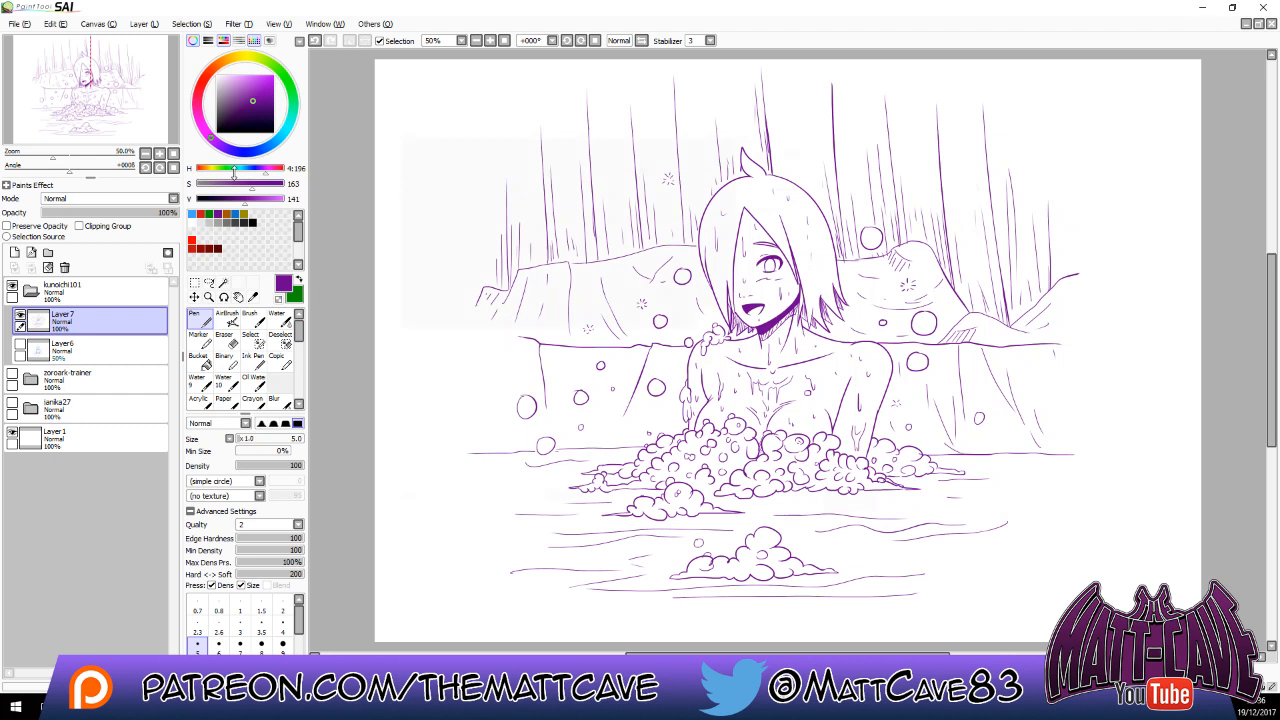
pyautogui.click(862, 502)
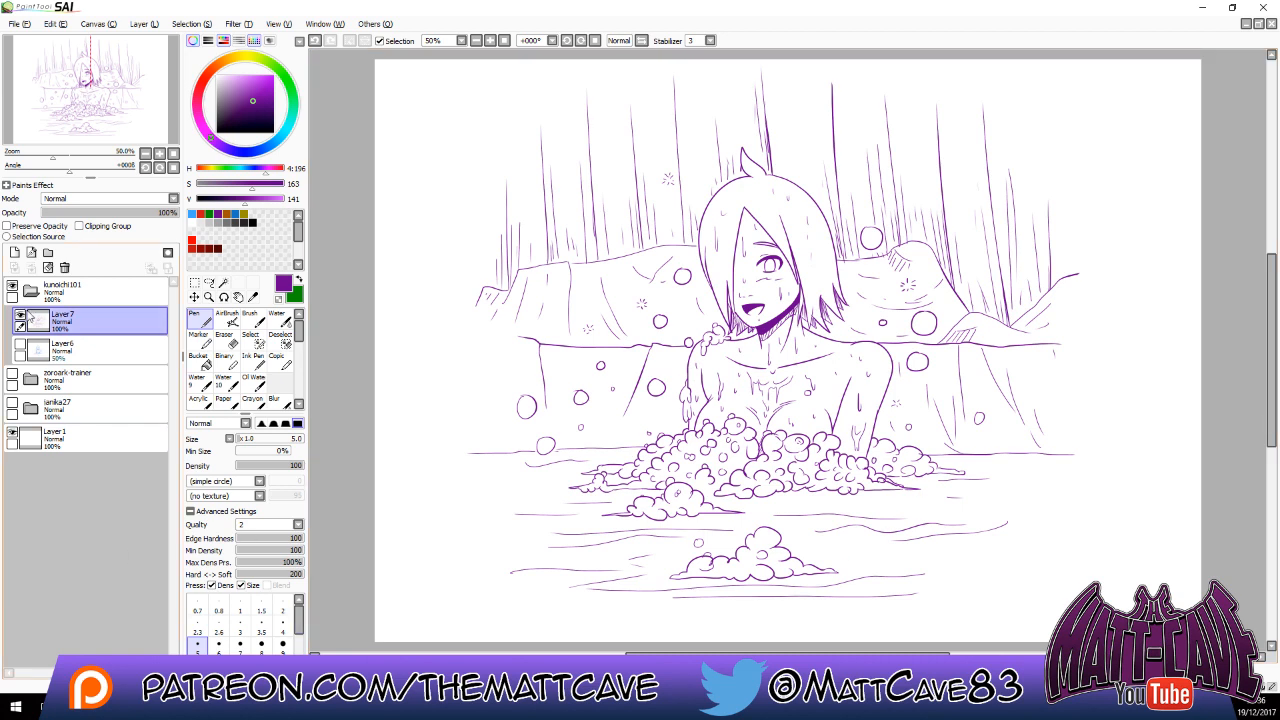
# Collapse the kunoichi101 folder and create a new layer folder above it containing two empty layers.
pyautogui.click(30, 292)
pyautogui.click(30, 292)
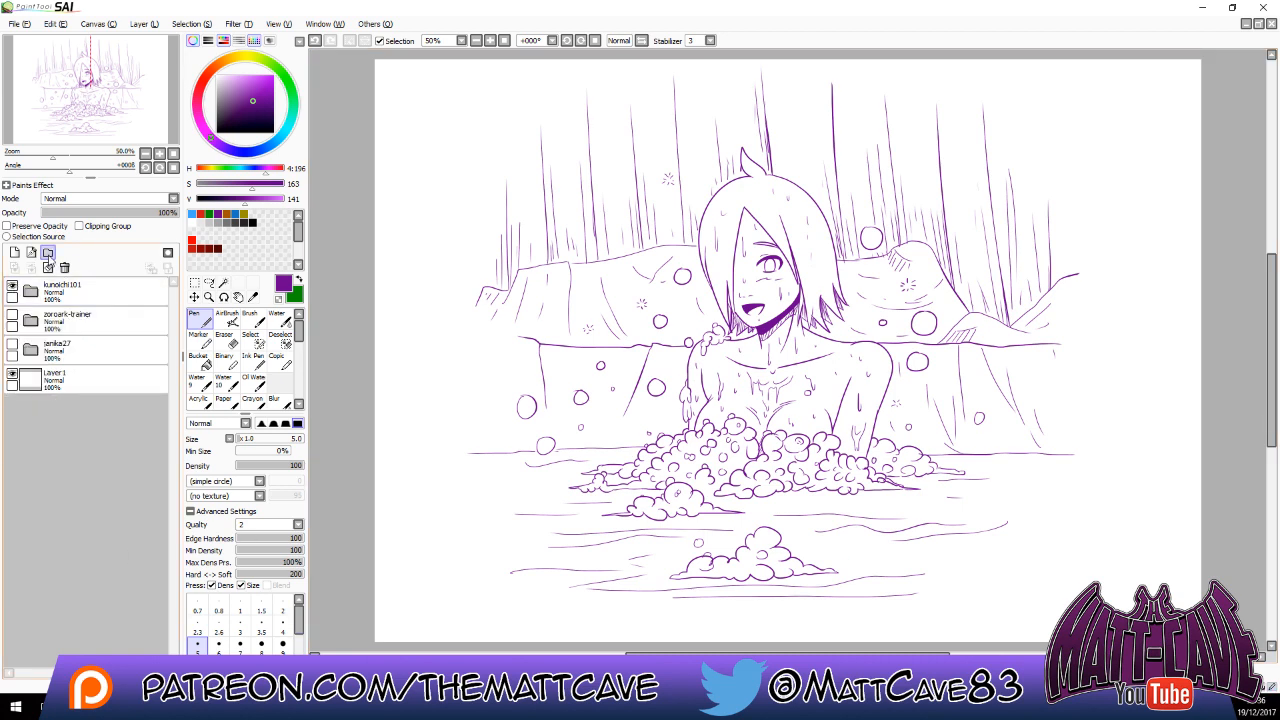
pyautogui.click(59, 286)
pyautogui.click(48, 254)
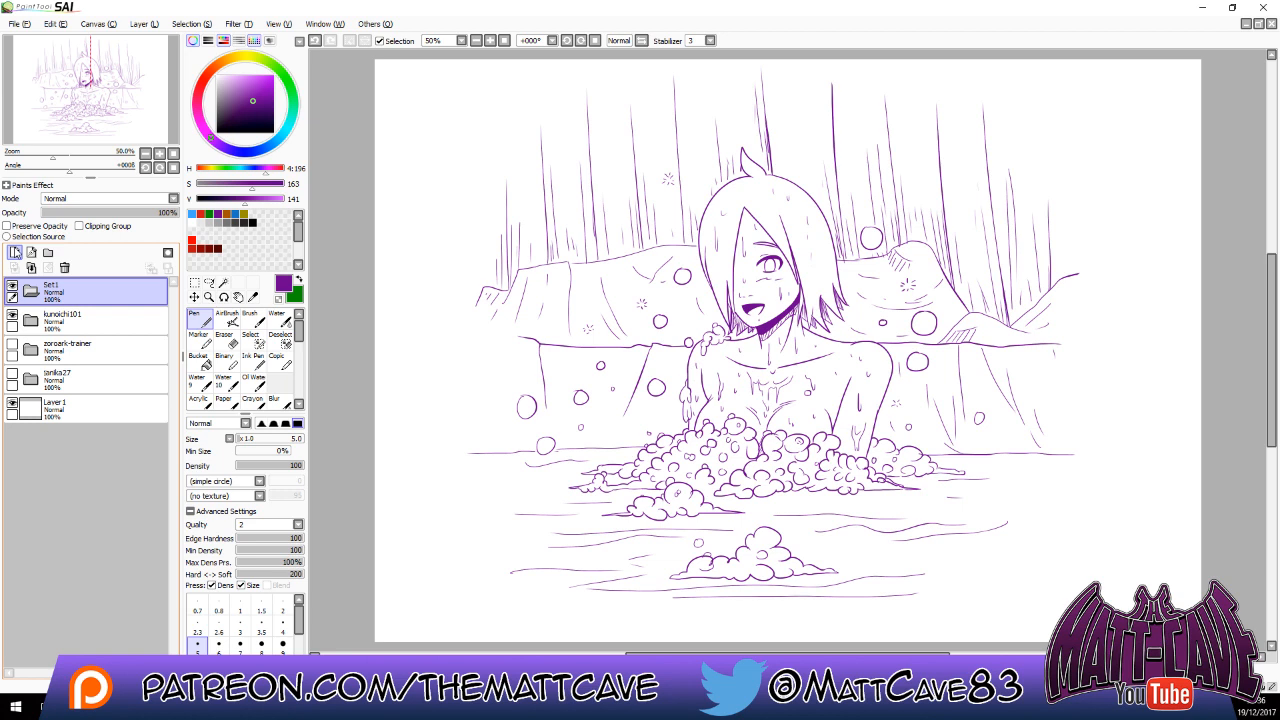
pyautogui.click(14, 252)
pyautogui.click(14, 252)
pyautogui.click(12, 377)
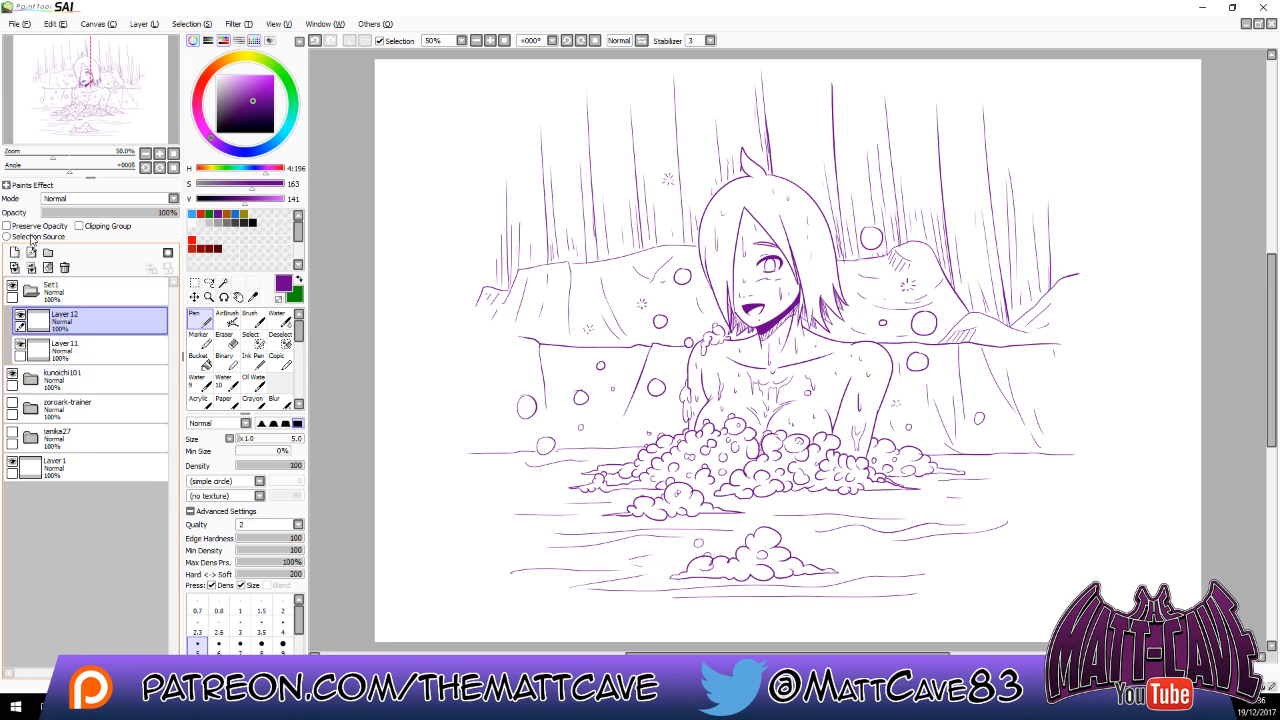
# Rotate the canvas 90° clockwise into portrait format and hide the kunoichi101 folder.
pyautogui.click(95, 24)
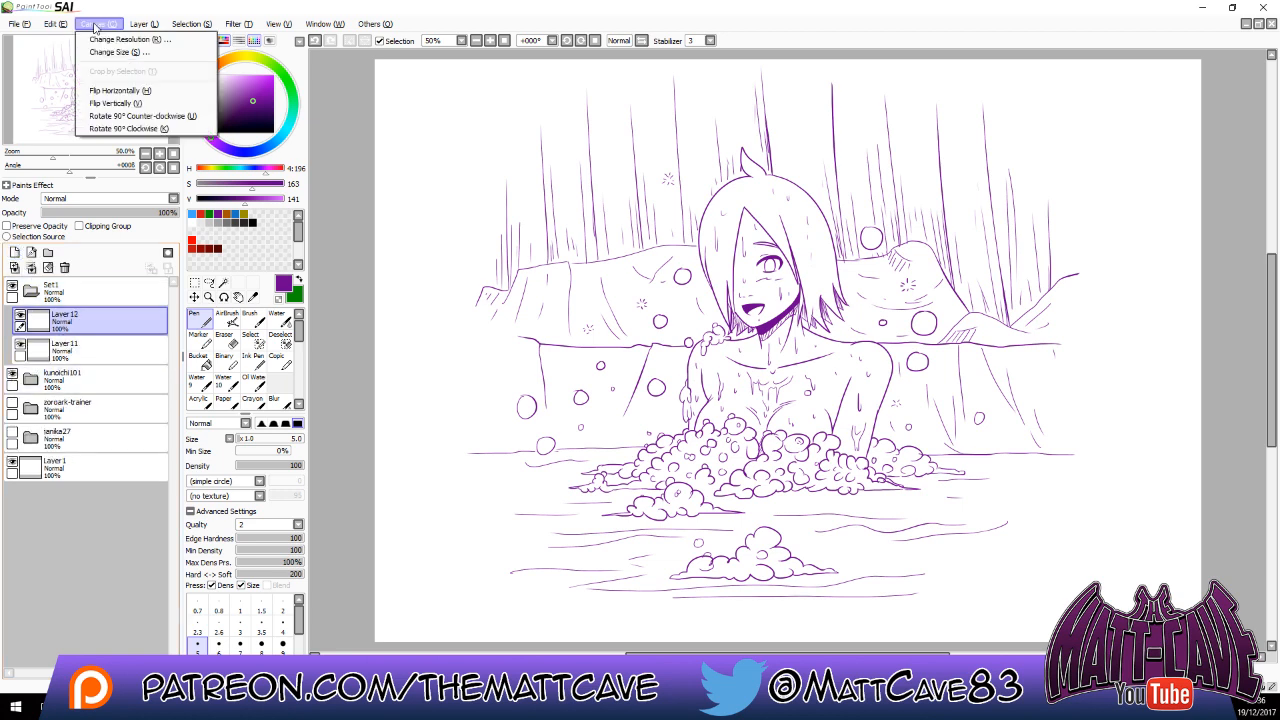
pyautogui.click(126, 130)
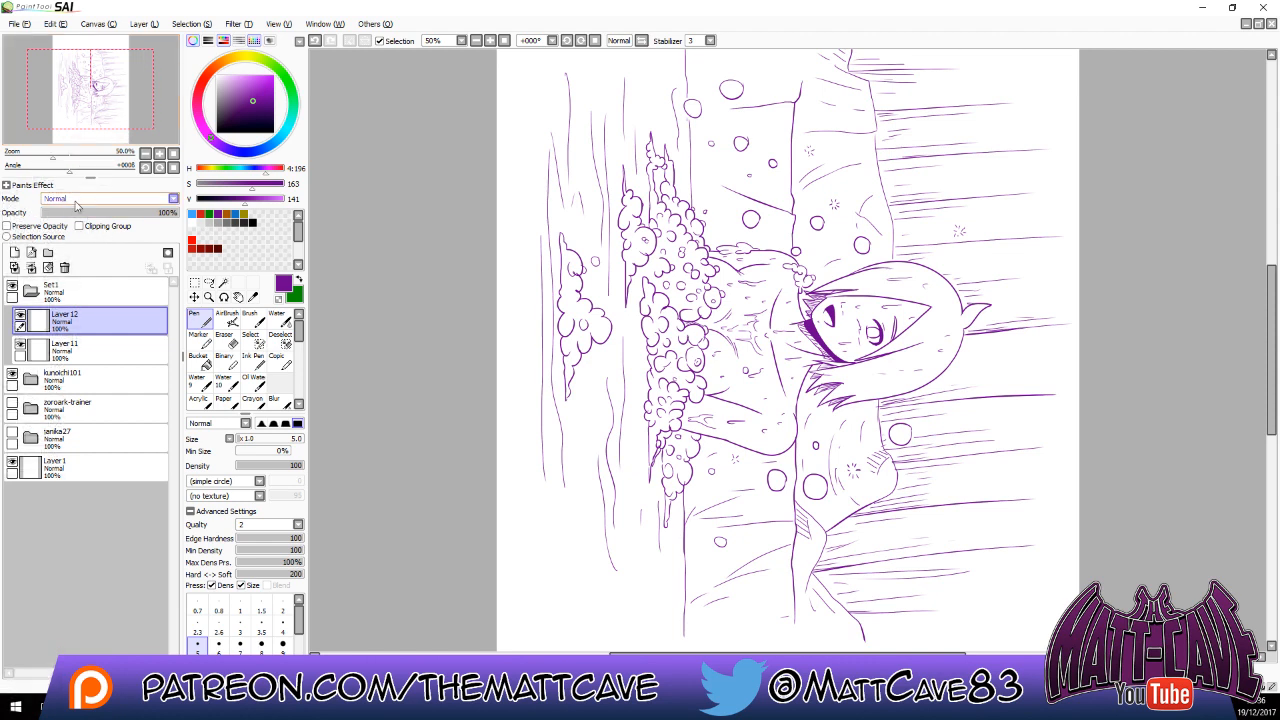
pyautogui.click(12, 376)
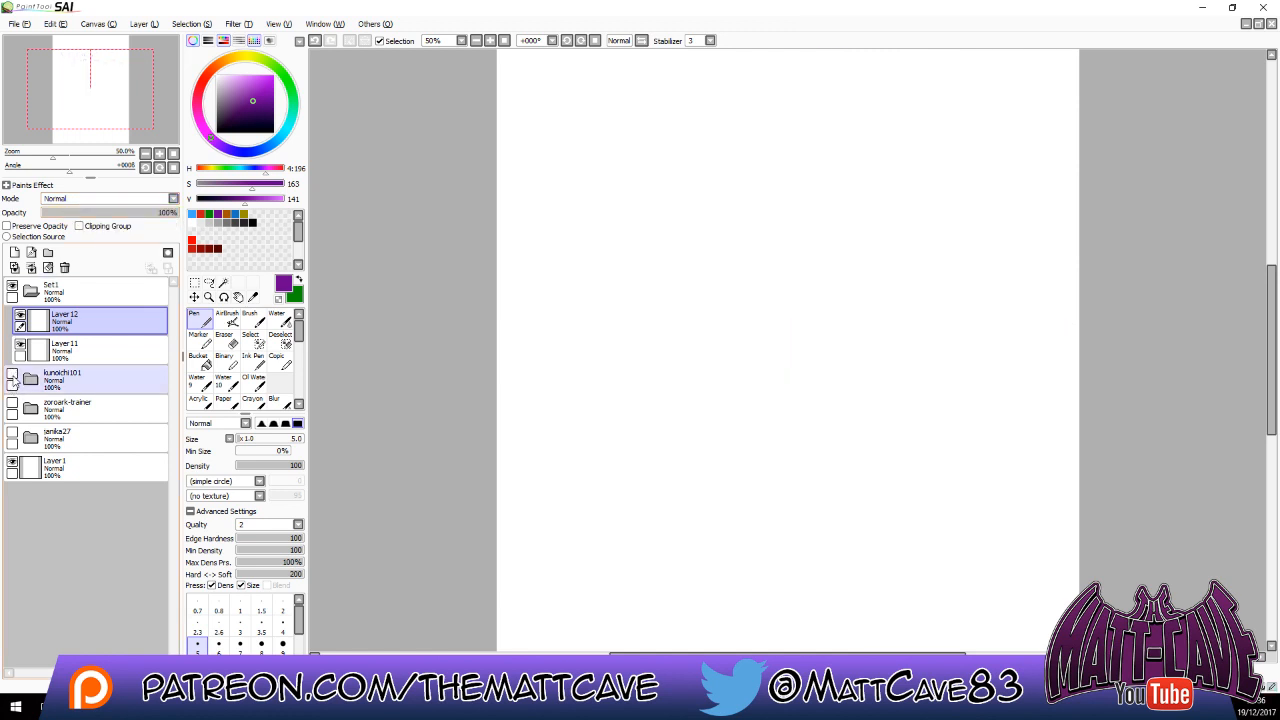
# Make Layer11 the active layer and choose the light blue swatch as the drawing colour.
pyautogui.click(131, 352)
pyautogui.click(192, 213)
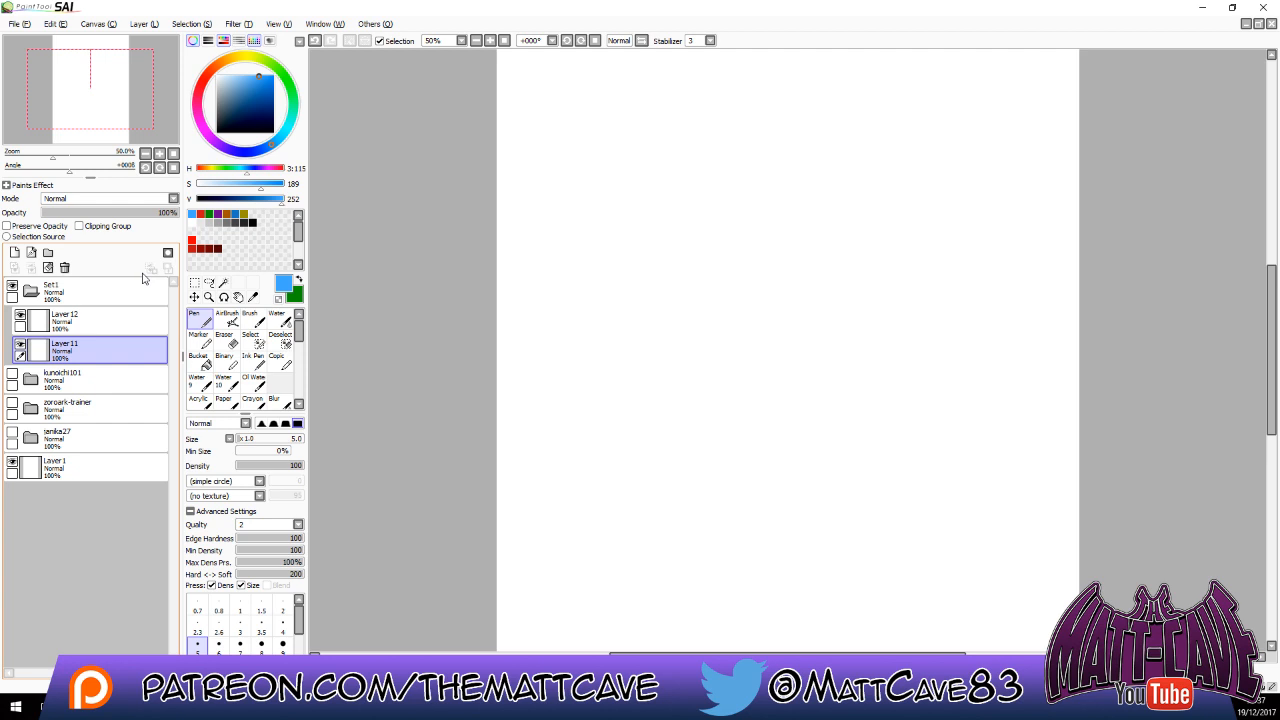
# View the whole bath drawing upright with the view rotated to -90°, then reset the rotation and hide the kunoichi101 folder.
pyautogui.click(504, 41)
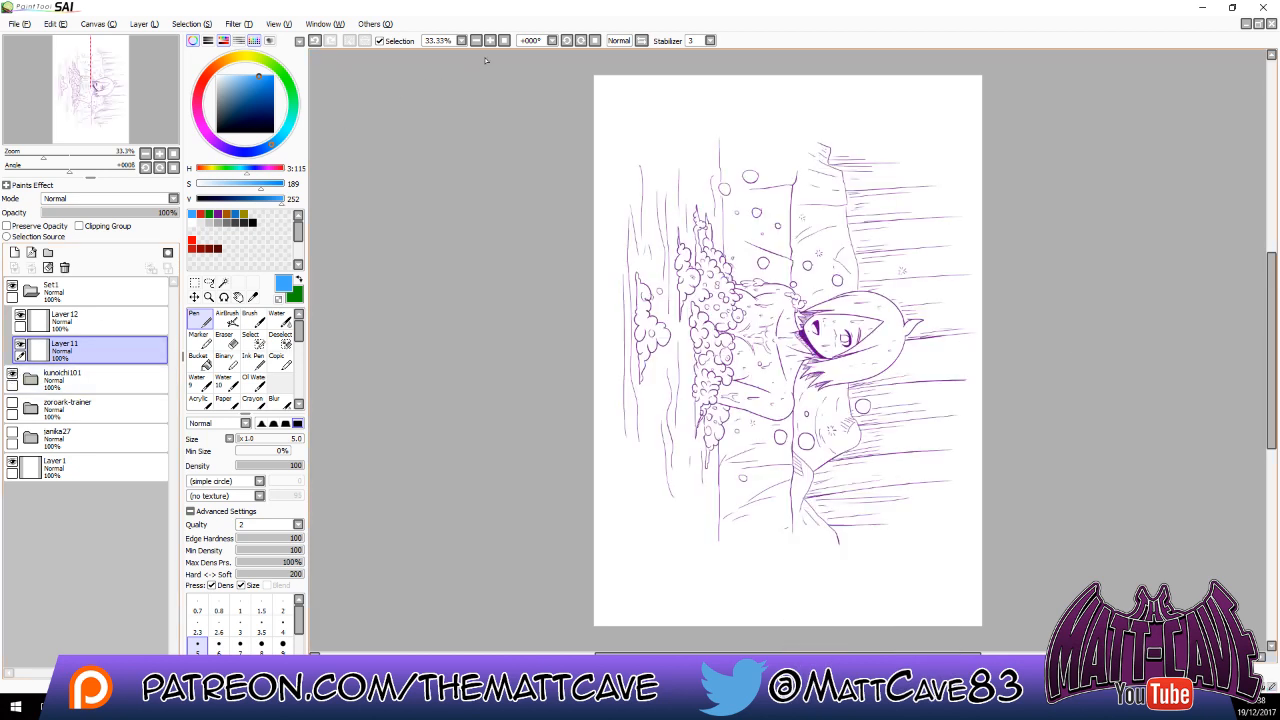
pyautogui.click(565, 43)
pyautogui.click(565, 43)
pyautogui.click(565, 43)
pyautogui.click(565, 43)
pyautogui.click(565, 43)
pyautogui.click(565, 43)
pyautogui.click(565, 43)
pyautogui.click(565, 43)
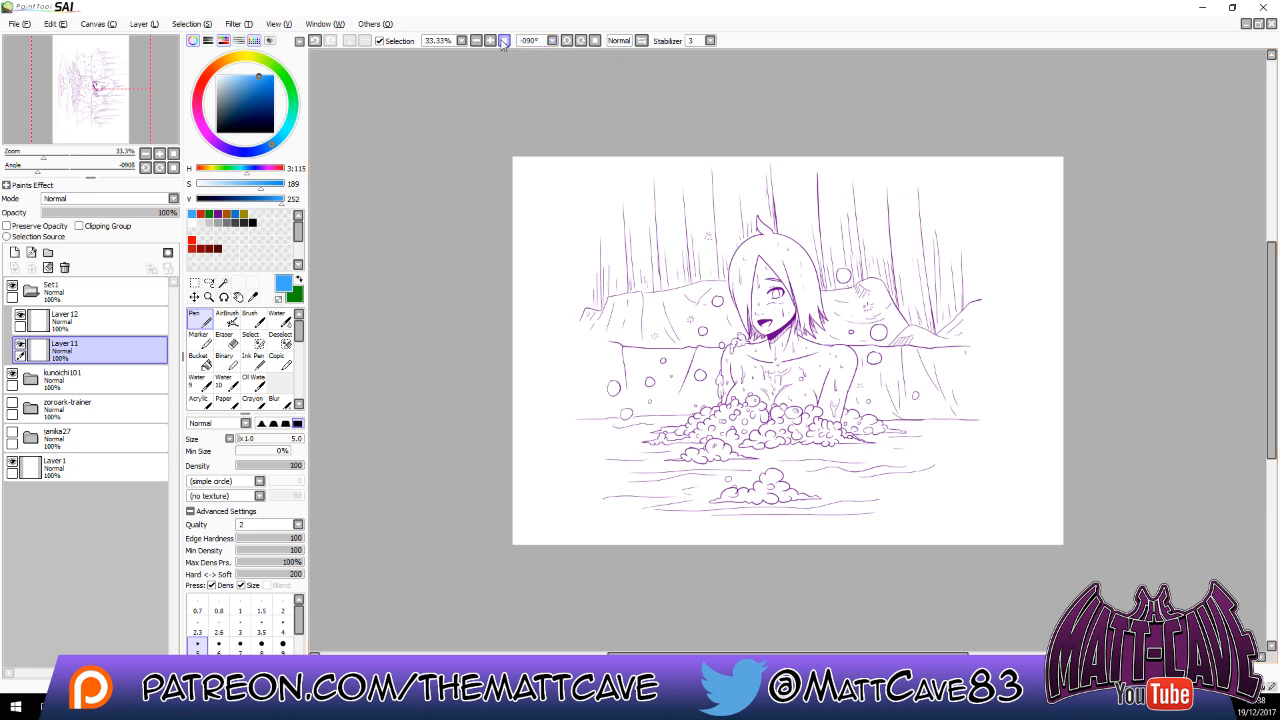
pyautogui.press('Delete')
pyautogui.click(12, 377)
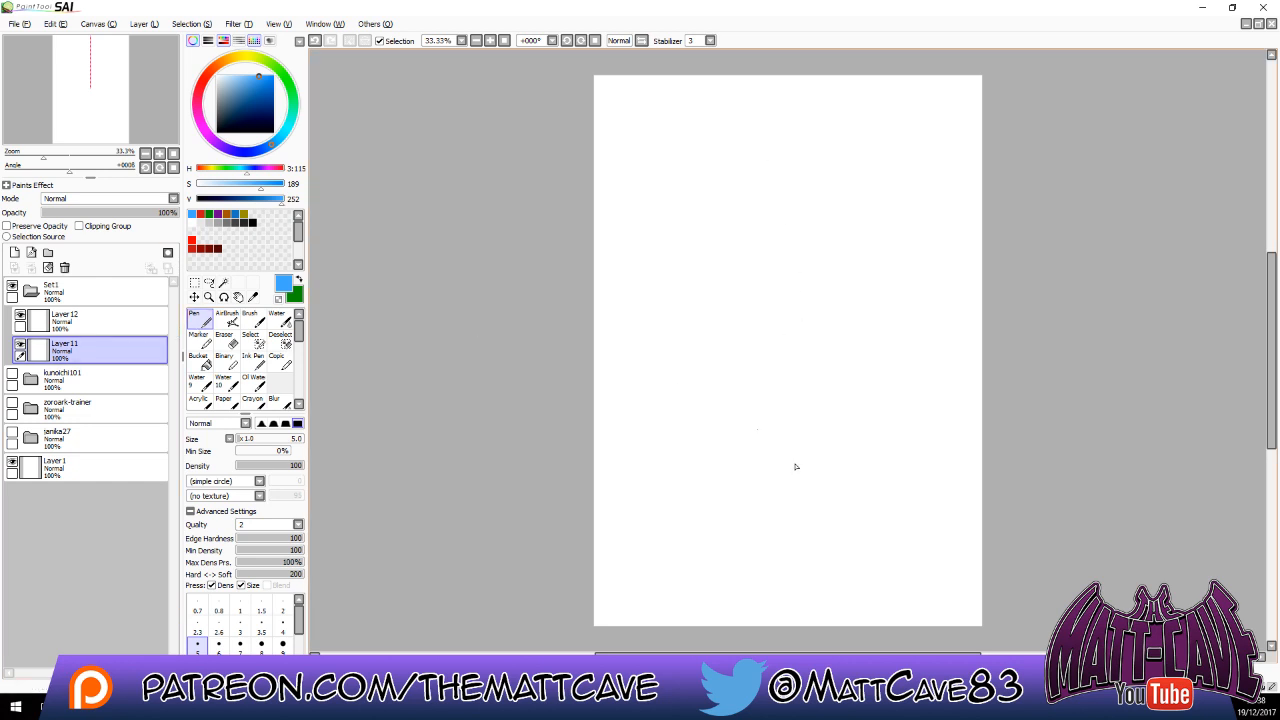
# Sketch a rounded dome shape above a wide shallow arch with short upright ends at the bottom of the page on Layer11.
pyautogui.moveTo(762, 470)
pyautogui.mouseDown()
pyautogui.moveTo(751, 514)
pyautogui.moveTo(846, 513)
pyautogui.moveTo(823, 468)
pyautogui.moveTo(766, 572)
pyautogui.moveTo(761, 477)
pyautogui.moveTo(846, 510)
pyautogui.moveTo(834, 578)
pyautogui.mouseUp()
pyautogui.moveTo(675, 602)
pyautogui.mouseDown()
pyautogui.moveTo(726, 580)
pyautogui.moveTo(689, 594)
pyautogui.moveTo(722, 582)
pyautogui.moveTo(905, 597)
pyautogui.moveTo(690, 604)
pyautogui.moveTo(676, 620)
pyautogui.moveTo(681, 607)
pyautogui.mouseUp()
pyautogui.moveTo(913, 601); pyautogui.dragTo(903, 625)
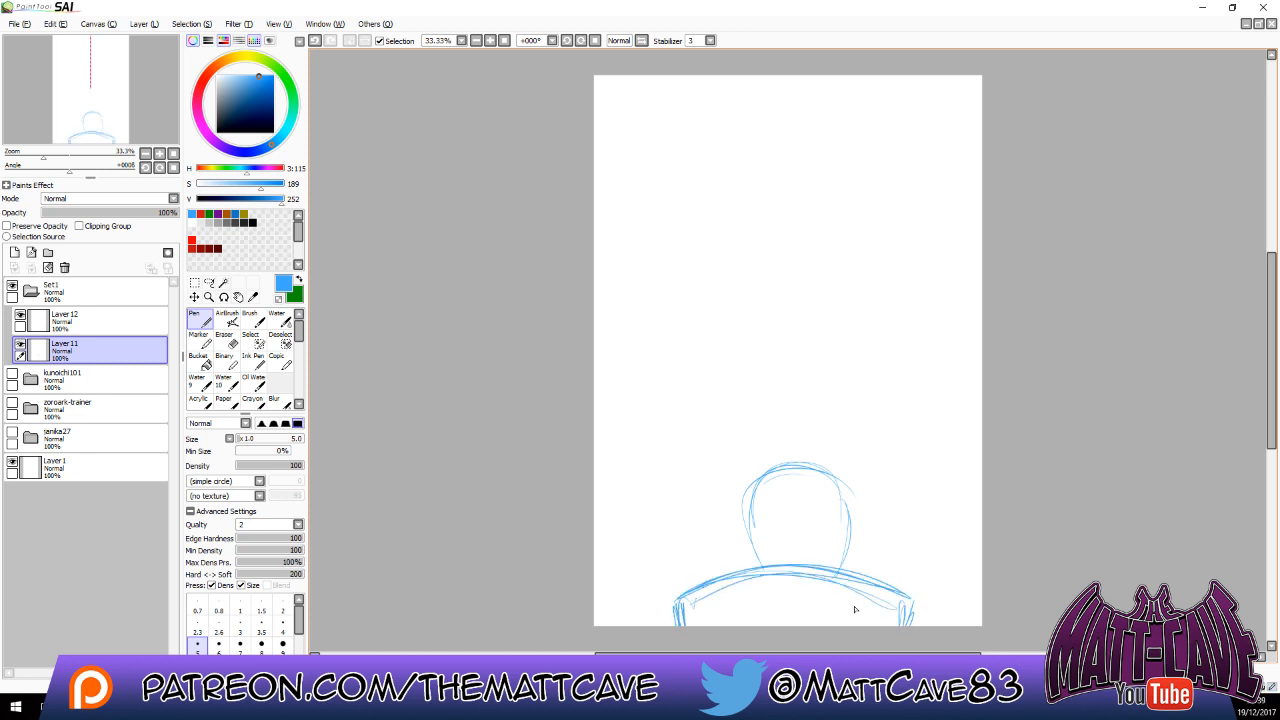
pyautogui.moveTo(720, 606)
pyautogui.mouseDown()
pyautogui.moveTo(856, 599)
pyautogui.moveTo(930, 612)
pyautogui.moveTo(800, 578)
pyautogui.moveTo(675, 606)
pyautogui.mouseUp()
# Rework the dome with inner and outer outlines running down to the arch.
pyautogui.moveTo(760, 474); pyautogui.dragTo(740, 568)
pyautogui.moveTo(778, 472); pyautogui.dragTo(824, 476)
pyautogui.moveTo(742, 568); pyautogui.dragTo(756, 480)
pyautogui.moveTo(740, 570)
pyautogui.mouseDown()
pyautogui.moveTo(830, 490)
pyautogui.moveTo(810, 478)
pyautogui.moveTo(818, 581)
pyautogui.moveTo(836, 476)
pyautogui.mouseUp()
pyautogui.moveTo(750, 554); pyautogui.dragTo(746, 509)
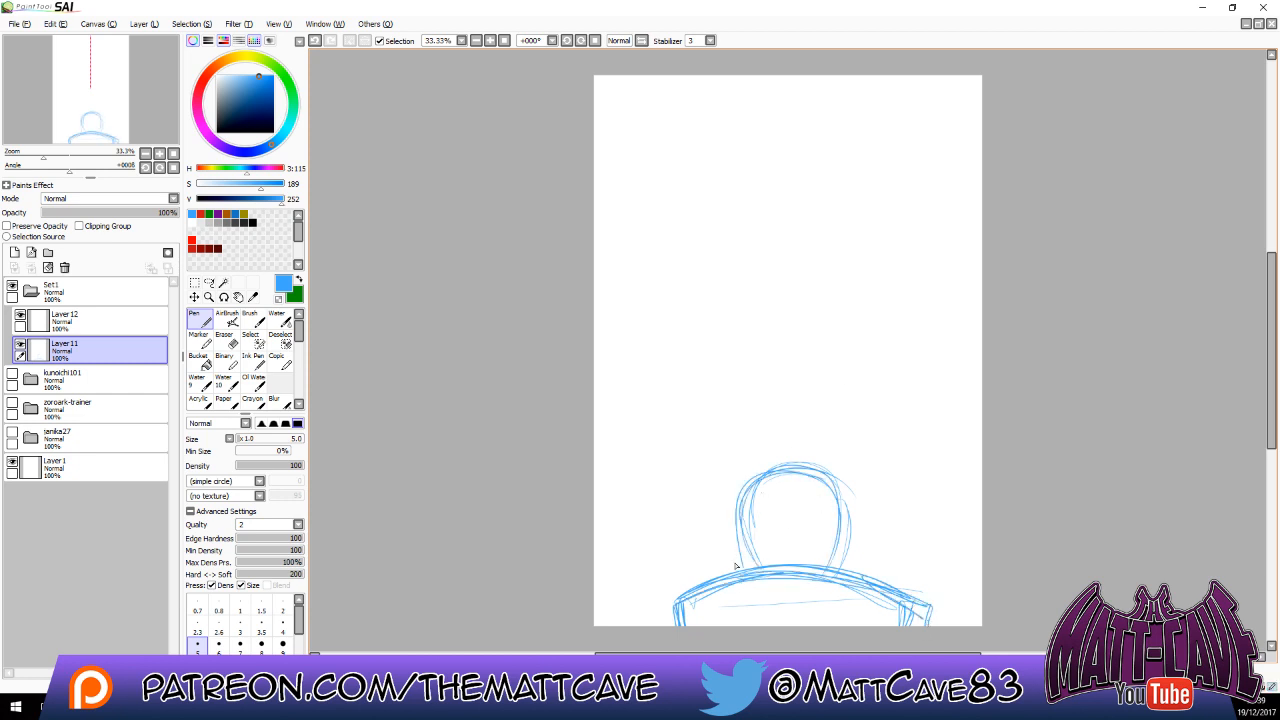
# Sketch a tall boxy block on each side of the wide arch at the bottom of the page.
pyautogui.moveTo(704, 546)
pyautogui.mouseDown()
pyautogui.moveTo(730, 537)
pyautogui.moveTo(662, 548)
pyautogui.mouseUp()
pyautogui.moveTo(657, 620)
pyautogui.mouseDown()
pyautogui.moveTo(654, 551)
pyautogui.moveTo(680, 544)
pyautogui.mouseUp()
pyautogui.moveTo(678, 546)
pyautogui.mouseDown()
pyautogui.moveTo(679, 596)
pyautogui.moveTo(646, 542)
pyautogui.moveTo(640, 610)
pyautogui.moveTo(638, 552)
pyautogui.moveTo(676, 592)
pyautogui.mouseUp()
pyautogui.moveTo(902, 544); pyautogui.dragTo(955, 548)
pyautogui.moveTo(955, 550)
pyautogui.mouseDown()
pyautogui.moveTo(923, 549)
pyautogui.moveTo(952, 614)
pyautogui.mouseUp()
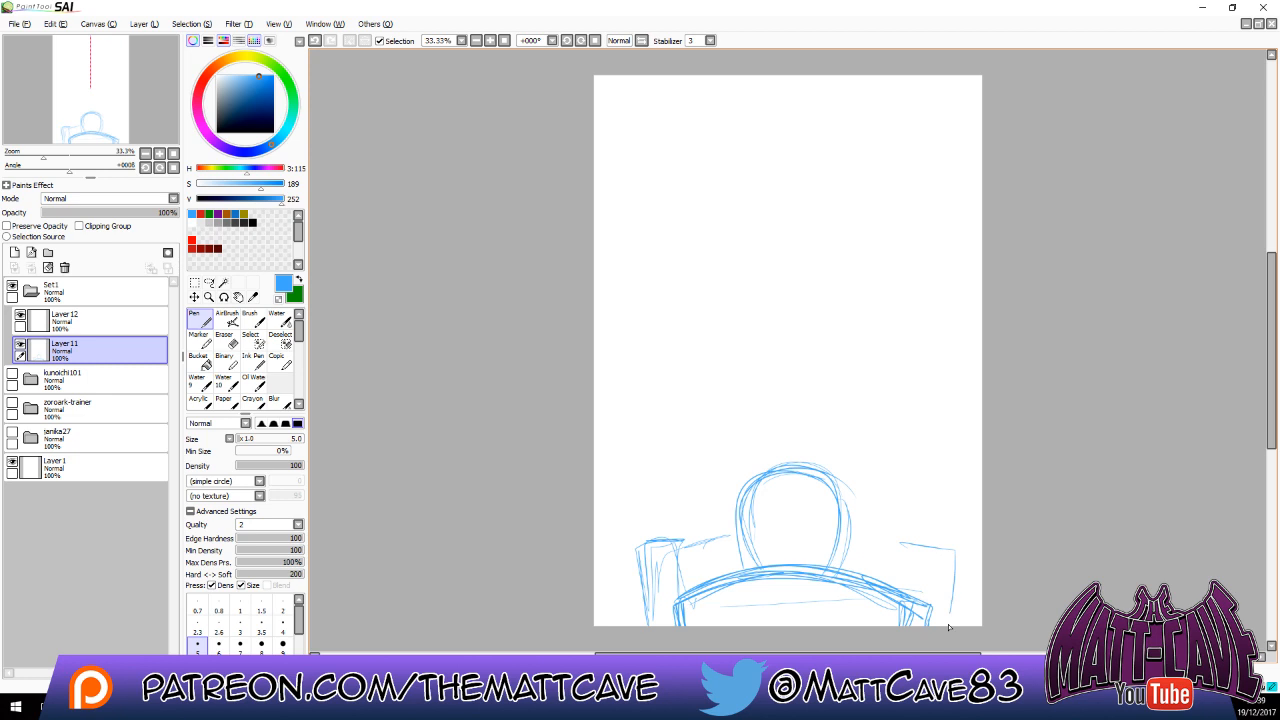
pyautogui.moveTo(900, 546); pyautogui.dragTo(900, 610)
# Sketch a low rounded backrest shape behind the dome, with a long curved line sweeping across it to the arch.
pyautogui.moveTo(695, 558)
pyautogui.mouseDown()
pyautogui.moveTo(703, 511)
pyautogui.moveTo(724, 498)
pyautogui.moveTo(704, 529)
pyautogui.moveTo(727, 494)
pyautogui.mouseUp()
pyautogui.moveTo(712, 496)
pyautogui.mouseDown()
pyautogui.moveTo(885, 508)
pyautogui.moveTo(895, 555)
pyautogui.mouseUp()
pyautogui.moveTo(894, 556); pyautogui.dragTo(856, 558)
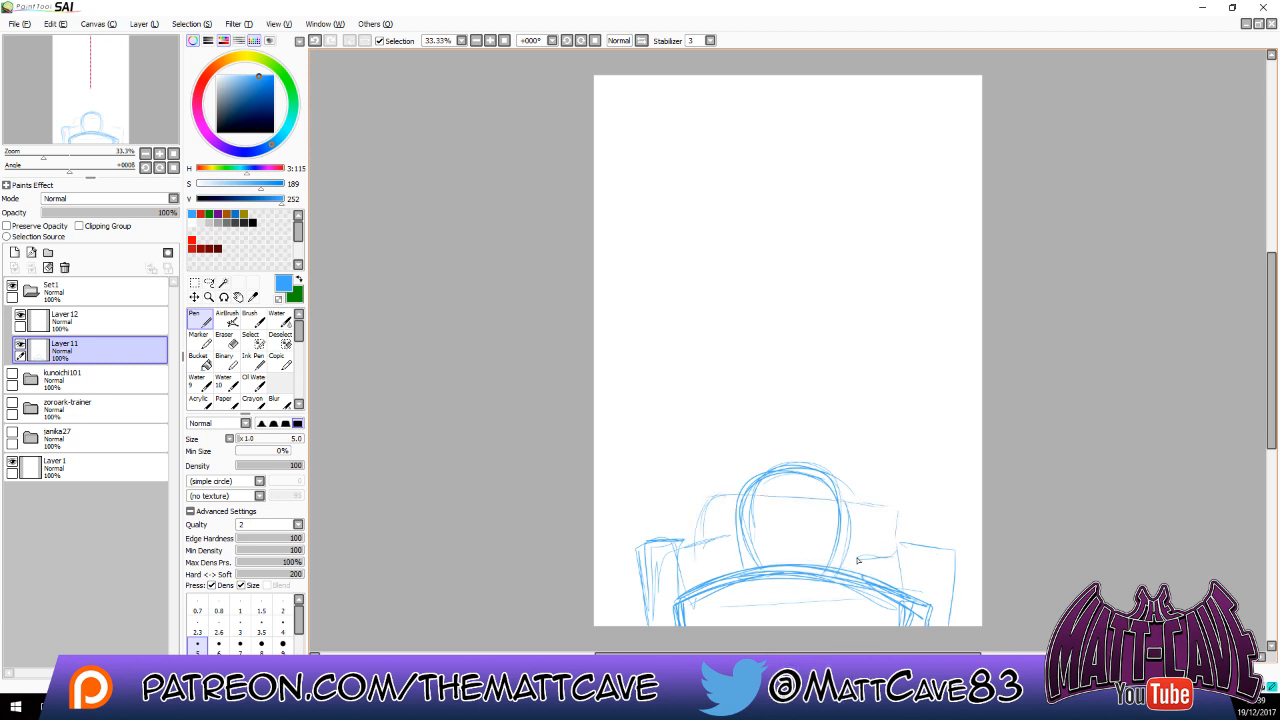
pyautogui.moveTo(704, 546)
pyautogui.mouseDown()
pyautogui.moveTo(797, 506)
pyautogui.moveTo(776, 507)
pyautogui.moveTo(867, 497)
pyautogui.moveTo(880, 537)
pyautogui.moveTo(845, 556)
pyautogui.mouseUp()
pyautogui.moveTo(872, 552); pyautogui.dragTo(828, 574)
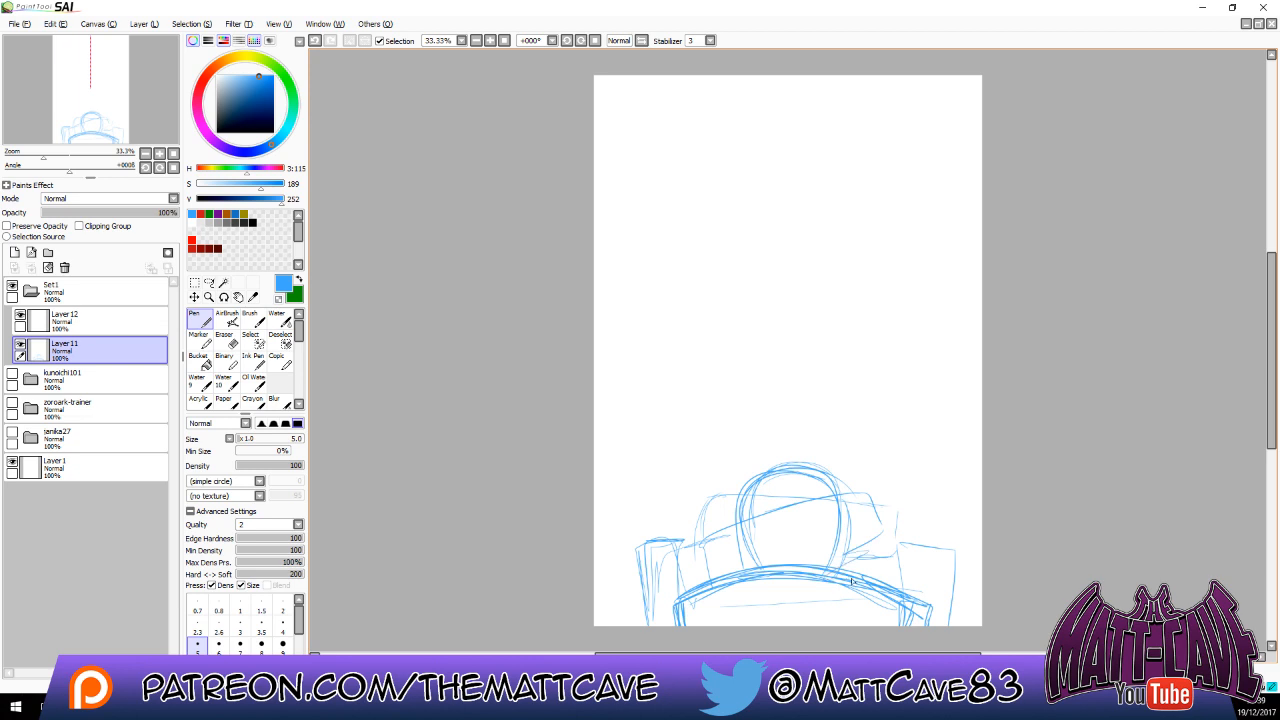
# Reinforce the outer end of the arch beside the first block and add a long line beneath the arch.
pyautogui.moveTo(683, 588); pyautogui.dragTo(718, 626)
pyautogui.moveTo(658, 578); pyautogui.dragTo(675, 610)
pyautogui.moveTo(665, 591); pyautogui.dragTo(673, 625)
pyautogui.moveTo(684, 603); pyautogui.dragTo(816, 618)
# Sketch two circles side by side on the upper page and build a rounded outline with a two-lobed shape above the lower circle.
pyautogui.moveTo(712, 243)
pyautogui.mouseDown()
pyautogui.moveTo(720, 290)
pyautogui.moveTo(675, 270)
pyautogui.moveTo(715, 230)
pyautogui.moveTo(720, 293)
pyautogui.moveTo(684, 231)
pyautogui.moveTo(744, 260)
pyautogui.moveTo(719, 306)
pyautogui.mouseUp()
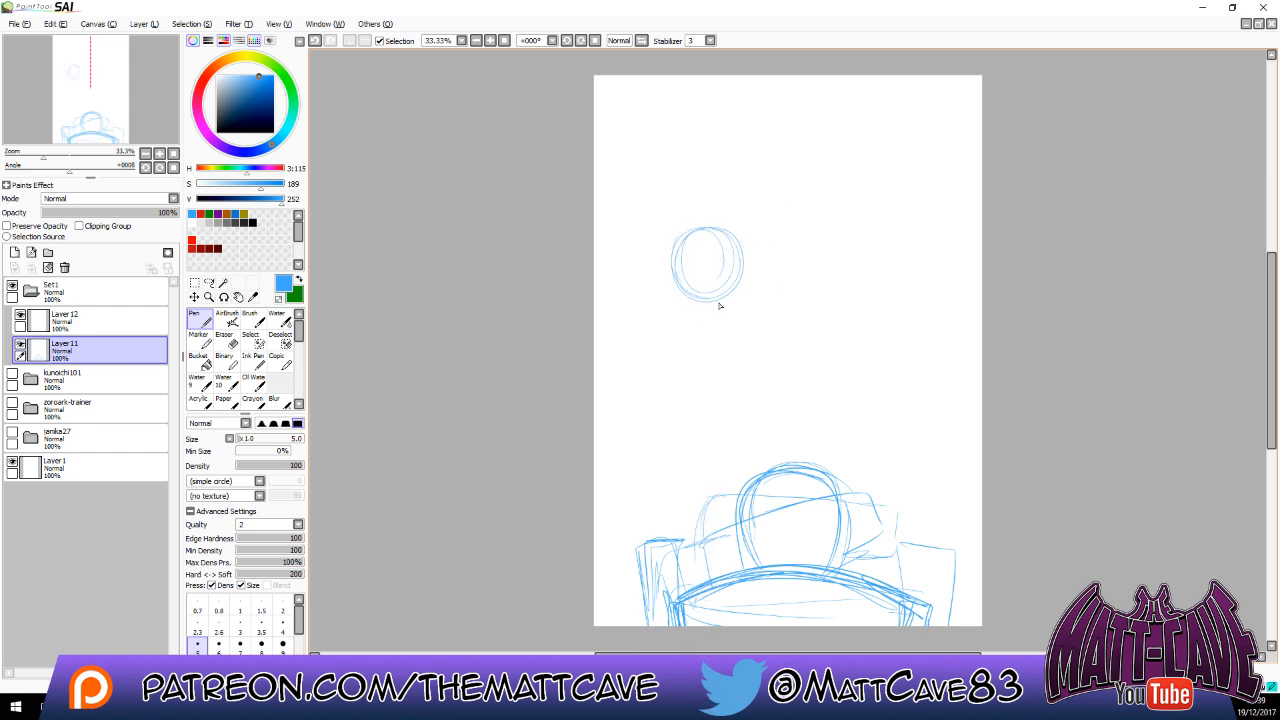
pyautogui.moveTo(850, 298)
pyautogui.mouseDown()
pyautogui.moveTo(901, 338)
pyautogui.moveTo(855, 377)
pyautogui.moveTo(861, 310)
pyautogui.moveTo(914, 332)
pyautogui.mouseUp()
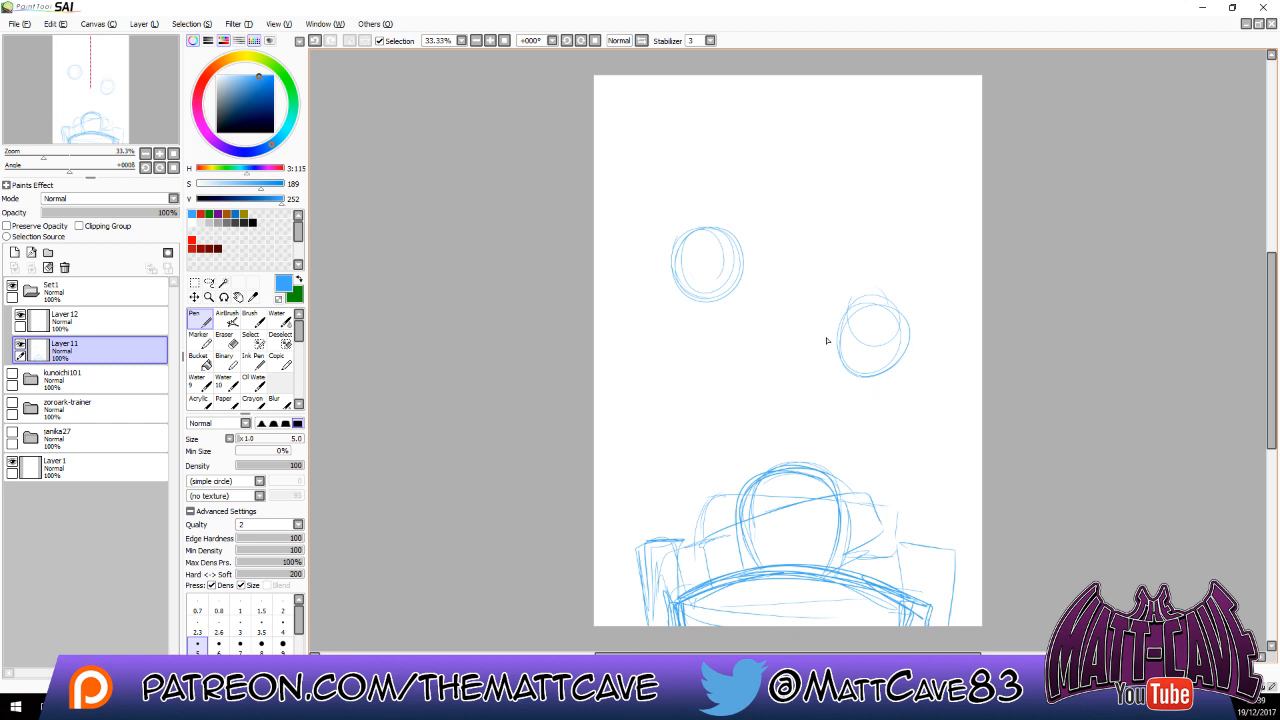
pyautogui.moveTo(822, 362)
pyautogui.mouseDown()
pyautogui.moveTo(857, 329)
pyautogui.moveTo(840, 329)
pyautogui.moveTo(921, 377)
pyautogui.moveTo(903, 354)
pyautogui.moveTo(849, 388)
pyautogui.moveTo(919, 396)
pyautogui.moveTo(824, 327)
pyautogui.moveTo(920, 339)
pyautogui.moveTo(923, 394)
pyautogui.moveTo(852, 303)
pyautogui.mouseUp()
pyautogui.moveTo(852, 303)
pyautogui.mouseDown()
pyautogui.moveTo(924, 374)
pyautogui.moveTo(919, 289)
pyautogui.mouseUp()
pyautogui.moveTo(937, 335); pyautogui.dragTo(917, 266)
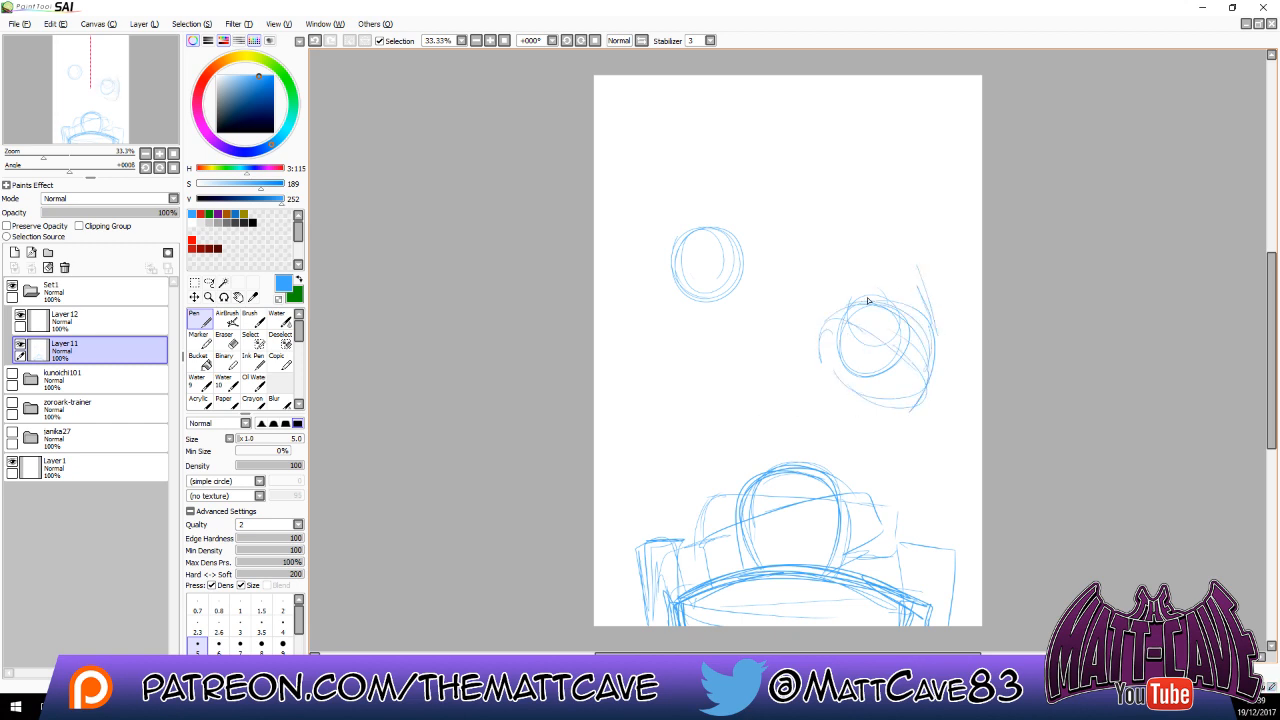
pyautogui.moveTo(860, 298)
pyautogui.mouseDown()
pyautogui.moveTo(815, 242)
pyautogui.moveTo(852, 212)
pyautogui.moveTo(874, 206)
pyautogui.moveTo(926, 286)
pyautogui.moveTo(931, 257)
pyautogui.moveTo(878, 206)
pyautogui.moveTo(809, 247)
pyautogui.mouseUp()
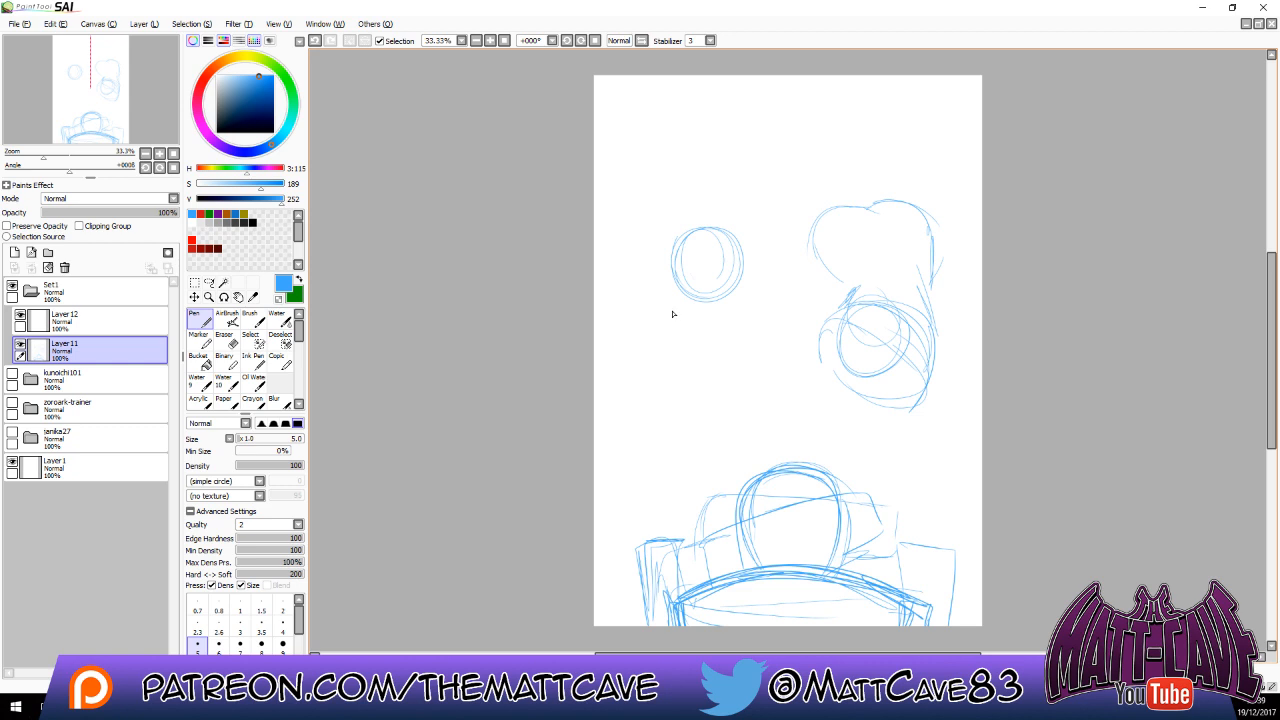
# Build a matching rounded outline and two-lobed top around the higher circle, adding small side circles, converging lines below and side contours between both figures.
pyautogui.moveTo(673, 314)
pyautogui.mouseDown()
pyautogui.moveTo(647, 291)
pyautogui.moveTo(721, 310)
pyautogui.moveTo(703, 328)
pyautogui.moveTo(698, 265)
pyautogui.moveTo(651, 274)
pyautogui.moveTo(758, 280)
pyautogui.moveTo(738, 251)
pyautogui.moveTo(648, 288)
pyautogui.mouseUp()
pyautogui.moveTo(664, 240)
pyautogui.mouseDown()
pyautogui.moveTo(697, 200)
pyautogui.moveTo(690, 186)
pyautogui.moveTo(762, 150)
pyautogui.moveTo(797, 169)
pyautogui.moveTo(791, 203)
pyautogui.moveTo(758, 236)
pyautogui.moveTo(754, 294)
pyautogui.mouseUp()
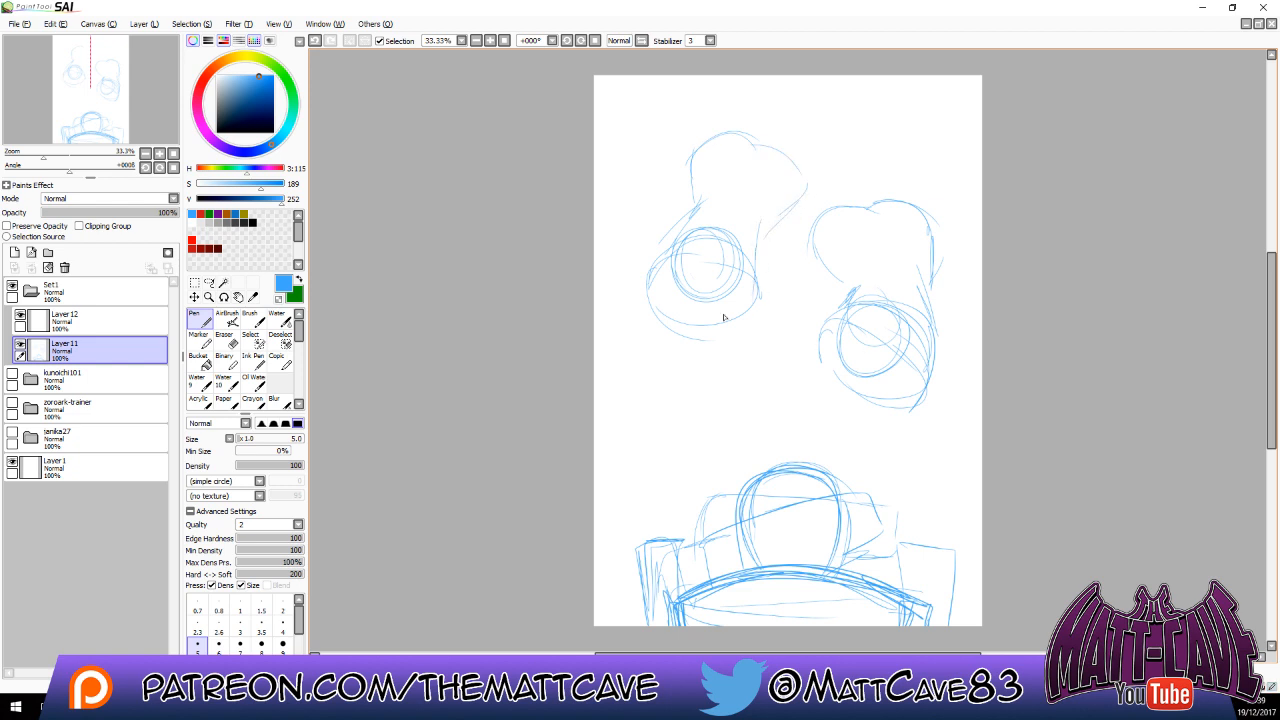
pyautogui.moveTo(660, 268)
pyautogui.mouseDown()
pyautogui.moveTo(637, 280)
pyautogui.moveTo(658, 270)
pyautogui.mouseUp()
pyautogui.moveTo(757, 286); pyautogui.dragTo(737, 294)
pyautogui.moveTo(658, 330); pyautogui.dragTo(685, 443)
pyautogui.moveTo(750, 316); pyautogui.dragTo(713, 467)
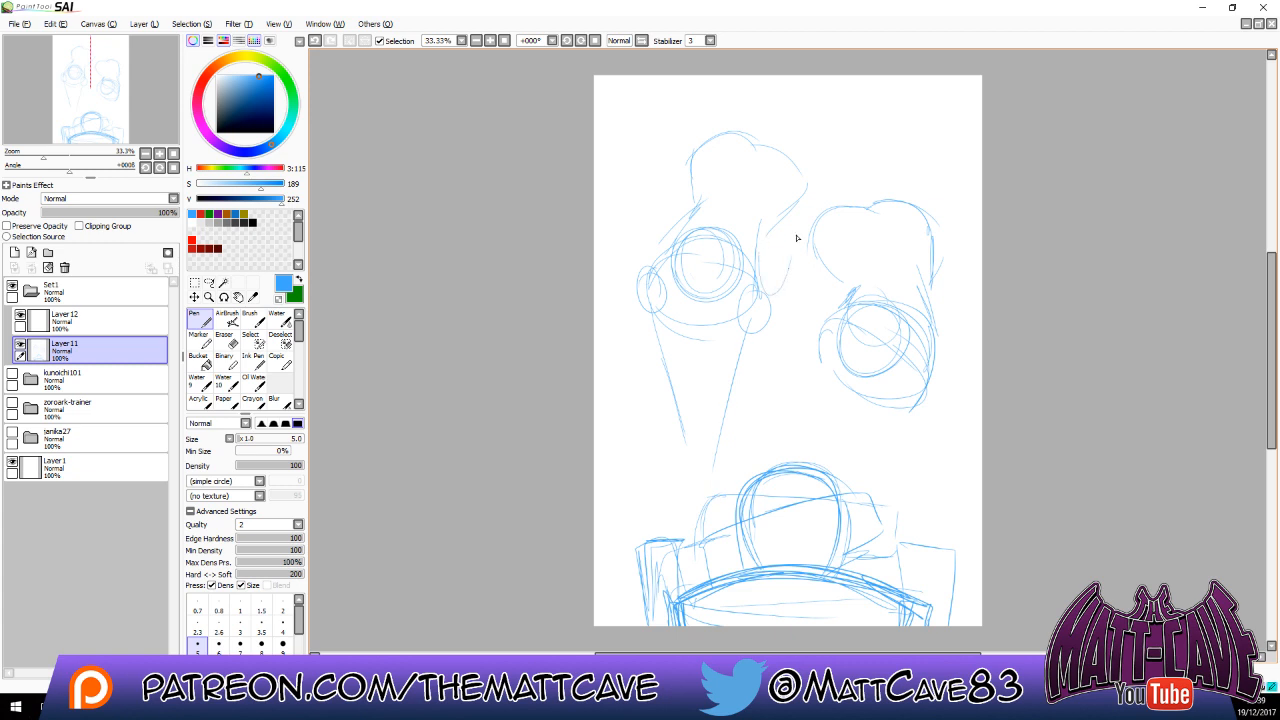
pyautogui.moveTo(806, 212); pyautogui.dragTo(755, 287)
pyautogui.moveTo(791, 201); pyautogui.dragTo(797, 185)
pyautogui.moveTo(813, 242); pyautogui.dragTo(808, 300)
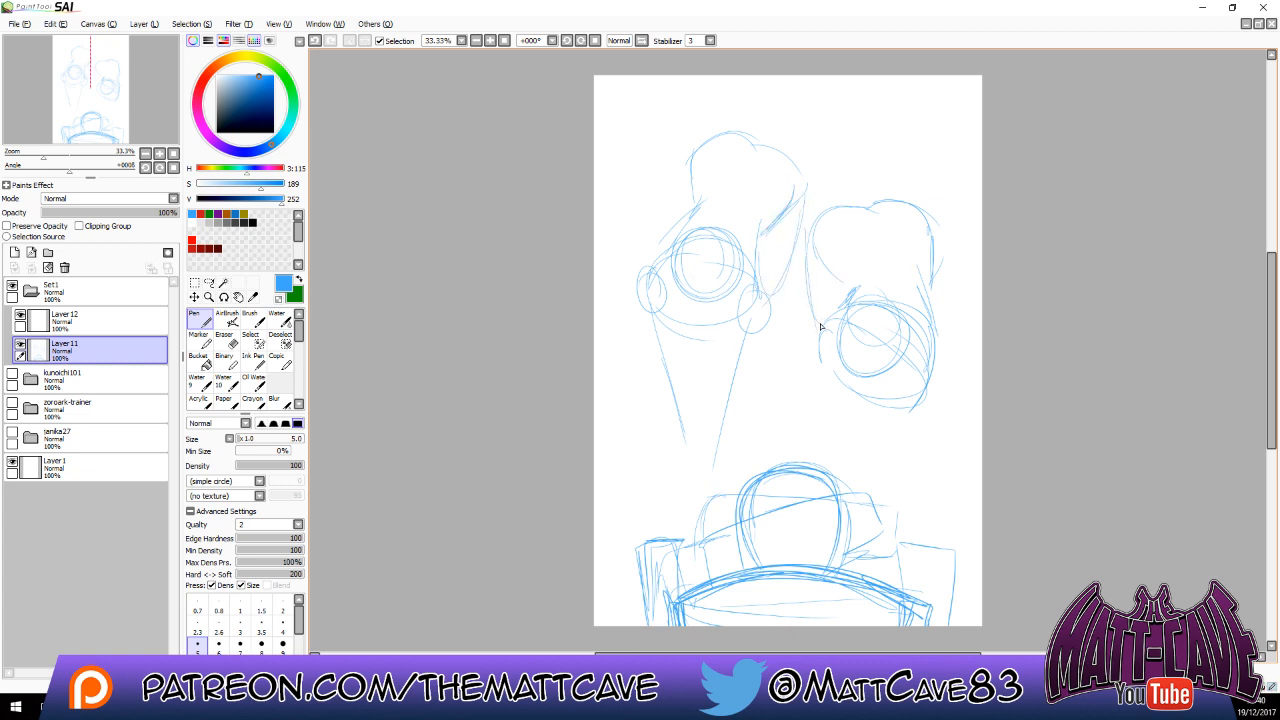
# Add small ovals and narrow pointed shapes at the top of both figures, and erase part of the tallest spike.
pyautogui.moveTo(912, 203)
pyautogui.mouseDown()
pyautogui.moveTo(853, 204)
pyautogui.moveTo(857, 100)
pyautogui.moveTo(878, 135)
pyautogui.mouseUp()
pyautogui.moveTo(727, 181)
pyautogui.mouseDown()
pyautogui.moveTo(750, 204)
pyautogui.moveTo(749, 180)
pyautogui.moveTo(726, 148)
pyautogui.moveTo(700, 187)
pyautogui.moveTo(695, 164)
pyautogui.moveTo(758, 178)
pyautogui.moveTo(728, 151)
pyautogui.moveTo(749, 200)
pyautogui.moveTo(781, 144)
pyautogui.moveTo(739, 152)
pyautogui.moveTo(793, 119)
pyautogui.mouseUp()
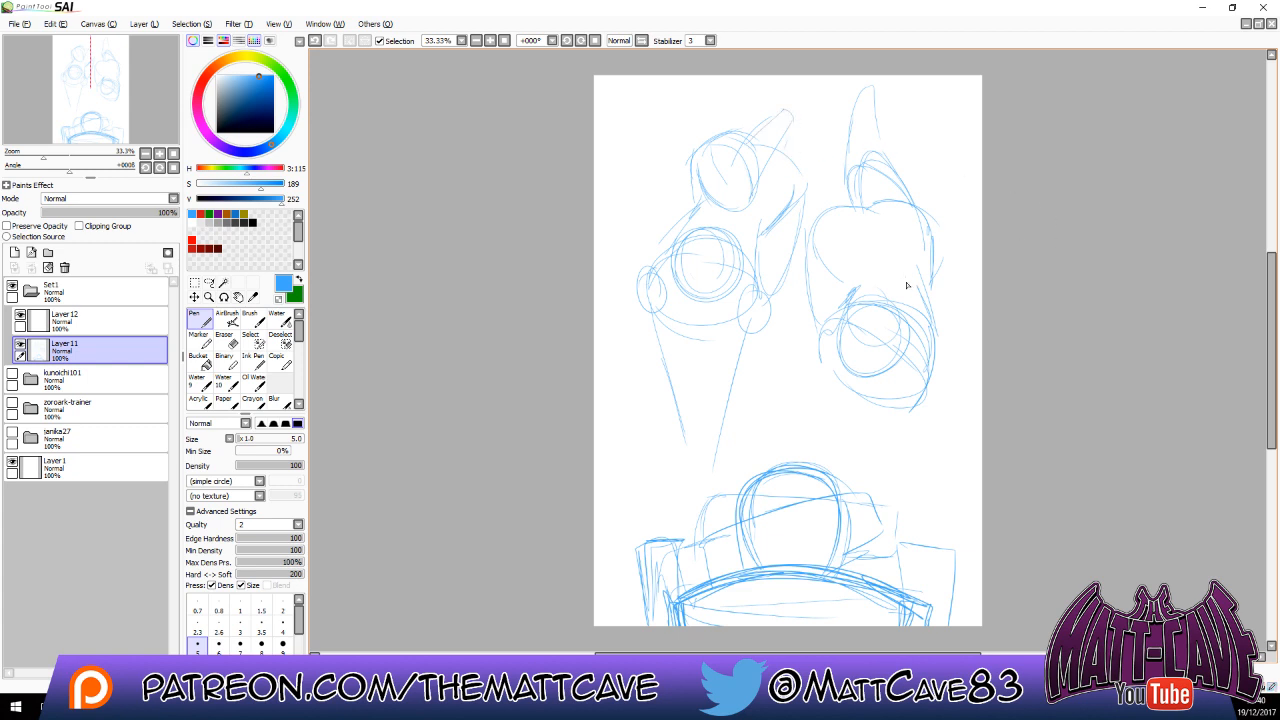
pyautogui.moveTo(886, 227)
pyautogui.mouseDown()
pyautogui.moveTo(874, 251)
pyautogui.moveTo(860, 160)
pyautogui.moveTo(892, 199)
pyautogui.mouseUp()
pyautogui.press('e')
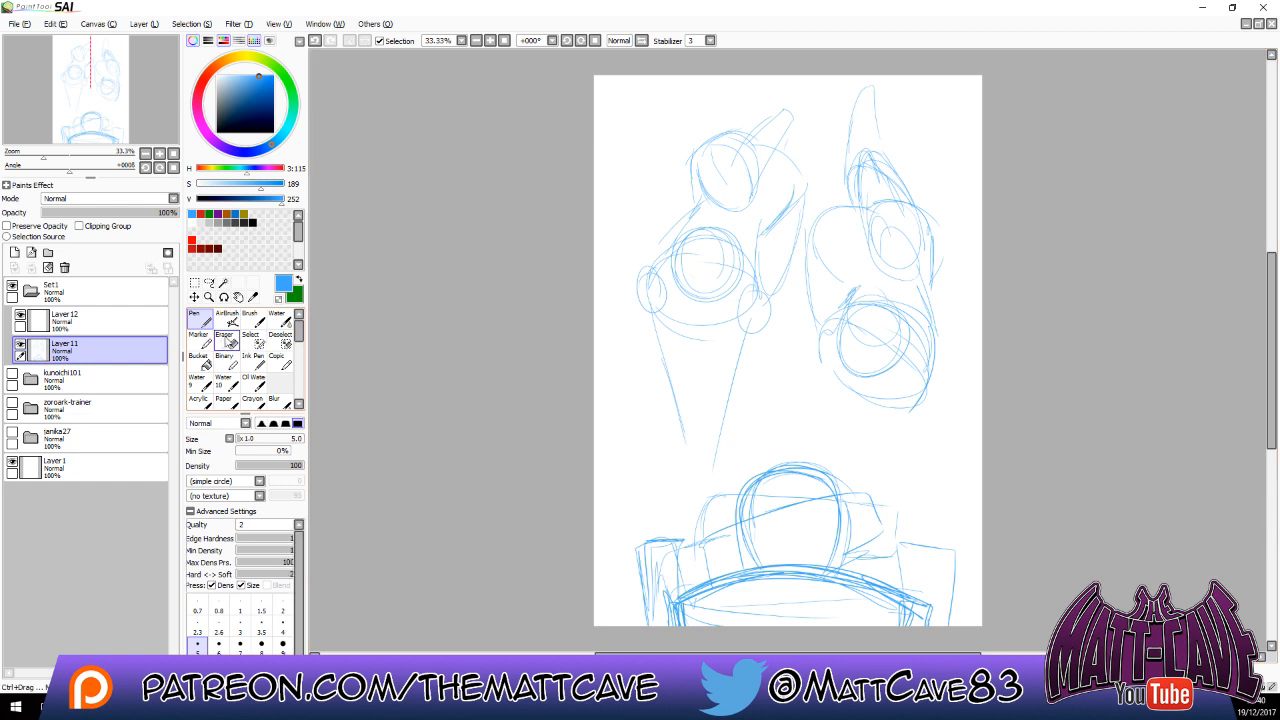
pyautogui.moveTo(866, 87)
pyautogui.mouseDown()
pyautogui.moveTo(847, 189)
pyautogui.moveTo(887, 158)
pyautogui.moveTo(937, 249)
pyautogui.mouseUp()
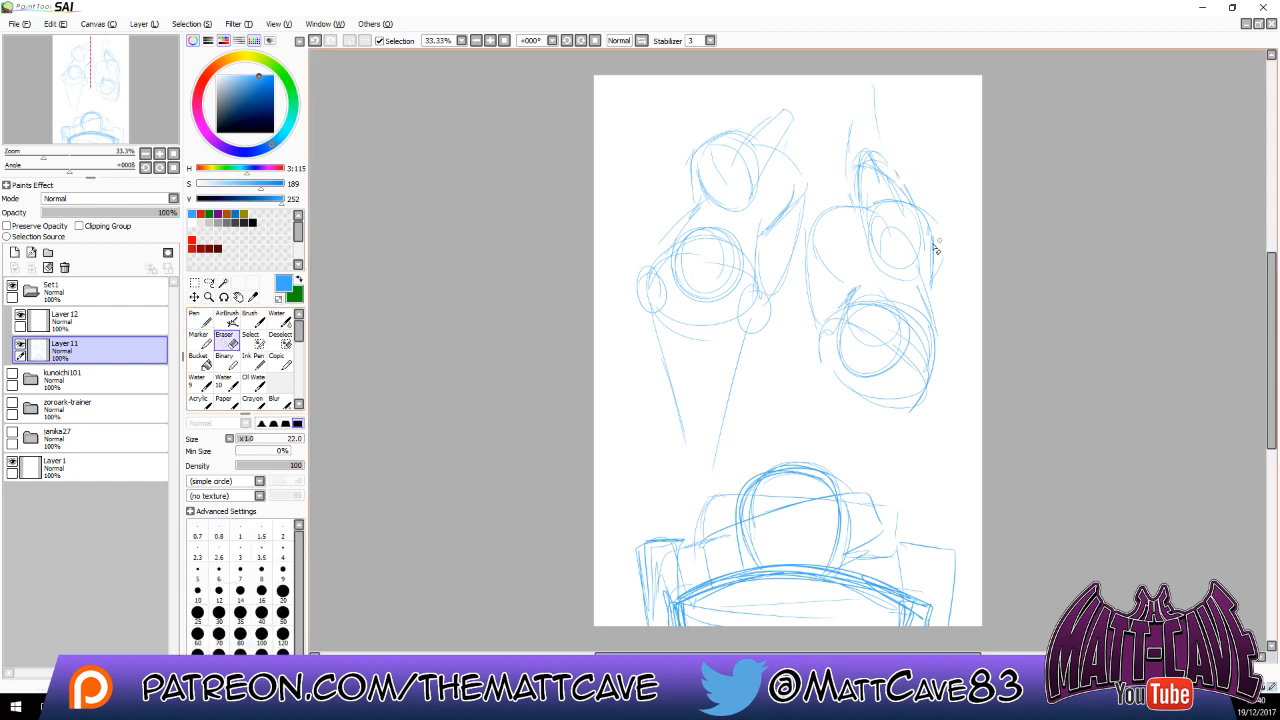
# Sketch two converging lines below the lower circle and add curved guide strokes around both circles.
pyautogui.press('n')
pyautogui.moveTo(819, 346)
pyautogui.mouseDown()
pyautogui.moveTo(835, 410)
pyautogui.moveTo(827, 327)
pyautogui.moveTo(830, 418)
pyautogui.moveTo(816, 340)
pyautogui.moveTo(834, 474)
pyautogui.mouseUp()
pyautogui.moveTo(913, 407); pyautogui.dragTo(887, 487)
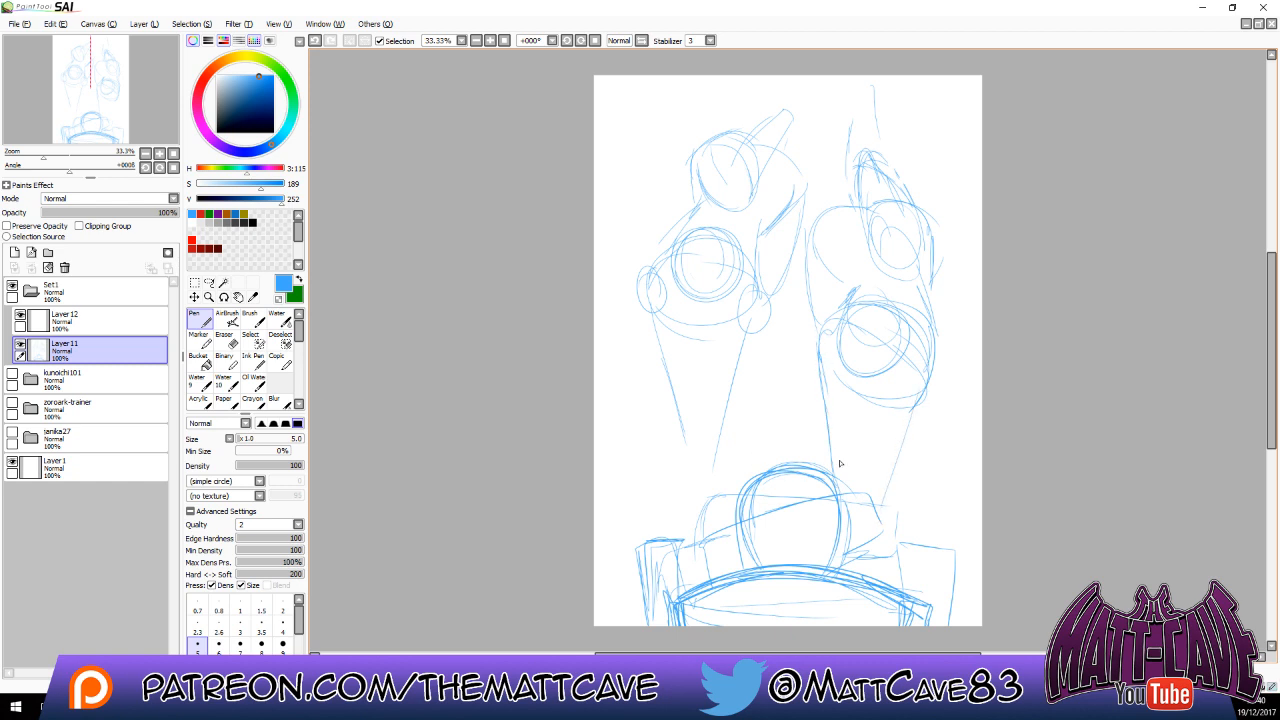
pyautogui.moveTo(911, 414); pyautogui.dragTo(871, 497)
pyautogui.moveTo(828, 350)
pyautogui.mouseDown()
pyautogui.moveTo(895, 403)
pyautogui.moveTo(916, 397)
pyautogui.mouseUp()
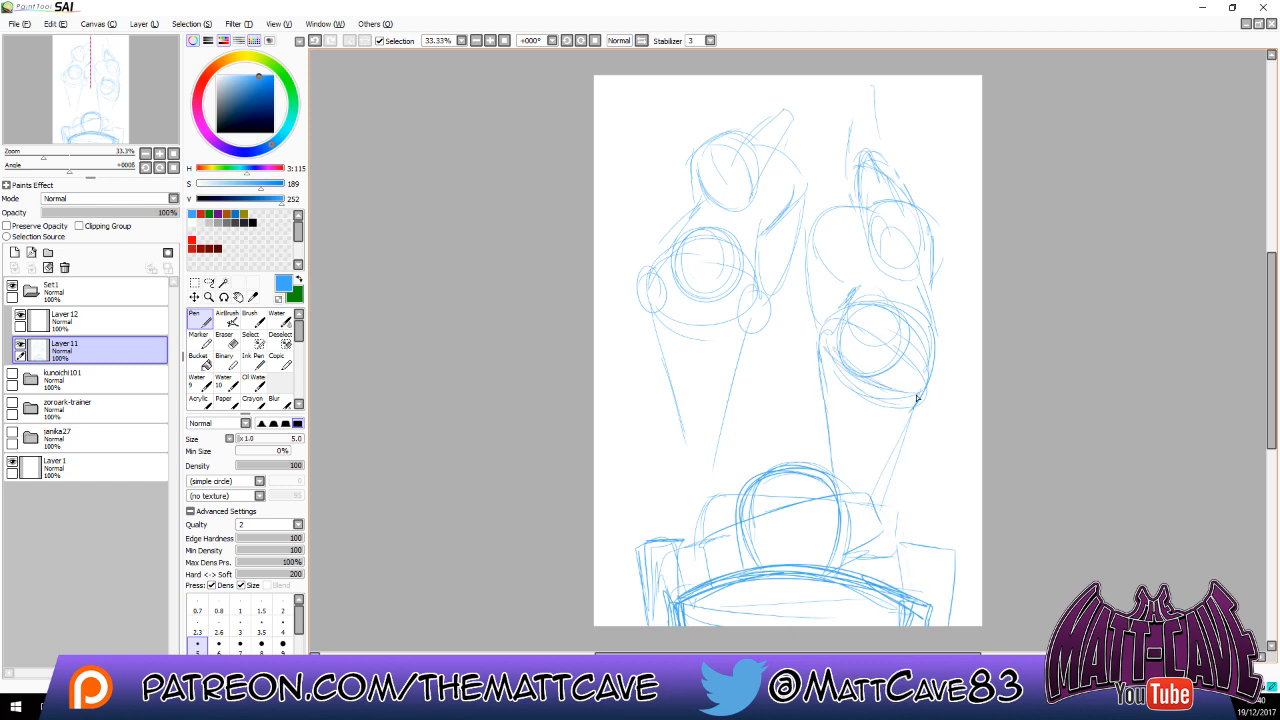
pyautogui.moveTo(655, 295)
pyautogui.mouseDown()
pyautogui.moveTo(758, 313)
pyautogui.moveTo(663, 317)
pyautogui.moveTo(725, 275)
pyautogui.moveTo(702, 320)
pyautogui.mouseUp()
pyautogui.moveTo(681, 258)
pyautogui.mouseDown()
pyautogui.moveTo(703, 307)
pyautogui.moveTo(700, 240)
pyautogui.mouseUp()
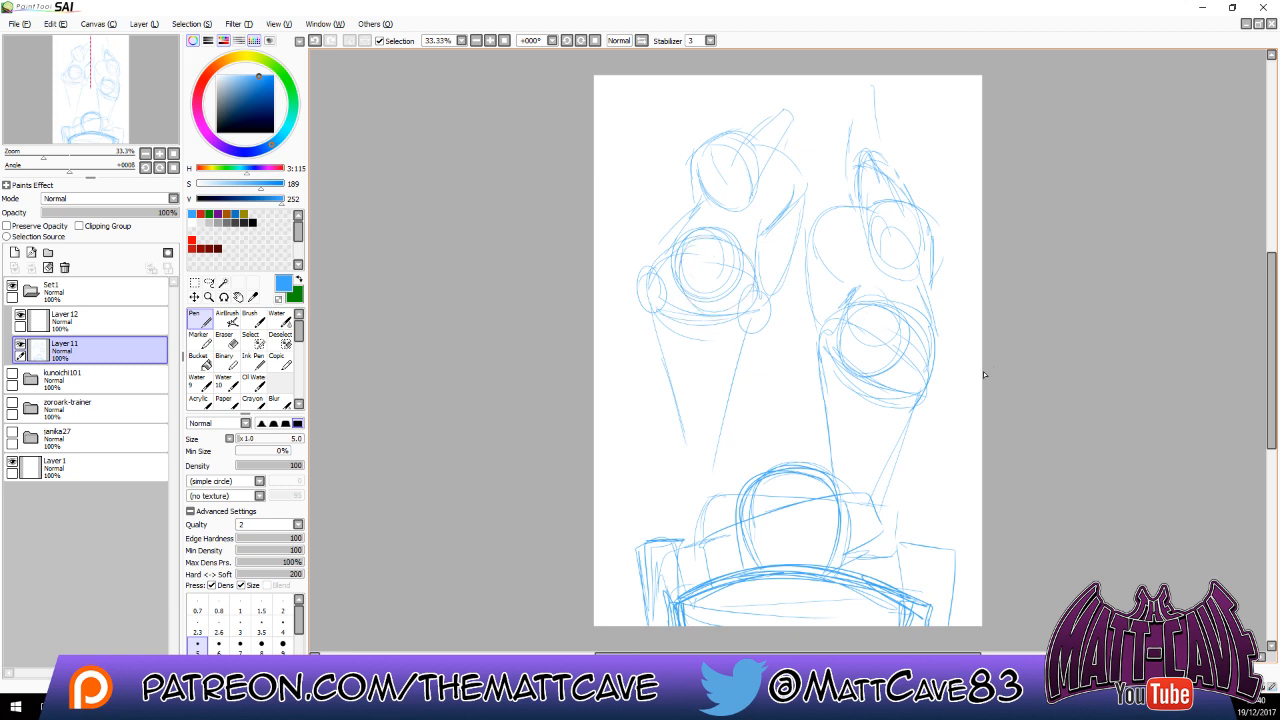
# On Layer12, sketch a brown peaked body outline with a vertical centre line over the arch.
pyautogui.click(110, 326)
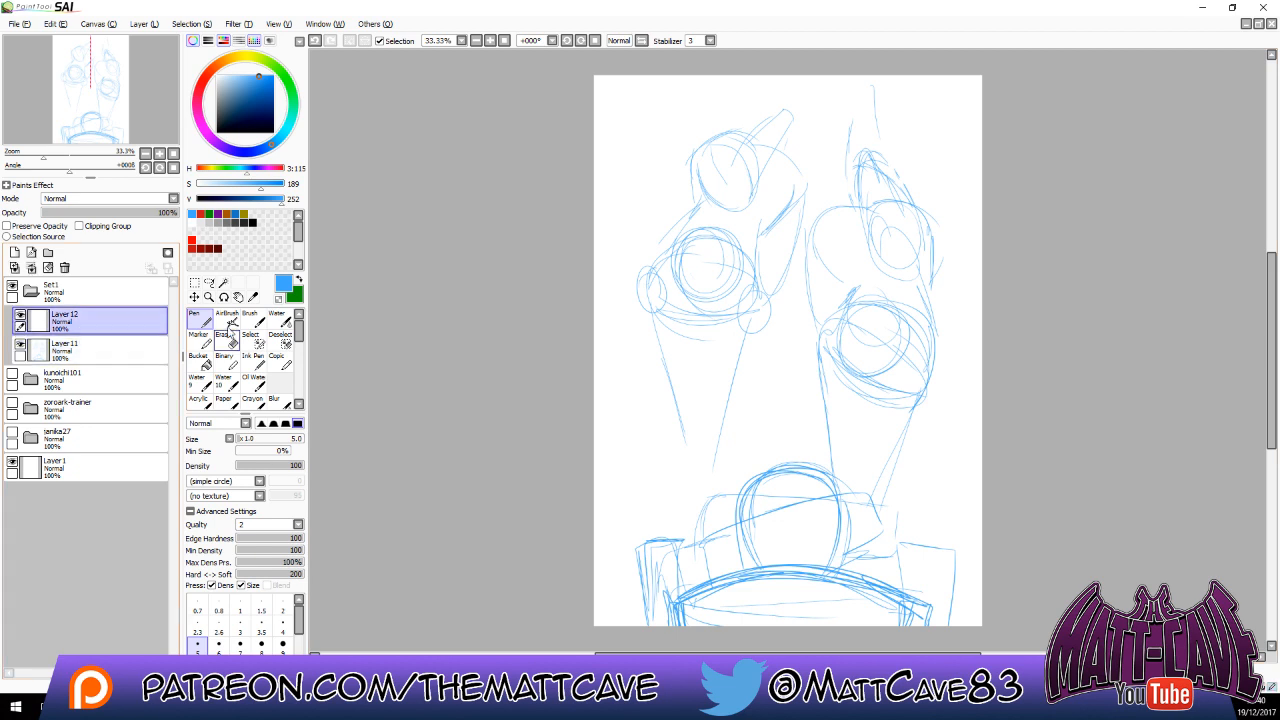
pyautogui.click(231, 212)
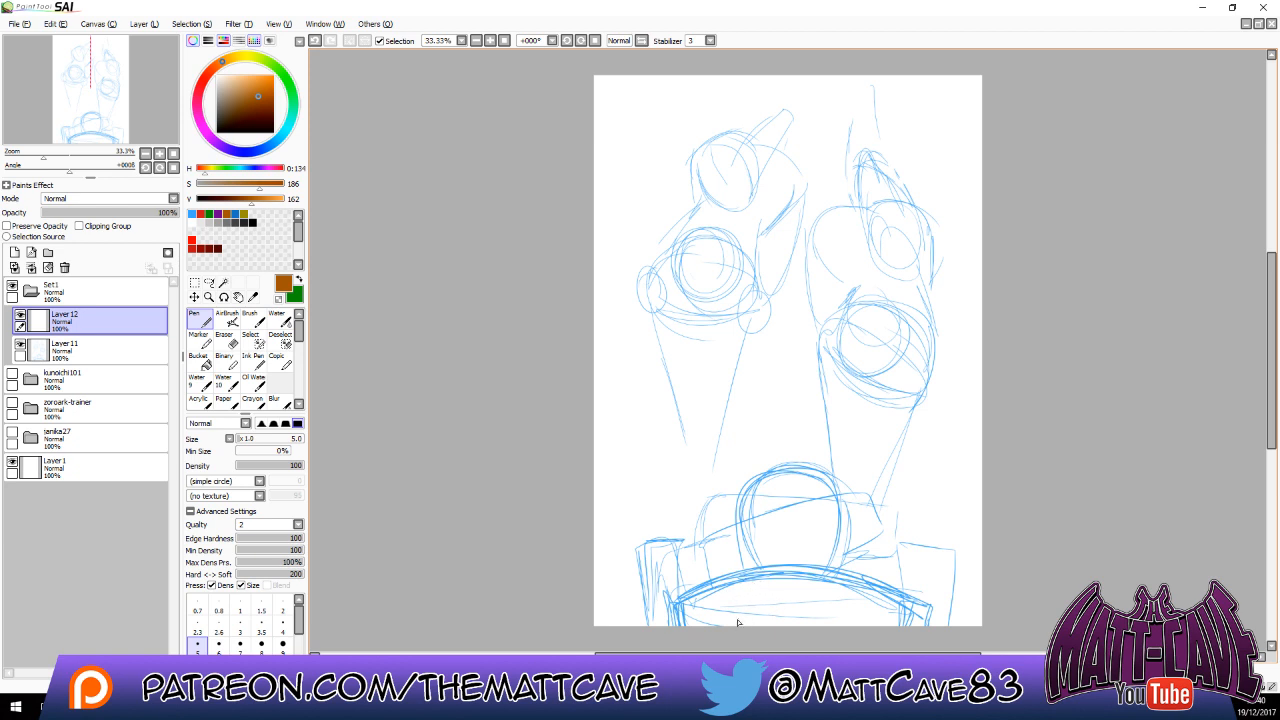
pyautogui.moveTo(727, 632)
pyautogui.mouseDown()
pyautogui.moveTo(766, 537)
pyautogui.moveTo(798, 536)
pyautogui.moveTo(860, 568)
pyautogui.moveTo(858, 629)
pyautogui.mouseUp()
pyautogui.moveTo(788, 550); pyautogui.dragTo(790, 622)
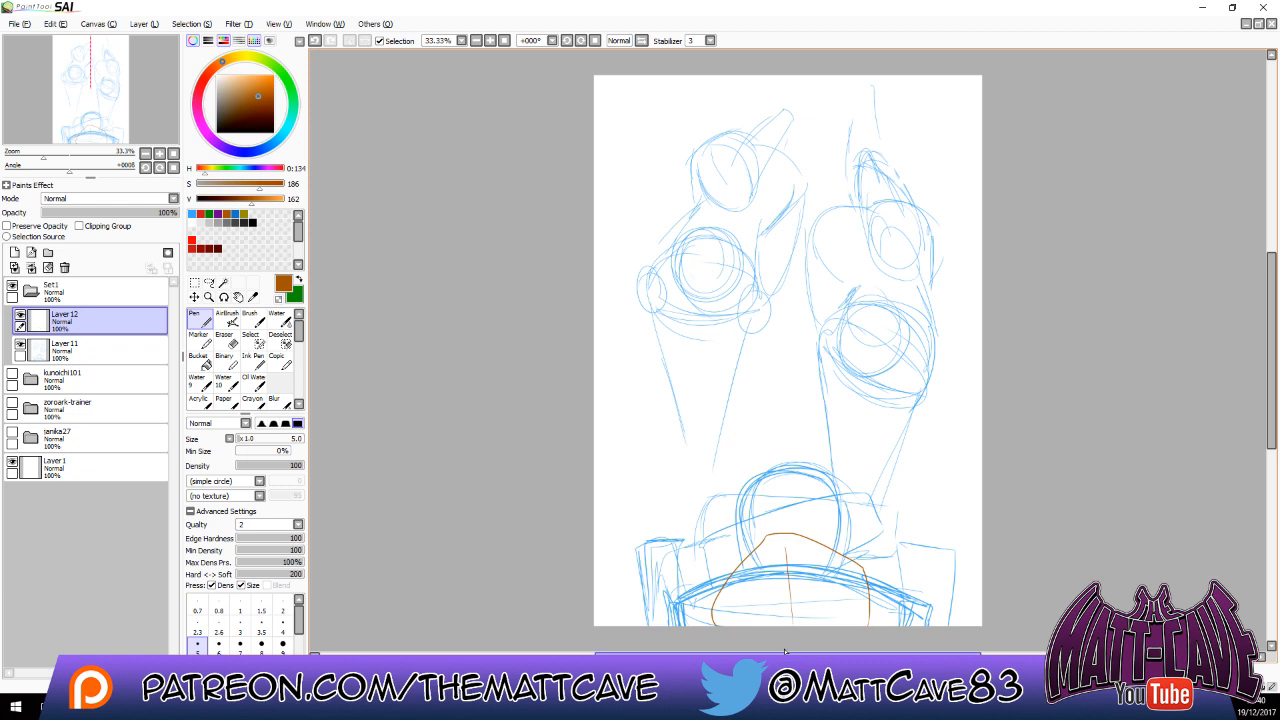
pyautogui.moveTo(700, 617)
pyautogui.mouseDown()
pyautogui.moveTo(698, 552)
pyautogui.moveTo(862, 529)
pyautogui.moveTo(870, 552)
pyautogui.moveTo(798, 536)
pyautogui.moveTo(838, 527)
pyautogui.moveTo(853, 556)
pyautogui.mouseUp()
pyautogui.hotkey('ctrl', 'z')
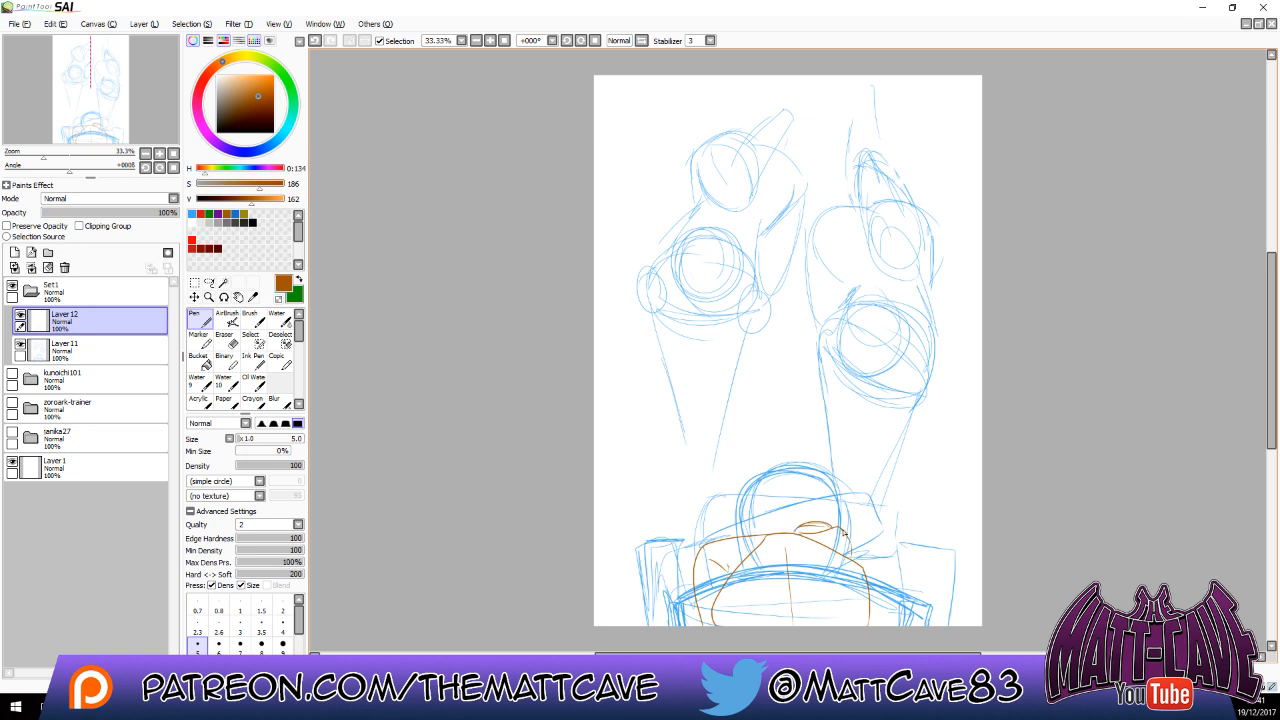
# Extend the brown sketch sideways from the peaked outline with a lower leg, an ankle and an upright foot.
pyautogui.hotkey('ctrl', 'z')
pyautogui.moveTo(794, 532)
pyautogui.mouseDown()
pyautogui.moveTo(827, 521)
pyautogui.moveTo(838, 530)
pyautogui.moveTo(792, 535)
pyautogui.moveTo(861, 541)
pyautogui.moveTo(840, 531)
pyautogui.moveTo(858, 524)
pyautogui.moveTo(860, 566)
pyautogui.mouseUp()
pyautogui.hotkey('ctrl', 'z')
pyautogui.moveTo(868, 528)
pyautogui.mouseDown()
pyautogui.moveTo(881, 559)
pyautogui.moveTo(871, 528)
pyautogui.moveTo(885, 536)
pyautogui.moveTo(881, 559)
pyautogui.moveTo(920, 513)
pyautogui.moveTo(916, 562)
pyautogui.moveTo(930, 490)
pyautogui.moveTo(924, 558)
pyautogui.mouseUp()
pyautogui.hotkey('ctrl', 'z')
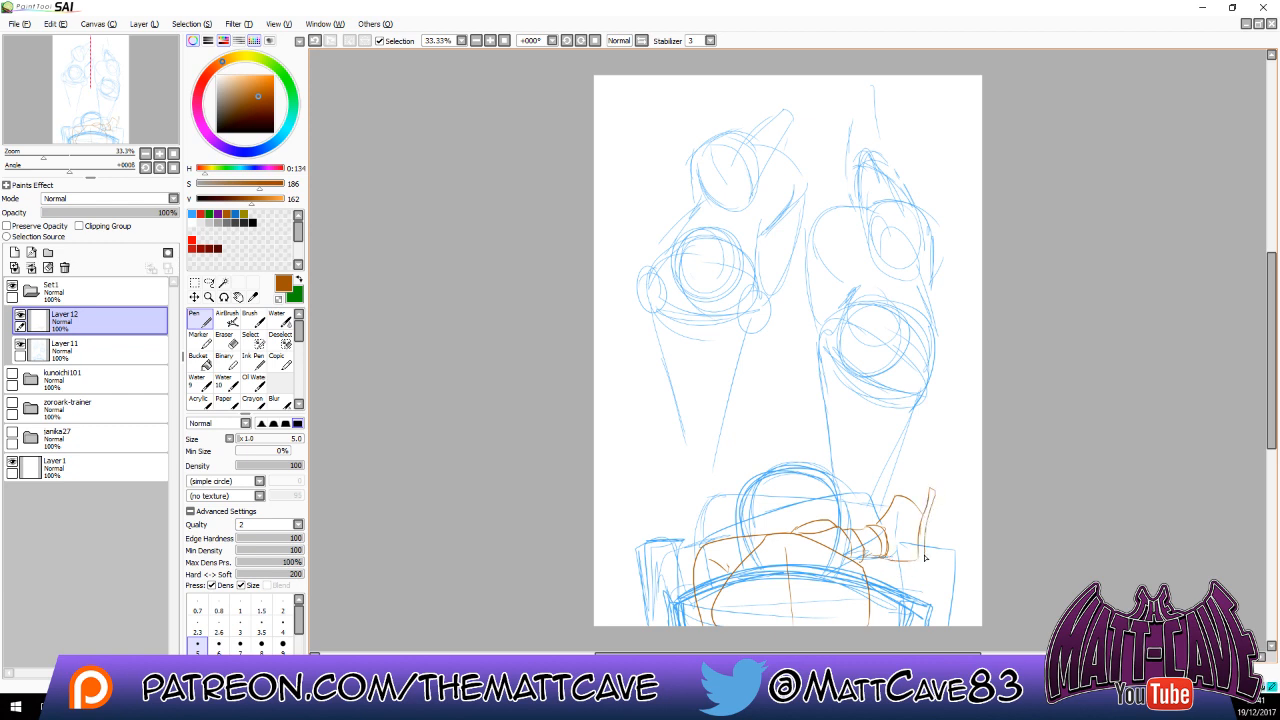
# Refine the brown foot with rounded toes and a firmer sole and ankle, erasing the overlapping strokes.
pyautogui.moveTo(881, 520); pyautogui.dragTo(913, 506)
pyautogui.press('e')
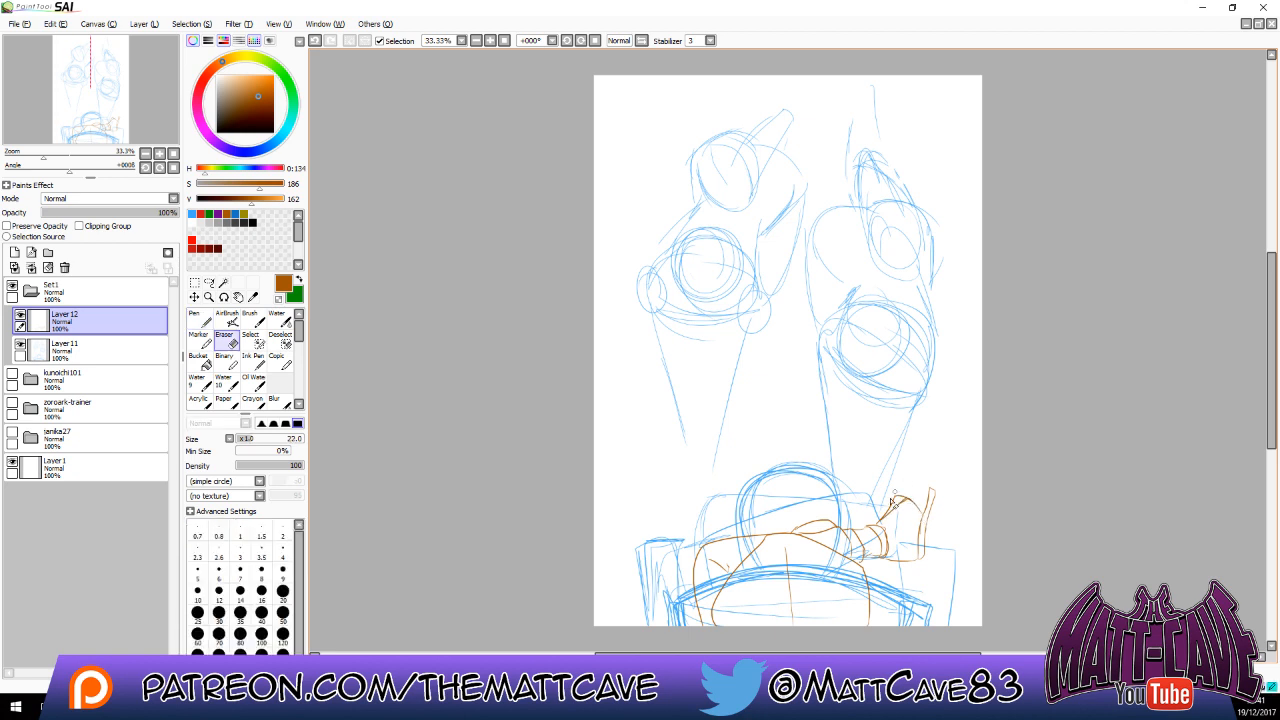
pyautogui.press('n')
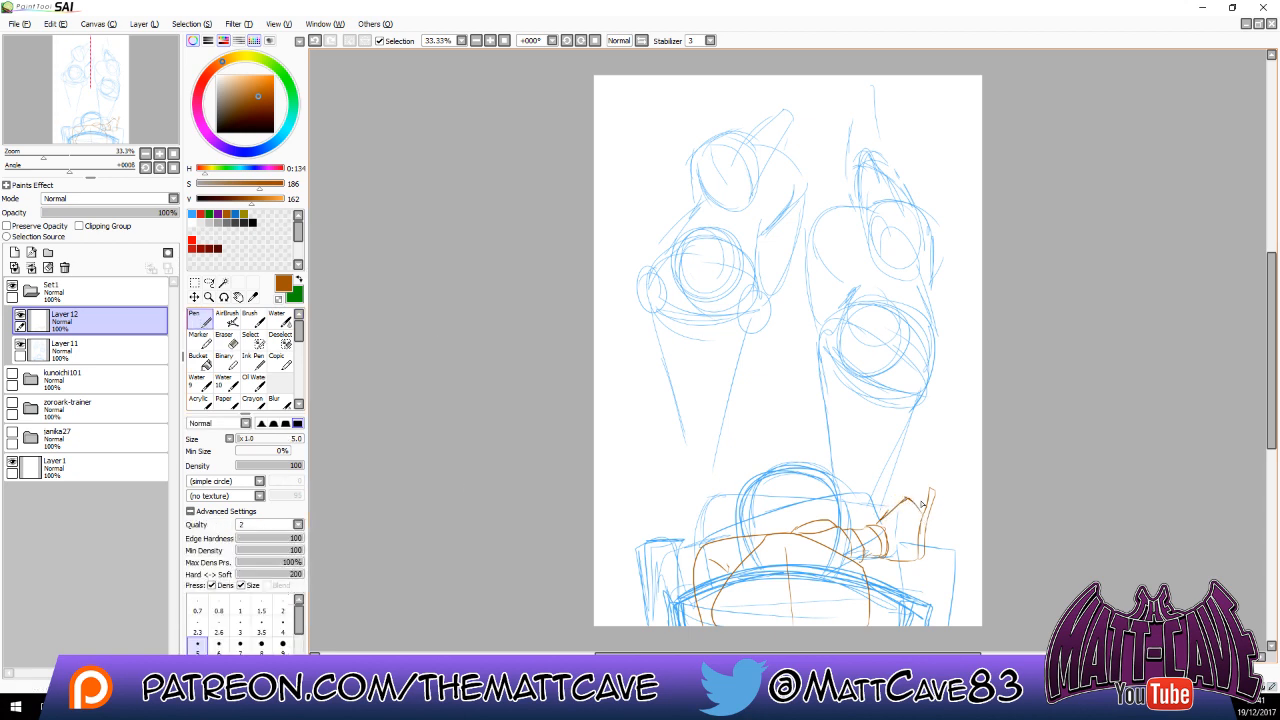
pyautogui.hotkey('ctrl', 'z')
pyautogui.moveTo(920, 489); pyautogui.dragTo(922, 507)
pyautogui.press('e')
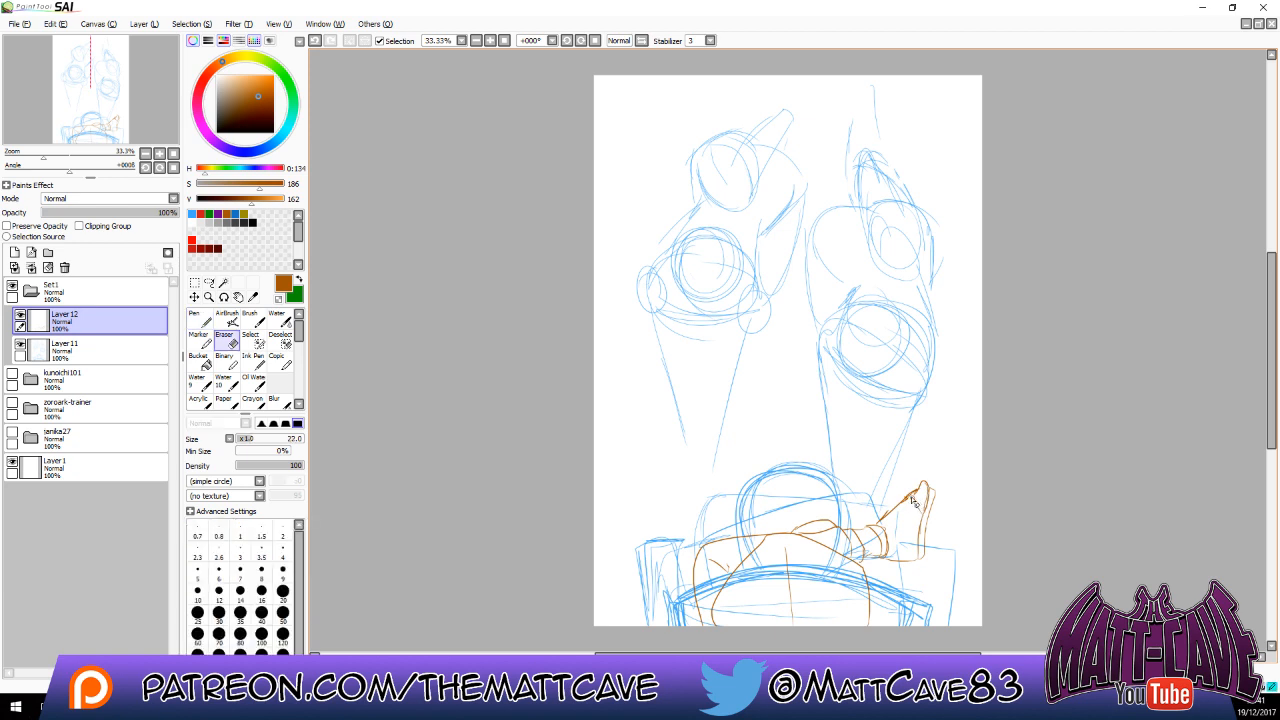
pyautogui.moveTo(902, 507)
pyautogui.mouseDown()
pyautogui.moveTo(852, 510)
pyautogui.moveTo(916, 506)
pyautogui.moveTo(914, 494)
pyautogui.moveTo(924, 510)
pyautogui.moveTo(909, 497)
pyautogui.moveTo(918, 486)
pyautogui.moveTo(935, 499)
pyautogui.moveTo(935, 486)
pyautogui.moveTo(920, 550)
pyautogui.mouseUp()
pyautogui.click(201, 321)
pyautogui.moveTo(930, 500)
pyautogui.mouseDown()
pyautogui.moveTo(918, 563)
pyautogui.moveTo(886, 559)
pyautogui.moveTo(930, 551)
pyautogui.moveTo(878, 545)
pyautogui.moveTo(870, 530)
pyautogui.moveTo(882, 561)
pyautogui.moveTo(882, 525)
pyautogui.moveTo(864, 530)
pyautogui.moveTo(861, 557)
pyautogui.mouseUp()
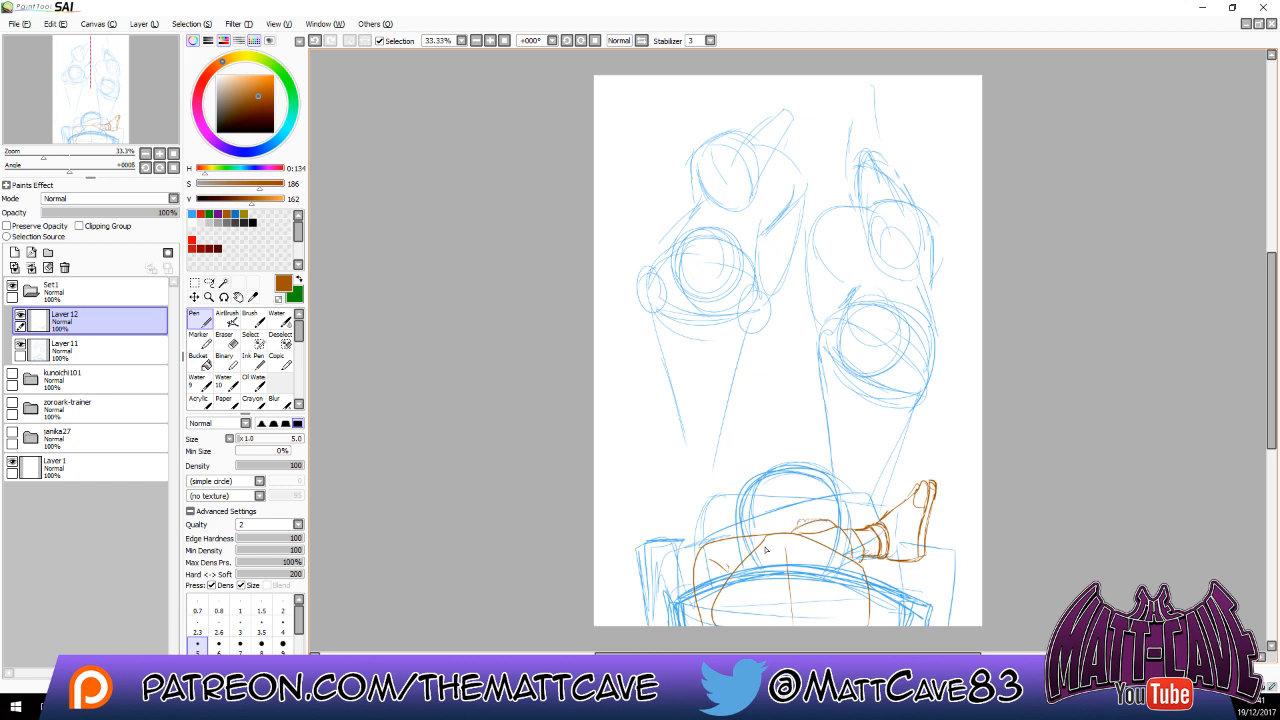
# Sketch a brown rectangular block at each end of the arch, running down to the page edge.
pyautogui.moveTo(650, 580); pyautogui.dragTo(688, 580)
pyautogui.moveTo(650, 580); pyautogui.dragTo(650, 626)
pyautogui.moveTo(866, 562)
pyautogui.mouseDown()
pyautogui.moveTo(873, 634)
pyautogui.moveTo(876, 582)
pyautogui.moveTo(915, 579)
pyautogui.moveTo(916, 622)
pyautogui.mouseUp()
pyautogui.moveTo(876, 580); pyautogui.dragTo(875, 624)
pyautogui.moveTo(914, 585); pyautogui.dragTo(918, 640)
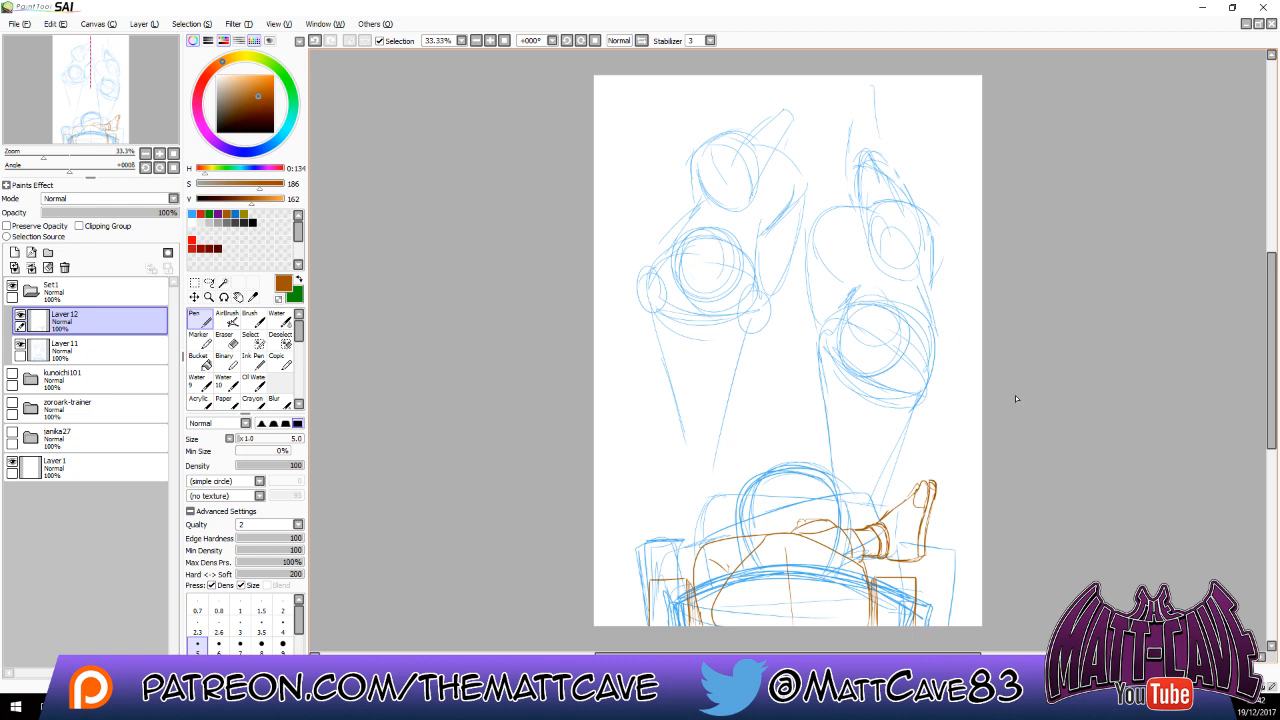
# On a new layer above Layer12, sketch two short brown curves forming the lower outline beneath the upper circle at 50% zoom.
pyautogui.click(14, 252)
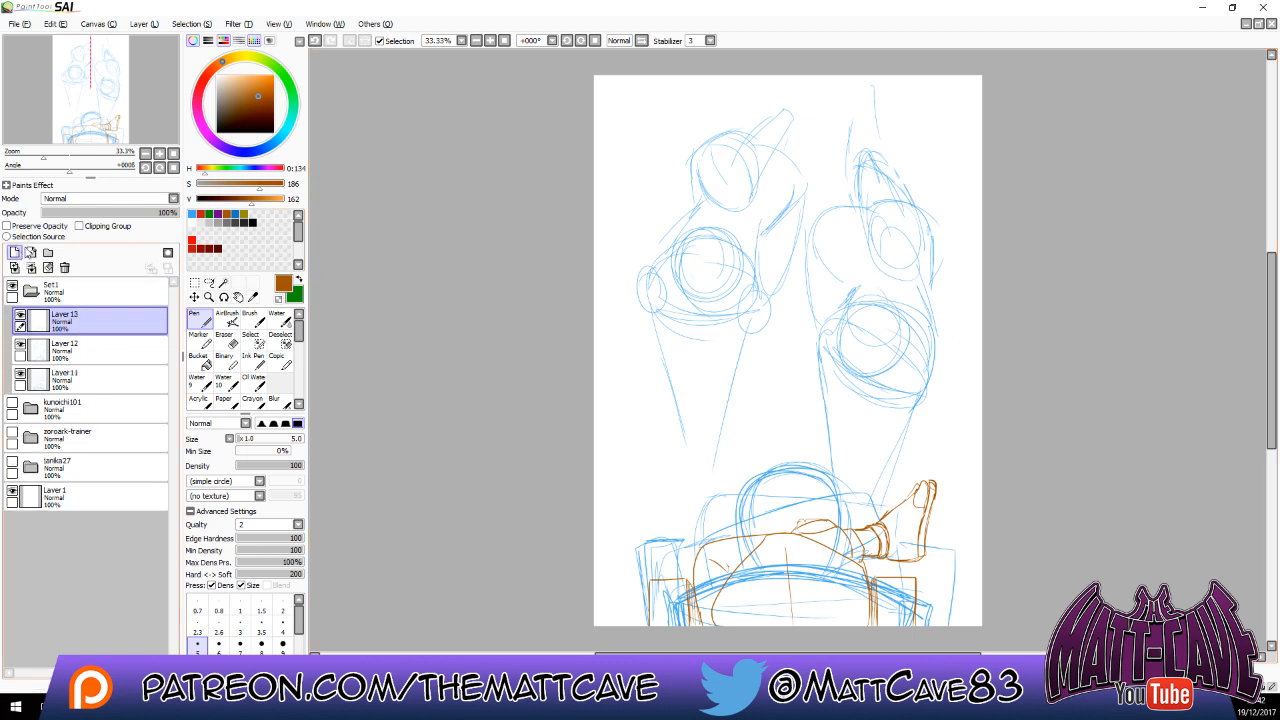
pyautogui.click(490, 41)
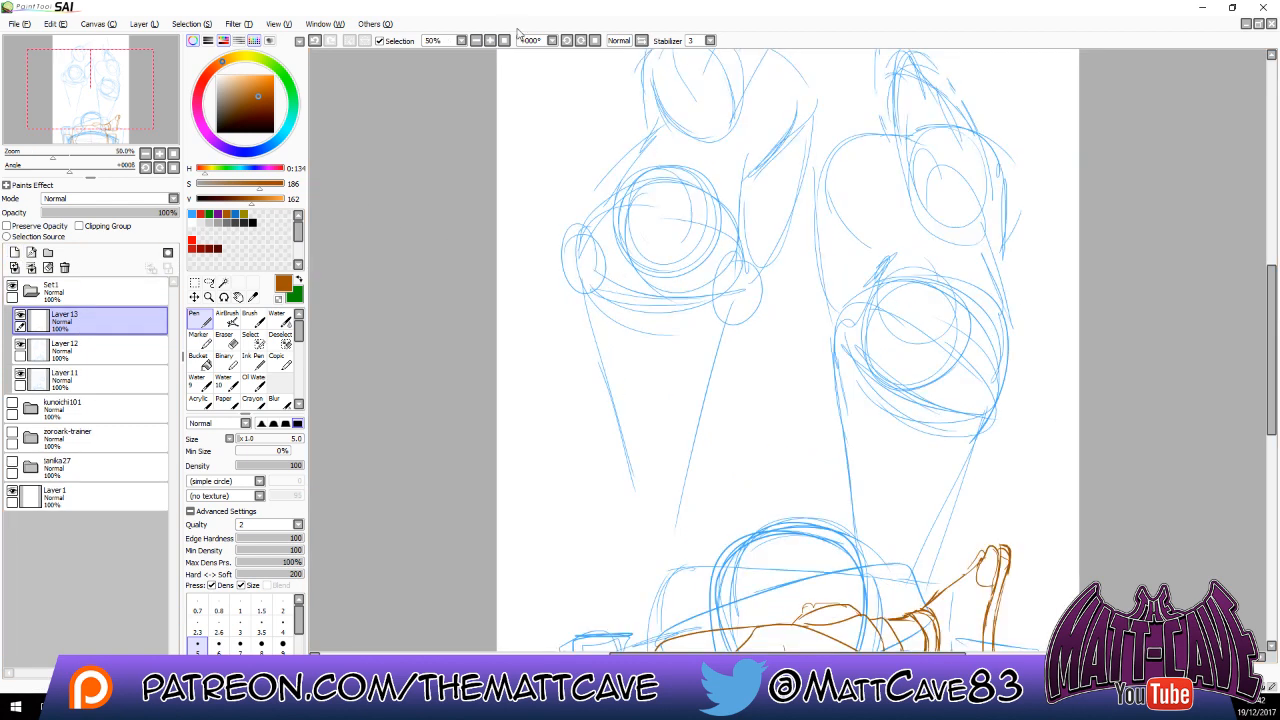
pyautogui.moveTo(751, 353); pyautogui.dragTo(694, 523)
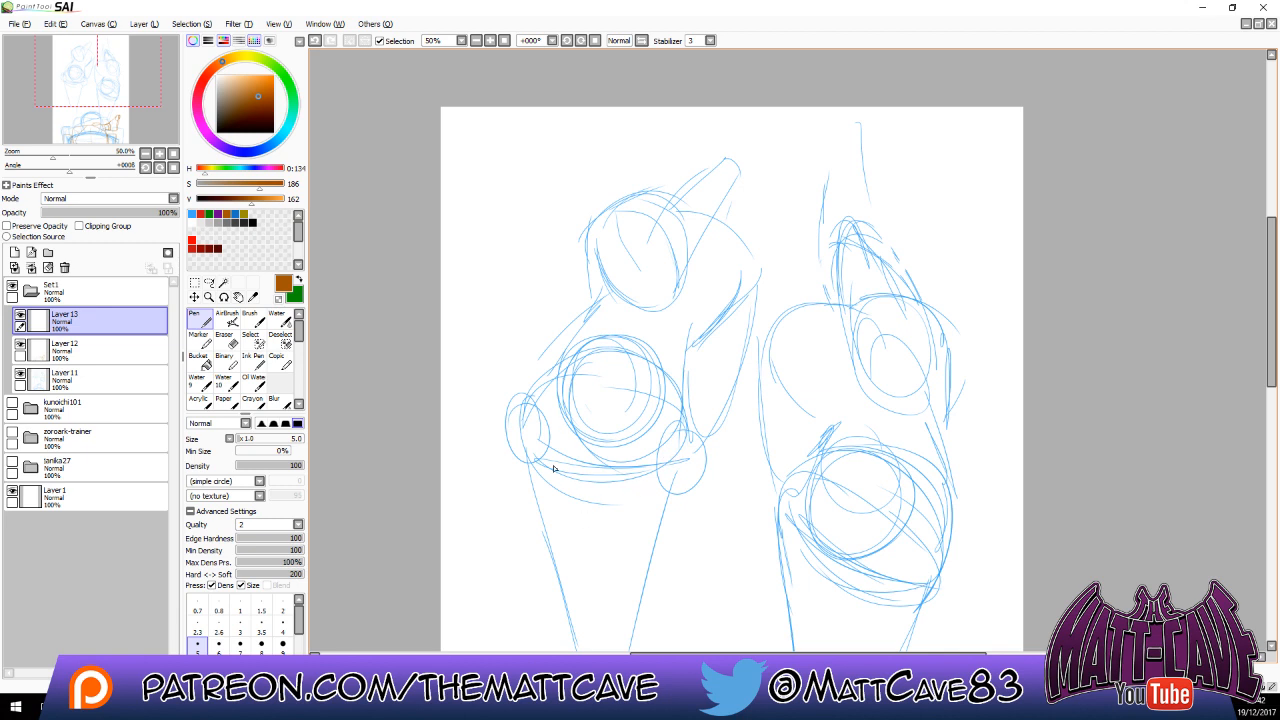
pyautogui.moveTo(537, 456)
pyautogui.mouseDown()
pyautogui.moveTo(610, 470)
pyautogui.moveTo(648, 447)
pyautogui.mouseUp()
pyautogui.moveTo(541, 466); pyautogui.dragTo(577, 531)
pyautogui.hotkey('ctrl', 'z')
pyautogui.moveTo(541, 466)
pyautogui.mouseDown()
pyautogui.moveTo(544, 500)
pyautogui.moveTo(582, 524)
pyautogui.mouseUp()
pyautogui.moveTo(657, 470)
pyautogui.mouseDown()
pyautogui.moveTo(656, 501)
pyautogui.moveTo(624, 526)
pyautogui.mouseUp()
pyautogui.hotkey('ctrl', 'z')
# Sketch a brown V shape with a curved line across it between the two curves and erase its overlong upper ends.
pyautogui.moveTo(564, 437); pyautogui.dragTo(604, 508)
pyautogui.hotkey('ctrl', 'z')
pyautogui.moveTo(568, 424)
pyautogui.mouseDown()
pyautogui.moveTo(600, 502)
pyautogui.moveTo(637, 443)
pyautogui.mouseUp()
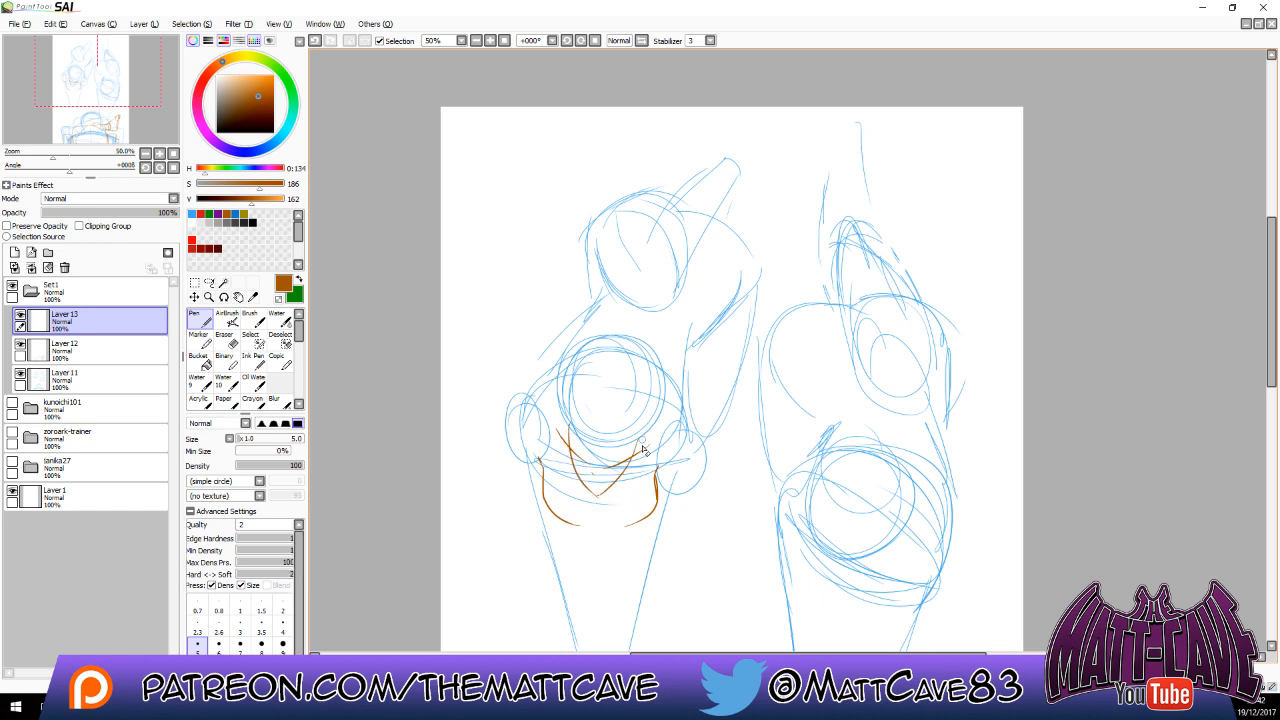
pyautogui.press('e')
pyautogui.moveTo(577, 440); pyautogui.dragTo(562, 432)
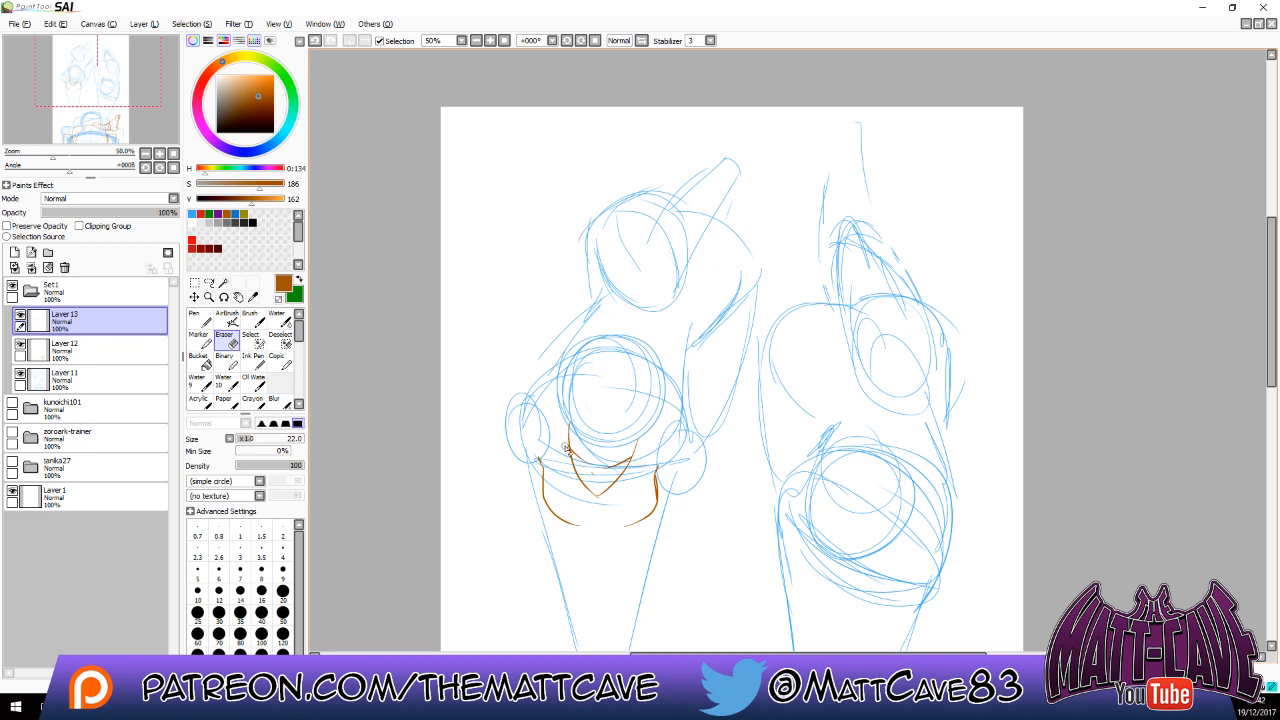
pyautogui.click(206, 323)
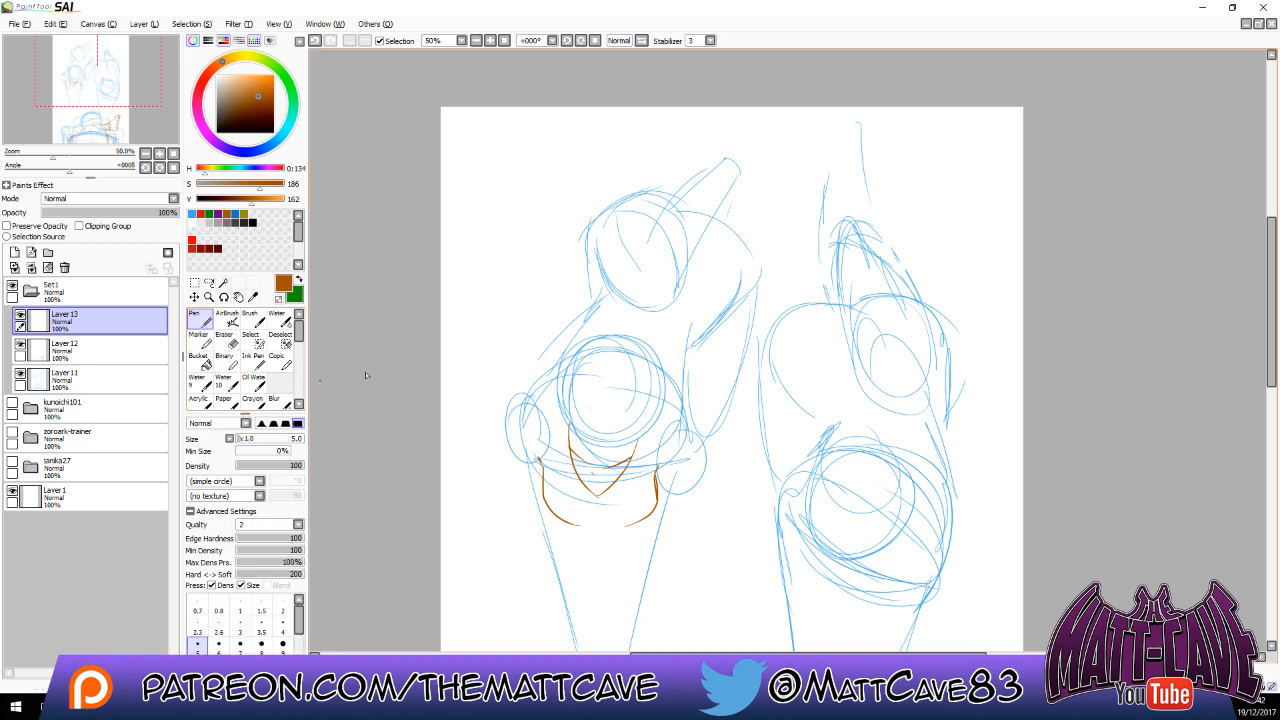
# Extend both brown curves upward with long side contours along the edges of the circle, redoing stray strokes.
pyautogui.moveTo(544, 470); pyautogui.dragTo(548, 386)
pyautogui.hotkey('ctrl', 'z')
pyautogui.moveTo(543, 470); pyautogui.dragTo(555, 378)
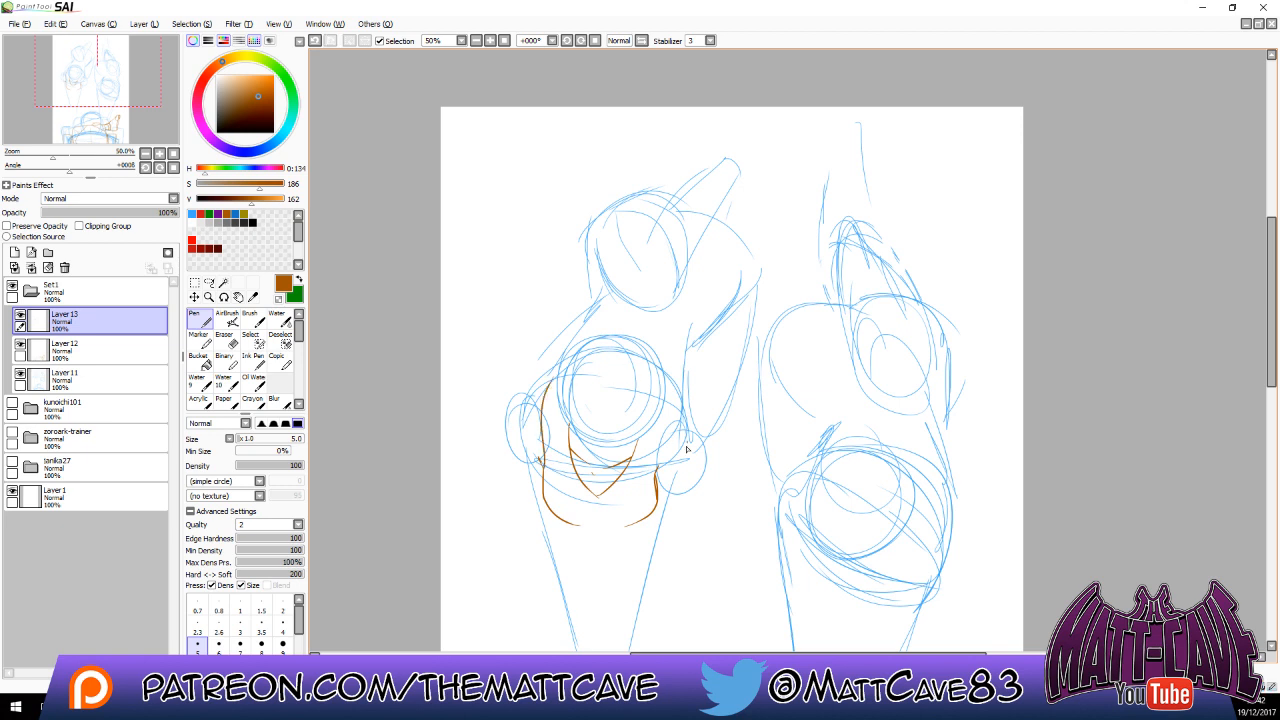
pyautogui.moveTo(657, 474); pyautogui.dragTo(678, 386)
pyautogui.hotkey('ctrl', 'z')
pyautogui.hotkey('ctrl', 'z')
pyautogui.hotkey('ctrl', 'z')
pyautogui.moveTo(657, 478)
pyautogui.mouseDown()
pyautogui.moveTo(671, 386)
pyautogui.moveTo(656, 482)
pyautogui.mouseUp()
pyautogui.moveTo(559, 372)
pyautogui.mouseDown()
pyautogui.moveTo(543, 454)
pyautogui.moveTo(553, 383)
pyautogui.mouseUp()
pyautogui.hotkey('ctrl', 'z')
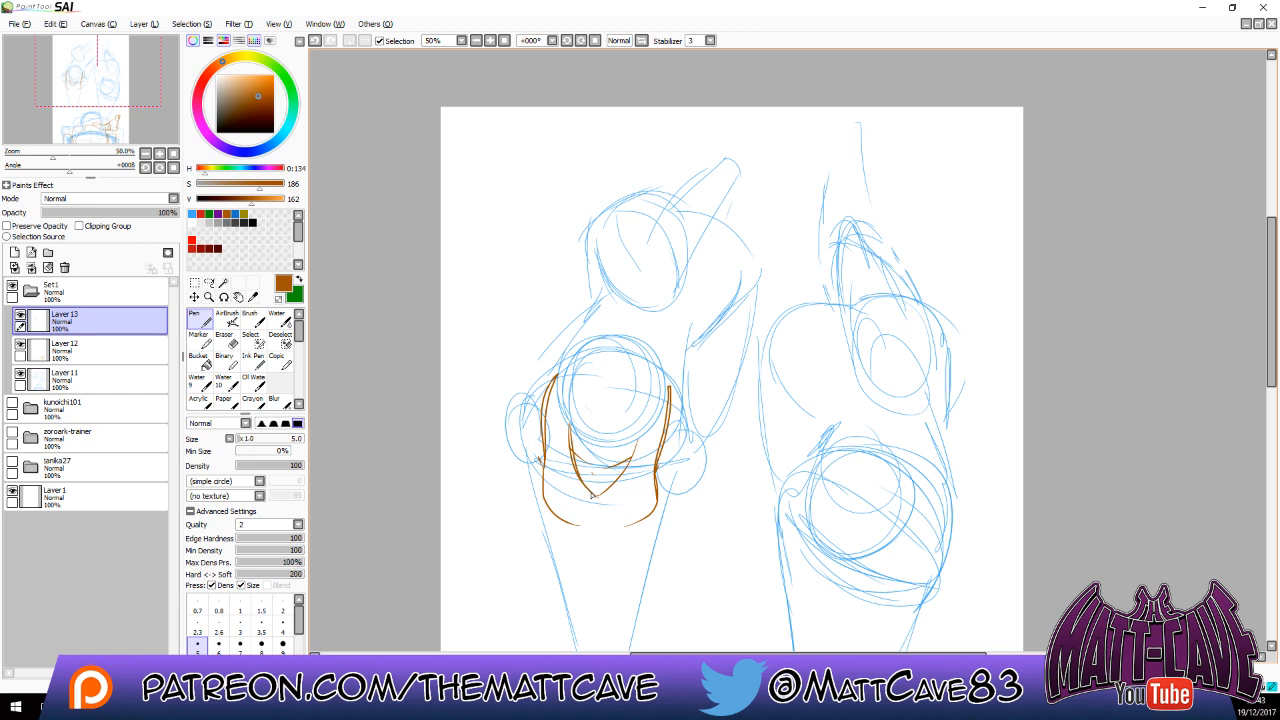
# Increase the pen size to 9.
pyautogui.press(']')
pyautogui.press(']')
pyautogui.press(']')
pyautogui.press(']')
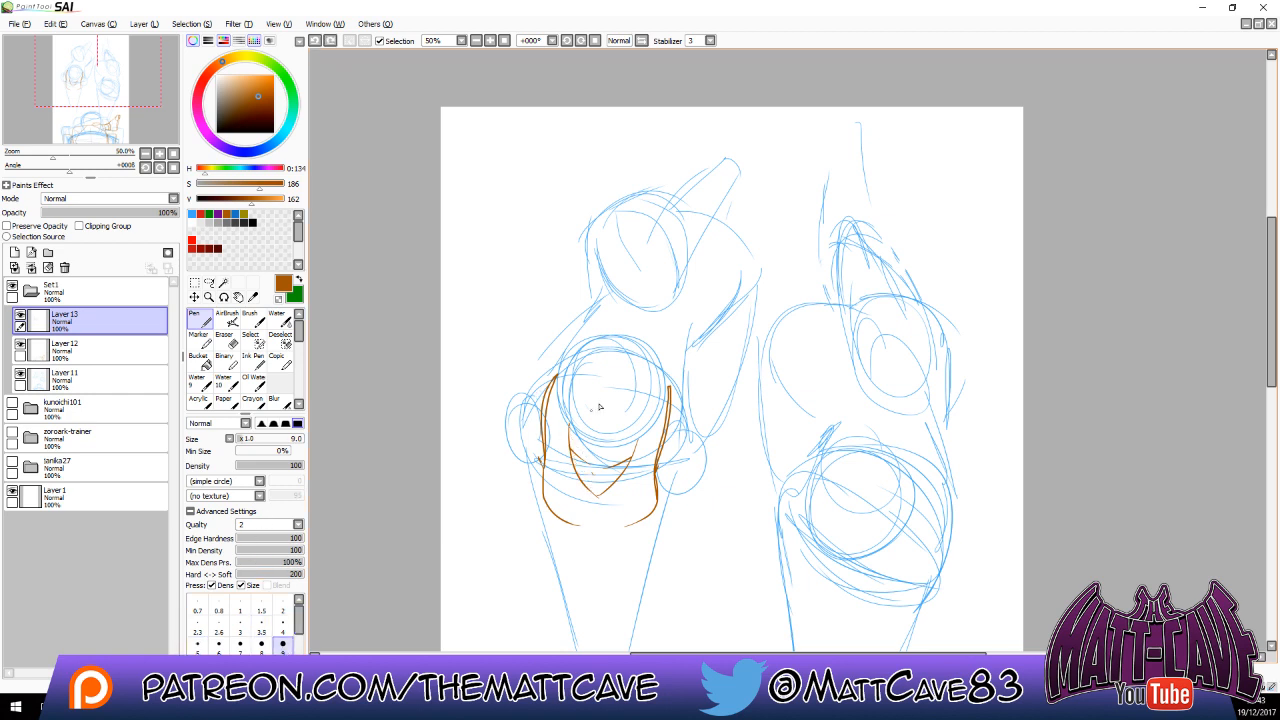
# Thicken the brown V neckline and the upper parts of both side contours with the size 9 pen.
pyautogui.moveTo(571, 428)
pyautogui.mouseDown()
pyautogui.moveTo(600, 500)
pyautogui.moveTo(638, 446)
pyautogui.moveTo(598, 497)
pyautogui.mouseUp()
pyautogui.hotkey('ctrl', 'z')
pyautogui.moveTo(554, 378); pyautogui.dragTo(546, 460)
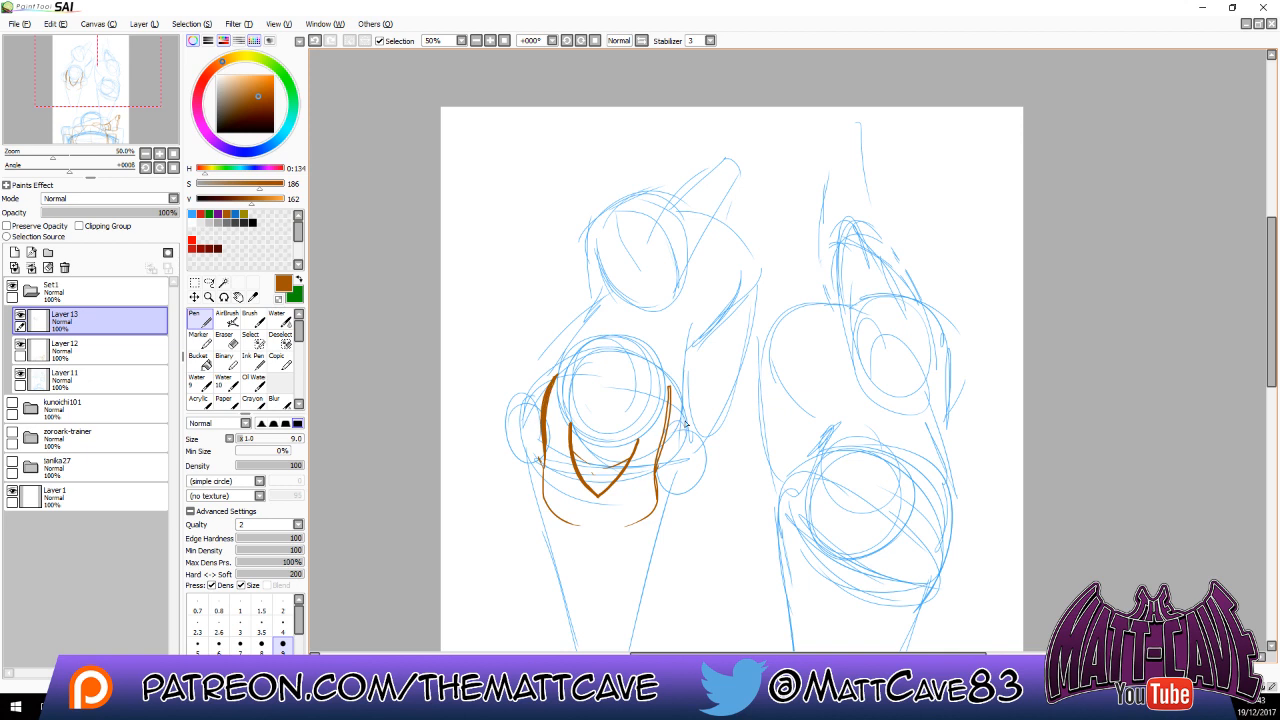
pyautogui.moveTo(669, 388); pyautogui.dragTo(658, 466)
pyautogui.moveTo(669, 387); pyautogui.dragTo(665, 435)
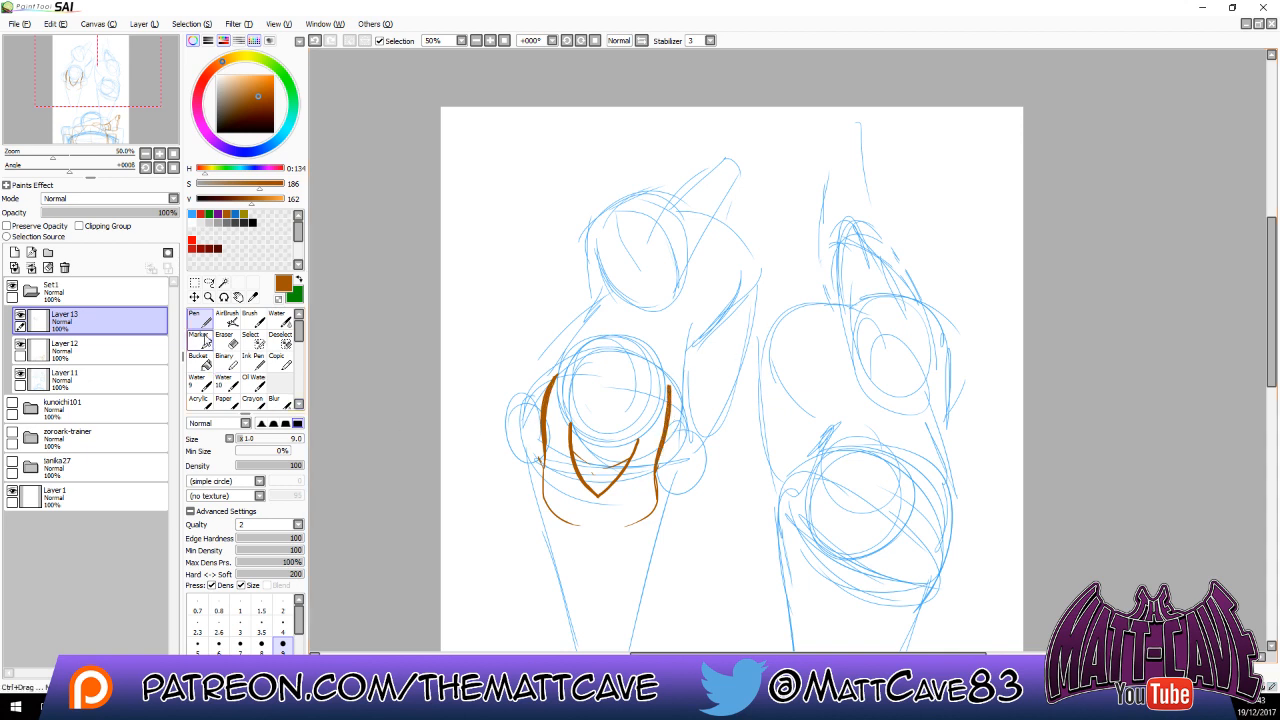
# Set the pen size to 5 and close the gap in the lower torso outline beneath the V.
pyautogui.click(197, 645)
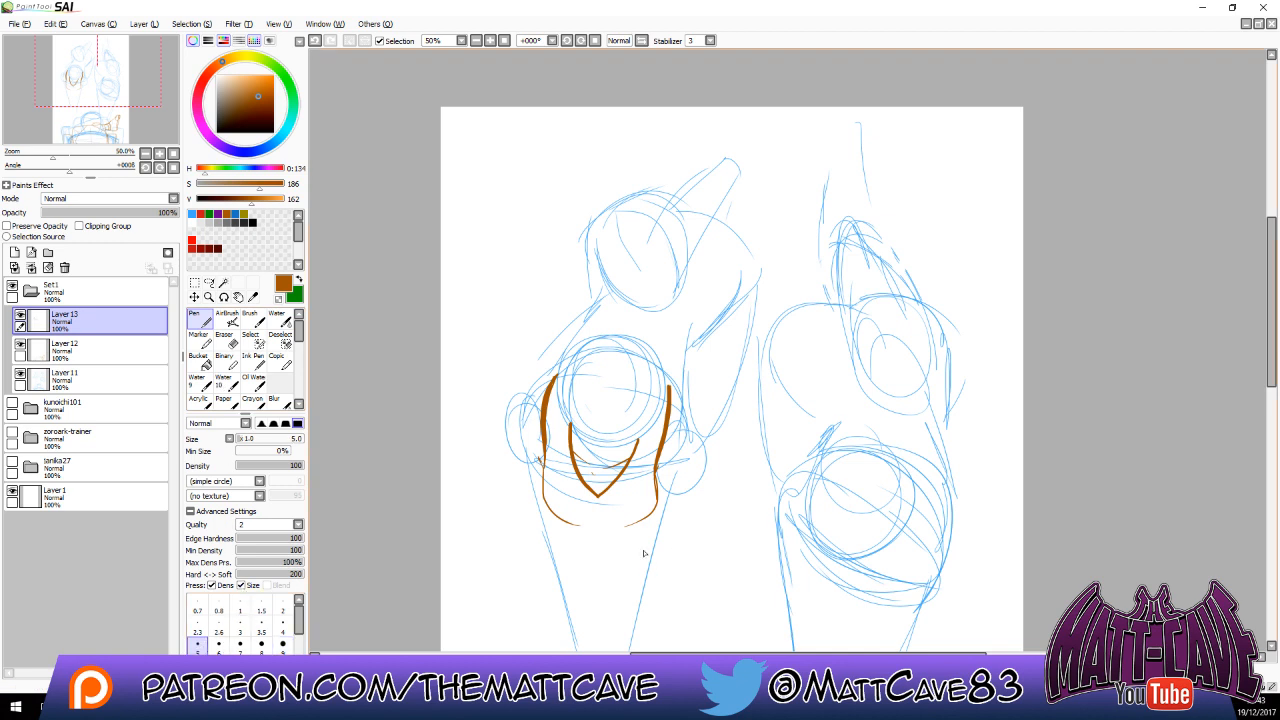
pyautogui.moveTo(571, 523)
pyautogui.mouseDown()
pyautogui.moveTo(634, 523)
pyautogui.moveTo(593, 530)
pyautogui.mouseUp()
pyautogui.hotkey('ctrl', 'z')
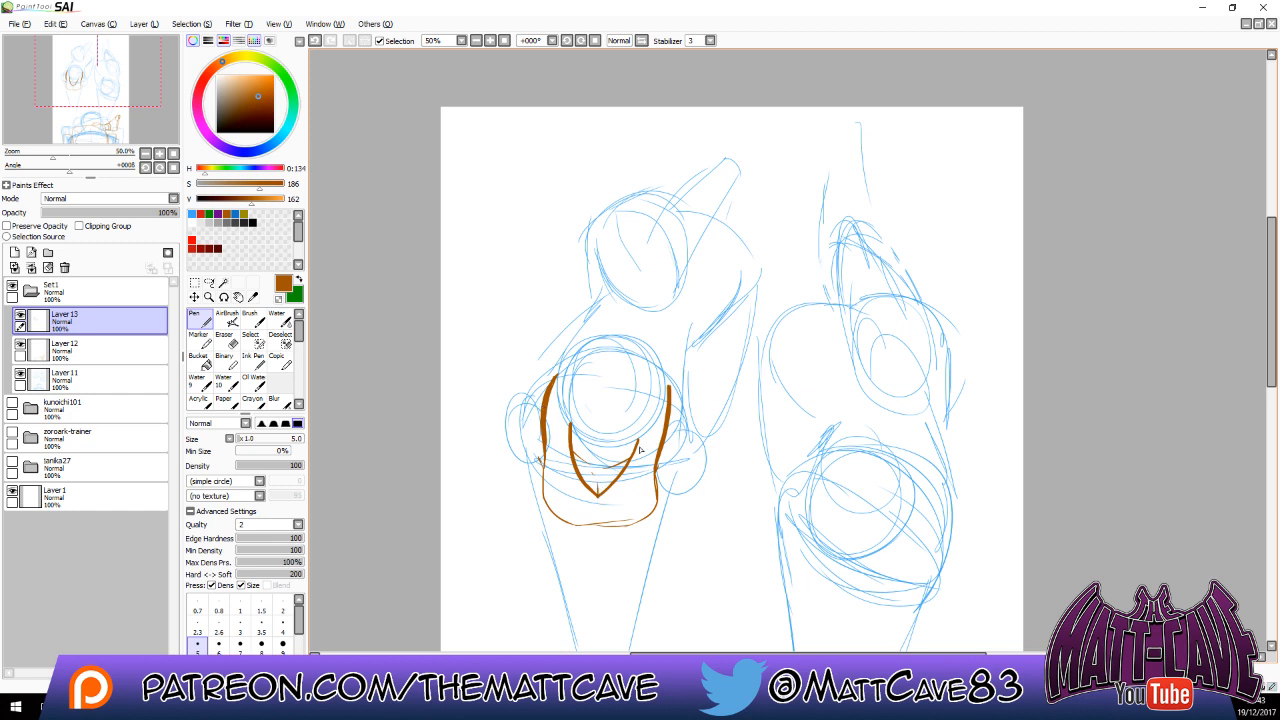
# Add a new layer above Layer13 and sketch the first face and hair-strand lines inside the circle, undoing stray strokes.
pyautogui.moveTo(614, 364); pyautogui.dragTo(600, 470)
pyautogui.moveTo(566, 365); pyautogui.dragTo(586, 467)
pyautogui.hotkey('ctrl', 'z')
pyautogui.hotkey('ctrl', 'z')
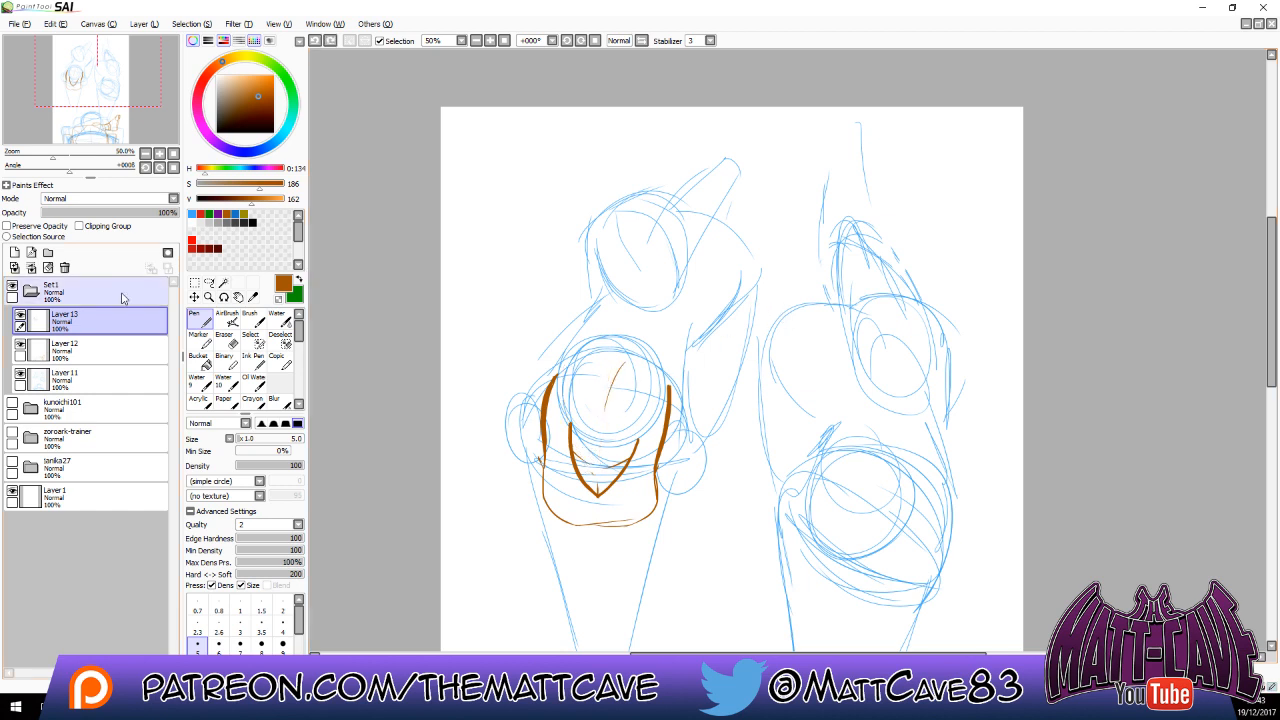
pyautogui.click(15, 253)
pyautogui.moveTo(568, 375)
pyautogui.mouseDown()
pyautogui.moveTo(570, 415)
pyautogui.moveTo(593, 472)
pyautogui.mouseUp()
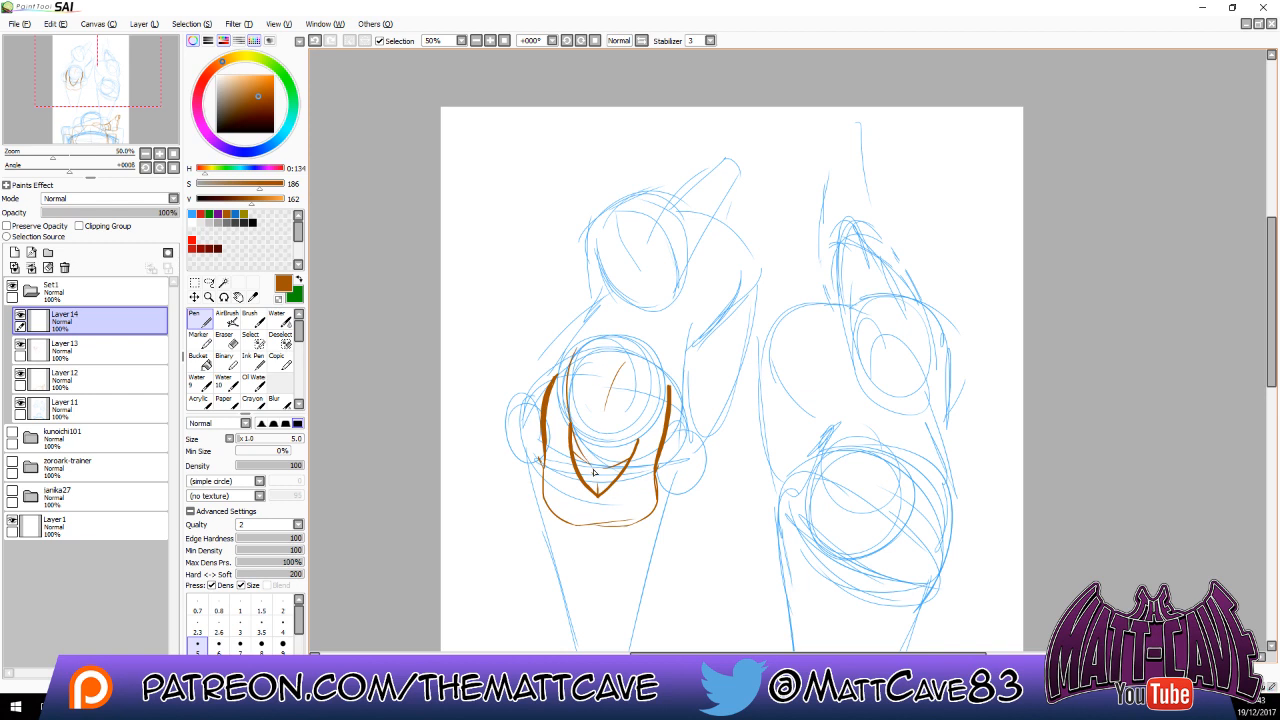
pyautogui.hotkey('ctrl', 'z')
pyautogui.moveTo(572, 358)
pyautogui.mouseDown()
pyautogui.moveTo(597, 486)
pyautogui.moveTo(605, 384)
pyautogui.moveTo(598, 442)
pyautogui.mouseUp()
pyautogui.moveTo(618, 375)
pyautogui.mouseDown()
pyautogui.moveTo(648, 375)
pyautogui.moveTo(641, 439)
pyautogui.moveTo(639, 409)
pyautogui.mouseUp()
pyautogui.hotkey('ctrl', 'z')
pyautogui.hotkey('ctrl', 'z')
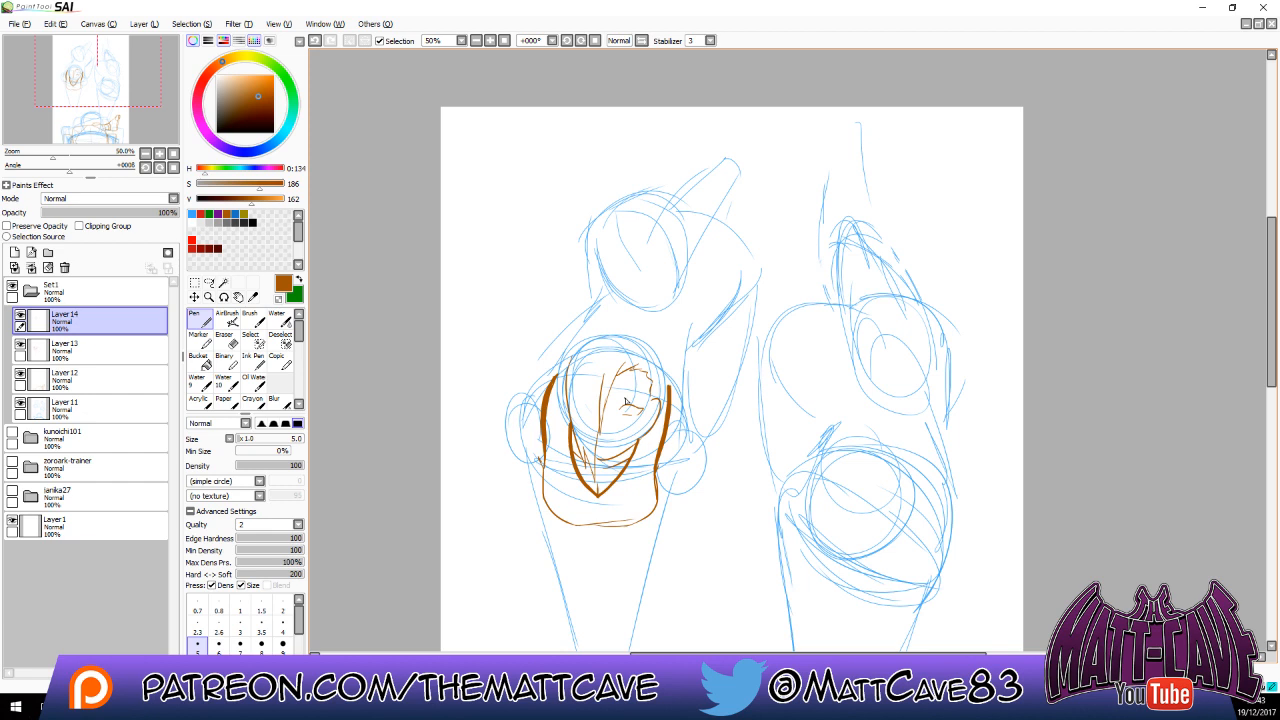
# Sketch the eye, mouth and ear, and start the hair outline over the top of the head, undoing stray strokes.
pyautogui.moveTo(626, 401); pyautogui.dragTo(644, 400)
pyautogui.moveTo(641, 410); pyautogui.dragTo(638, 411)
pyautogui.moveTo(567, 388)
pyautogui.mouseDown()
pyautogui.moveTo(574, 354)
pyautogui.moveTo(652, 346)
pyautogui.mouseUp()
pyautogui.hotkey('ctrl', 'z')
pyautogui.moveTo(568, 407)
pyautogui.mouseDown()
pyautogui.moveTo(635, 350)
pyautogui.moveTo(599, 350)
pyautogui.moveTo(575, 359)
pyautogui.moveTo(649, 349)
pyautogui.moveTo(661, 397)
pyautogui.mouseUp()
pyautogui.hotkey('ctrl', 'z')
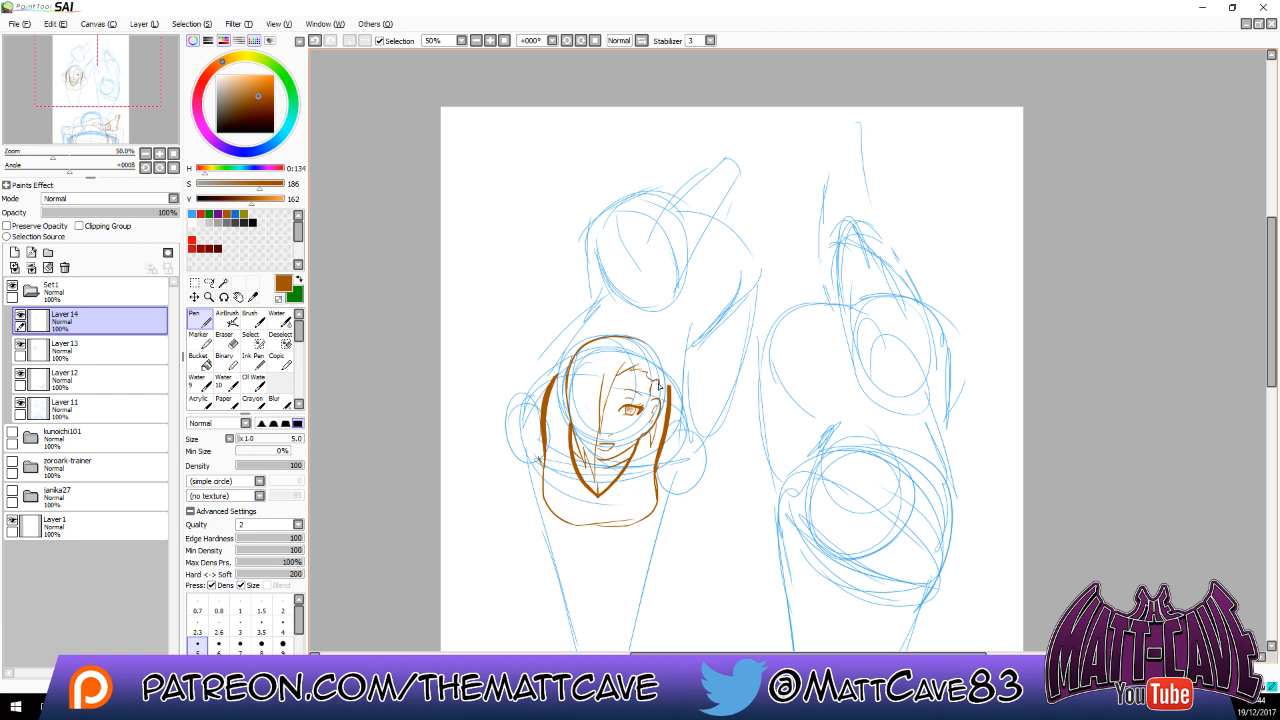
# Complete the hair outline around the head with a small hatched hair tie on top, undoing the loose ponytail curve.
pyautogui.moveTo(660, 409)
pyautogui.mouseDown()
pyautogui.moveTo(663, 390)
pyautogui.moveTo(615, 324)
pyautogui.moveTo(630, 334)
pyautogui.mouseUp()
pyautogui.moveTo(598, 336)
pyautogui.mouseDown()
pyautogui.moveTo(651, 336)
pyautogui.moveTo(636, 316)
pyautogui.moveTo(586, 318)
pyautogui.moveTo(600, 300)
pyautogui.moveTo(707, 339)
pyautogui.mouseUp()
pyautogui.hotkey('ctrl', 'z')
pyautogui.hotkey('ctrl', 'z')
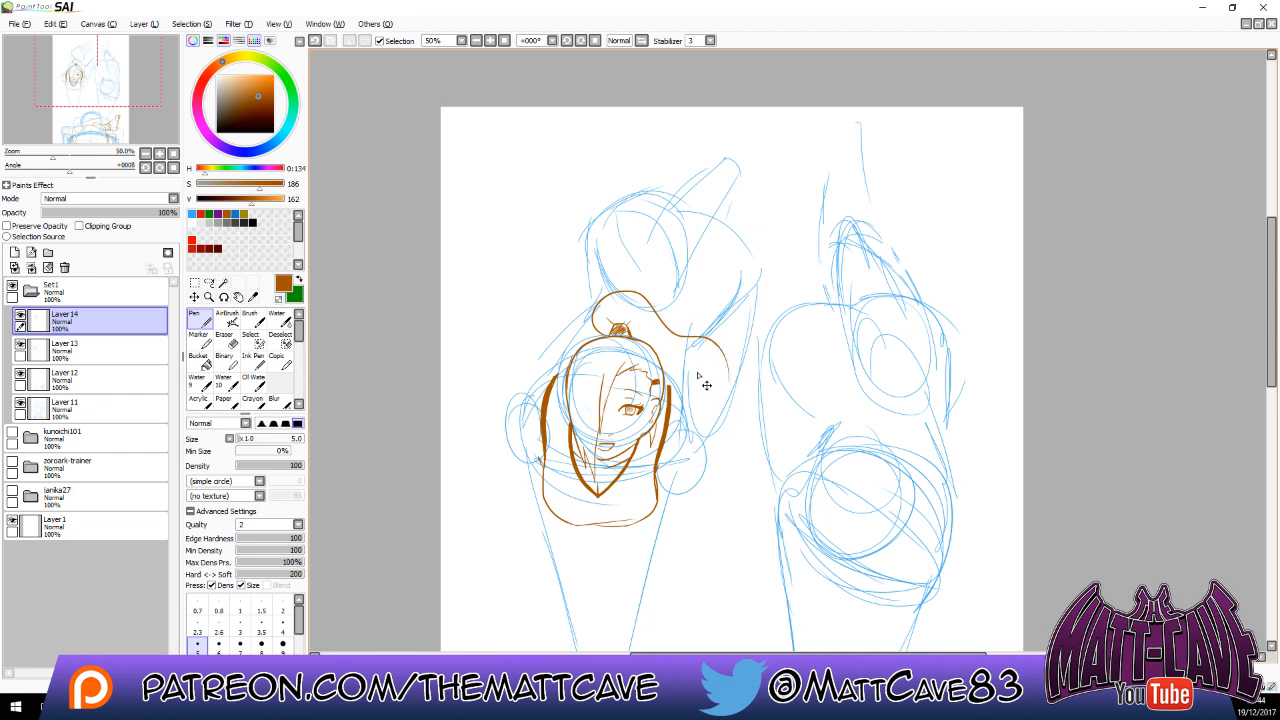
pyautogui.hotkey('ctrl', 'z')
pyautogui.scroll(-3, 674, 352)
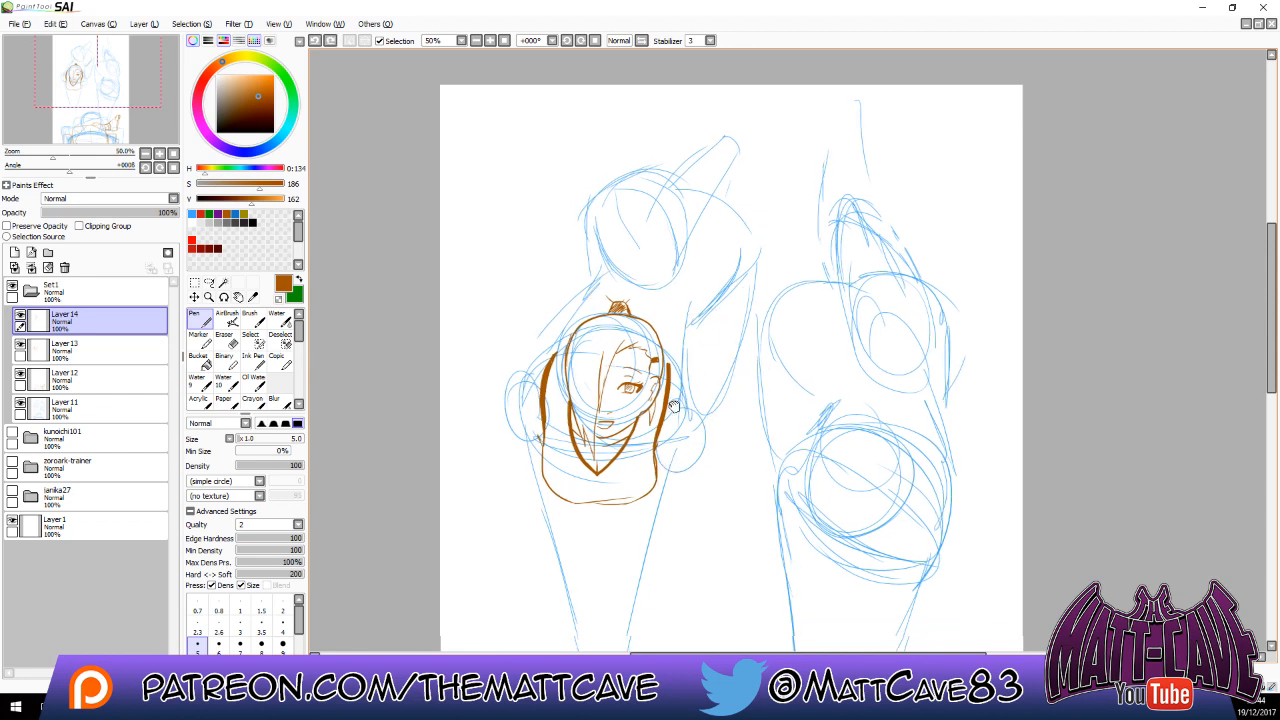
pyautogui.hotkey('ctrl', 'z')
pyautogui.hotkey('ctrl', 'z')
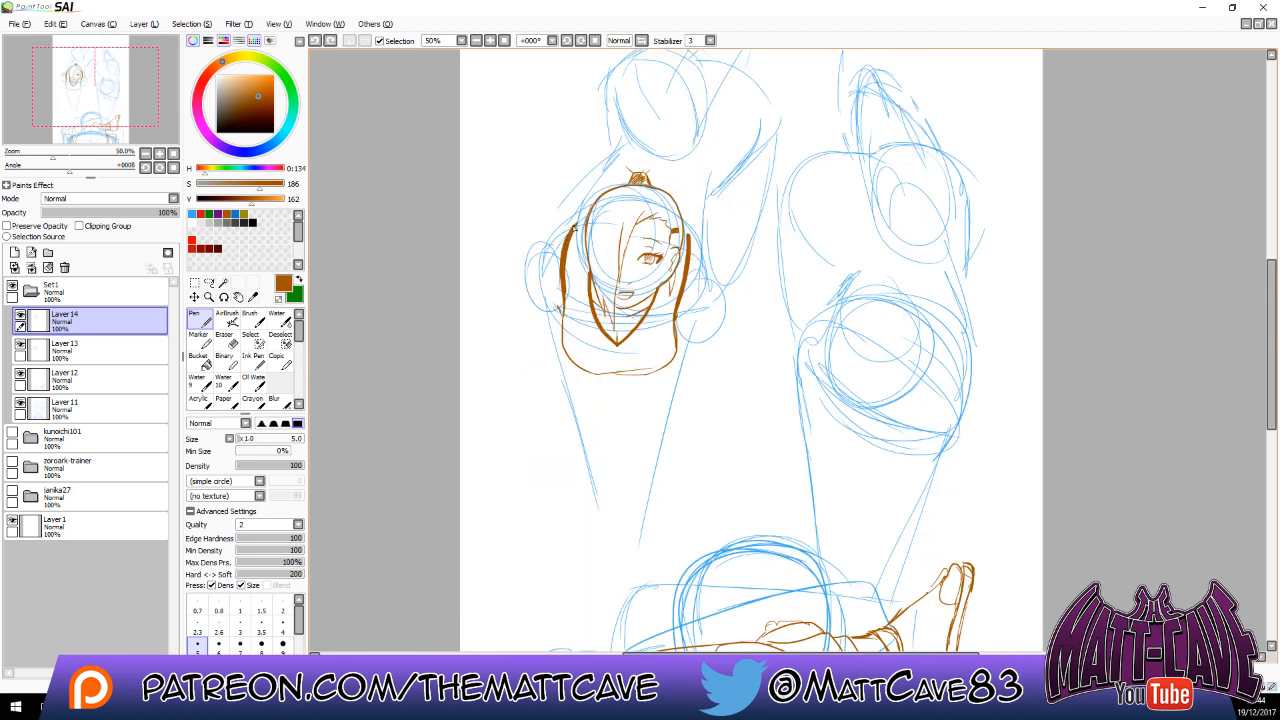
# Sketch a rounded sleeve contour on each side of the torso, redoing the left one until it fits.
pyautogui.moveTo(570, 230); pyautogui.dragTo(542, 315)
pyautogui.moveTo(702, 256); pyautogui.dragTo(712, 336)
pyautogui.moveTo(538, 280); pyautogui.dragTo(553, 335)
pyautogui.hotkey('ctrl', 'z')
pyautogui.moveTo(543, 252); pyautogui.dragTo(559, 314)
pyautogui.hotkey('ctrl', 'z')
pyautogui.moveTo(544, 250); pyautogui.dragTo(538, 330)
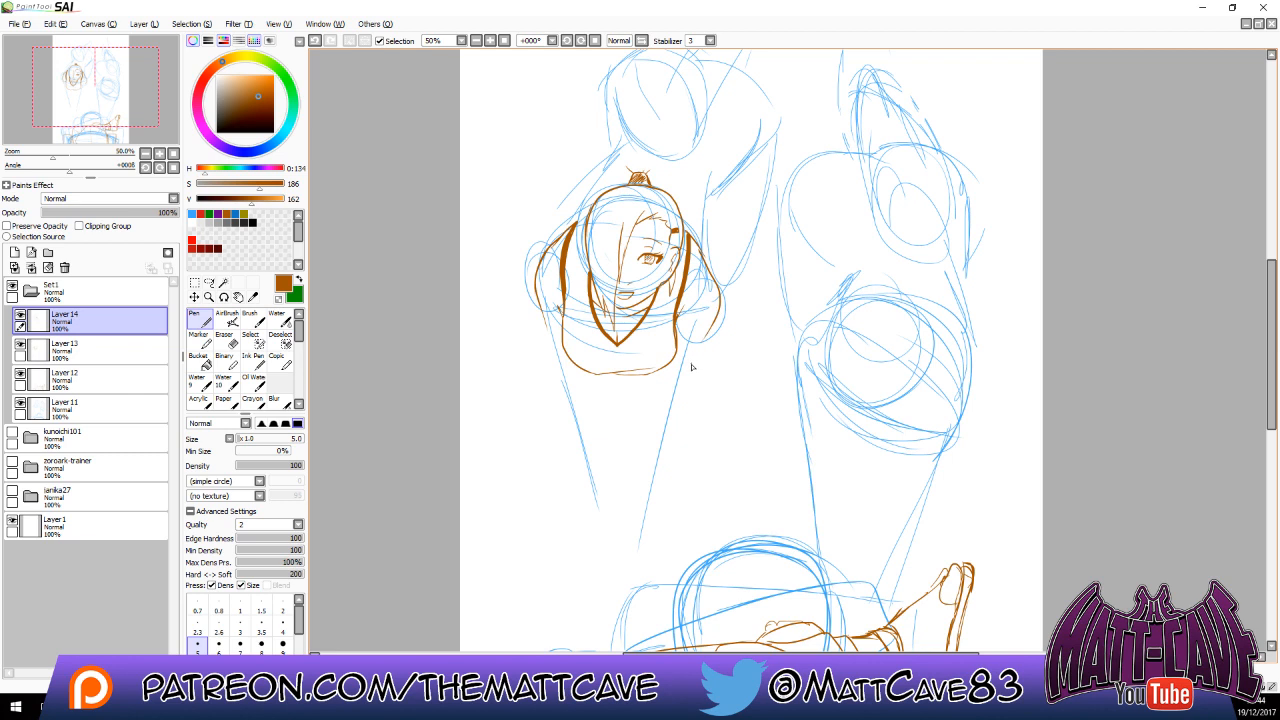
# Sketch the arm lines beneath the sleeves and draw thick cuffs across both sleeve ends with pen size 20.
pyautogui.moveTo(654, 373); pyautogui.dragTo(646, 436)
pyautogui.moveTo(543, 305)
pyautogui.mouseDown()
pyautogui.moveTo(548, 340)
pyautogui.moveTo(578, 372)
pyautogui.mouseUp()
pyautogui.moveTo(677, 332); pyautogui.dragTo(707, 342)
pyautogui.hotkey('ctrl', 'z')
pyautogui.hotkey('ctrl', 'z')
pyautogui.hotkey('ctrl', 'z')
pyautogui.click(283, 667)
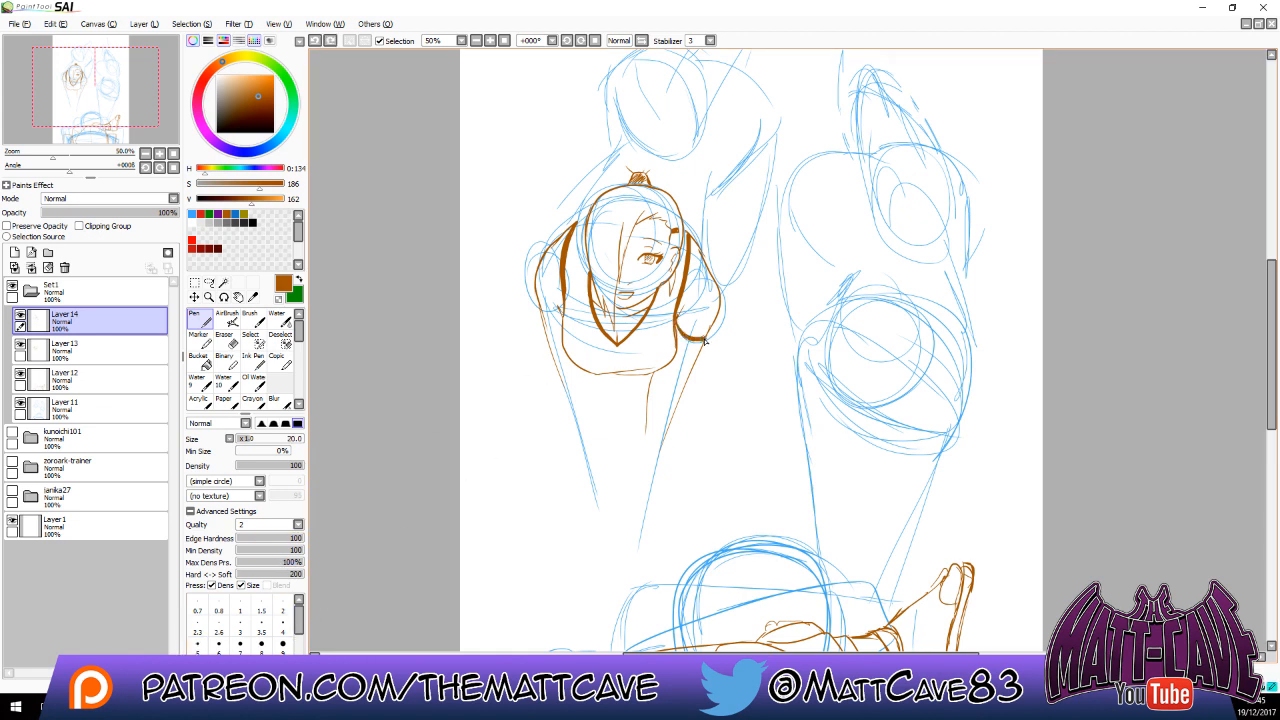
pyautogui.moveTo(542, 317); pyautogui.dragTo(562, 324)
# Set the pen size to 5 and fill the upper part of both arms below the cuffs with fishnet cross-hatching.
pyautogui.click(197, 645)
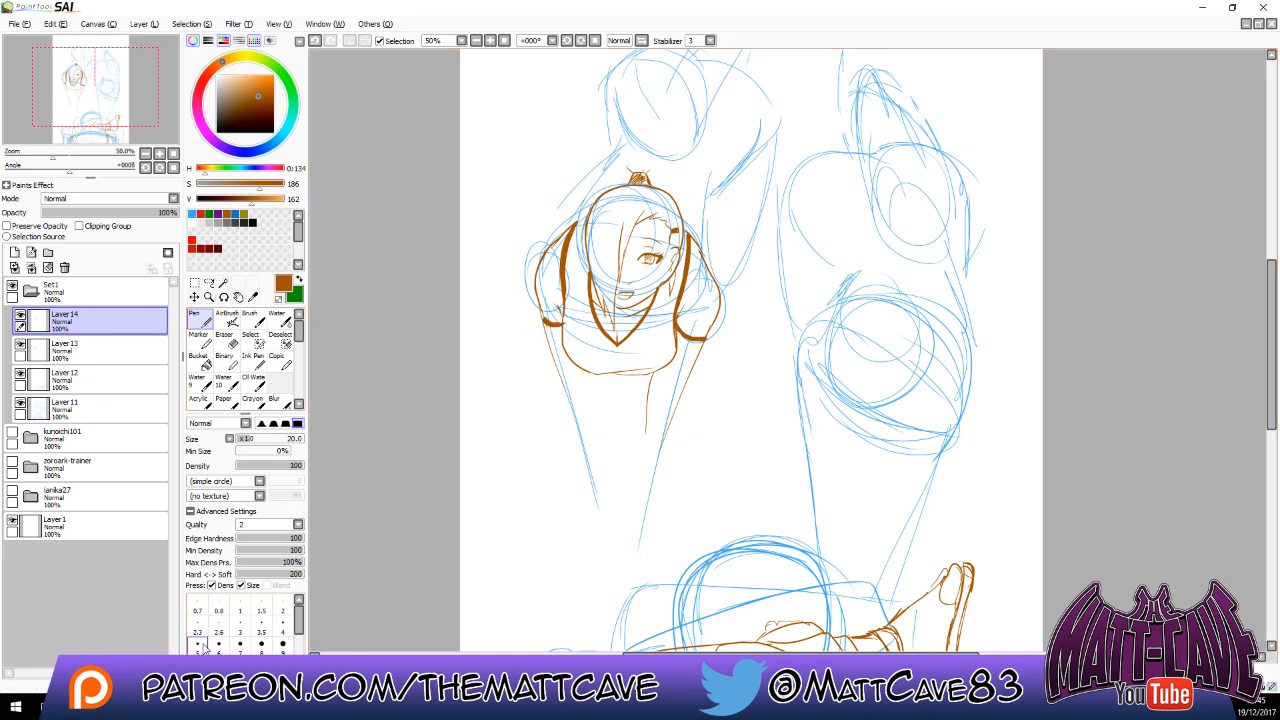
pyautogui.moveTo(545, 325); pyautogui.dragTo(571, 401)
pyautogui.moveTo(548, 328)
pyautogui.mouseDown()
pyautogui.moveTo(566, 385)
pyautogui.moveTo(552, 340)
pyautogui.moveTo(570, 374)
pyautogui.mouseUp()
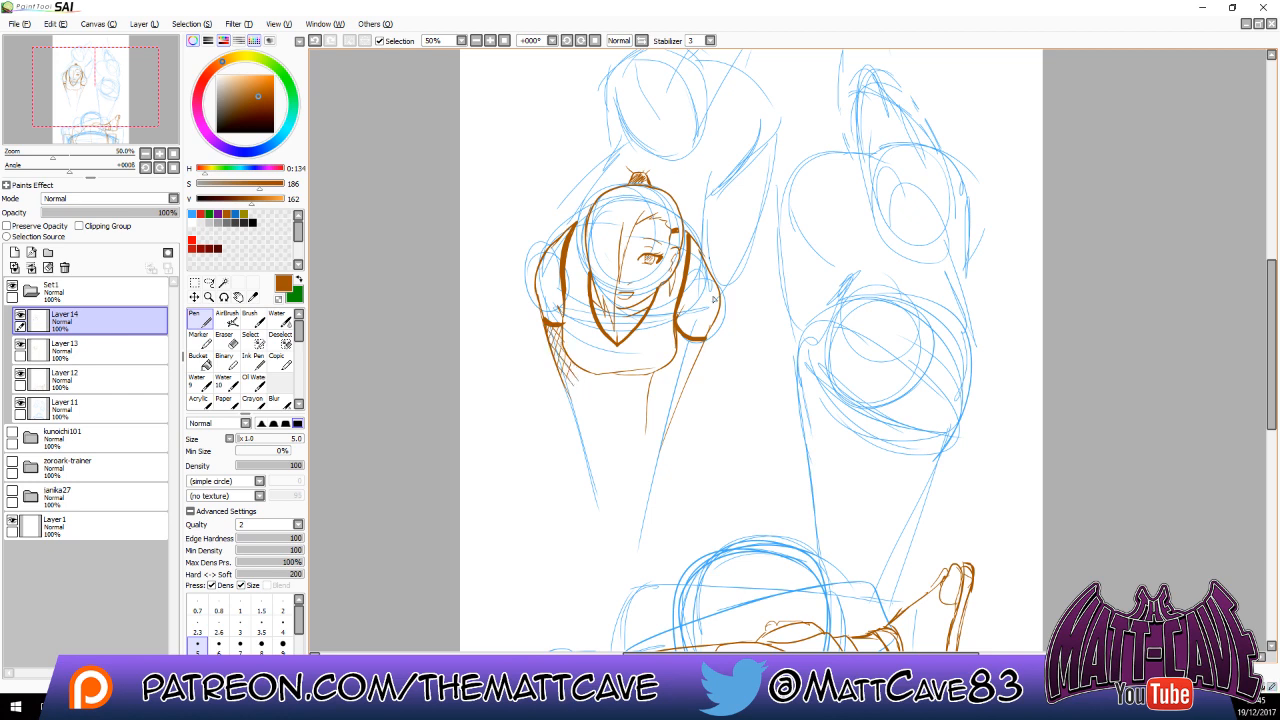
pyautogui.moveTo(683, 340)
pyautogui.mouseDown()
pyautogui.moveTo(657, 384)
pyautogui.moveTo(697, 350)
pyautogui.moveTo(651, 424)
pyautogui.moveTo(673, 409)
pyautogui.moveTo(651, 410)
pyautogui.moveTo(658, 429)
pyautogui.moveTo(655, 379)
pyautogui.moveTo(672, 424)
pyautogui.mouseUp()
pyautogui.moveTo(666, 364); pyautogui.dragTo(680, 394)
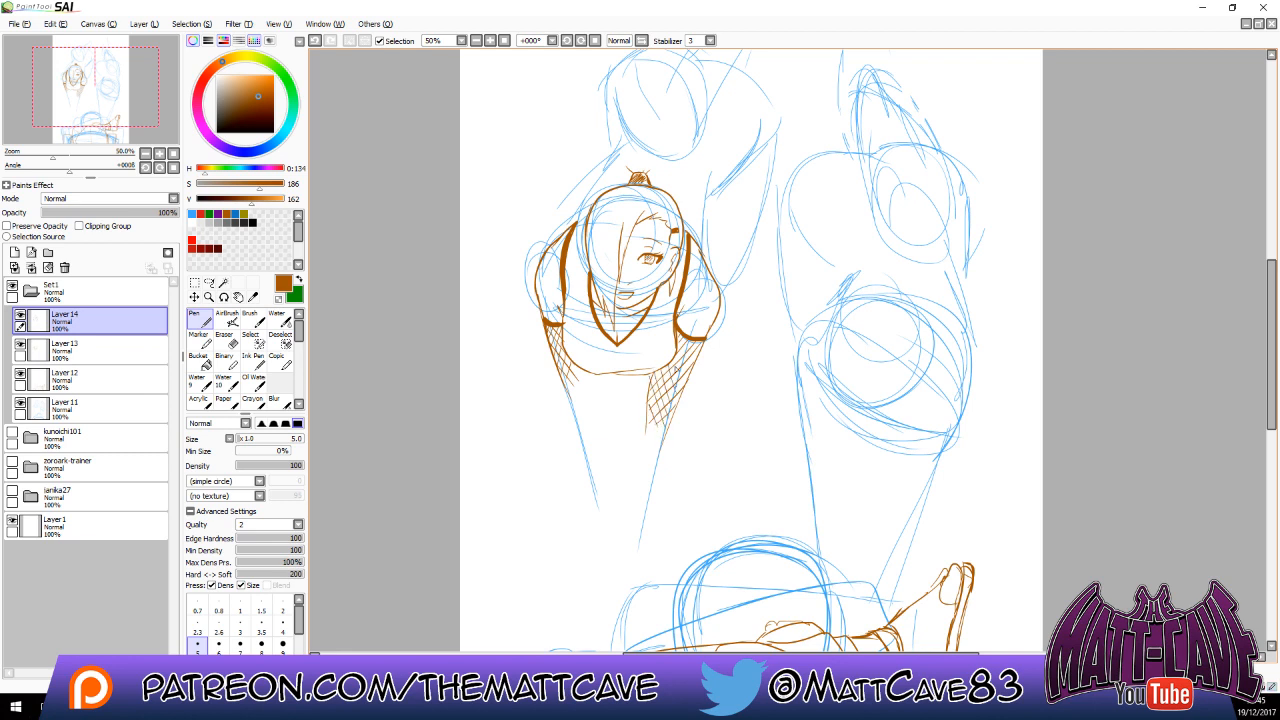
pyautogui.moveTo(676, 340); pyautogui.dragTo(688, 378)
# Extend the right arm's outline down to the wrist and add a band across its end, undoing stray strokes.
pyautogui.moveTo(586, 372); pyautogui.dragTo(609, 508)
pyautogui.hotkey('ctrl', 'z')
pyautogui.moveTo(641, 418); pyautogui.dragTo(625, 519)
pyautogui.moveTo(675, 426); pyautogui.dragTo(633, 568)
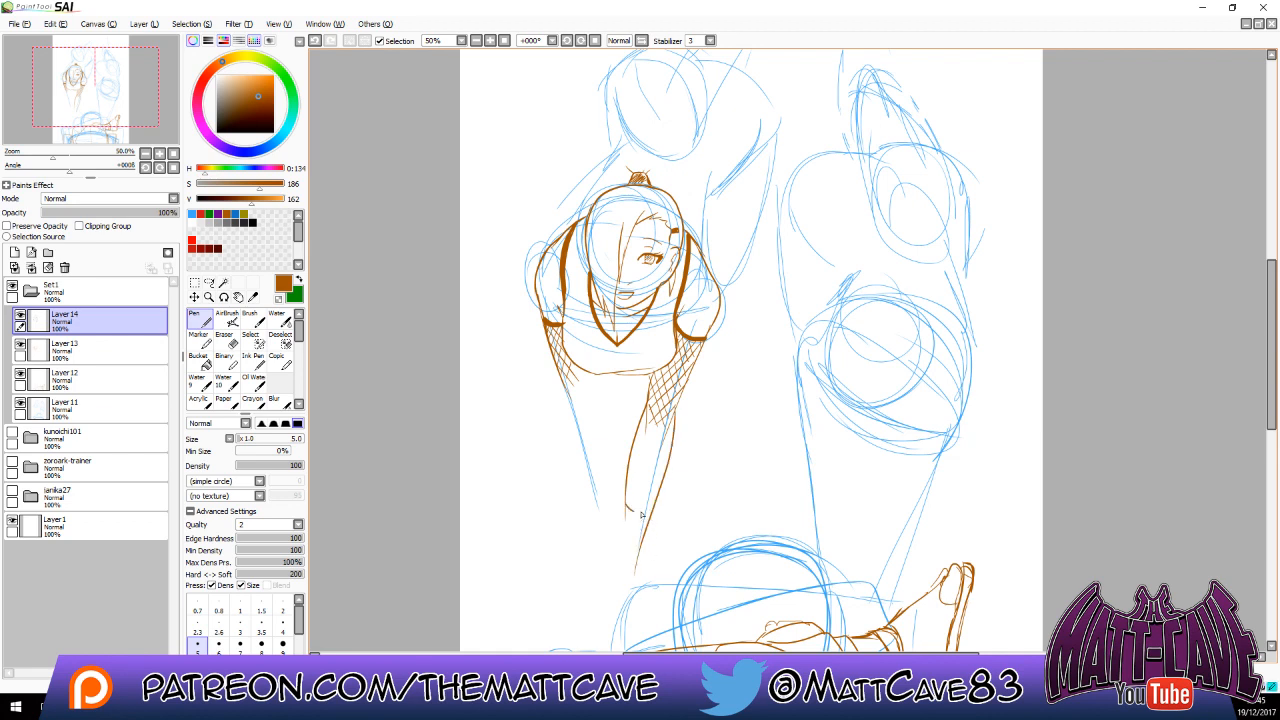
pyautogui.moveTo(642, 515); pyautogui.dragTo(653, 511)
pyautogui.hotkey('ctrl', 'z')
# Fill the right forearm with fishnet cross-hatching down to the wrist band.
pyautogui.moveTo(635, 438)
pyautogui.mouseDown()
pyautogui.moveTo(670, 414)
pyautogui.moveTo(629, 459)
pyautogui.moveTo(629, 478)
pyautogui.mouseUp()
pyautogui.moveTo(668, 449)
pyautogui.mouseDown()
pyautogui.moveTo(632, 491)
pyautogui.moveTo(661, 469)
pyautogui.moveTo(640, 506)
pyautogui.mouseUp()
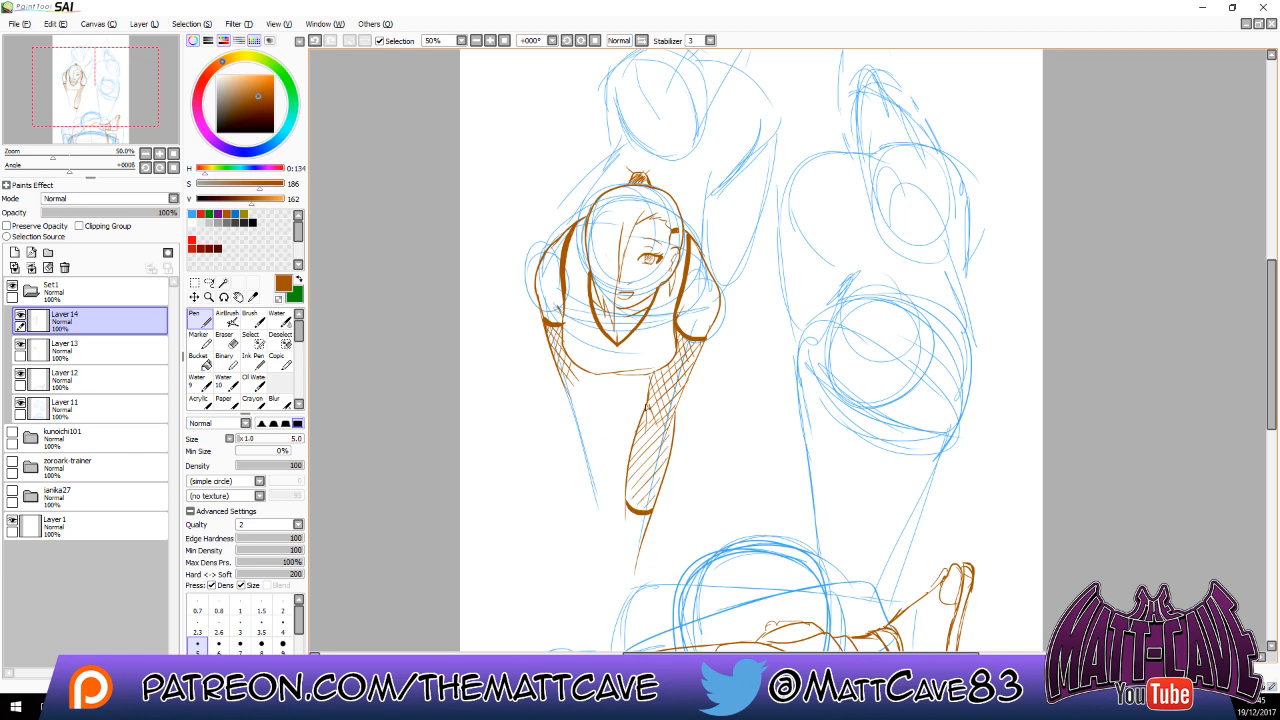
pyautogui.moveTo(648, 407); pyautogui.dragTo(663, 478)
pyautogui.moveTo(640, 431)
pyautogui.mouseDown()
pyautogui.moveTo(656, 490)
pyautogui.moveTo(634, 456)
pyautogui.moveTo(642, 510)
pyautogui.mouseUp()
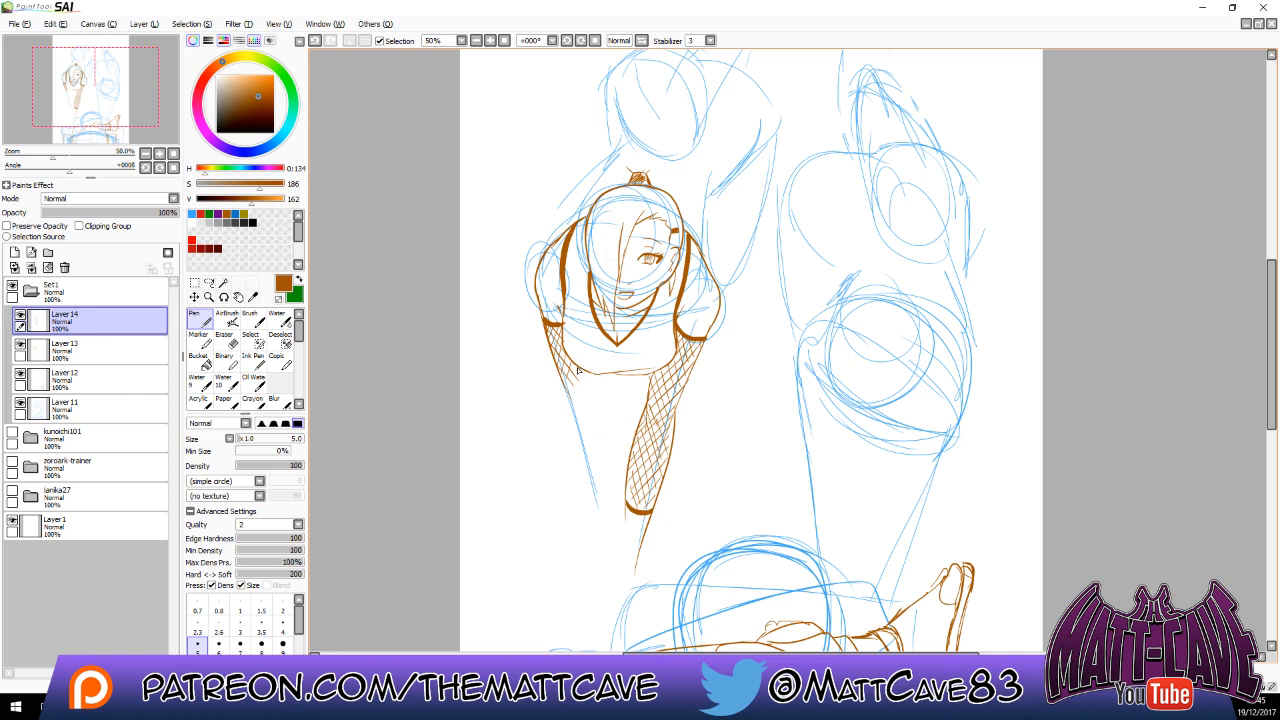
# Outline the left forearm down to a small wrist band and fill it with matching fishnet cross-hatching.
pyautogui.moveTo(580, 373)
pyautogui.mouseDown()
pyautogui.moveTo(570, 390)
pyautogui.moveTo(610, 482)
pyautogui.moveTo(566, 382)
pyautogui.moveTo(598, 502)
pyautogui.moveTo(607, 478)
pyautogui.moveTo(599, 497)
pyautogui.mouseUp()
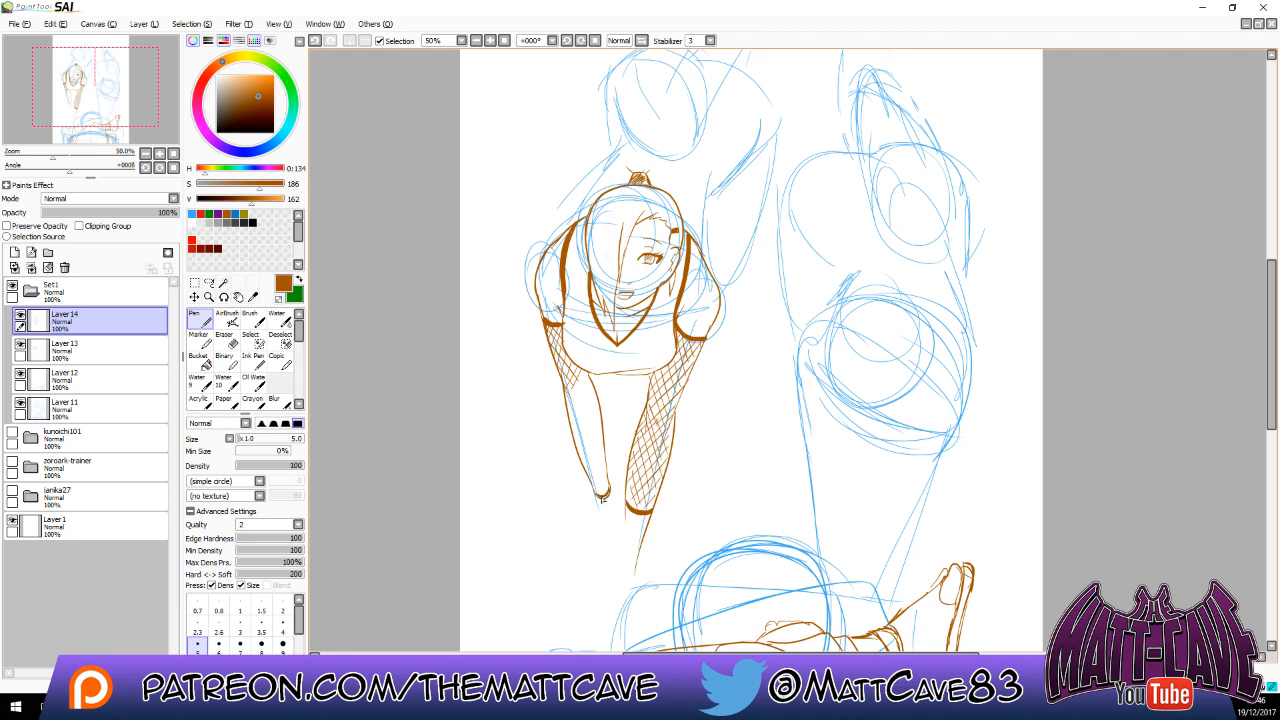
pyautogui.moveTo(586, 371)
pyautogui.mouseDown()
pyautogui.moveTo(580, 421)
pyautogui.moveTo(595, 392)
pyautogui.moveTo(580, 455)
pyautogui.mouseUp()
pyautogui.moveTo(603, 414); pyautogui.dragTo(586, 471)
pyautogui.moveTo(599, 445); pyautogui.dragTo(602, 495)
pyautogui.moveTo(564, 372)
pyautogui.mouseDown()
pyautogui.moveTo(600, 424)
pyautogui.moveTo(594, 391)
pyautogui.moveTo(604, 441)
pyautogui.mouseUp()
pyautogui.moveTo(569, 400); pyautogui.dragTo(609, 497)
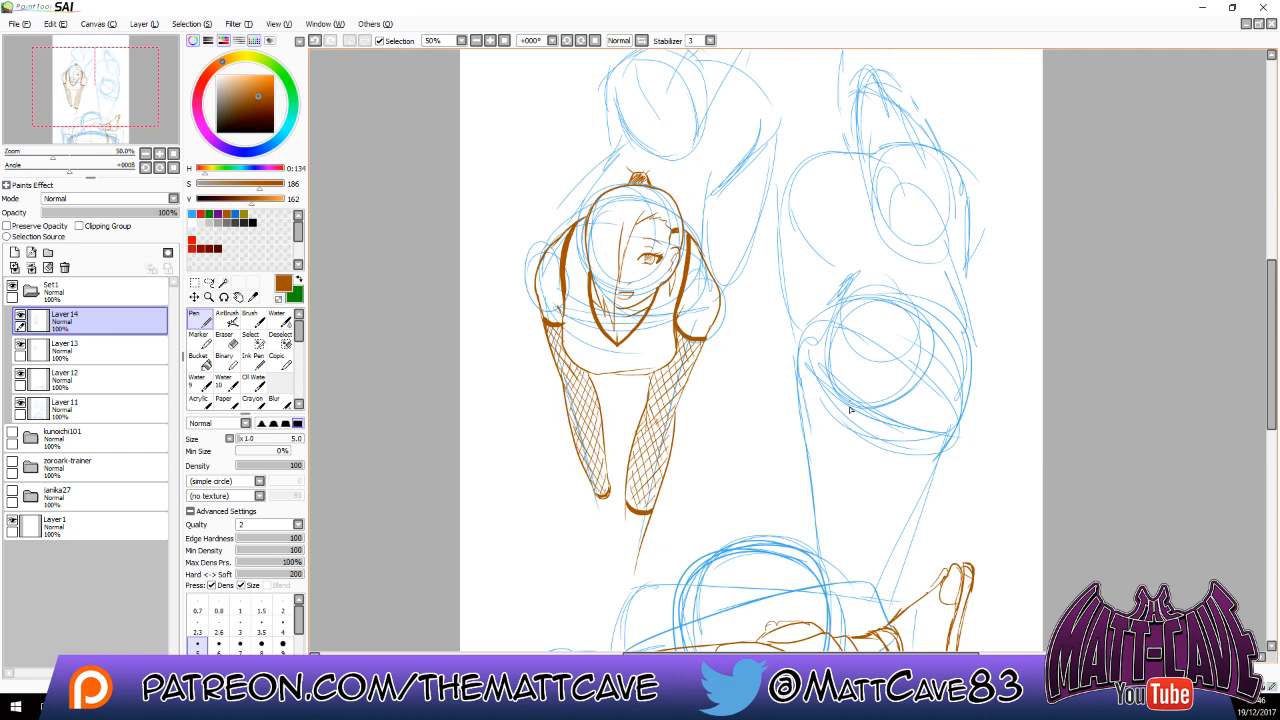
# Above the head, sketch short waist and hem marks and a rounded right hip contour curving down from the waist notch.
pyautogui.moveTo(784, 431); pyautogui.dragTo(749, 574)
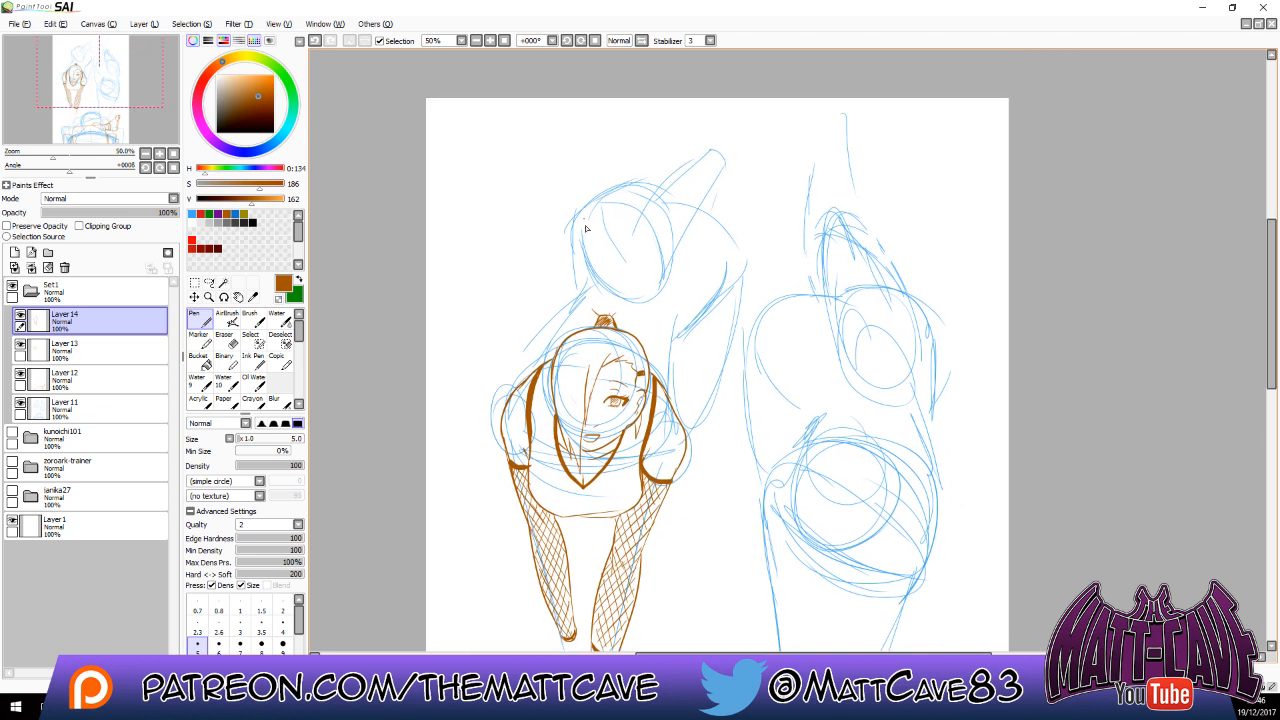
pyautogui.moveTo(589, 287); pyautogui.dragTo(598, 280)
pyautogui.moveTo(686, 332)
pyautogui.mouseDown()
pyautogui.moveTo(681, 342)
pyautogui.moveTo(729, 298)
pyautogui.mouseUp()
pyautogui.hotkey('ctrl', 'z')
pyautogui.hotkey('ctrl', 'y')
pyautogui.moveTo(697, 207)
pyautogui.mouseDown()
pyautogui.moveTo(652, 189)
pyautogui.moveTo(738, 240)
pyautogui.mouseUp()
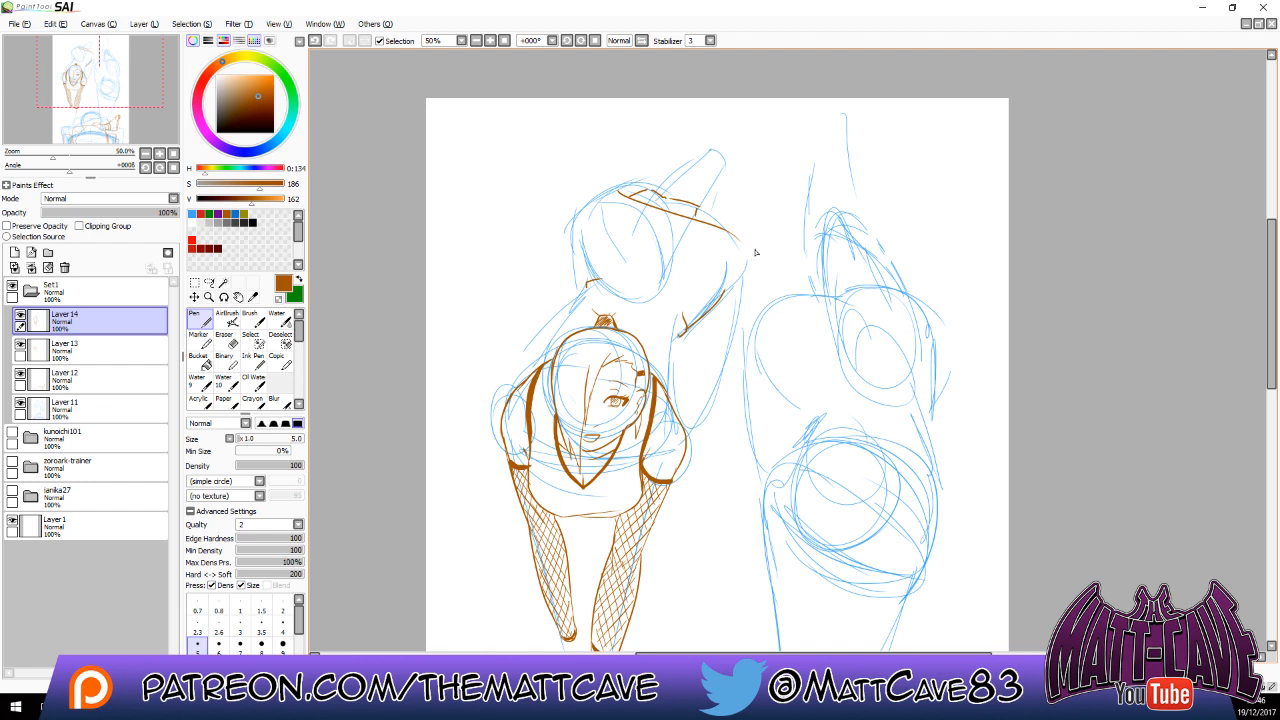
pyautogui.hotkey('ctrl', 'z')
pyautogui.moveTo(652, 206); pyautogui.dragTo(740, 265)
pyautogui.hotkey('ctrl', 'z')
pyautogui.moveTo(650, 208)
pyautogui.mouseDown()
pyautogui.moveTo(738, 264)
pyautogui.moveTo(726, 309)
pyautogui.moveTo(692, 330)
pyautogui.mouseUp()
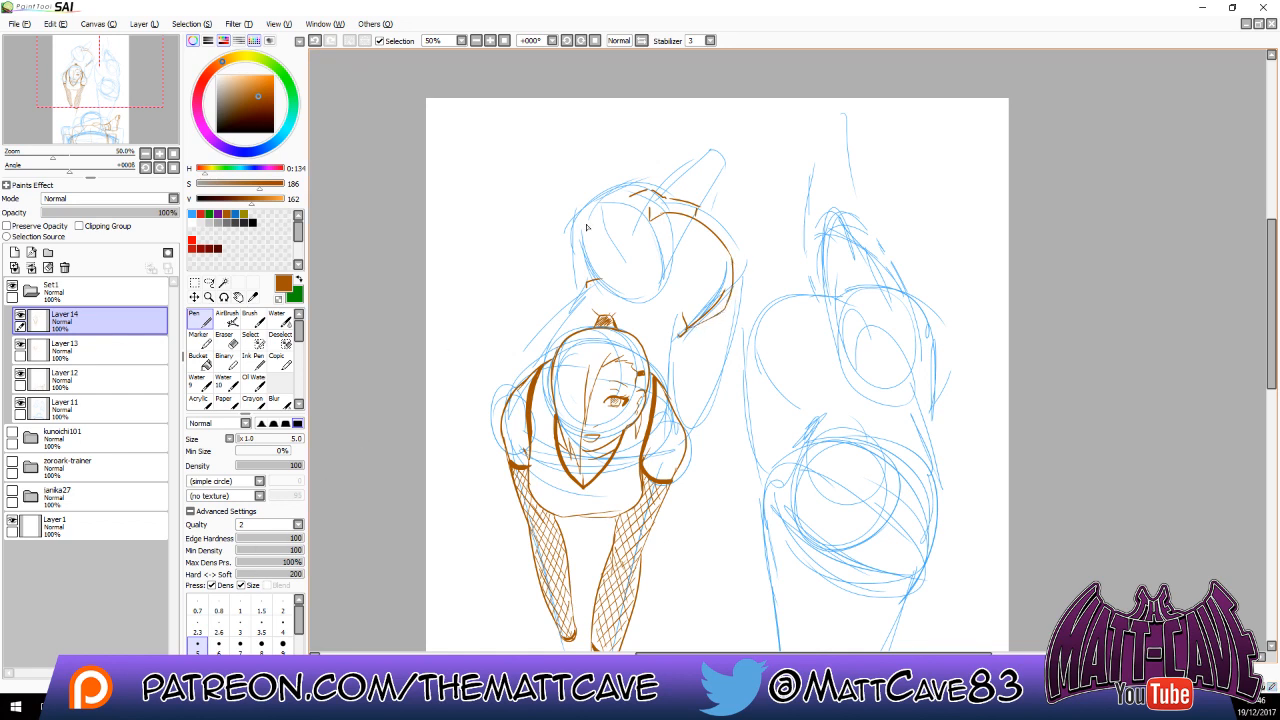
# Sketch the left hip contour from the waist notch and the waistband's upper edge, undoing stray strokes.
pyautogui.moveTo(651, 212); pyautogui.dragTo(594, 205)
pyautogui.hotkey('ctrl', 'z')
pyautogui.moveTo(650, 207)
pyautogui.mouseDown()
pyautogui.moveTo(579, 214)
pyautogui.moveTo(589, 281)
pyautogui.mouseUp()
pyautogui.moveTo(583, 212); pyautogui.dragTo(654, 193)
pyautogui.hotkey('ctrl', 'z')
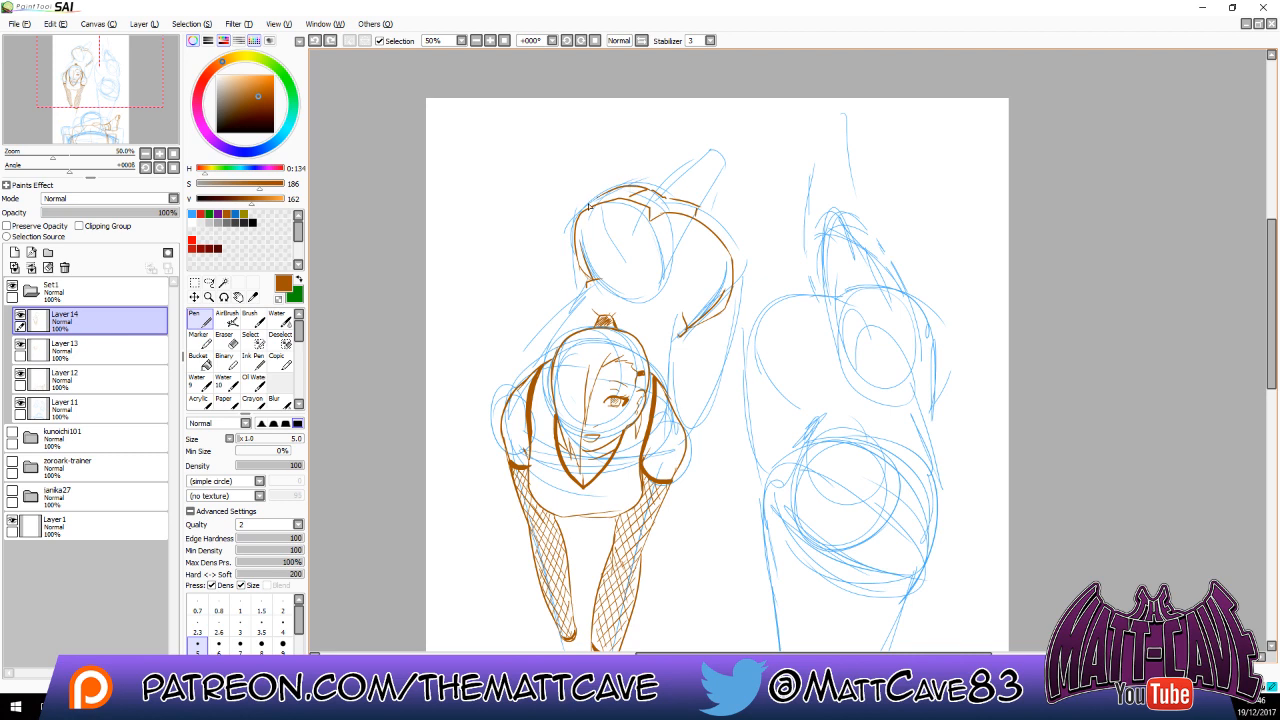
# Draw the outer right thigh contour from the waistband down to the right sleeve, undoing the failed contour attempts.
pyautogui.moveTo(575, 236)
pyautogui.mouseDown()
pyautogui.moveTo(580, 298)
pyautogui.moveTo(539, 366)
pyautogui.mouseUp()
pyautogui.hotkey('ctrl', 'z')
pyautogui.moveTo(586, 294); pyautogui.dragTo(545, 361)
pyautogui.hotkey('ctrl', 'z')
pyautogui.moveTo(702, 208); pyautogui.dragTo(740, 272)
pyautogui.hotkey('ctrl', 'z')
pyautogui.moveTo(704, 208)
pyautogui.mouseDown()
pyautogui.moveTo(733, 294)
pyautogui.moveTo(743, 288)
pyautogui.moveTo(739, 277)
pyautogui.moveTo(724, 367)
pyautogui.moveTo(692, 413)
pyautogui.mouseUp()
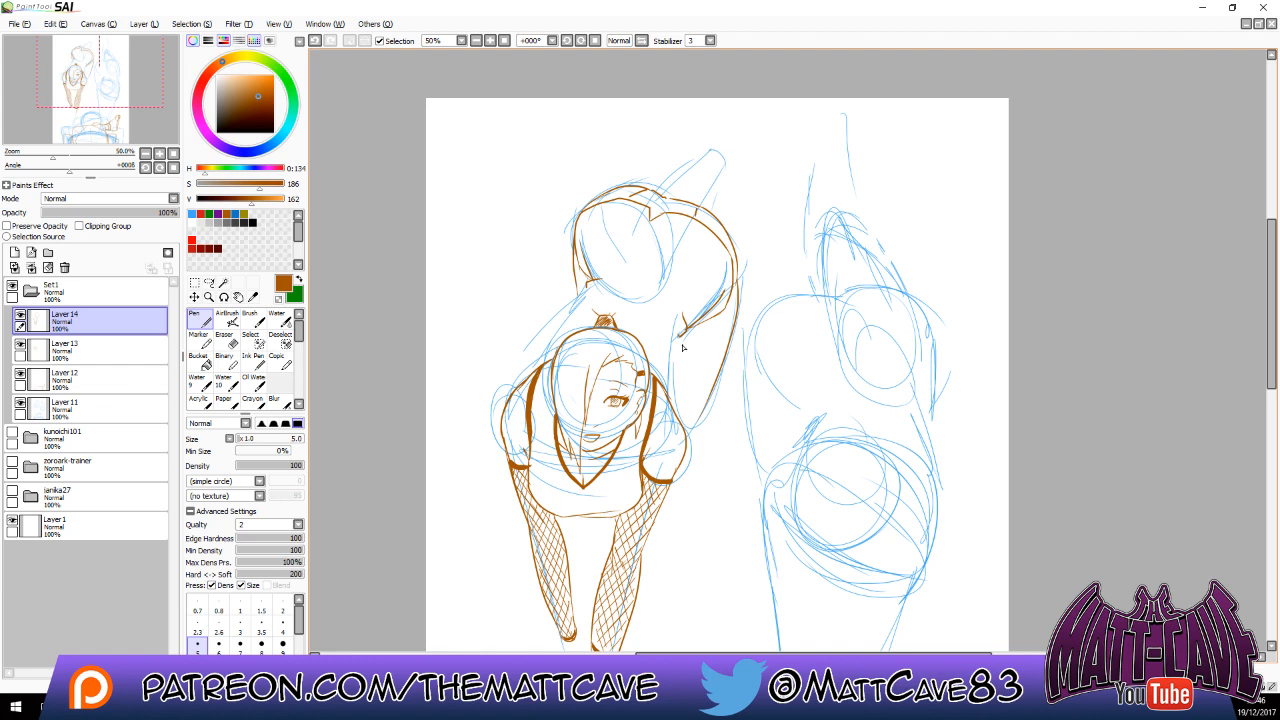
# Add the inner thigh line, the left side line and a stocking band, and hatch the waistband.
pyautogui.moveTo(677, 333); pyautogui.dragTo(677, 366)
pyautogui.moveTo(589, 291); pyautogui.dragTo(565, 347)
pyautogui.moveTo(682, 336); pyautogui.dragTo(737, 342)
pyautogui.moveTo(650, 195); pyautogui.dragTo(699, 214)
# Set the pen size to 9 and thicken both hip contours and the stocking band, redoing uneven strokes.
pyautogui.press(']')
pyautogui.press(']')
pyautogui.press(']')
pyautogui.press(']')
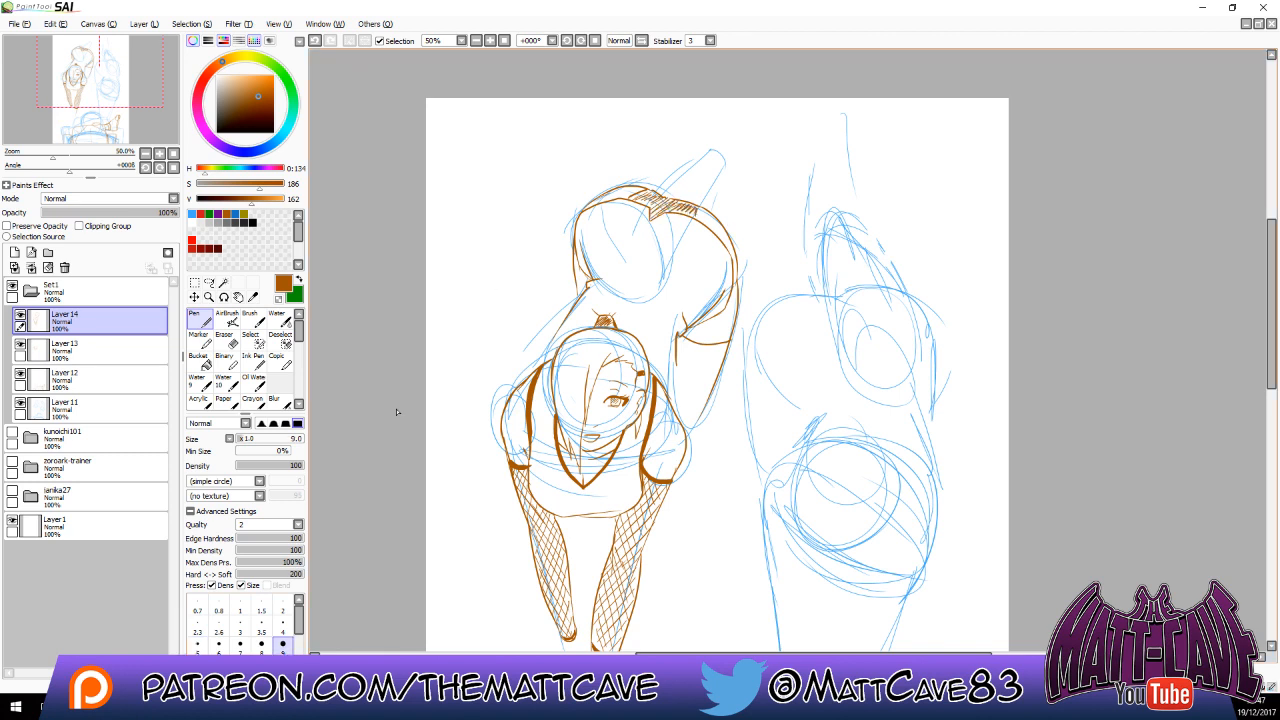
pyautogui.moveTo(590, 282)
pyautogui.mouseDown()
pyautogui.moveTo(579, 218)
pyautogui.moveTo(583, 278)
pyautogui.mouseUp()
pyautogui.moveTo(582, 208)
pyautogui.mouseDown()
pyautogui.moveTo(632, 203)
pyautogui.moveTo(658, 224)
pyautogui.moveTo(706, 225)
pyautogui.moveTo(725, 252)
pyautogui.mouseUp()
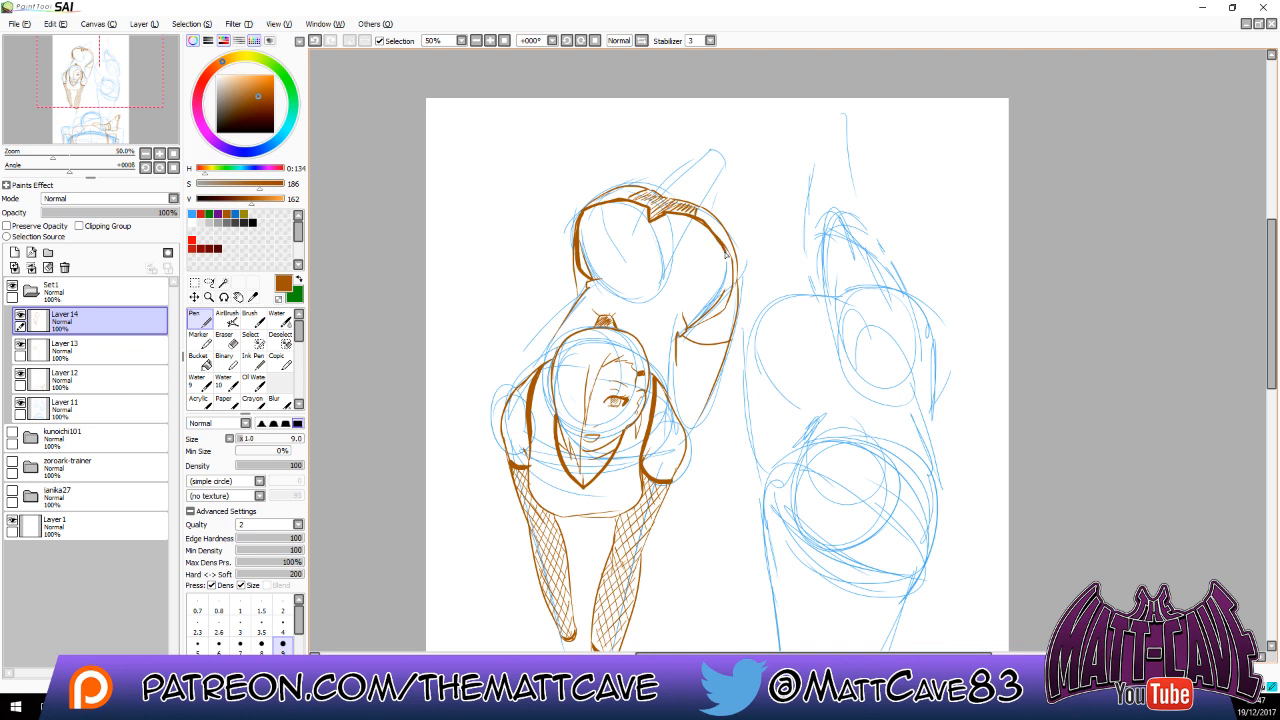
pyautogui.hotkey('ctrl', 'z')
pyautogui.moveTo(668, 216)
pyautogui.mouseDown()
pyautogui.moveTo(733, 278)
pyautogui.moveTo(722, 312)
pyautogui.moveTo(681, 338)
pyautogui.moveTo(731, 348)
pyautogui.moveTo(679, 340)
pyautogui.moveTo(726, 344)
pyautogui.moveTo(689, 341)
pyautogui.moveTo(729, 345)
pyautogui.mouseUp()
pyautogui.hotkey('ctrl', 'z')
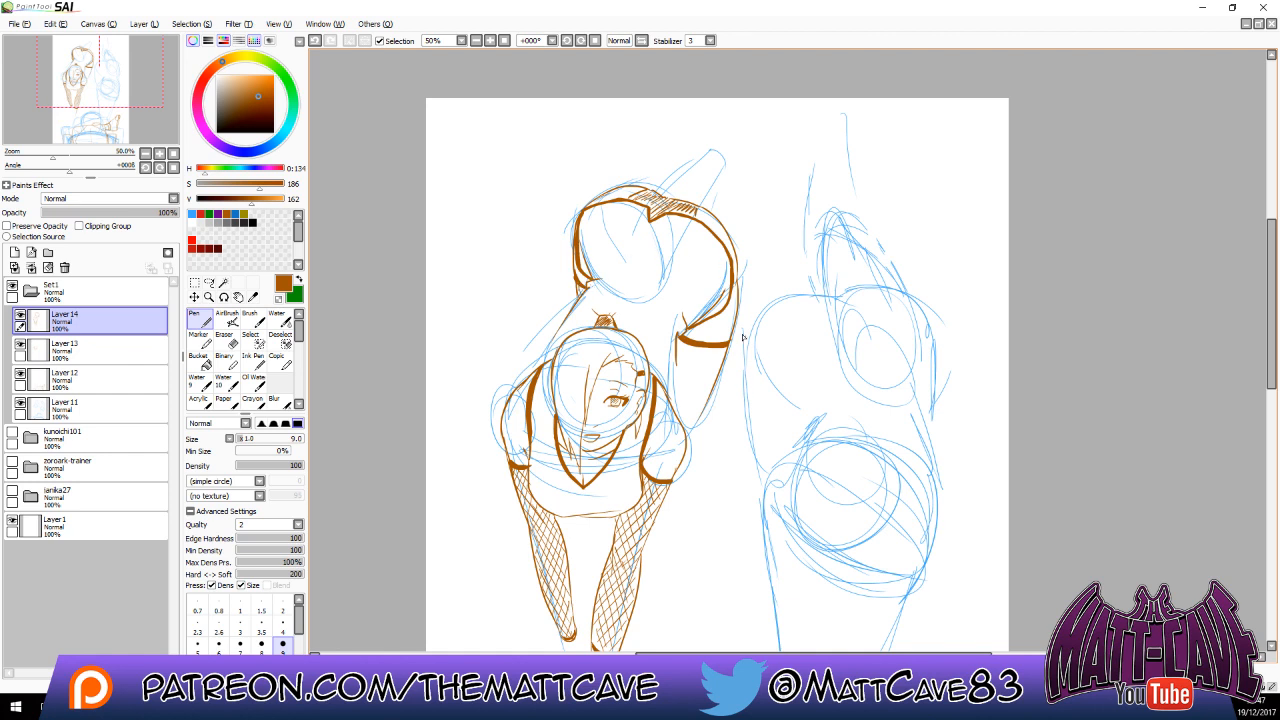
# Cross-hatch fishnet netting beneath the stocking band, finishing it with pen size 5.
pyautogui.moveTo(676, 342)
pyautogui.mouseDown()
pyautogui.moveTo(697, 378)
pyautogui.moveTo(722, 352)
pyautogui.mouseUp()
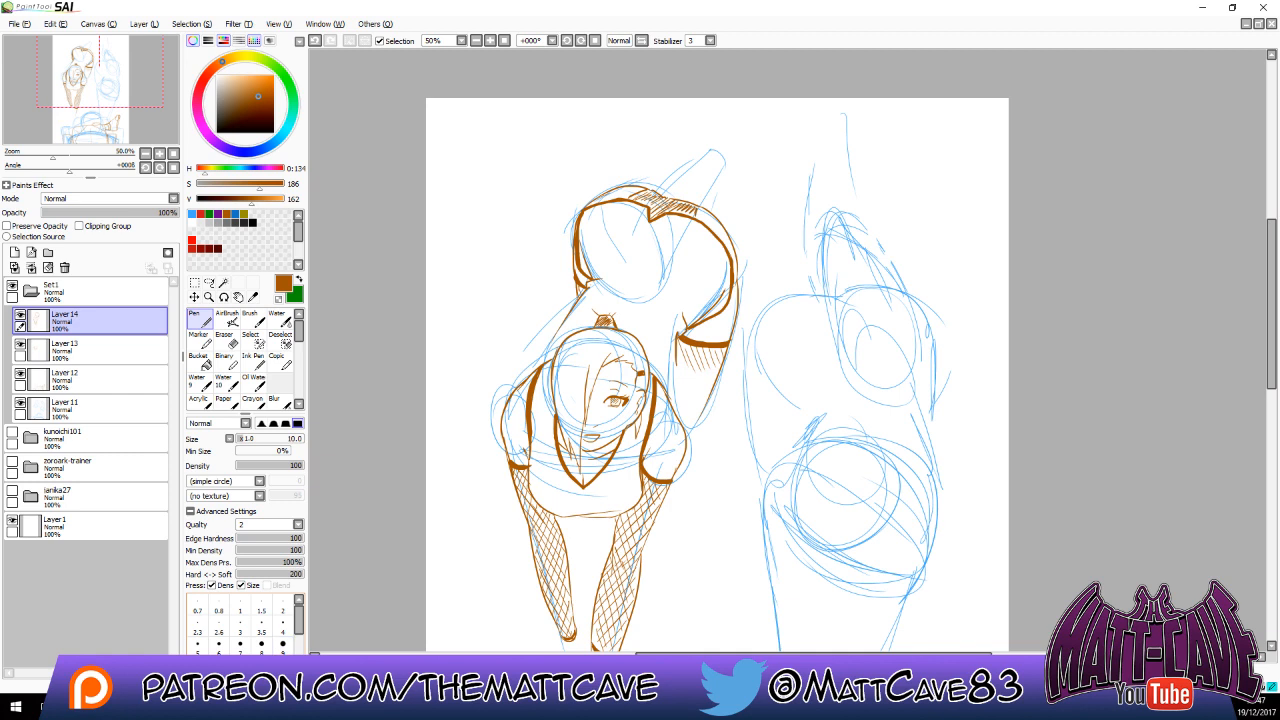
pyautogui.click(197, 645)
pyautogui.moveTo(683, 343)
pyautogui.mouseDown()
pyautogui.moveTo(698, 372)
pyautogui.moveTo(694, 362)
pyautogui.mouseUp()
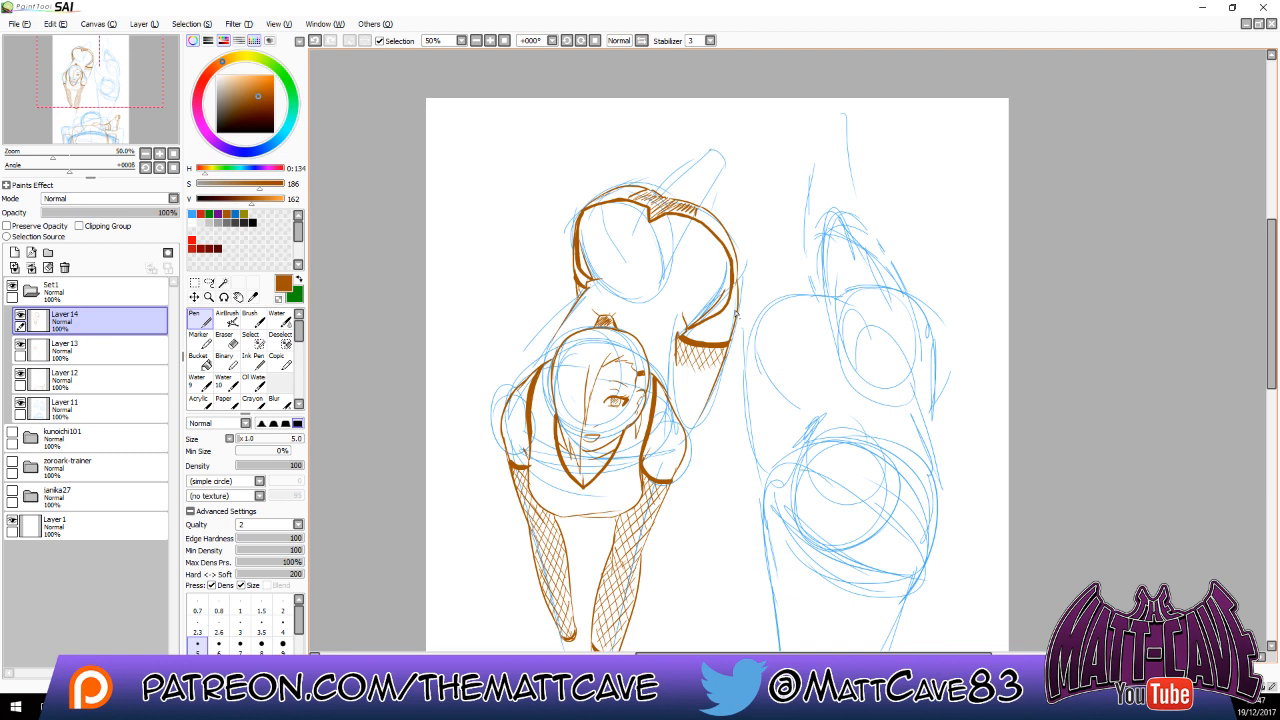
# Lasso the hips and thigh drawing, transform it to sit lower and closer to the head, and deselect it.
pyautogui.click(209, 283)
pyautogui.moveTo(659, 152)
pyautogui.mouseDown()
pyautogui.moveTo(492, 332)
pyautogui.moveTo(542, 357)
pyautogui.moveTo(574, 326)
pyautogui.moveTo(671, 306)
pyautogui.moveTo(659, 362)
pyautogui.moveTo(682, 410)
pyautogui.moveTo(772, 214)
pyautogui.moveTo(722, 168)
pyautogui.mouseUp()
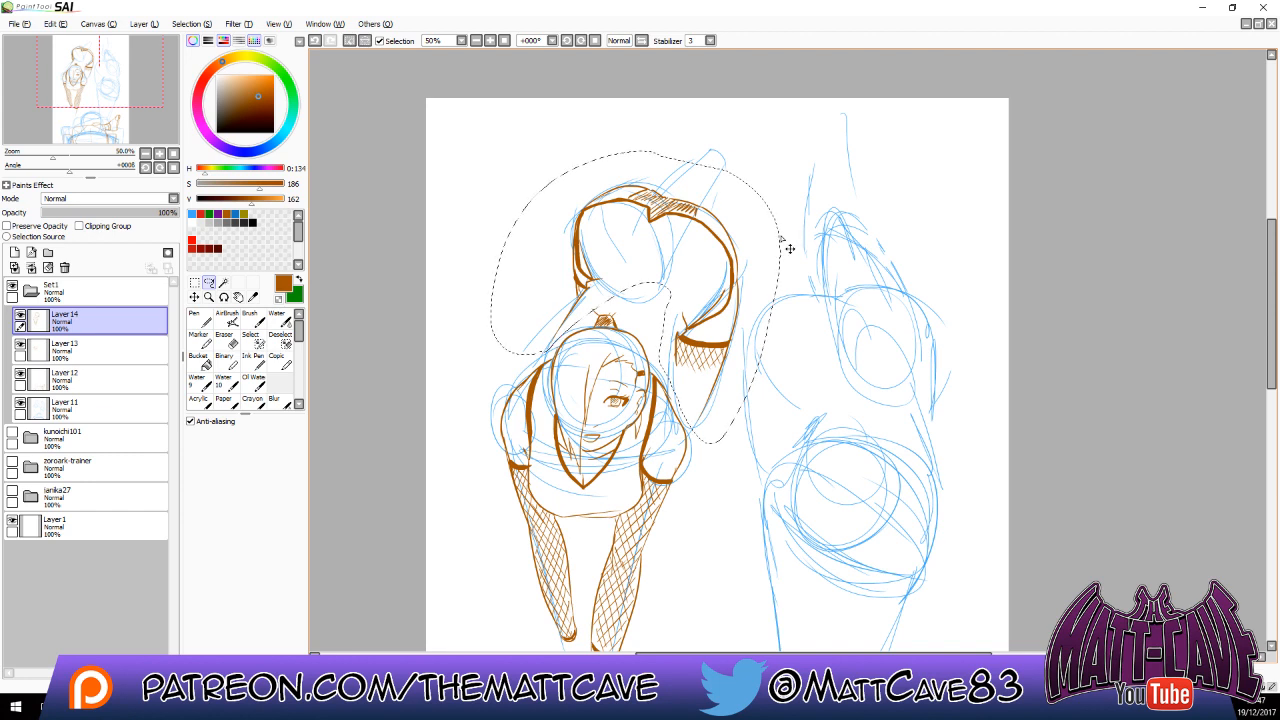
pyautogui.hotkey('ctrl', 't')
pyautogui.moveTo(722, 288); pyautogui.dragTo(702, 312)
pyautogui.moveTo(789, 246); pyautogui.dragTo(775, 252)
pyautogui.moveTo(702, 280); pyautogui.dragTo(704, 288)
pyautogui.press('Return')
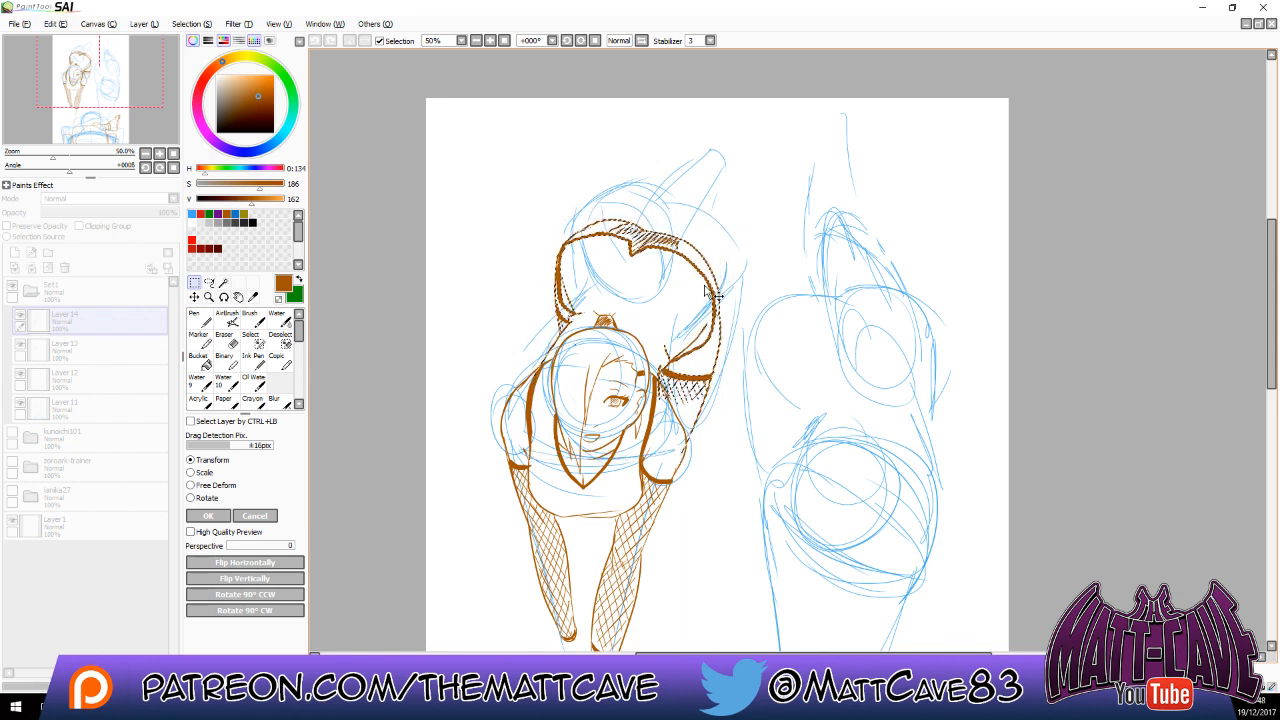
pyautogui.hotkey('ctrl', 'd')
# Erase the moved thigh lines where they overlap the sleeves and return to the Pen tool.
pyautogui.press('e')
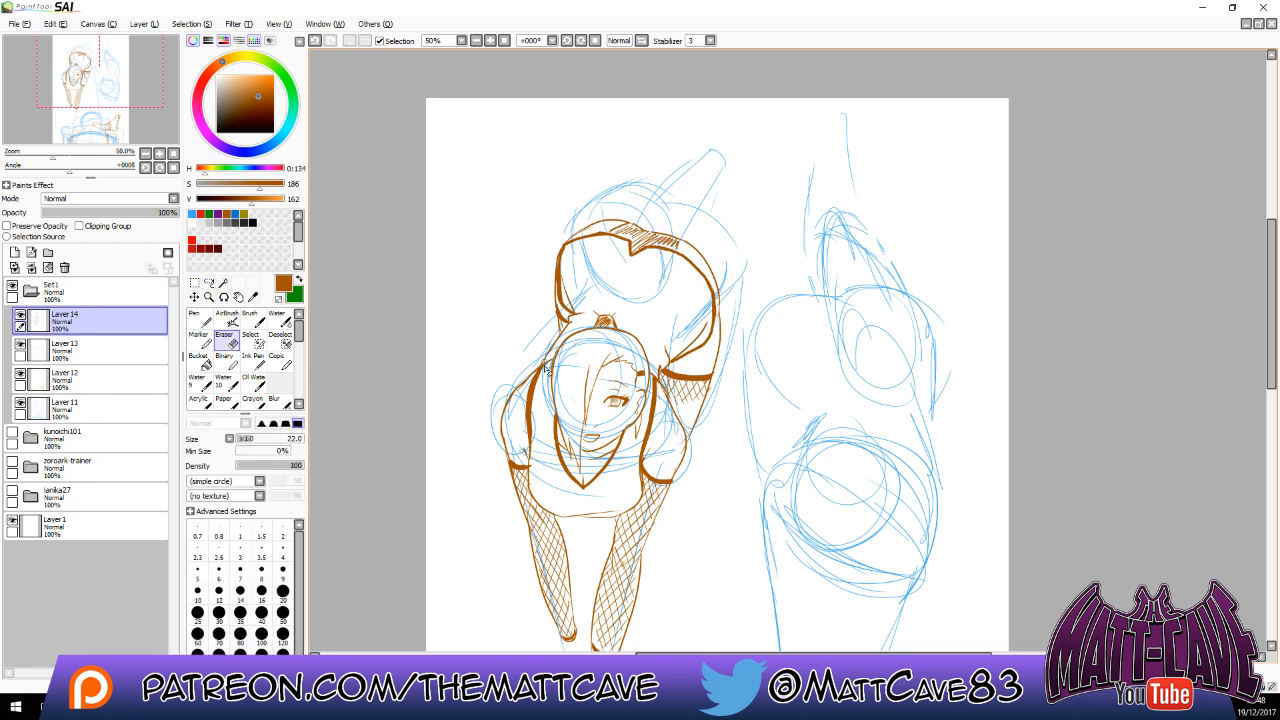
pyautogui.press('n')
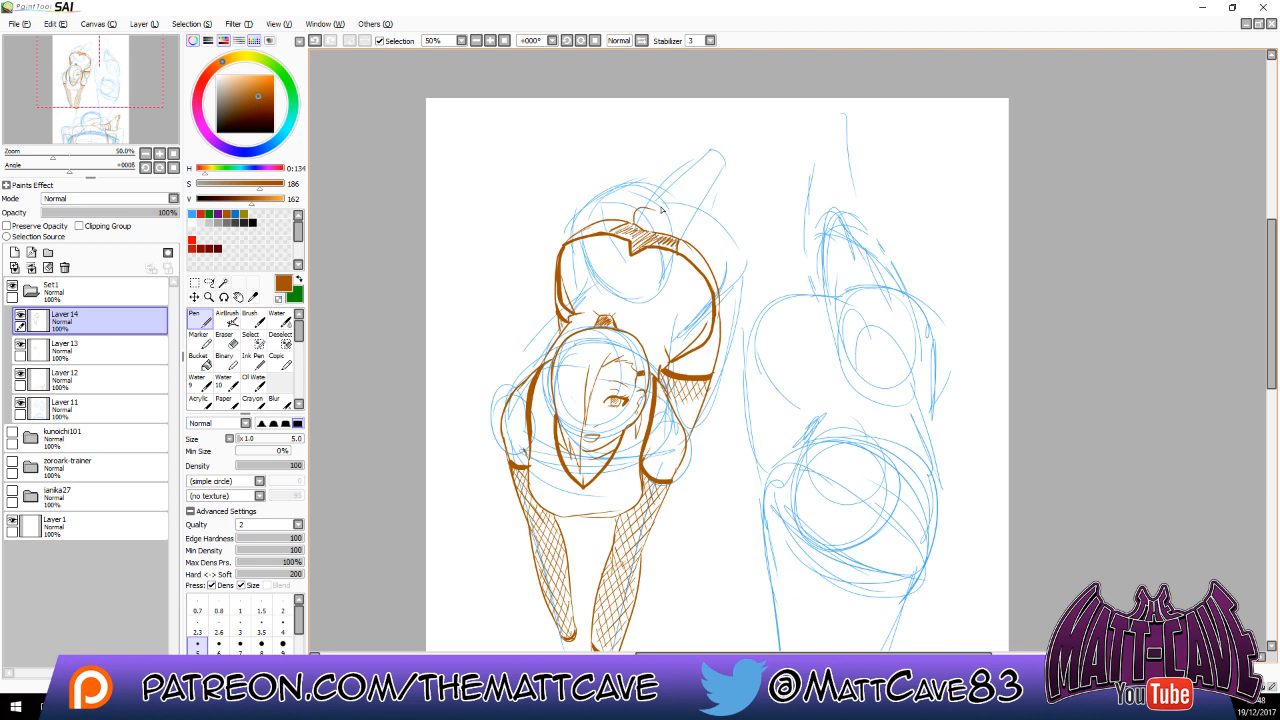
# Sketch the raised bare foot with its toes above the waistband, erasing and redoing uneven lines.
pyautogui.moveTo(662, 240)
pyautogui.mouseDown()
pyautogui.moveTo(681, 187)
pyautogui.moveTo(648, 207)
pyautogui.mouseUp()
pyautogui.hotkey('ctrl', 'z')
pyautogui.hotkey('ctrl', 'y')
pyautogui.press('e')
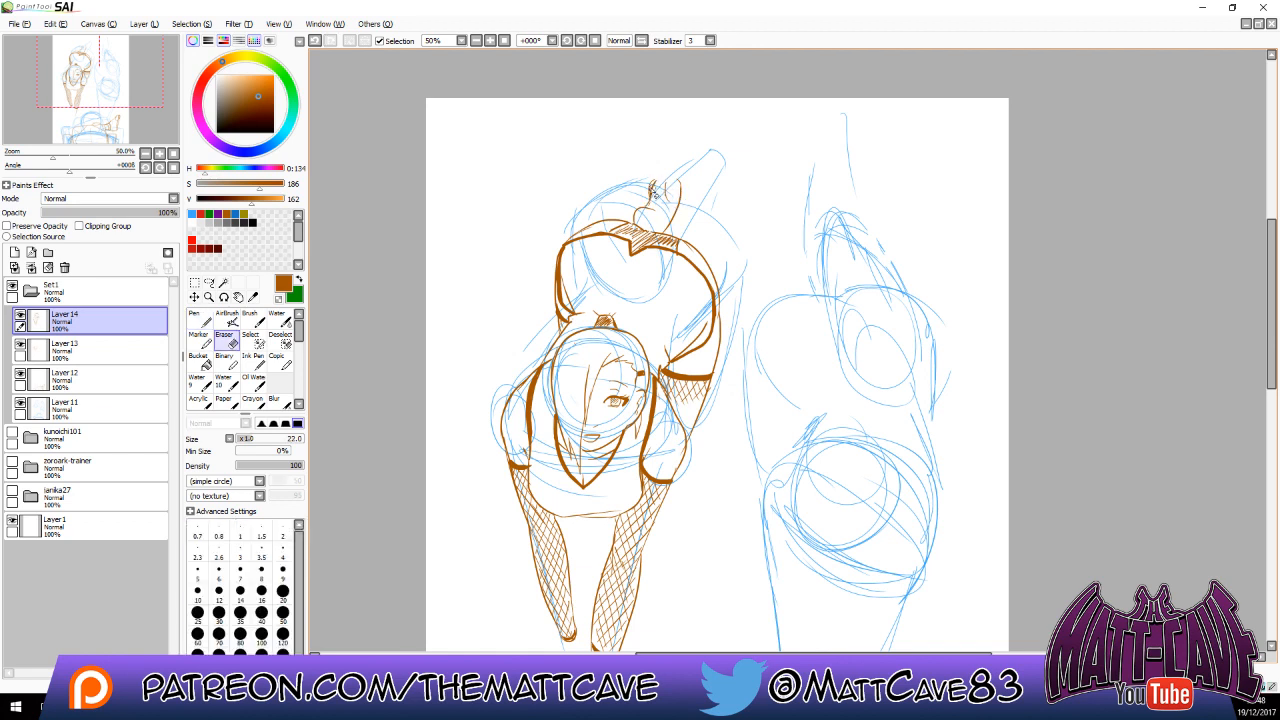
pyautogui.press('n')
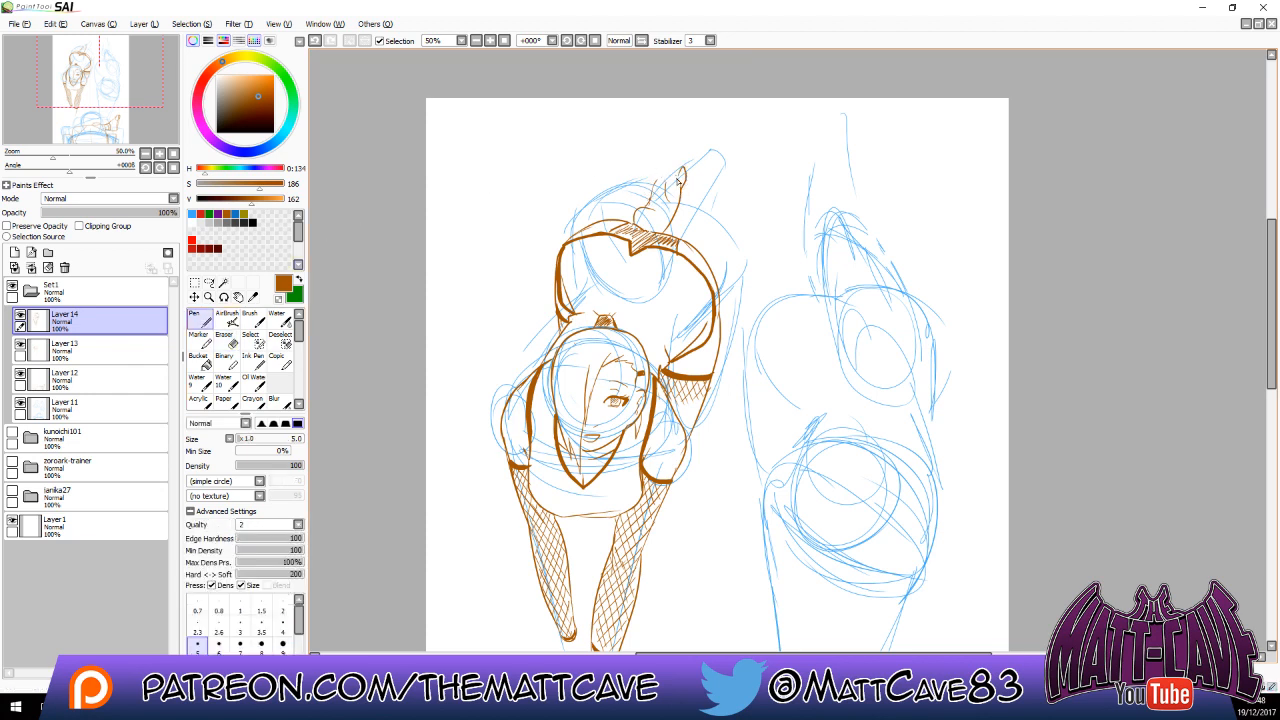
pyautogui.moveTo(683, 180)
pyautogui.mouseDown()
pyautogui.moveTo(679, 169)
pyautogui.moveTo(657, 184)
pyautogui.mouseUp()
pyautogui.moveTo(682, 393)
pyautogui.mouseDown()
pyautogui.moveTo(693, 426)
pyautogui.moveTo(706, 409)
pyautogui.moveTo(672, 396)
pyautogui.moveTo(686, 428)
pyautogui.mouseUp()
pyautogui.hotkey('ctrl', 'z')
# Erase the overlong end of the wrist line below the longer fishnet sleeve and return to the Pen.
pyautogui.moveTo(829, 472); pyautogui.dragTo(772, 304)
pyautogui.moveTo(796, 448); pyautogui.dragTo(803, 391)
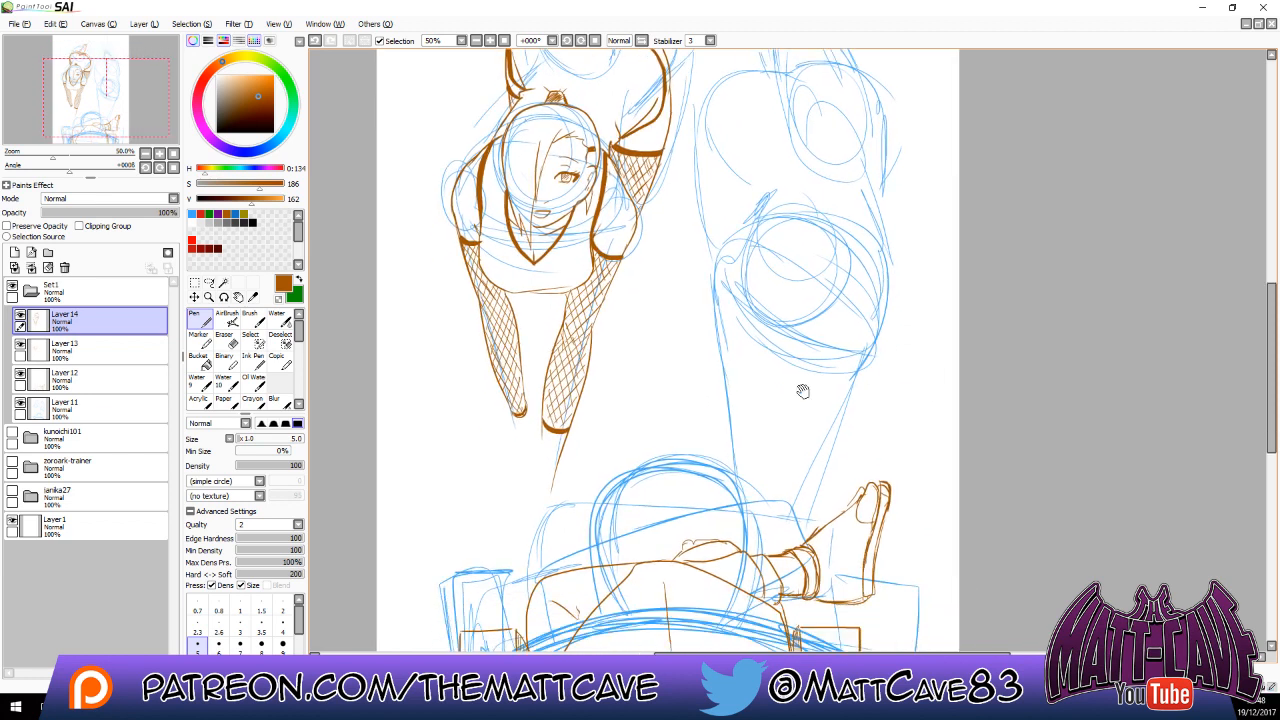
pyautogui.press('e')
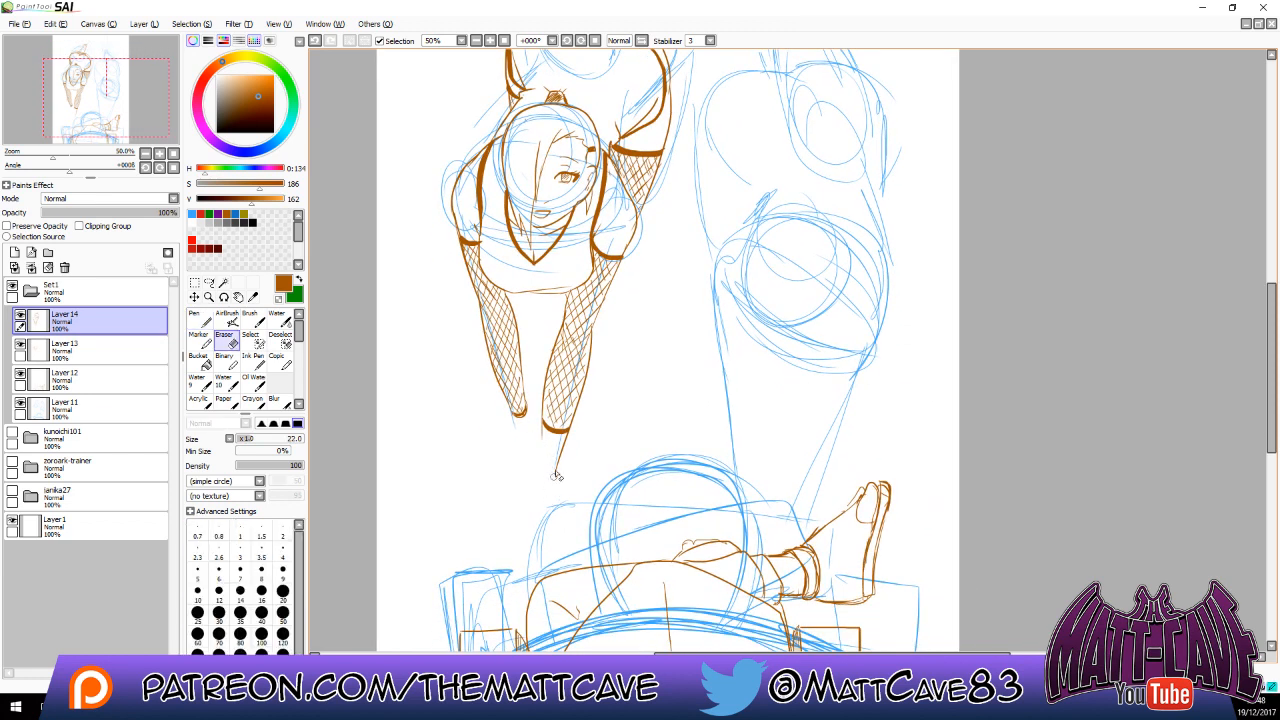
pyautogui.click(195, 319)
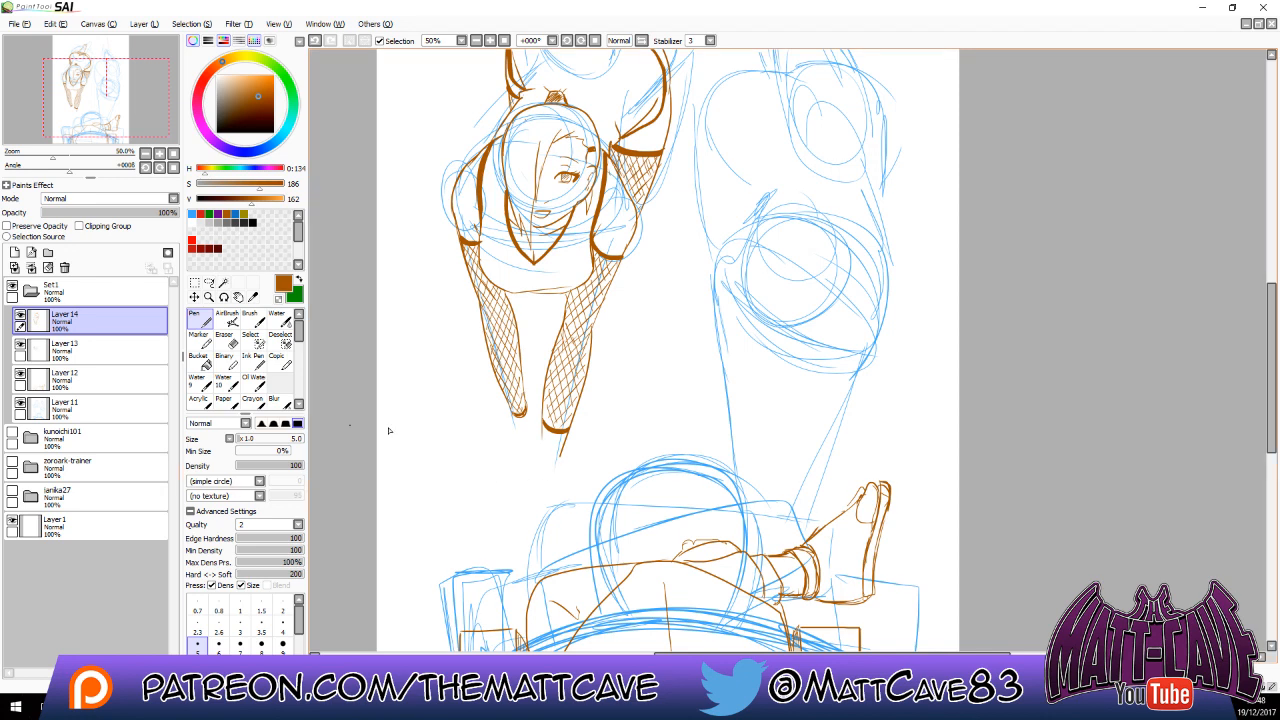
# Add a new layer and draw the rounded ponytail top behind the head with its strands falling past the shoulder.
pyautogui.click(15, 253)
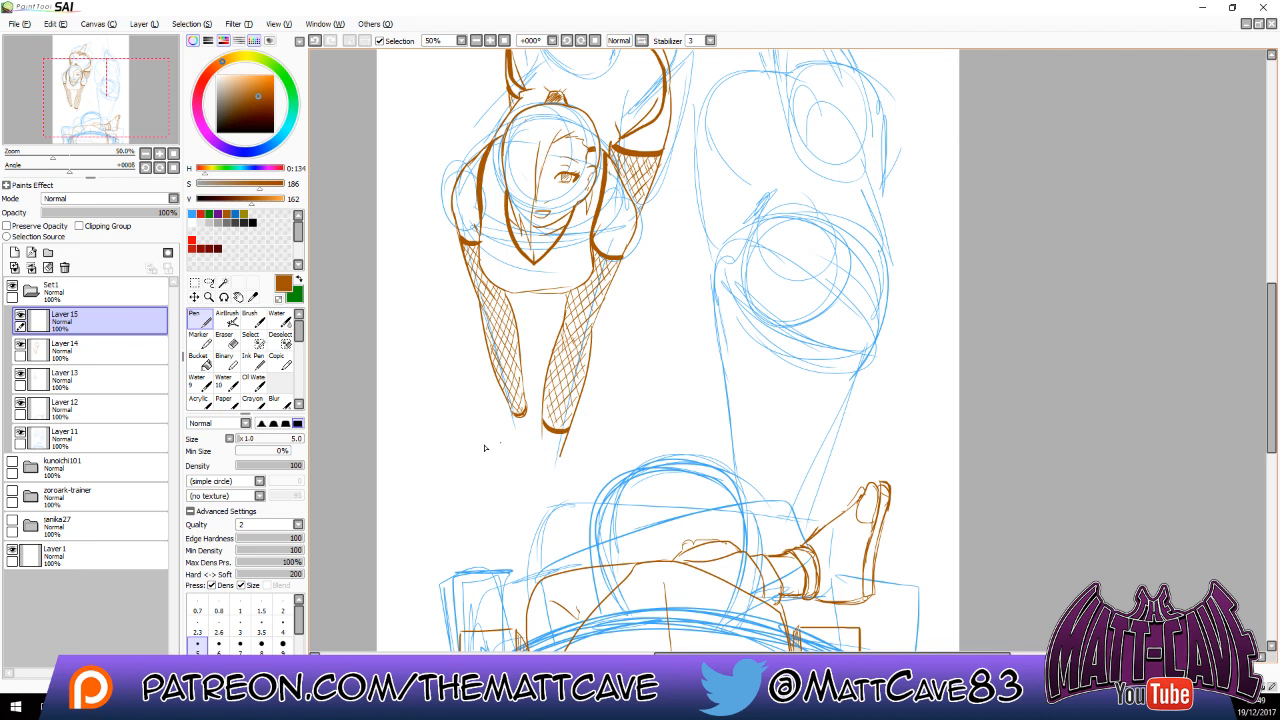
pyautogui.scroll(3, 702, 265)
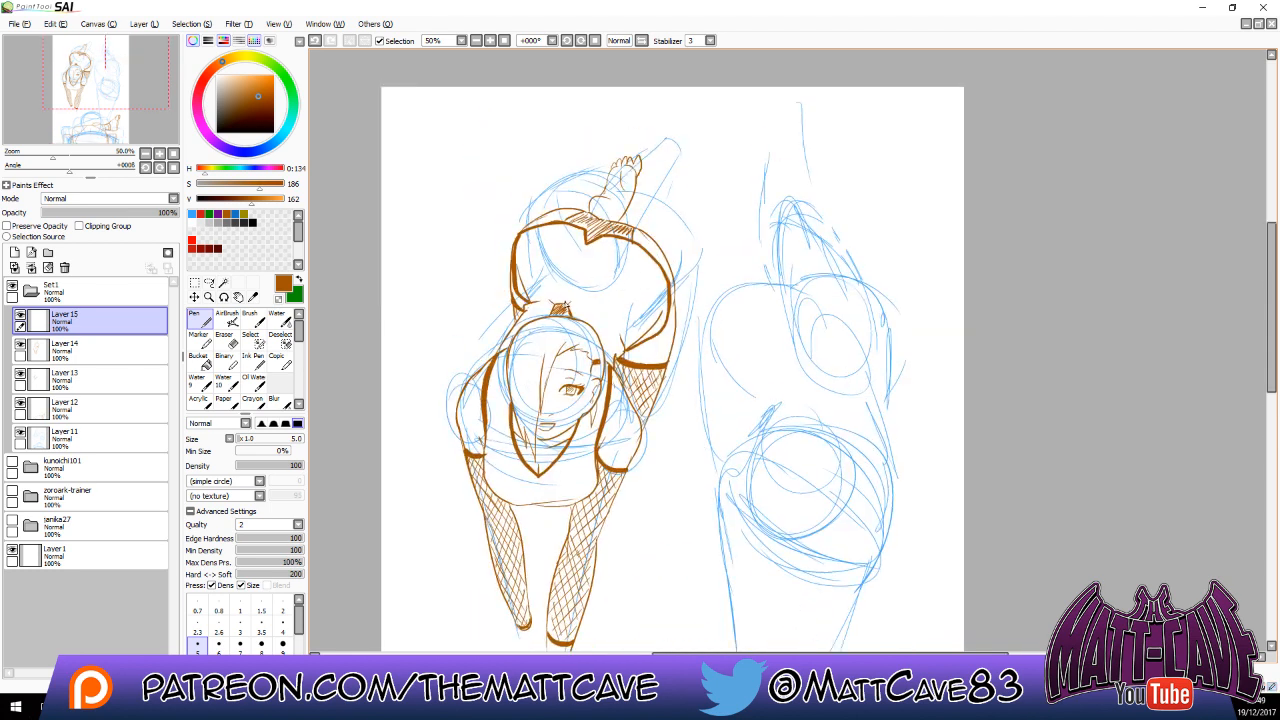
pyautogui.moveTo(546, 306)
pyautogui.mouseDown()
pyautogui.moveTo(587, 335)
pyautogui.moveTo(644, 312)
pyautogui.moveTo(614, 272)
pyautogui.moveTo(550, 297)
pyautogui.moveTo(549, 281)
pyautogui.moveTo(527, 328)
pyautogui.moveTo(447, 405)
pyautogui.moveTo(460, 445)
pyautogui.mouseUp()
pyautogui.moveTo(450, 392)
pyautogui.mouseDown()
pyautogui.moveTo(449, 519)
pyautogui.moveTo(464, 495)
pyautogui.moveTo(466, 507)
pyautogui.moveTo(452, 538)
pyautogui.mouseUp()
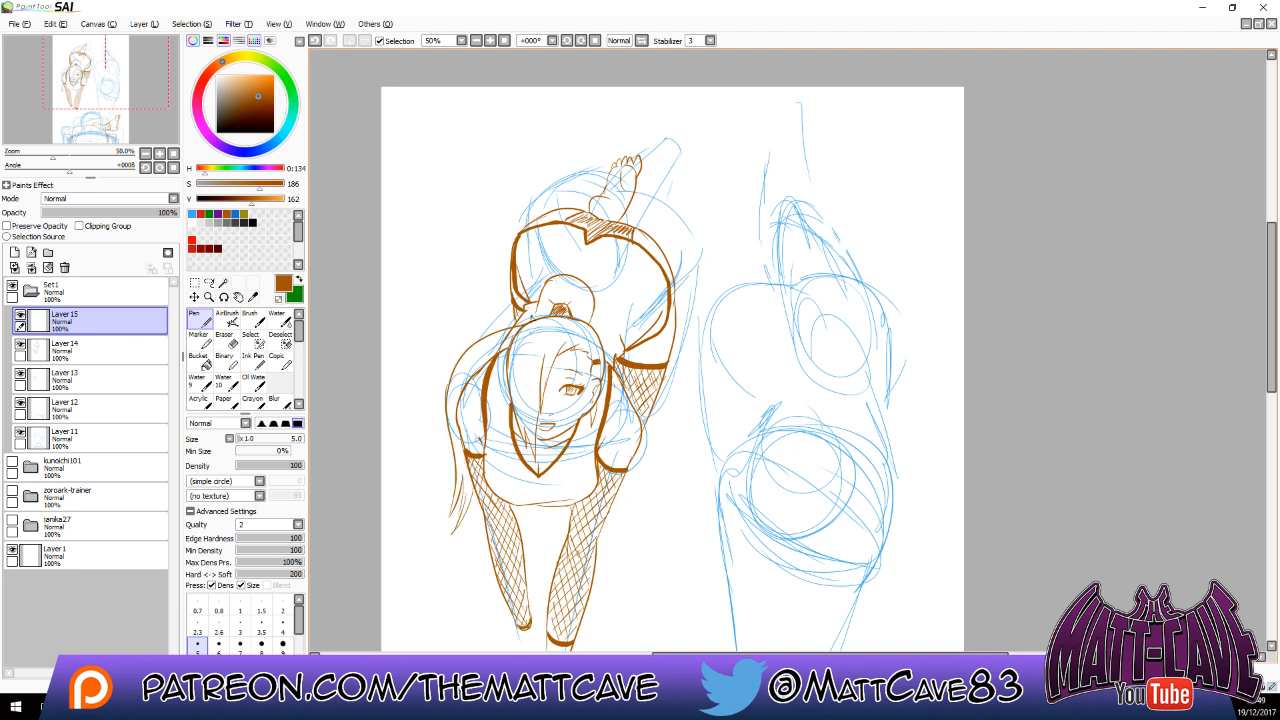
# Erase the body lines on Layer 14 where the new hair overlaps them, and return to Layer 15 with the Pen.
pyautogui.press('e')
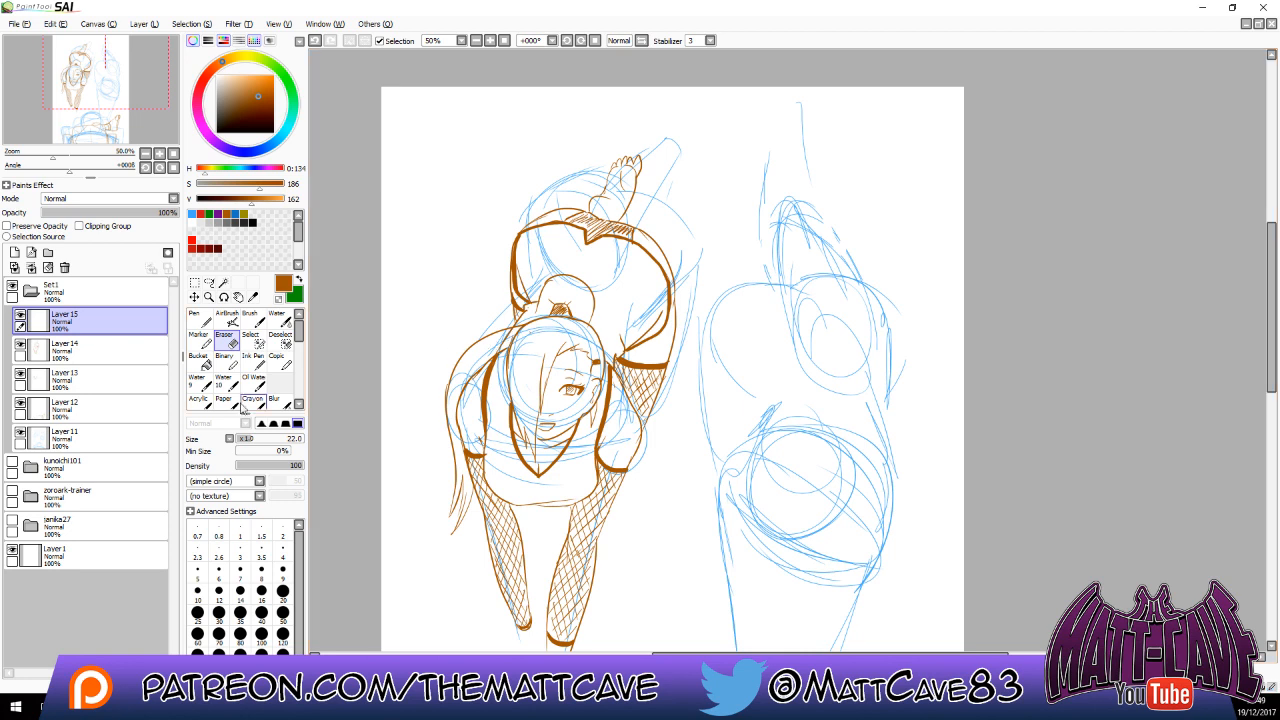
pyautogui.click(90, 348)
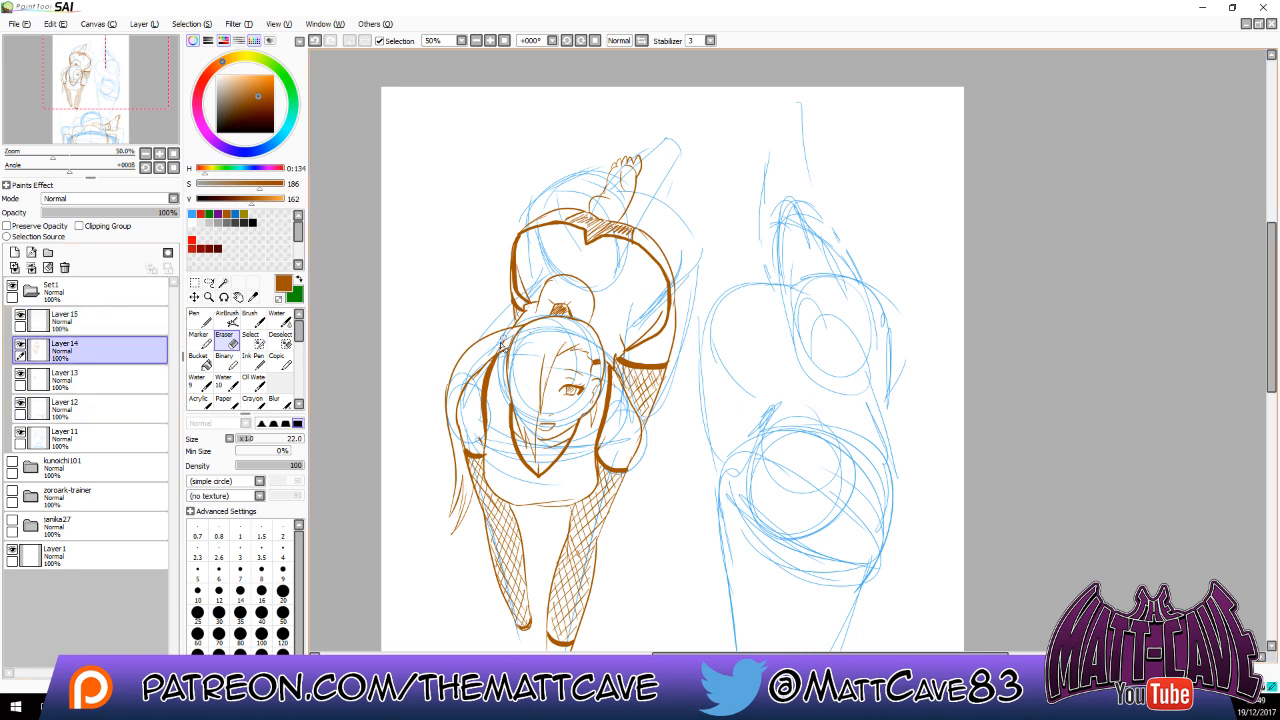
pyautogui.click(196, 318)
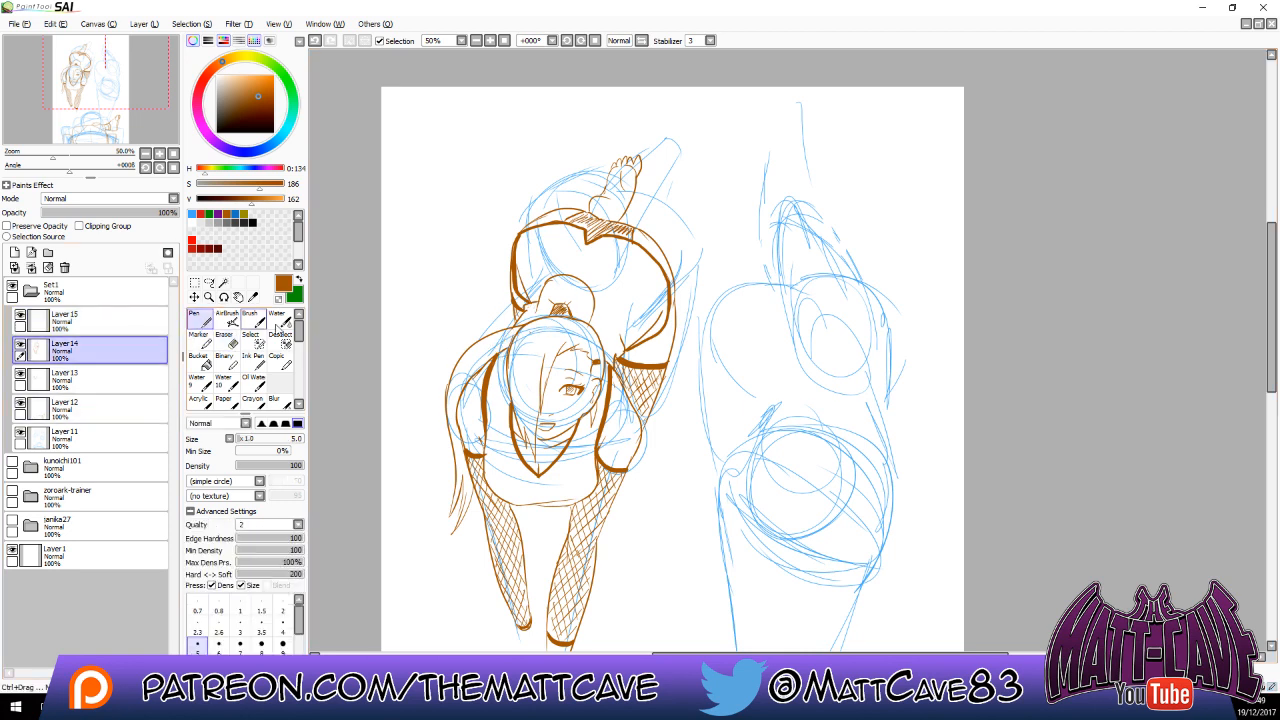
pyautogui.click(118, 323)
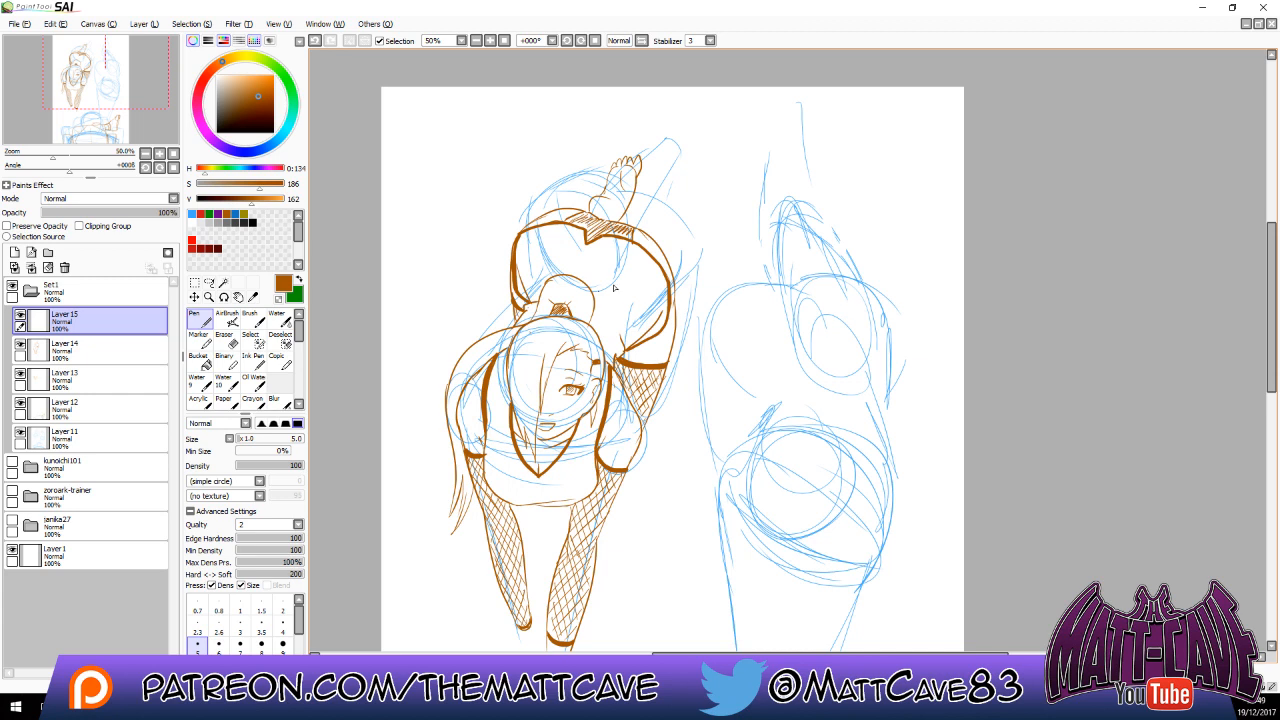
pyautogui.moveTo(667, 476); pyautogui.dragTo(605, 311)
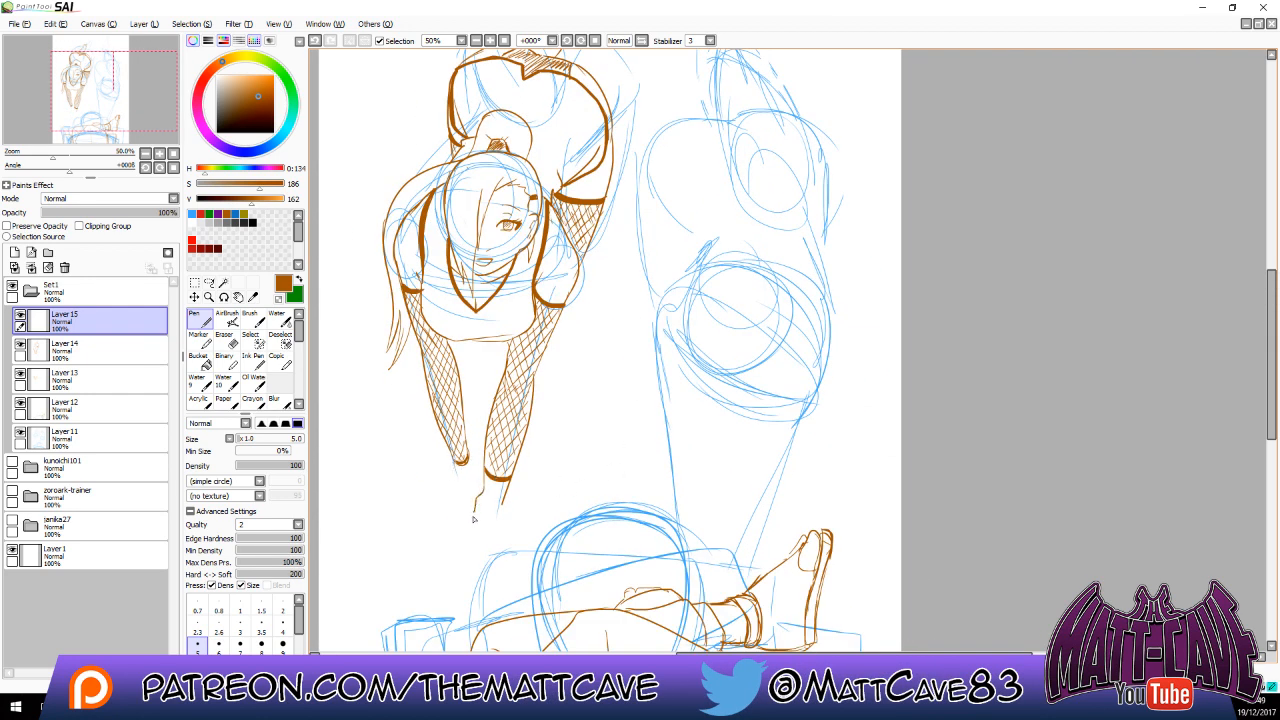
pyautogui.moveTo(474, 519)
pyautogui.mouseDown()
pyautogui.moveTo(504, 498)
pyautogui.moveTo(529, 532)
pyautogui.mouseUp()
pyautogui.hotkey('ctrl', 'z')
pyautogui.press('e')
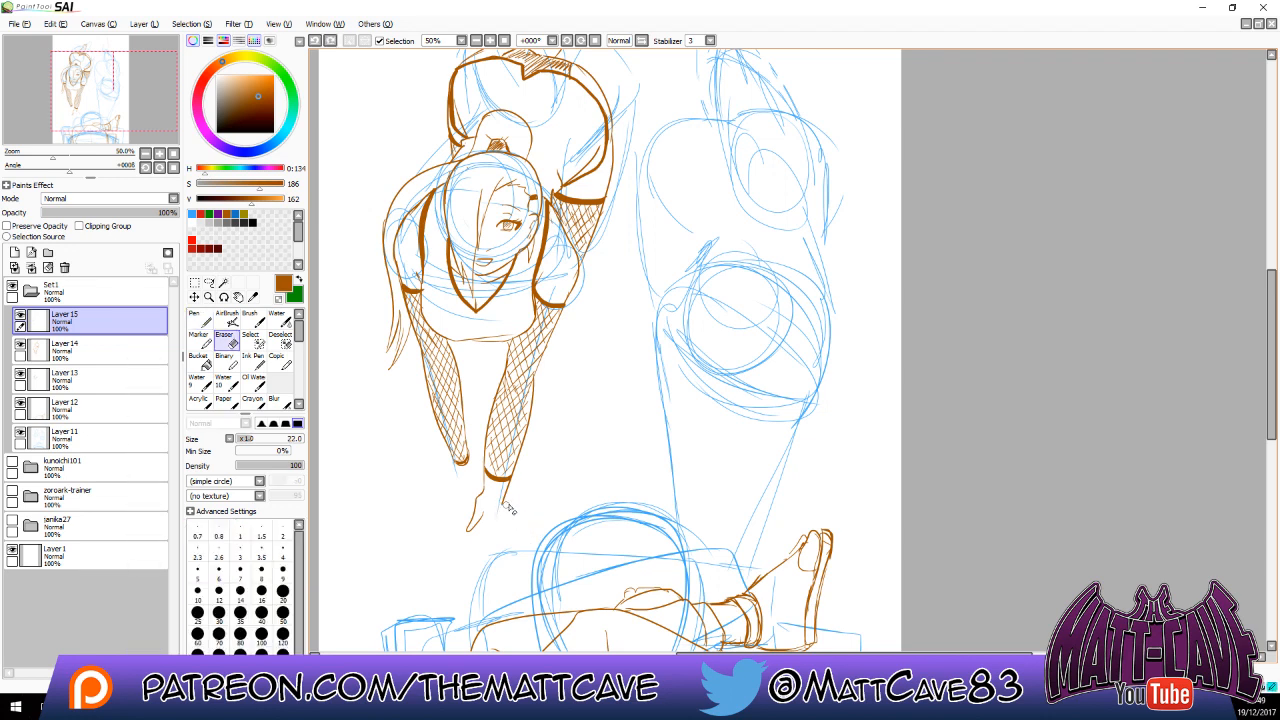
pyautogui.moveTo(488, 508)
pyautogui.mouseDown()
pyautogui.moveTo(468, 538)
pyautogui.moveTo(475, 520)
pyautogui.mouseUp()
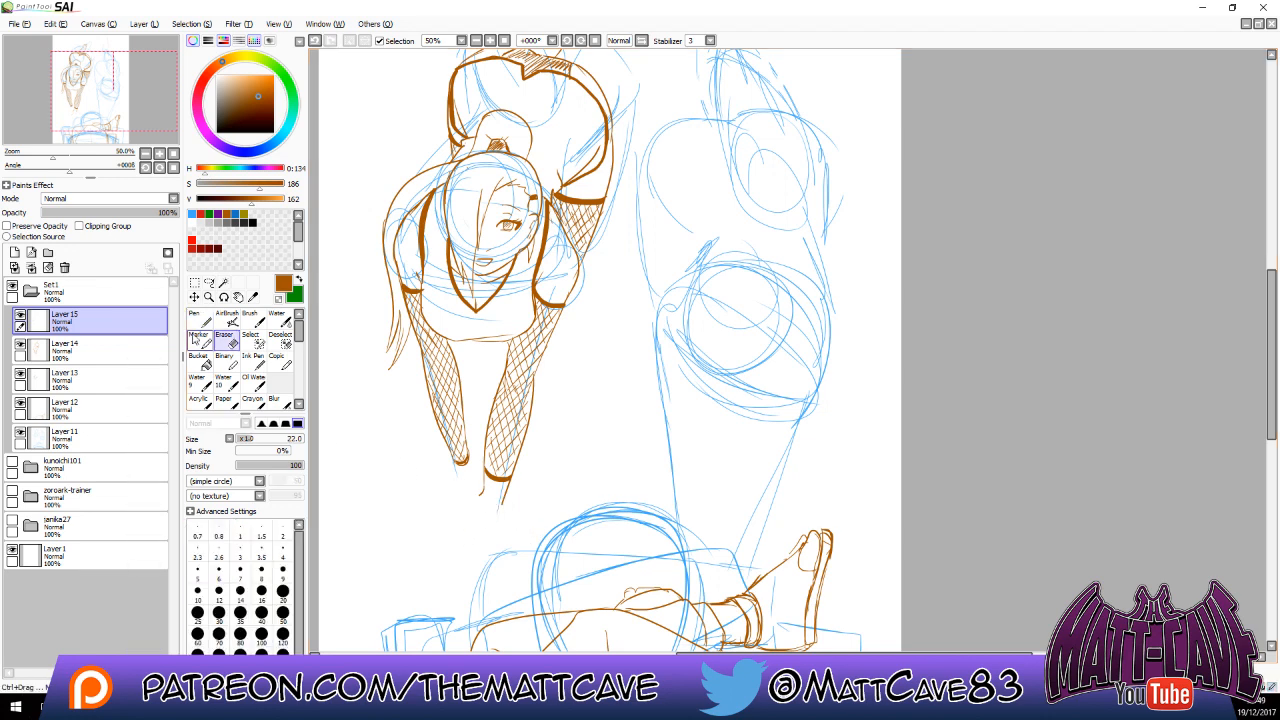
pyautogui.press('n')
# Lower Layer 11 to 38% opacity and rough in both hands on it below the fishnet sleeves.
pyautogui.click(104, 445)
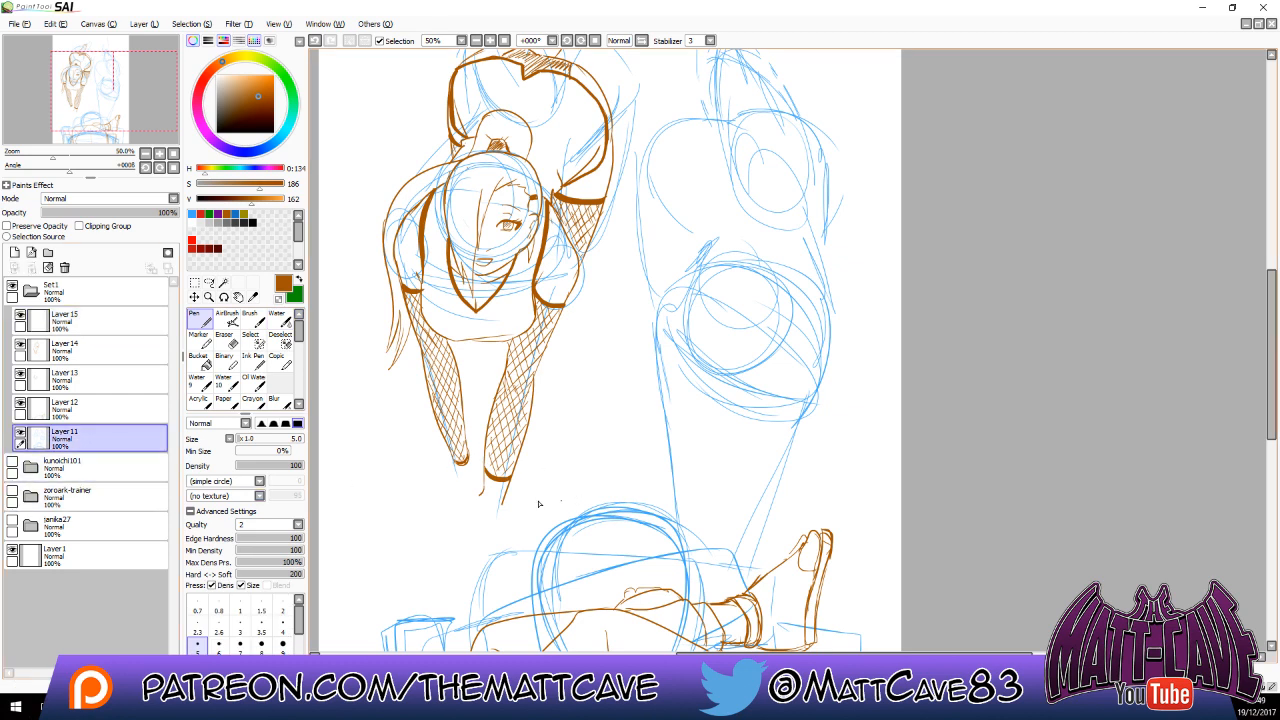
pyautogui.moveTo(96, 216); pyautogui.dragTo(96, 216)
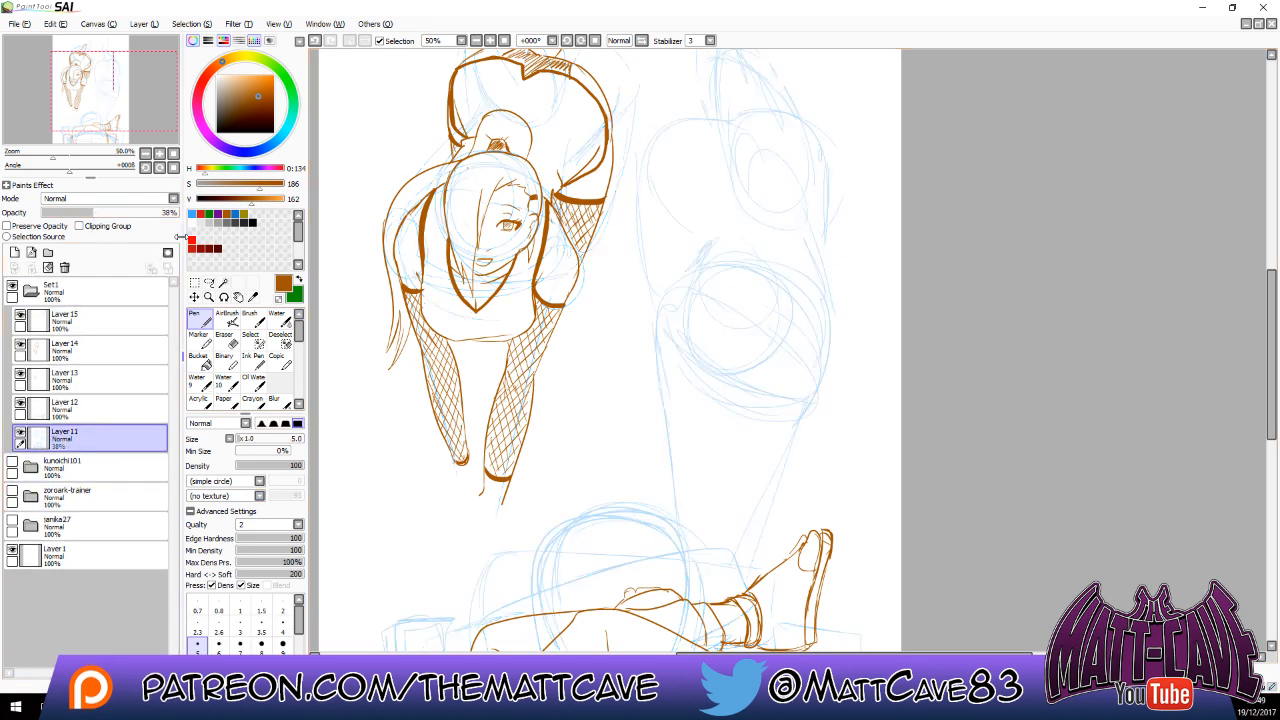
pyautogui.moveTo(477, 492)
pyautogui.mouseDown()
pyautogui.moveTo(470, 524)
pyautogui.moveTo(481, 546)
pyautogui.moveTo(505, 503)
pyautogui.moveTo(510, 527)
pyautogui.moveTo(469, 539)
pyautogui.moveTo(507, 540)
pyautogui.mouseUp()
pyautogui.moveTo(477, 497)
pyautogui.mouseDown()
pyautogui.moveTo(466, 531)
pyautogui.moveTo(457, 512)
pyautogui.moveTo(443, 539)
pyautogui.moveTo(482, 530)
pyautogui.moveTo(462, 577)
pyautogui.mouseUp()
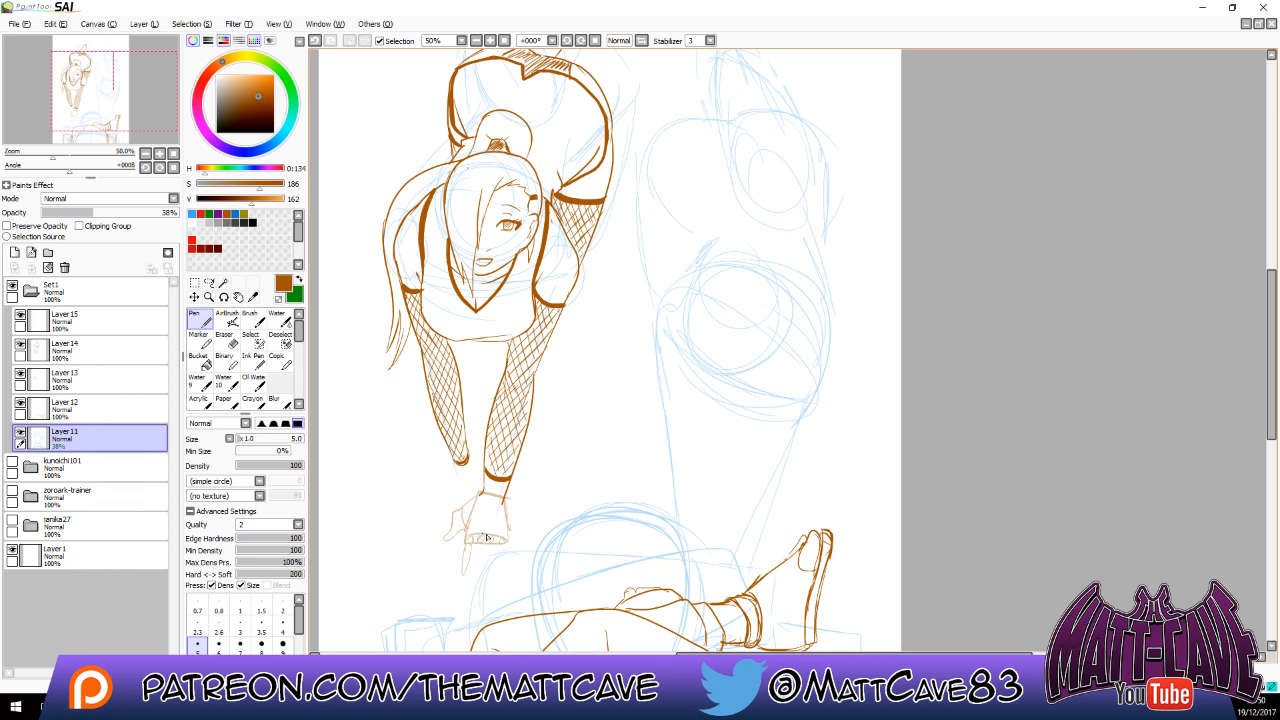
pyautogui.moveTo(487, 542)
pyautogui.mouseDown()
pyautogui.moveTo(483, 569)
pyautogui.moveTo(514, 575)
pyautogui.mouseUp()
pyautogui.moveTo(452, 463)
pyautogui.mouseDown()
pyautogui.moveTo(434, 477)
pyautogui.moveTo(453, 510)
pyautogui.moveTo(443, 493)
pyautogui.mouseUp()
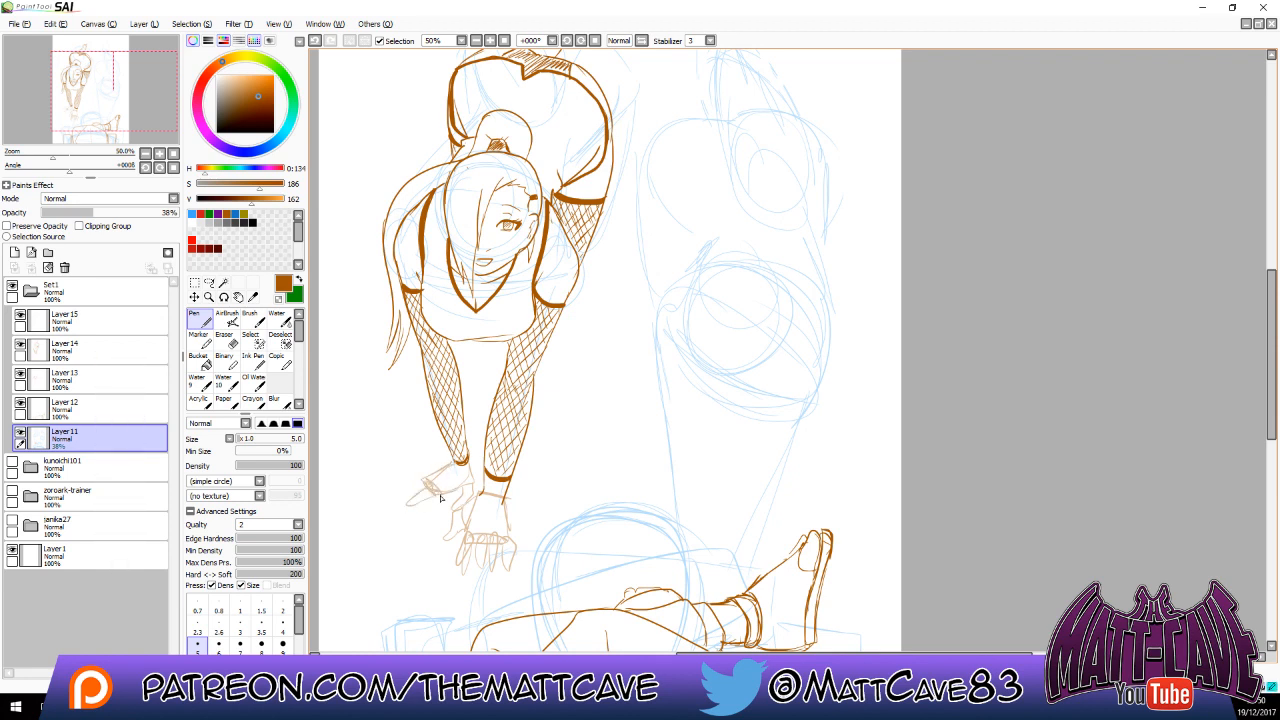
pyautogui.moveTo(440, 495)
pyautogui.mouseDown()
pyautogui.moveTo(409, 503)
pyautogui.moveTo(395, 494)
pyautogui.moveTo(405, 486)
pyautogui.mouseUp()
# Draw clean outlines of both hands with spread fingers on Layer 15 over the rough hand sketches.
pyautogui.moveTo(675, 463)
pyautogui.mouseDown()
pyautogui.moveTo(537, 469)
pyautogui.moveTo(720, 489)
pyautogui.mouseUp()
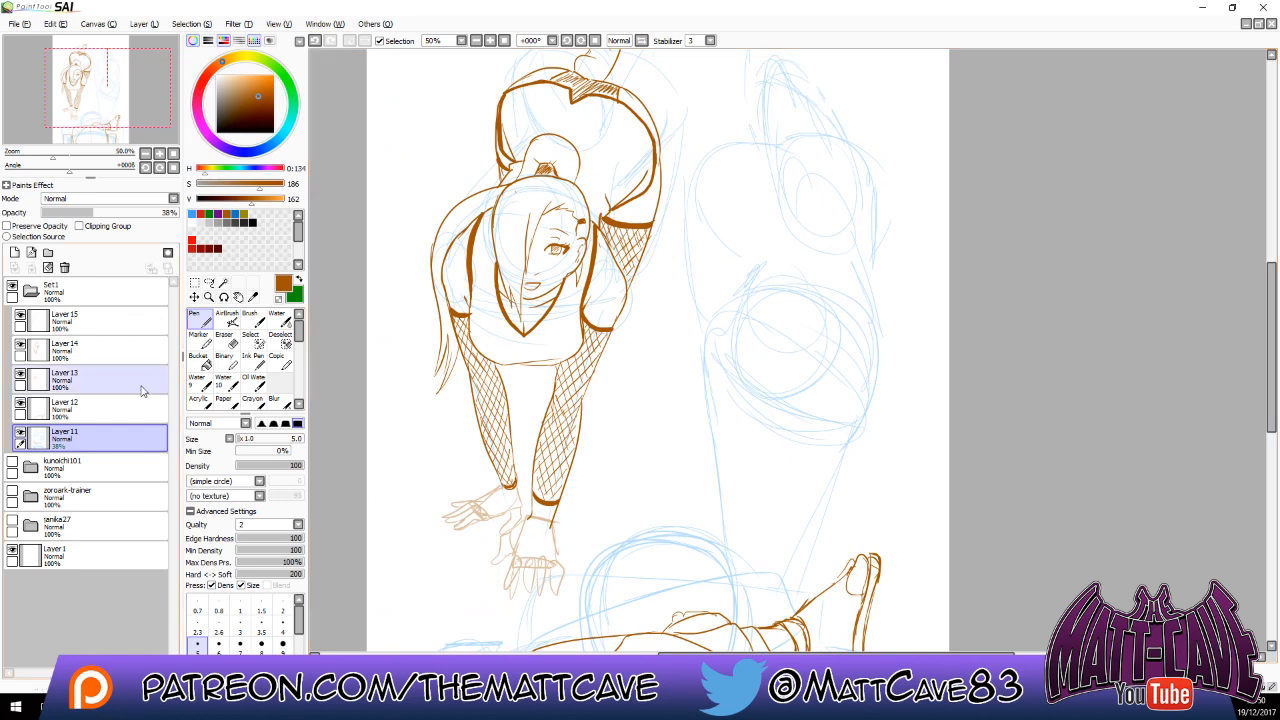
pyautogui.click(100, 320)
pyautogui.moveTo(553, 488); pyautogui.dragTo(549, 424)
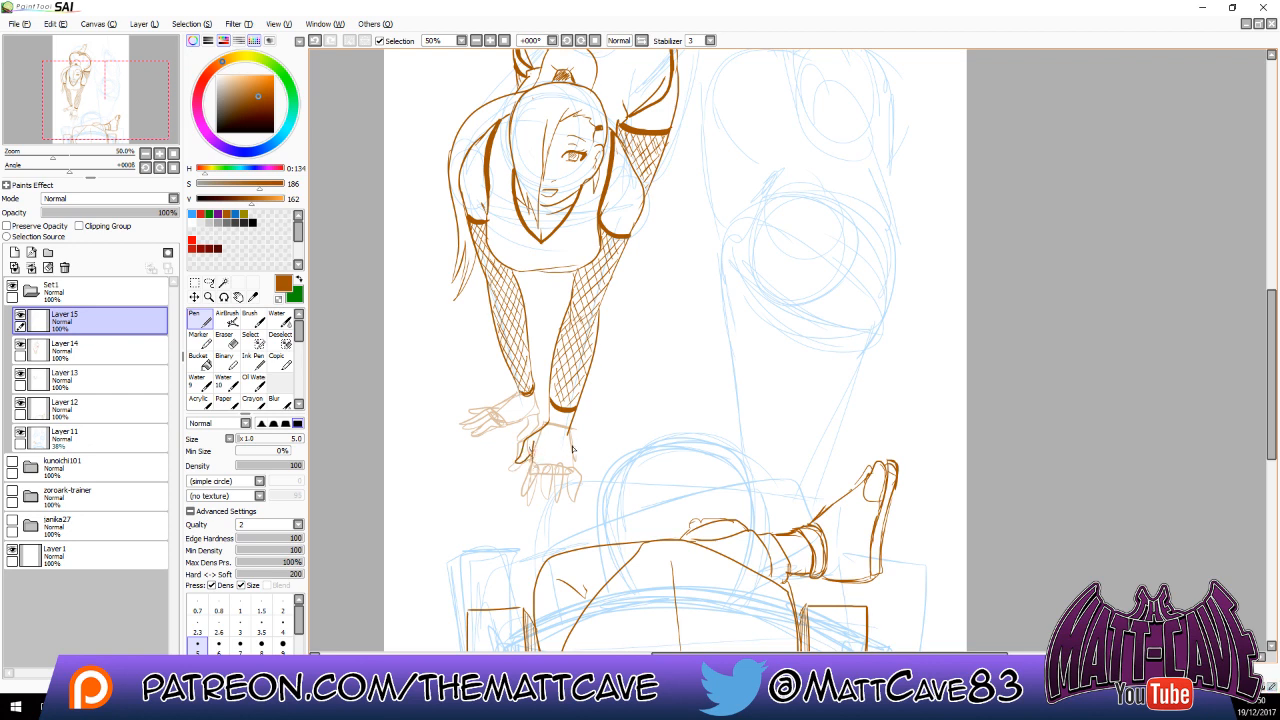
pyautogui.moveTo(568, 436); pyautogui.dragTo(578, 494)
pyautogui.moveTo(556, 481); pyautogui.dragTo(558, 510)
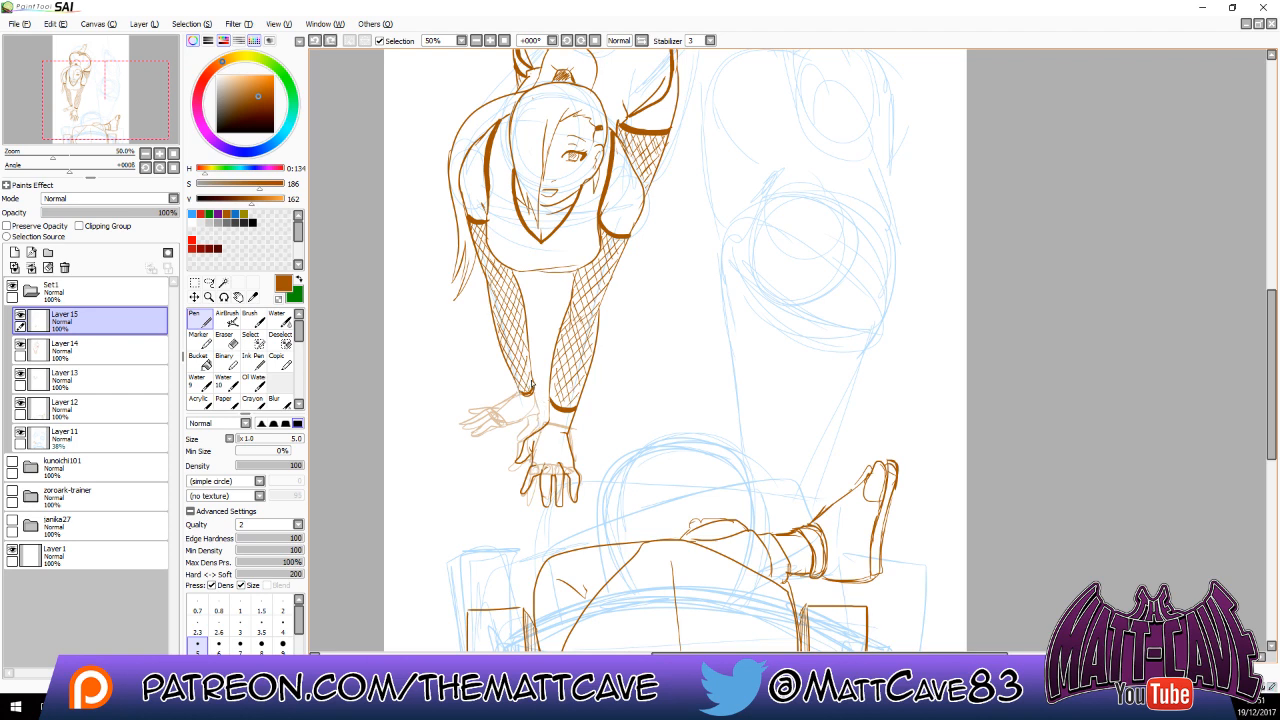
pyautogui.moveTo(546, 418); pyautogui.dragTo(528, 426)
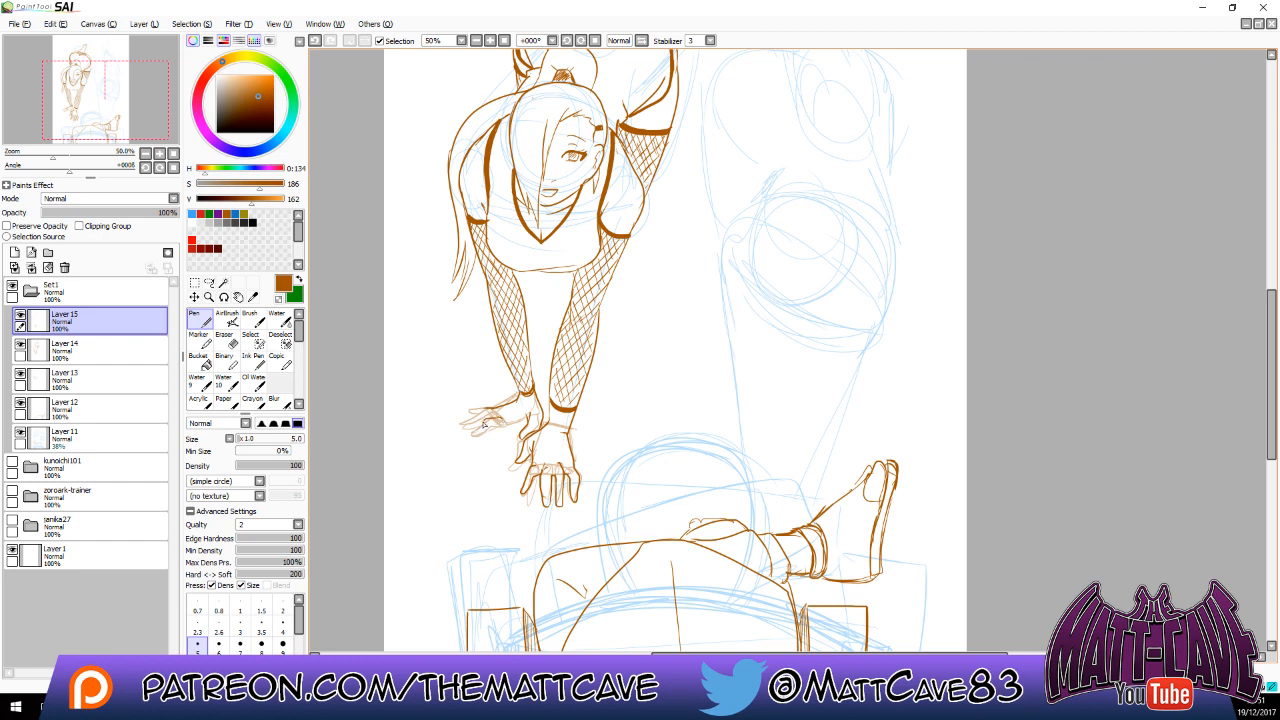
pyautogui.moveTo(470, 436)
pyautogui.mouseDown()
pyautogui.moveTo(525, 424)
pyautogui.moveTo(477, 417)
pyautogui.moveTo(458, 431)
pyautogui.moveTo(469, 415)
pyautogui.mouseUp()
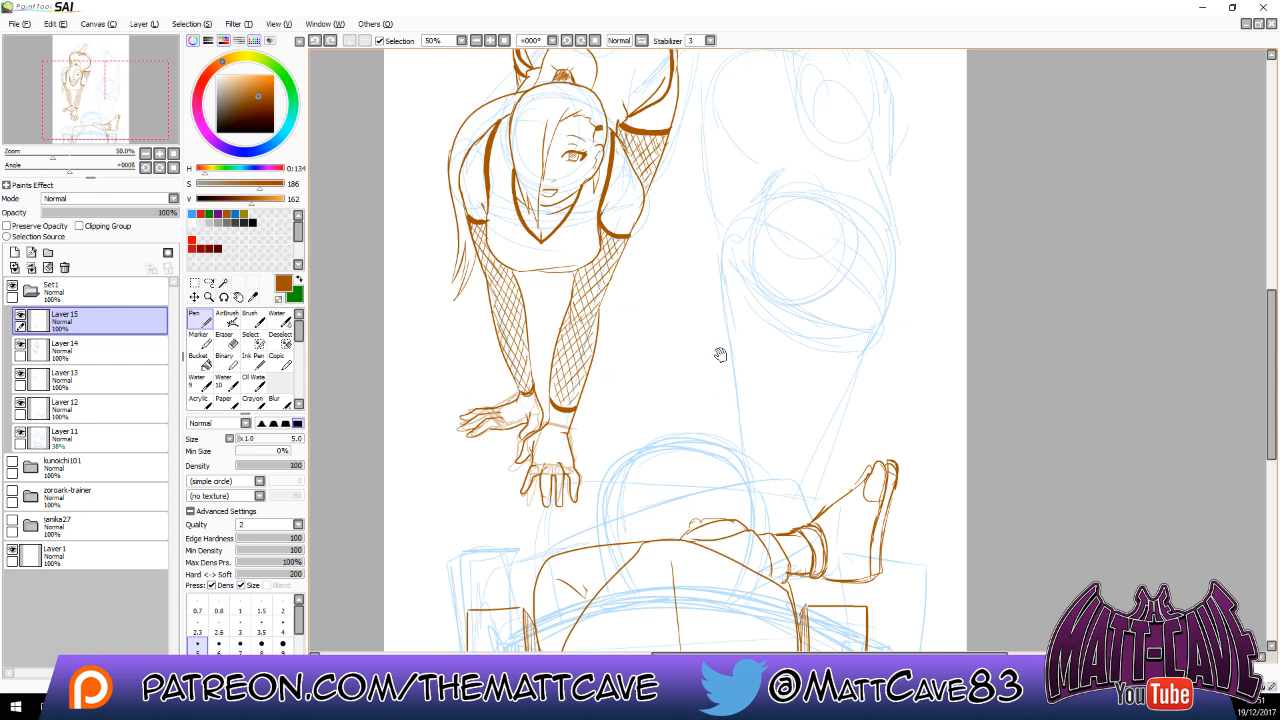
# Hatch diagonal shading strokes between and beside the fishnet arms below the chest.
pyautogui.moveTo(720, 355); pyautogui.dragTo(742, 316)
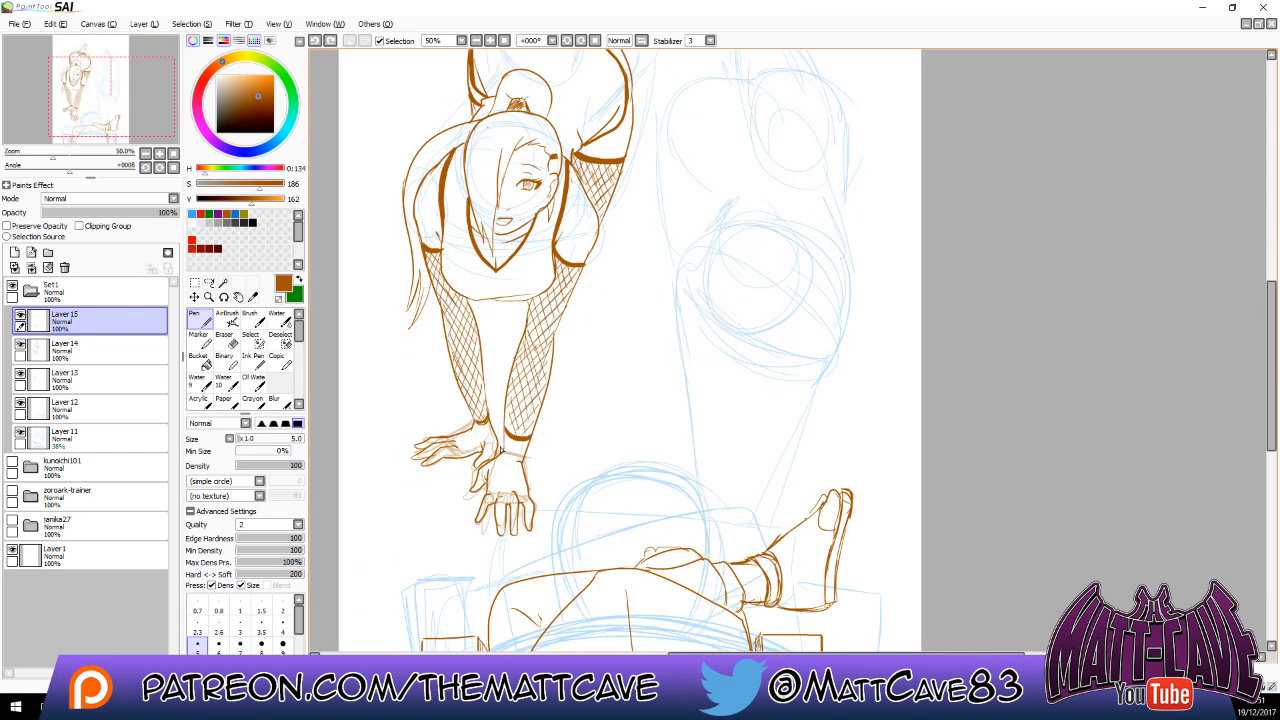
pyautogui.moveTo(501, 449); pyautogui.dragTo(501, 399)
pyautogui.moveTo(551, 372); pyautogui.dragTo(564, 350)
pyautogui.moveTo(493, 390); pyautogui.dragTo(519, 322)
pyautogui.moveTo(502, 330); pyautogui.dragTo(509, 308)
# Draw the second figure's parted hairline, face-framing strands and one outer side of the hair over the blue head circle.
pyautogui.moveTo(785, 308); pyautogui.dragTo(689, 528)
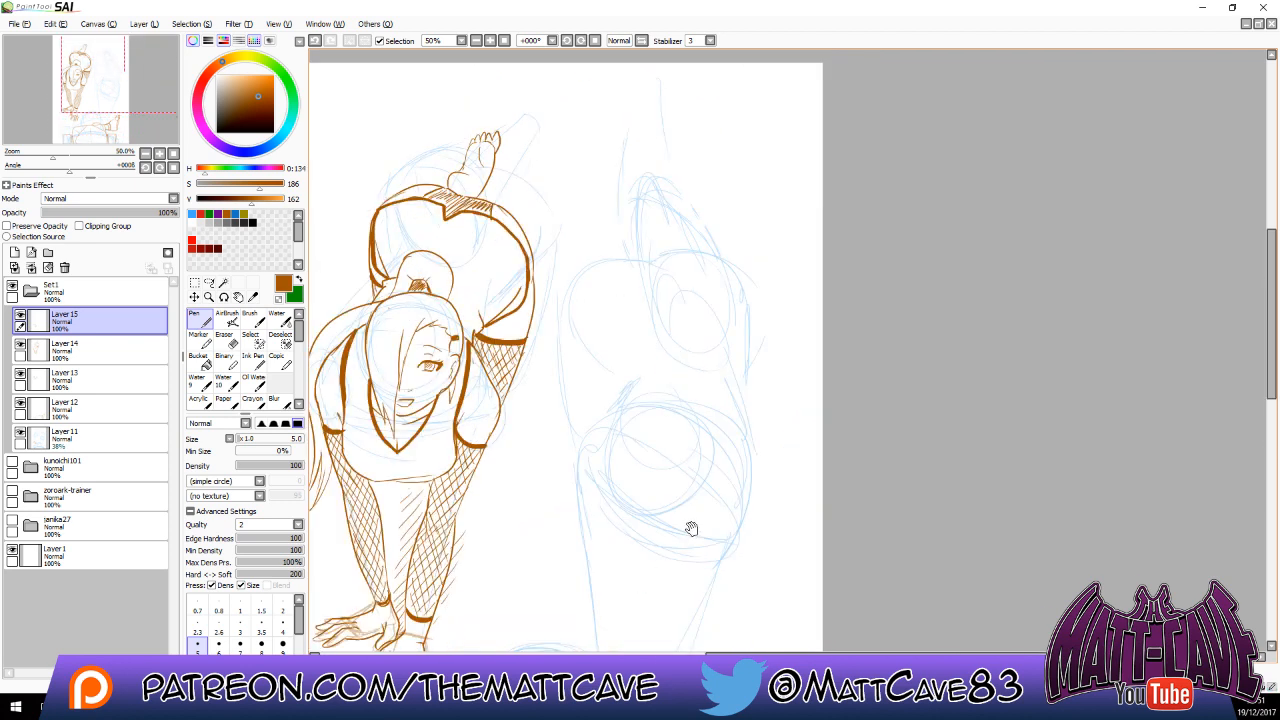
pyautogui.moveTo(731, 438); pyautogui.dragTo(710, 248)
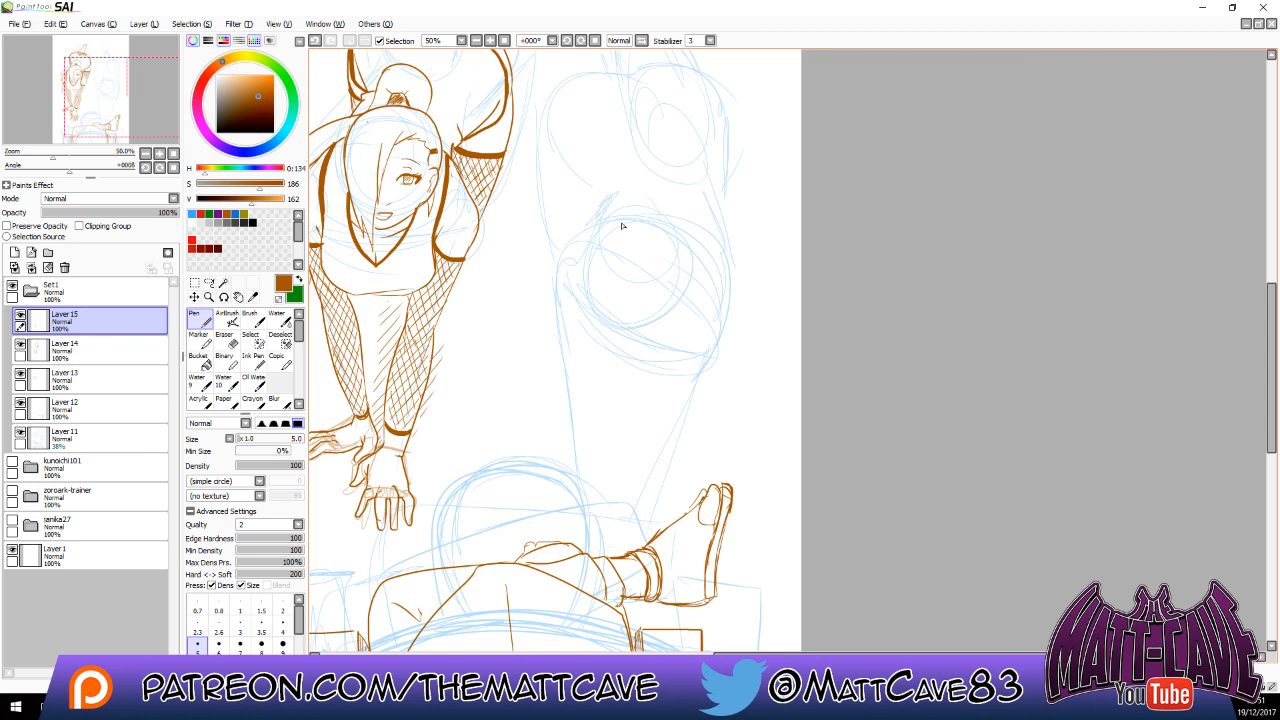
pyautogui.moveTo(636, 265)
pyautogui.mouseDown()
pyautogui.moveTo(655, 254)
pyautogui.moveTo(659, 336)
pyautogui.moveTo(667, 304)
pyautogui.moveTo(619, 256)
pyautogui.mouseUp()
pyautogui.moveTo(631, 266)
pyautogui.mouseDown()
pyautogui.moveTo(621, 260)
pyautogui.moveTo(605, 328)
pyautogui.mouseUp()
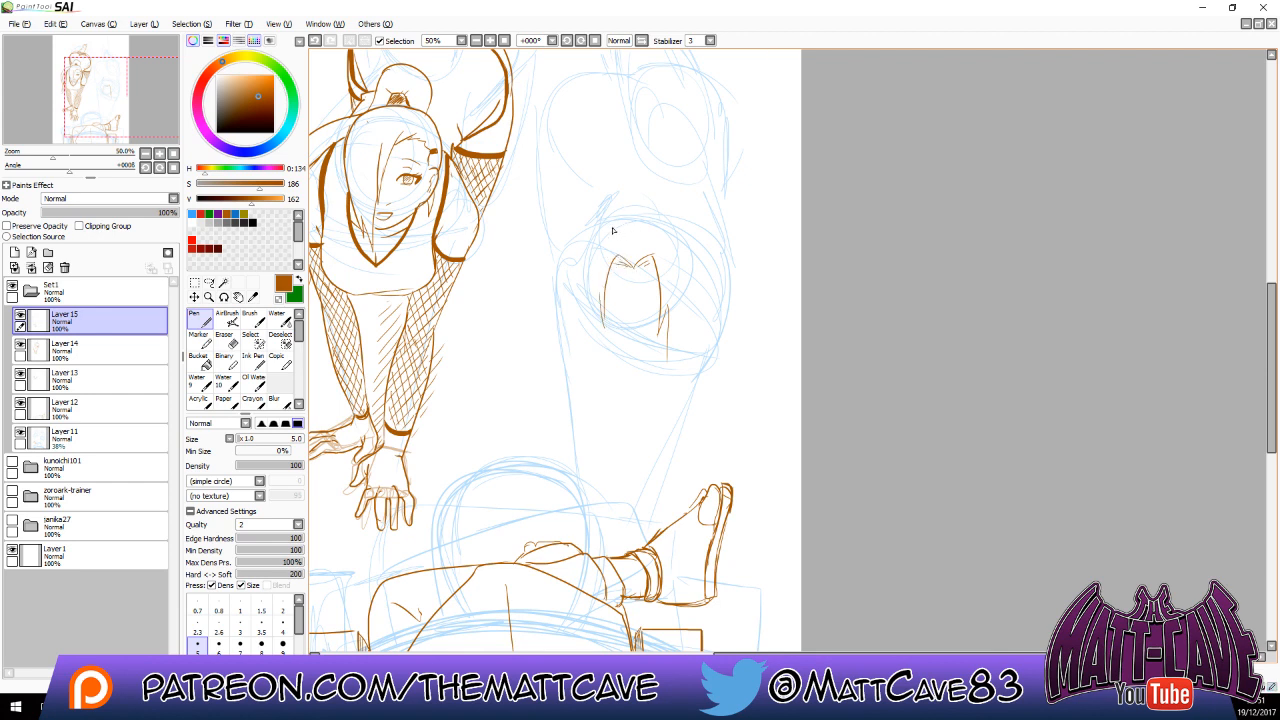
pyautogui.moveTo(630, 206)
pyautogui.mouseDown()
pyautogui.moveTo(586, 245)
pyautogui.moveTo(569, 286)
pyautogui.moveTo(560, 320)
pyautogui.moveTo(584, 358)
pyautogui.mouseUp()
pyautogui.moveTo(580, 312); pyautogui.dragTo(598, 362)
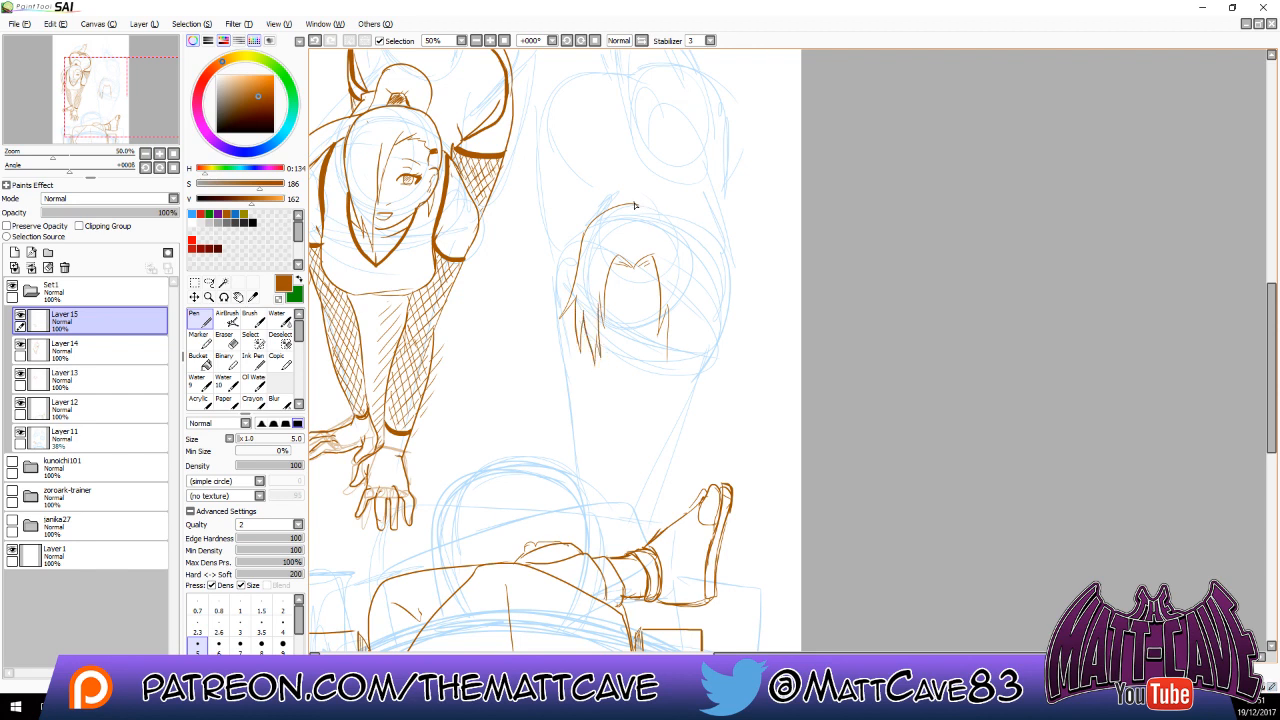
# Draw the crown and the other side of the second figure's hair down to jagged tips, redoing uneven strokes.
pyautogui.moveTo(634, 205)
pyautogui.mouseDown()
pyautogui.moveTo(660, 208)
pyautogui.moveTo(698, 246)
pyautogui.mouseUp()
pyautogui.hotkey('ctrl', 'z')
pyautogui.moveTo(624, 205); pyautogui.dragTo(698, 252)
pyautogui.hotkey('ctrl', 'z')
pyautogui.moveTo(632, 205)
pyautogui.mouseDown()
pyautogui.moveTo(685, 268)
pyautogui.moveTo(661, 211)
pyautogui.moveTo(688, 258)
pyautogui.moveTo(698, 305)
pyautogui.moveTo(682, 310)
pyautogui.moveTo(668, 359)
pyautogui.mouseUp()
pyautogui.hotkey('ctrl', 'z')
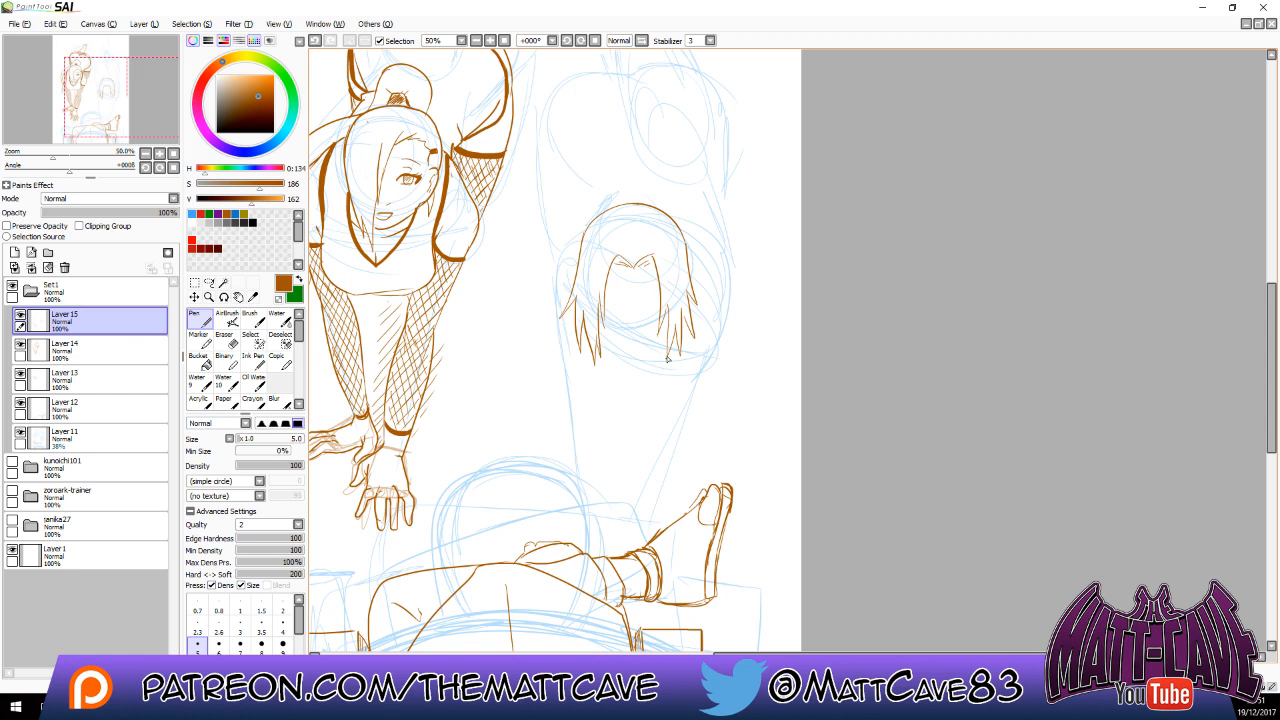
# Draw the second figure's jaw, eyes, brows, nose and mouth inside the hair, undoing and redoing stray strokes.
pyautogui.moveTo(605, 329)
pyautogui.mouseDown()
pyautogui.moveTo(635, 351)
pyautogui.moveTo(668, 319)
pyautogui.moveTo(672, 280)
pyautogui.moveTo(632, 336)
pyautogui.moveTo(624, 328)
pyautogui.moveTo(635, 335)
pyautogui.moveTo(656, 302)
pyautogui.mouseUp()
pyautogui.hotkey('ctrl', 'z')
pyautogui.hotkey('ctrl', 'z')
pyautogui.hotkey('ctrl', 'z')
pyautogui.hotkey('ctrl', 'z')
pyautogui.moveTo(645, 301)
pyautogui.mouseDown()
pyautogui.moveTo(664, 294)
pyautogui.moveTo(613, 302)
pyautogui.mouseUp()
pyautogui.hotkey('ctrl', 'z')
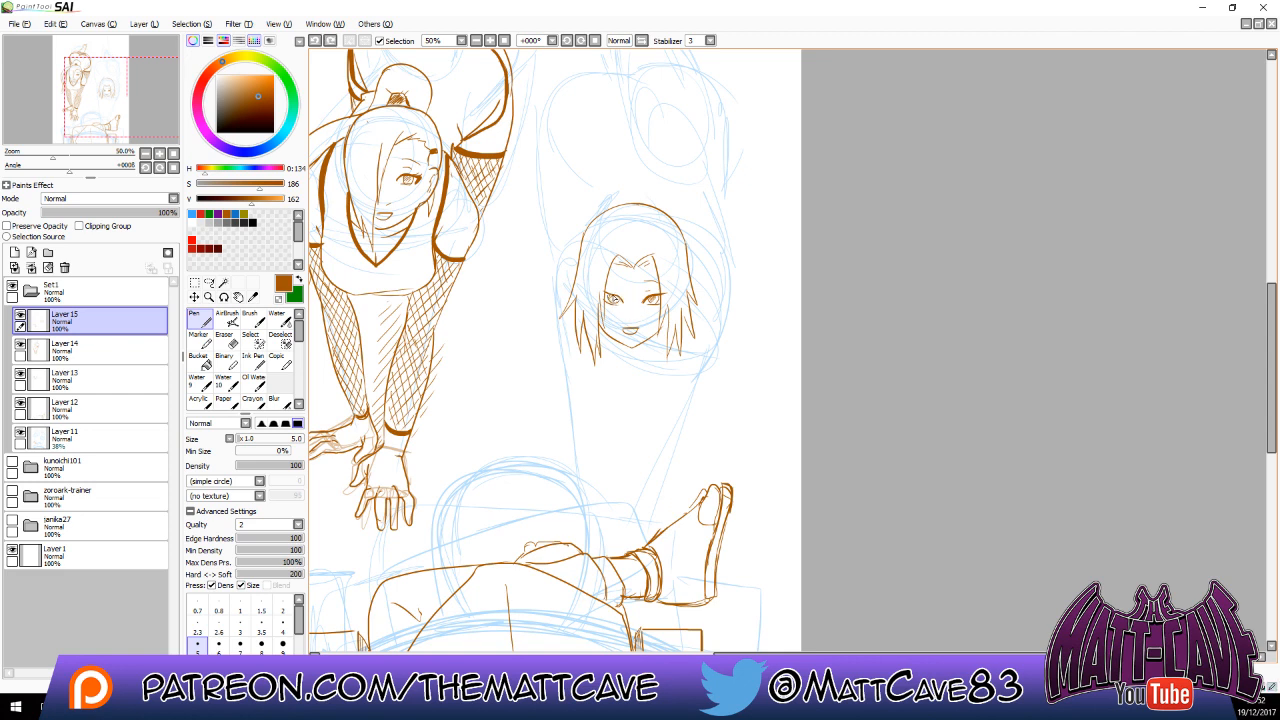
pyautogui.moveTo(610, 296); pyautogui.dragTo(616, 302)
# Merge the topmost brown sketch layers down in the Set1 folder.
pyautogui.moveTo(569, 384); pyautogui.dragTo(631, 400)
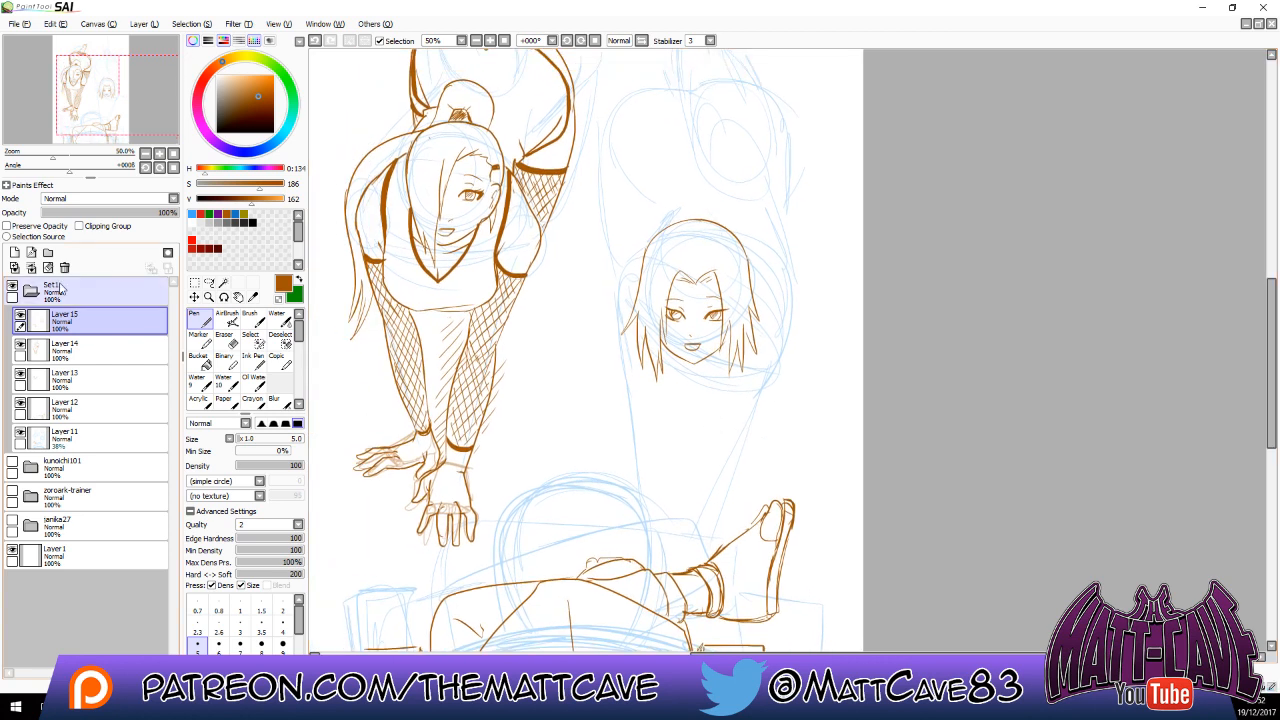
pyautogui.hotkey('ctrl', 'e')
pyautogui.hotkey('ctrl', 'e')
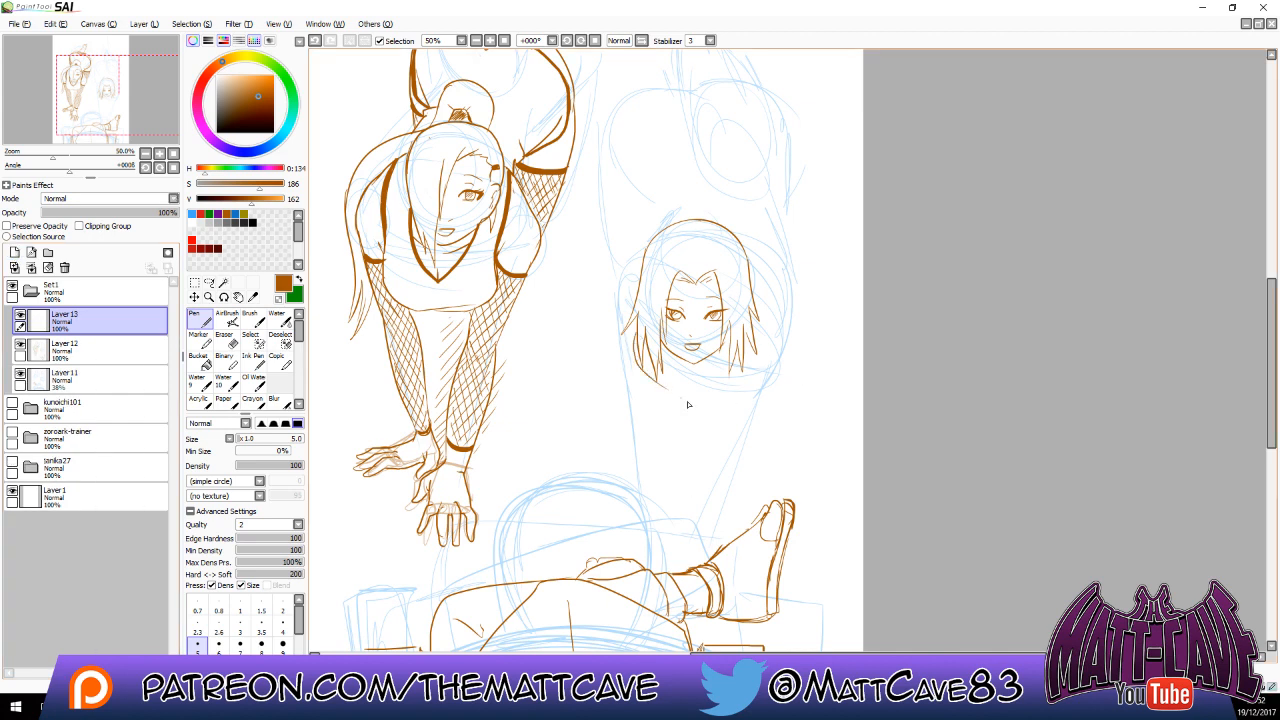
pyautogui.press('x')
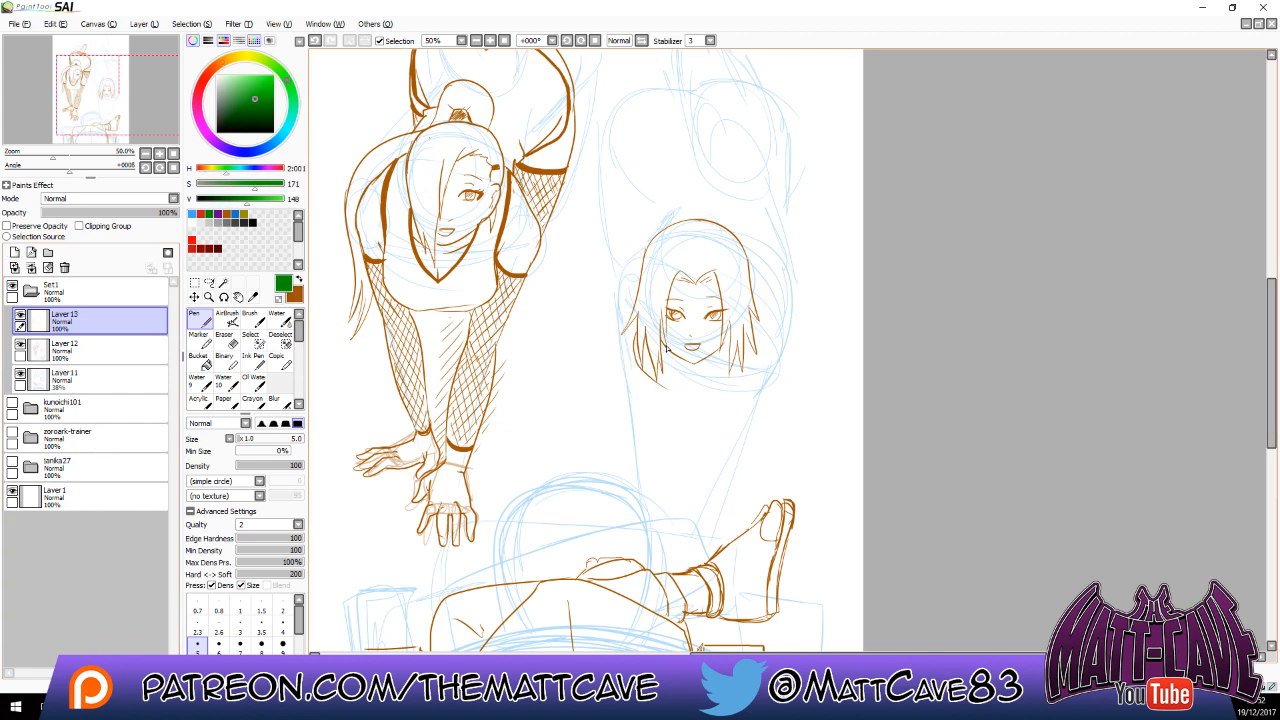
pyautogui.press('x')
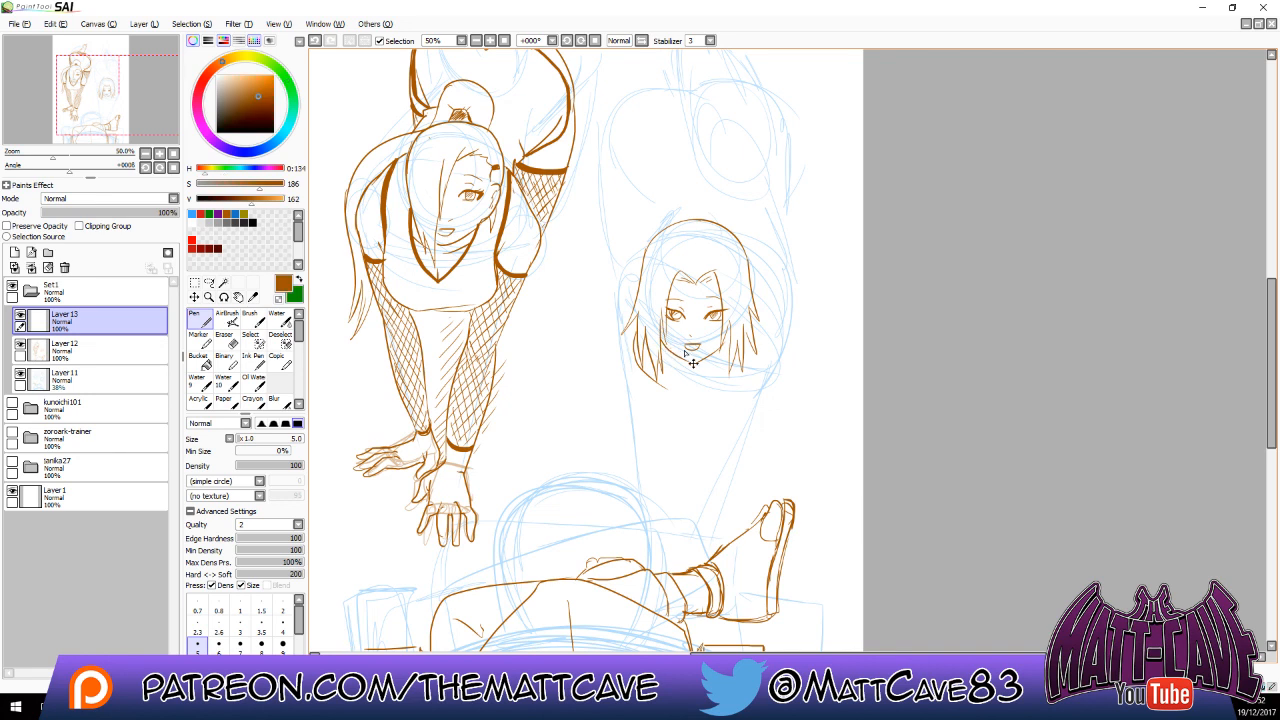
# Draw the second figure's V-shaped collar below the chin and thicken it with a size 20 brush.
pyautogui.moveTo(660, 343)
pyautogui.mouseDown()
pyautogui.moveTo(689, 387)
pyautogui.moveTo(731, 353)
pyautogui.moveTo(693, 386)
pyautogui.mouseUp()
pyautogui.hotkey('ctrl', 'z')
pyautogui.click(283, 668)
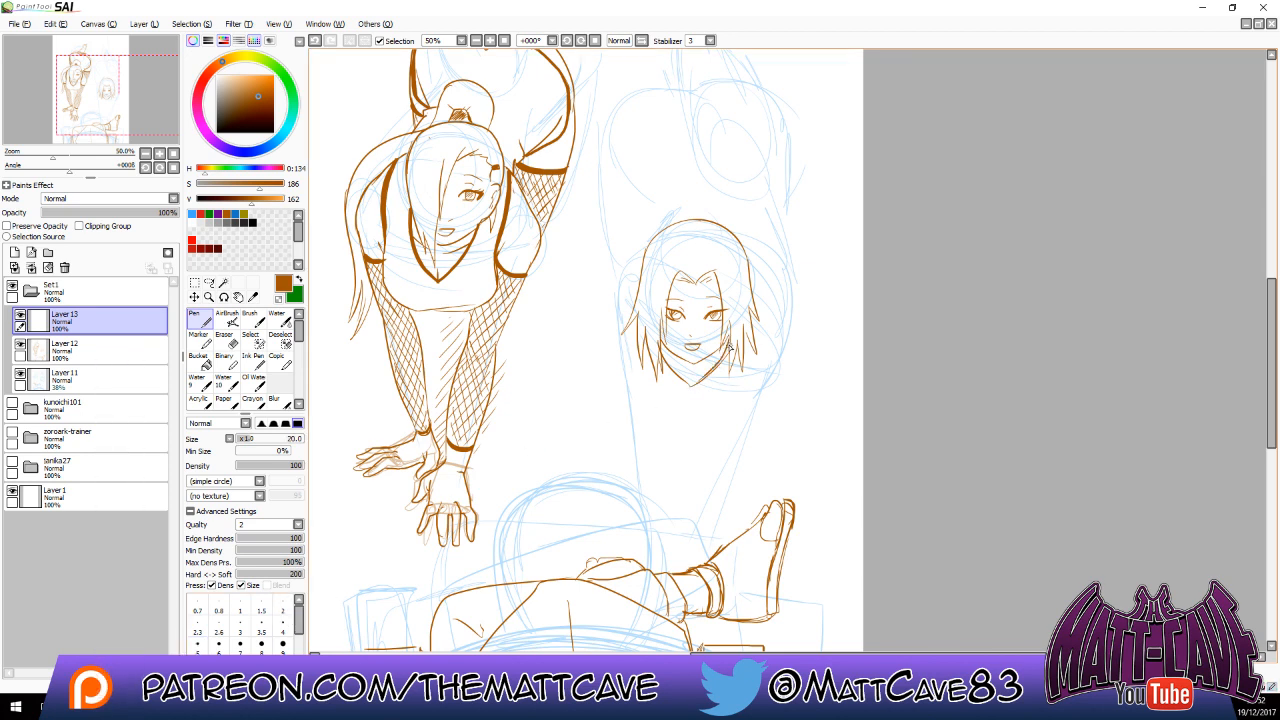
pyautogui.moveTo(729, 344)
pyautogui.mouseDown()
pyautogui.moveTo(691, 387)
pyautogui.moveTo(662, 352)
pyautogui.moveTo(692, 389)
pyautogui.moveTo(660, 343)
pyautogui.moveTo(691, 386)
pyautogui.mouseUp()
pyautogui.hotkey('ctrl', 'z')
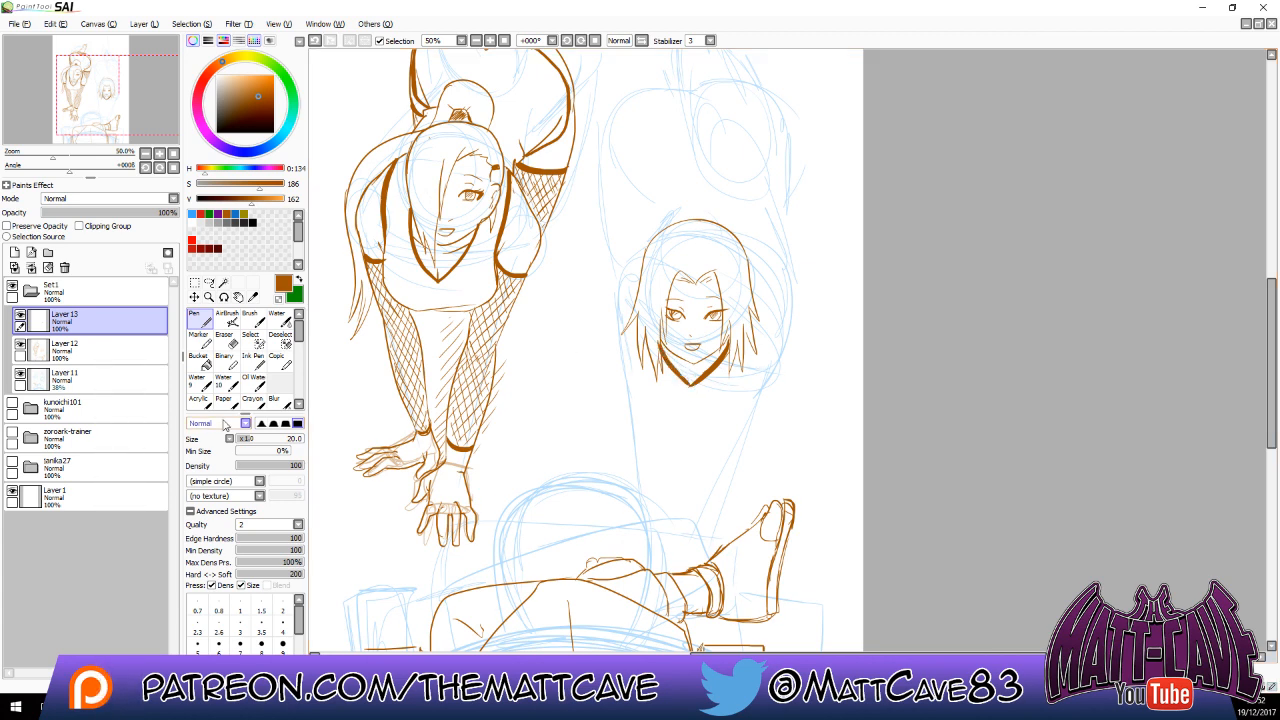
# Draw the lower chest contour and one outer shoulder beneath the collar with a size 5 brush, redoing uneven strokes.
pyautogui.click(197, 647)
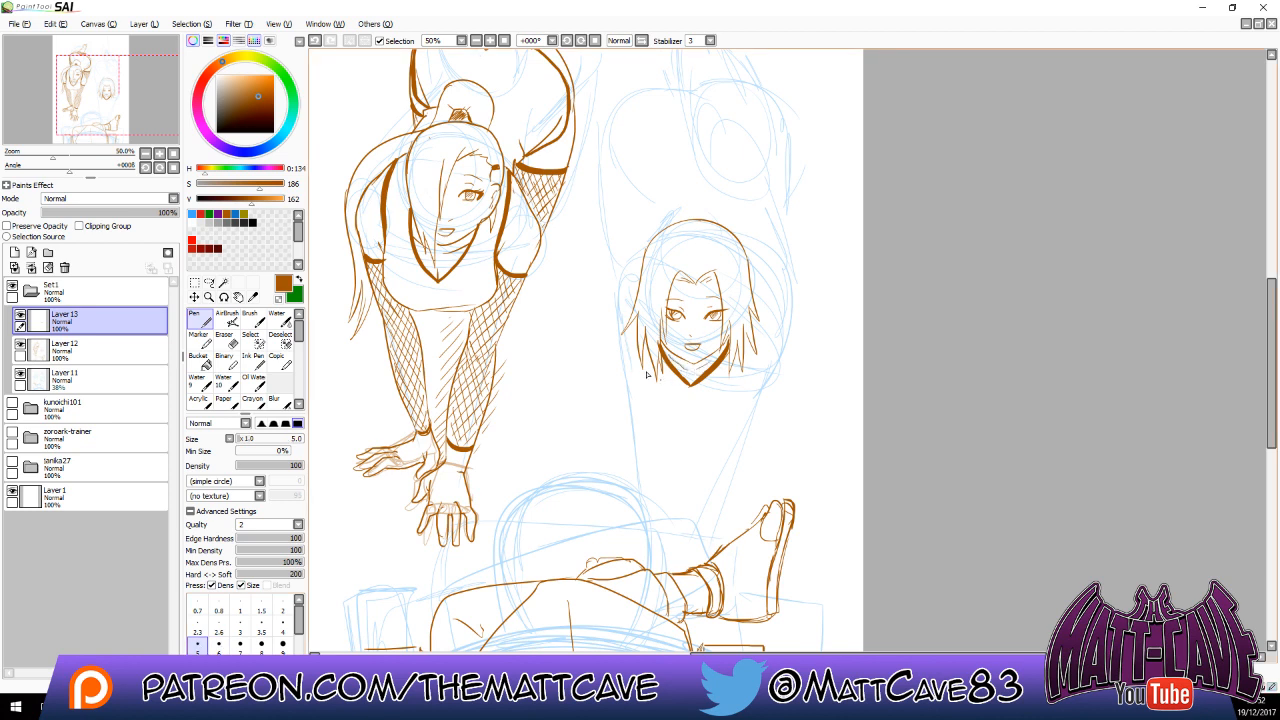
pyautogui.moveTo(635, 331); pyautogui.dragTo(660, 392)
pyautogui.hotkey('ctrl', 'z')
pyautogui.moveTo(636, 334)
pyautogui.mouseDown()
pyautogui.moveTo(647, 373)
pyautogui.moveTo(689, 405)
pyautogui.moveTo(675, 396)
pyautogui.moveTo(746, 394)
pyautogui.moveTo(744, 364)
pyautogui.moveTo(772, 330)
pyautogui.moveTo(785, 380)
pyautogui.moveTo(760, 430)
pyautogui.mouseUp()
pyautogui.hotkey('ctrl', 'z')
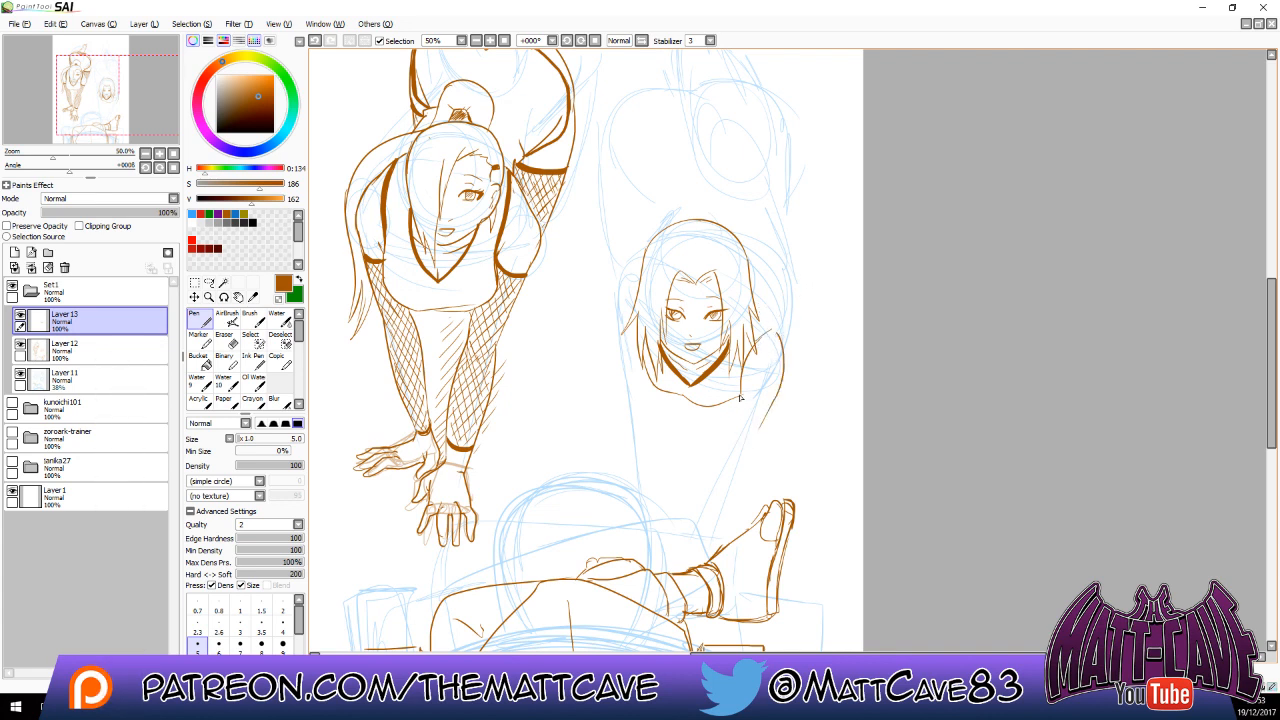
# Draw the inner and outer lines of the second figure's arm below the finished shoulder, erasing stray marks.
pyautogui.moveTo(746, 384); pyautogui.dragTo(700, 528)
pyautogui.hotkey('ctrl', 'z')
pyautogui.moveTo(744, 372); pyautogui.dragTo(736, 456)
pyautogui.moveTo(781, 389); pyautogui.dragTo(736, 520)
pyautogui.moveTo(738, 398)
pyautogui.mouseDown()
pyautogui.moveTo(724, 508)
pyautogui.moveTo(734, 486)
pyautogui.mouseUp()
pyautogui.hotkey('ctrl', 'z')
pyautogui.press('e')
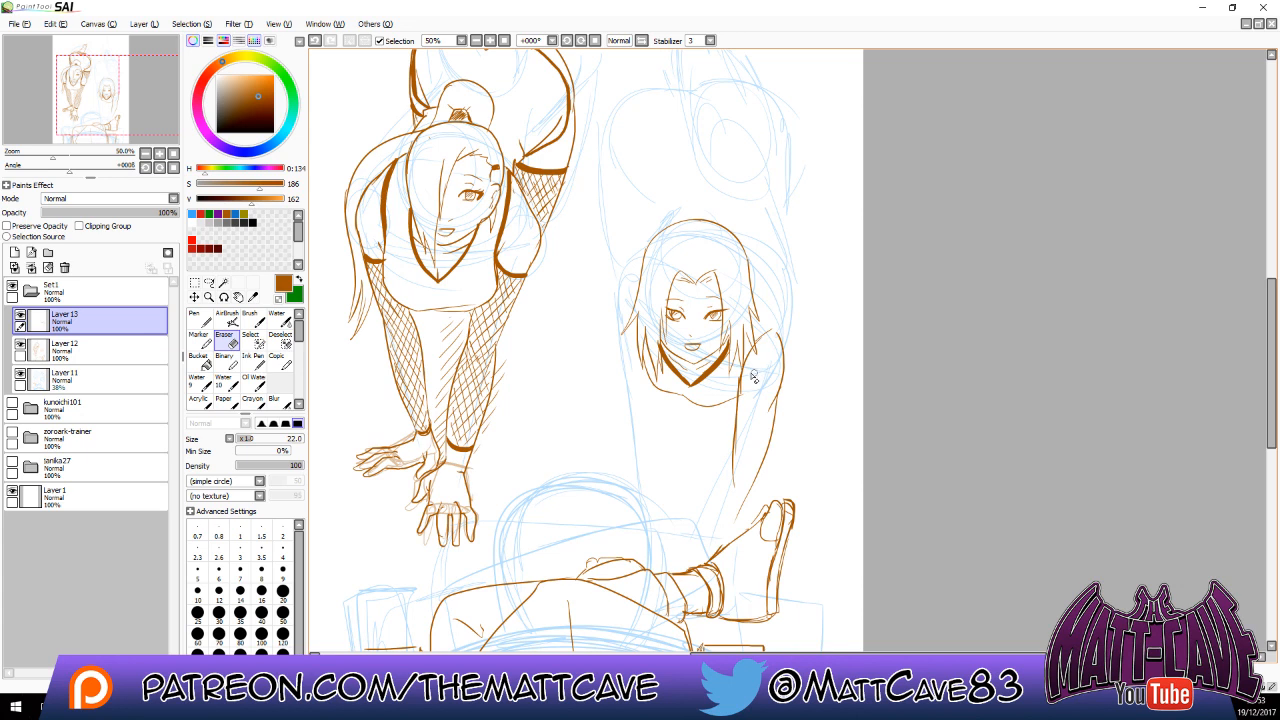
pyautogui.moveTo(752, 374); pyautogui.dragTo(738, 480)
pyautogui.press('n')
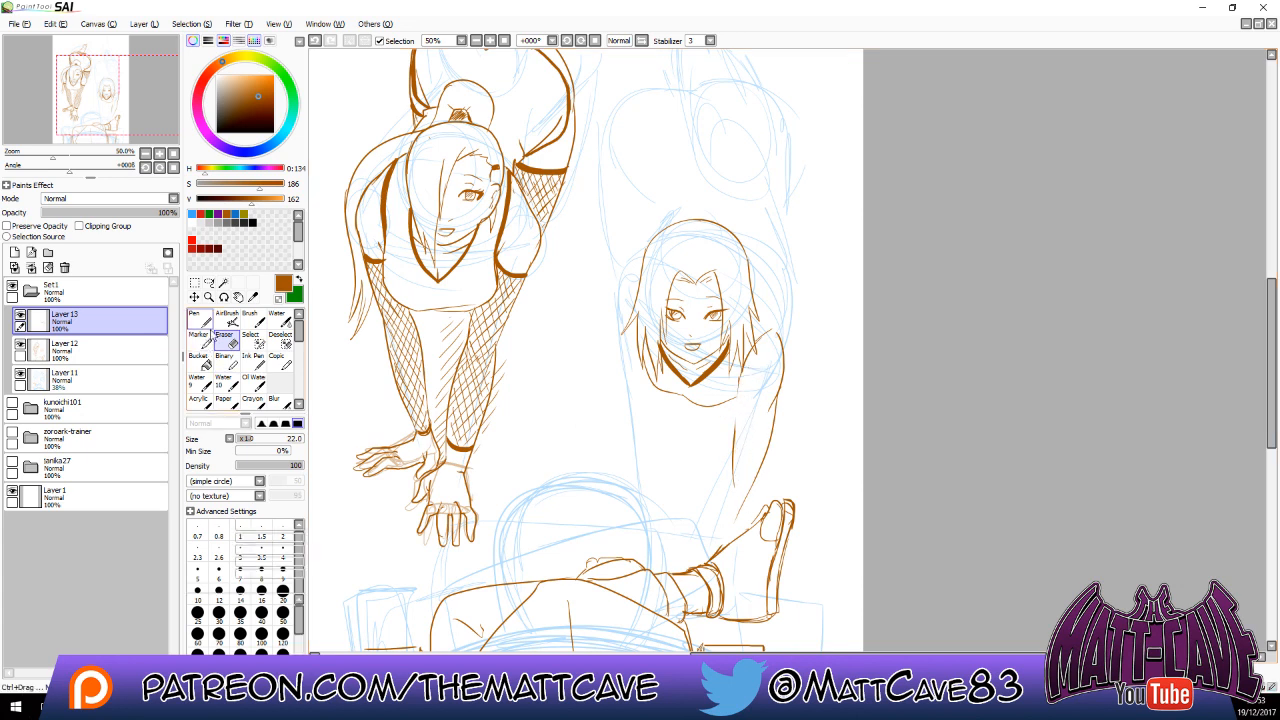
# Draw the second figure's other shoulder and arm down to the wrist, and add a sleeve hem to the first arm.
pyautogui.moveTo(643, 270)
pyautogui.mouseDown()
pyautogui.moveTo(624, 282)
pyautogui.moveTo(621, 347)
pyautogui.mouseUp()
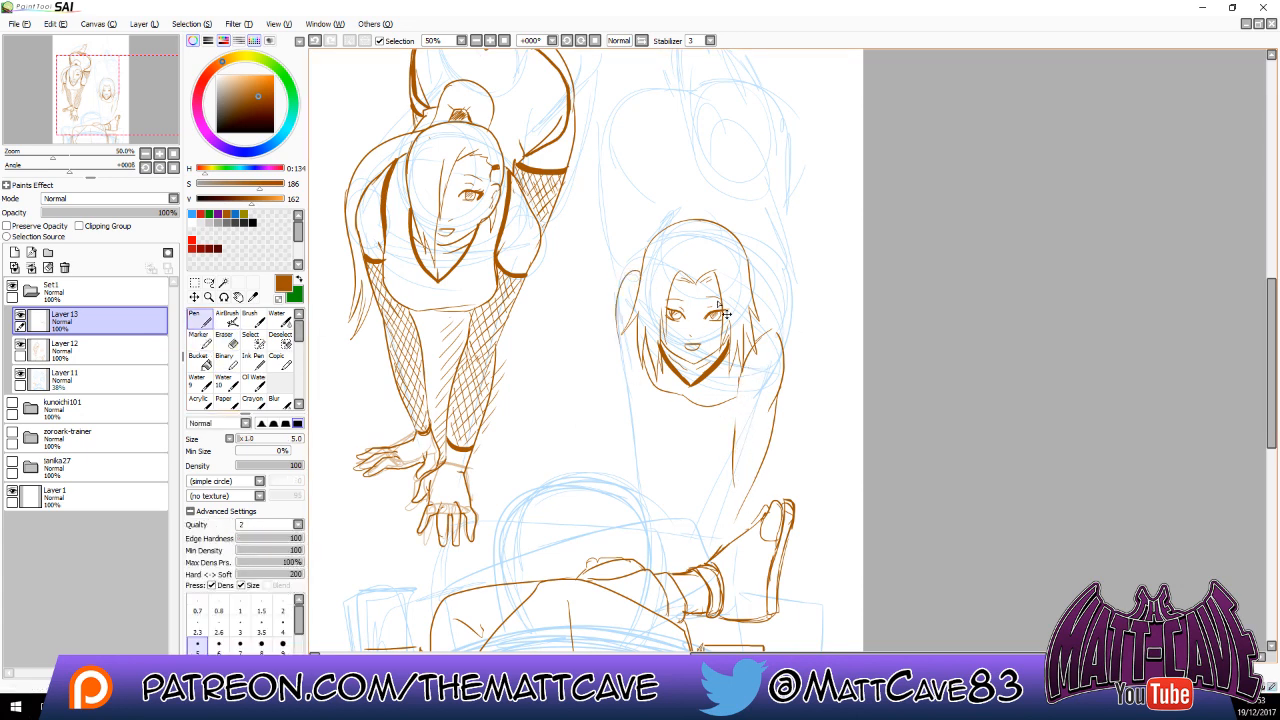
pyautogui.hotkey('ctrl', 'z')
pyautogui.moveTo(643, 269)
pyautogui.mouseDown()
pyautogui.moveTo(628, 385)
pyautogui.moveTo(637, 435)
pyautogui.mouseUp()
pyautogui.moveTo(738, 421); pyautogui.dragTo(776, 416)
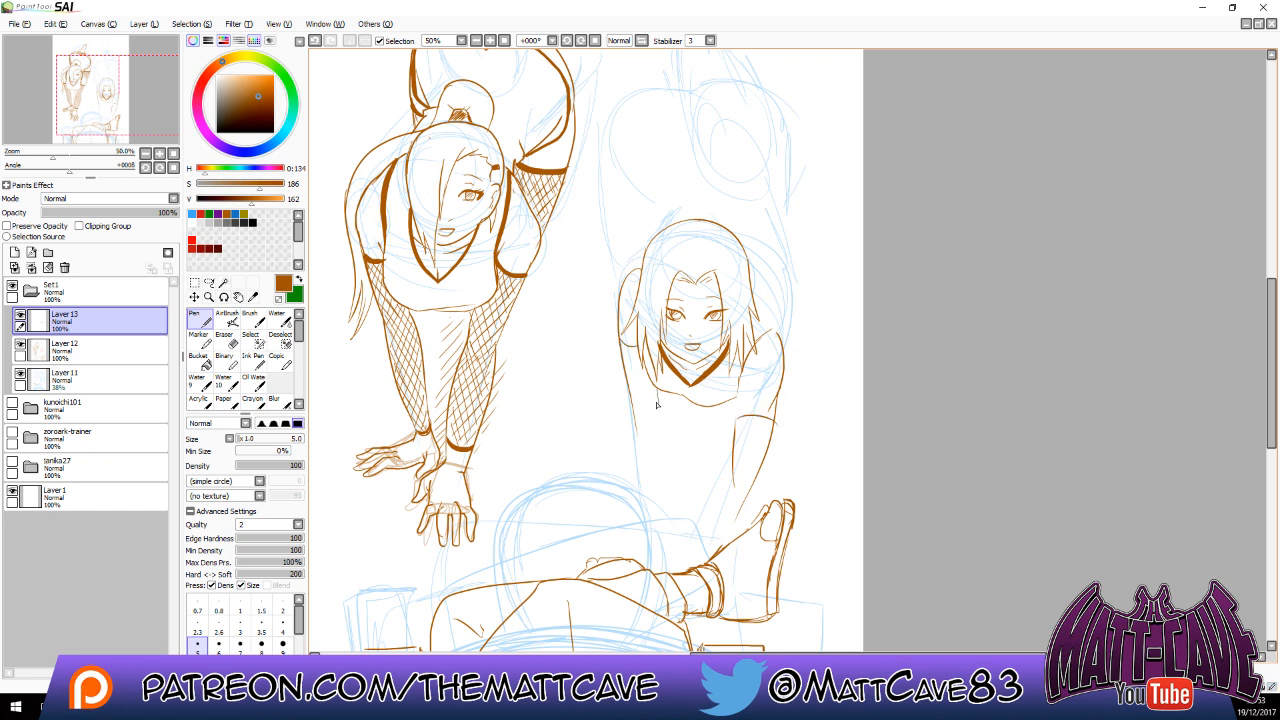
pyautogui.moveTo(656, 396)
pyautogui.mouseDown()
pyautogui.moveTo(667, 535)
pyautogui.moveTo(631, 399)
pyautogui.moveTo(640, 534)
pyautogui.mouseUp()
pyautogui.moveTo(740, 375); pyautogui.dragTo(734, 440)
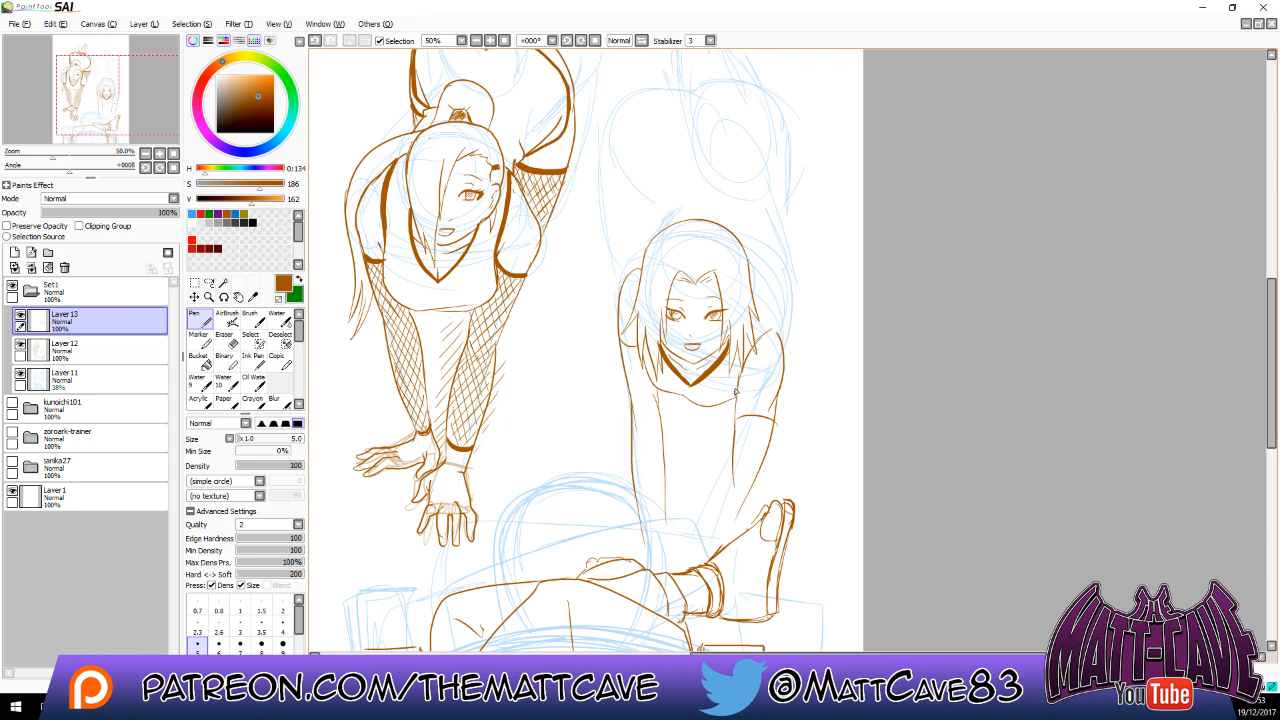
# Add a thick armhole trim at the shoulder, then draw the second figure's torso sides and notched upper garment edge.
pyautogui.moveTo(740, 367)
pyautogui.mouseDown()
pyautogui.moveTo(736, 394)
pyautogui.moveTo(752, 347)
pyautogui.moveTo(779, 327)
pyautogui.mouseUp()
pyautogui.moveTo(767, 313)
pyautogui.mouseDown()
pyautogui.moveTo(782, 337)
pyautogui.moveTo(766, 226)
pyautogui.mouseUp()
pyautogui.moveTo(660, 226); pyautogui.dragTo(678, 213)
pyautogui.moveTo(791, 203); pyautogui.dragTo(799, 260)
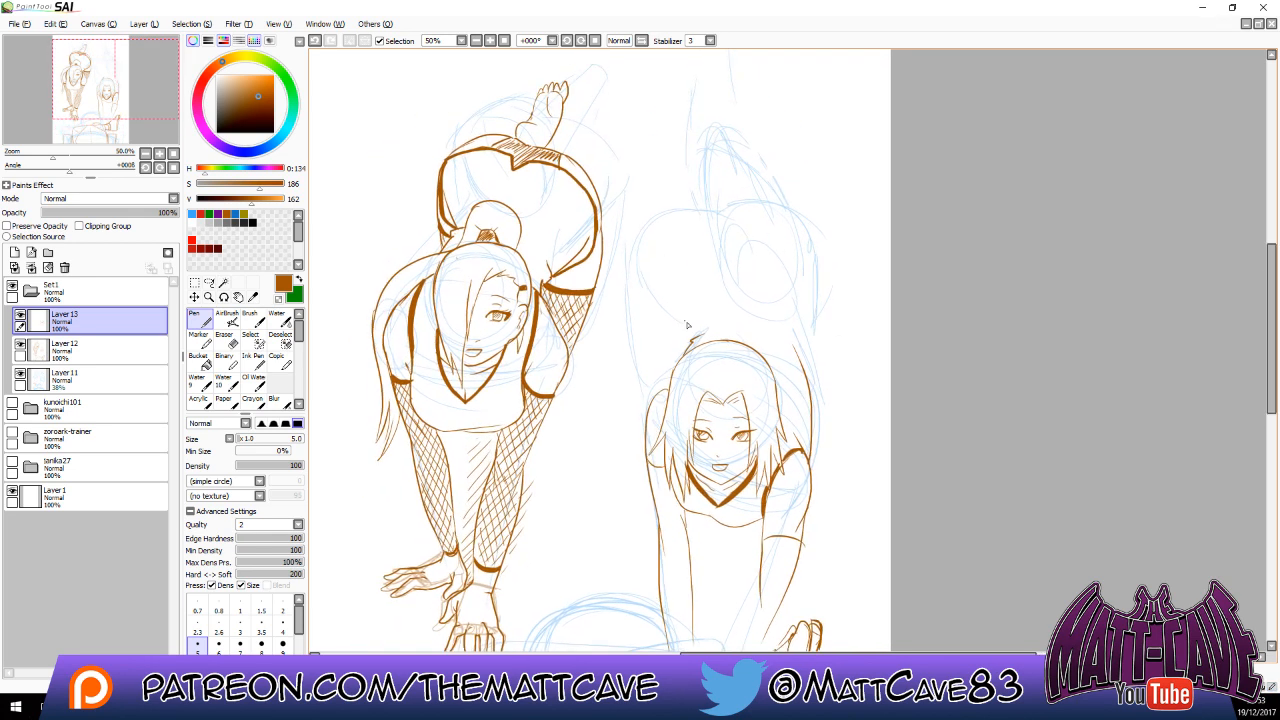
pyautogui.moveTo(709, 233)
pyautogui.mouseDown()
pyautogui.moveTo(733, 232)
pyautogui.moveTo(640, 280)
pyautogui.moveTo(692, 340)
pyautogui.mouseUp()
pyautogui.moveTo(803, 369)
pyautogui.mouseDown()
pyautogui.moveTo(806, 231)
pyautogui.moveTo(736, 232)
pyautogui.moveTo(815, 241)
pyautogui.mouseUp()
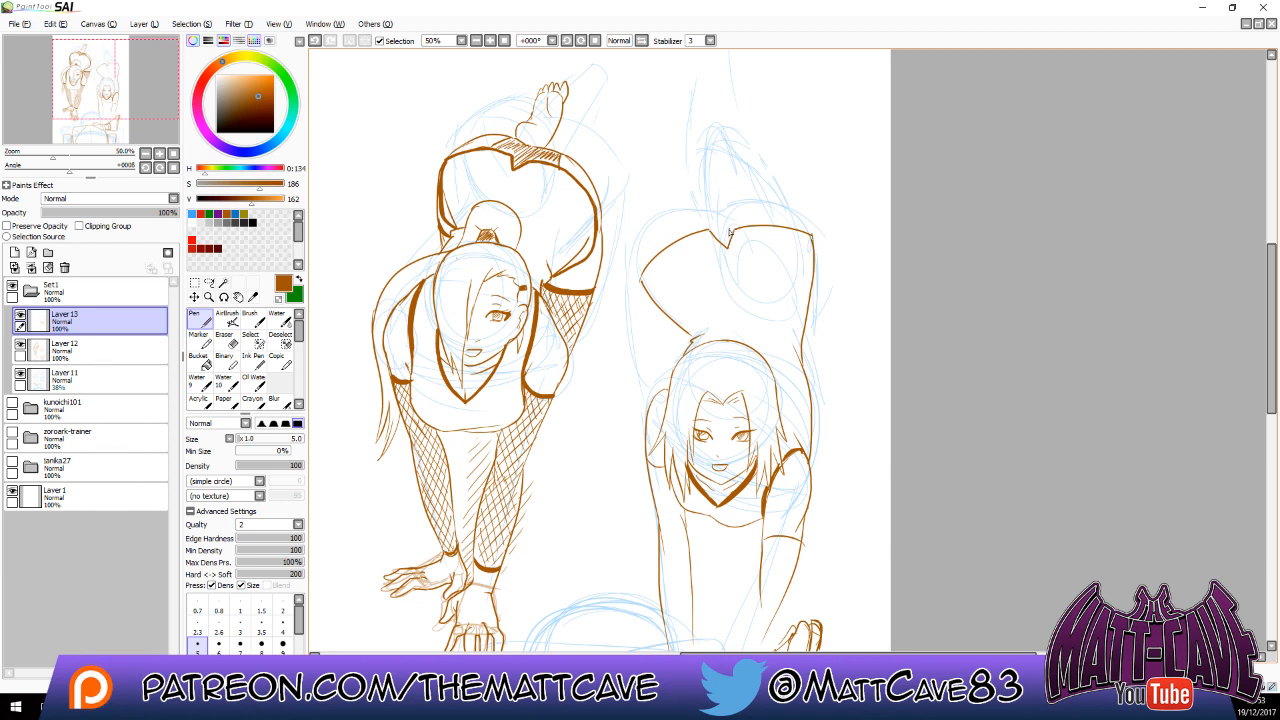
# Thicken the notched garment edge on the second figure and the matching edge on the first figure at brush size 20.
pyautogui.click(283, 667)
pyautogui.moveTo(641, 282)
pyautogui.mouseDown()
pyautogui.moveTo(709, 232)
pyautogui.moveTo(729, 253)
pyautogui.moveTo(734, 228)
pyautogui.moveTo(815, 242)
pyautogui.mouseUp()
pyautogui.hotkey('ctrl', 'z')
pyautogui.moveTo(736, 230); pyautogui.dragTo(812, 239)
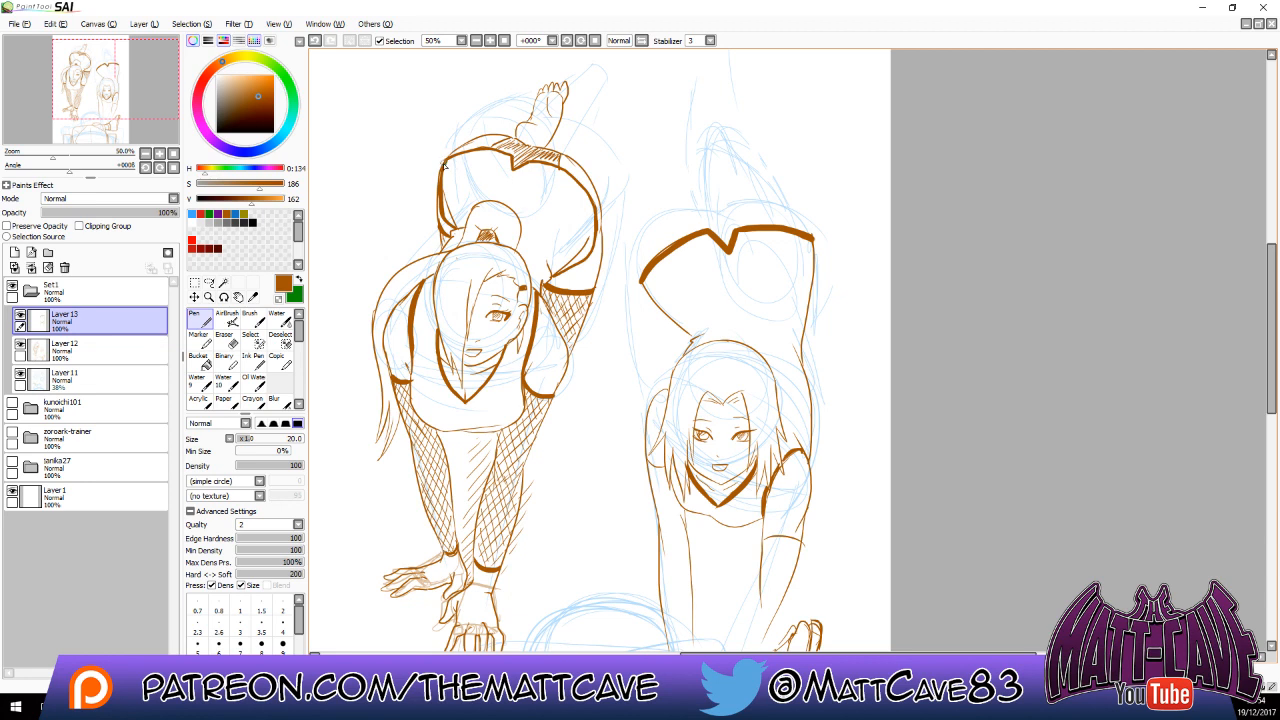
pyautogui.moveTo(444, 165)
pyautogui.mouseDown()
pyautogui.moveTo(510, 158)
pyautogui.moveTo(515, 174)
pyautogui.moveTo(565, 167)
pyautogui.moveTo(530, 167)
pyautogui.moveTo(578, 193)
pyautogui.moveTo(587, 183)
pyautogui.moveTo(560, 172)
pyautogui.moveTo(585, 205)
pyautogui.moveTo(557, 172)
pyautogui.moveTo(594, 220)
pyautogui.moveTo(587, 199)
pyautogui.moveTo(590, 262)
pyautogui.mouseUp()
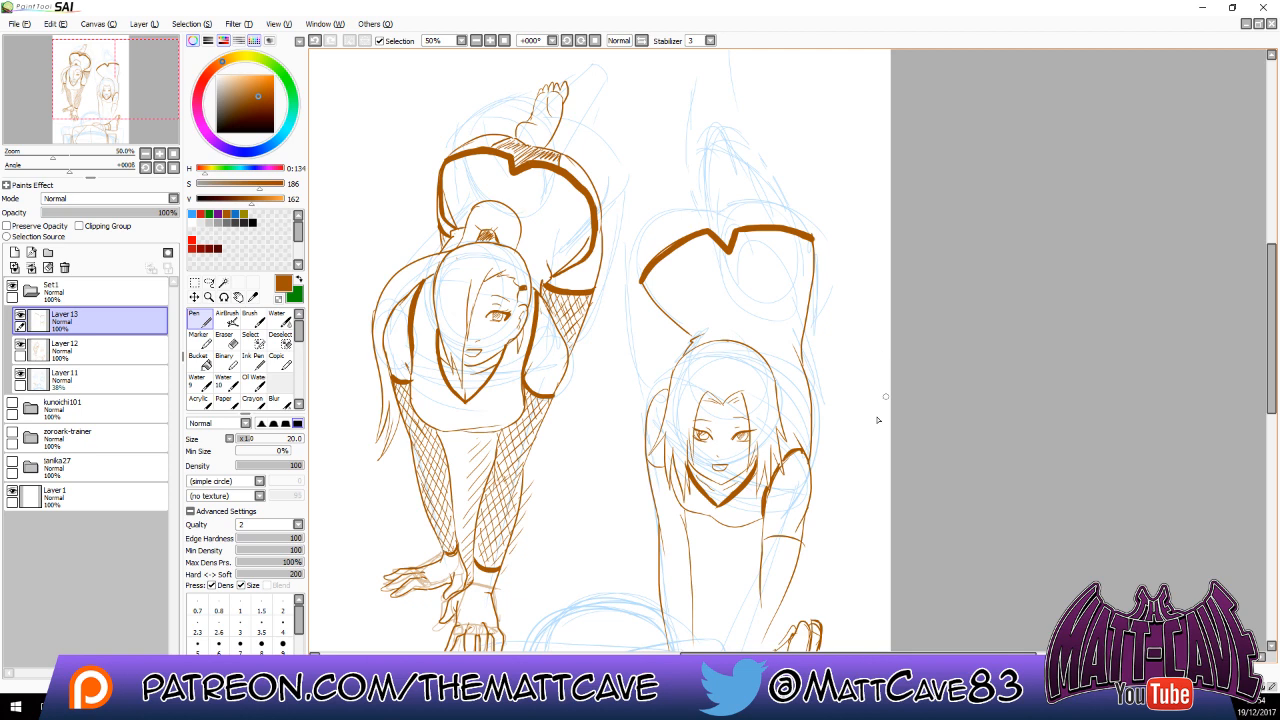
# Thicken the sleeve hems on both of the second figure's upper arms.
pyautogui.moveTo(797, 499); pyautogui.dragTo(837, 346)
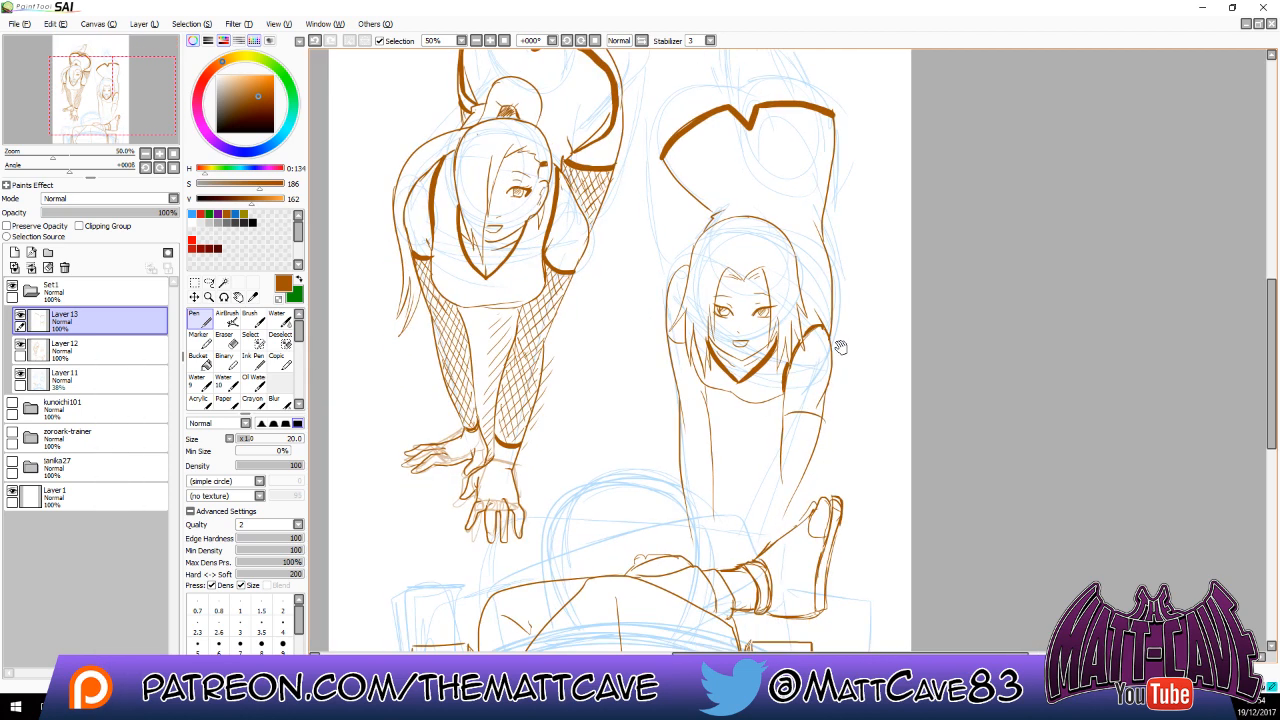
pyautogui.moveTo(784, 412); pyautogui.dragTo(822, 427)
pyautogui.moveTo(666, 334); pyautogui.dragTo(686, 348)
# Draw the second figure's lower-back curve and outer hip and thigh outline with a size 5 brush, redoing uneven strokes.
pyautogui.click(198, 646)
pyautogui.moveTo(742, 239)
pyautogui.mouseDown()
pyautogui.moveTo(730, 348)
pyautogui.moveTo(781, 301)
pyautogui.mouseUp()
pyautogui.moveTo(750, 166); pyautogui.dragTo(739, 285)
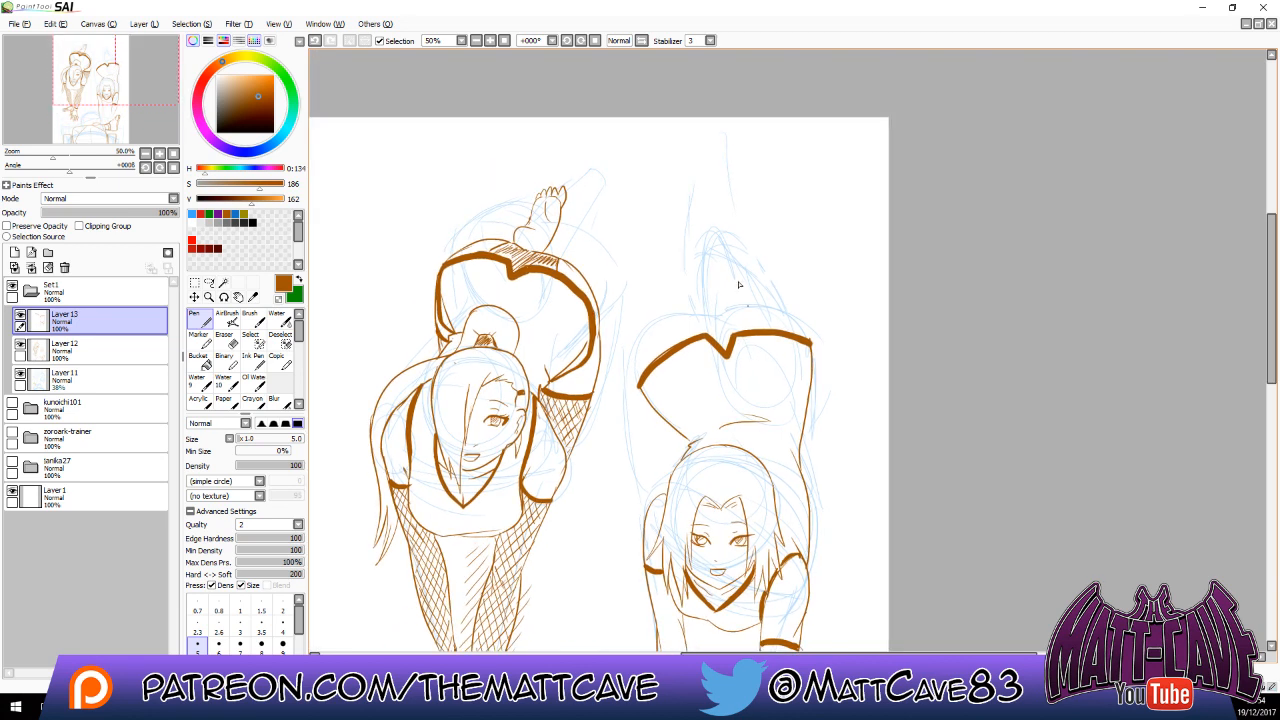
pyautogui.moveTo(638, 383); pyautogui.dragTo(662, 318)
pyautogui.moveTo(638, 355); pyautogui.dragTo(640, 494)
pyautogui.hotkey('ctrl', 'z')
pyautogui.moveTo(639, 357); pyautogui.dragTo(634, 472)
pyautogui.press('e')
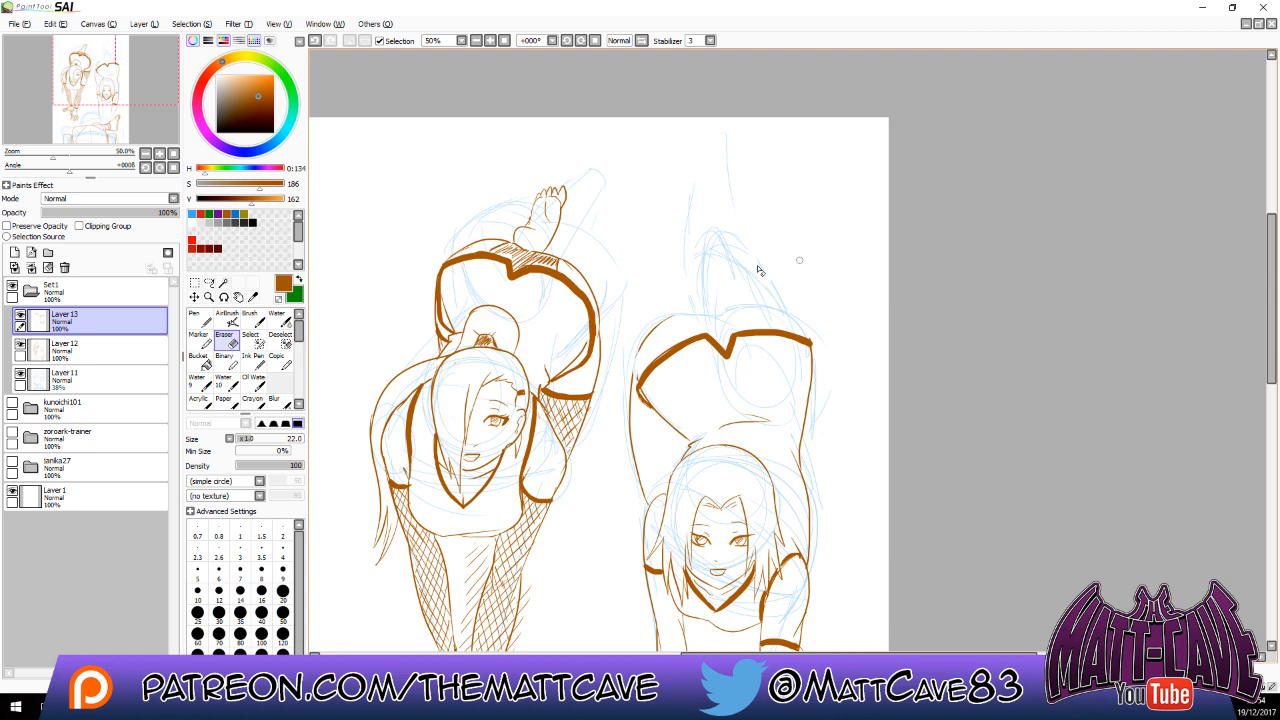
pyautogui.press('n')
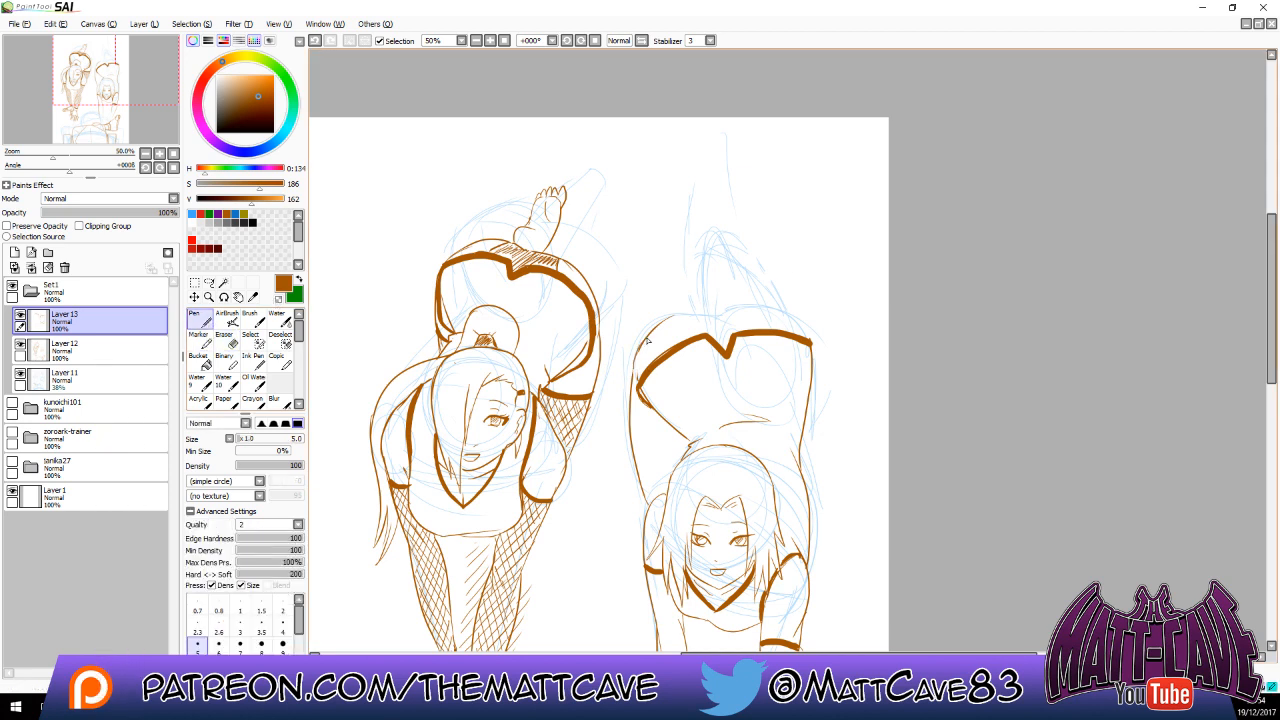
# Draw the second figure's upper hip contour above the thick notched edge, with short detail lines on both sides.
pyautogui.moveTo(642, 333)
pyautogui.mouseDown()
pyautogui.moveTo(771, 311)
pyautogui.moveTo(684, 338)
pyautogui.mouseUp()
pyautogui.hotkey('ctrl', 'z')
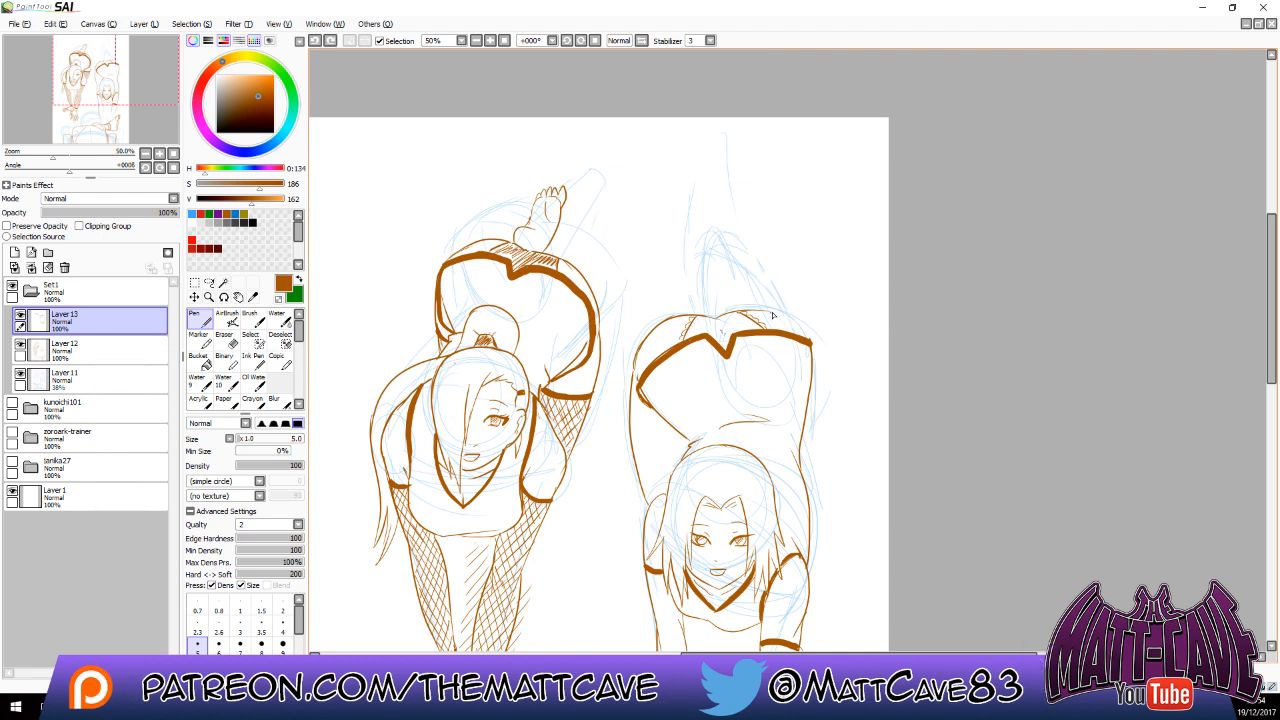
pyautogui.moveTo(760, 312); pyautogui.dragTo(806, 336)
# Draw a size 20 stocking band across the second figure's thigh and fill below it with size 5 crosshatched fishnet.
pyautogui.click(283, 668)
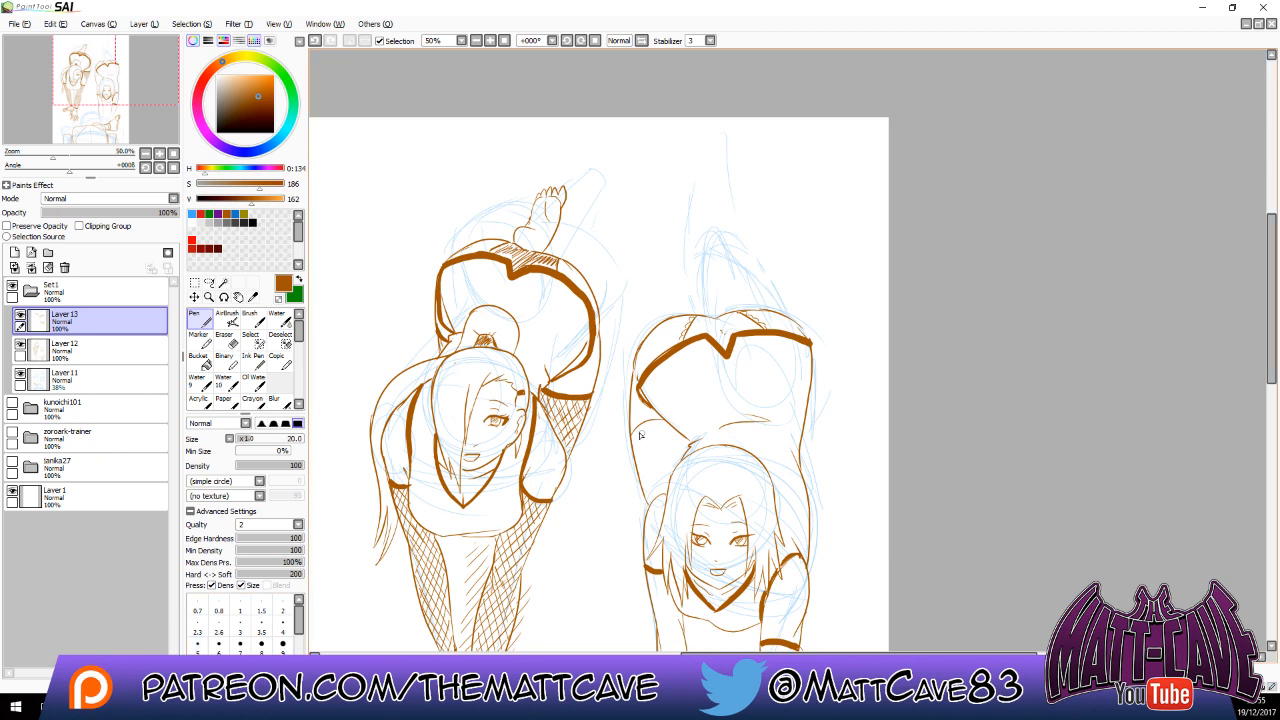
pyautogui.moveTo(632, 436); pyautogui.dragTo(664, 420)
pyautogui.click(197, 645)
pyautogui.moveTo(640, 430); pyautogui.dragTo(642, 477)
pyautogui.moveTo(659, 422); pyautogui.dragTo(650, 500)
pyautogui.moveTo(670, 427)
pyautogui.mouseDown()
pyautogui.moveTo(655, 492)
pyautogui.moveTo(677, 465)
pyautogui.mouseUp()
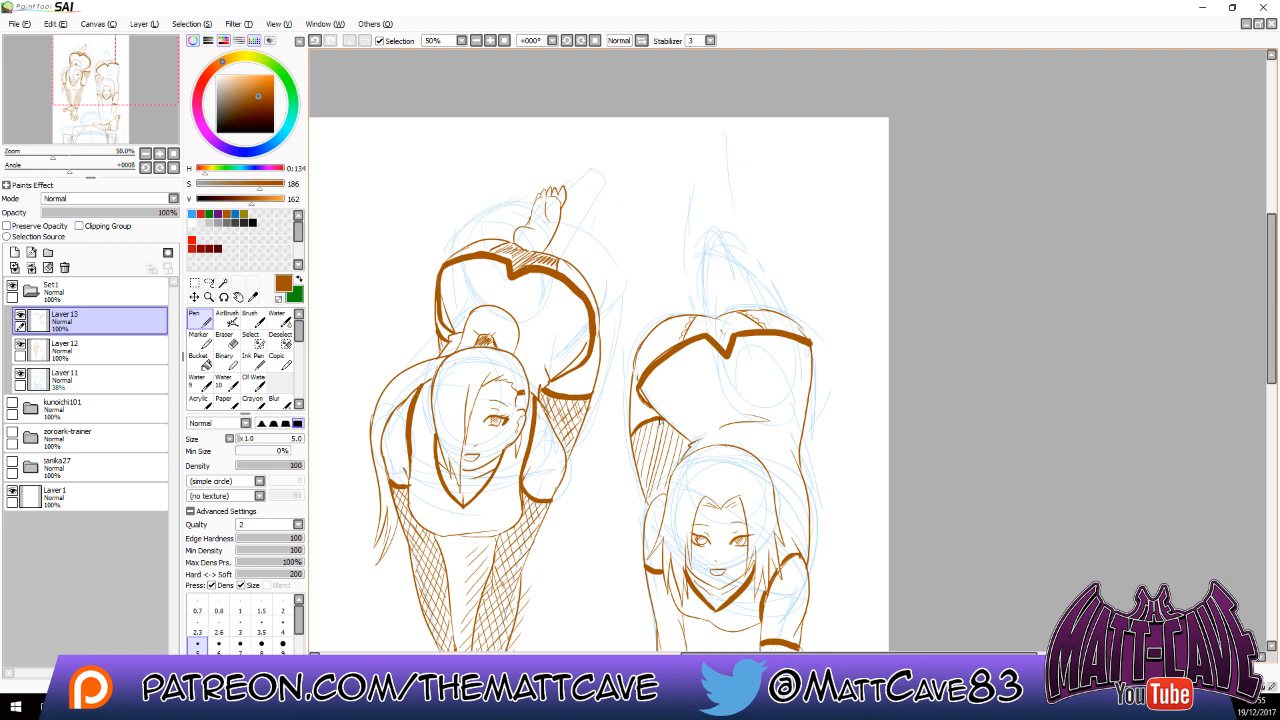
pyautogui.moveTo(660, 421)
pyautogui.mouseDown()
pyautogui.moveTo(688, 446)
pyautogui.moveTo(662, 462)
pyautogui.moveTo(670, 484)
pyautogui.moveTo(653, 495)
pyautogui.mouseUp()
# Finish the second figure's forearm lines, then sketch fingertips below the foreground foot and the other hand with its wristband.
pyautogui.scroll(-5, 863, 442)
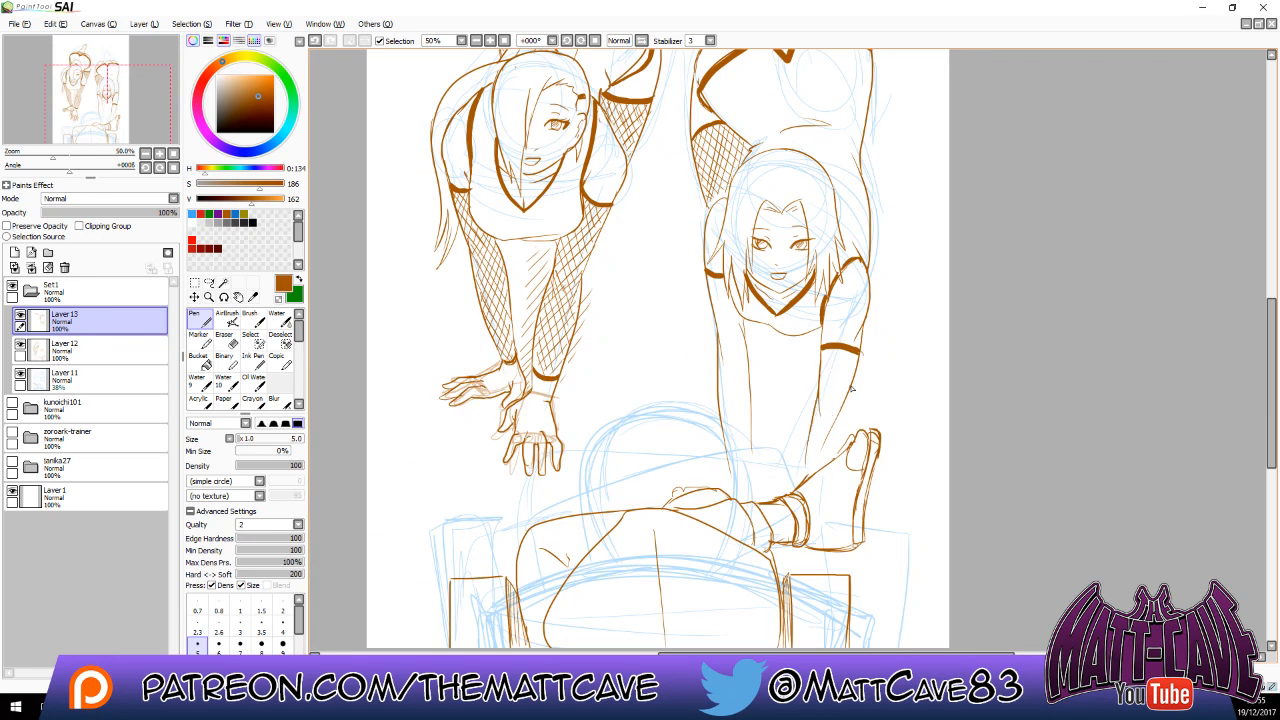
pyautogui.moveTo(852, 388); pyautogui.dragTo(829, 464)
pyautogui.press('e')
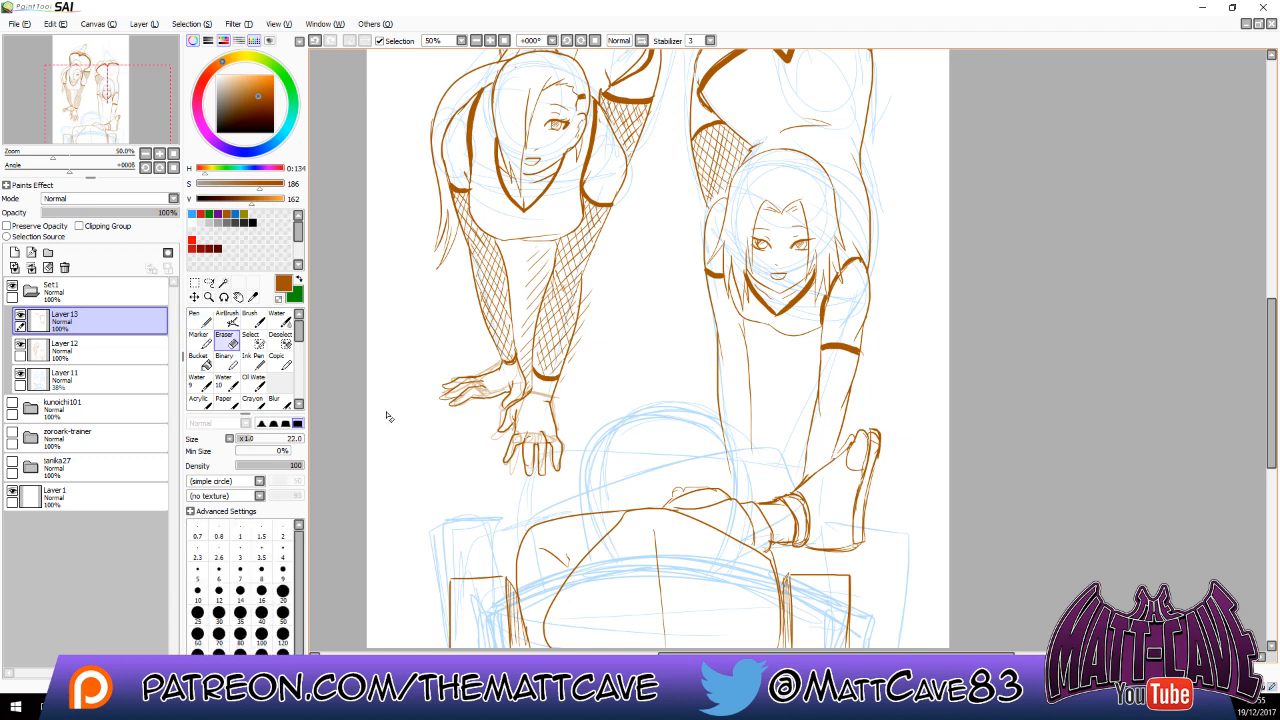
pyautogui.press('n')
pyautogui.moveTo(797, 547); pyautogui.dragTo(813, 550)
pyautogui.moveTo(819, 549); pyautogui.dragTo(834, 557)
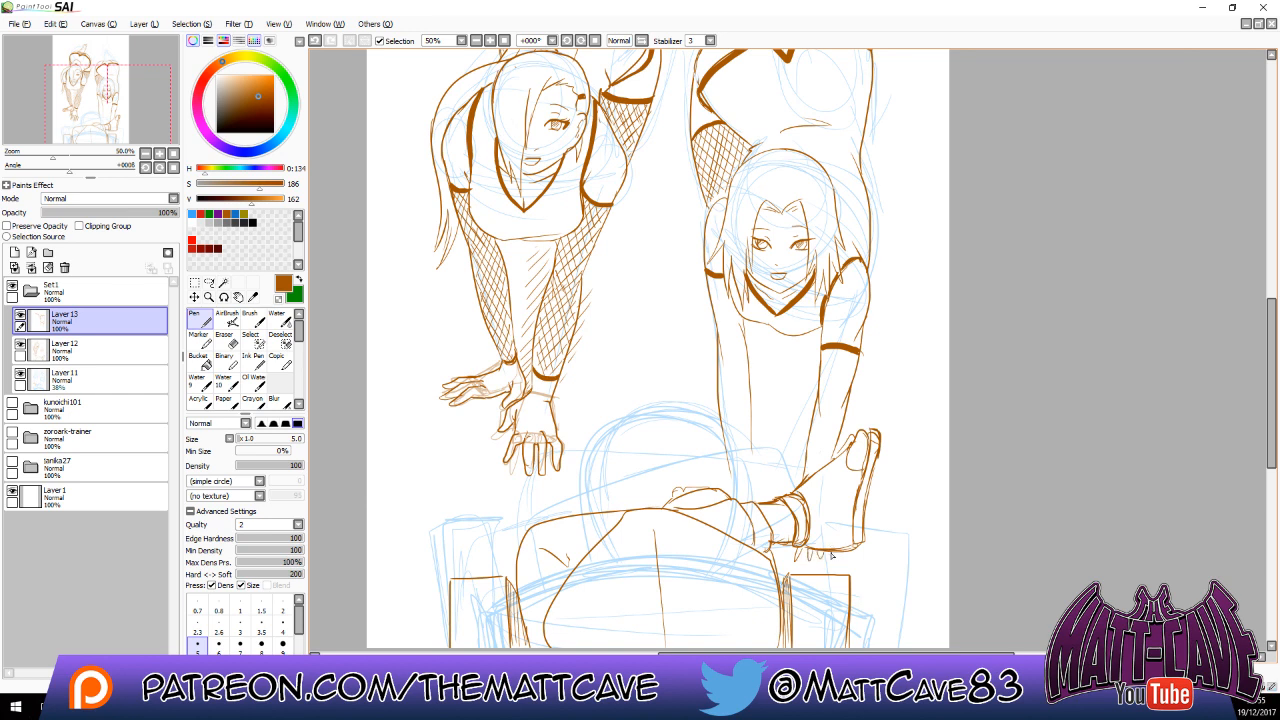
pyautogui.moveTo(731, 470)
pyautogui.mouseDown()
pyautogui.moveTo(752, 462)
pyautogui.moveTo(752, 440)
pyautogui.moveTo(748, 470)
pyautogui.moveTo(722, 490)
pyautogui.moveTo(756, 487)
pyautogui.moveTo(767, 502)
pyautogui.mouseUp()
pyautogui.moveTo(733, 476); pyautogui.dragTo(746, 467)
# Crosshatch a fishnet pattern on the second figure's forearm beside the raised foot.
pyautogui.moveTo(831, 352); pyautogui.dragTo(808, 452)
pyautogui.moveTo(854, 378); pyautogui.dragTo(810, 466)
pyautogui.moveTo(844, 405); pyautogui.dragTo(825, 463)
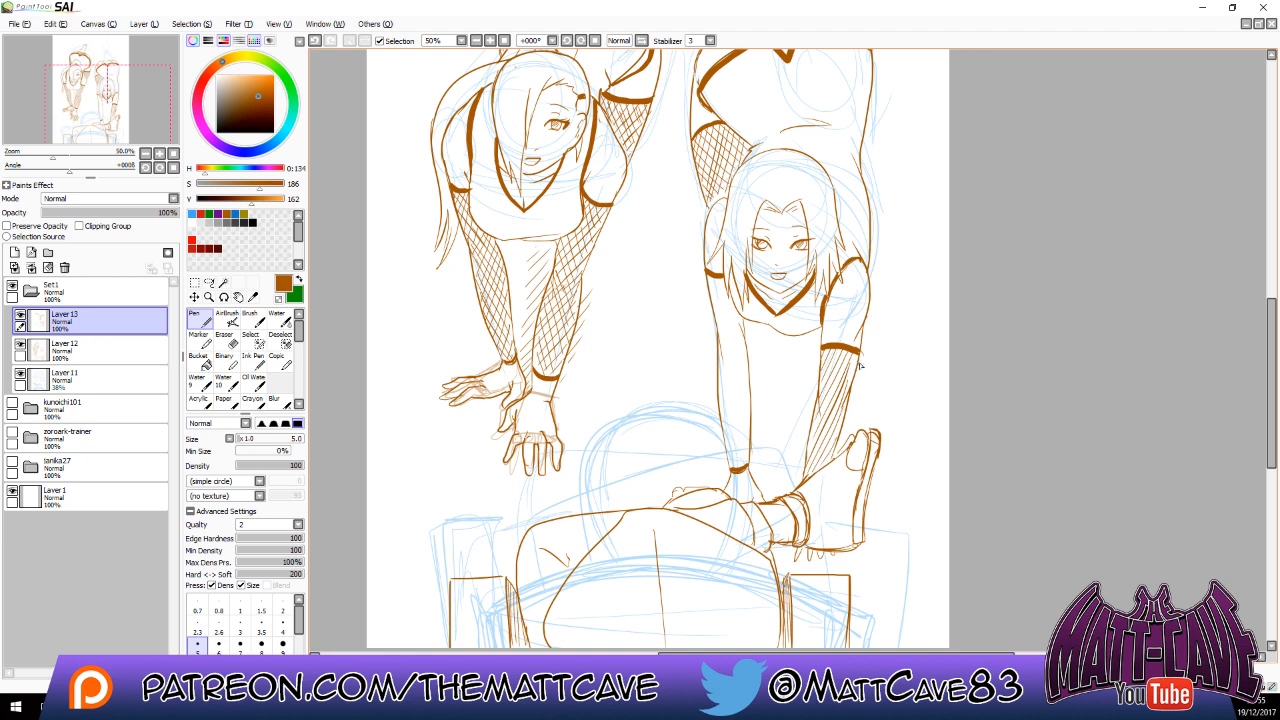
pyautogui.moveTo(840, 350)
pyautogui.mouseDown()
pyautogui.moveTo(851, 381)
pyautogui.moveTo(850, 400)
pyautogui.moveTo(838, 391)
pyautogui.moveTo(840, 430)
pyautogui.mouseUp()
pyautogui.moveTo(820, 382); pyautogui.dragTo(840, 462)
pyautogui.moveTo(812, 416); pyautogui.dragTo(822, 470)
pyautogui.moveTo(808, 452); pyautogui.dragTo(816, 476)
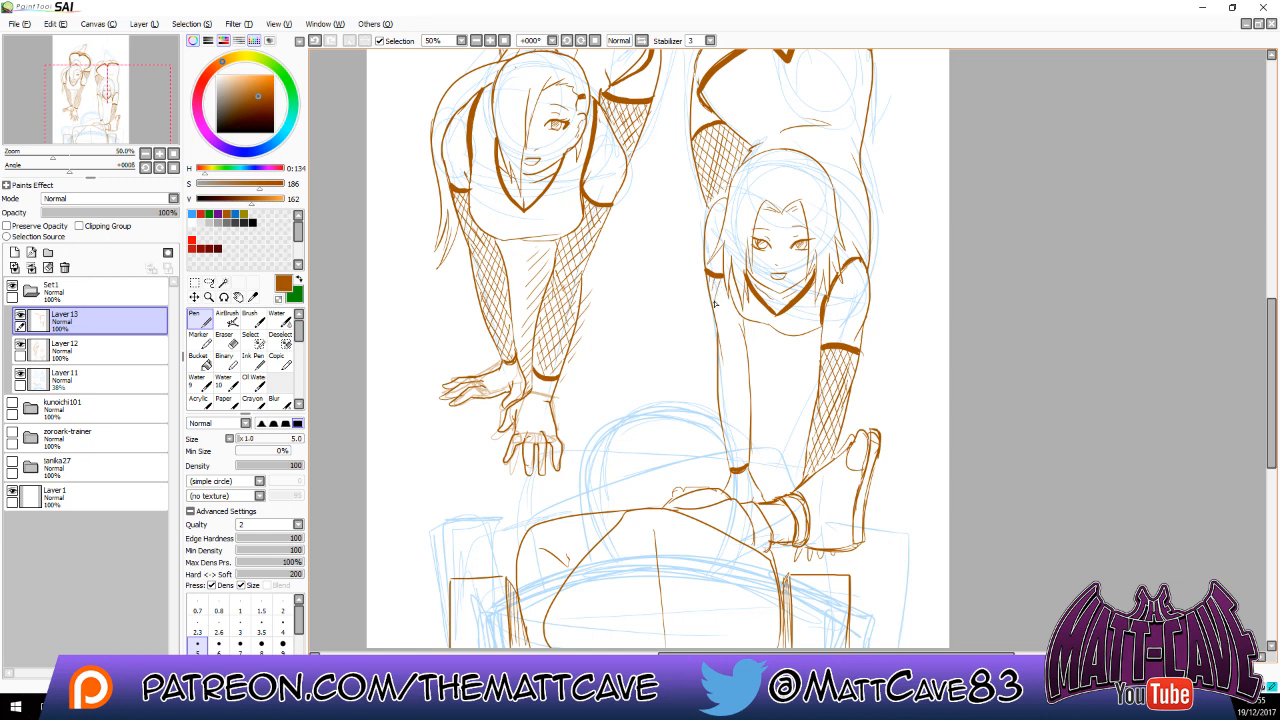
# Crosshatch a fishnet pattern along the second figure's other arm, from the sleeve hem to the wristband.
pyautogui.moveTo(731, 309); pyautogui.dragTo(720, 387)
pyautogui.moveTo(742, 334); pyautogui.dragTo(727, 404)
pyautogui.moveTo(754, 362); pyautogui.dragTo(726, 452)
pyautogui.moveTo(752, 404)
pyautogui.mouseDown()
pyautogui.moveTo(734, 466)
pyautogui.moveTo(725, 455)
pyautogui.mouseUp()
pyautogui.moveTo(743, 378); pyautogui.dragTo(724, 426)
pyautogui.moveTo(752, 334); pyautogui.dragTo(720, 406)
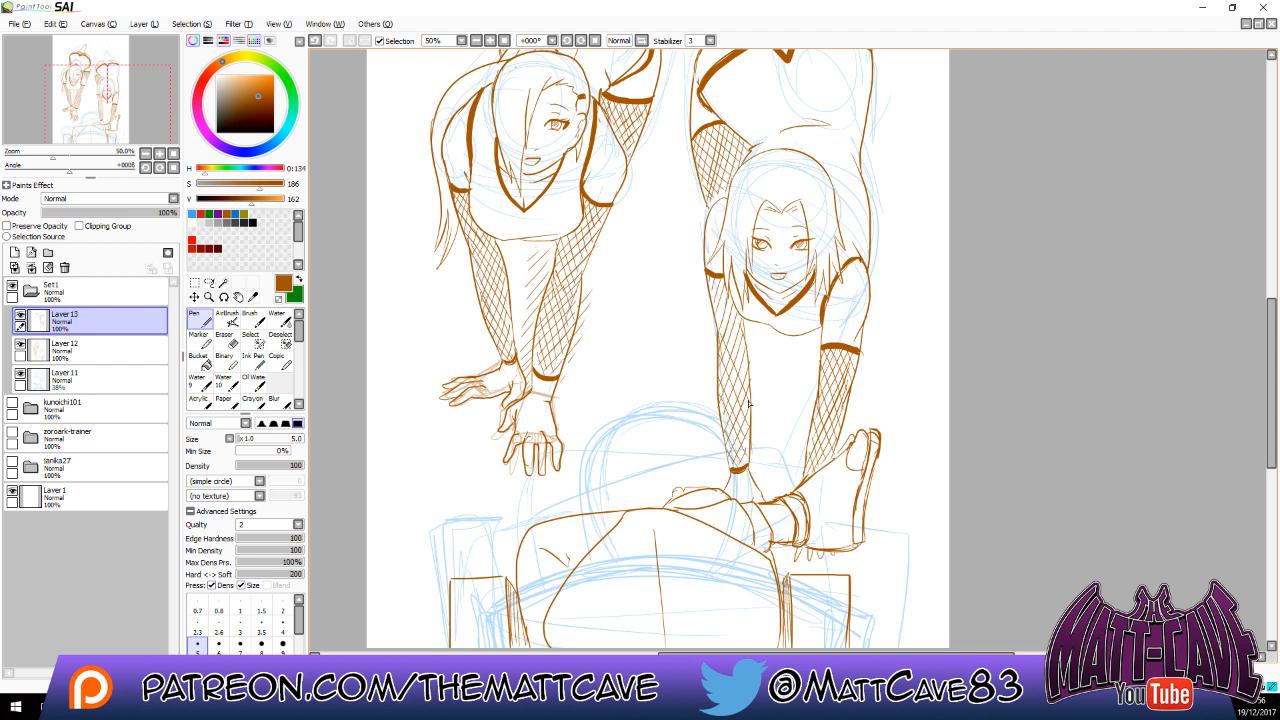
pyautogui.moveTo(748, 296); pyautogui.dragTo(710, 370)
pyautogui.moveTo(711, 285)
pyautogui.mouseDown()
pyautogui.moveTo(742, 346)
pyautogui.moveTo(735, 314)
pyautogui.mouseUp()
# Hide the blue construction sketch on Layer 11 and hatch the shaded area between the second figure's arms.
pyautogui.click(489, 40)
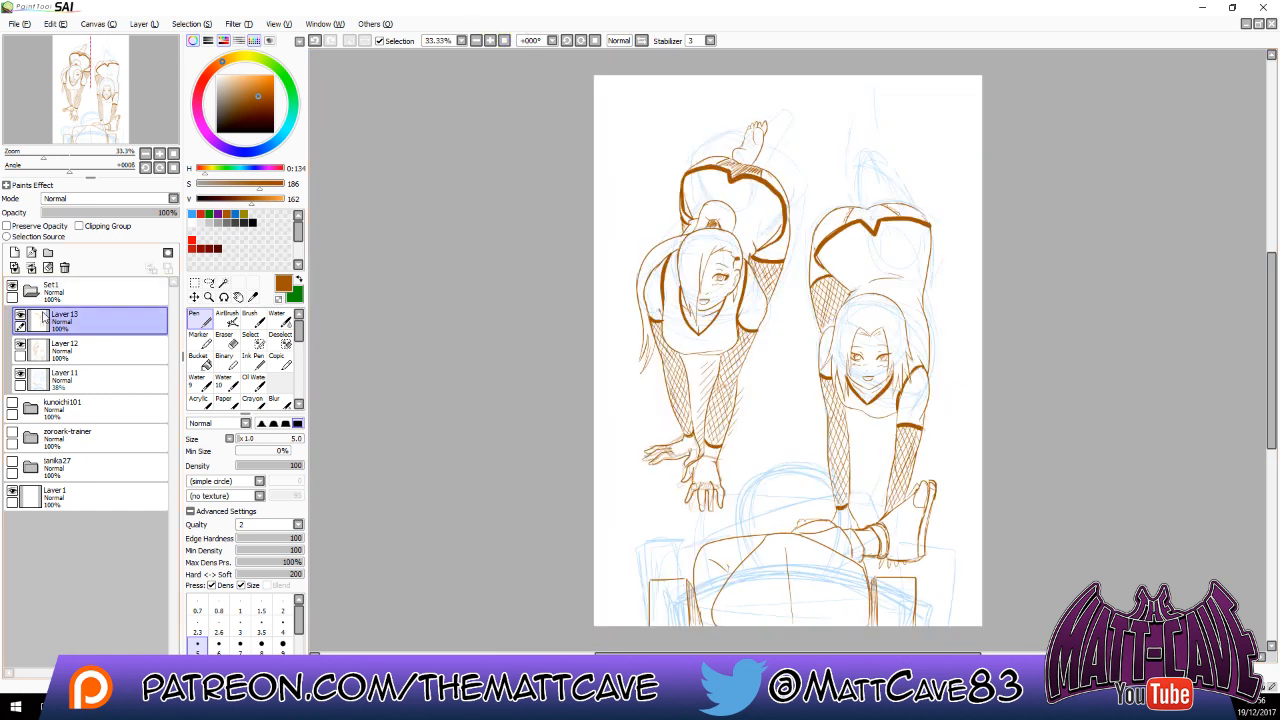
pyautogui.click(20, 376)
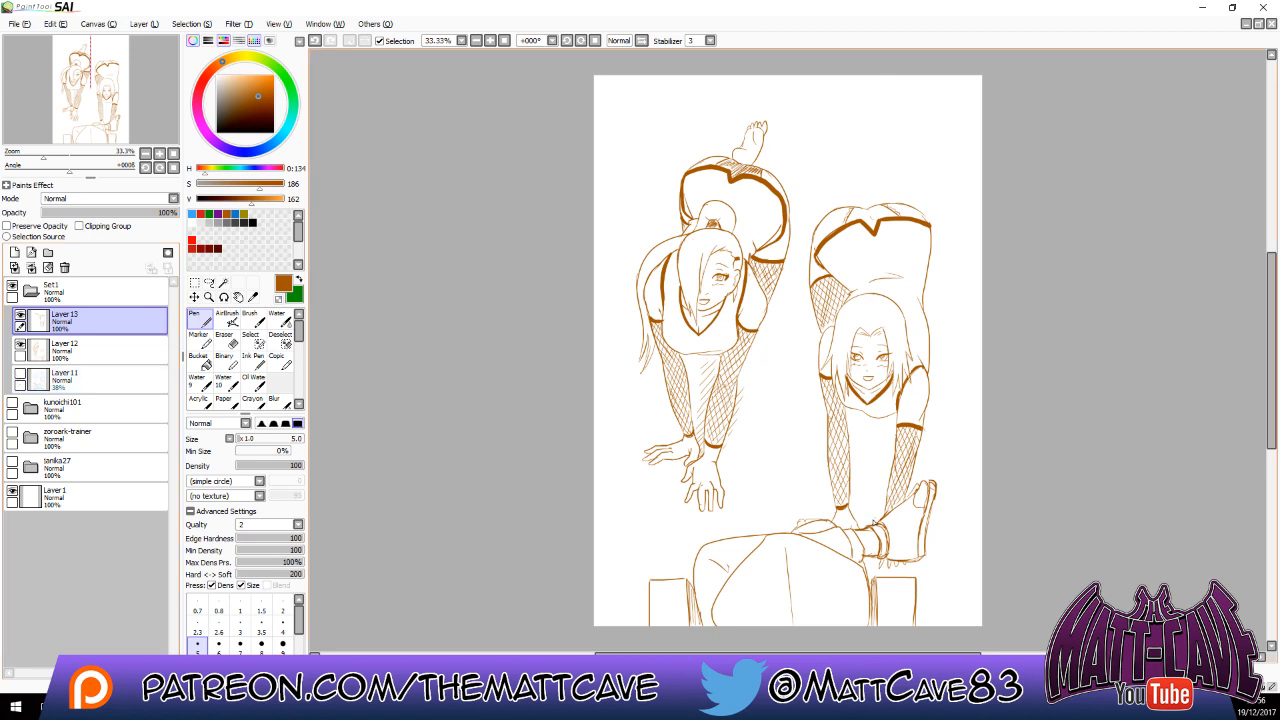
pyautogui.moveTo(872, 521); pyautogui.dragTo(883, 490)
pyautogui.moveTo(858, 507)
pyautogui.mouseDown()
pyautogui.moveTo(890, 444)
pyautogui.moveTo(876, 424)
pyautogui.mouseUp()
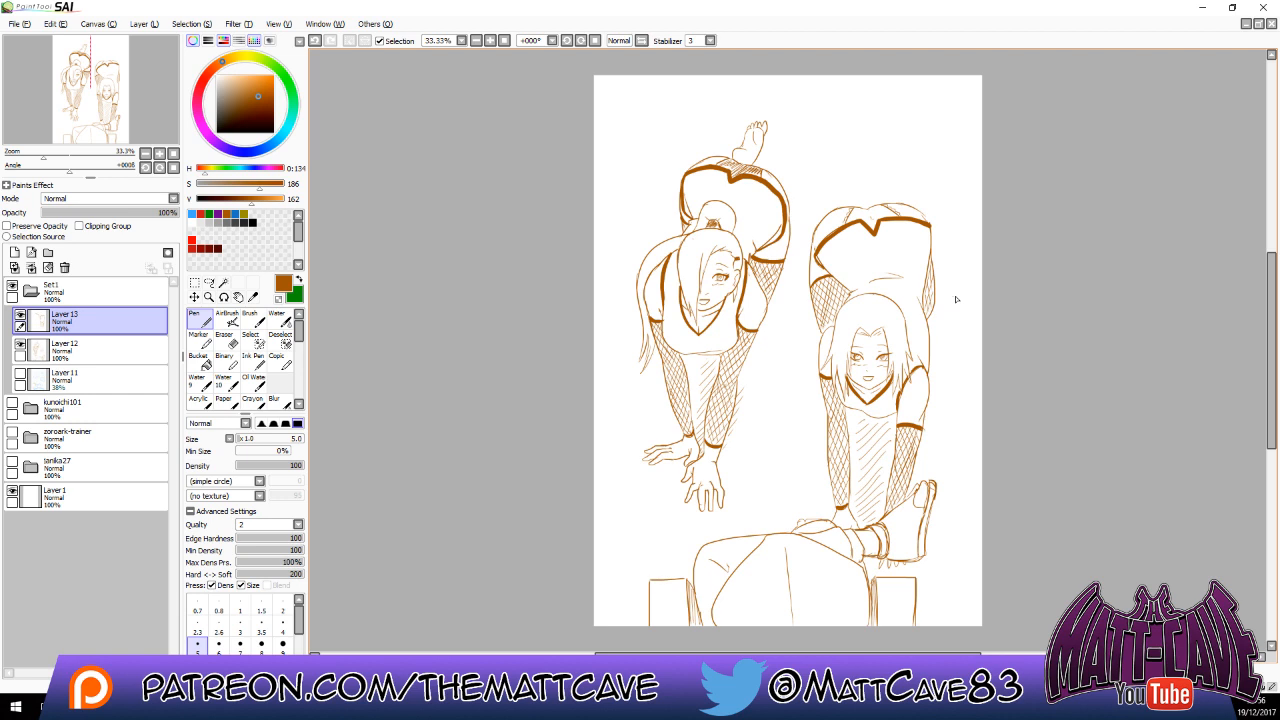
# Hatch diagonal shading over one half of the large foreground shape beneath the second figure.
pyautogui.moveTo(803, 552); pyautogui.dragTo(790, 590)
pyautogui.moveTo(812, 542); pyautogui.dragTo(798, 612)
pyautogui.moveTo(825, 565)
pyautogui.mouseDown()
pyautogui.moveTo(813, 624)
pyautogui.moveTo(848, 560)
pyautogui.moveTo(851, 608)
pyautogui.mouseUp()
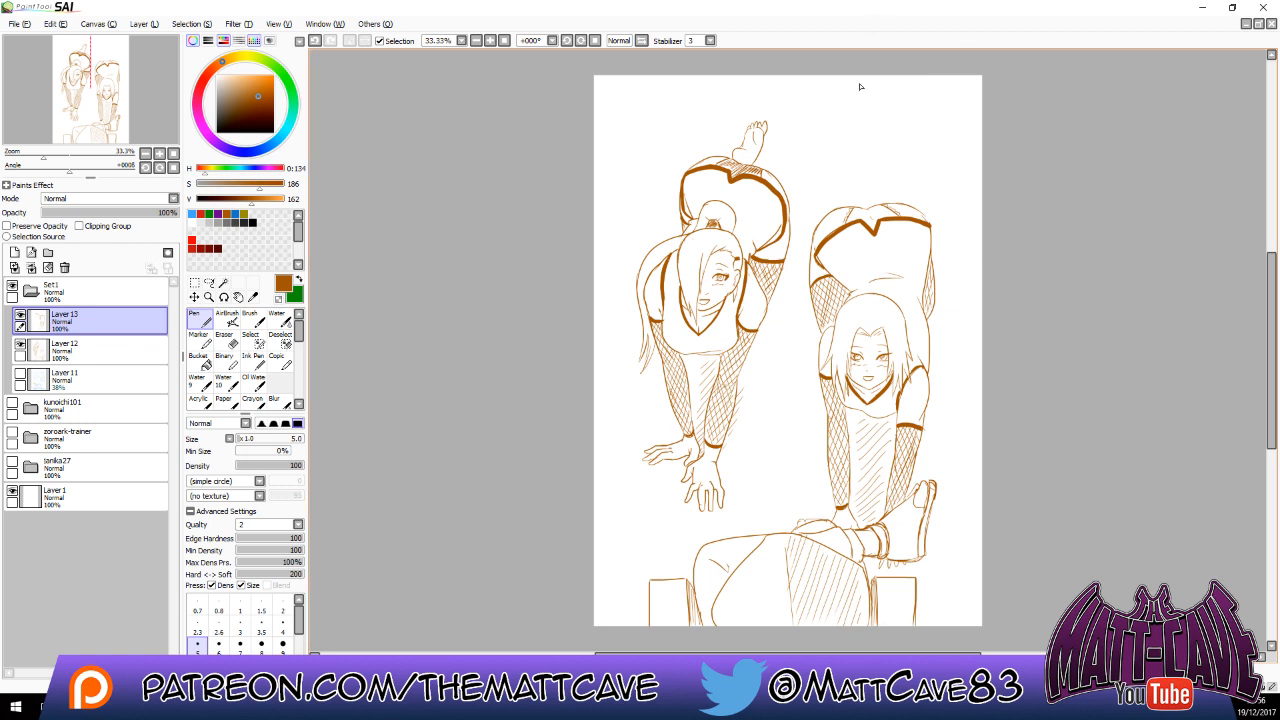
pyautogui.moveTo(643, 100); pyautogui.dragTo(713, 92)
pyautogui.hotkey('ctrl', 'z')
pyautogui.hotkey('ctrl', 'z')
pyautogui.hotkey('ctrl', 'z')
pyautogui.hotkey('ctrl', 'z')
pyautogui.hotkey('ctrl', 'z')
pyautogui.hotkey('ctrl', 'z')
pyautogui.hotkey('ctrl', 'z')
# Handwrite "Master, we obey." above the first figure.
pyautogui.moveTo(615, 101); pyautogui.dragTo(675, 93)
pyautogui.moveTo(679, 97)
pyautogui.mouseDown()
pyautogui.moveTo(618, 115)
pyautogui.moveTo(685, 118)
pyautogui.mouseUp()
pyautogui.moveTo(688, 110); pyautogui.dragTo(672, 127)
pyautogui.click(690, 115)
# Handwrite "Command us, Master." above the second figure.
pyautogui.moveTo(850, 115)
pyautogui.mouseDown()
pyautogui.moveTo(850, 127)
pyautogui.moveTo(933, 126)
pyautogui.moveTo(866, 147)
pyautogui.moveTo(875, 136)
pyautogui.moveTo(878, 148)
pyautogui.mouseUp()
pyautogui.moveTo(888, 144)
pyautogui.mouseDown()
pyautogui.moveTo(865, 172)
pyautogui.moveTo(915, 166)
pyautogui.mouseUp()
pyautogui.moveTo(910, 156); pyautogui.dragTo(925, 166)
pyautogui.moveTo(926, 160); pyautogui.dragTo(937, 165)
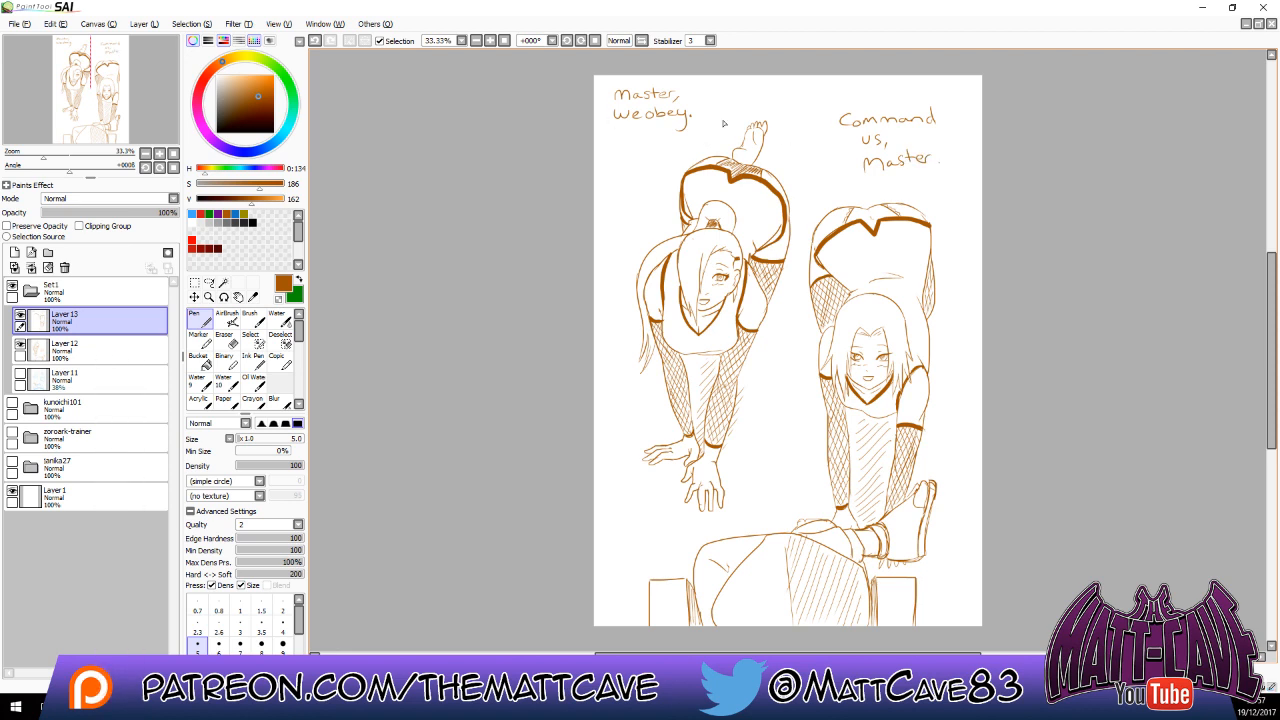
# Save the canvas and begin exporting it as a JPEG.
pyautogui.click(20, 23)
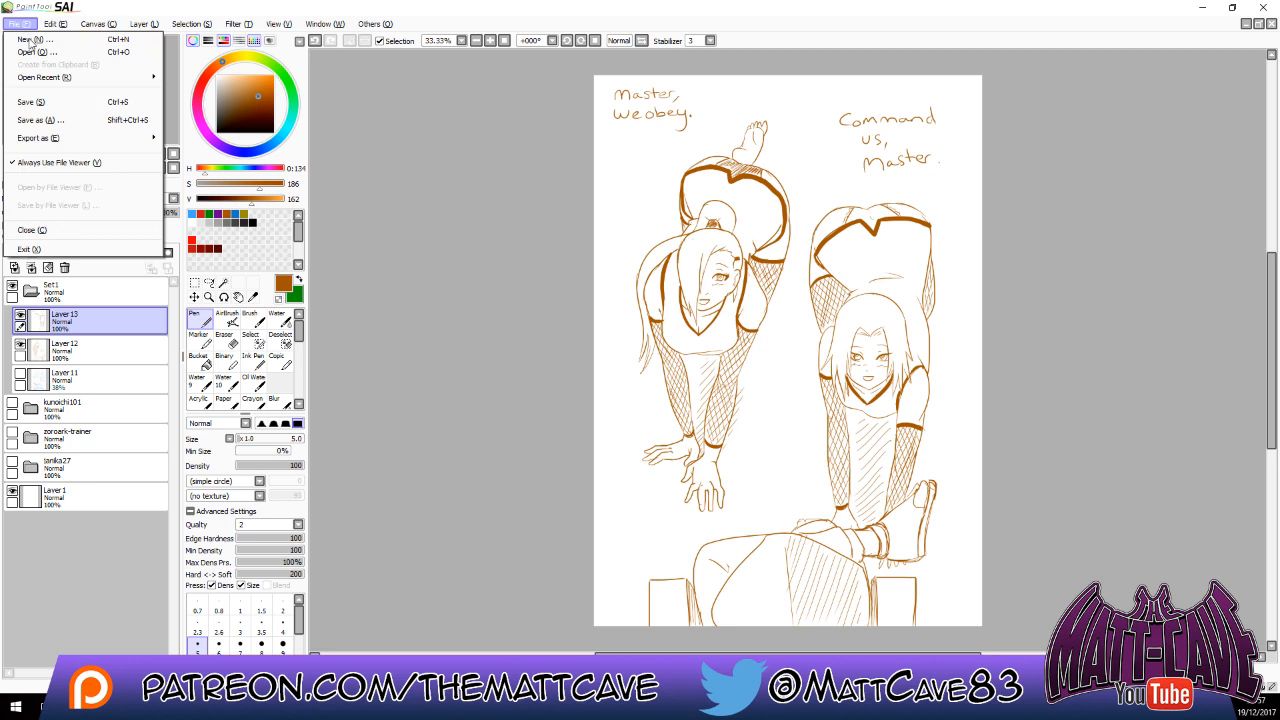
pyautogui.click(56, 103)
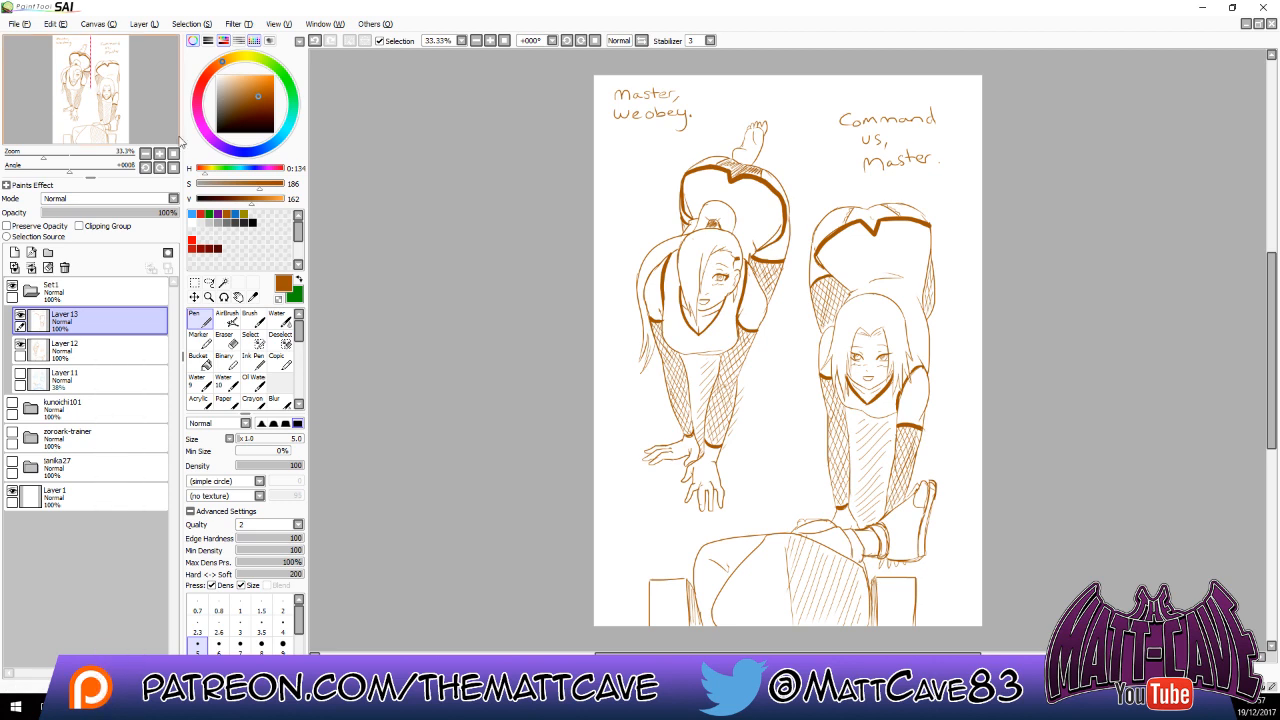
pyautogui.click(29, 27)
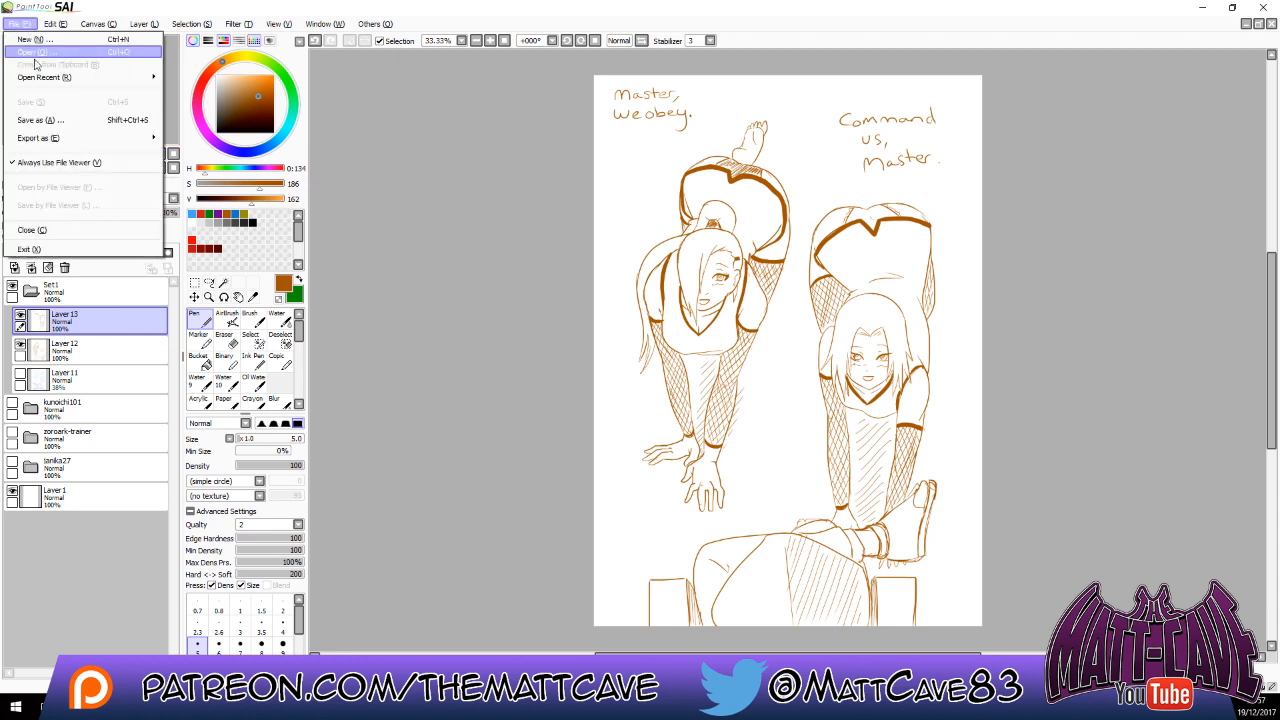
pyautogui.moveTo(60, 138)
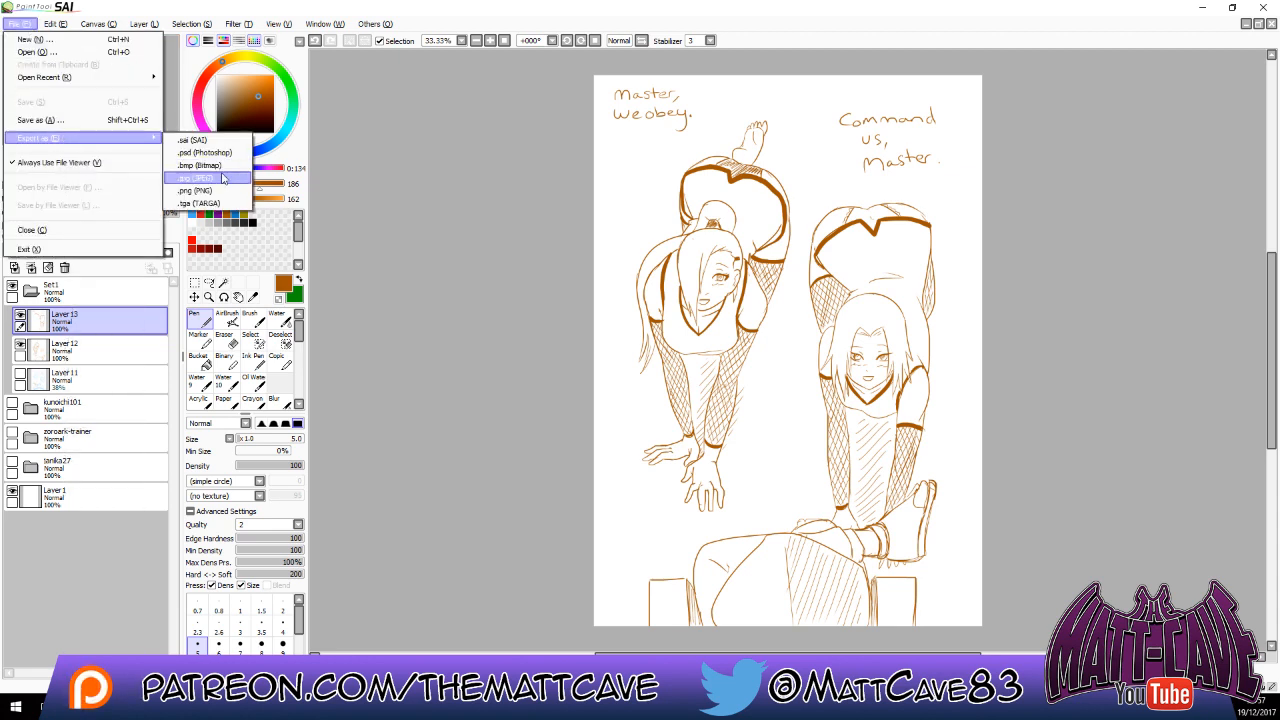
pyautogui.click(196, 177)
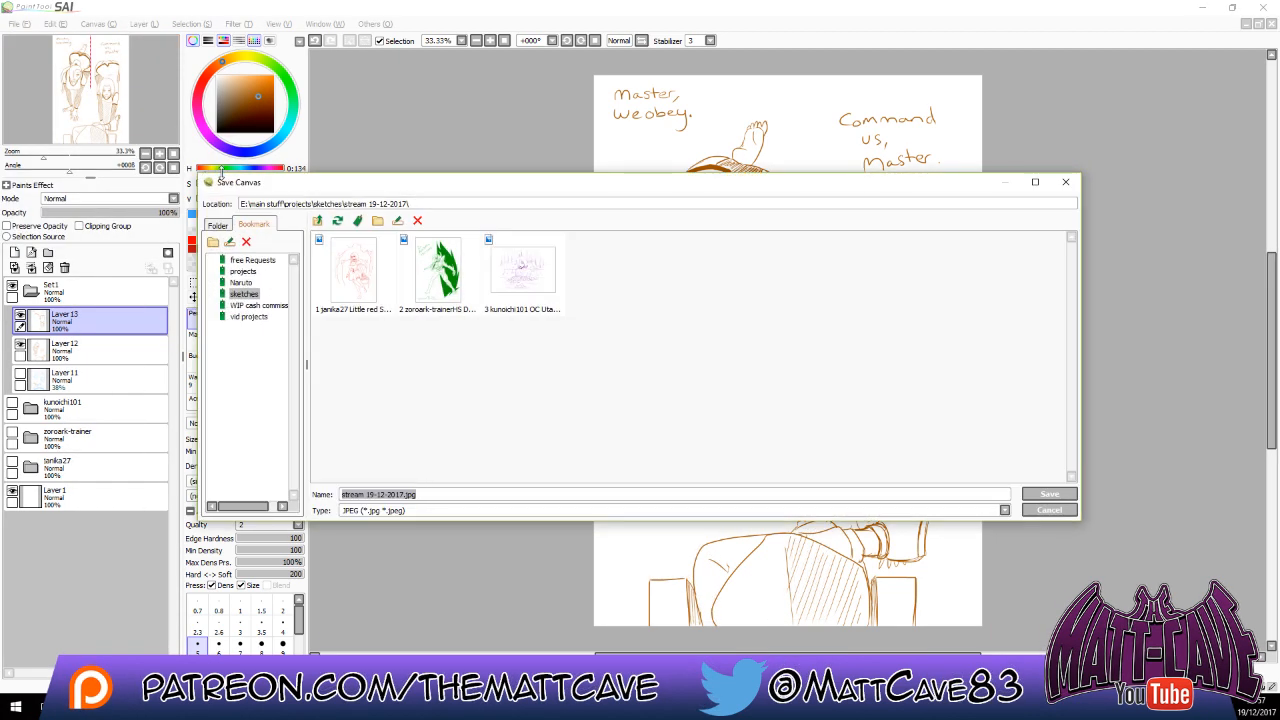
pyautogui.write('s')
pyautogui.write(' The')
pyautogui.write('Illusive')
pyautogui.write('Ma')
pyautogui.write('n')
pyautogui.press('BackSpace')
pyautogui.press('BackSpace')
pyautogui.write('n90 hynoslave ')
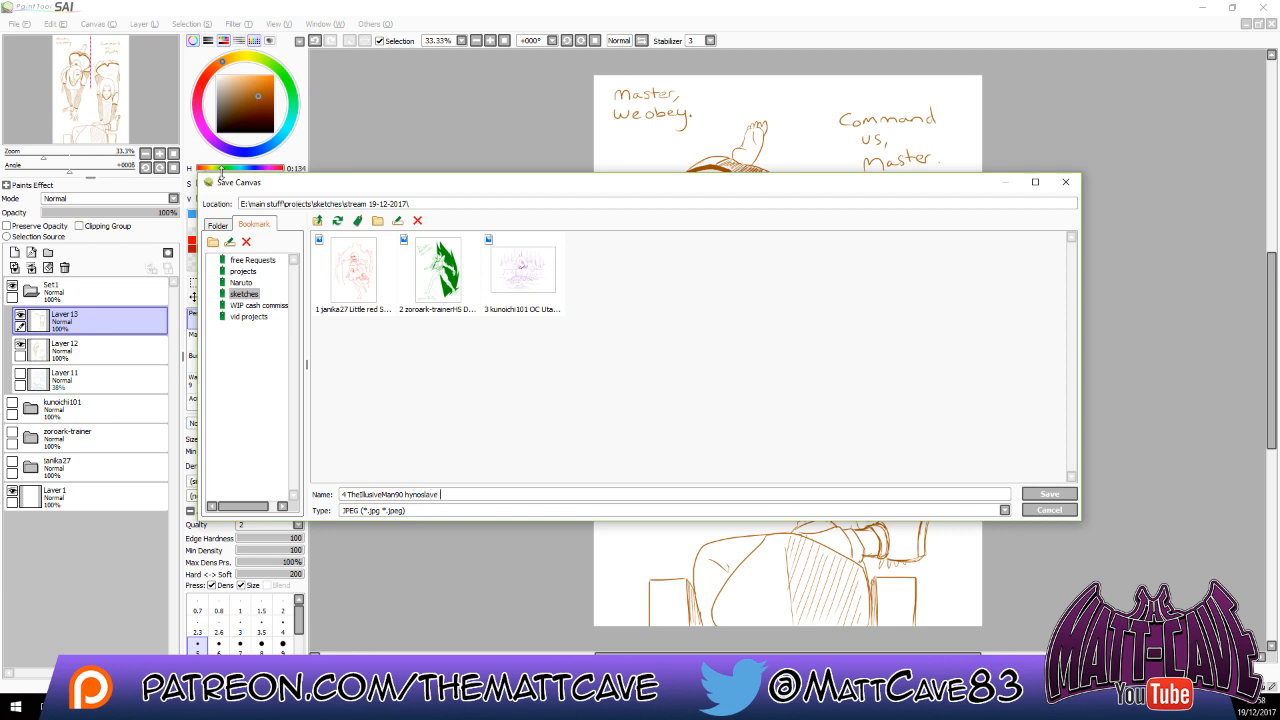
pyautogui.write('Sakura and Ino')
pyautogui.click(1049, 495)
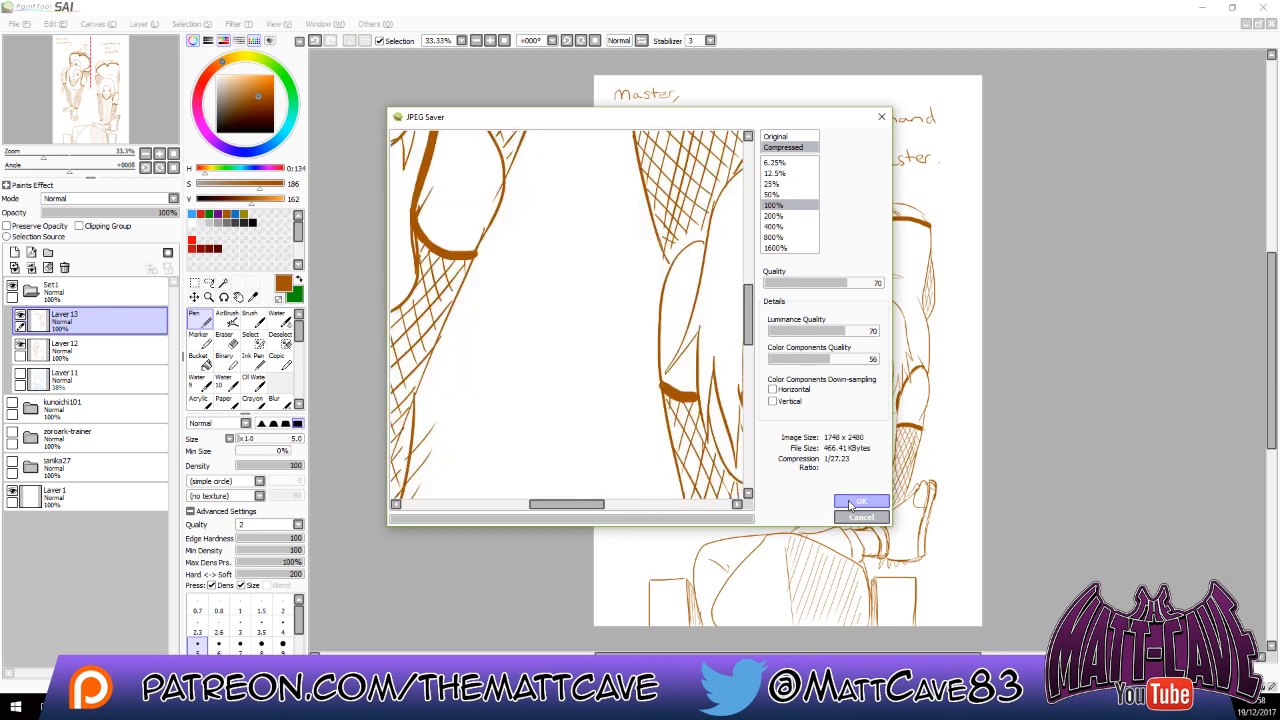
pyautogui.click(860, 501)
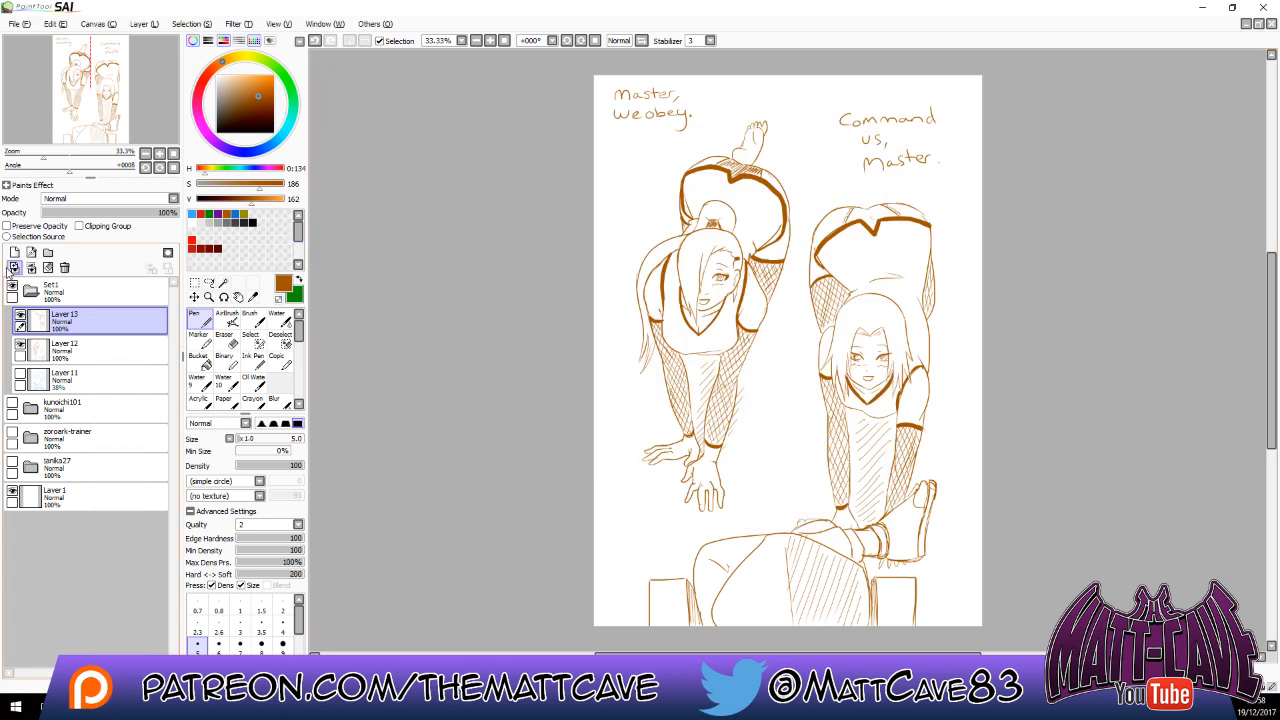
# Collapse the Set1 folder, add a new layer above it and handwrite an underlined "Thats all folks" in red across the lower canvas.
pyautogui.click(30, 291)
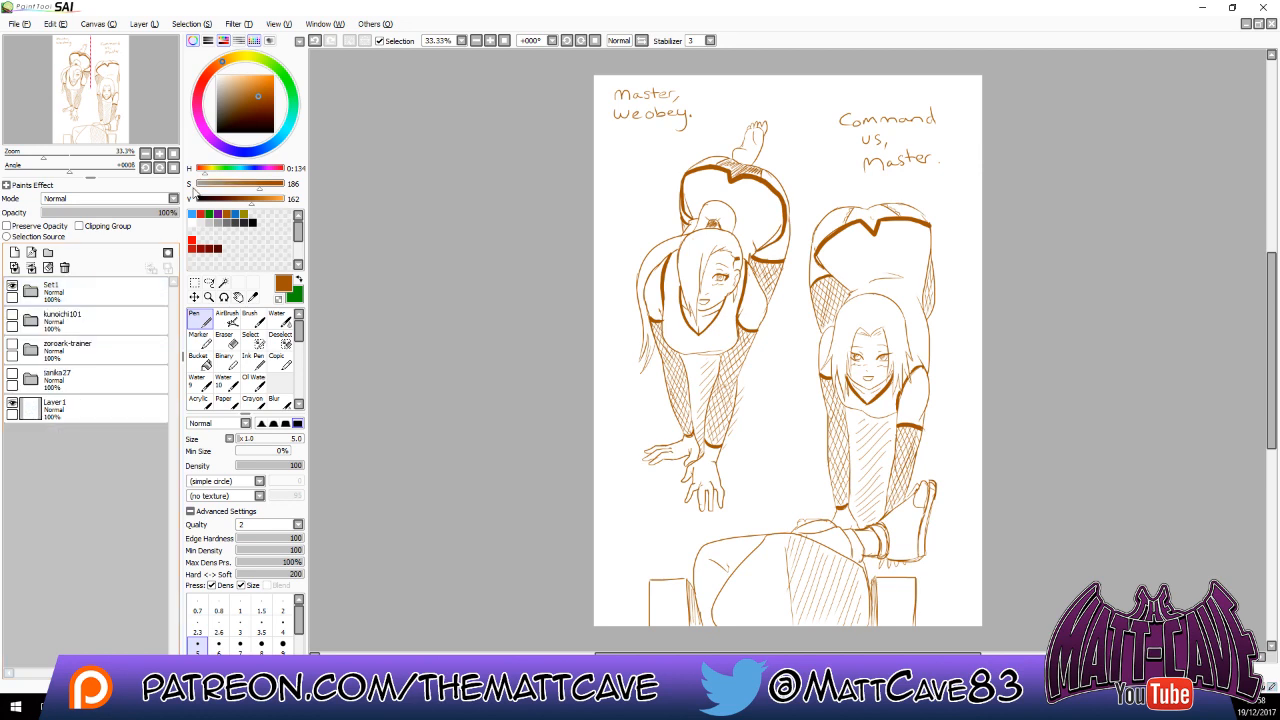
pyautogui.click(191, 240)
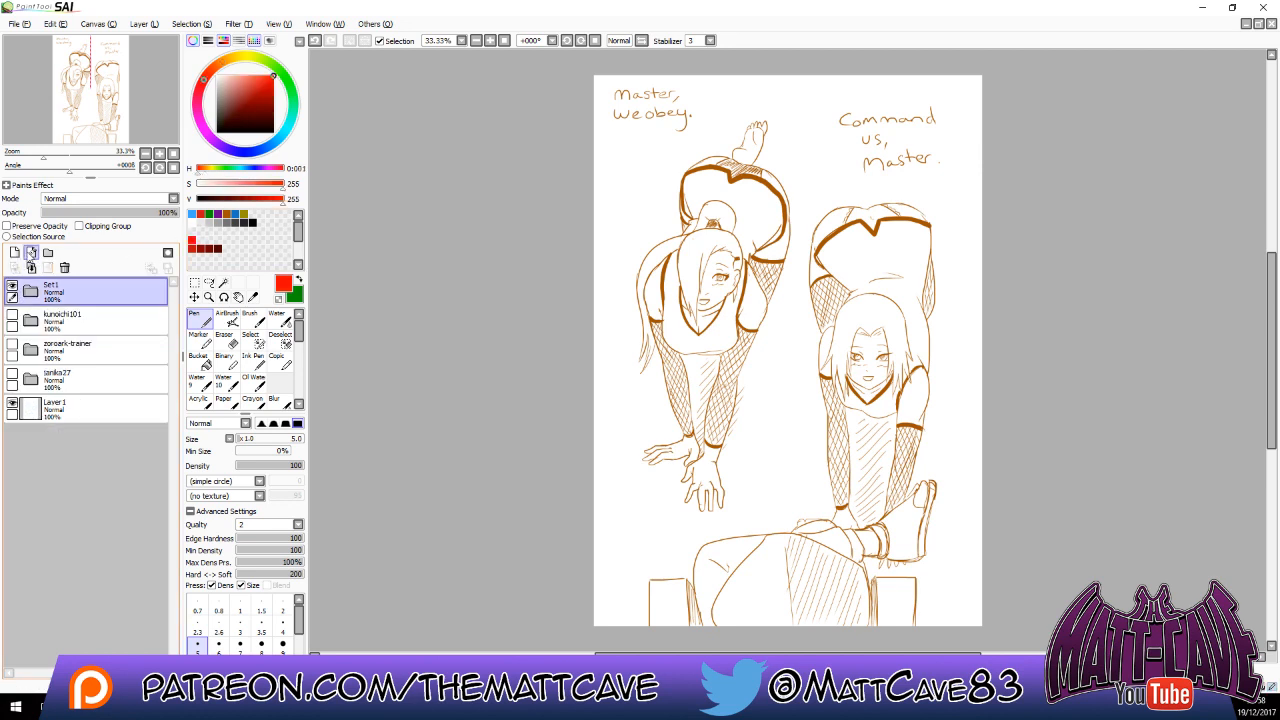
pyautogui.click(16, 252)
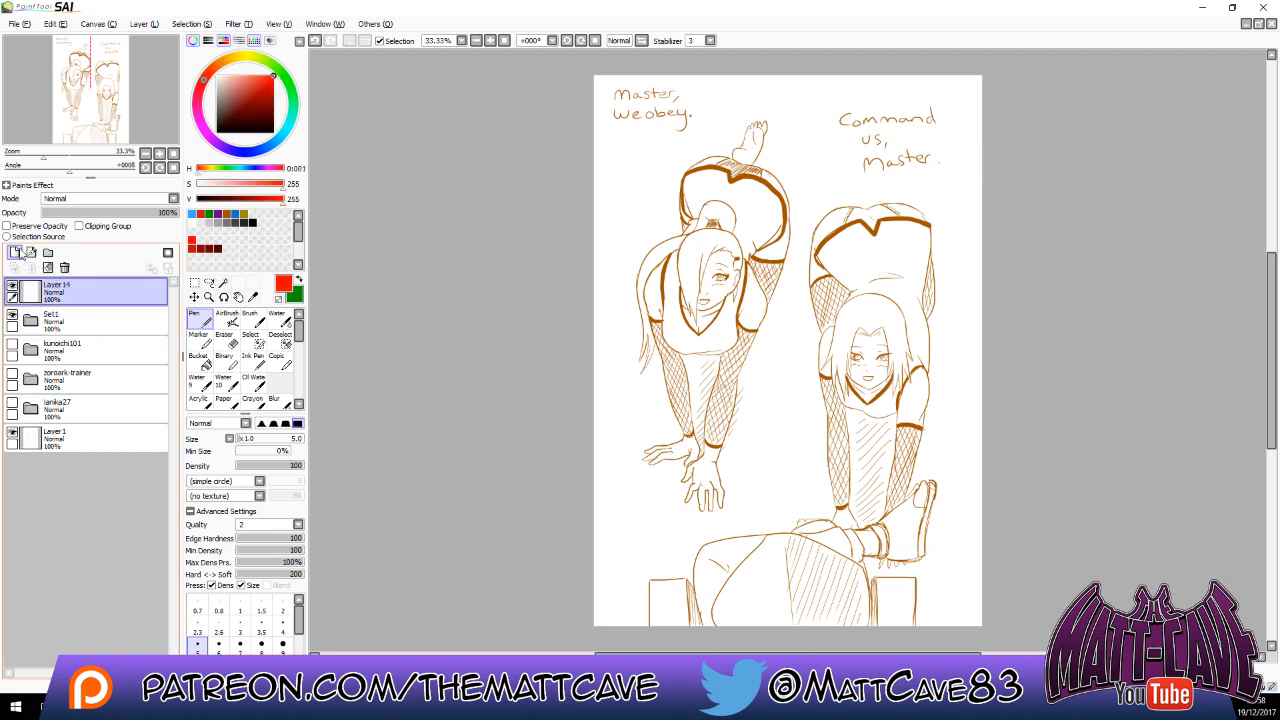
pyautogui.moveTo(603, 542)
pyautogui.mouseDown()
pyautogui.moveTo(654, 524)
pyautogui.moveTo(628, 527)
pyautogui.moveTo(641, 564)
pyautogui.moveTo(666, 538)
pyautogui.moveTo(667, 554)
pyautogui.moveTo(677, 548)
pyautogui.moveTo(662, 536)
pyautogui.moveTo(746, 546)
pyautogui.mouseUp()
pyautogui.moveTo(744, 540)
pyautogui.mouseDown()
pyautogui.moveTo(762, 486)
pyautogui.moveTo(774, 530)
pyautogui.mouseUp()
pyautogui.moveTo(714, 552)
pyautogui.mouseDown()
pyautogui.moveTo(691, 584)
pyautogui.moveTo(702, 591)
pyautogui.moveTo(735, 561)
pyautogui.moveTo(754, 578)
pyautogui.moveTo(773, 558)
pyautogui.moveTo(788, 594)
pyautogui.mouseUp()
pyautogui.moveTo(662, 626); pyautogui.dragTo(926, 594)
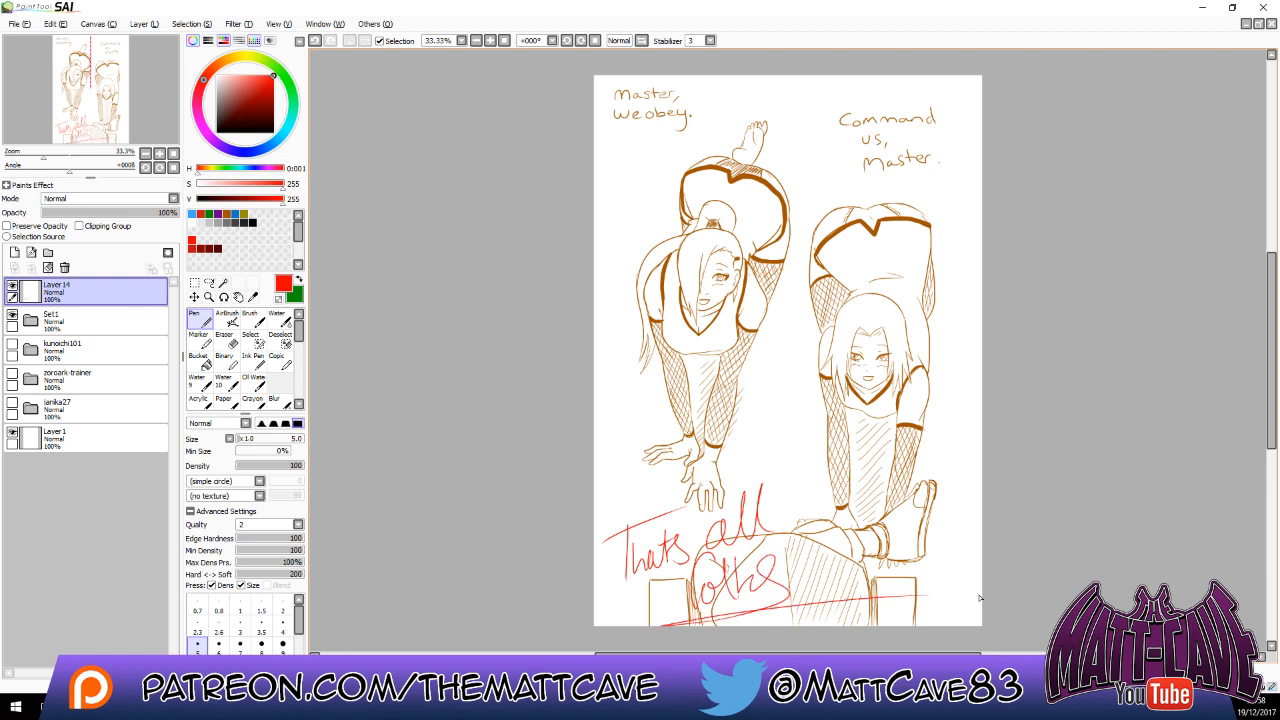
# Enlarge the red "Thats all folks" lettering to span the canvas width and move it up over the middle of both figures.
pyautogui.hotkey('ctrl', 't')
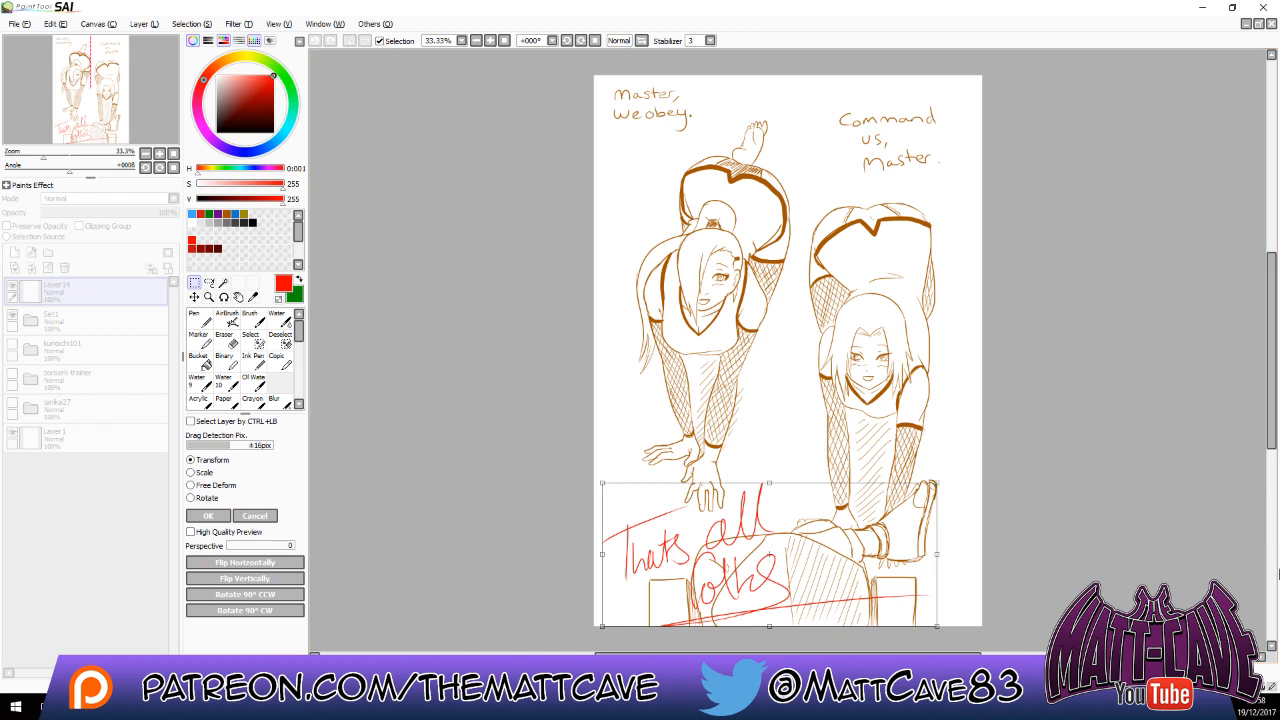
pyautogui.moveTo(940, 484); pyautogui.dragTo(1199, 330)
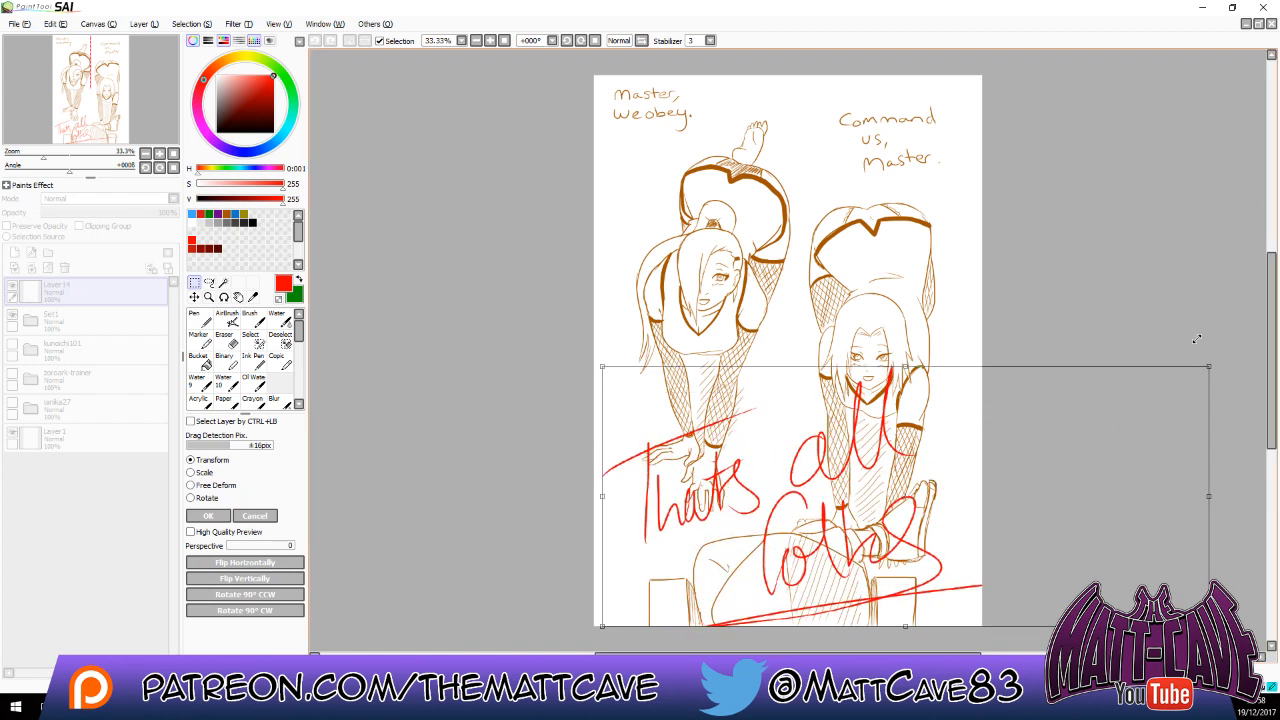
pyautogui.moveTo(930, 556); pyautogui.dragTo(912, 448)
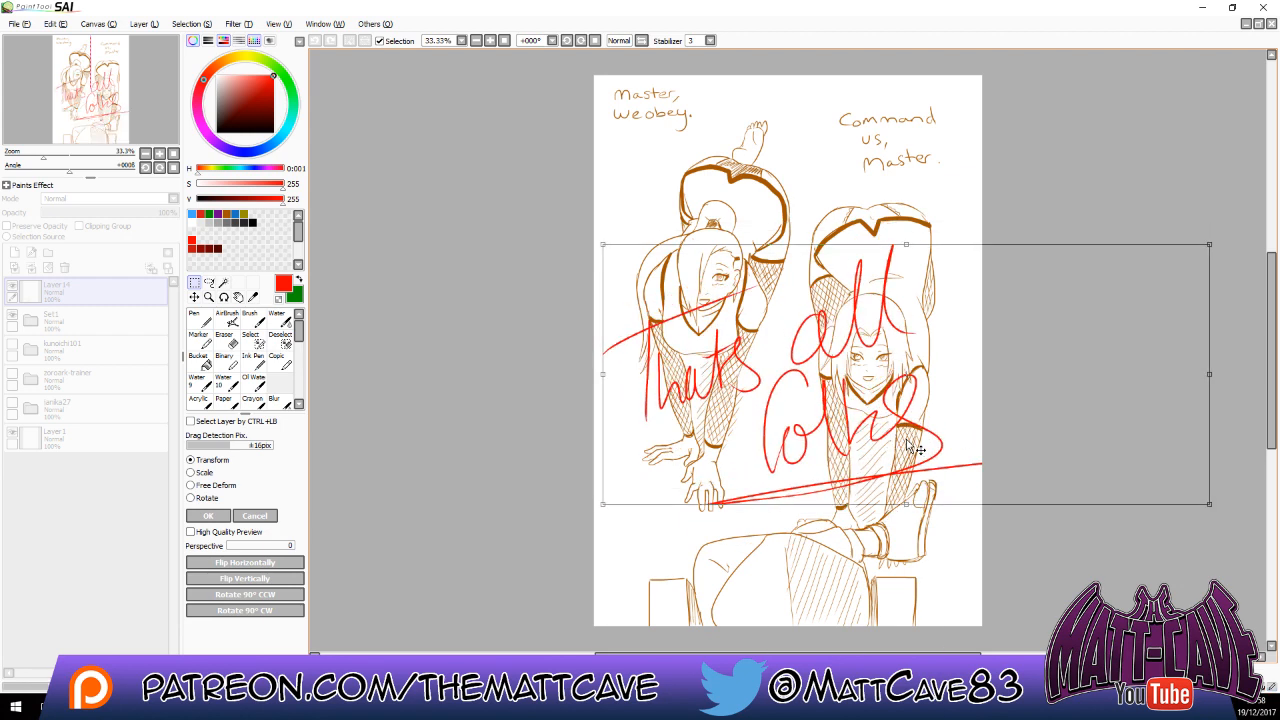
pyautogui.press('Return')
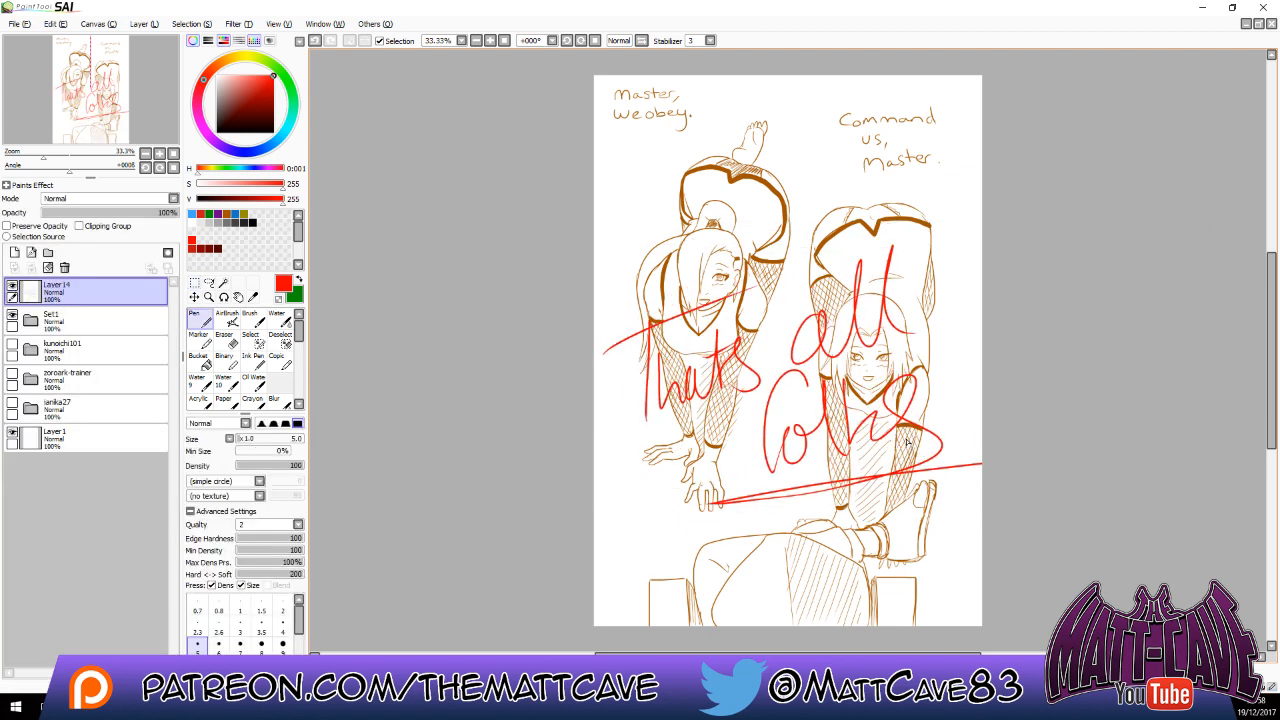